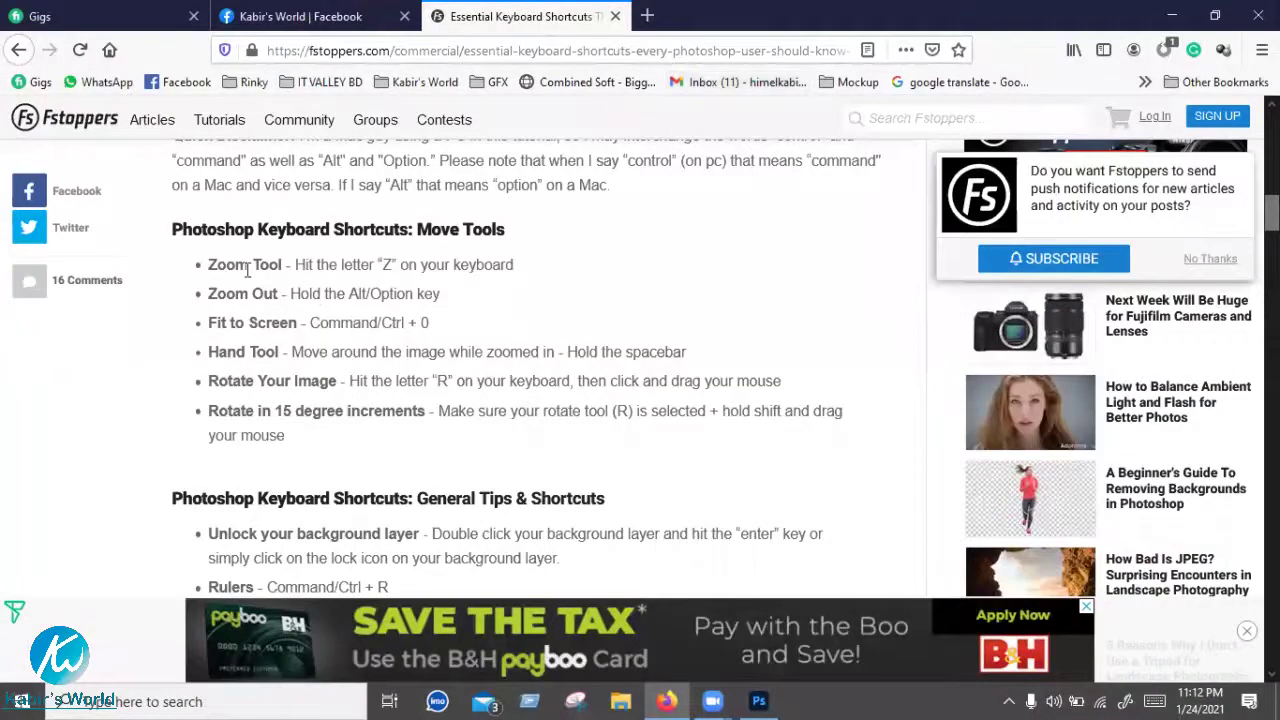
# Highlight the Zoom Tool shortcut line in the article, then bring up the Photoshop bottle document
pyautogui.tripleClick(420, 265)
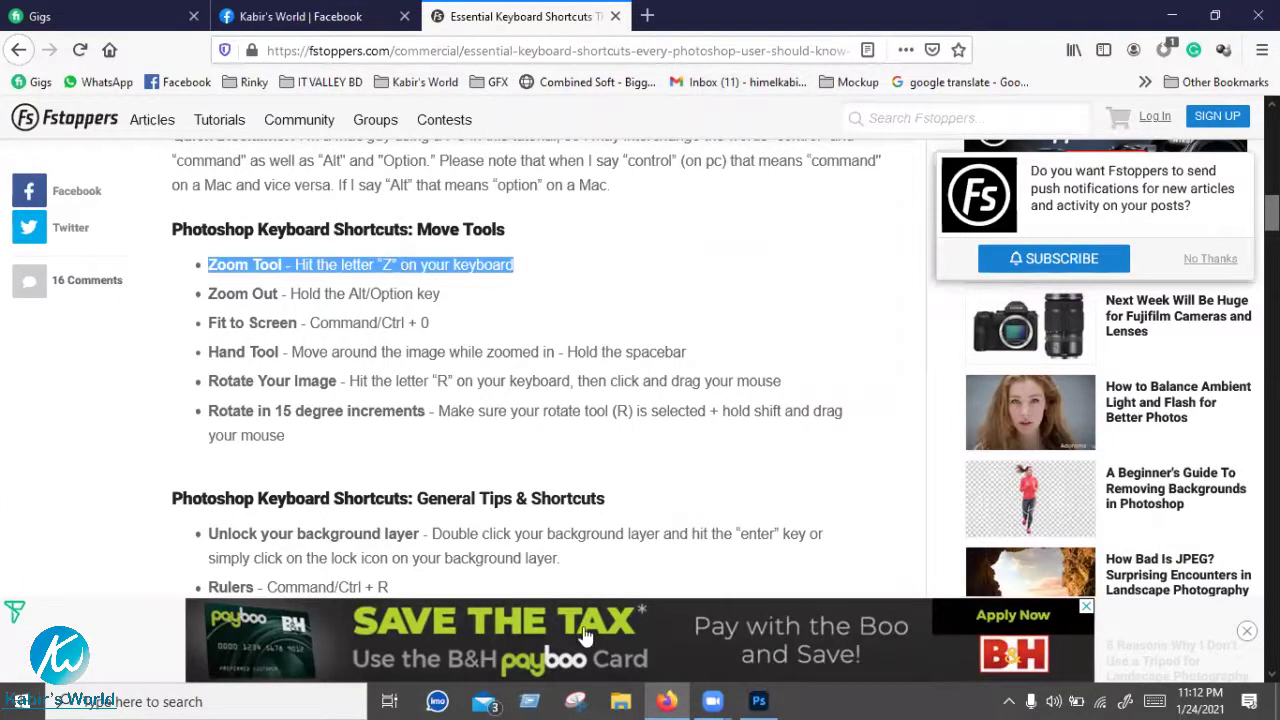
pyautogui.click(760, 700)
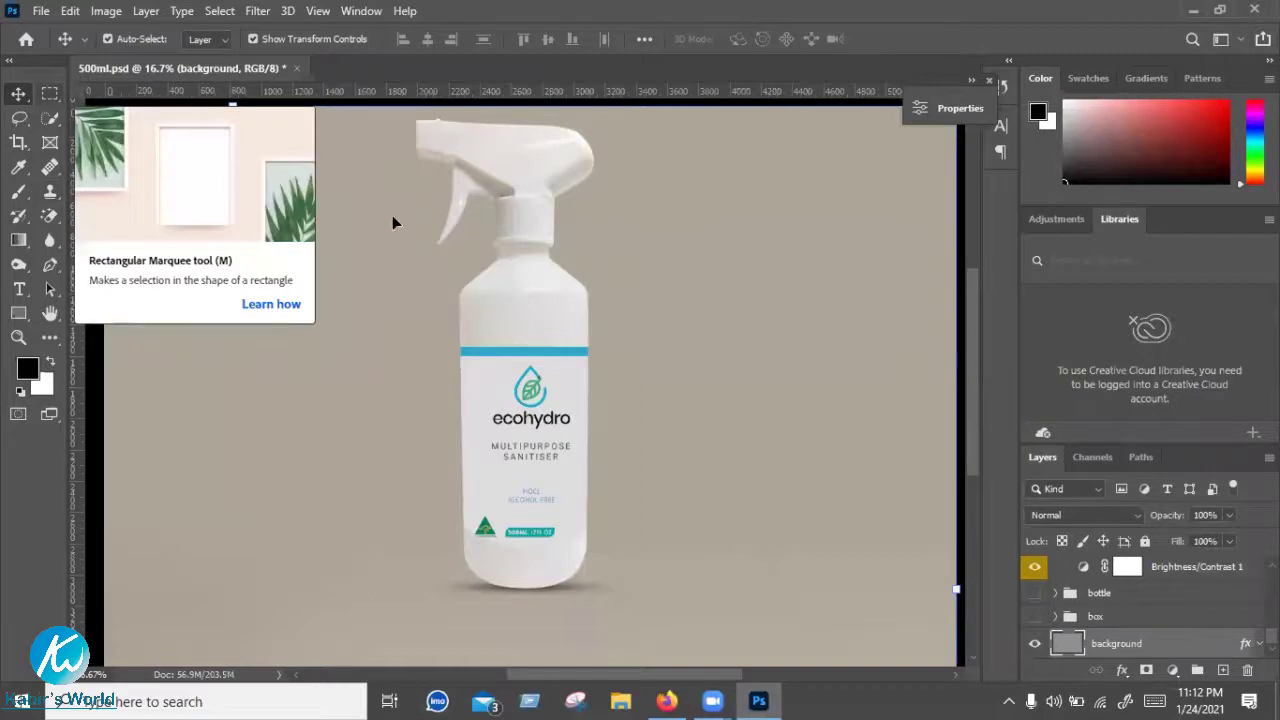
# Zoom out on the bottle image with Alt and the Zoom tool, zoom back in, and return to the article
pyautogui.press('z')
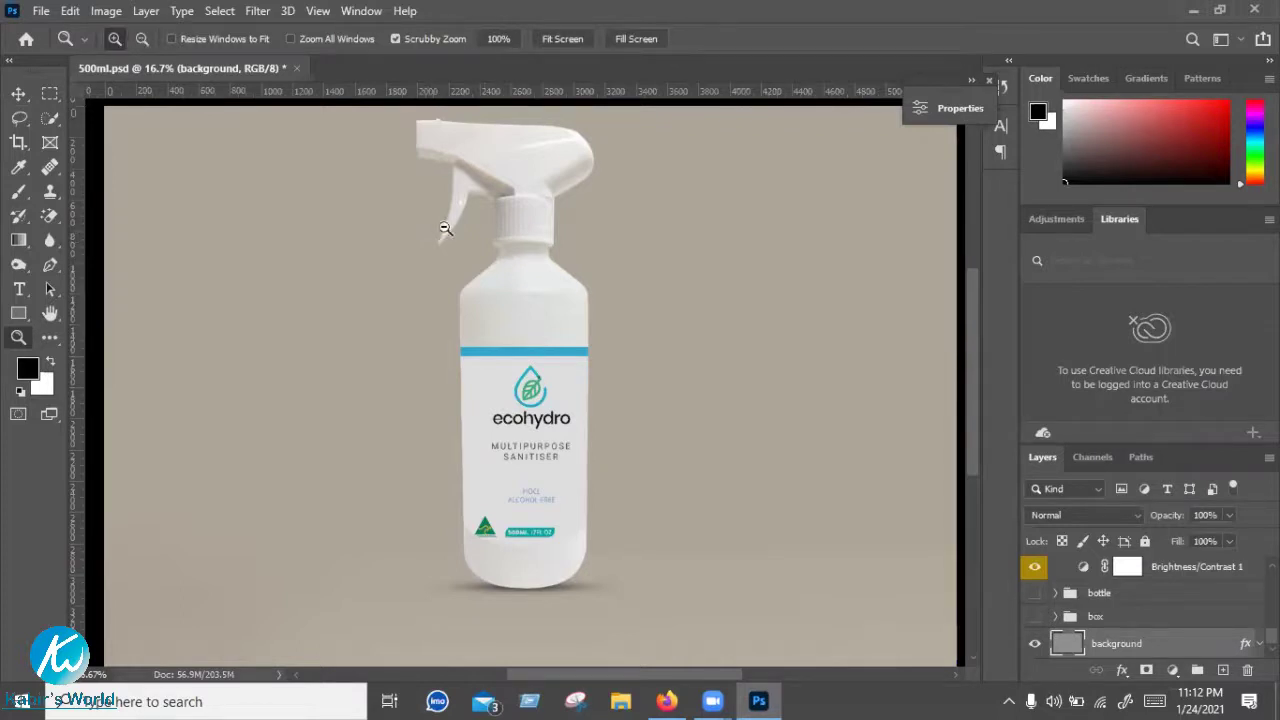
pyautogui.press('alt')
pyautogui.keyDown('alt'); pyautogui.click(490, 241); pyautogui.keyUp('alt')
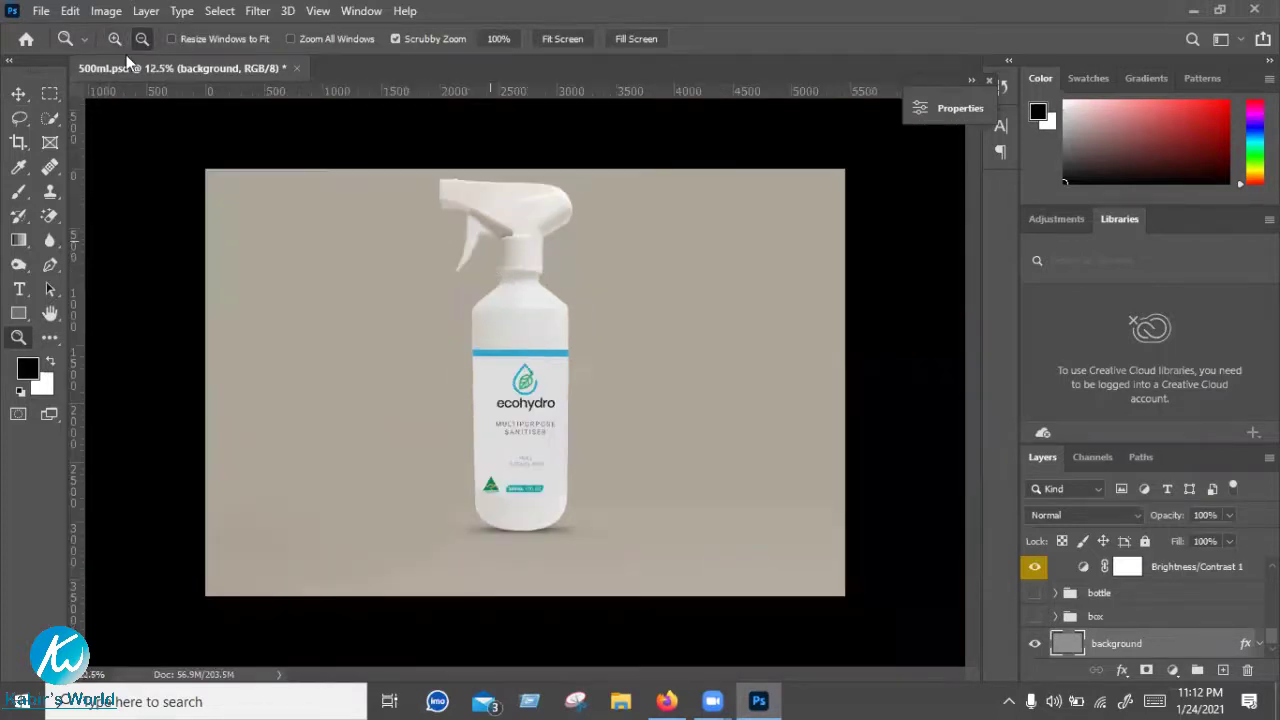
pyautogui.click(501, 297)
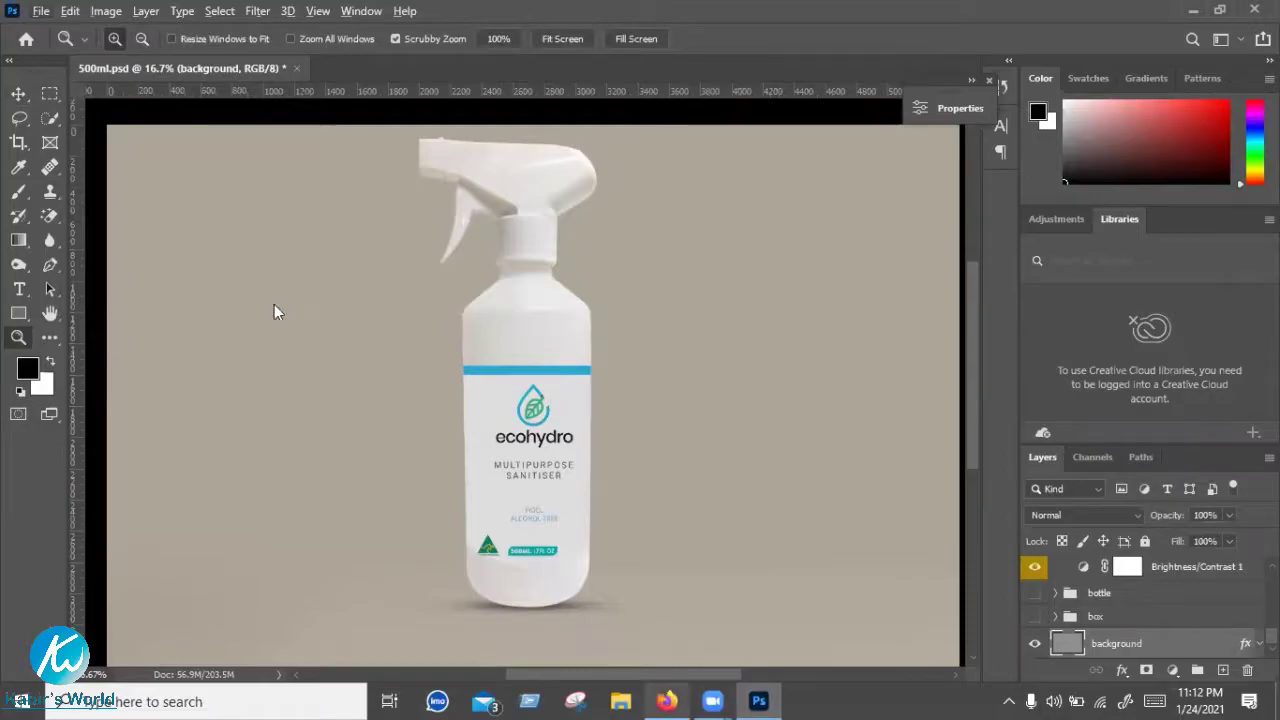
pyautogui.hotkey('alt', 'Tab')
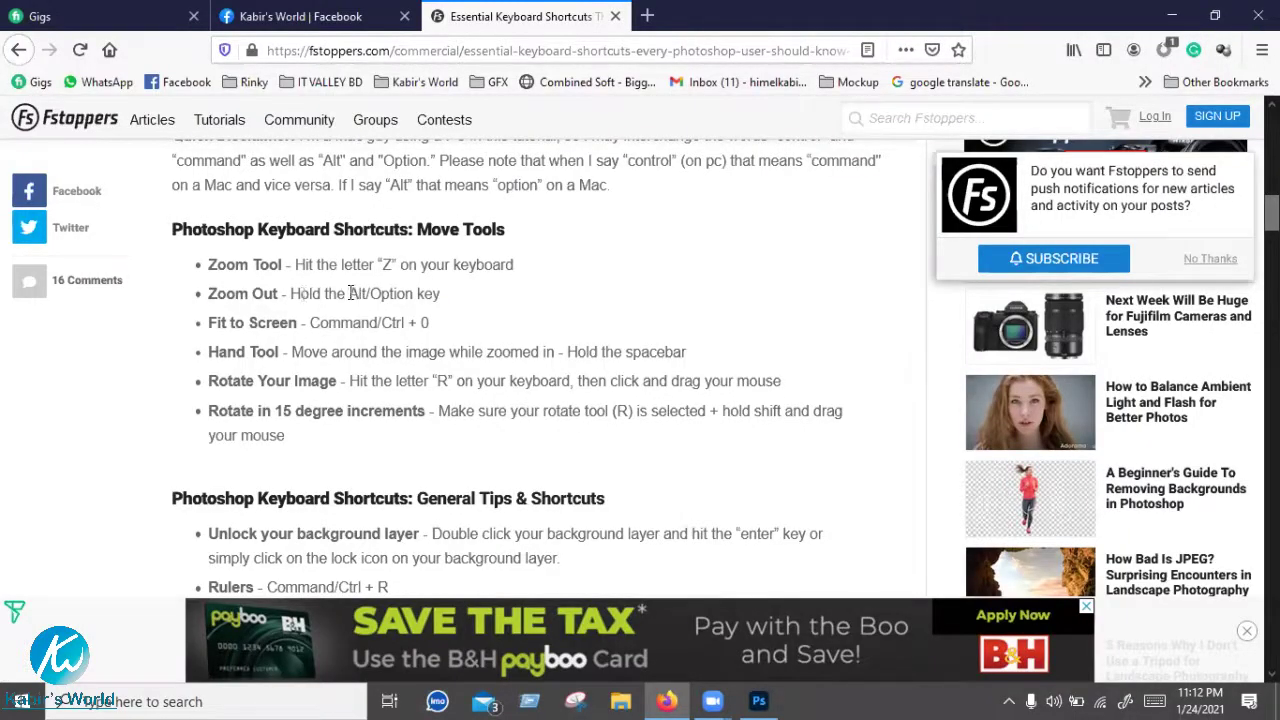
# Highlight the Alt/Option key text of the Zoom Out shortcut in the article
pyautogui.moveTo(353, 293); pyautogui.dragTo(450, 297)
pyautogui.click(375, 290)
pyautogui.moveTo(368, 295); pyautogui.dragTo(442, 297)
pyautogui.click(350, 295)
pyautogui.moveTo(349, 293); pyautogui.dragTo(364, 293)
pyautogui.scroll(-3, 346, 268)
pyautogui.scroll(1, 345, 230)
# Highlight the Fit to Screen Ctrl shortcut, scroll on, and return to Photoshop
pyautogui.moveTo(368, 227)
pyautogui.mouseDown()
pyautogui.moveTo(297, 228)
pyautogui.moveTo(361, 199)
pyautogui.mouseUp()
pyautogui.doubleClick(403, 228)
pyautogui.click(250, 229)
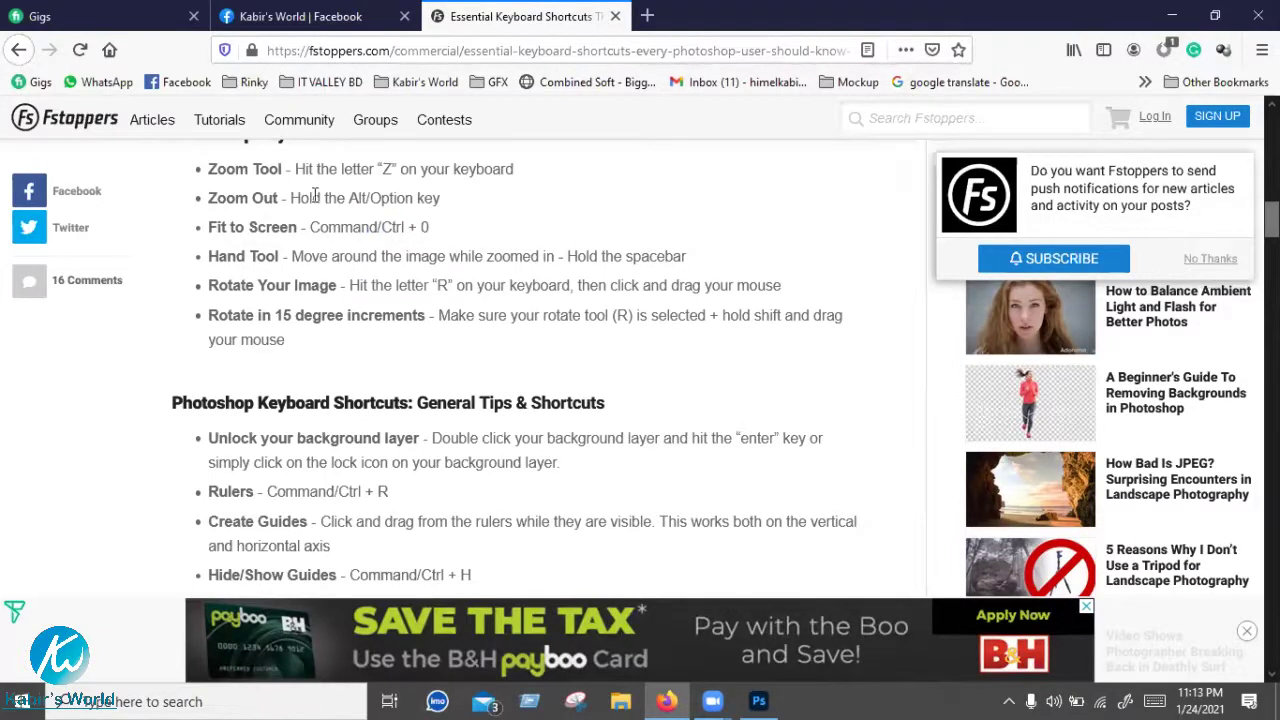
pyautogui.scroll(-2, 465, 215)
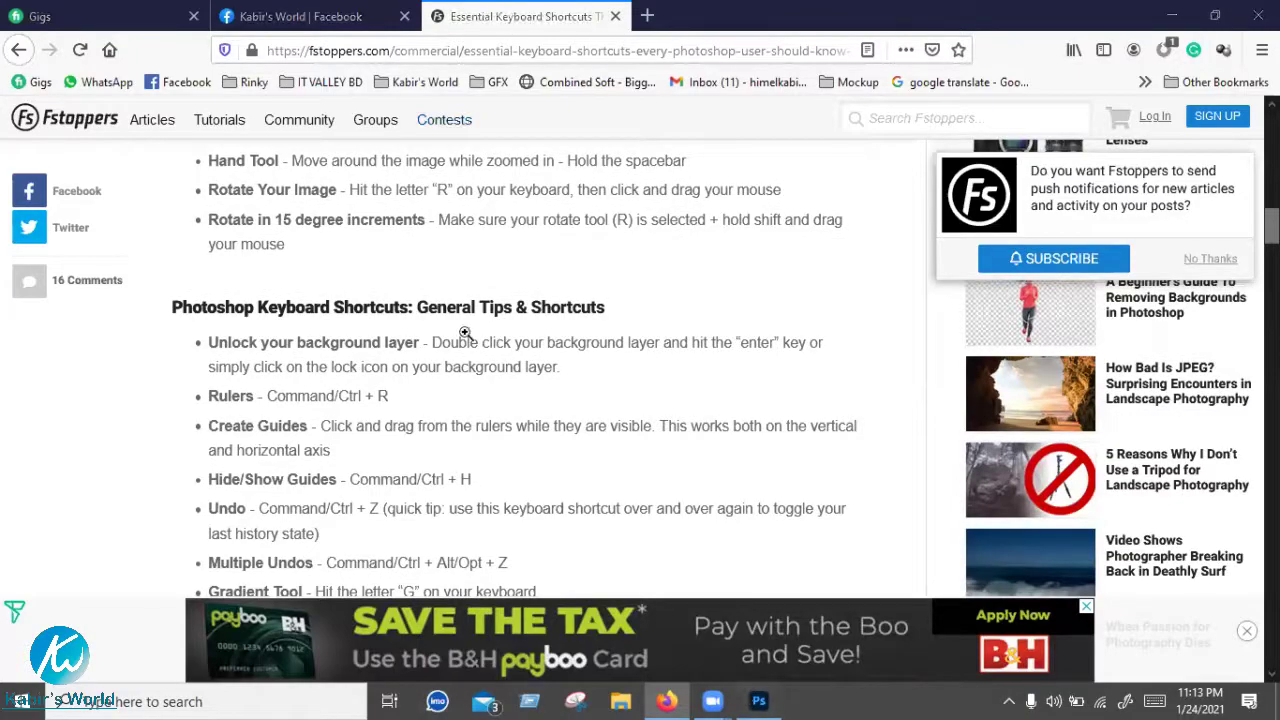
pyautogui.hotkey('alt', 'Tab')
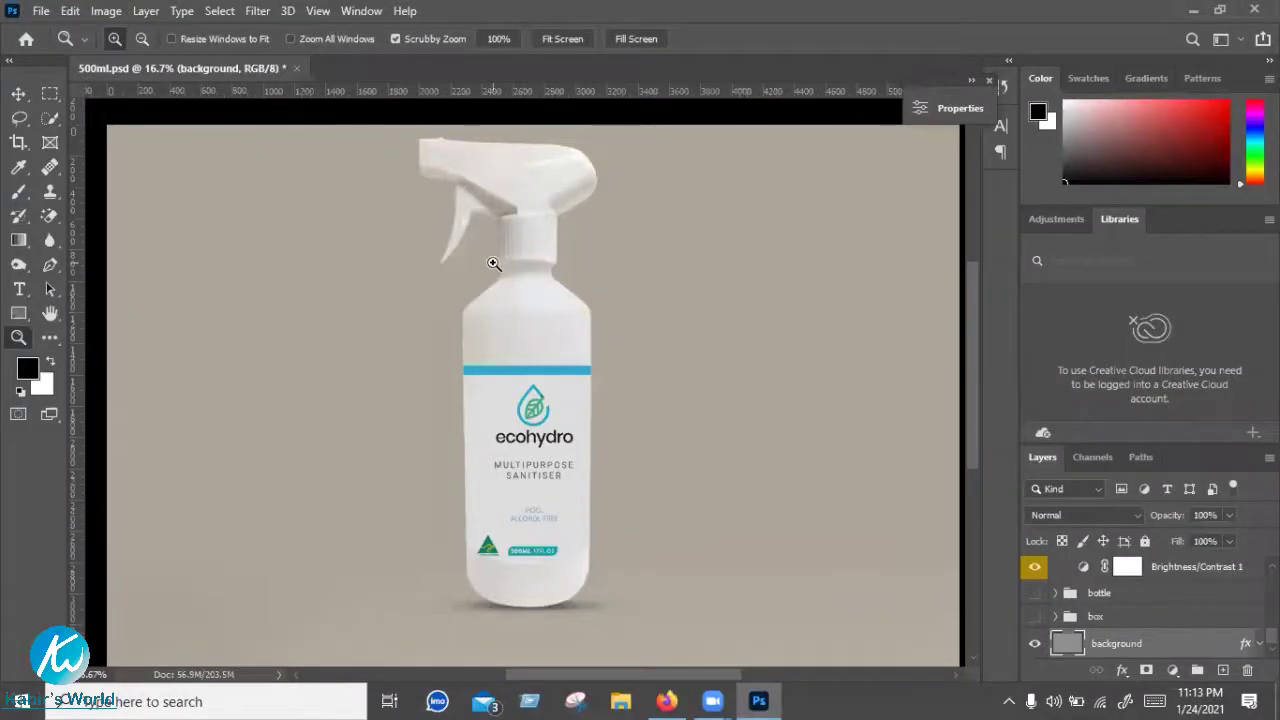
# Pan the bottle view with spacebar-drag, then go back to the article's Hand Tool shortcuts
pyautogui.press('space')
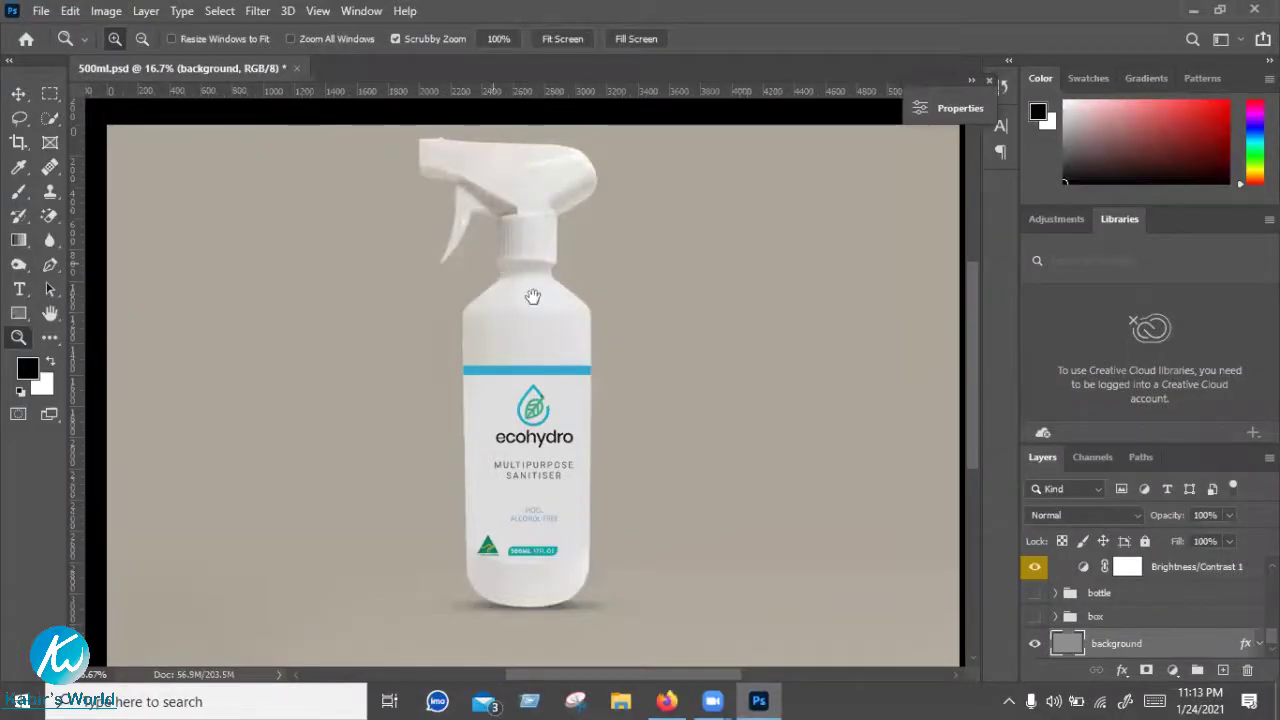
pyautogui.moveTo(513, 257)
pyautogui.mouseDown()
pyautogui.moveTo(375, 334)
pyautogui.moveTo(498, 214)
pyautogui.mouseUp()
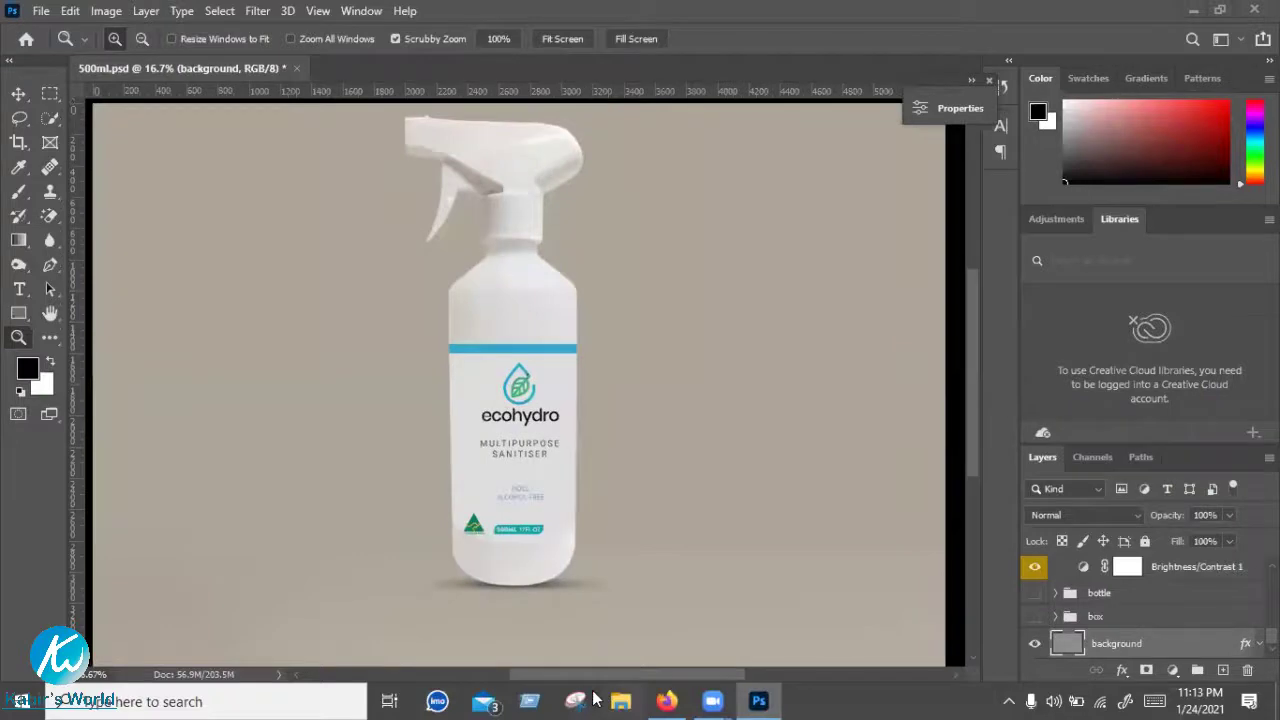
pyautogui.click(648, 695)
pyautogui.scroll(2, 326, 281)
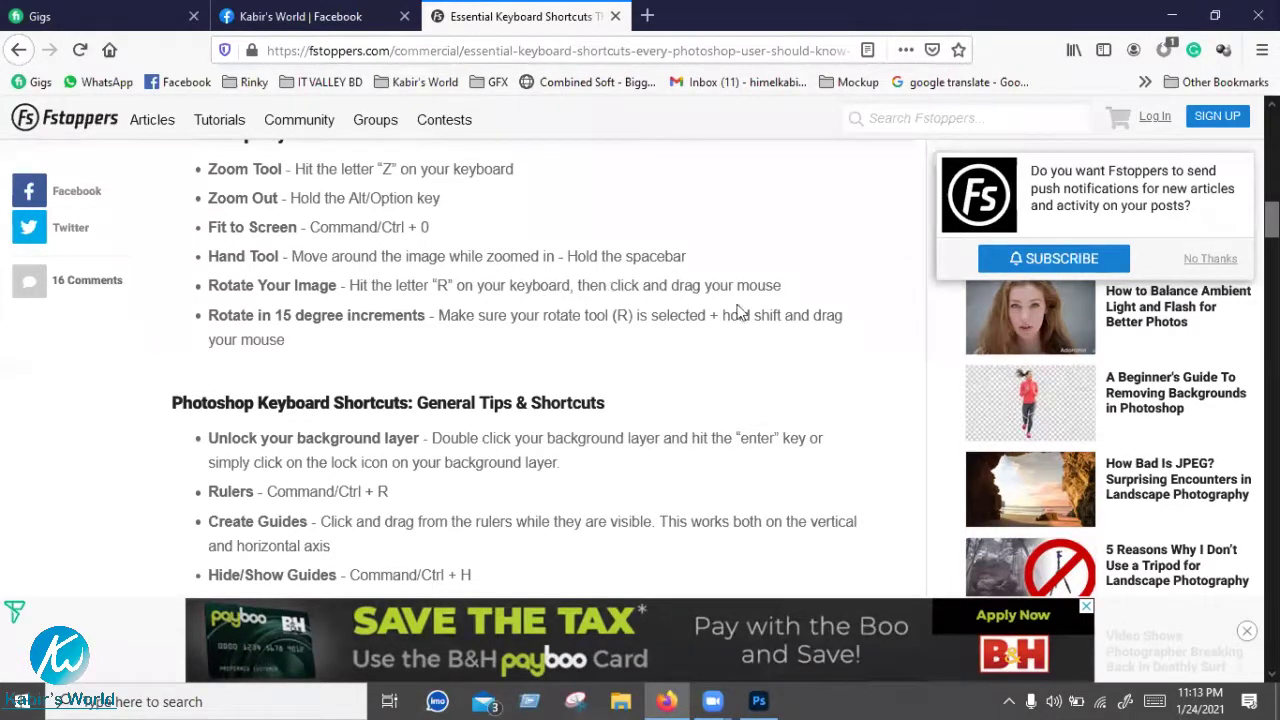
# Show the whole 500ml.psd canvas, take the Move tool, and select the bottle's Layer 1
pyautogui.click(758, 700)
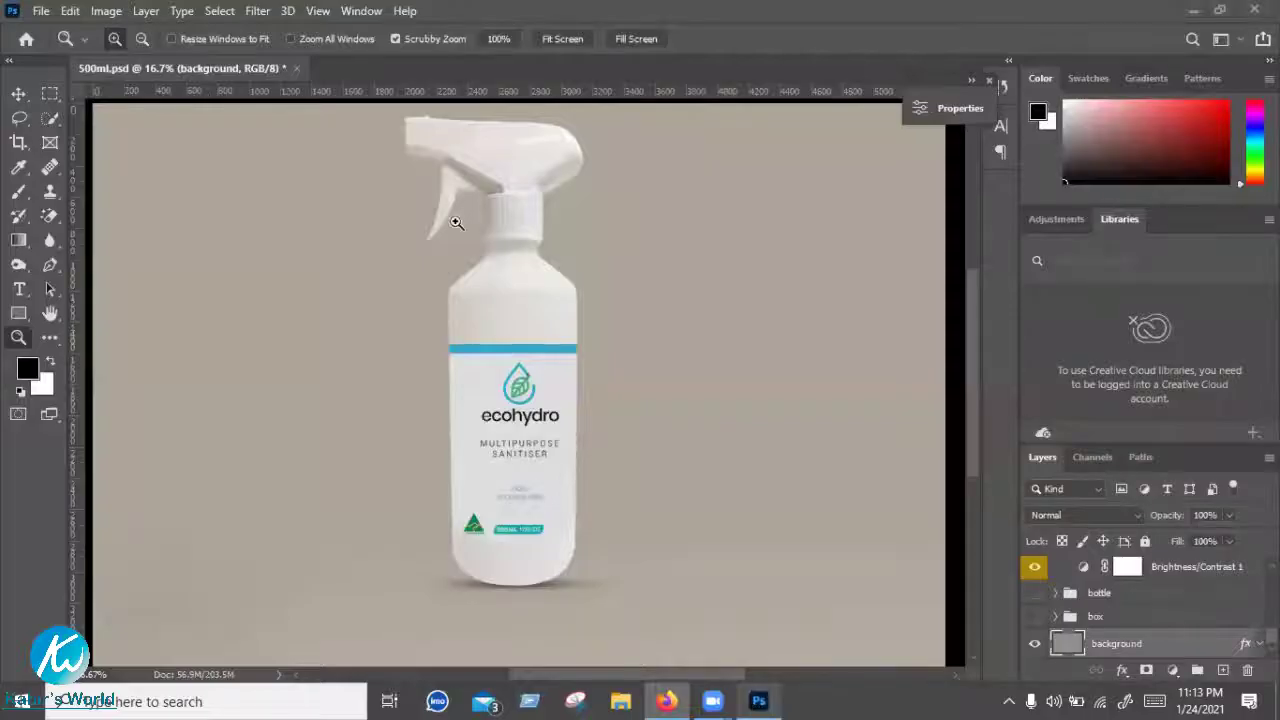
pyautogui.scroll(-1, 423, 357)
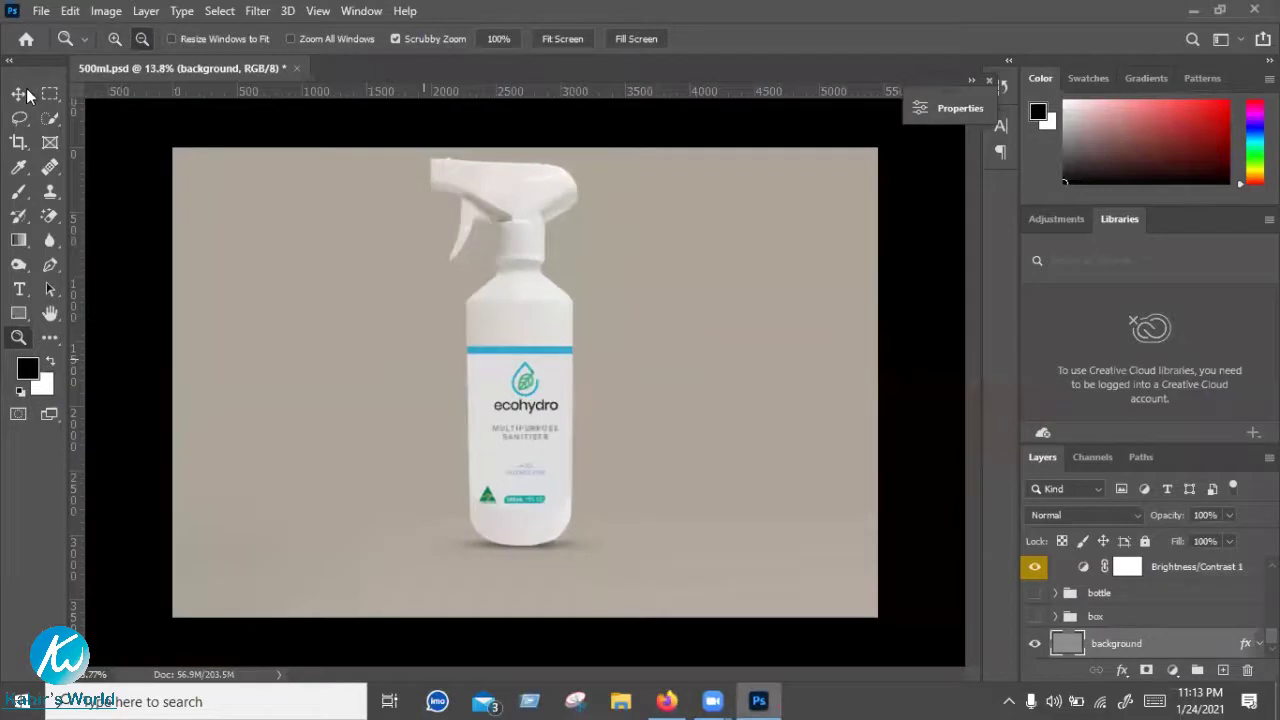
pyautogui.press('v')
pyautogui.scroll(-1, 558, 392)
pyautogui.scroll(1, 1152, 628)
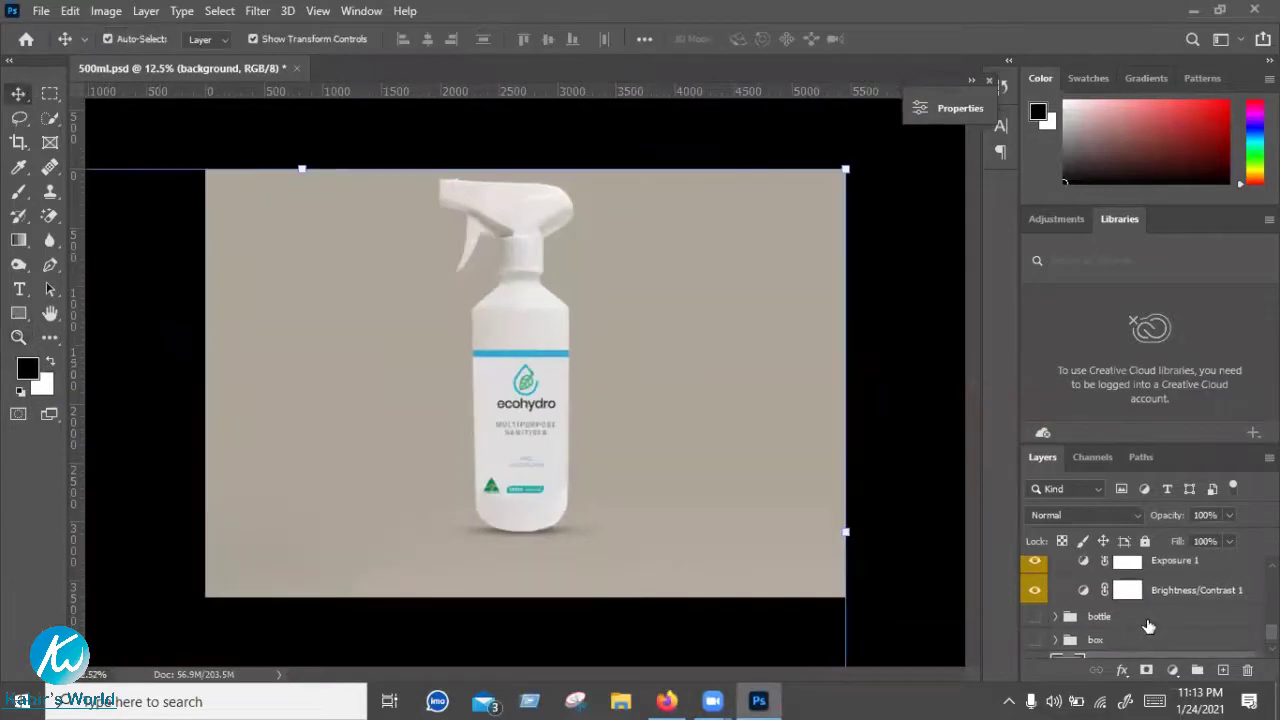
pyautogui.scroll(-2, 1152, 628)
pyautogui.scroll(-2, 1142, 615)
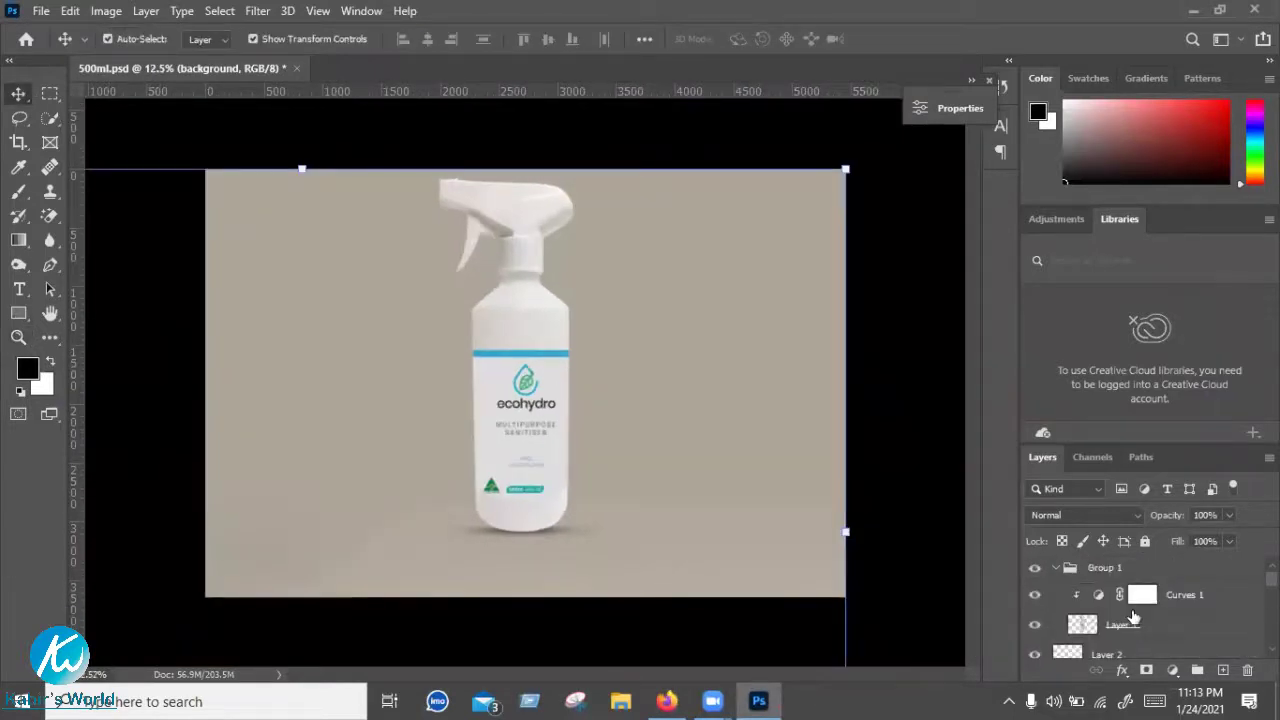
pyautogui.scroll(-3, 1135, 616)
pyautogui.scroll(-3, 1129, 619)
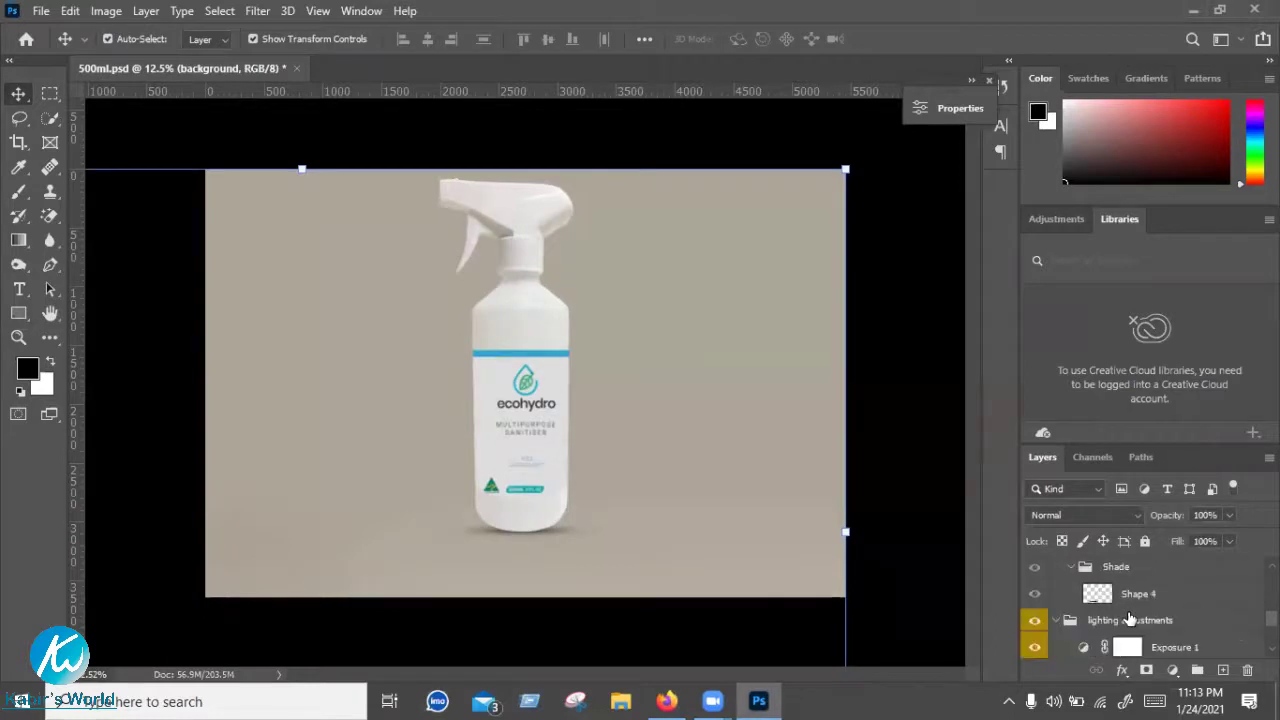
pyautogui.scroll(-3, 1129, 619)
pyautogui.click(530, 320)
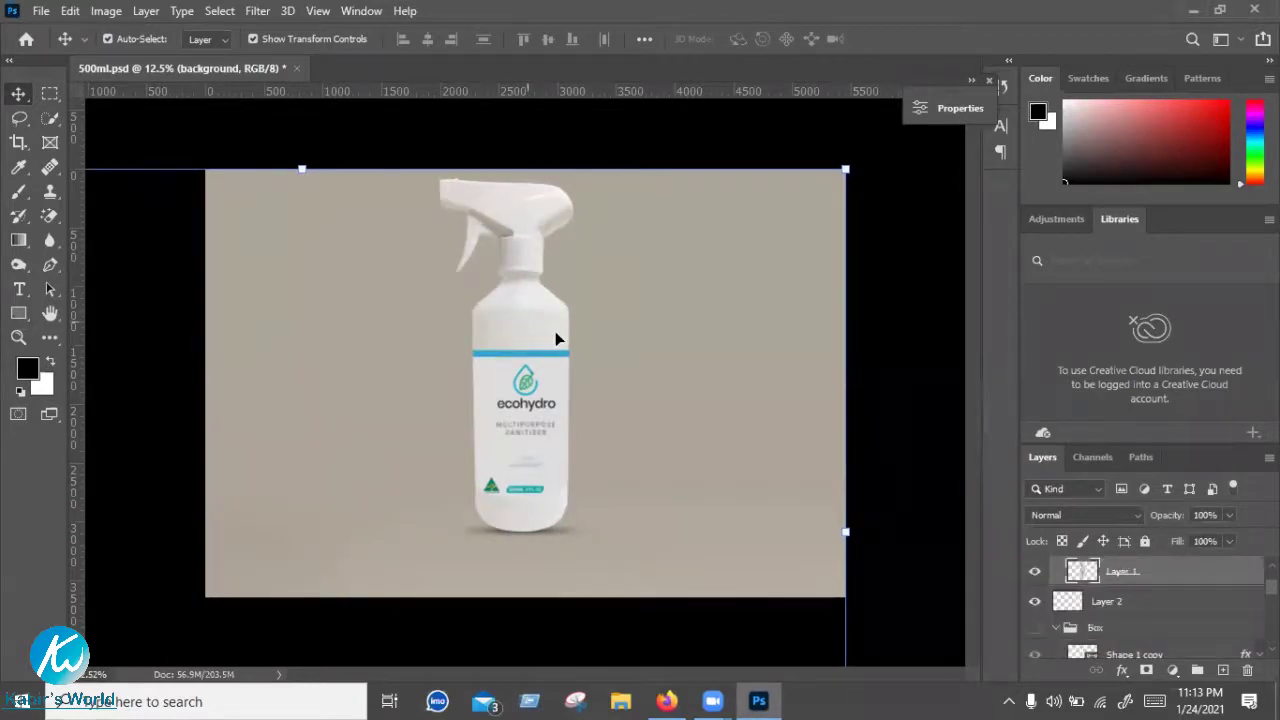
pyautogui.click(558, 340)
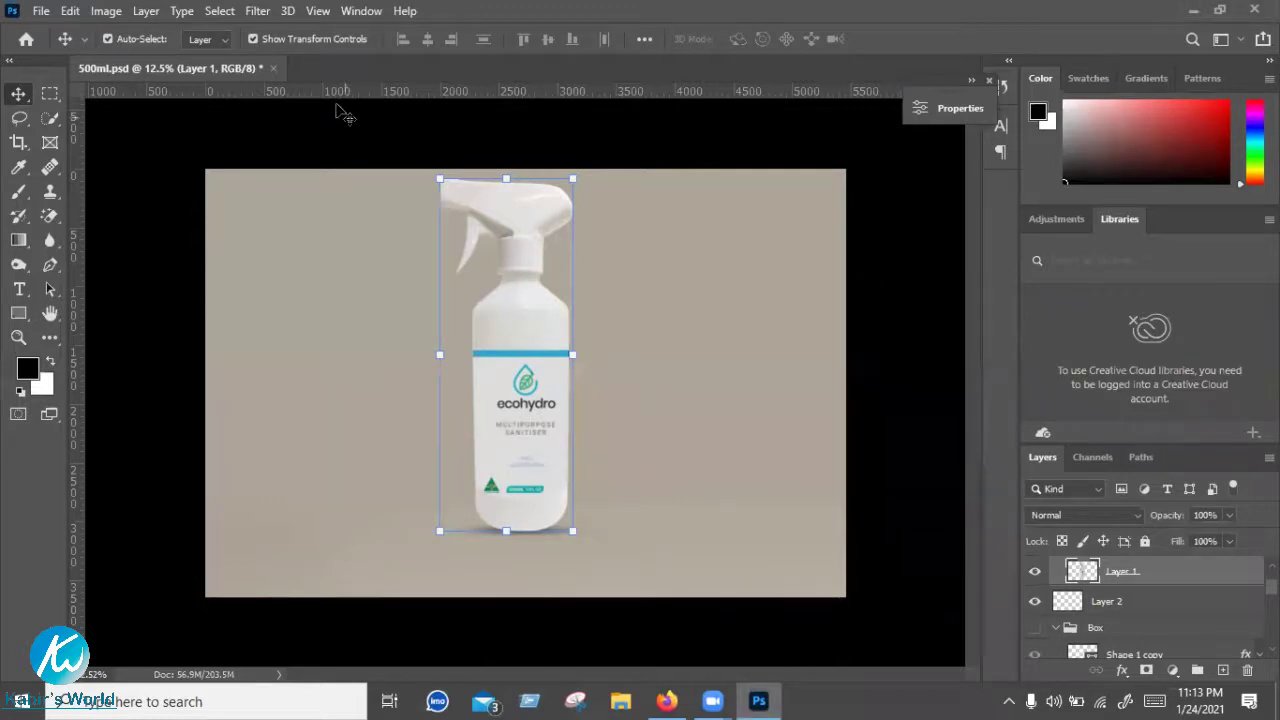
# Hide the transform controls, rotate the canvas view to about 10° then 4°, and reset it straight
pyautogui.click(263, 40)
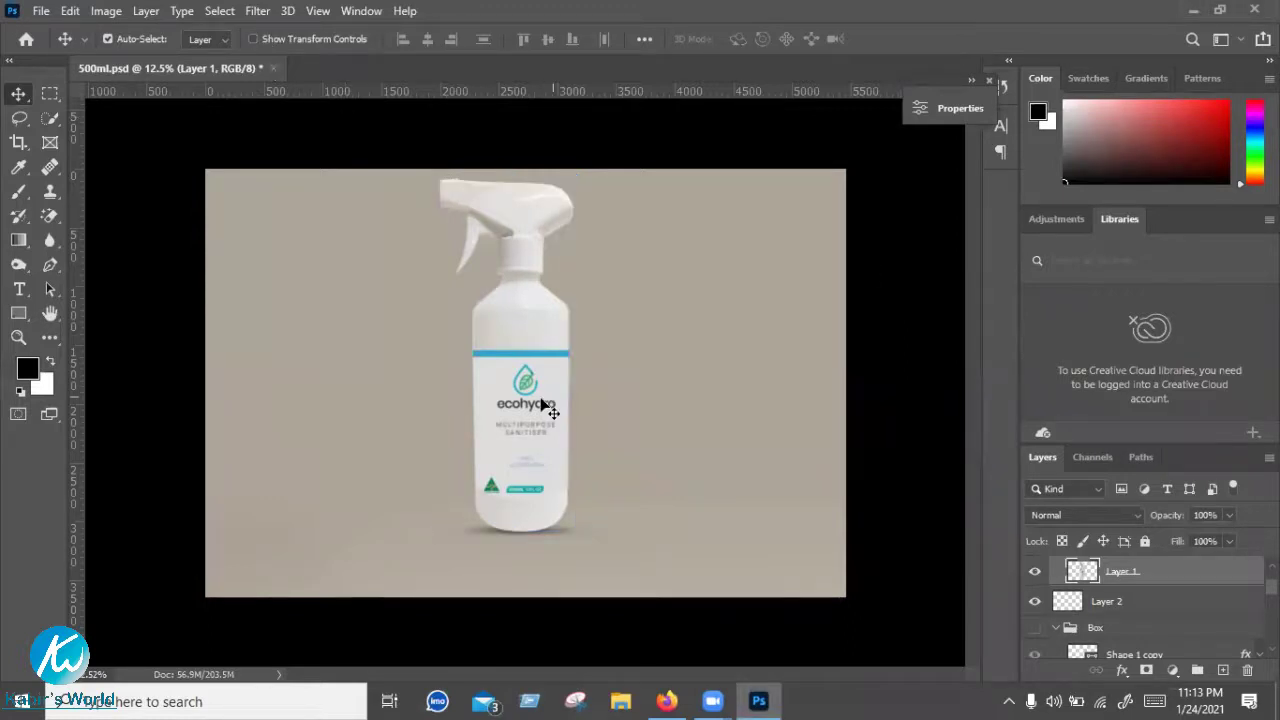
pyautogui.press('r')
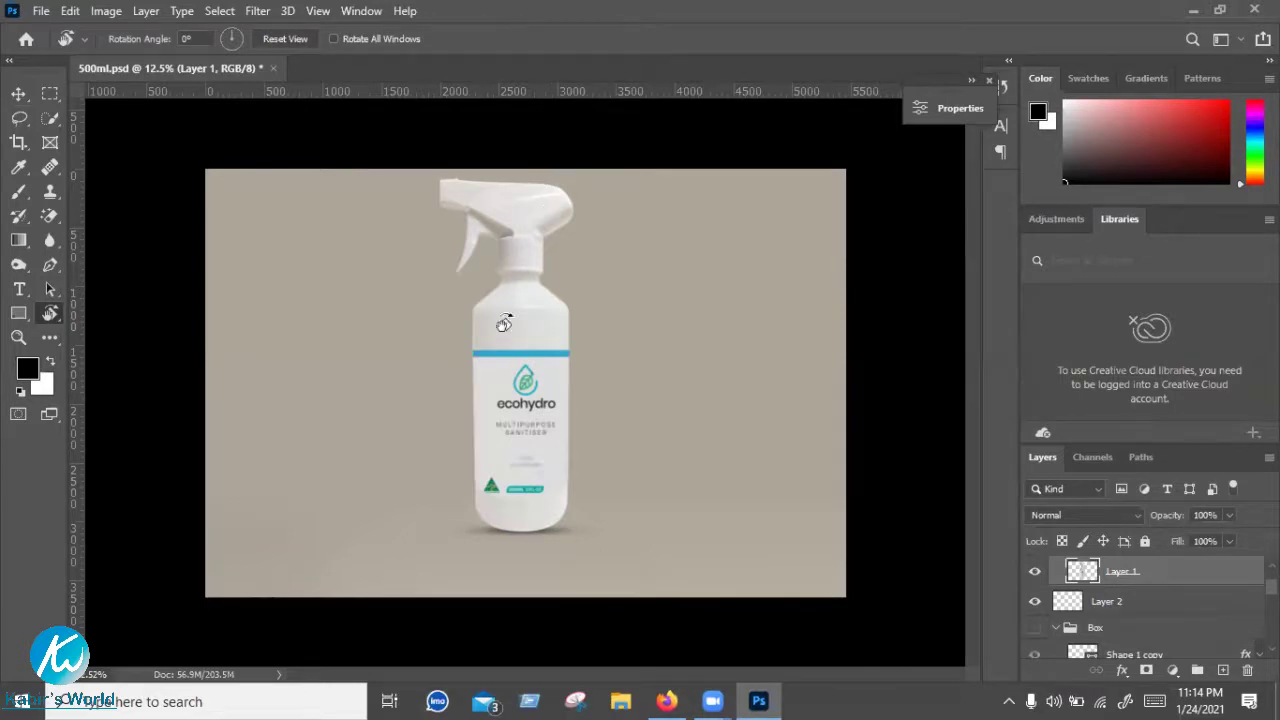
pyautogui.moveTo(548, 294)
pyautogui.mouseDown()
pyautogui.moveTo(466, 257)
pyautogui.moveTo(473, 281)
pyautogui.mouseUp()
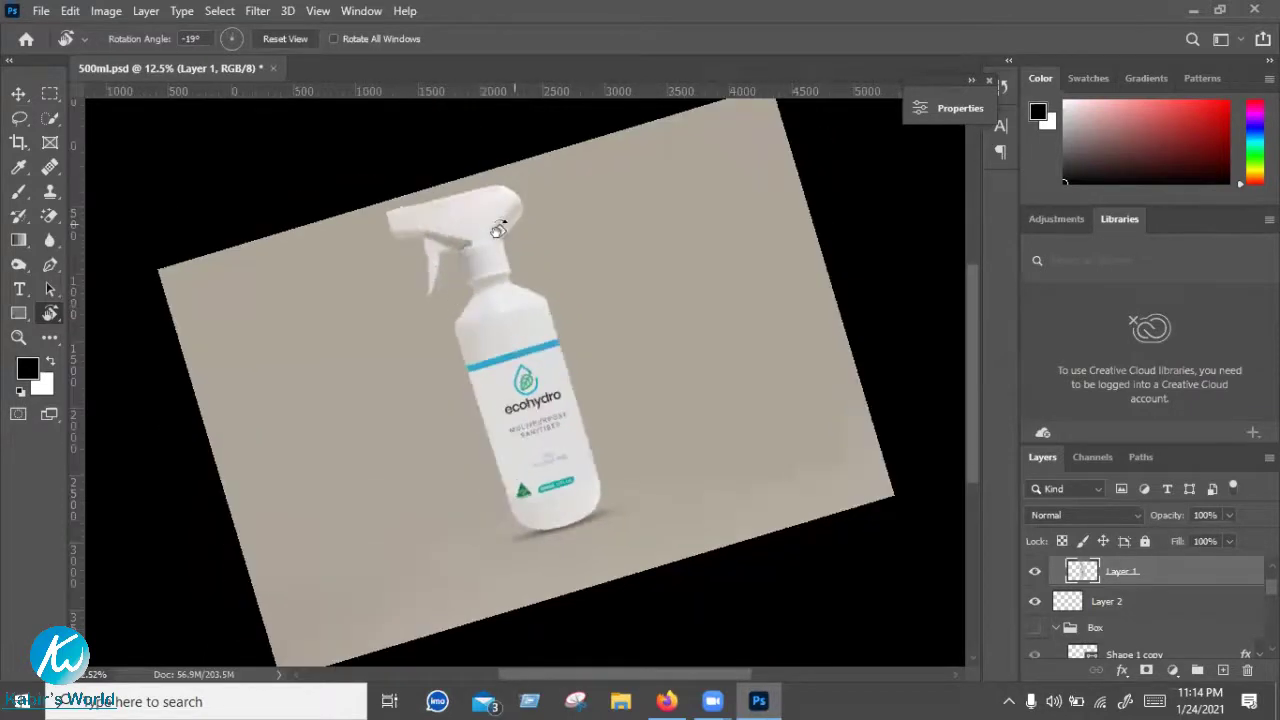
pyautogui.moveTo(473, 281); pyautogui.dragTo(485, 277)
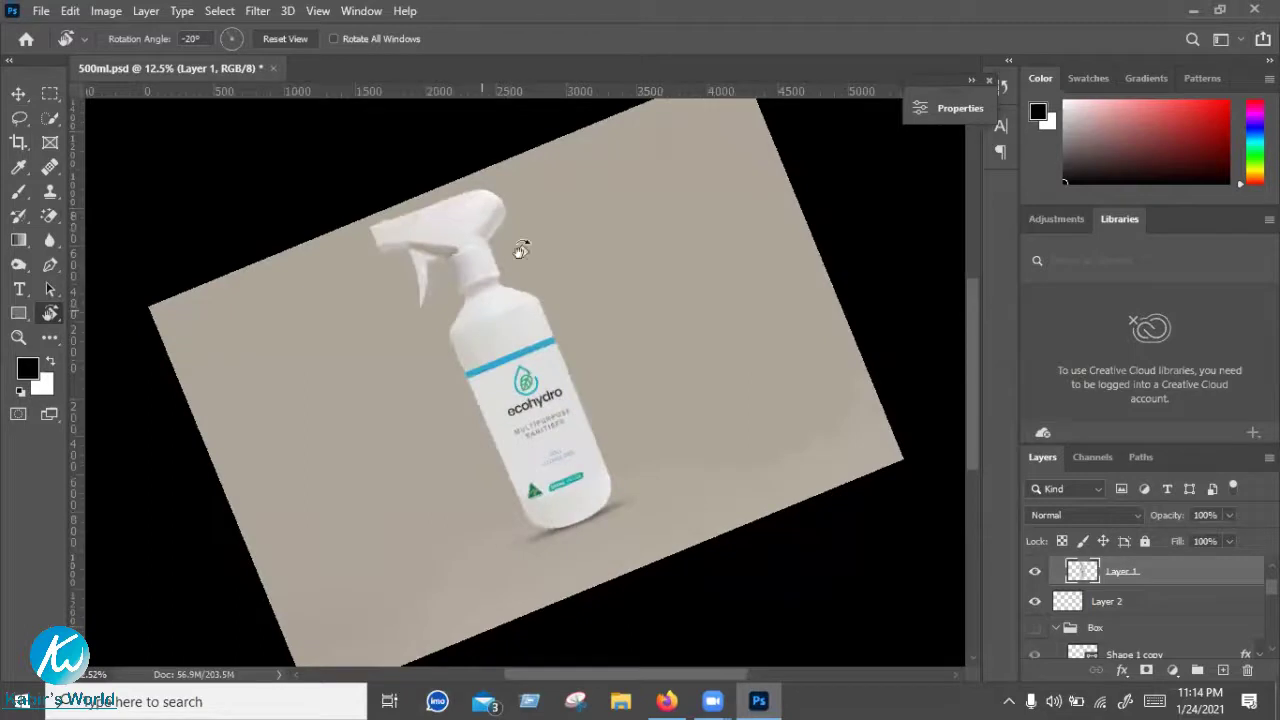
pyautogui.moveTo(485, 277); pyautogui.dragTo(519, 233)
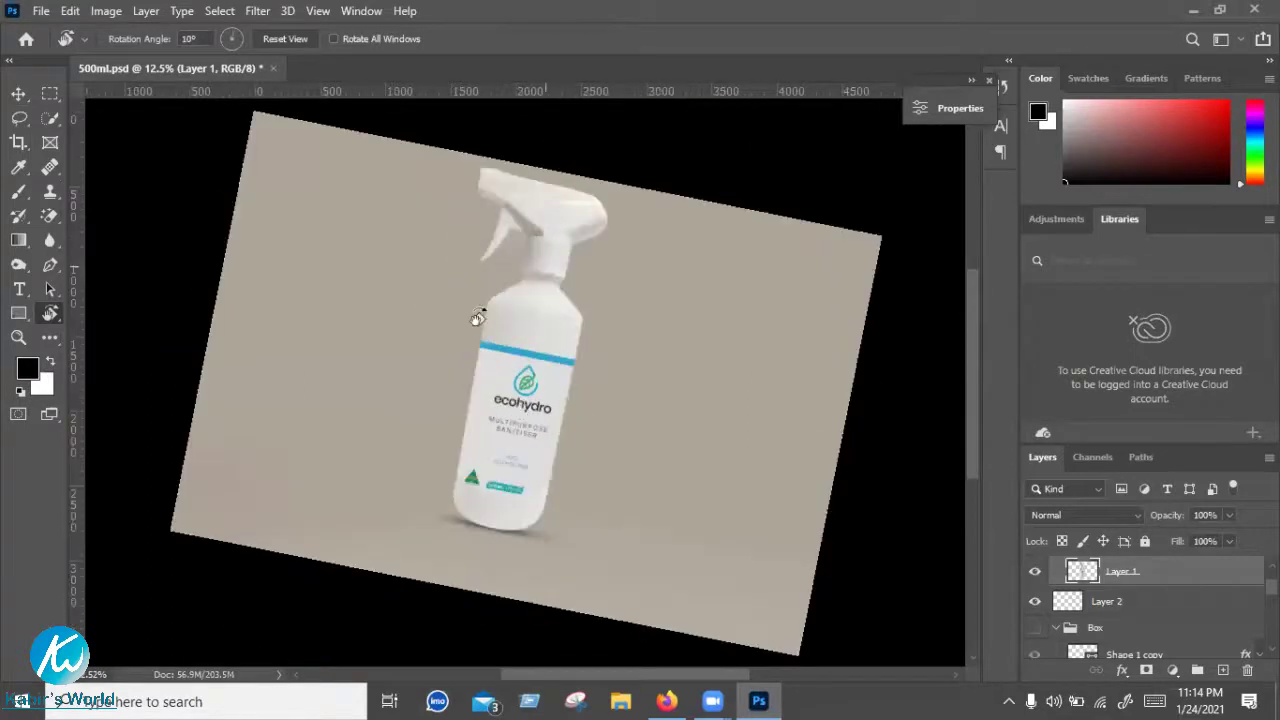
pyautogui.moveTo(519, 233); pyautogui.dragTo(534, 244)
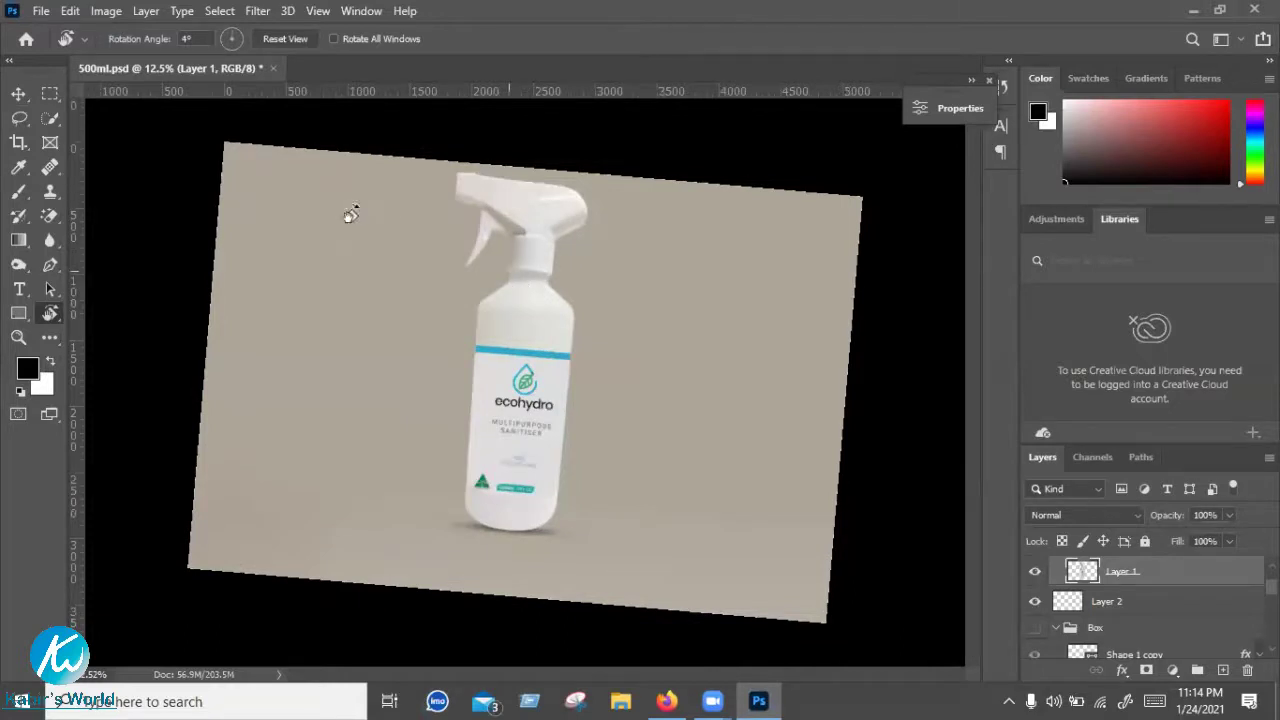
pyautogui.click(285, 39)
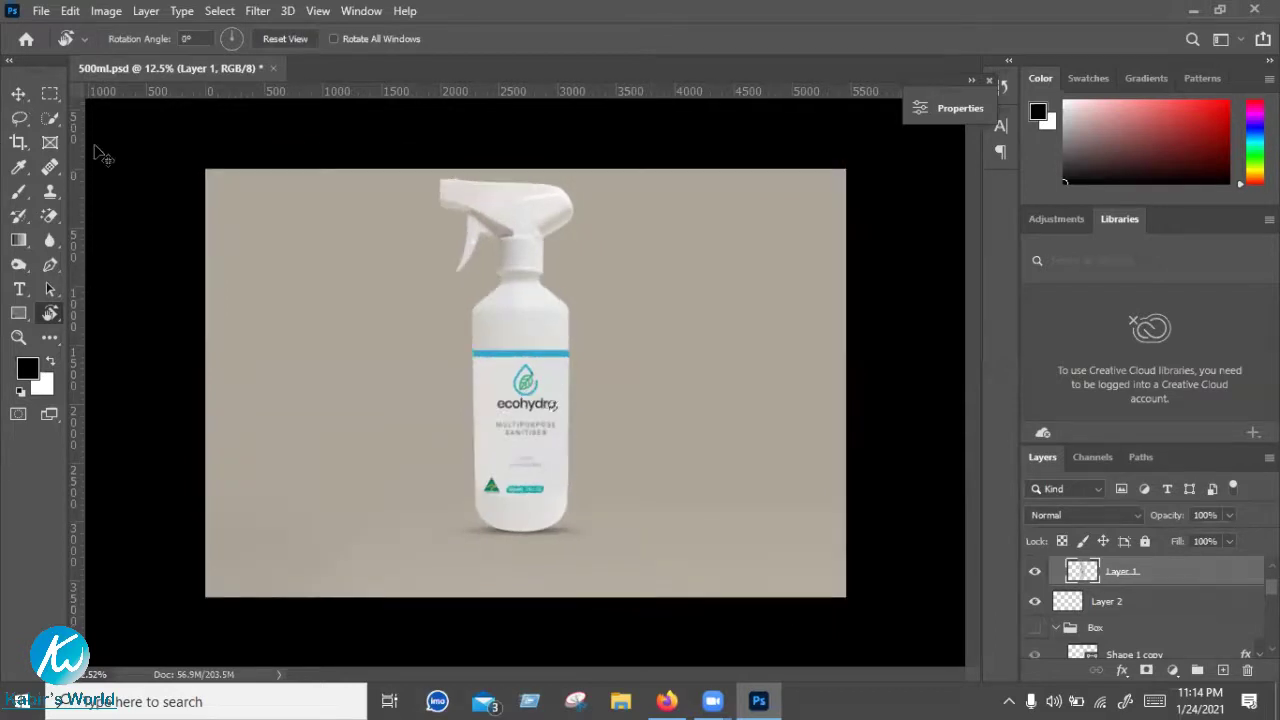
# Pick the bottle with Auto-Select, scale it down to about 94%, commit, and hide the transform box
pyautogui.press('v')
pyautogui.press('ctrl')
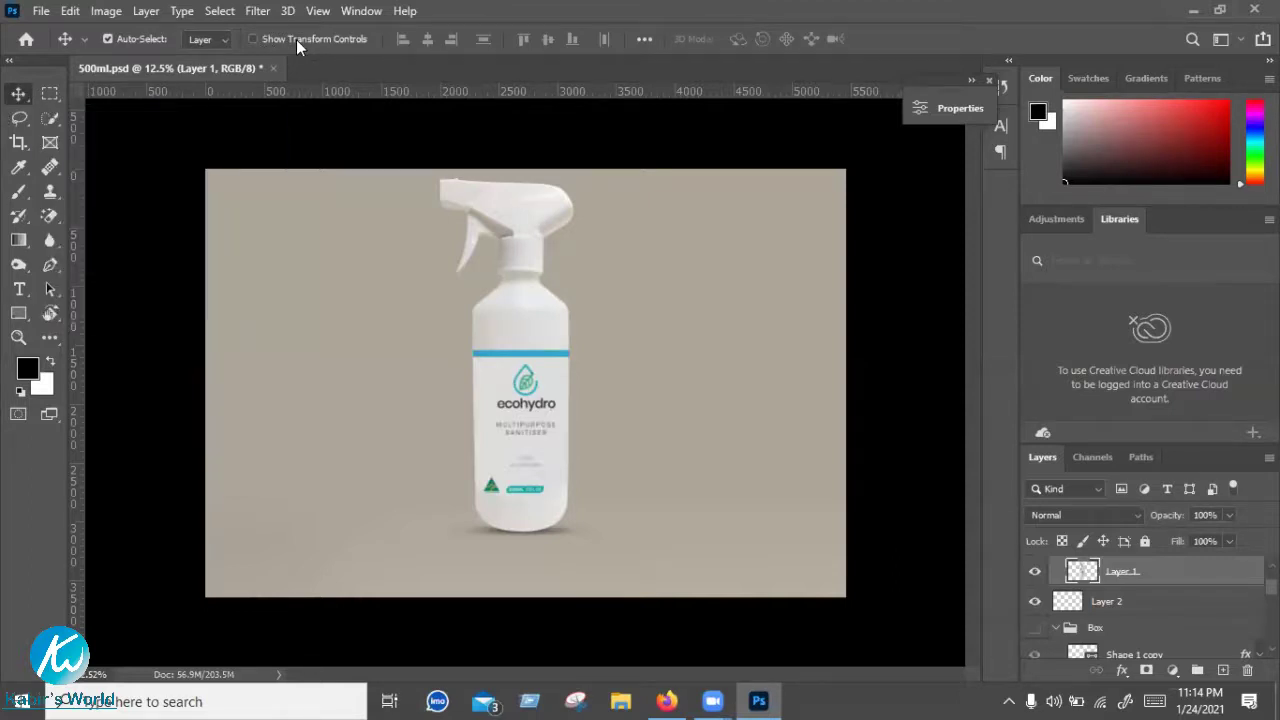
pyautogui.click(680, 370)
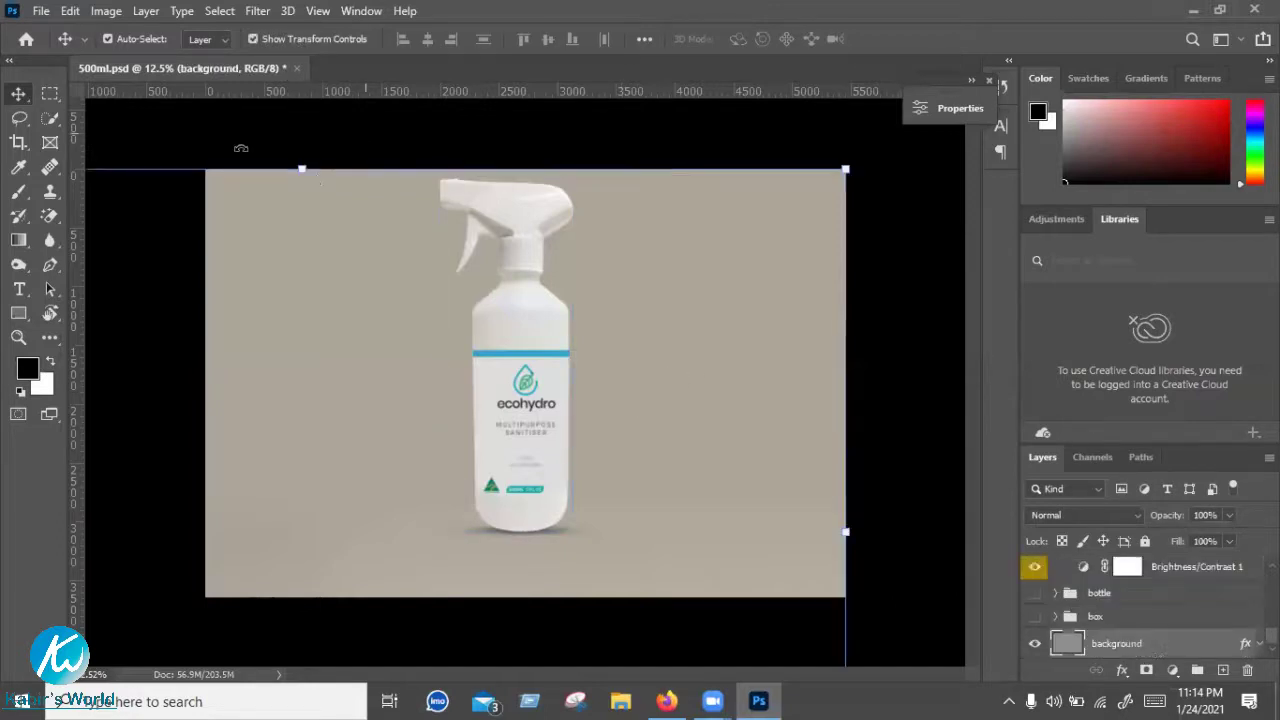
pyautogui.click(572, 182)
pyautogui.moveTo(572, 179)
pyautogui.mouseDown()
pyautogui.moveTo(600, 203)
pyautogui.moveTo(569, 200)
pyautogui.mouseUp()
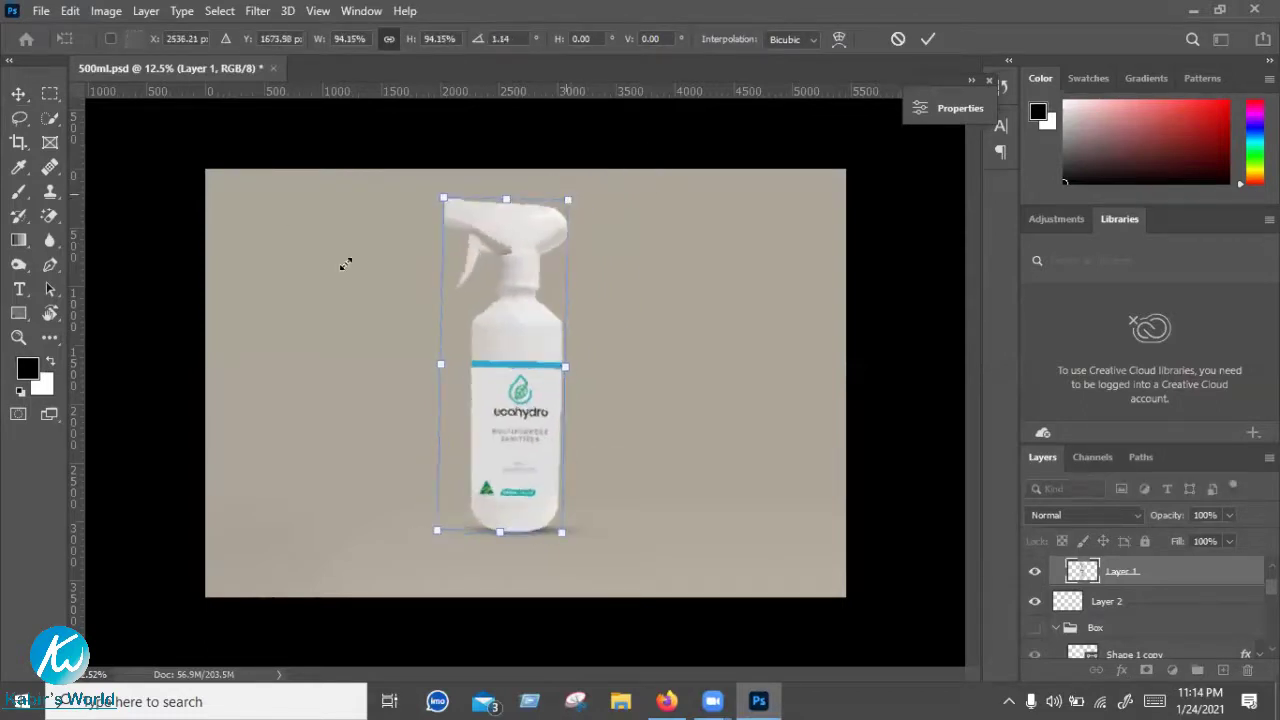
pyautogui.rightClick(505, 357)
pyautogui.press('Escape')
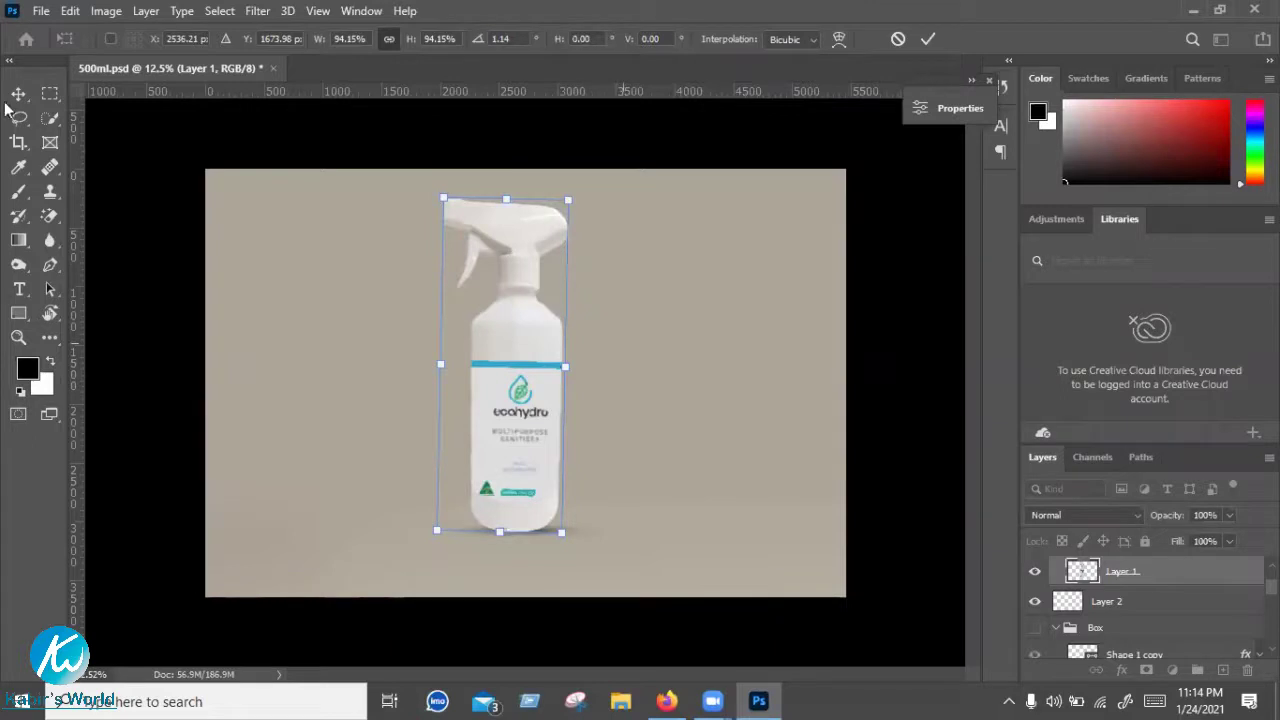
pyautogui.press('Return')
pyautogui.click(281, 40)
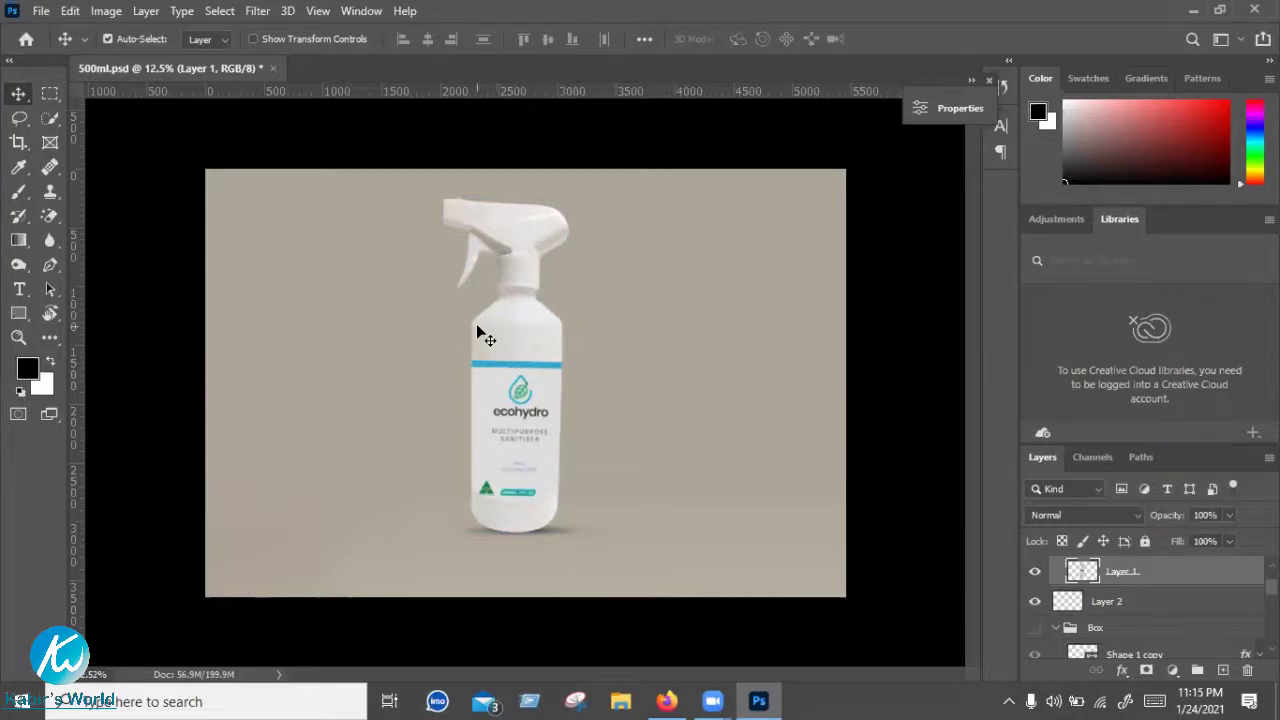
# Put the bottle into free transform and scale it up to about 101%
pyautogui.press('ctrl')
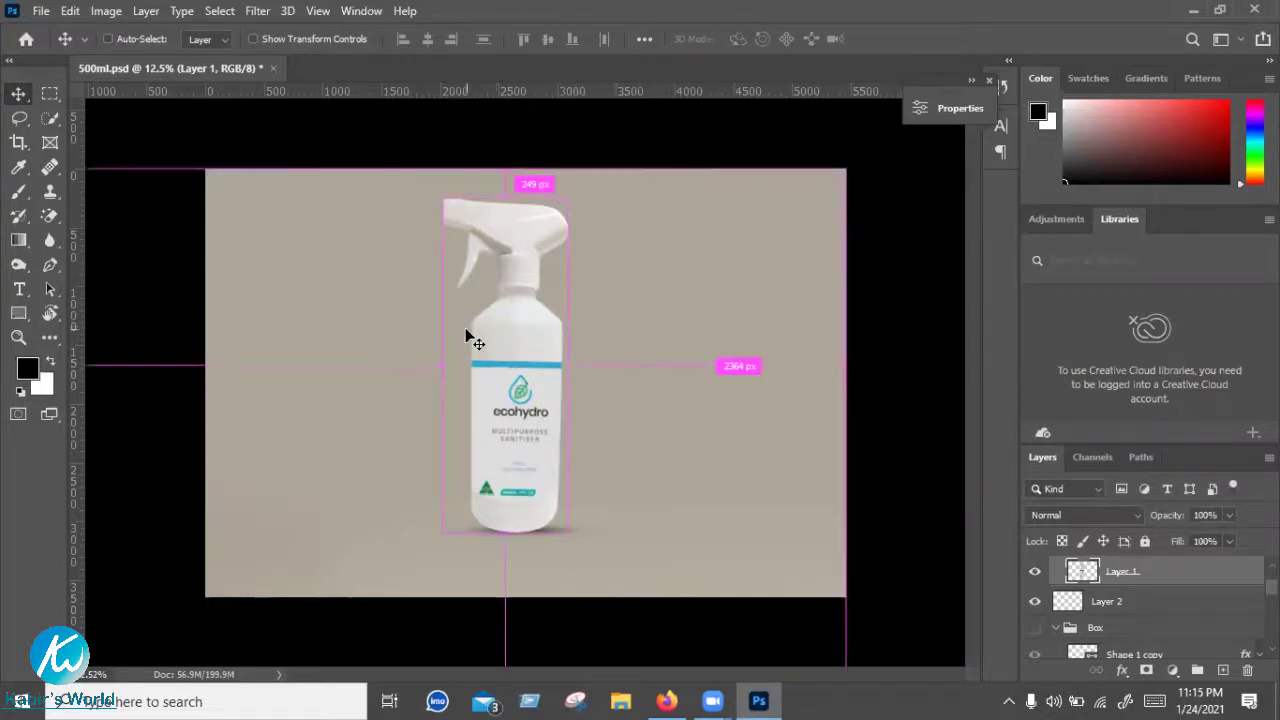
pyautogui.hotkey('ctrl', 't')
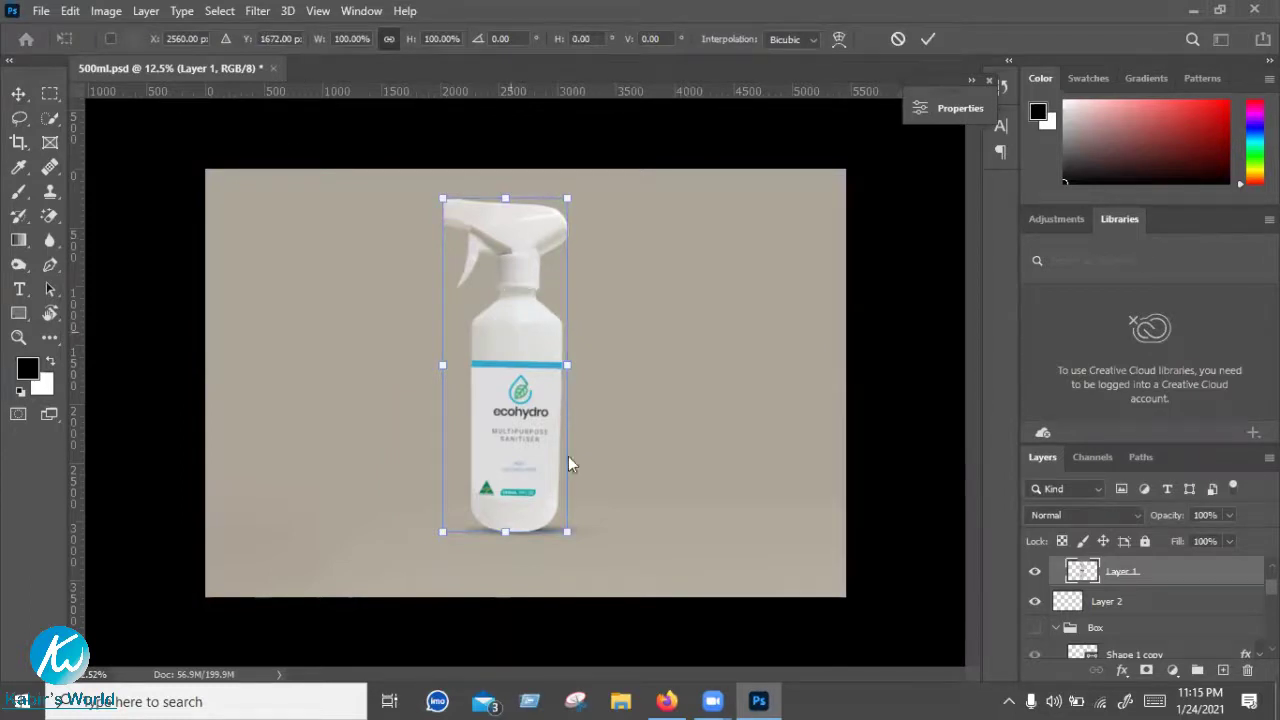
pyautogui.rightClick(568, 596)
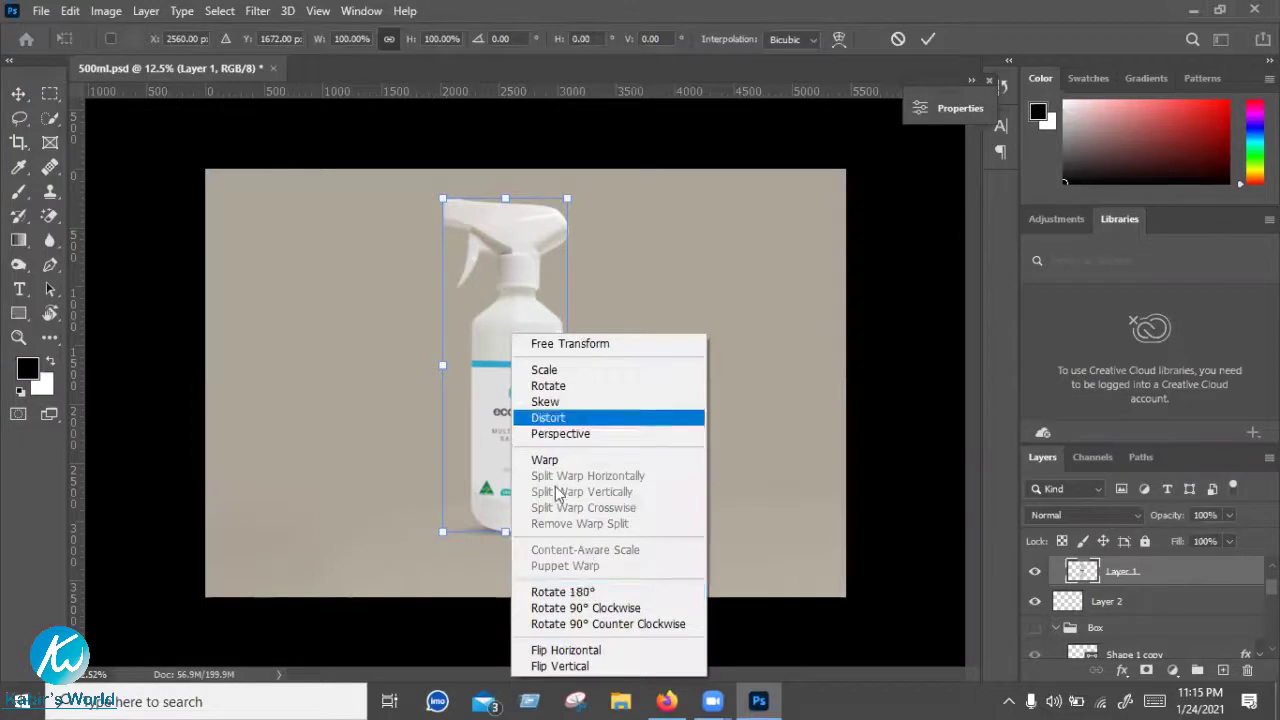
pyautogui.click(555, 371)
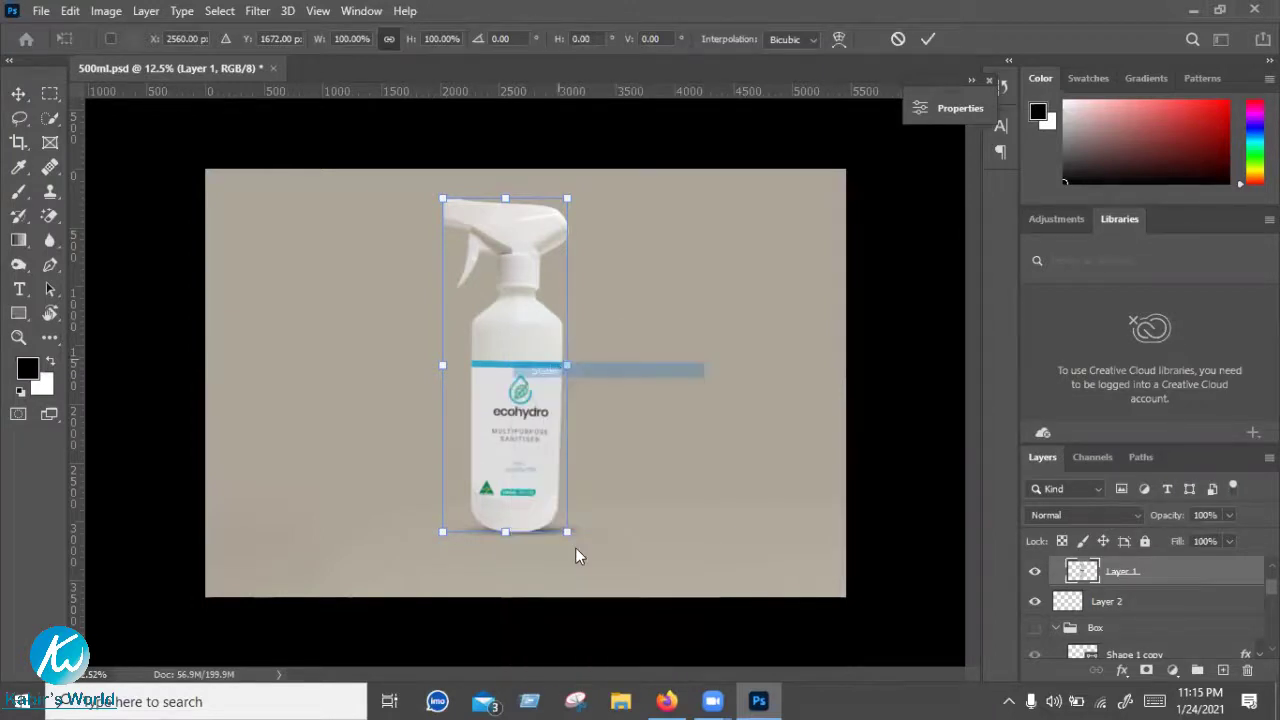
pyautogui.moveTo(520, 446); pyautogui.dragTo(606, 529)
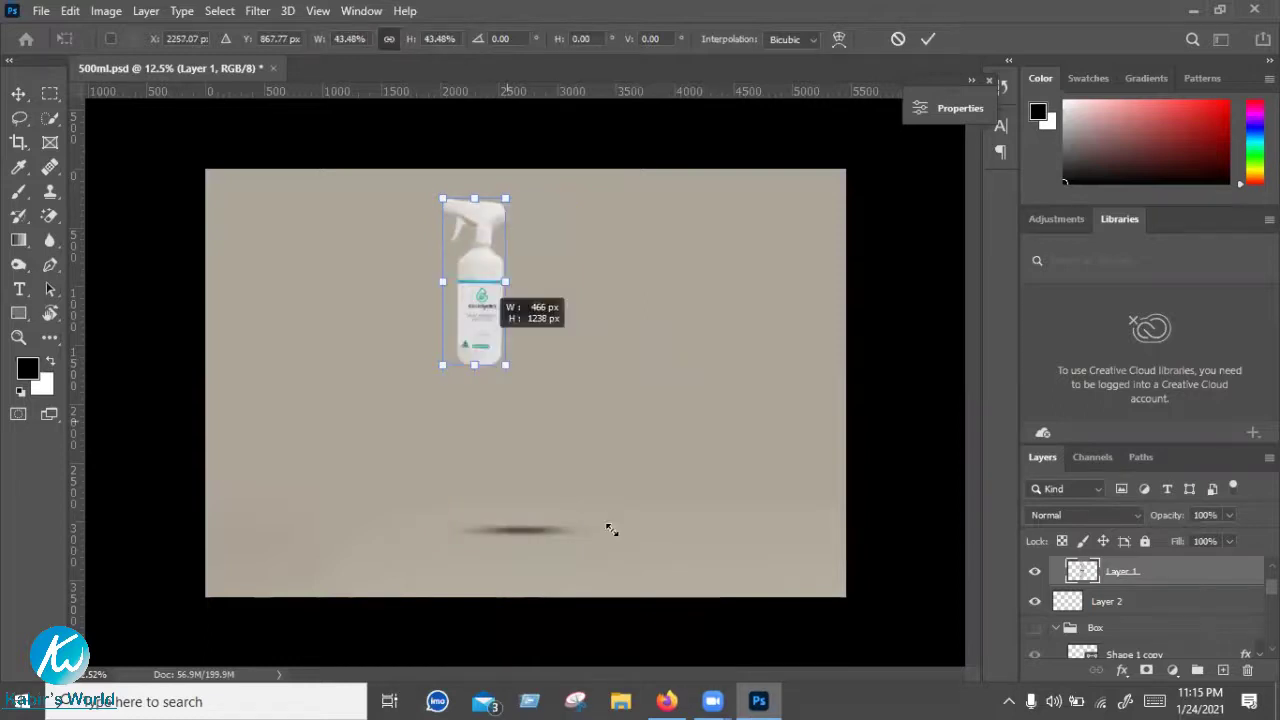
# Rotate the bottle around and settle it at about a 3.6° lean
pyautogui.rightClick(531, 362)
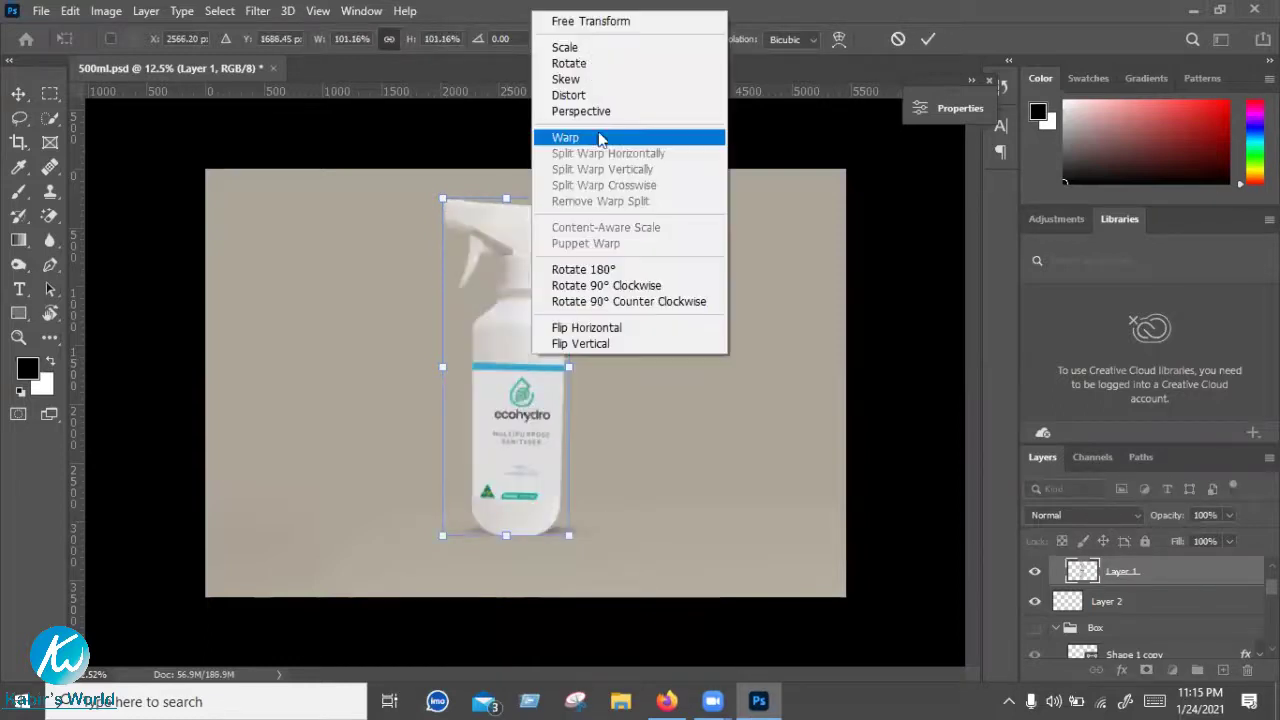
pyautogui.click(594, 64)
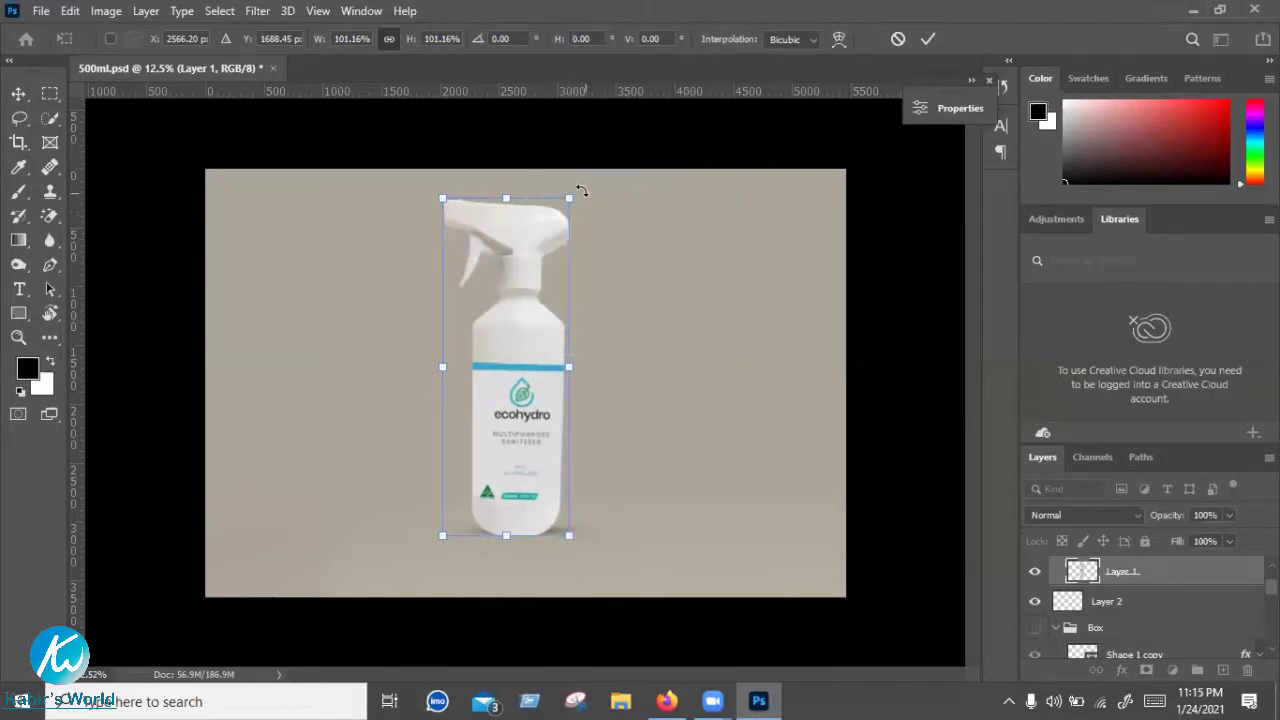
pyautogui.moveTo(581, 190); pyautogui.dragTo(479, 218)
pyautogui.moveTo(456, 403); pyautogui.dragTo(676, 411)
pyautogui.moveTo(455, 287)
pyautogui.mouseDown()
pyautogui.moveTo(570, 195)
pyautogui.moveTo(594, 194)
pyautogui.mouseUp()
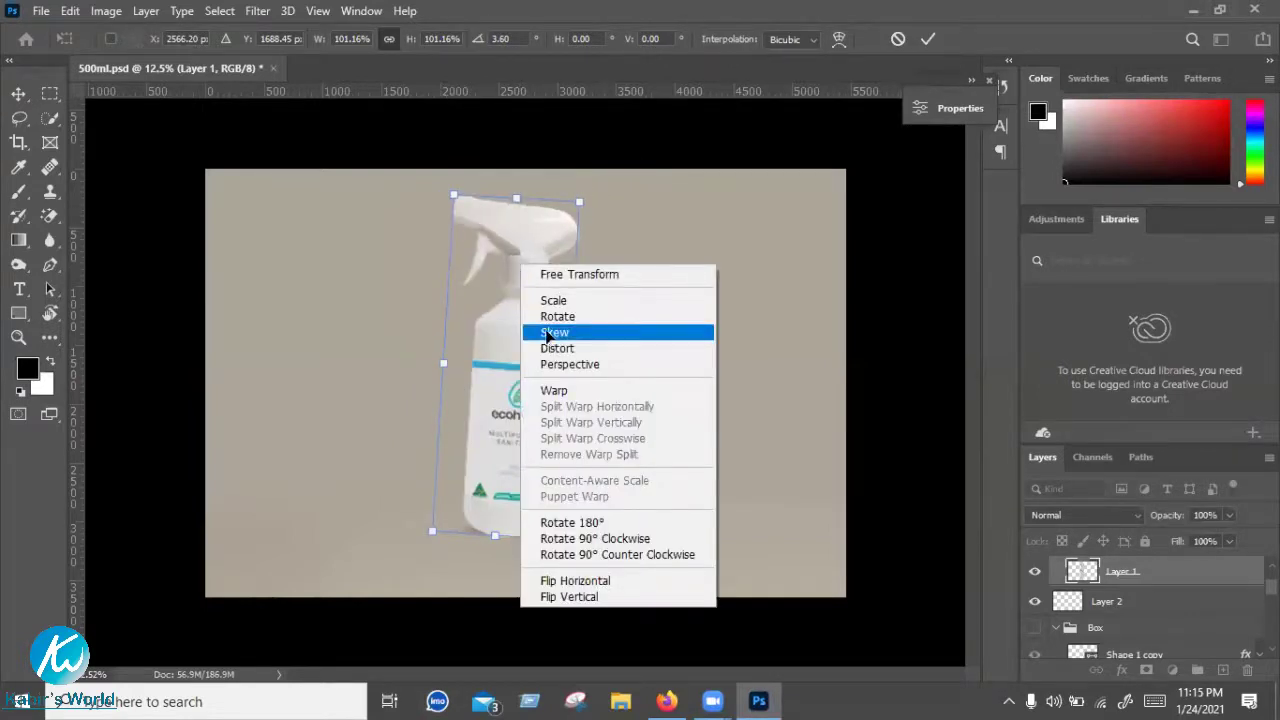
# Skew the bottle's bottom-right corner and right side, then undo the skew
pyautogui.click(549, 336)
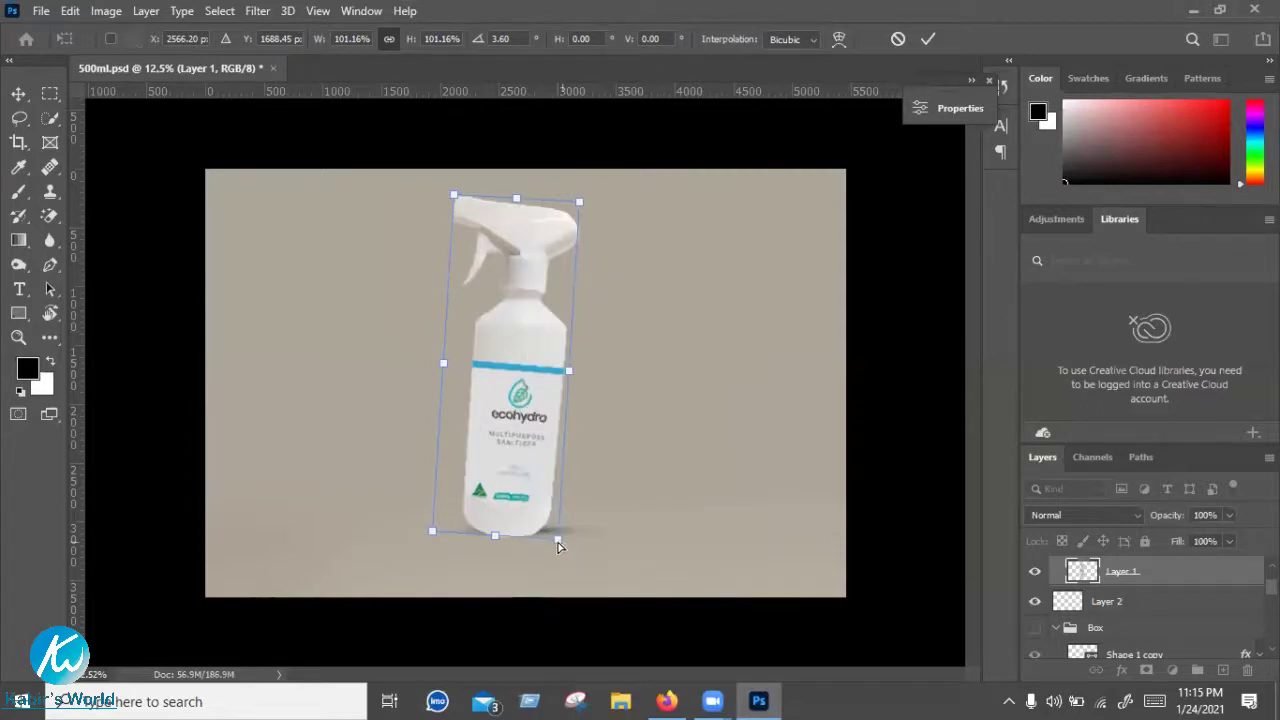
pyautogui.moveTo(558, 545)
pyautogui.mouseDown()
pyautogui.moveTo(651, 406)
pyautogui.moveTo(546, 505)
pyautogui.moveTo(608, 500)
pyautogui.moveTo(660, 516)
pyautogui.moveTo(624, 540)
pyautogui.moveTo(585, 517)
pyautogui.mouseUp()
pyautogui.moveTo(591, 378)
pyautogui.mouseDown()
pyautogui.moveTo(629, 371)
pyautogui.moveTo(634, 437)
pyautogui.moveTo(617, 398)
pyautogui.moveTo(587, 379)
pyautogui.mouseUp()
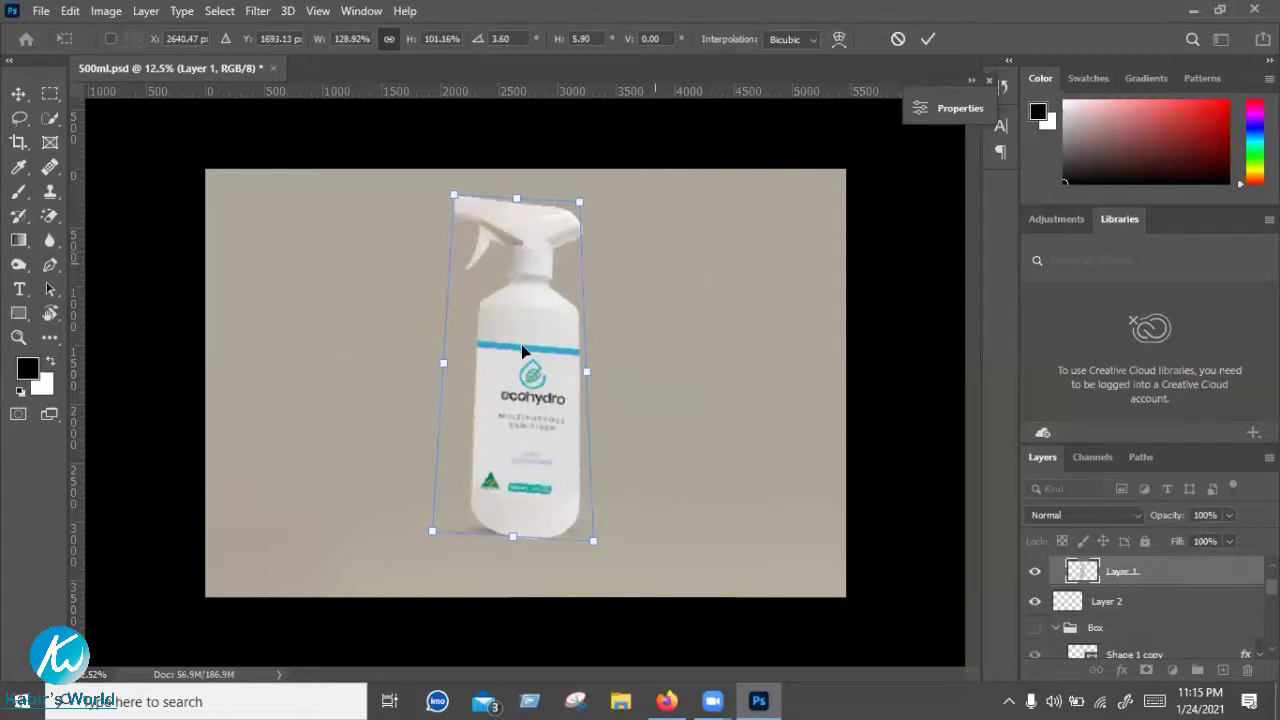
pyautogui.hotkey('ctrl', 'z')
pyautogui.hotkey('ctrl', 'z')
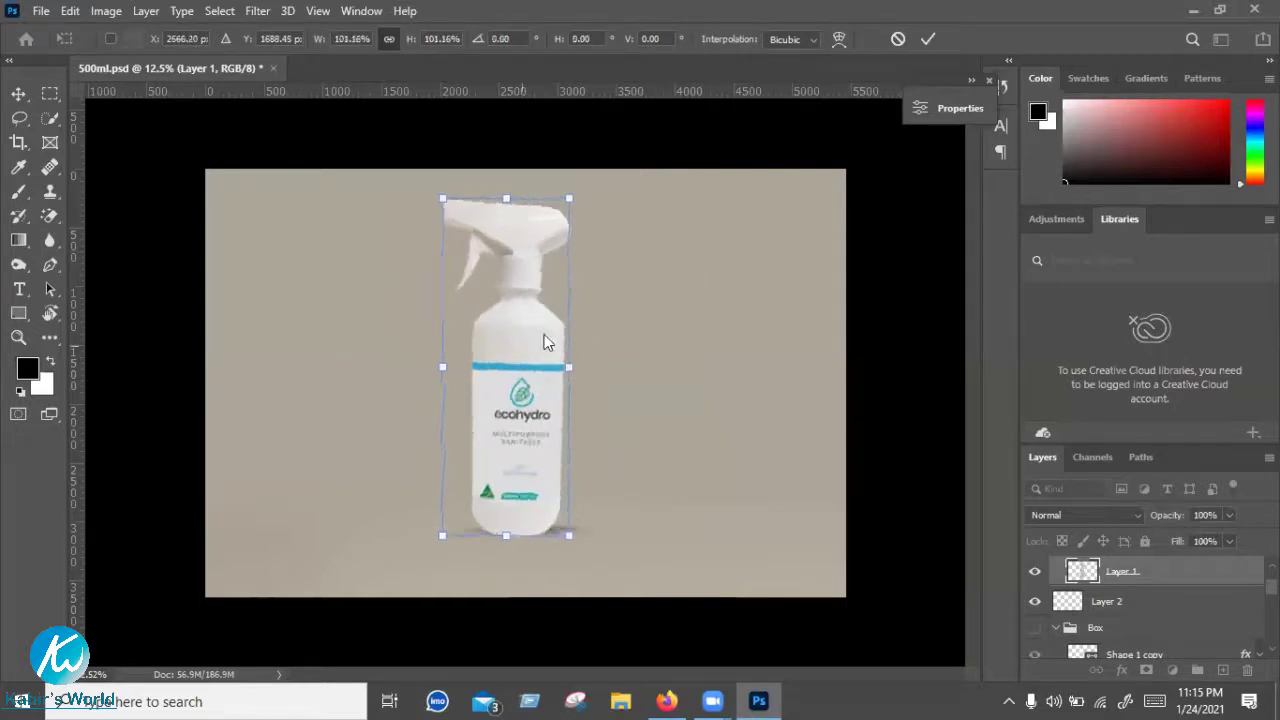
pyautogui.rightClick(521, 352)
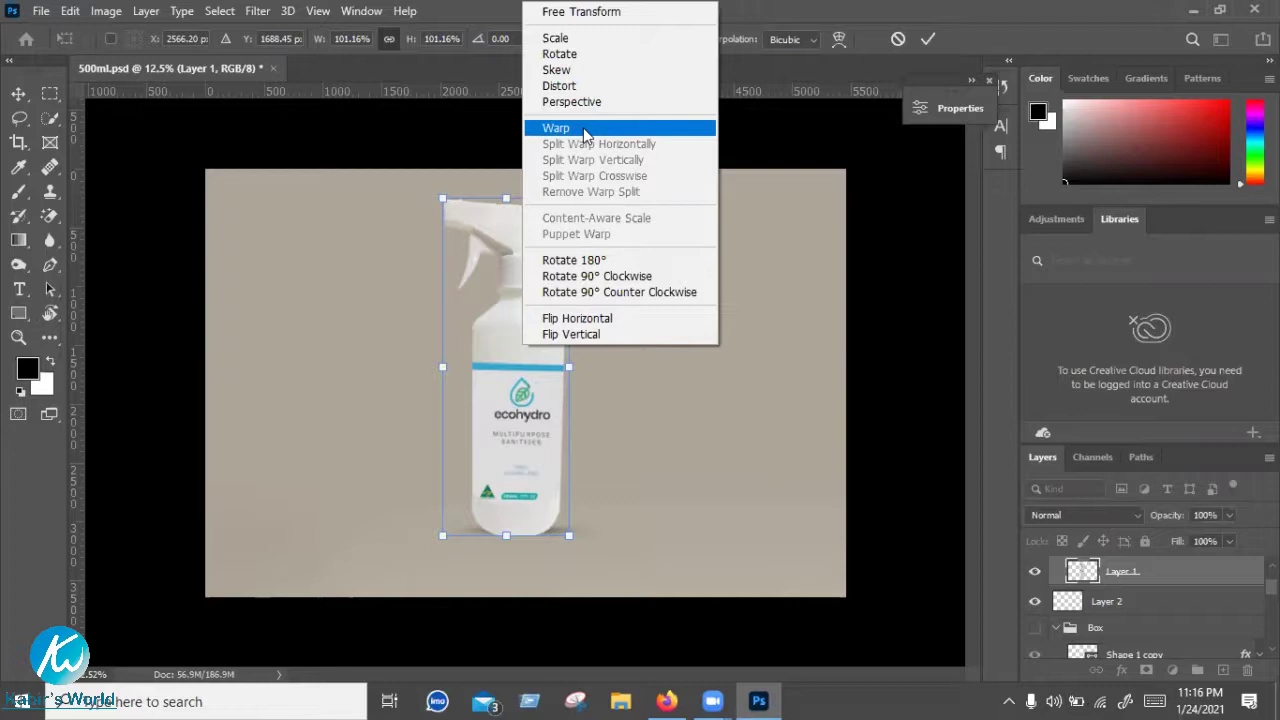
# Warp the bottle's sides, bottom and top edge into a curved shape, then cancel the transform
pyautogui.click(585, 128)
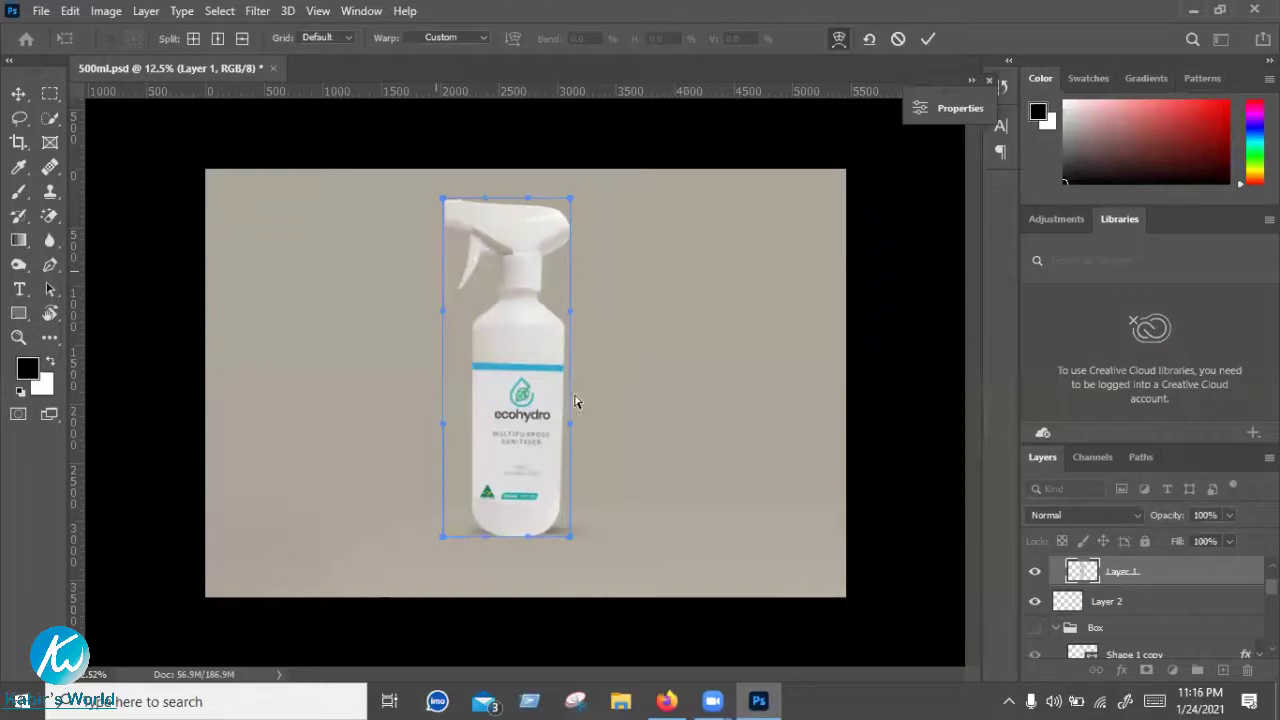
pyautogui.moveTo(572, 428); pyautogui.dragTo(646, 430)
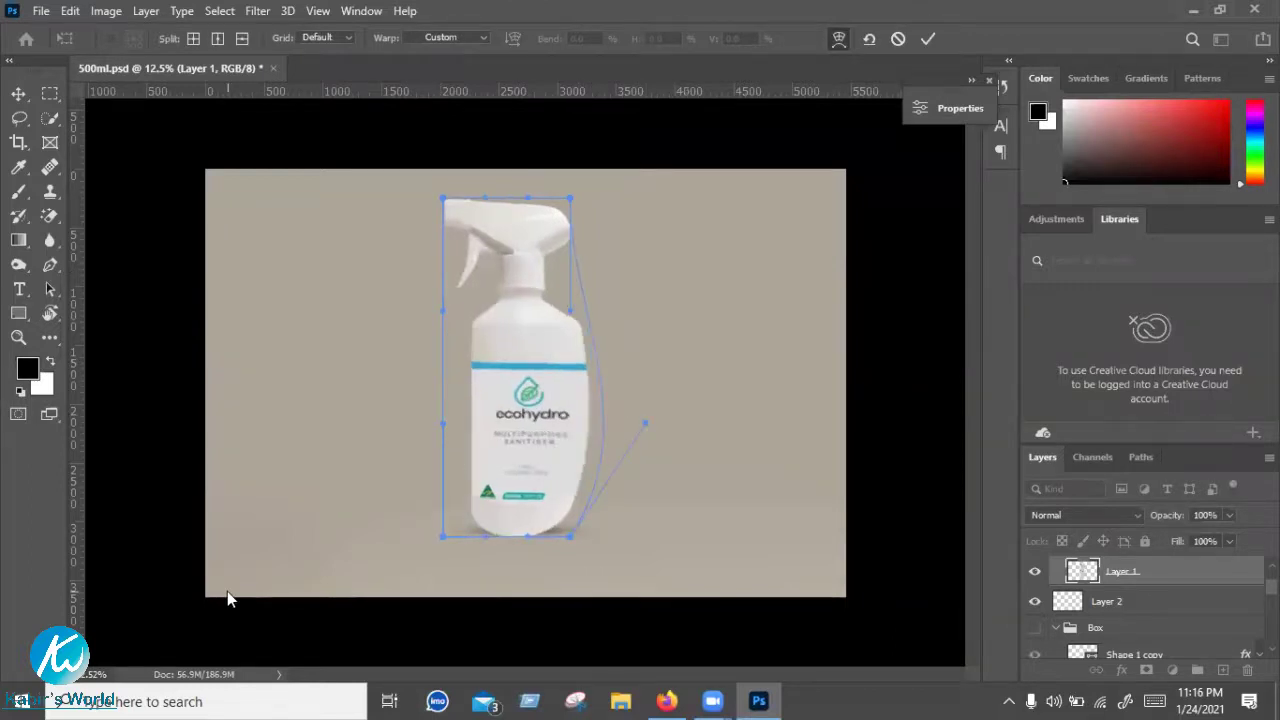
pyautogui.moveTo(646, 428)
pyautogui.mouseDown()
pyautogui.moveTo(549, 420)
pyautogui.moveTo(480, 435)
pyautogui.moveTo(614, 414)
pyautogui.mouseUp()
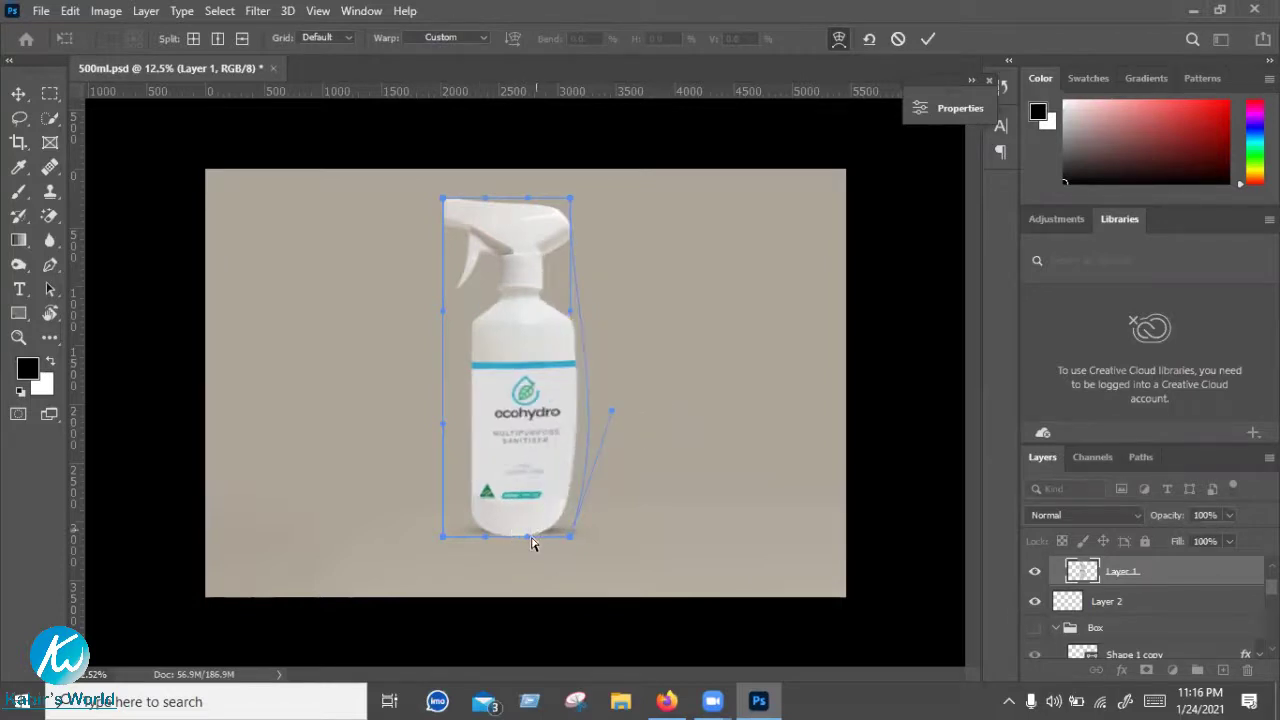
pyautogui.moveTo(531, 542); pyautogui.dragTo(526, 510)
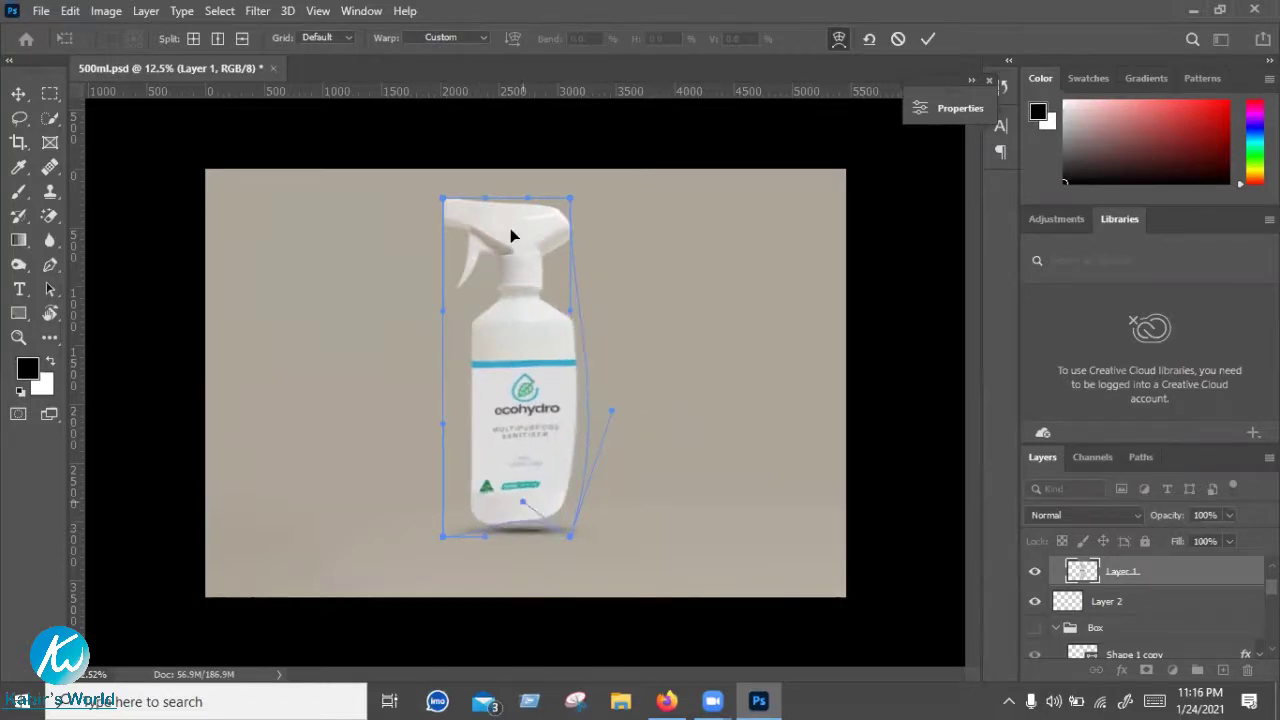
pyautogui.moveTo(521, 226); pyautogui.dragTo(519, 236)
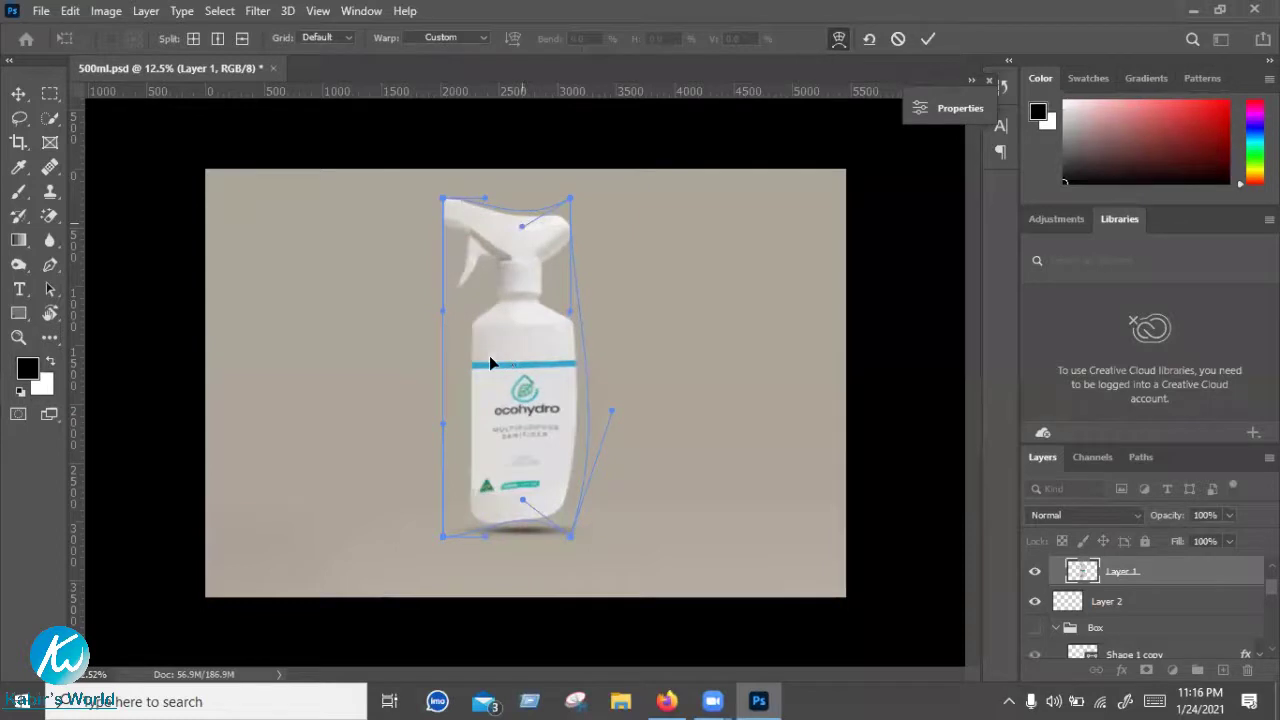
pyautogui.moveTo(443, 317); pyautogui.dragTo(480, 309)
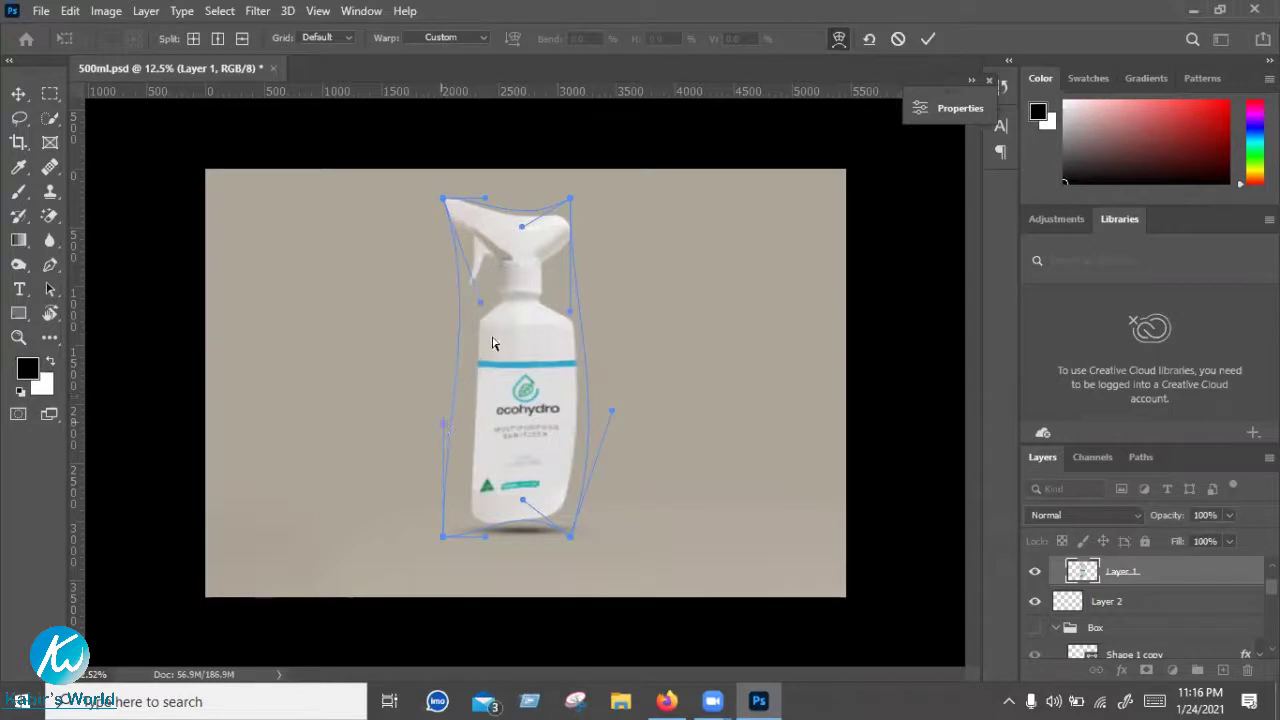
pyautogui.moveTo(483, 355); pyautogui.dragTo(490, 345)
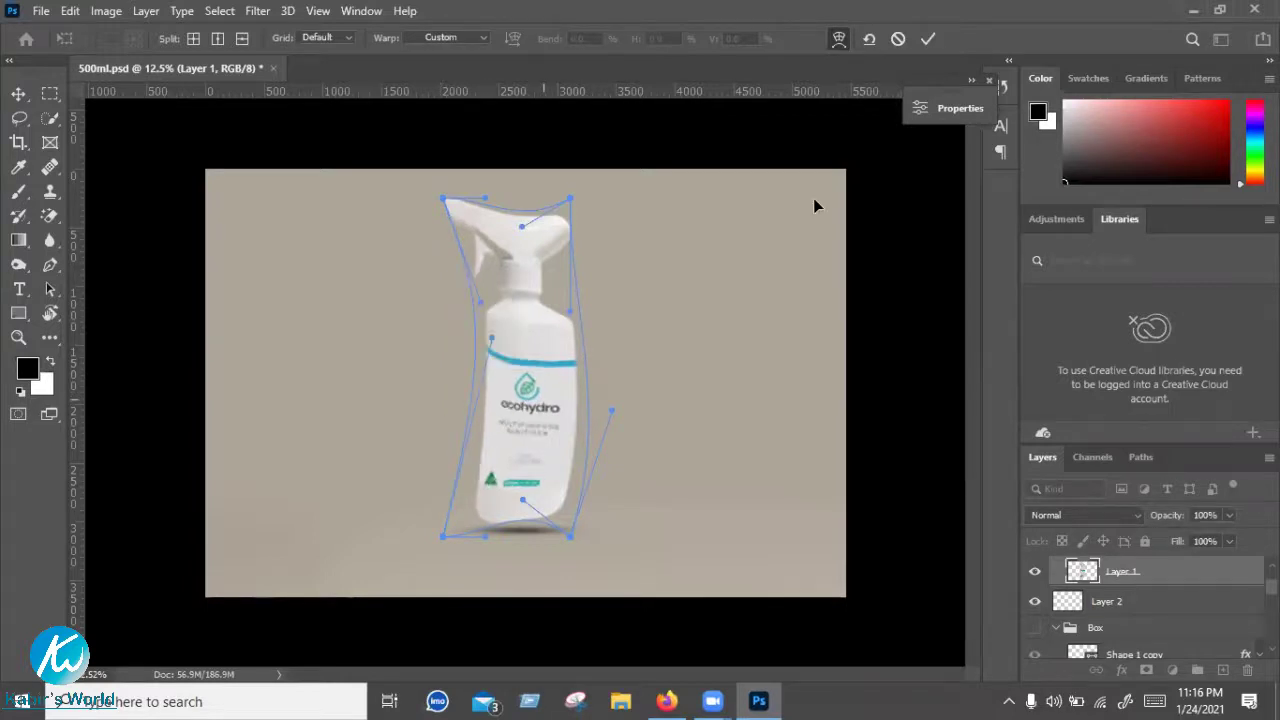
pyautogui.click(898, 39)
# In Free Transform, rotate the bottle 180° and then back upright
pyautogui.press('ctrl')
pyautogui.hotkey('ctrl', 't')
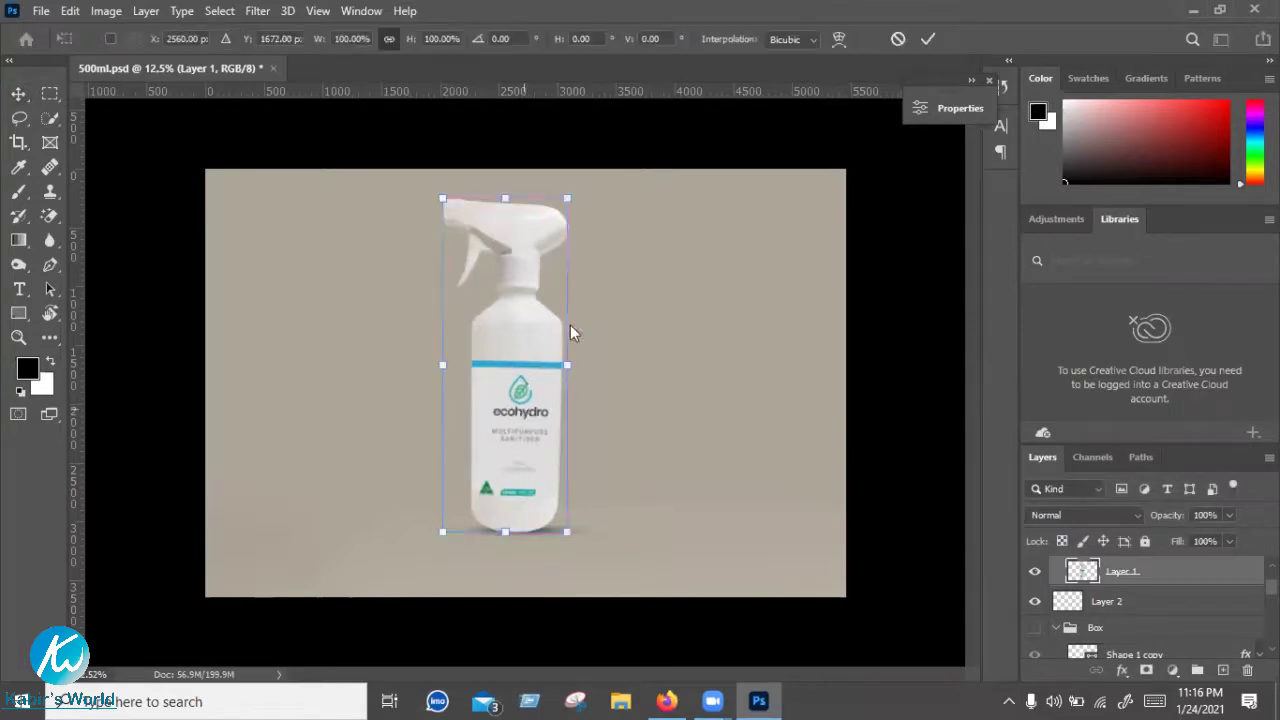
pyautogui.rightClick(535, 382)
pyautogui.click(572, 324)
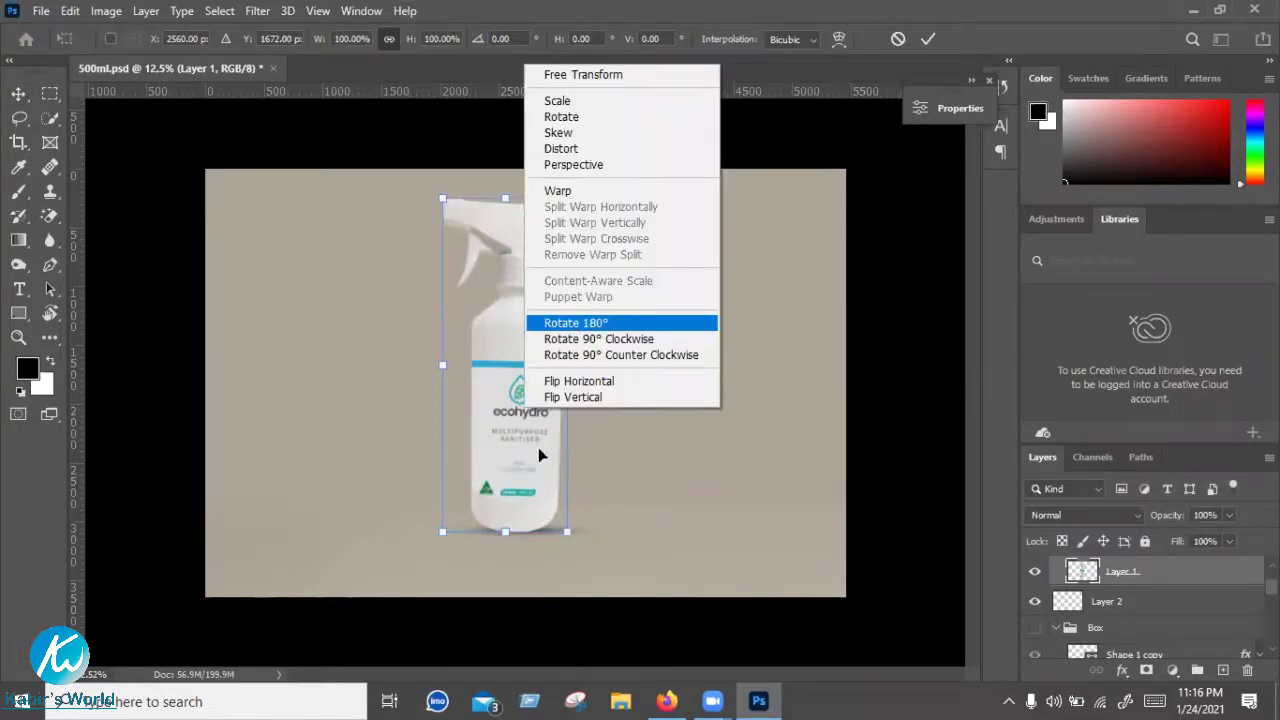
pyautogui.rightClick(564, 390)
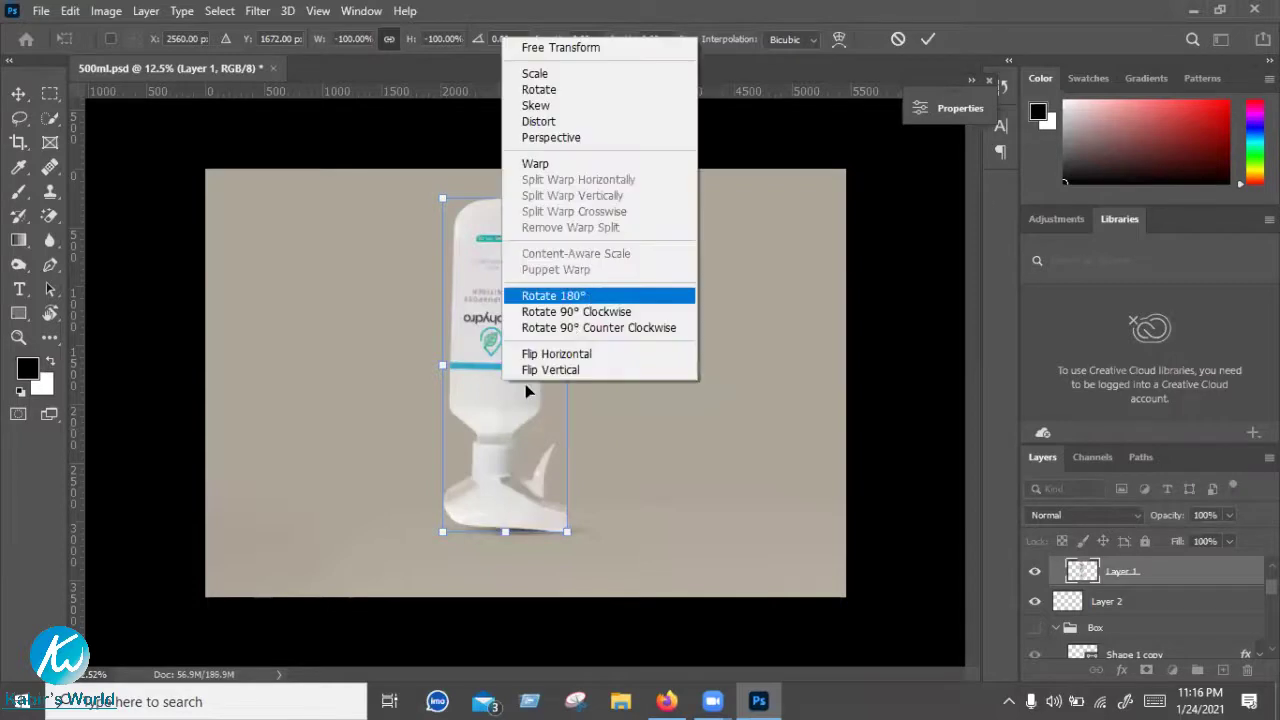
pyautogui.click(590, 294)
# Flip the bottle horizontally and vertically twice each, leaving it unchanged, and commit the transform
pyautogui.rightClick(600, 352)
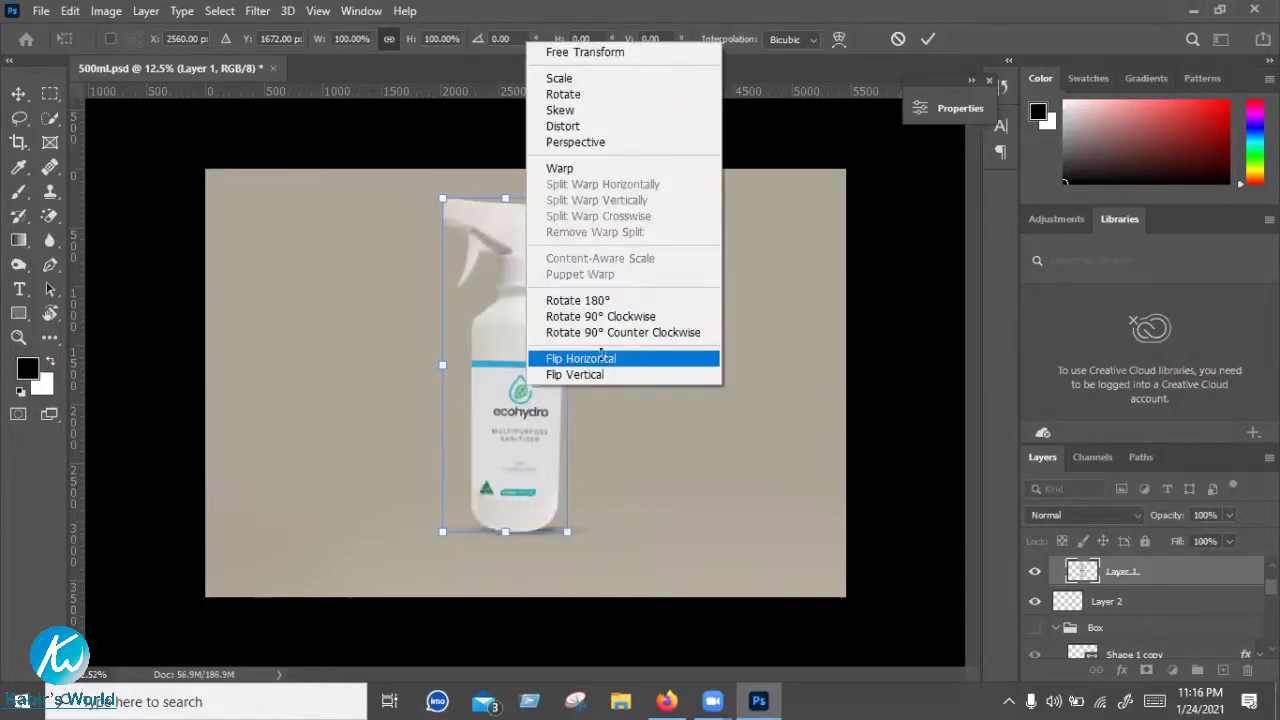
pyautogui.click(604, 360)
pyautogui.rightClick(533, 378)
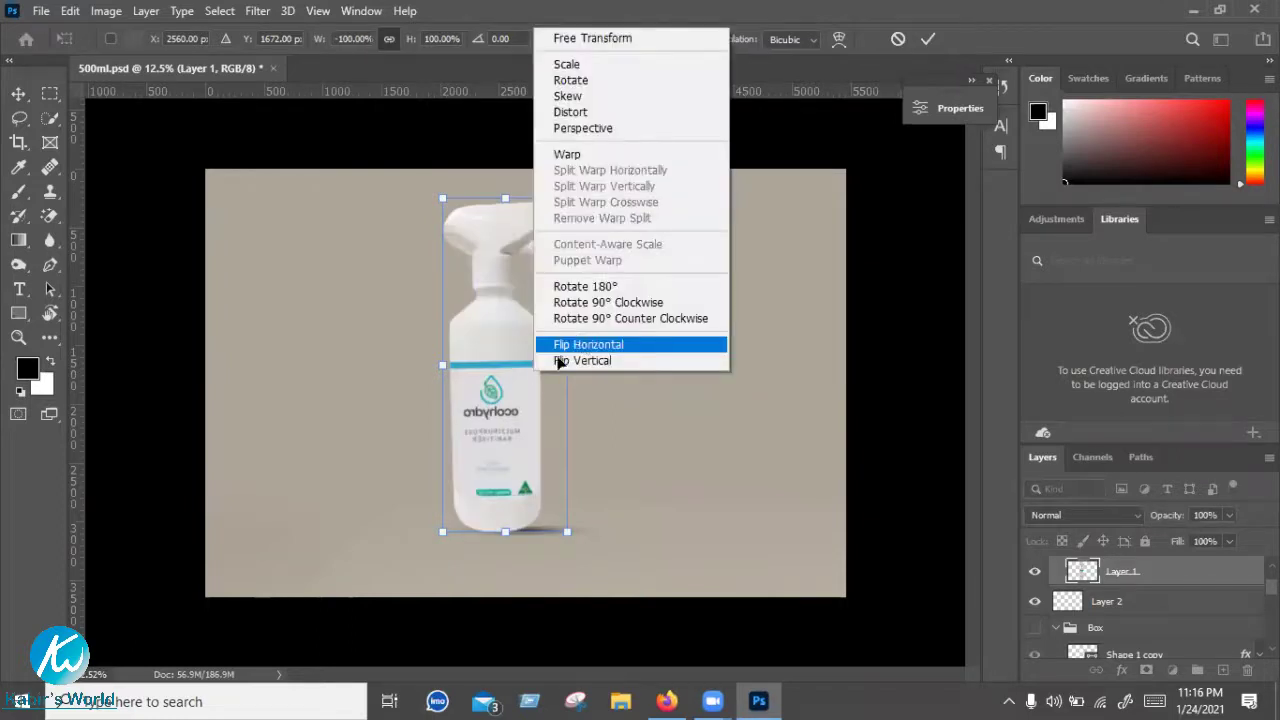
pyautogui.click(566, 357)
pyautogui.rightClick(528, 408)
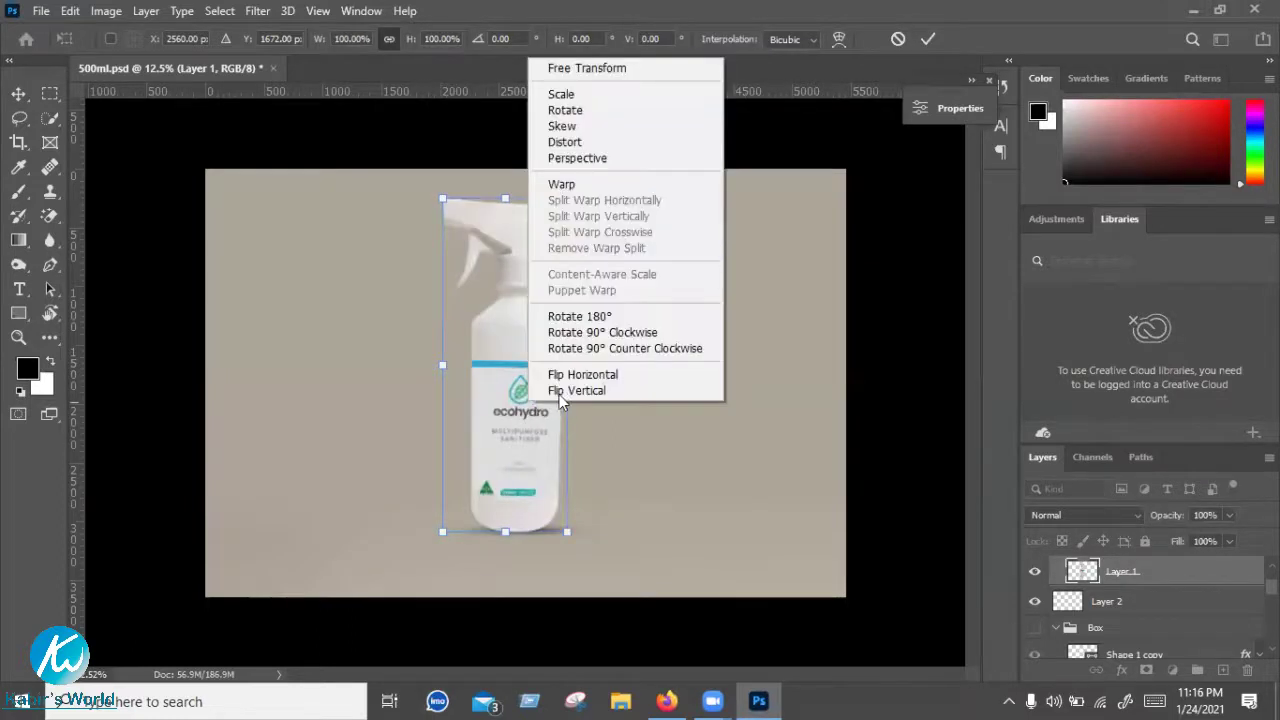
pyautogui.click(563, 391)
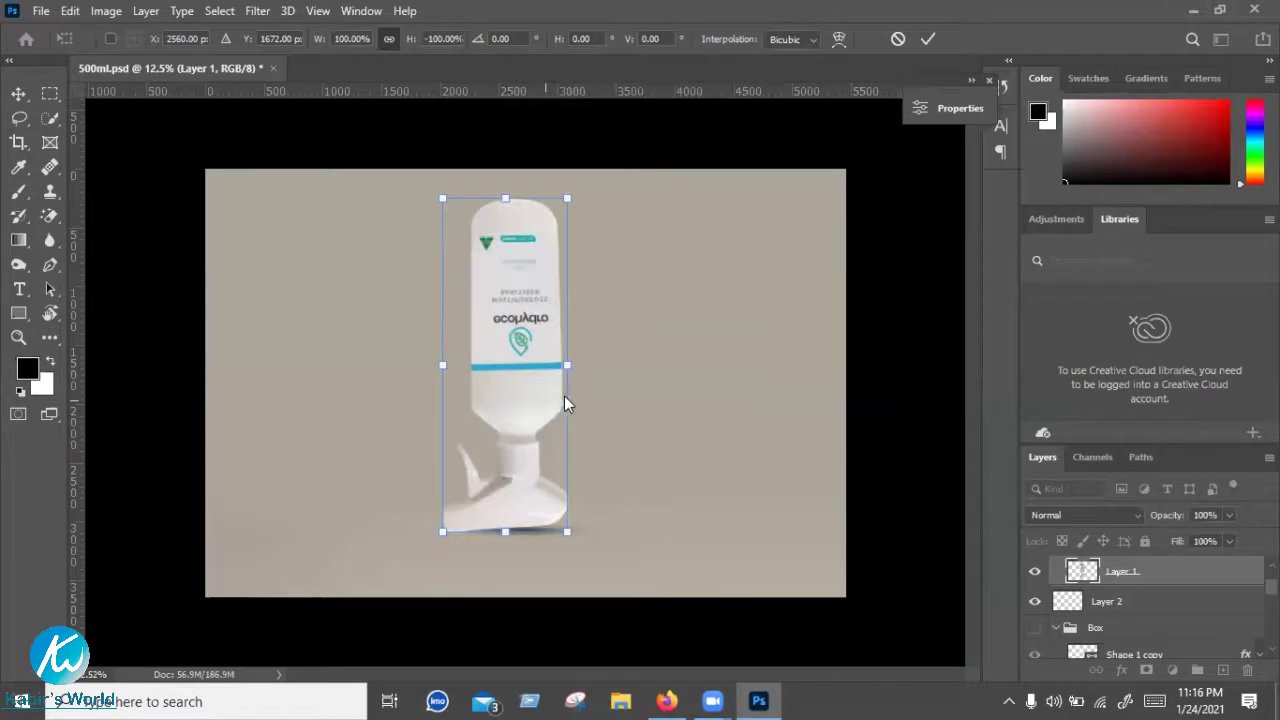
pyautogui.rightClick(566, 400)
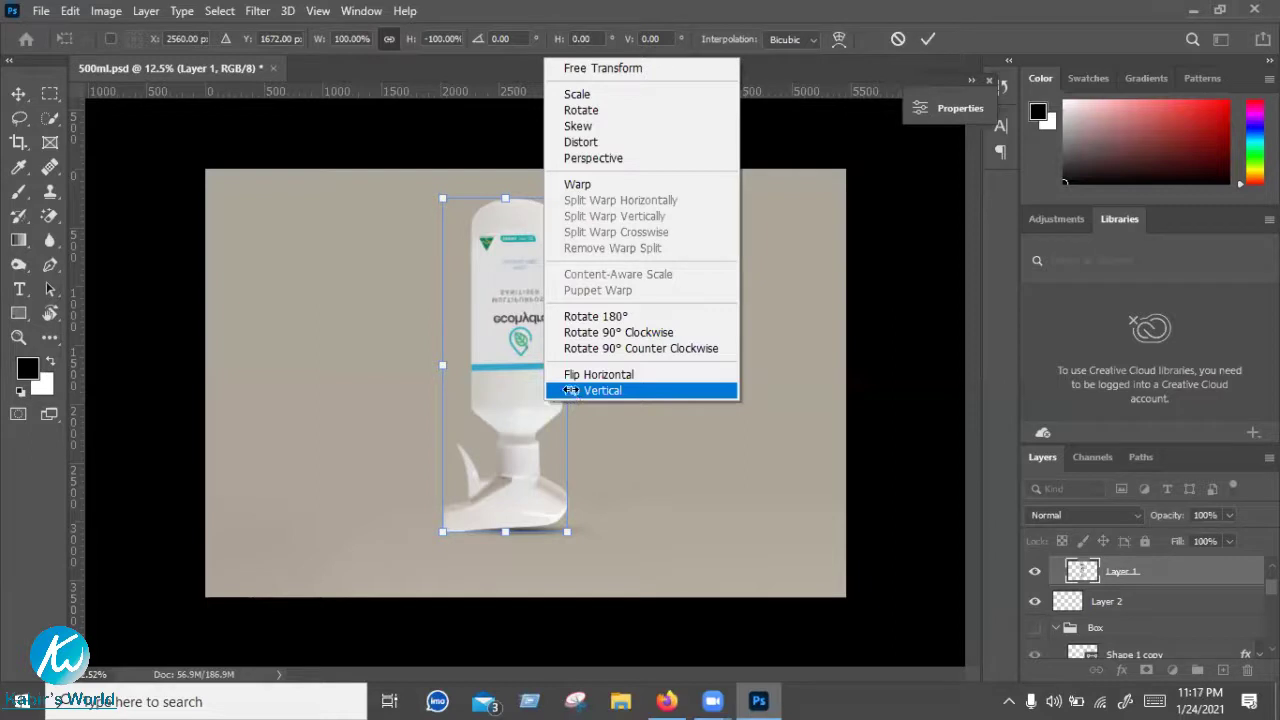
pyautogui.click(571, 392)
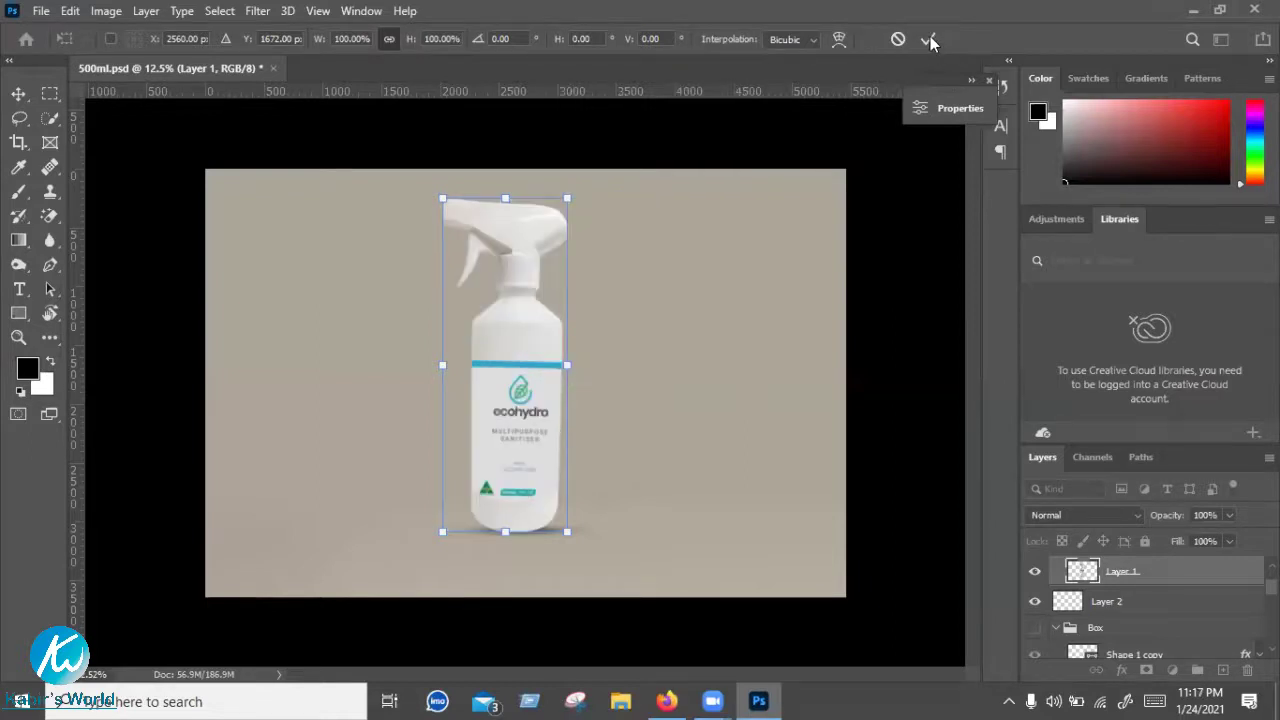
pyautogui.click(905, 40)
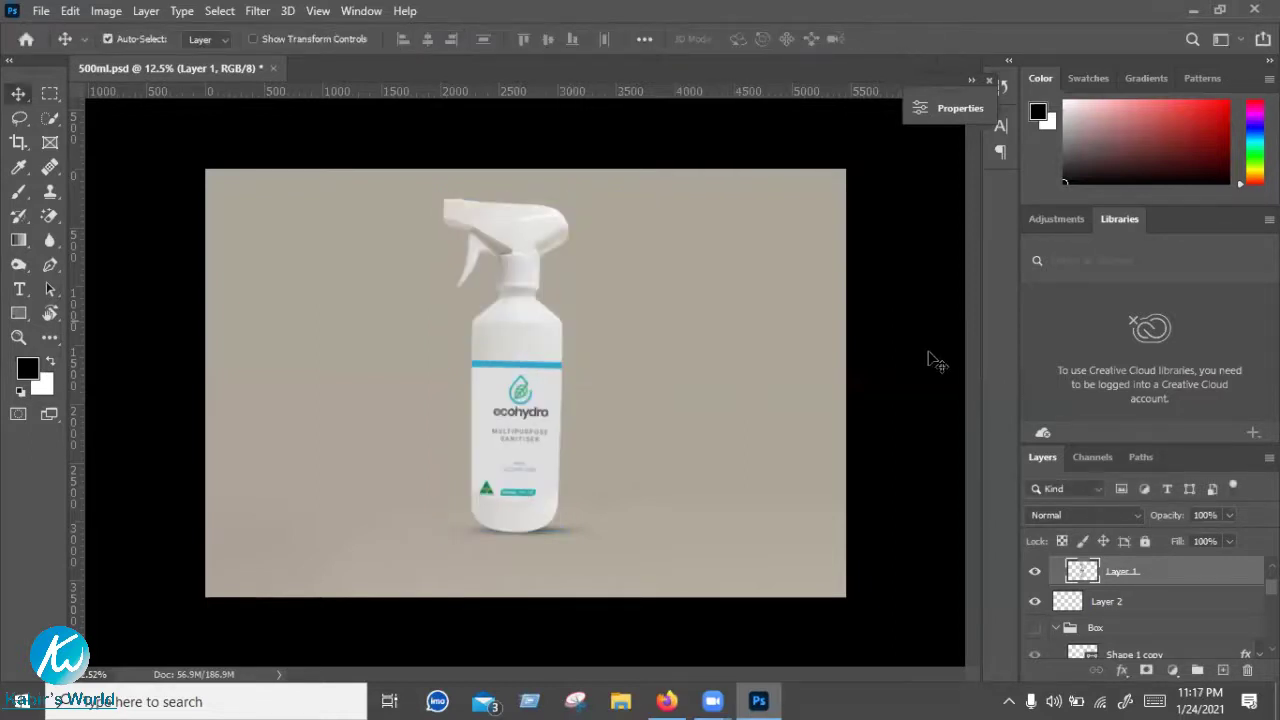
# Reselect the bottle's Layer 1 and switch to the Fstoppers shortcuts article in Firefox
pyautogui.click(877, 514)
pyautogui.click(549, 470)
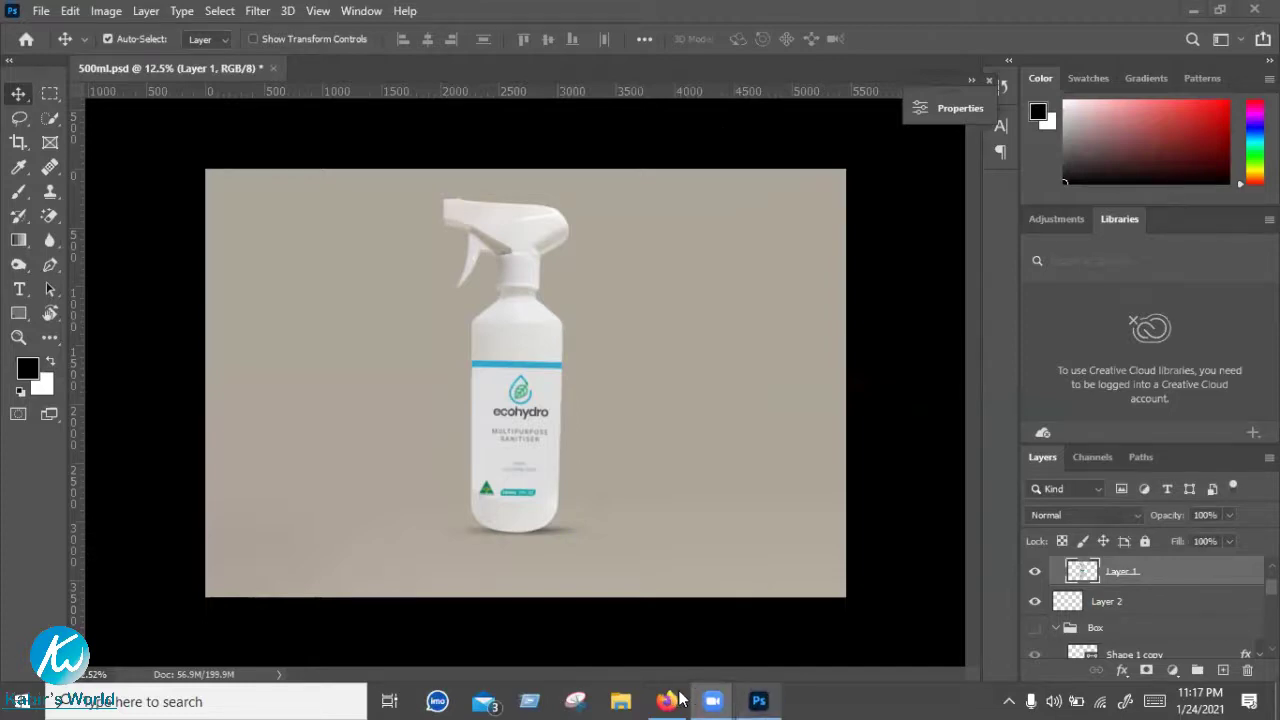
pyautogui.click(666, 700)
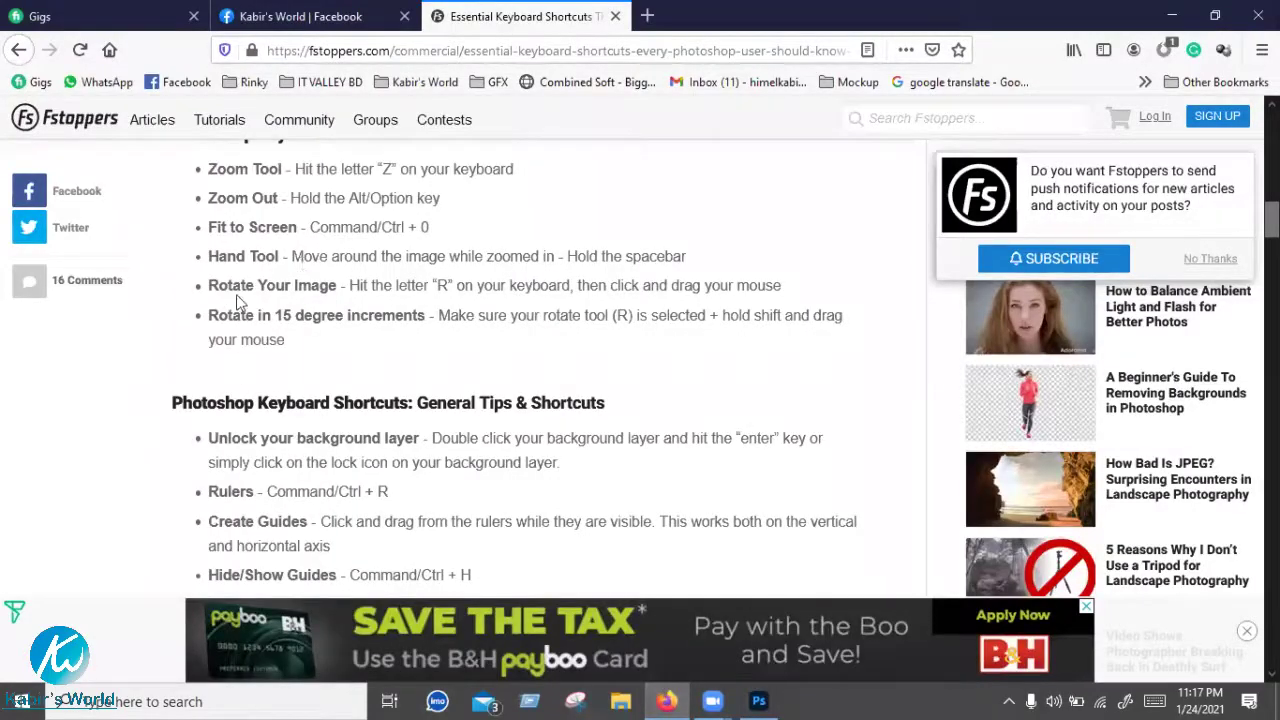
# Read the unlock-background-layer tip in the article and return to Photoshop
pyautogui.scroll(-3, 330, 318)
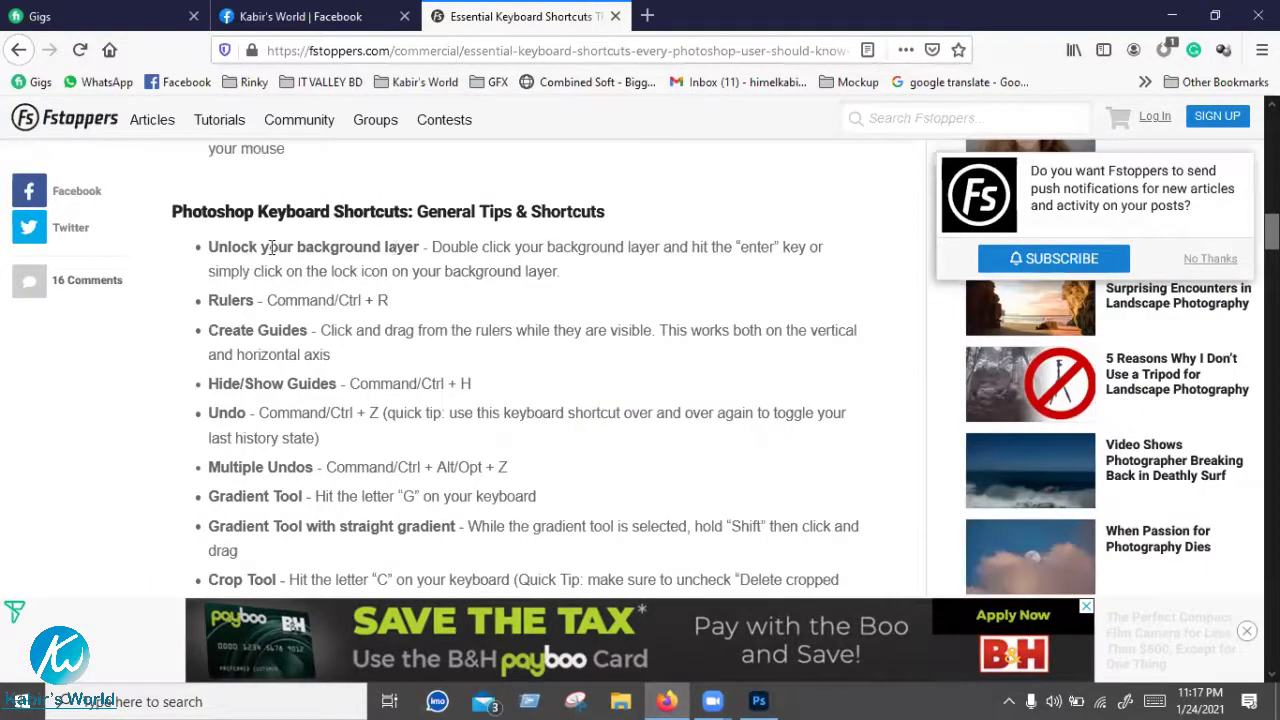
pyautogui.moveTo(396, 246); pyautogui.dragTo(460, 247)
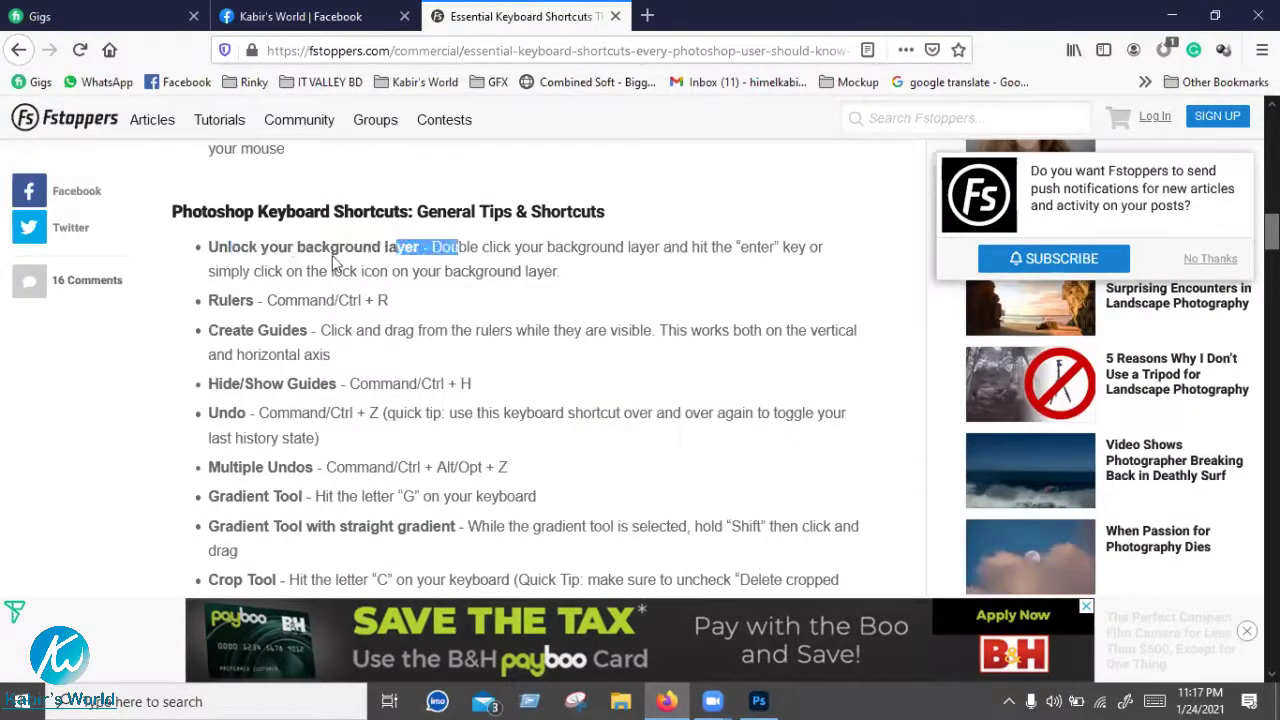
pyautogui.moveTo(335, 262); pyautogui.dragTo(322, 252)
pyautogui.click(546, 228)
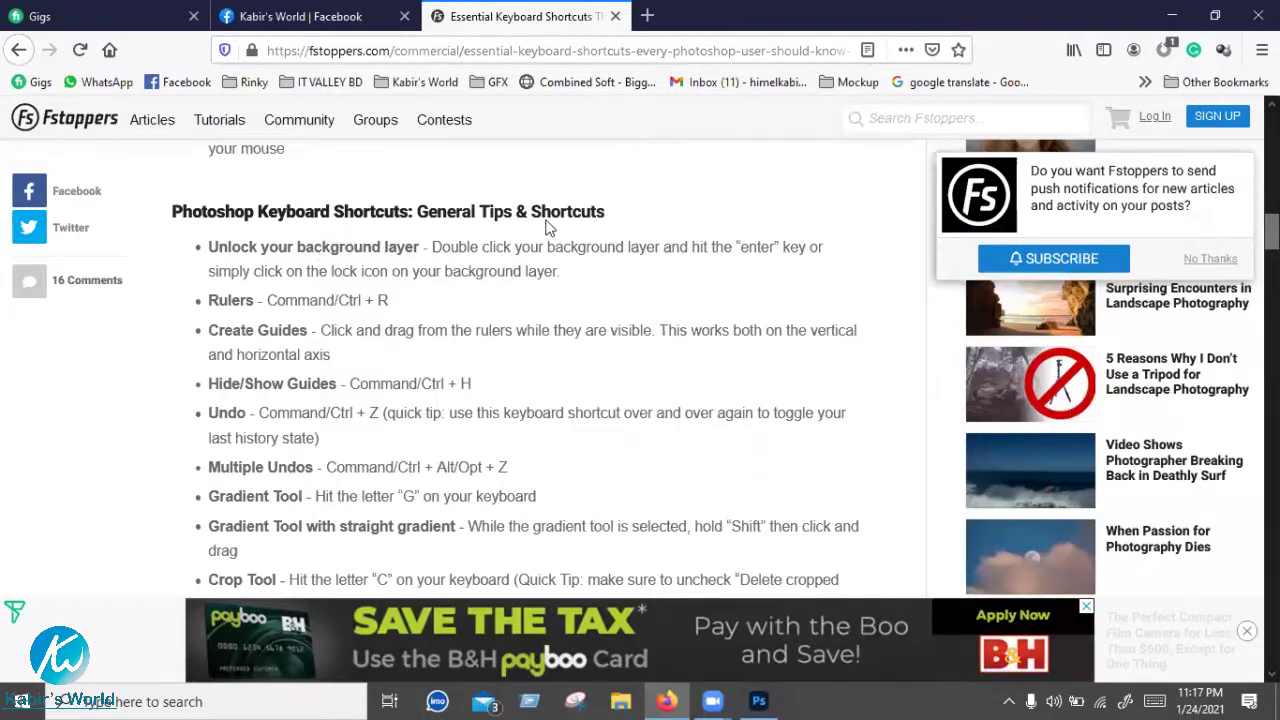
pyautogui.click(752, 700)
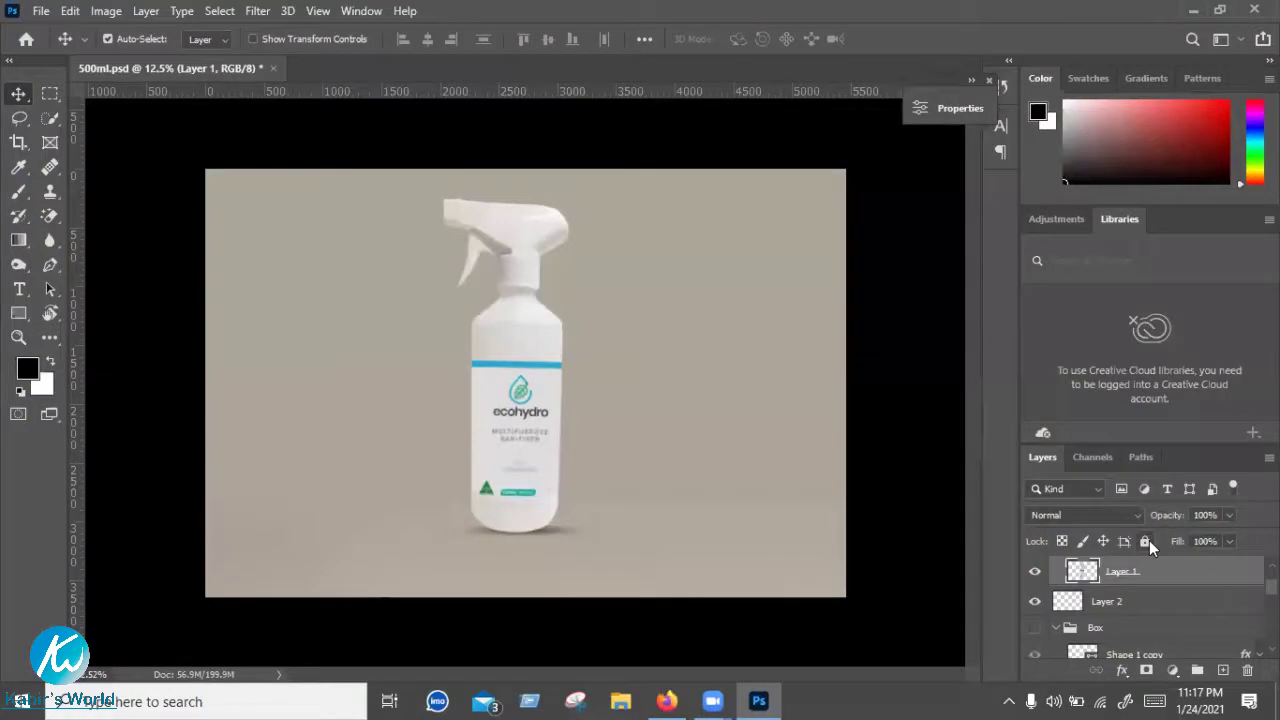
# Toggle Lock All on Layer 1: lock, unlock, then lock again
pyautogui.click(1146, 541)
pyautogui.click(1145, 541)
pyautogui.click(1145, 541)
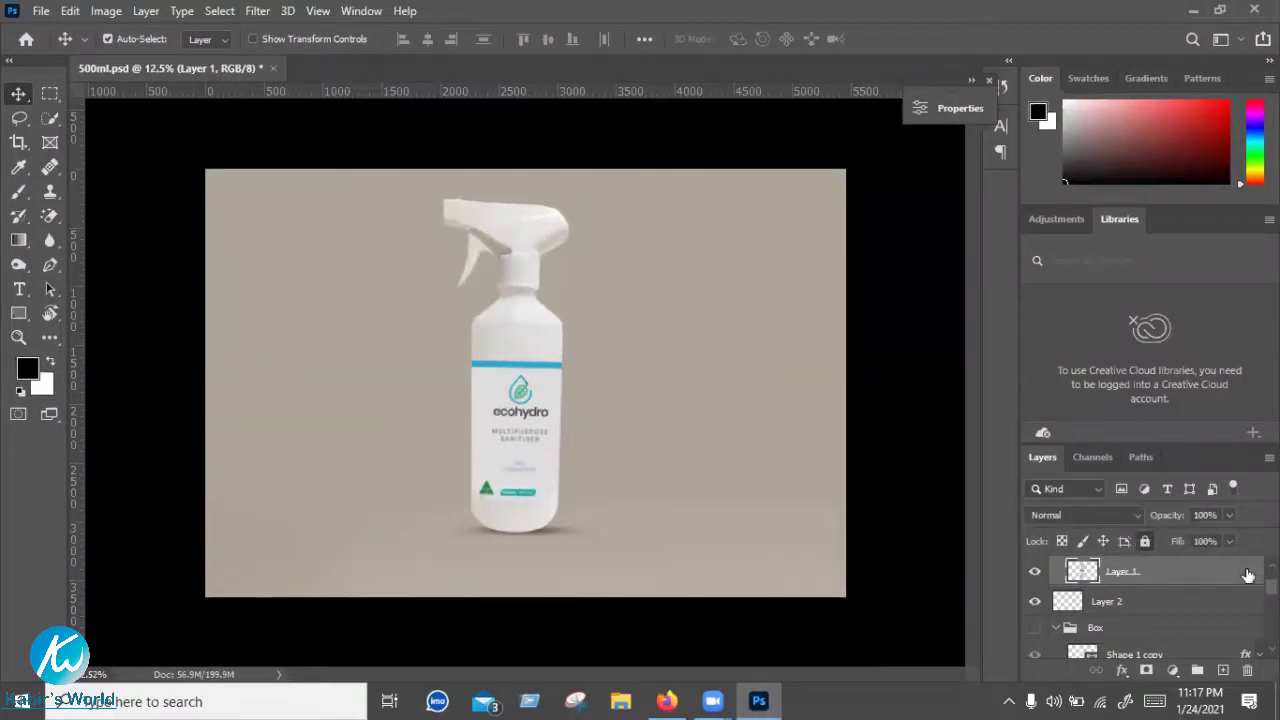
# Unlock Layer 1, glance at the shortcuts article, and return to the bottle mockup
pyautogui.click(1145, 541)
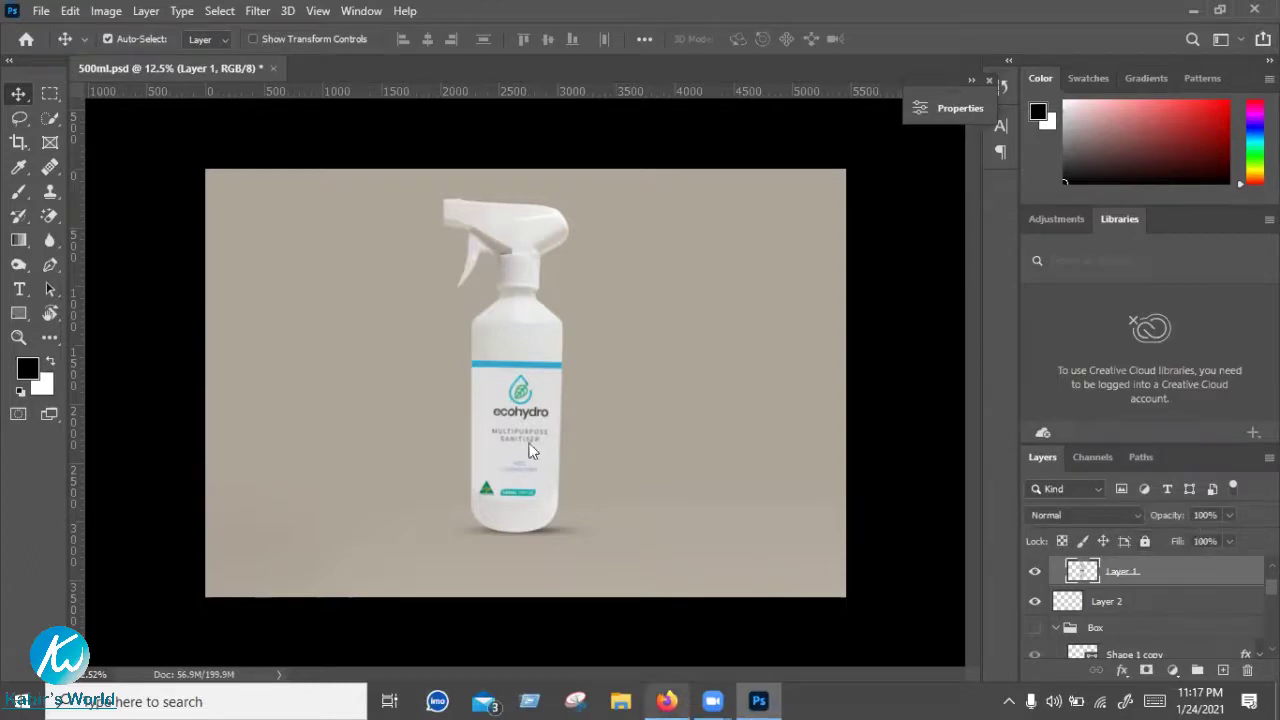
pyautogui.click(666, 700)
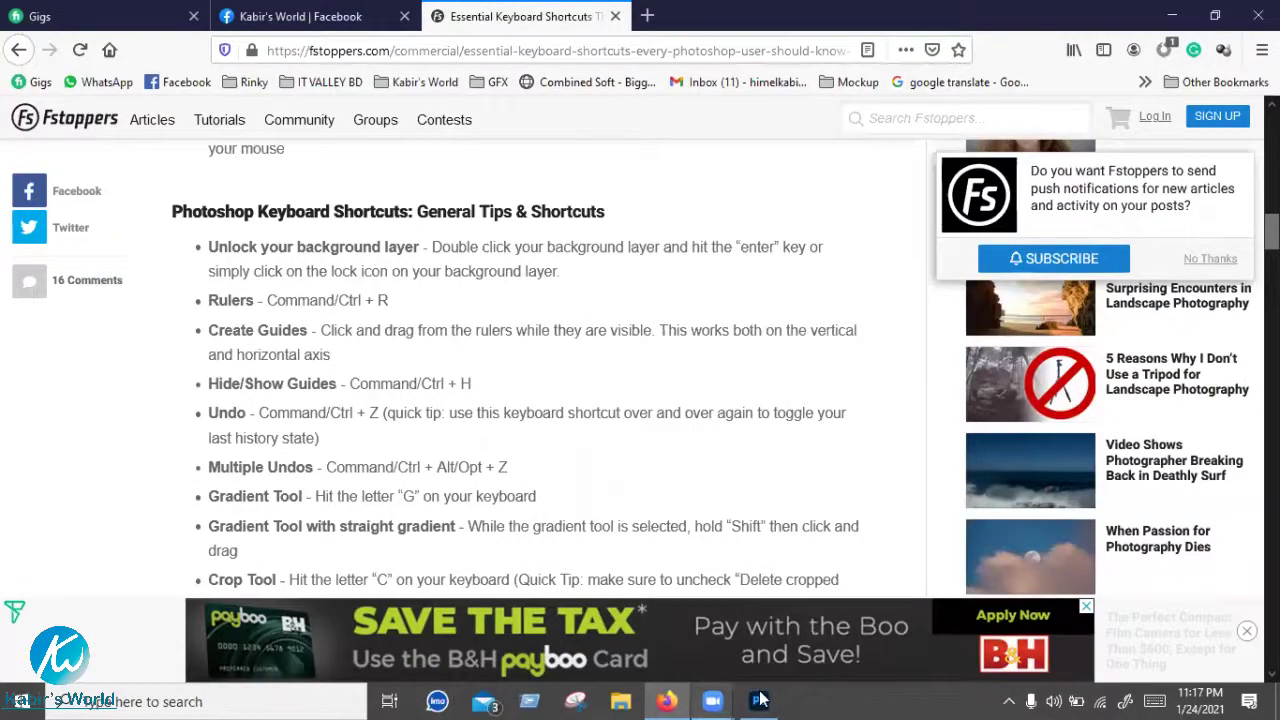
pyautogui.click(758, 700)
# Drag trial horizontal and vertical guides from the rulers, view Ctrl spacing measurements, and toggle rulers twice
pyautogui.moveTo(434, 96)
pyautogui.mouseDown()
pyautogui.moveTo(413, 302)
pyautogui.moveTo(628, 305)
pyautogui.mouseUp()
pyautogui.moveTo(293, 306); pyautogui.dragTo(290, 382)
pyautogui.moveTo(75, 352); pyautogui.dragTo(466, 480)
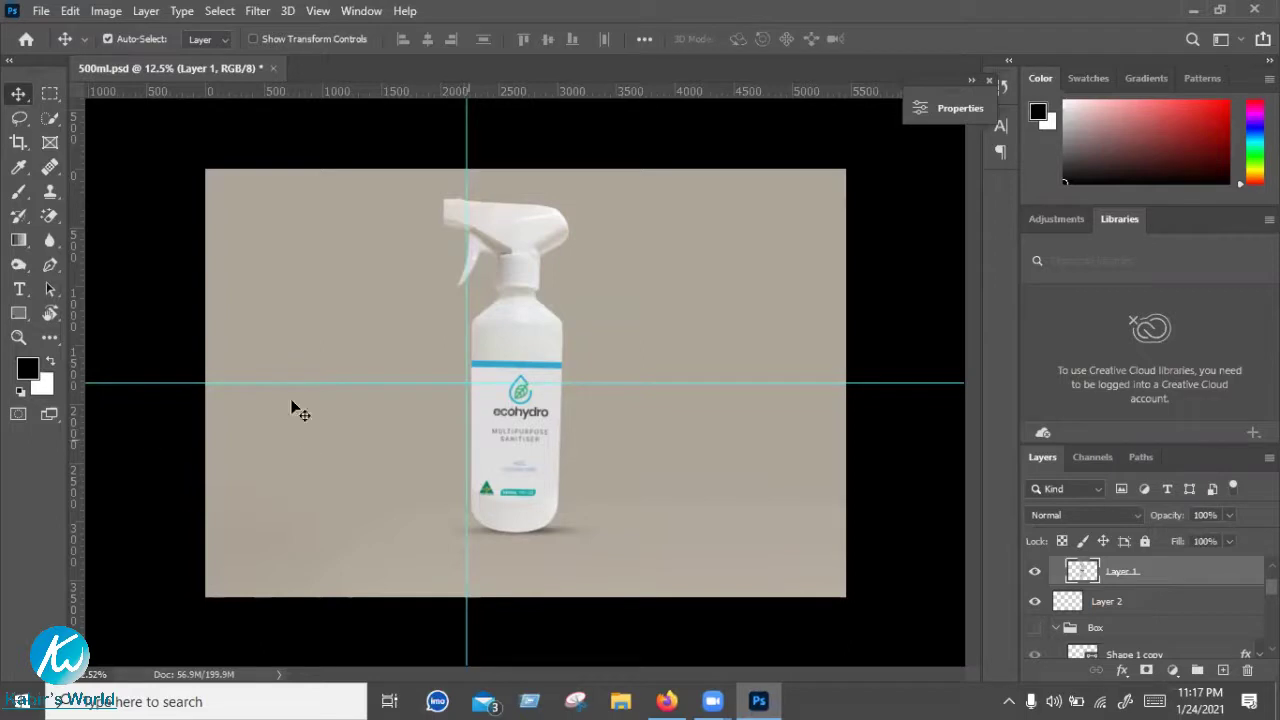
pyautogui.moveTo(309, 383); pyautogui.dragTo(355, 99)
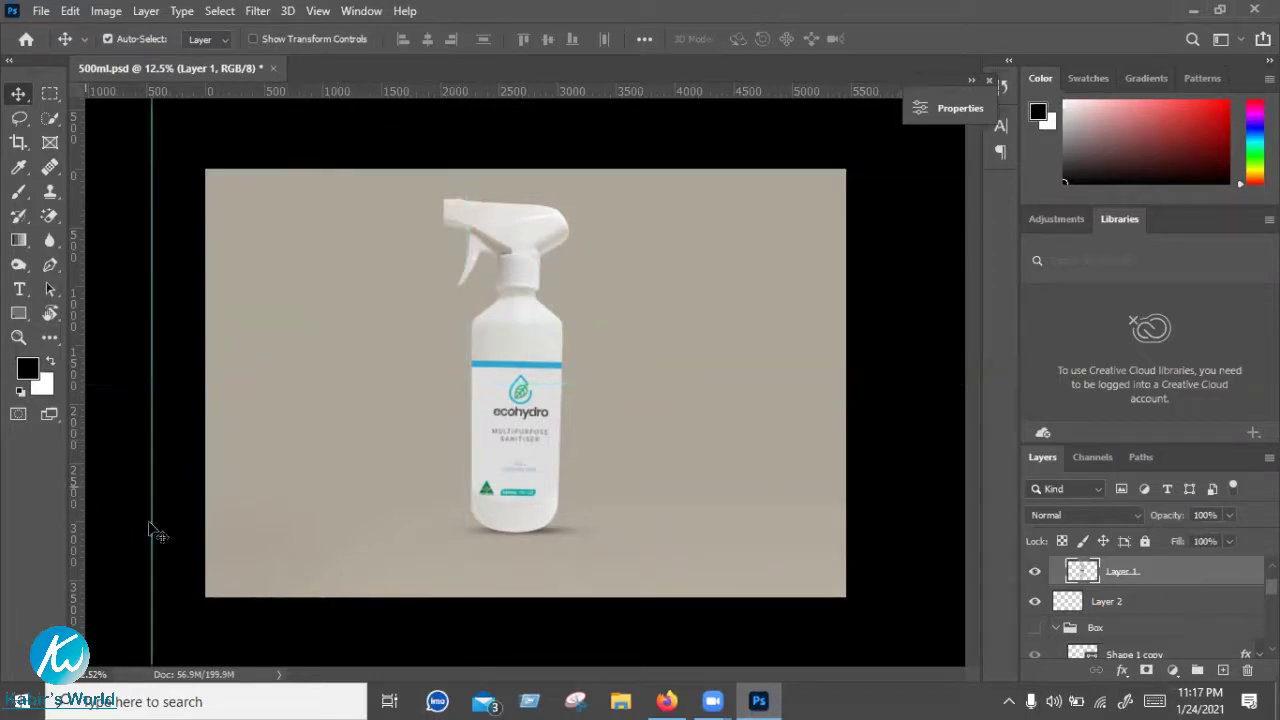
pyautogui.moveTo(78, 502); pyautogui.dragTo(76, 500)
pyautogui.press('ctrl')
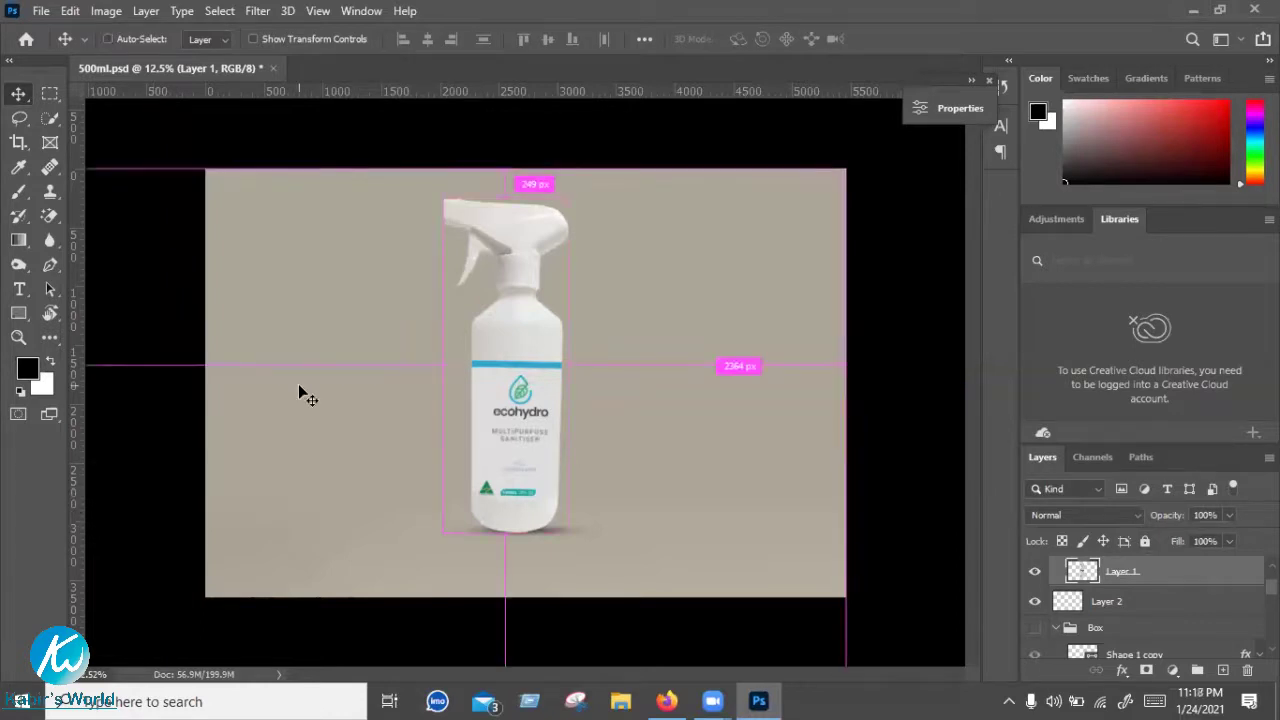
pyautogui.hotkey('ctrl', 'r')
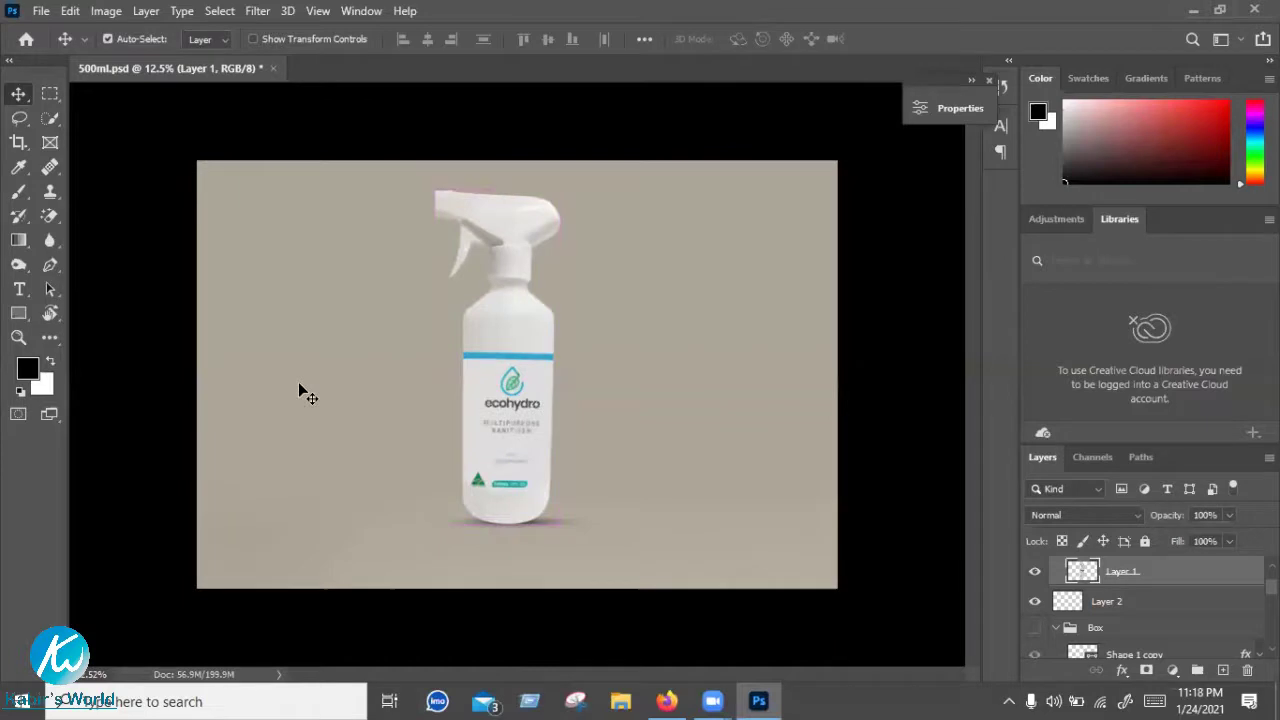
pyautogui.hotkey('ctrl', 'r')
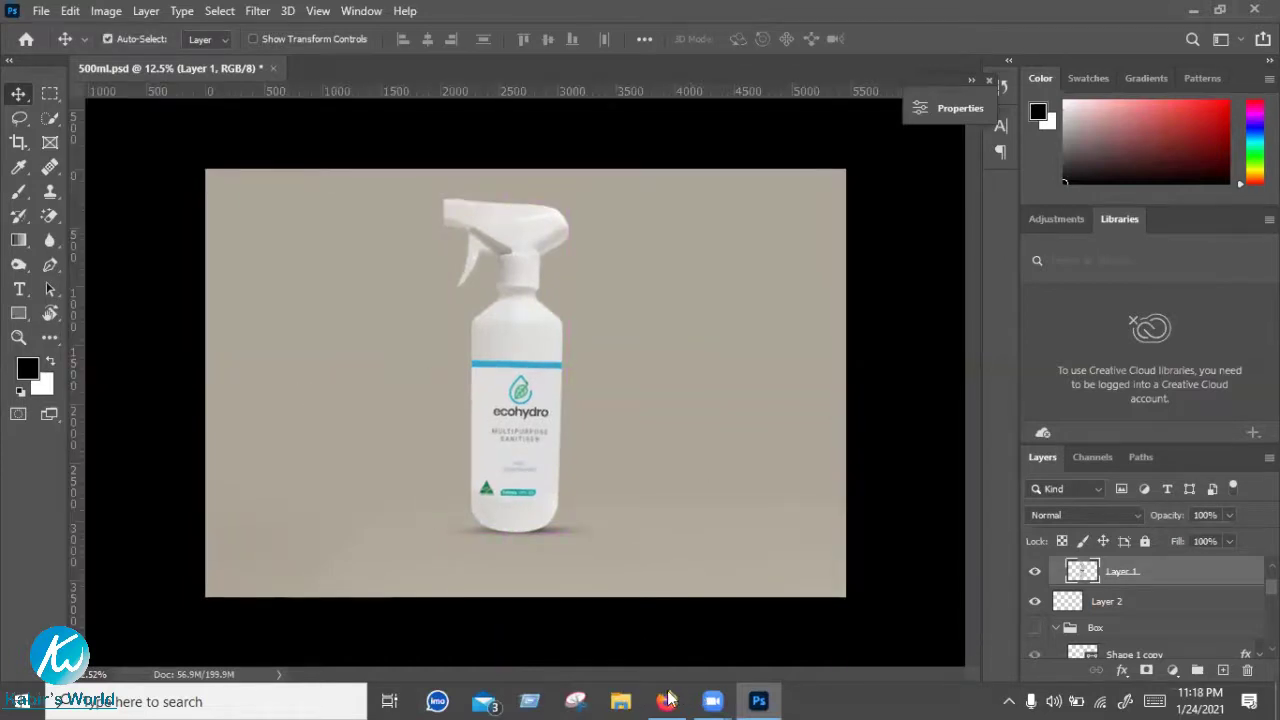
# In the Fstoppers article, read the Create Guides and Multiple Undos tips
pyautogui.click(668, 699)
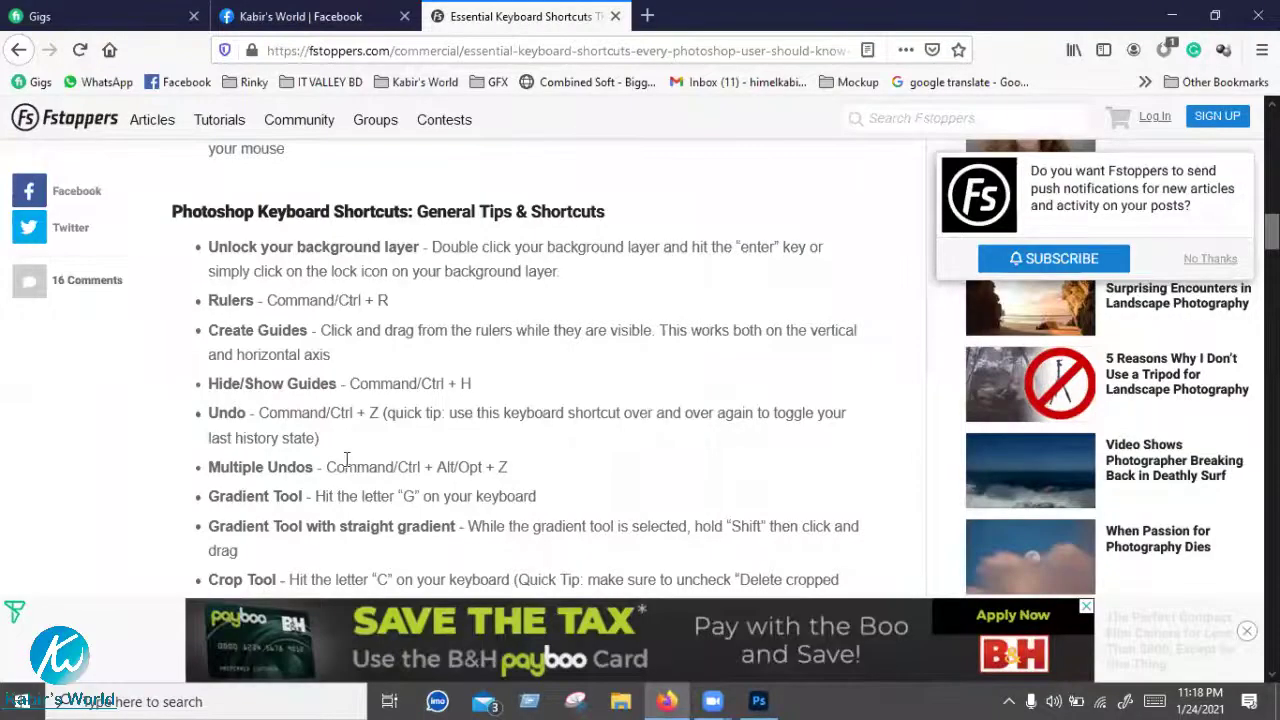
pyautogui.moveTo(258, 330); pyautogui.dragTo(396, 333)
pyautogui.click(401, 325)
pyautogui.moveTo(364, 330); pyautogui.dragTo(418, 330)
pyautogui.moveTo(521, 327)
pyautogui.mouseDown()
pyautogui.moveTo(608, 325)
pyautogui.moveTo(602, 345)
pyautogui.mouseUp()
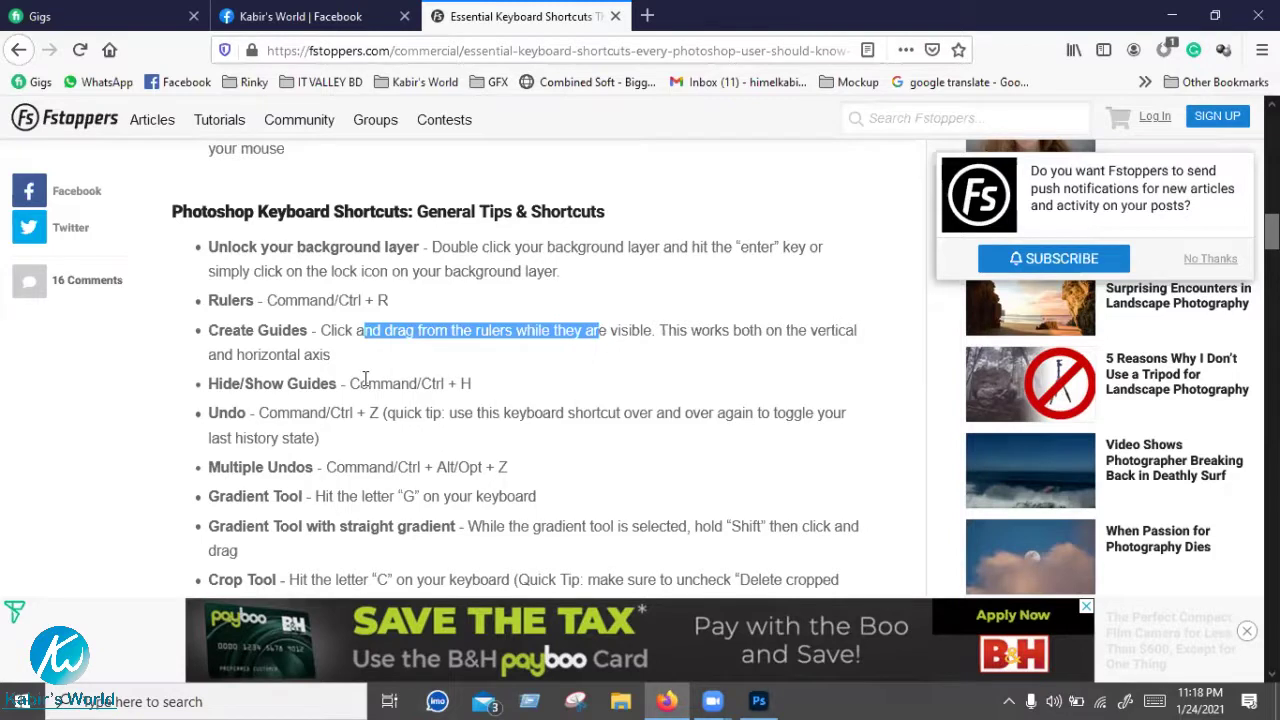
pyautogui.click(311, 388)
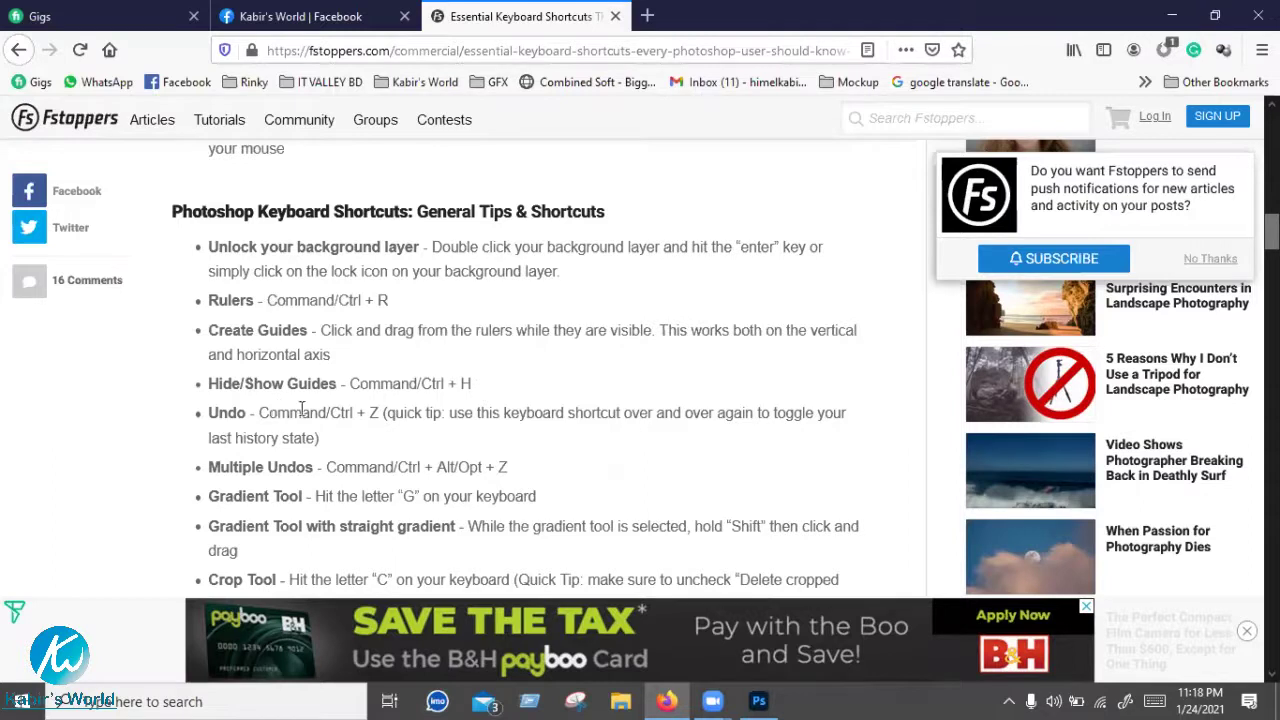
pyautogui.doubleClick(243, 412)
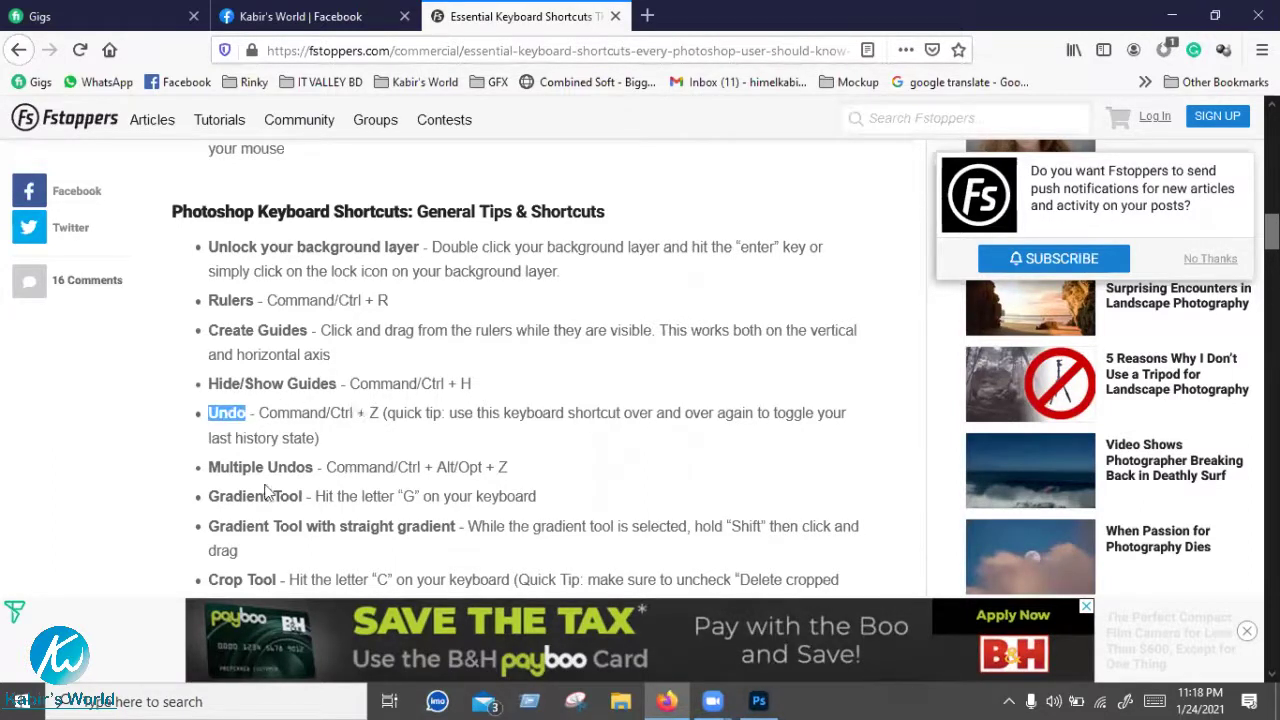
pyautogui.moveTo(212, 470); pyautogui.dragTo(310, 455)
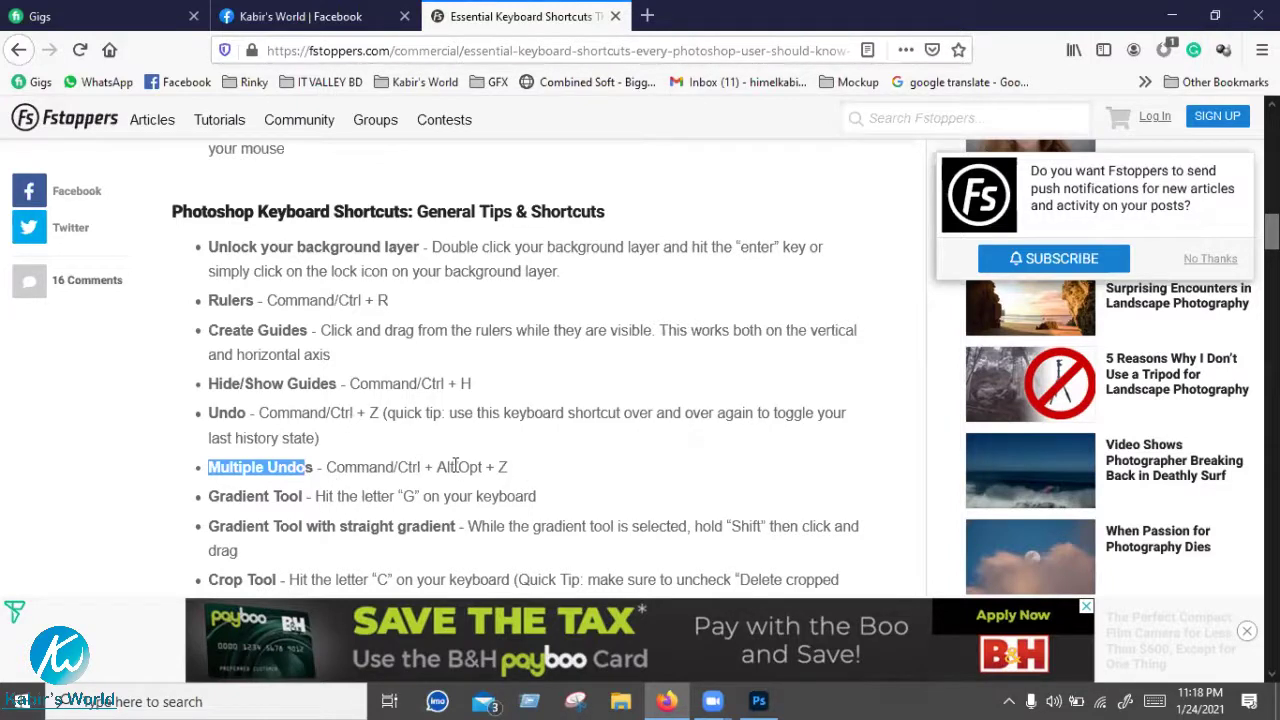
# Scroll down and study the bracket keys for bigger and smaller brush sizes
pyautogui.scroll(-3, 377, 455)
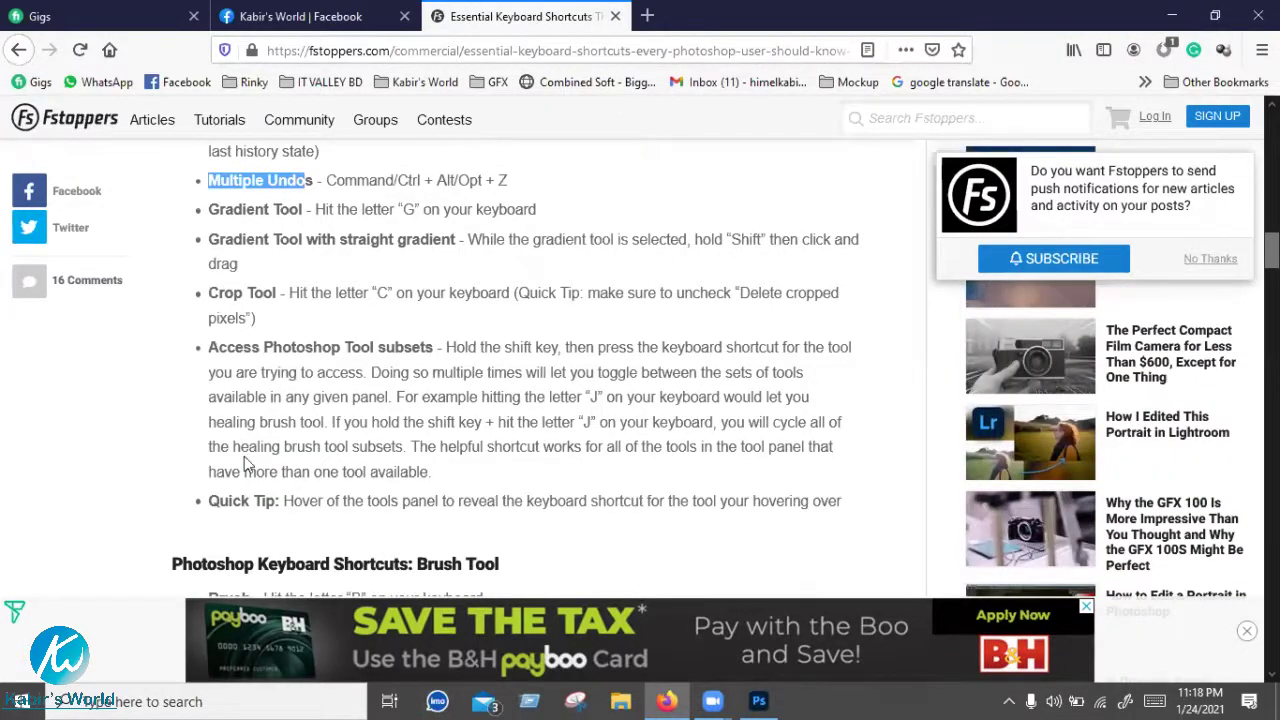
pyautogui.scroll(-1, 285, 366)
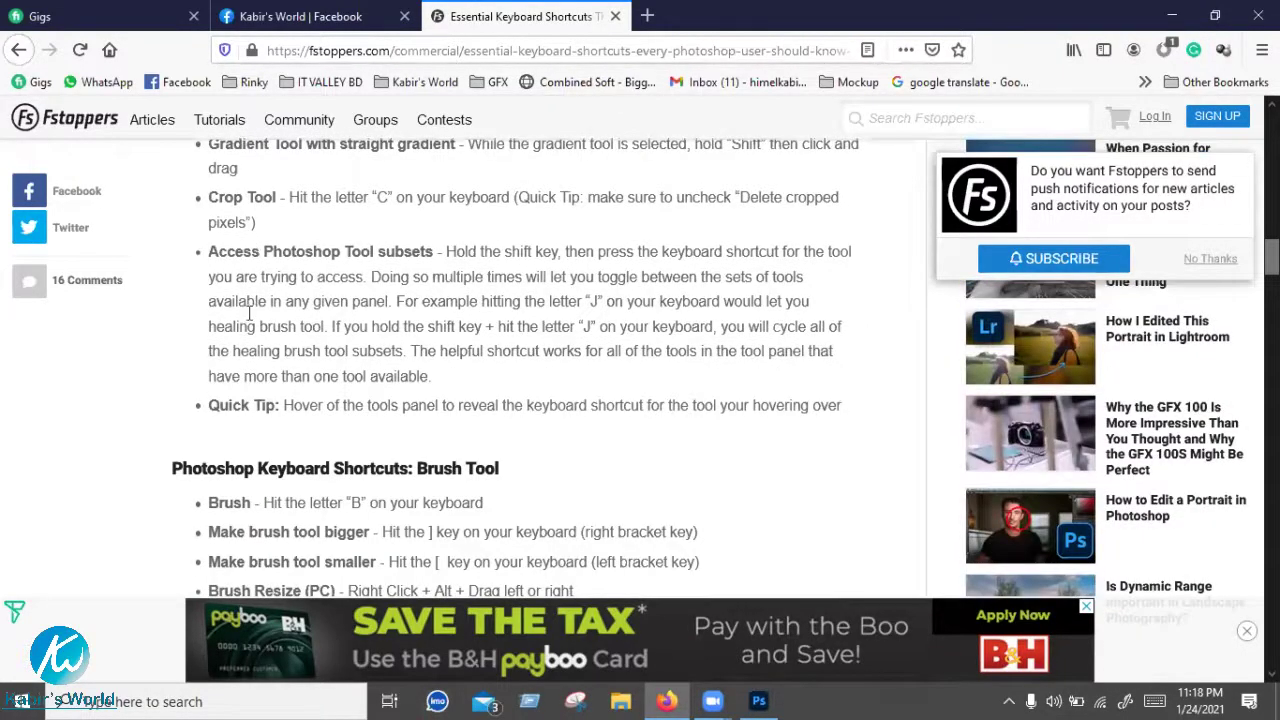
pyautogui.scroll(-2, 255, 305)
pyautogui.scroll(-1, 245, 205)
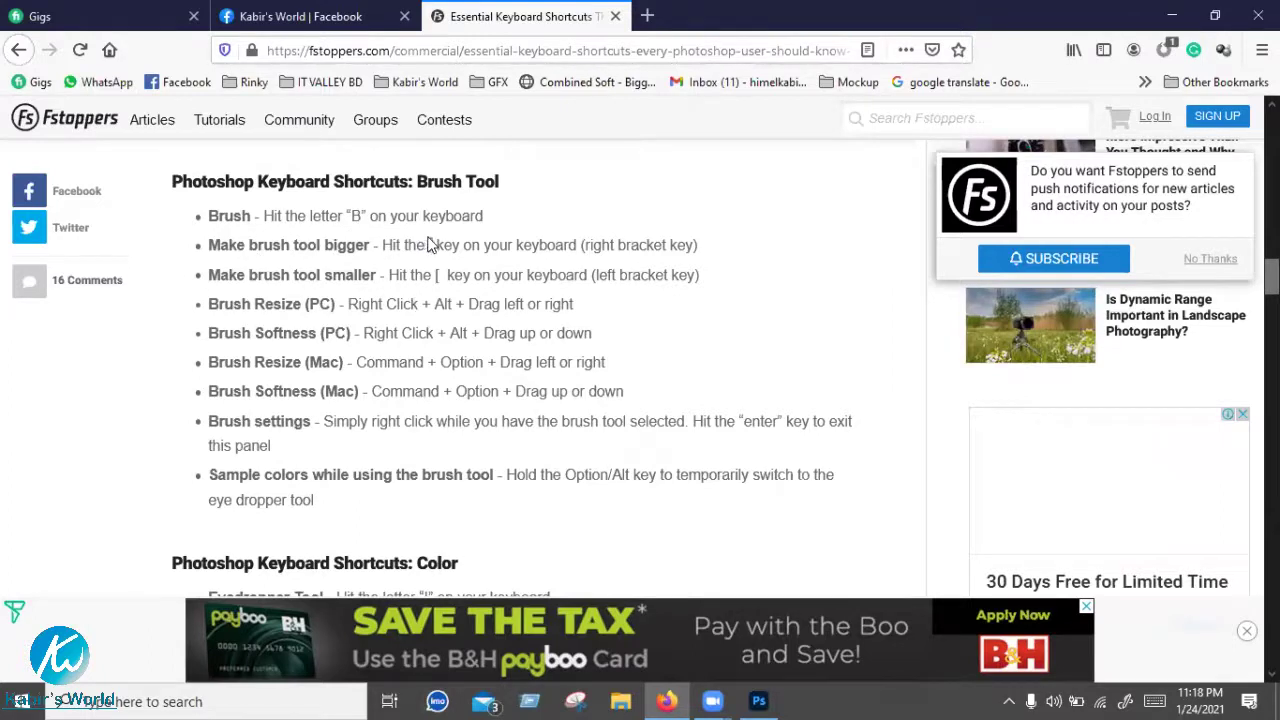
pyautogui.moveTo(425, 244); pyautogui.dragTo(431, 253)
pyautogui.click(431, 252)
pyautogui.doubleClick(431, 246)
pyautogui.doubleClick(439, 275)
pyautogui.click(386, 407)
pyautogui.doubleClick(433, 274)
pyautogui.click(260, 441)
# Read the Eyedropper Tool, Magic Wand Tool and Deselect shortcut entries
pyautogui.scroll(-2, 326, 420)
pyautogui.scroll(-1, 324, 406)
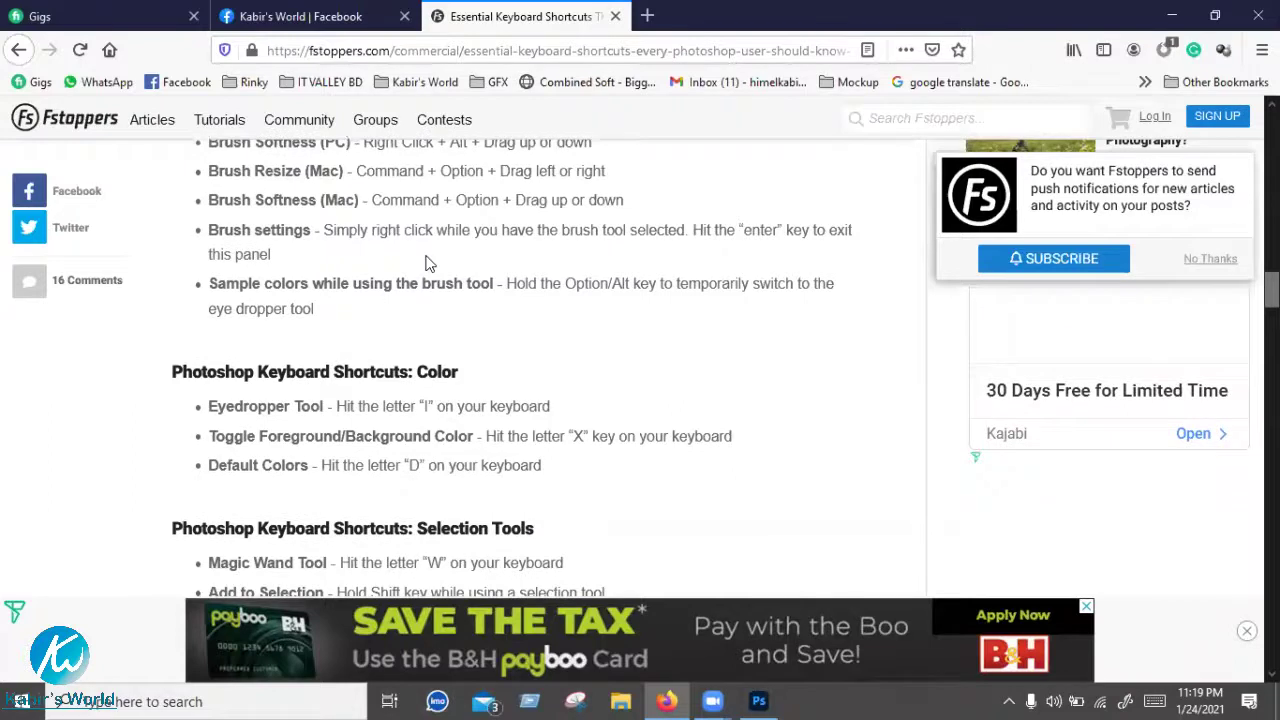
pyautogui.scroll(-2, 379, 290)
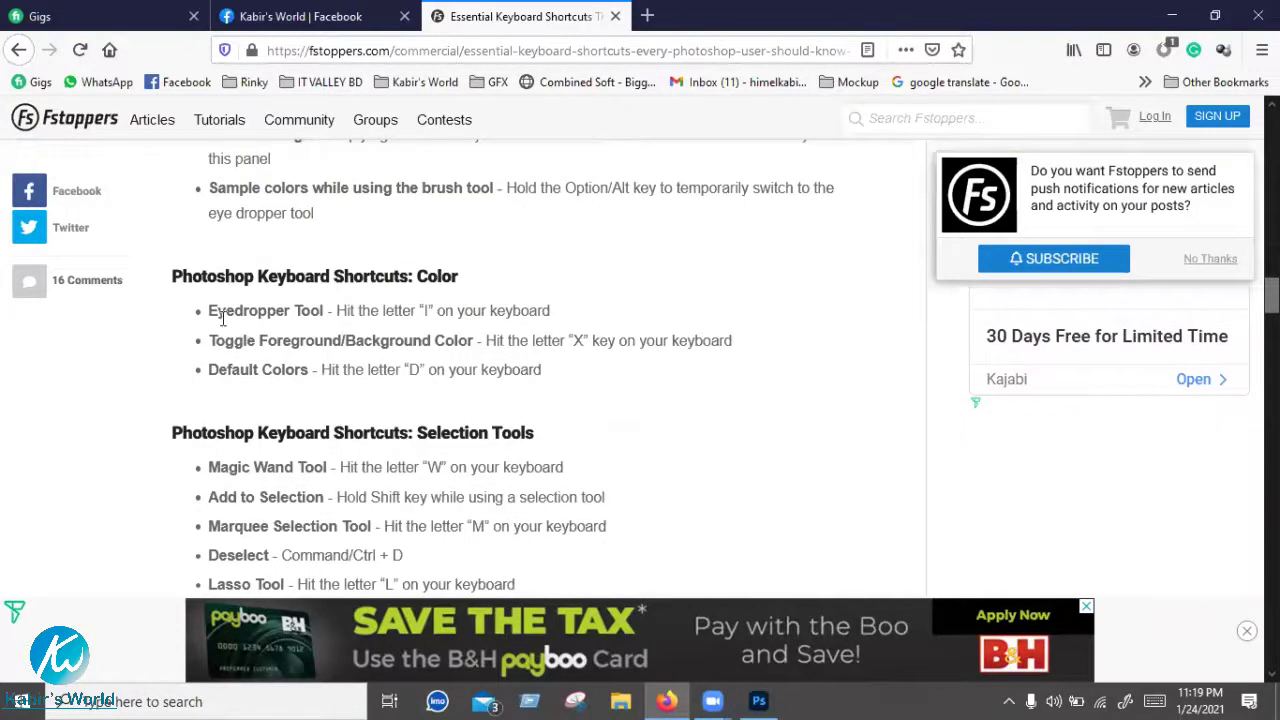
pyautogui.moveTo(321, 311); pyautogui.dragTo(217, 311)
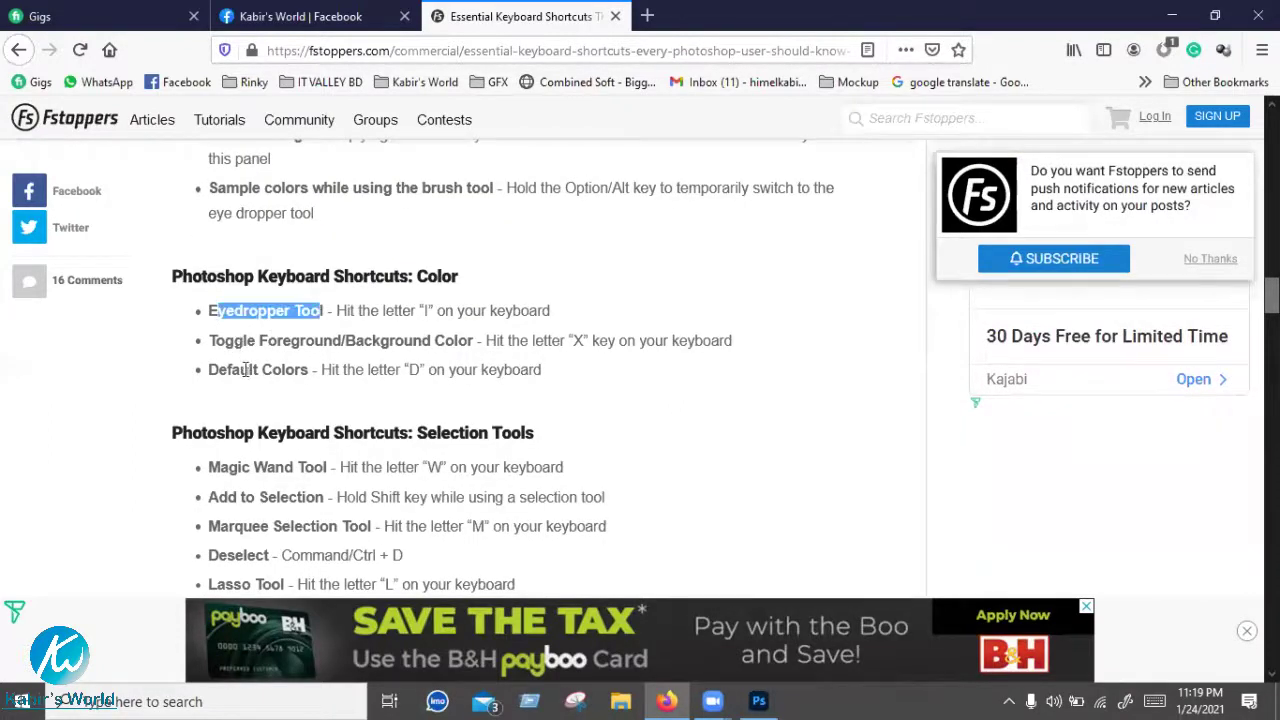
pyautogui.moveTo(320, 369); pyautogui.dragTo(249, 372)
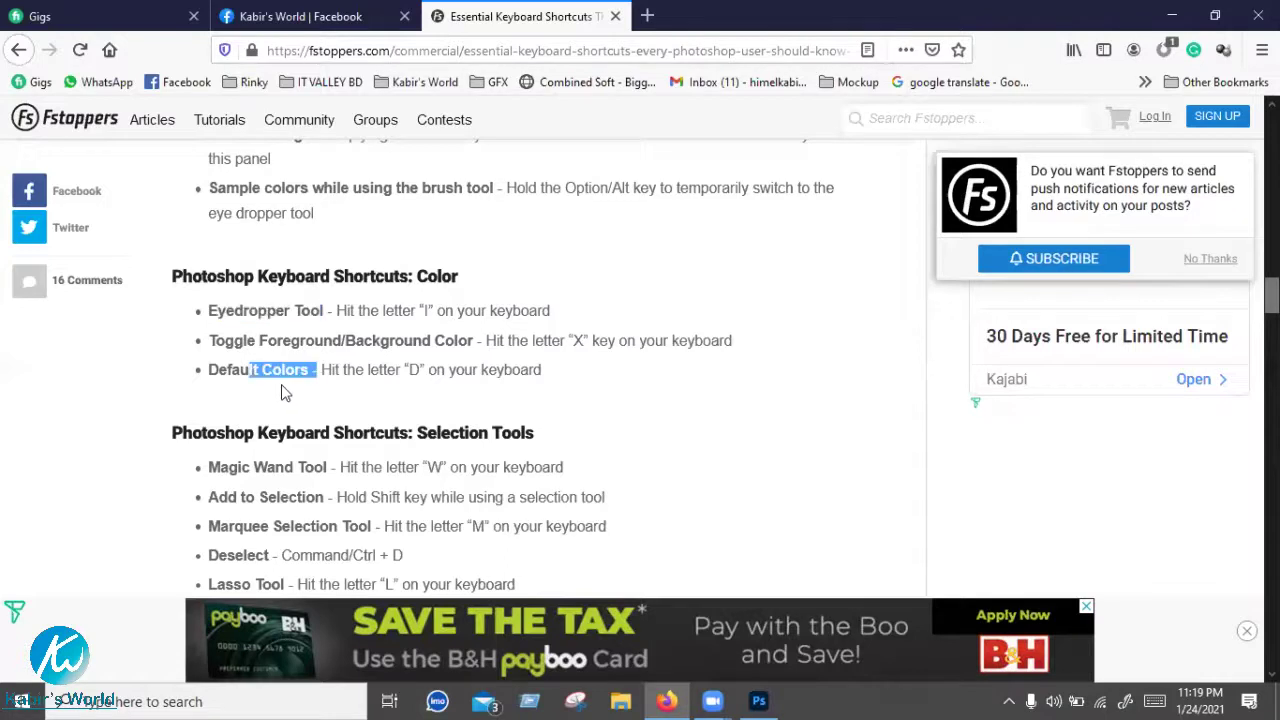
pyautogui.scroll(-5, 288, 395)
pyautogui.moveTo(203, 181); pyautogui.dragTo(285, 181)
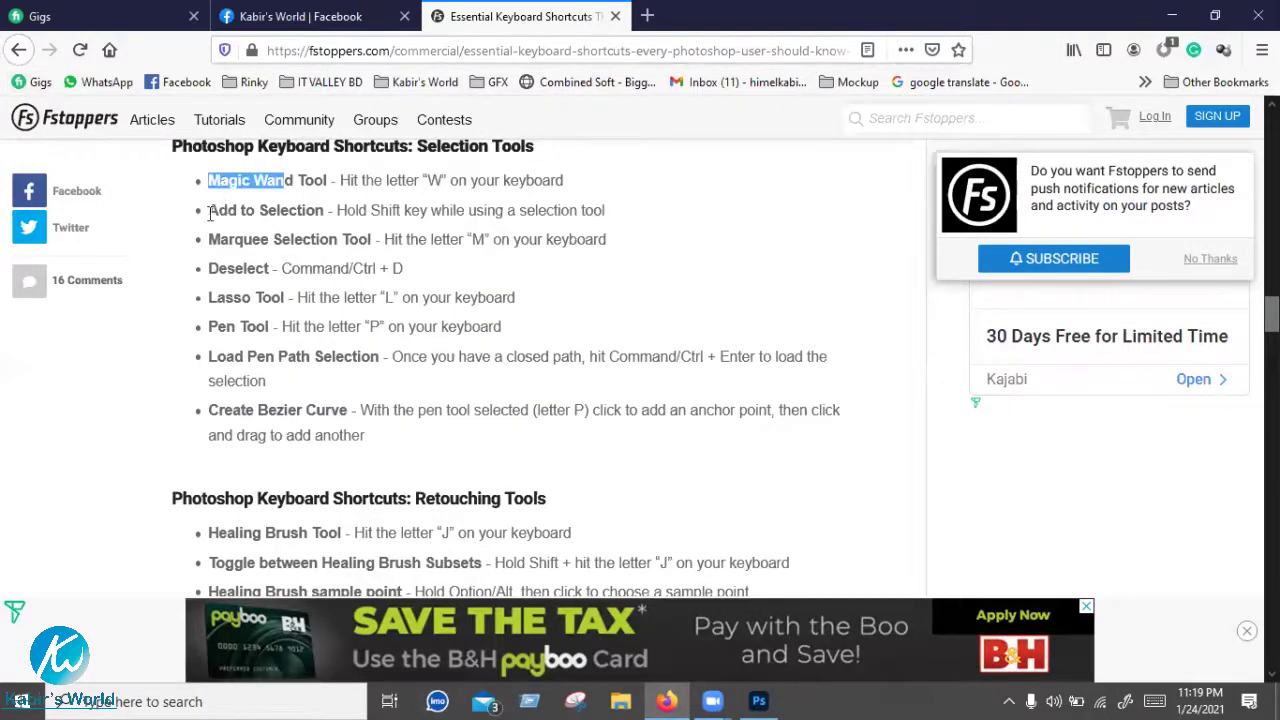
pyautogui.moveTo(208, 266); pyautogui.dragTo(300, 270)
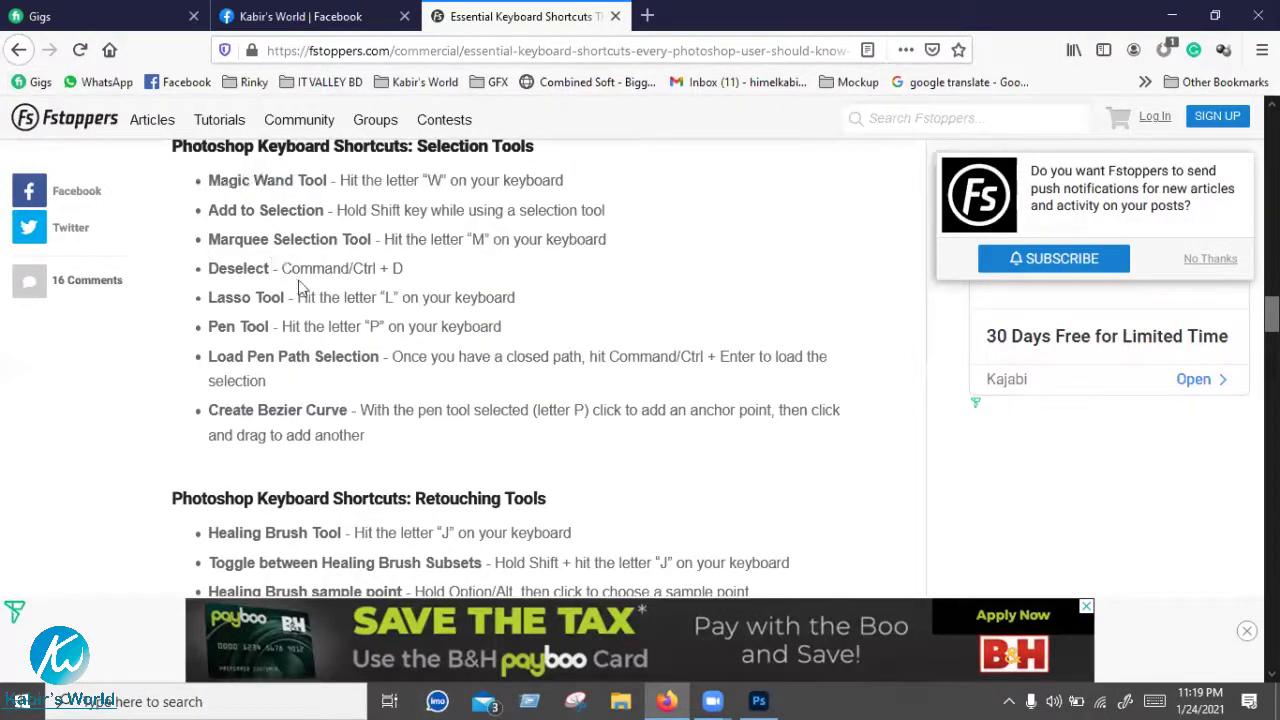
pyautogui.moveTo(228, 378); pyautogui.dragTo(237, 297)
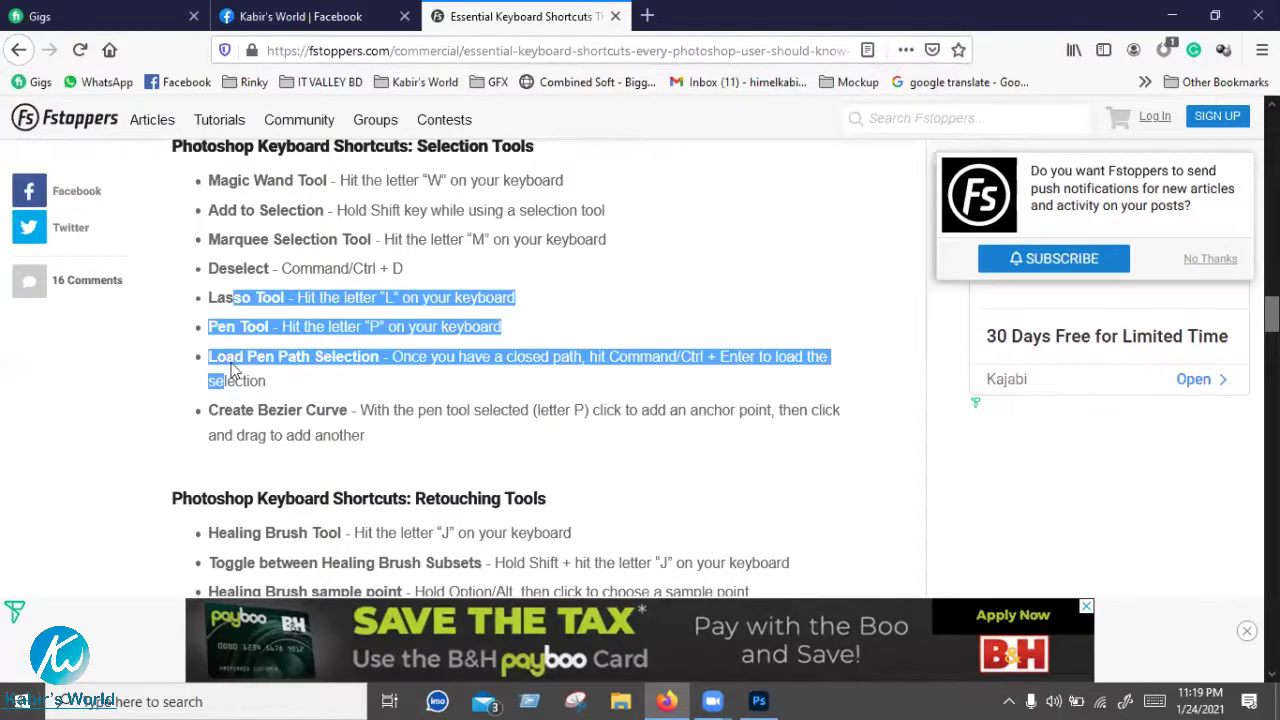
# Scroll down to the Conclusion and Alt+Tab back to Photoshop
pyautogui.scroll(-4, 234, 366)
pyautogui.scroll(-4, 235, 337)
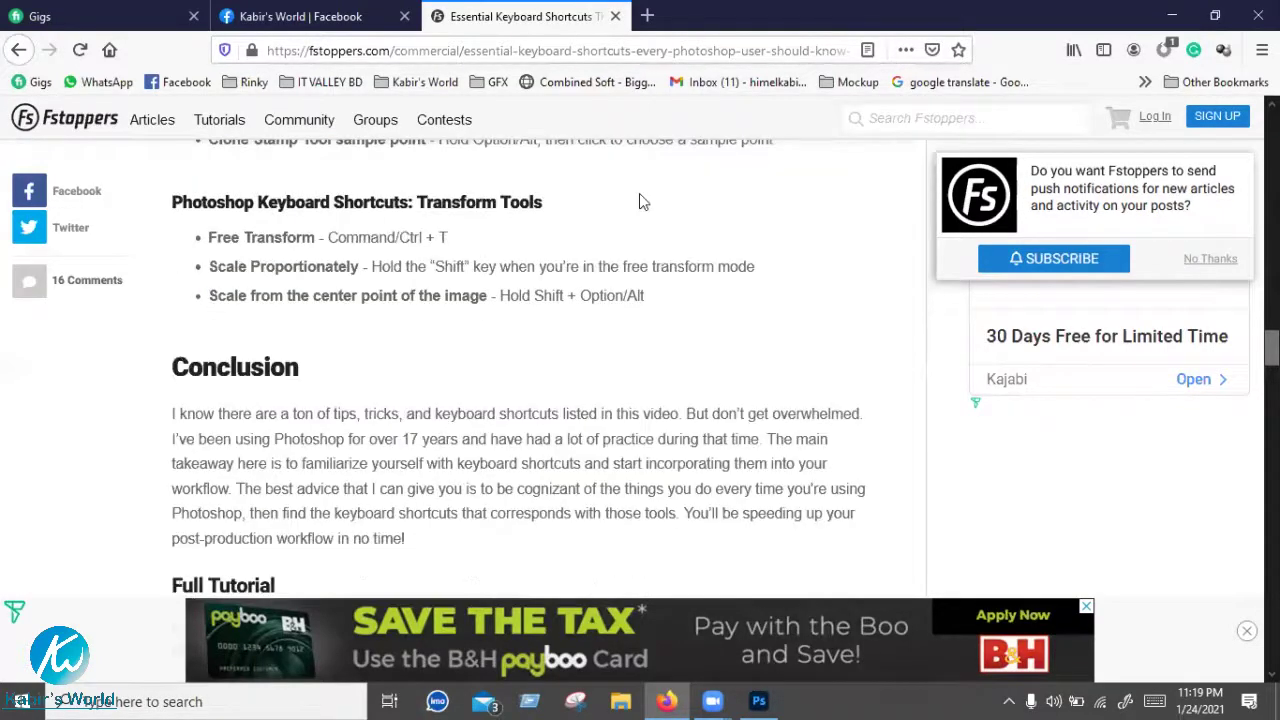
pyautogui.scroll(-3, 641, 200)
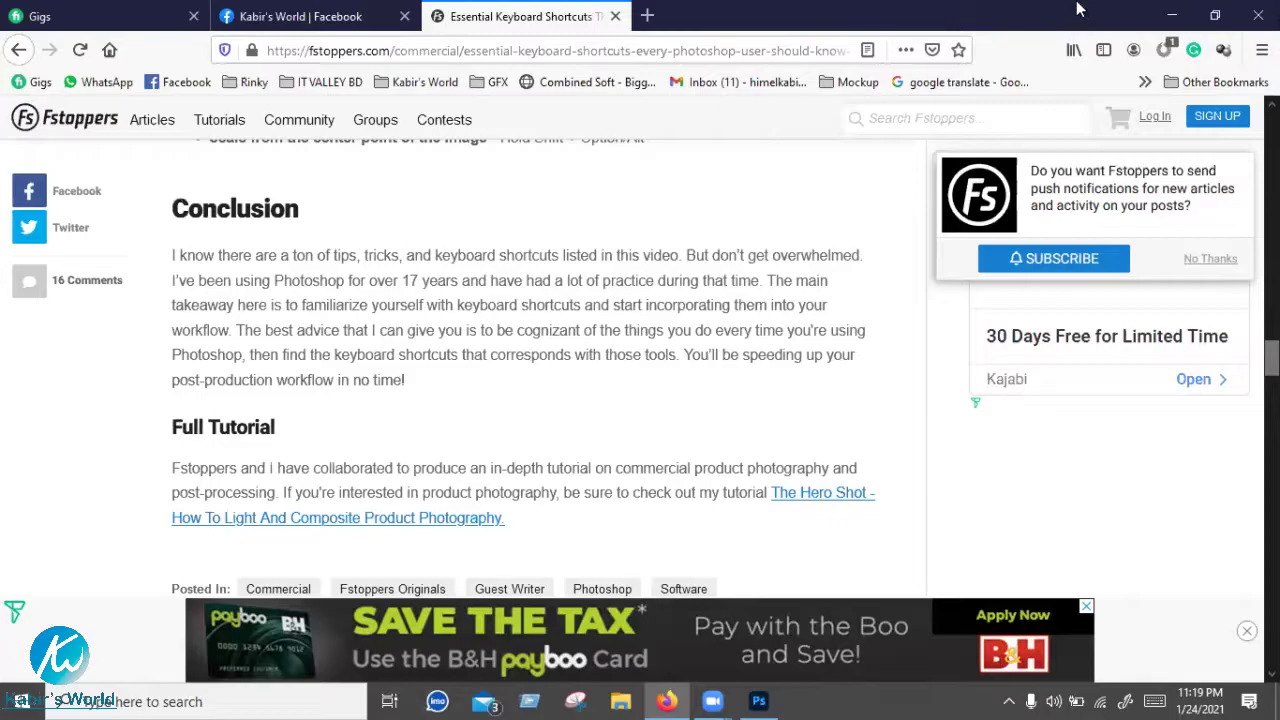
pyautogui.hotkey('alt', 'Tab')
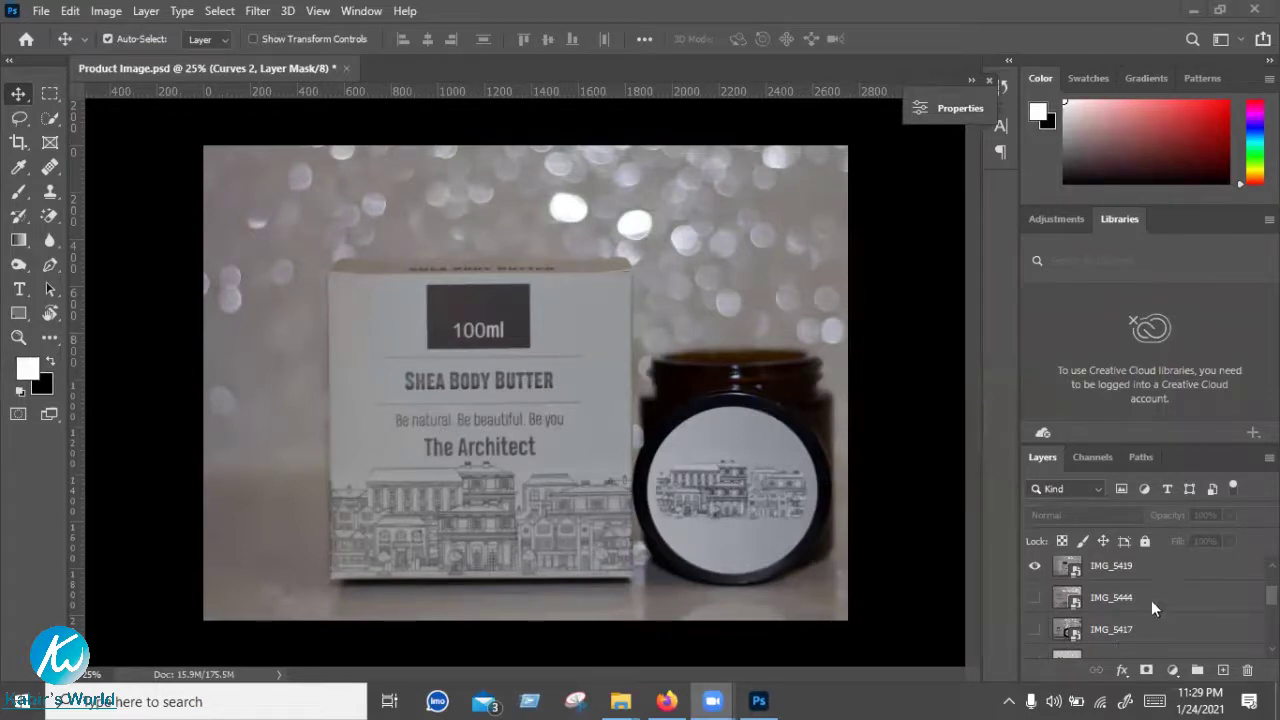
# Select the IMG_5419 backdrop layer in the Layers panel and open the new fill/adjustment layer menu
pyautogui.scroll(1, 1130, 613)
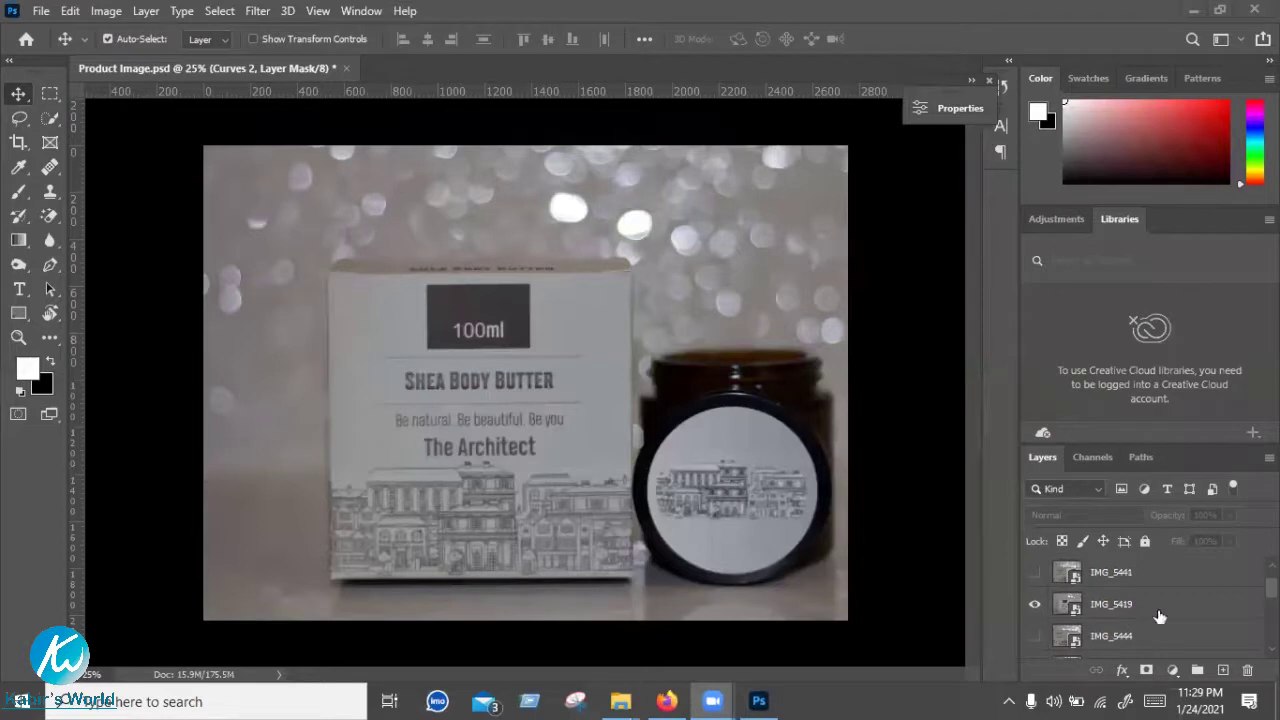
pyautogui.click(1158, 598)
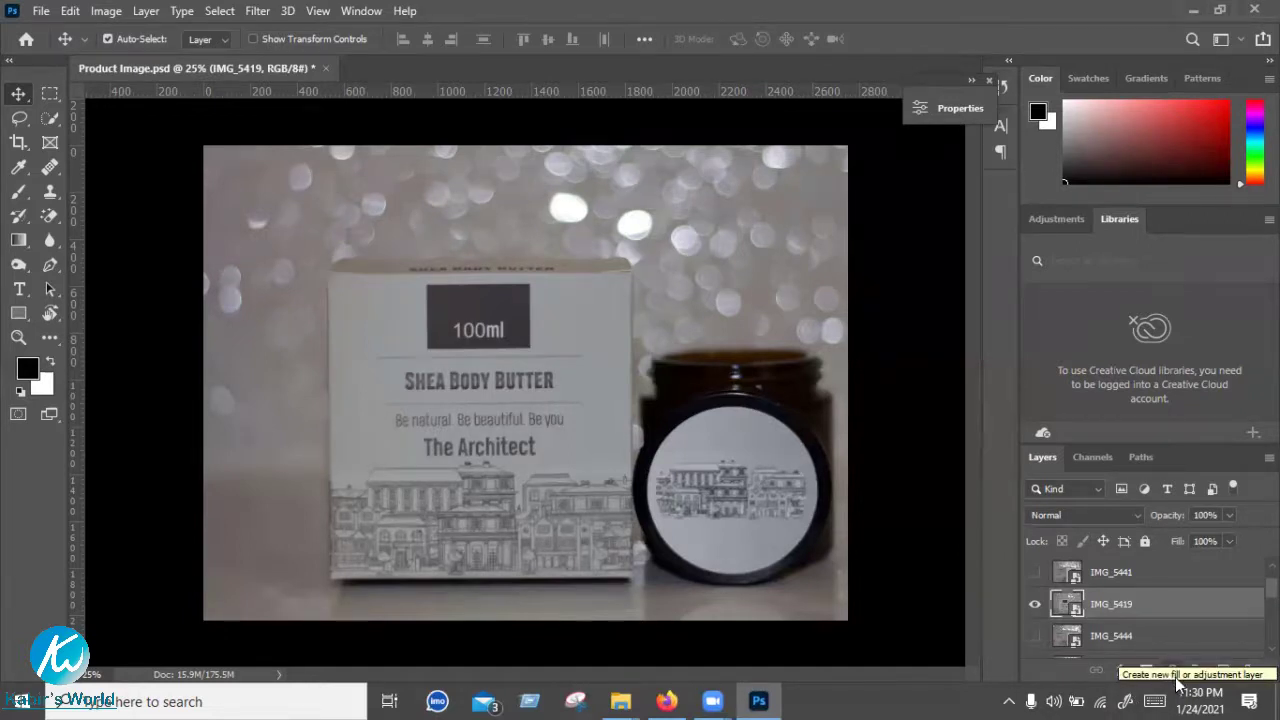
pyautogui.click(1176, 680)
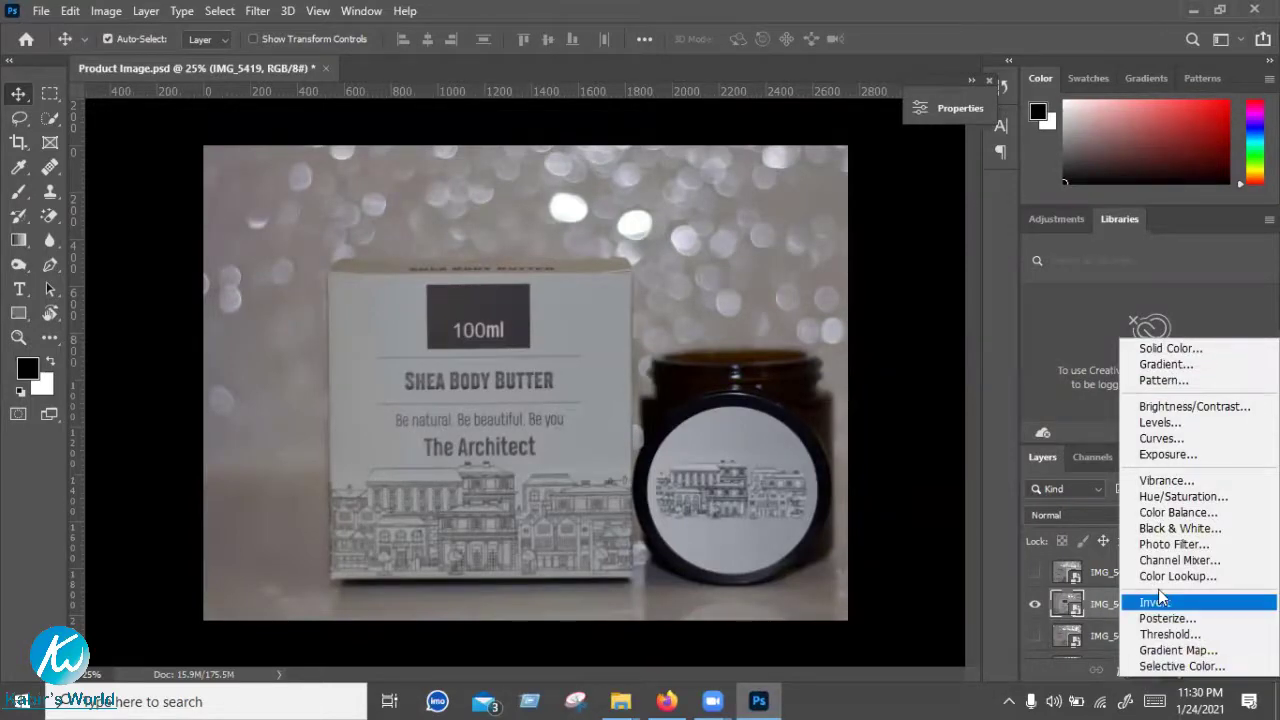
# Add Curves 3 above IMG_5419, move its Properties panel off the photo, and raise the black point
pyautogui.click(1160, 438)
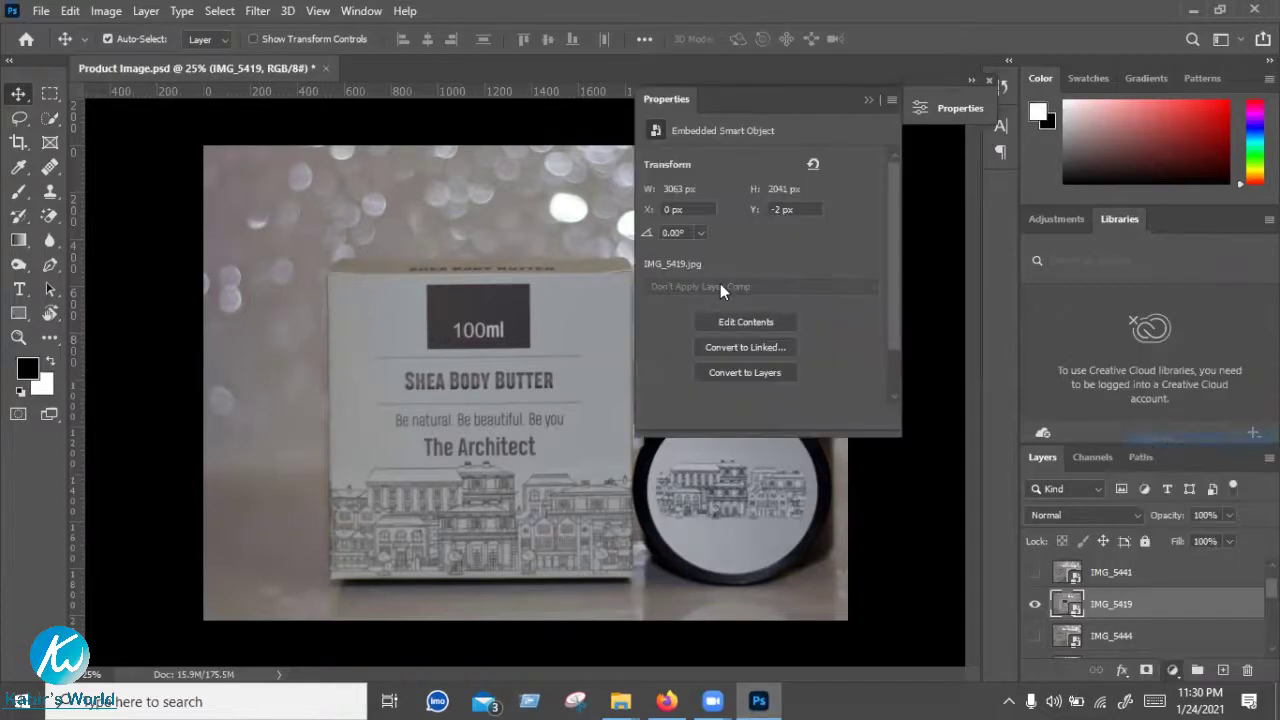
pyautogui.moveTo(790, 99)
pyautogui.mouseDown()
pyautogui.moveTo(920, 120)
pyautogui.moveTo(764, 109)
pyautogui.mouseUp()
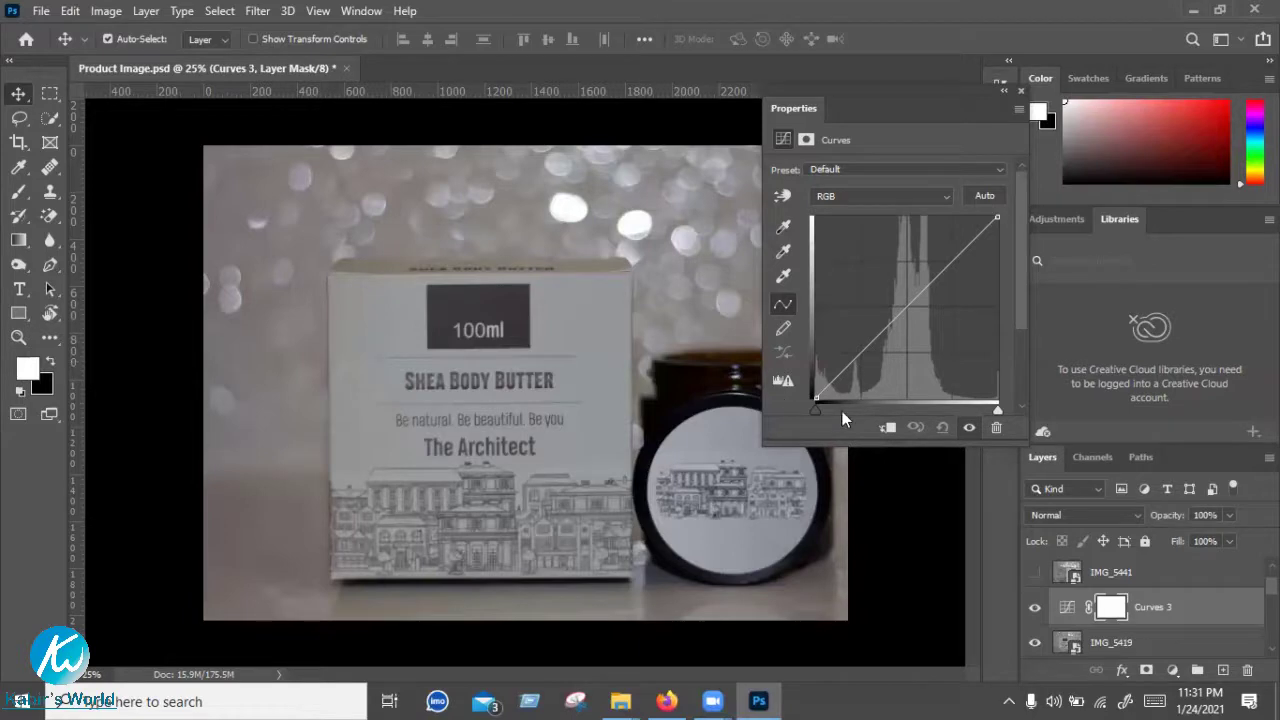
pyautogui.moveTo(825, 415); pyautogui.dragTo(836, 409)
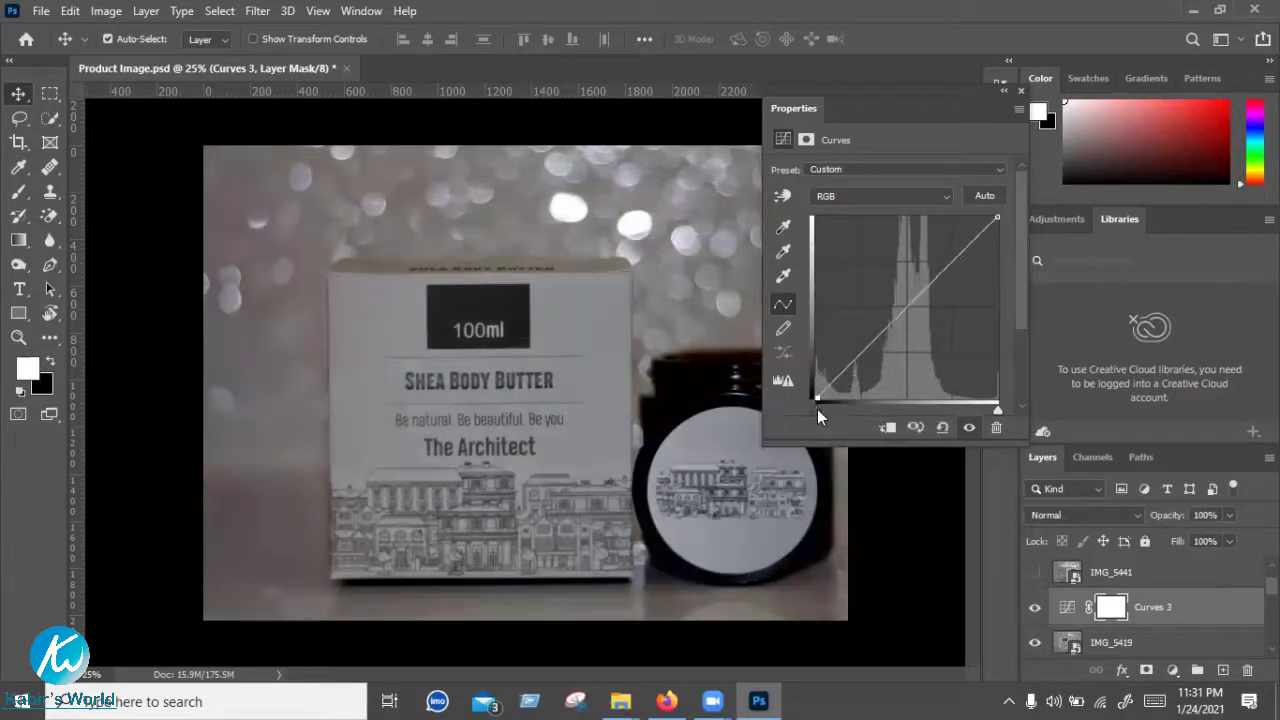
# Try several black-point positions on Curves 3, undoing each back to the corner
pyautogui.hotkey('ctrl', 'z')
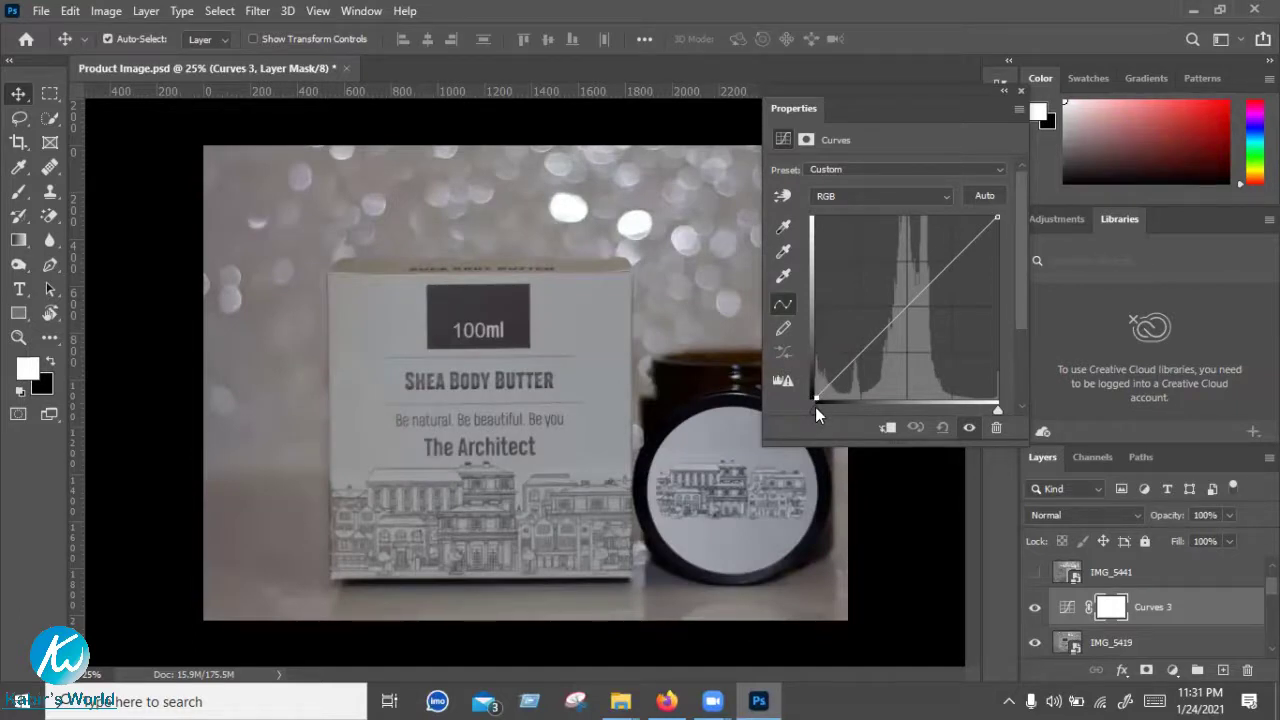
pyautogui.moveTo(817, 407); pyautogui.dragTo(990, 411)
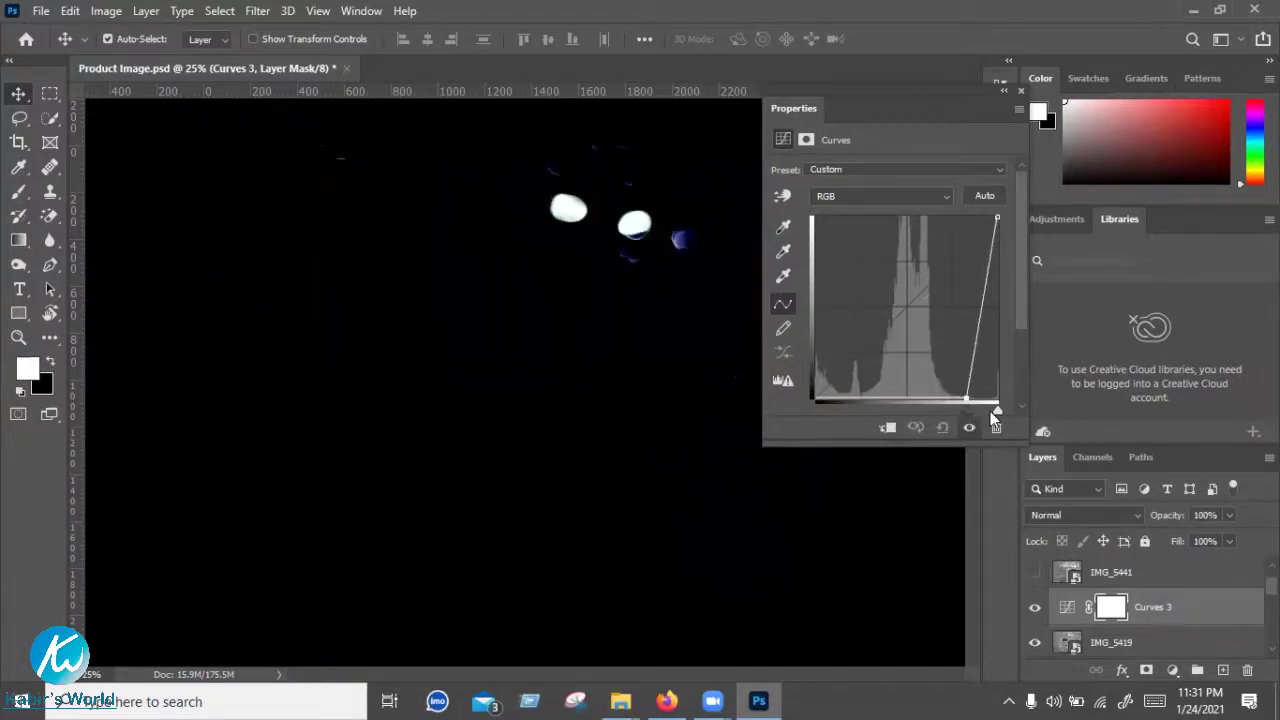
pyautogui.hotkey('ctrl', 'z')
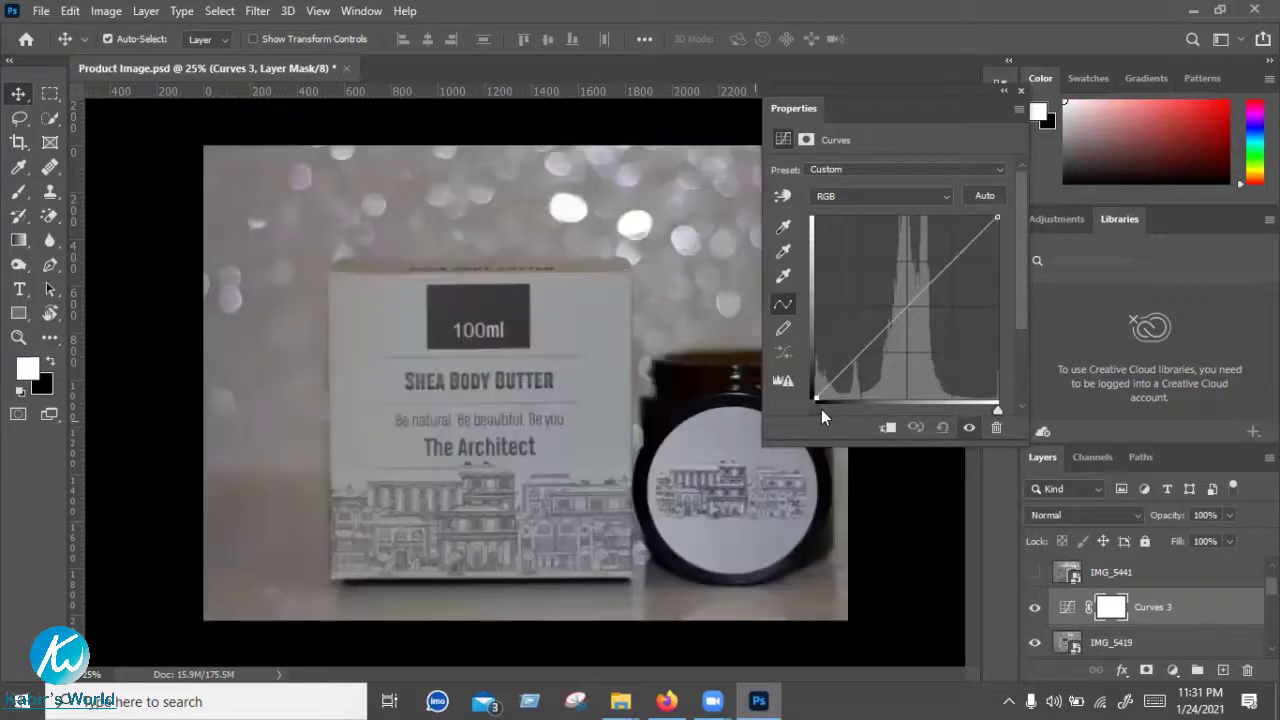
pyautogui.click(821, 409)
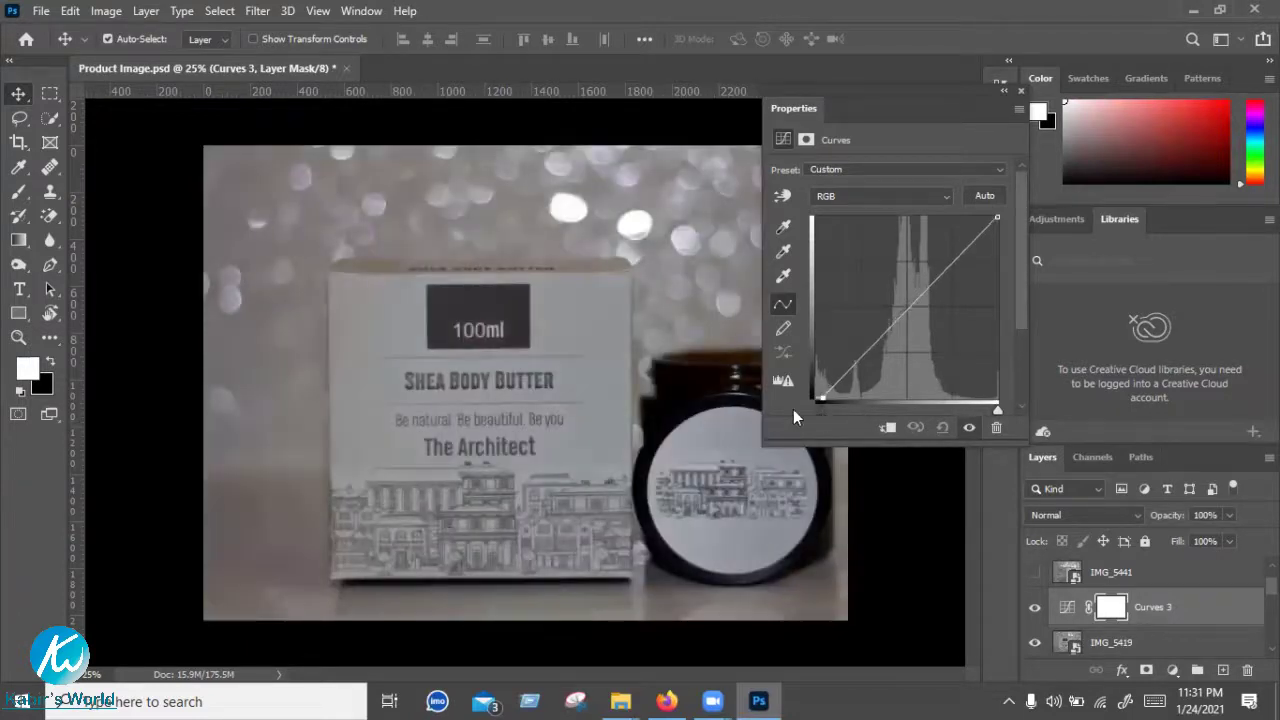
pyautogui.moveTo(829, 409); pyautogui.dragTo(816, 409)
pyautogui.moveTo(963, 409)
pyautogui.mouseDown()
pyautogui.moveTo(997, 409)
pyautogui.moveTo(768, 407)
pyautogui.mouseUp()
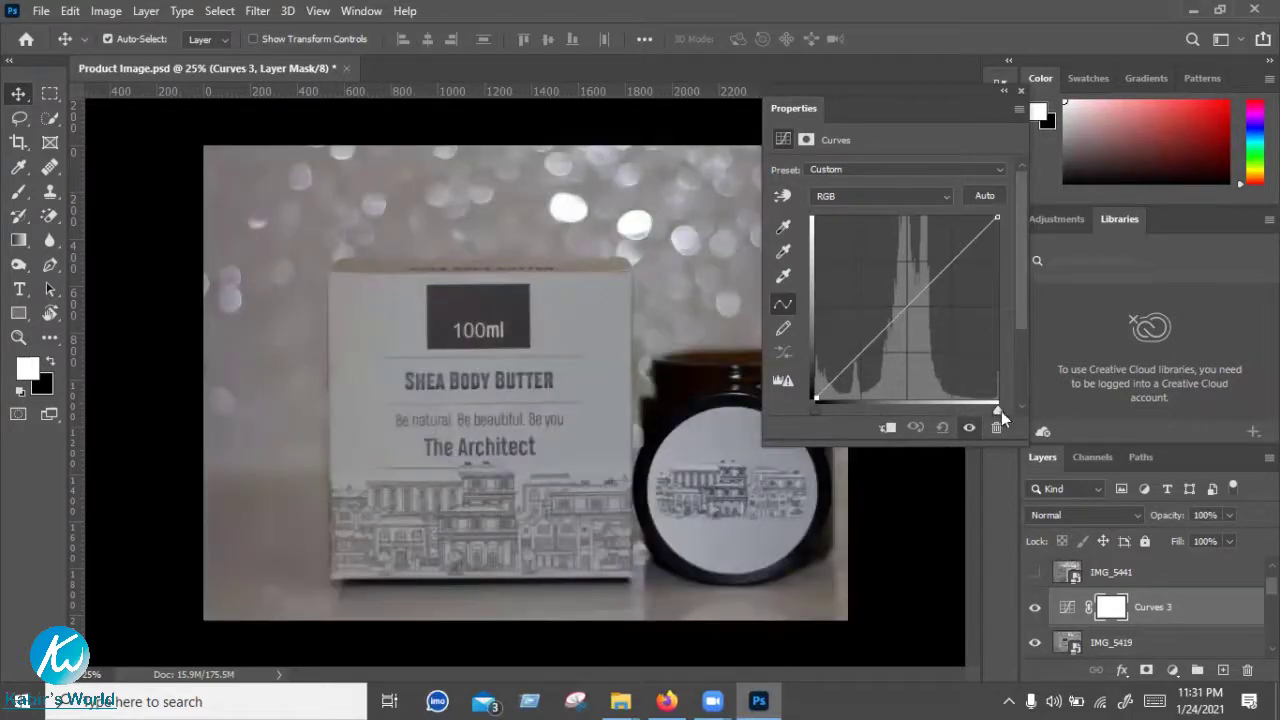
# Try white-point and black-point adjustments, then undo so both endpoints return to their corners
pyautogui.moveTo(999, 409); pyautogui.dragTo(937, 411)
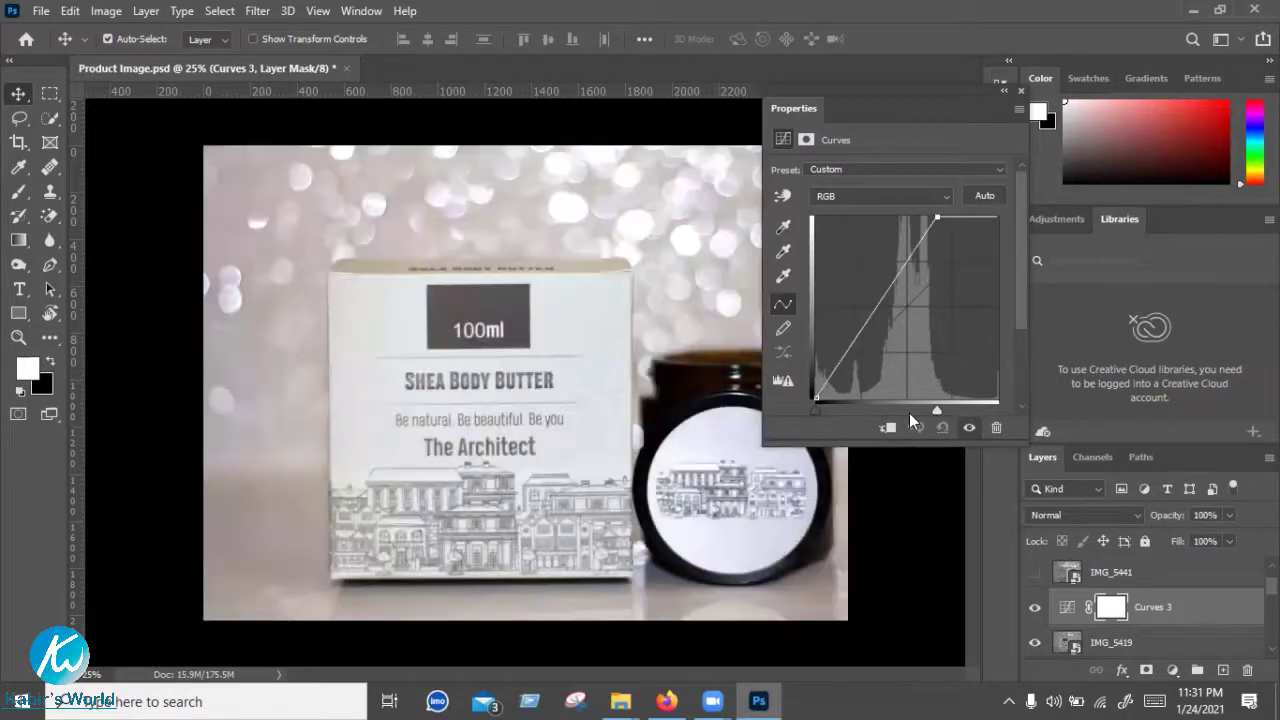
pyautogui.moveTo(937, 411); pyautogui.dragTo(818, 411)
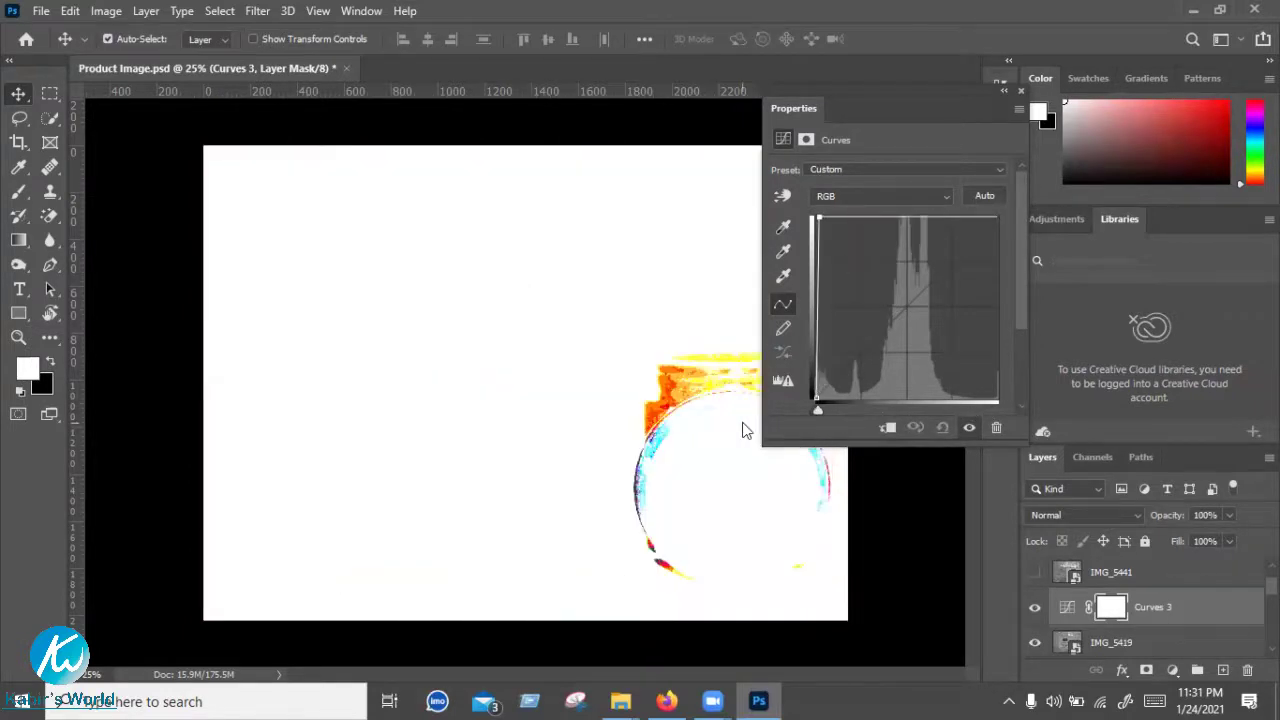
pyautogui.hotkey('ctrl', 'z')
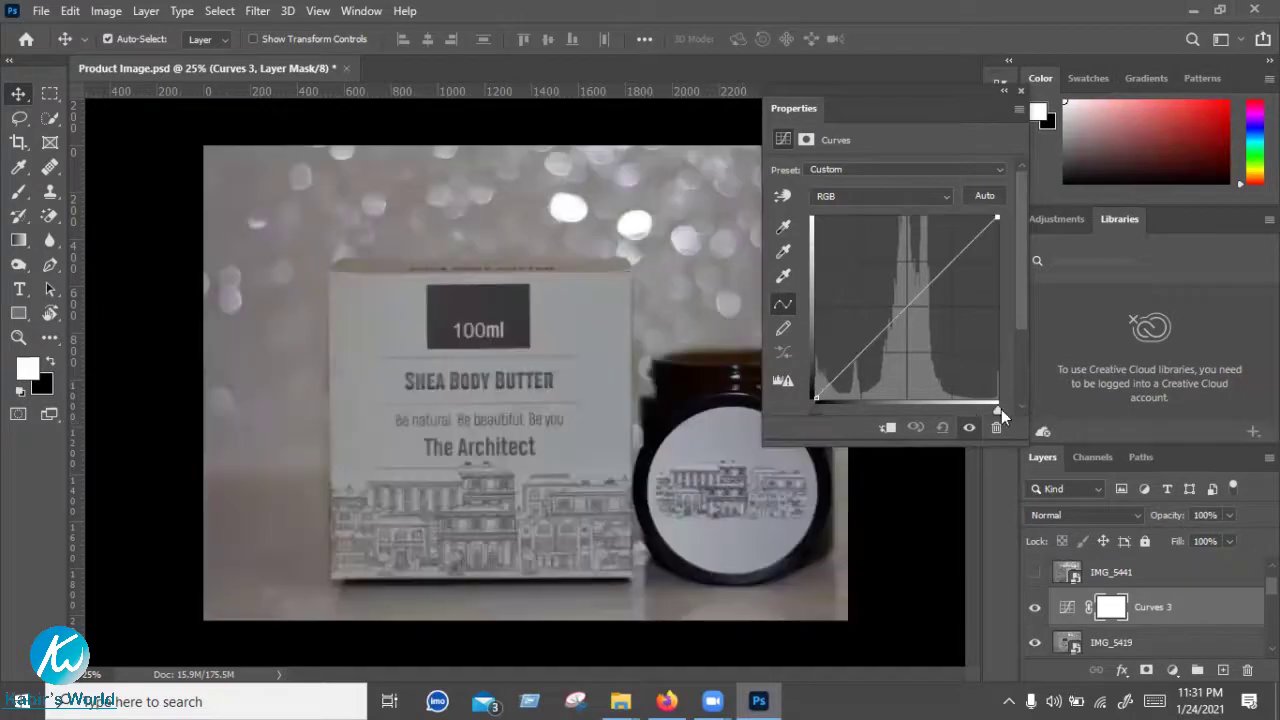
pyautogui.moveTo(984, 403)
pyautogui.mouseDown()
pyautogui.moveTo(950, 399)
pyautogui.moveTo(995, 409)
pyautogui.moveTo(979, 408)
pyautogui.mouseUp()
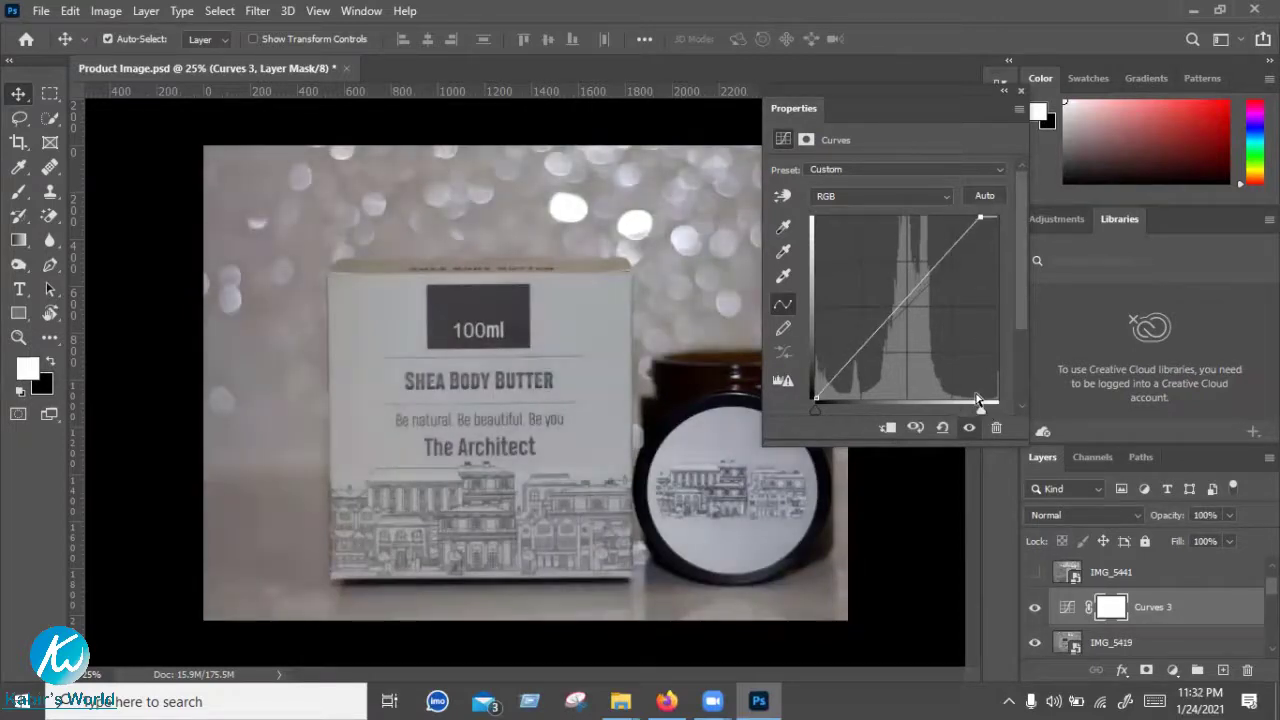
pyautogui.moveTo(986, 413); pyautogui.dragTo(1002, 413)
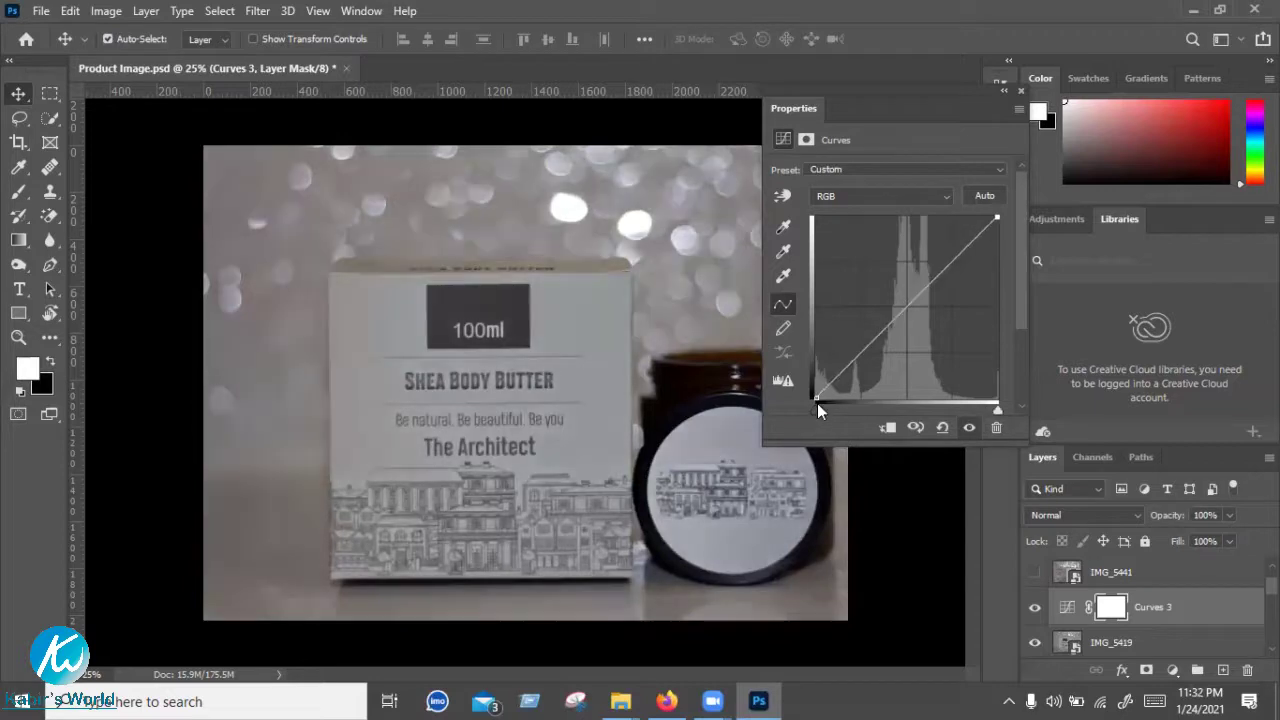
pyautogui.moveTo(843, 412); pyautogui.dragTo(879, 411)
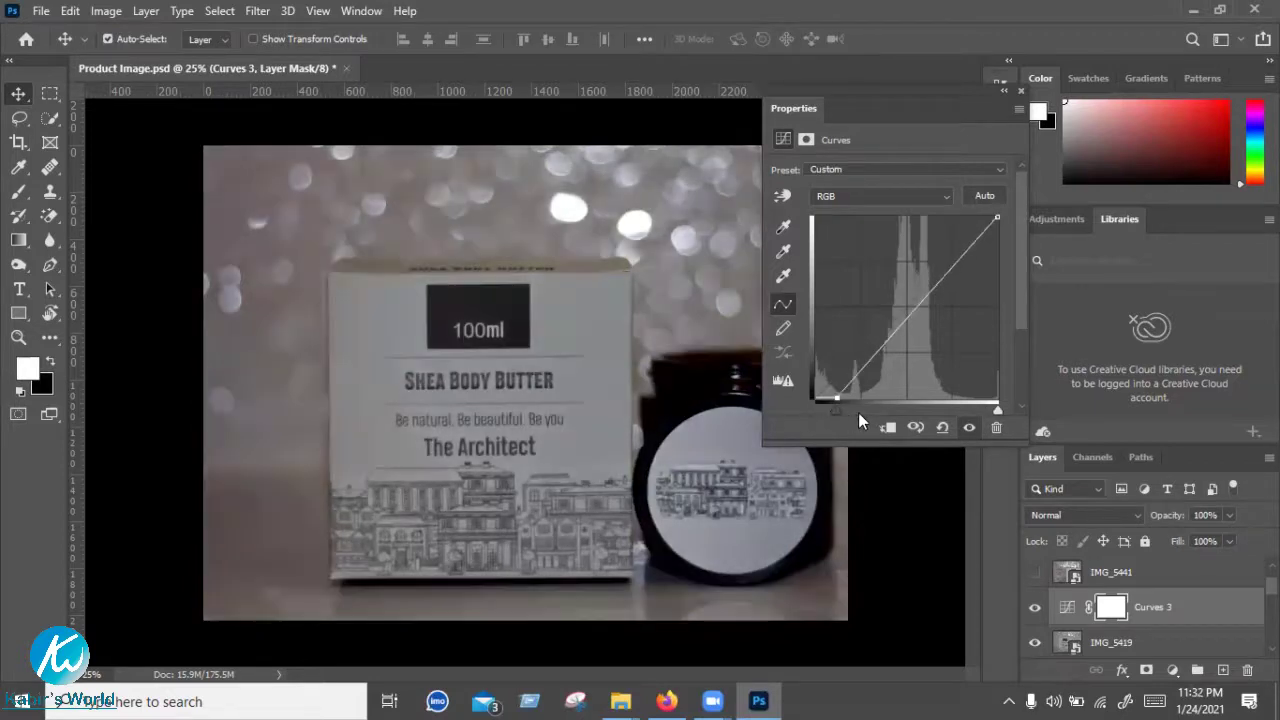
pyautogui.hotkey('ctrl', 'z')
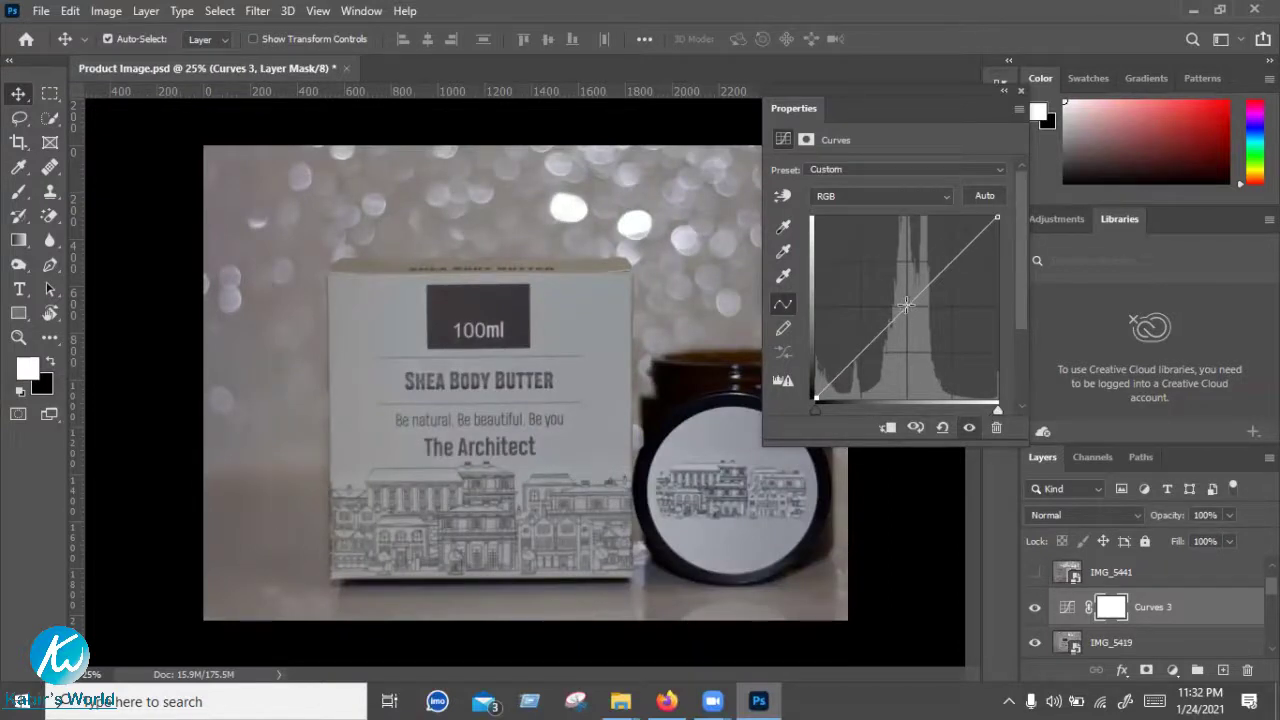
# Add a midtone point on Curves 3 and test raising and lowering it
pyautogui.click(904, 309)
pyautogui.moveTo(905, 307); pyautogui.dragTo(904, 302)
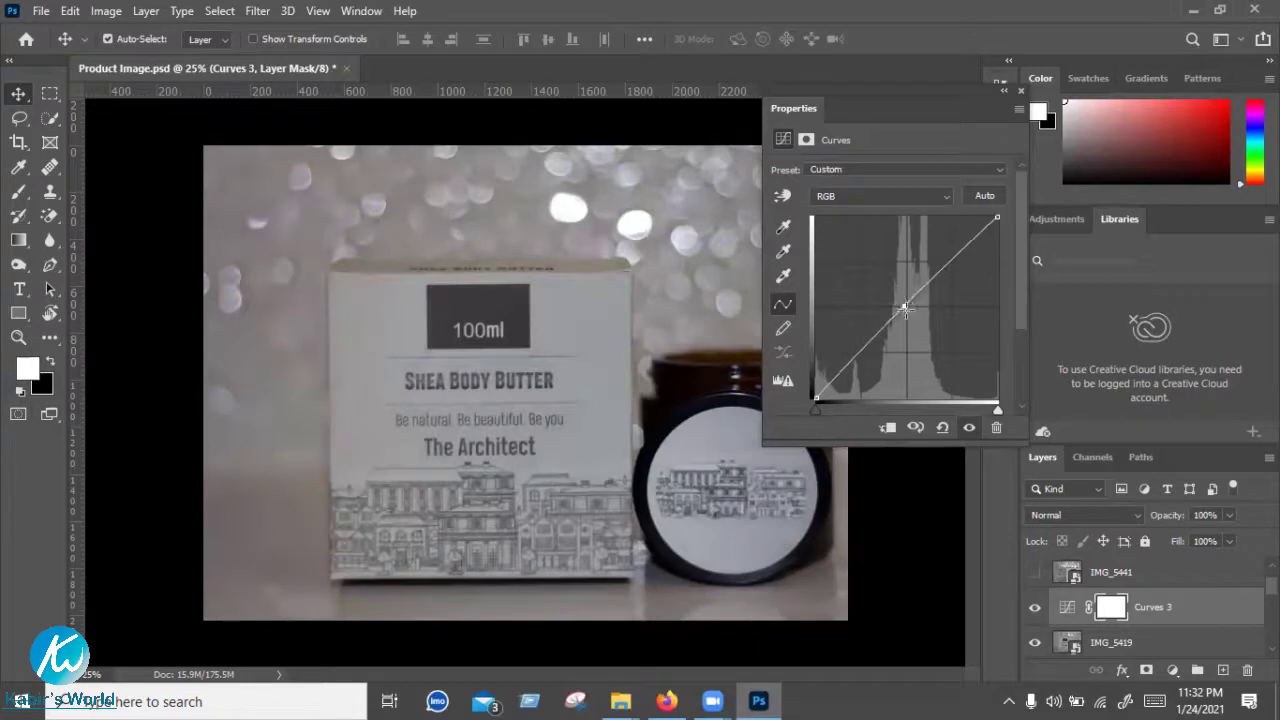
pyautogui.moveTo(904, 302)
pyautogui.mouseDown()
pyautogui.moveTo(907, 315)
pyautogui.moveTo(878, 282)
pyautogui.moveTo(885, 301)
pyautogui.moveTo(834, 341)
pyautogui.mouseUp()
pyautogui.click(830, 340)
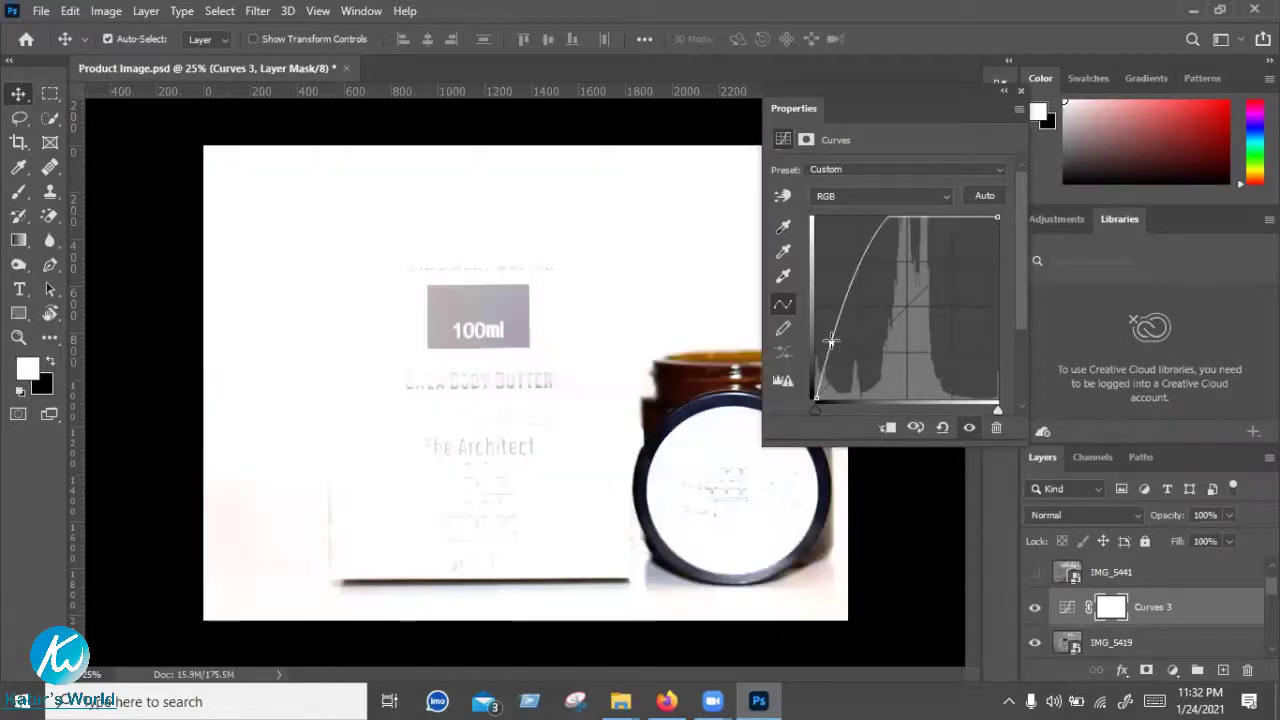
pyautogui.moveTo(831, 341); pyautogui.dragTo(834, 343)
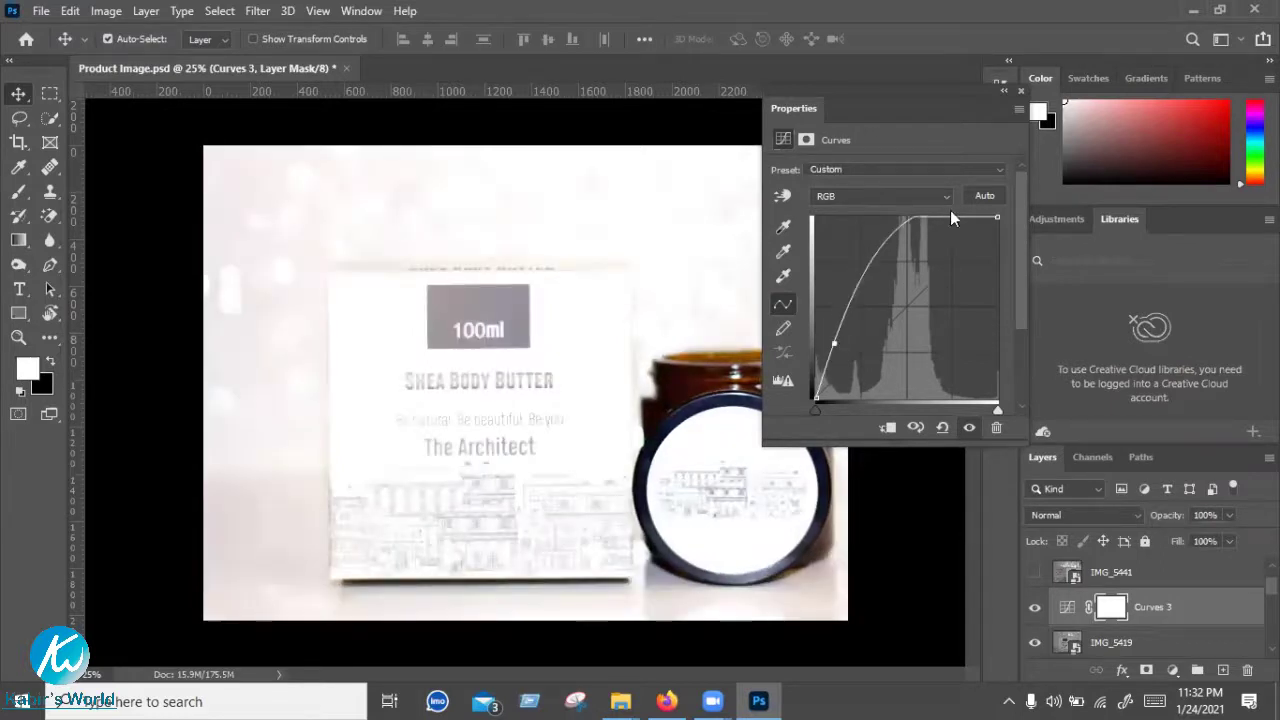
pyautogui.click(908, 217)
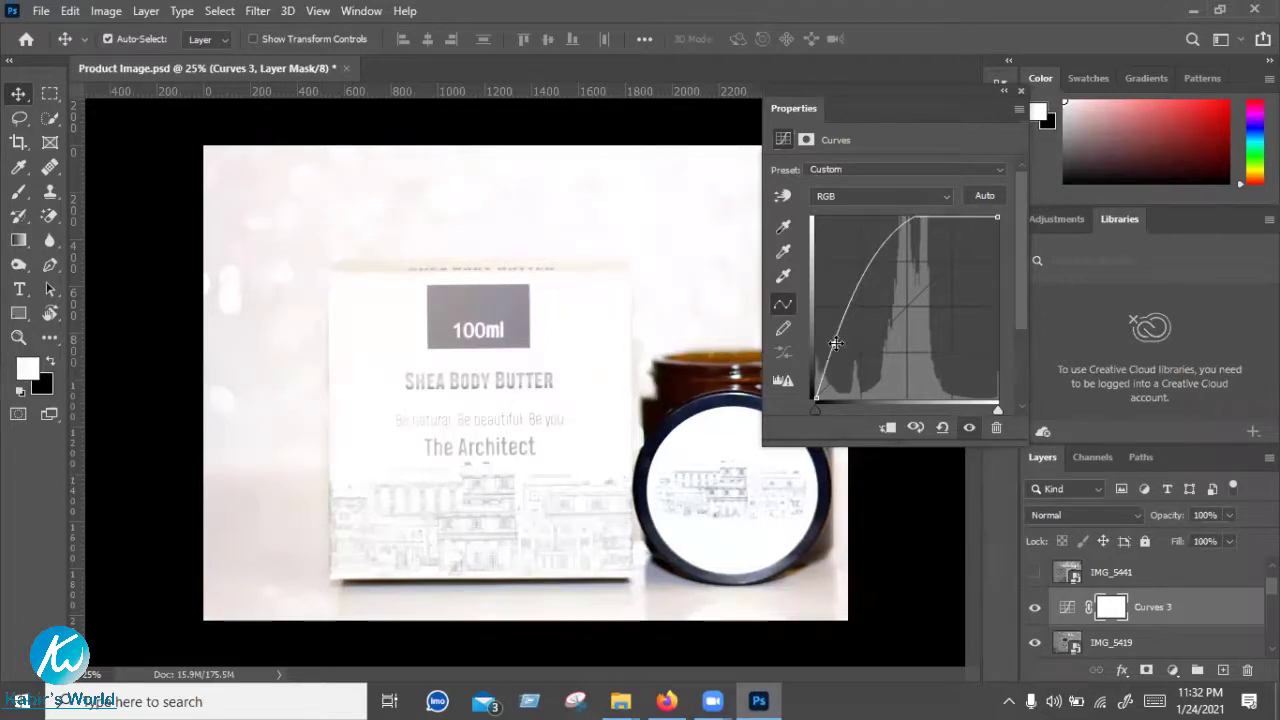
pyautogui.hotkey('ctrl', 'z')
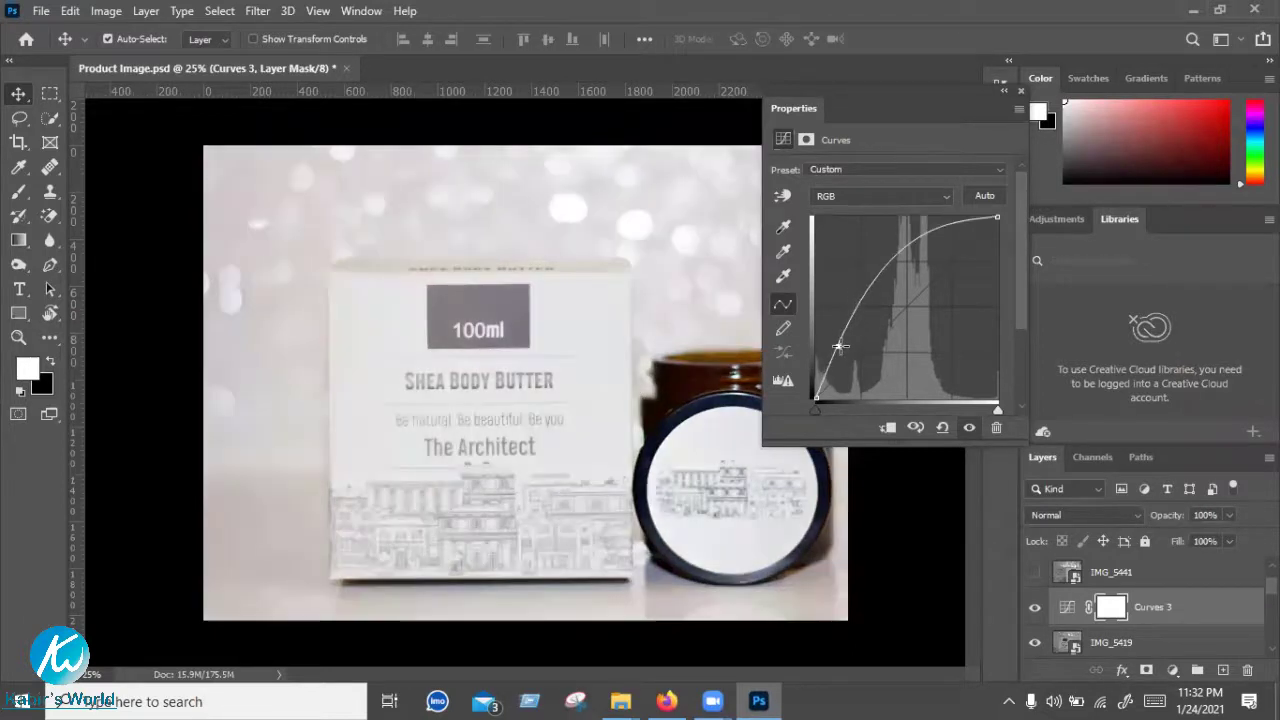
# Settle the midpoint slightly above the diagonal to gently brighten midtones
pyautogui.moveTo(840, 346); pyautogui.dragTo(897, 328)
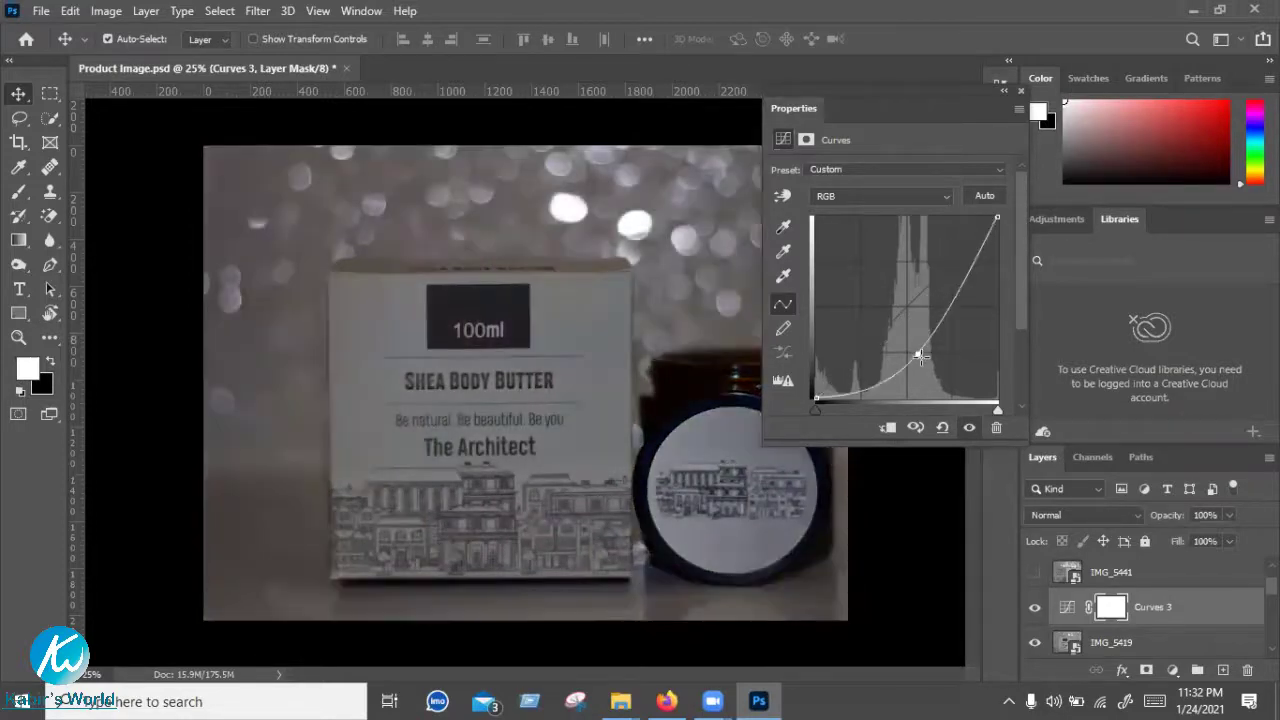
pyautogui.moveTo(919, 352); pyautogui.dragTo(903, 375)
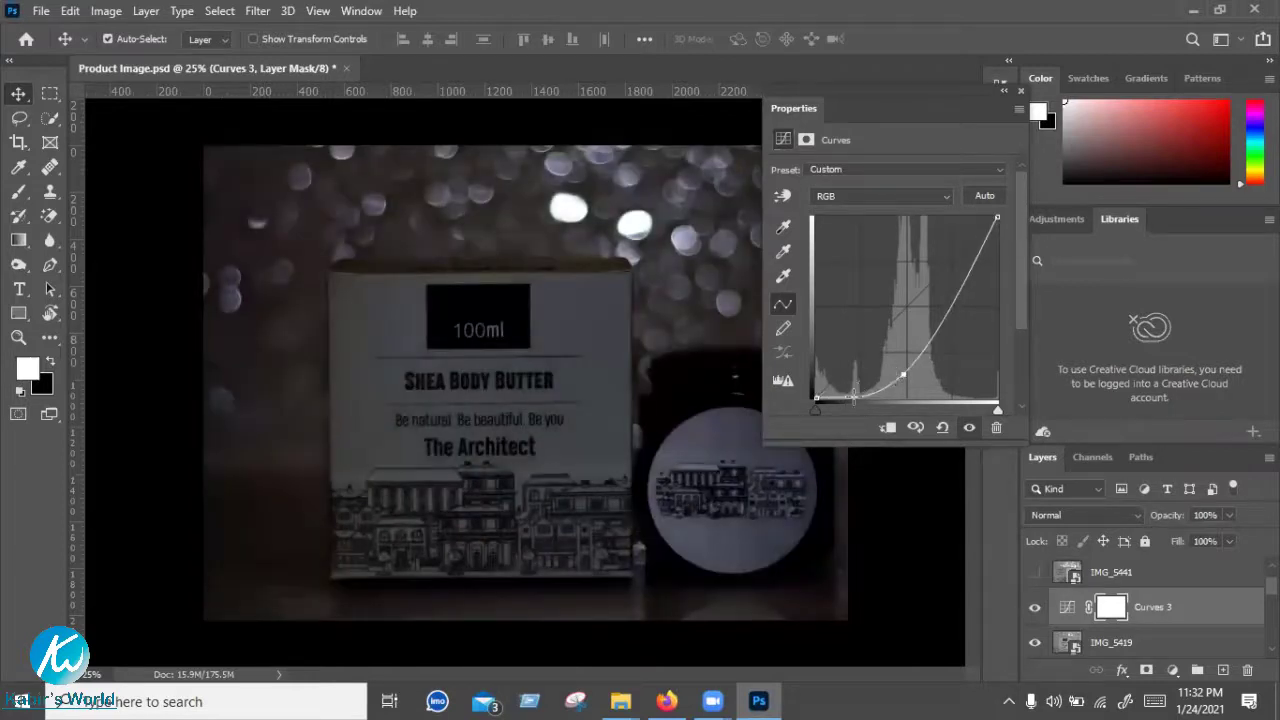
pyautogui.click(891, 320)
pyautogui.click(904, 308)
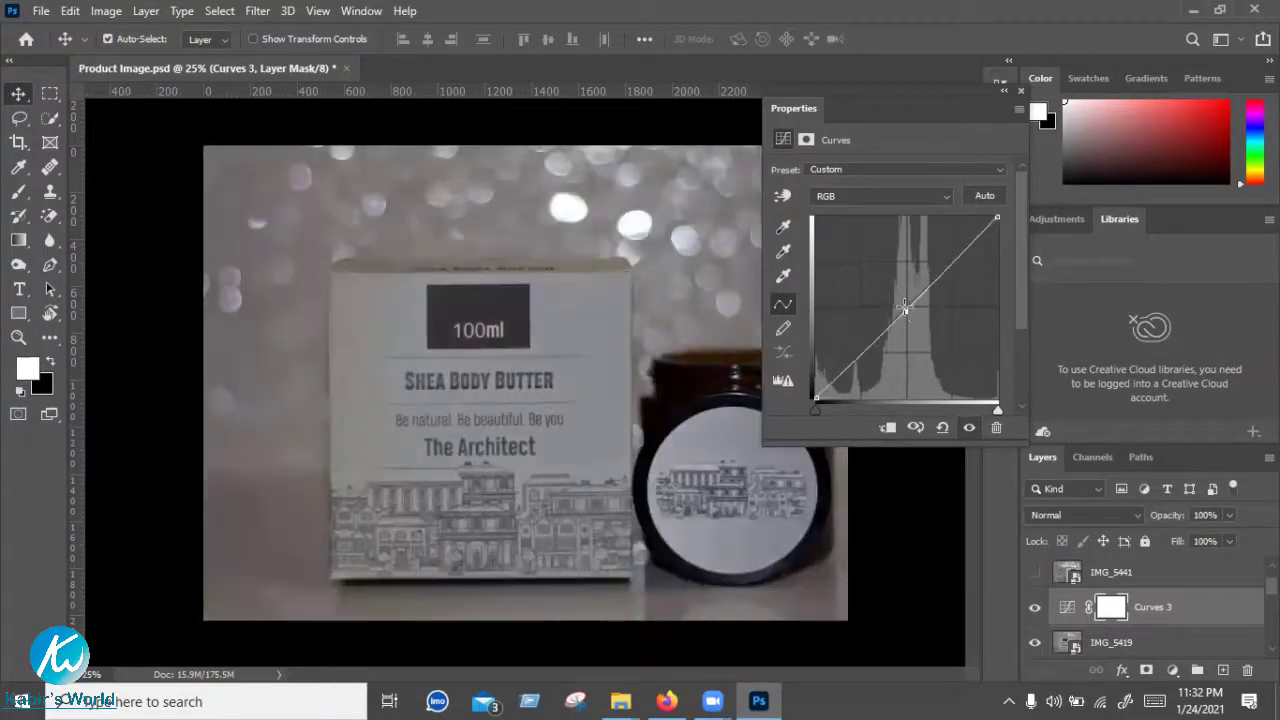
pyautogui.moveTo(896, 299); pyautogui.dragTo(897, 303)
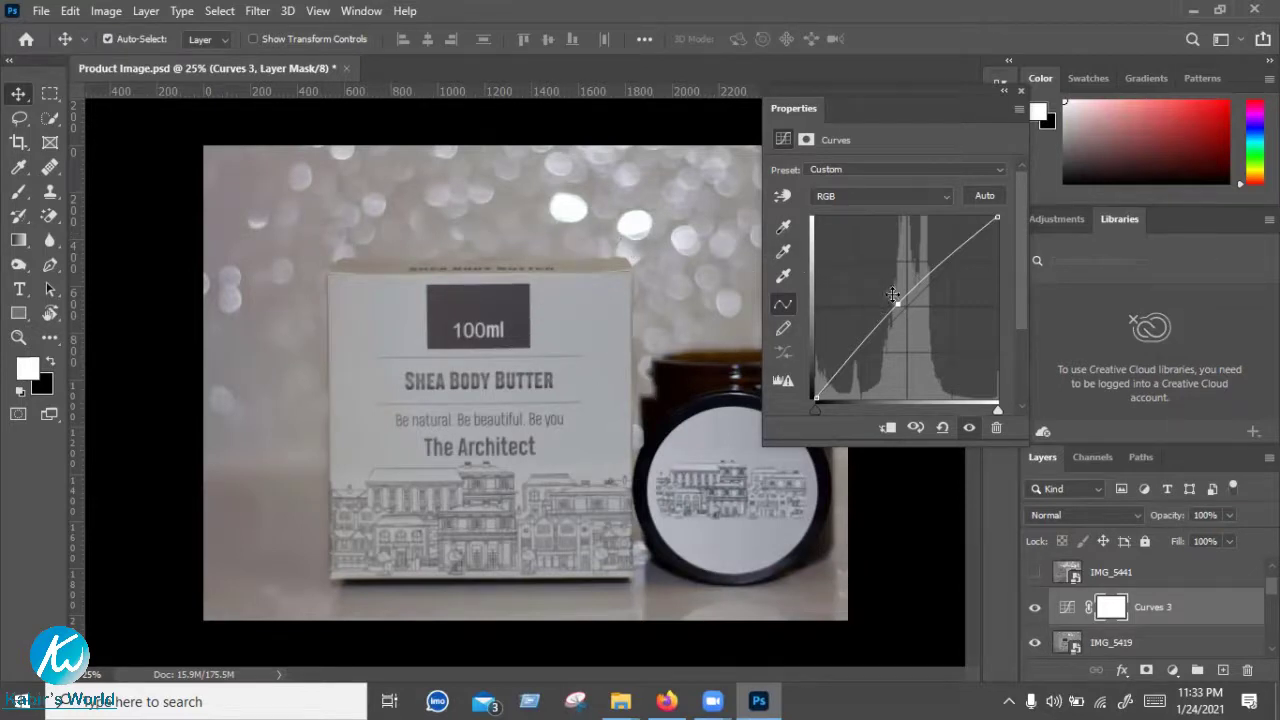
pyautogui.moveTo(898, 301); pyautogui.dragTo(896, 295)
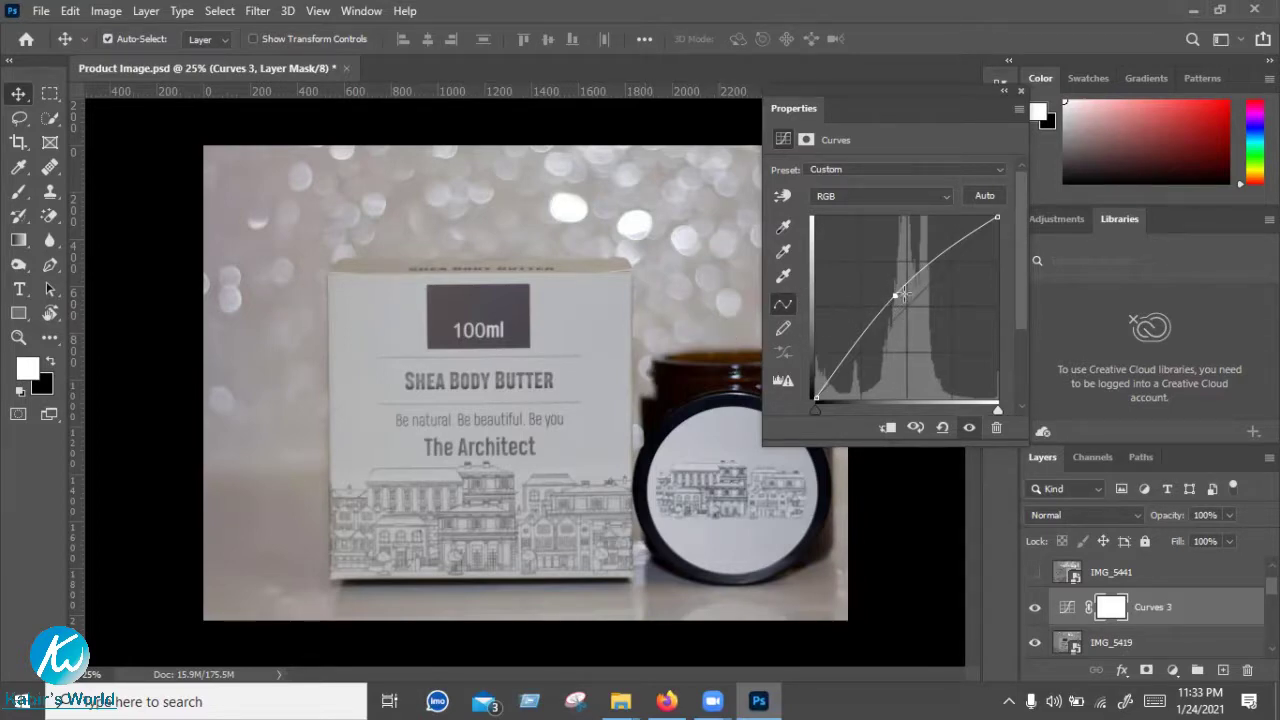
# Lower a shadow point and raise a highlight point for an S-curve, then collapse Properties
pyautogui.click(855, 346)
pyautogui.moveTo(855, 346); pyautogui.dragTo(860, 359)
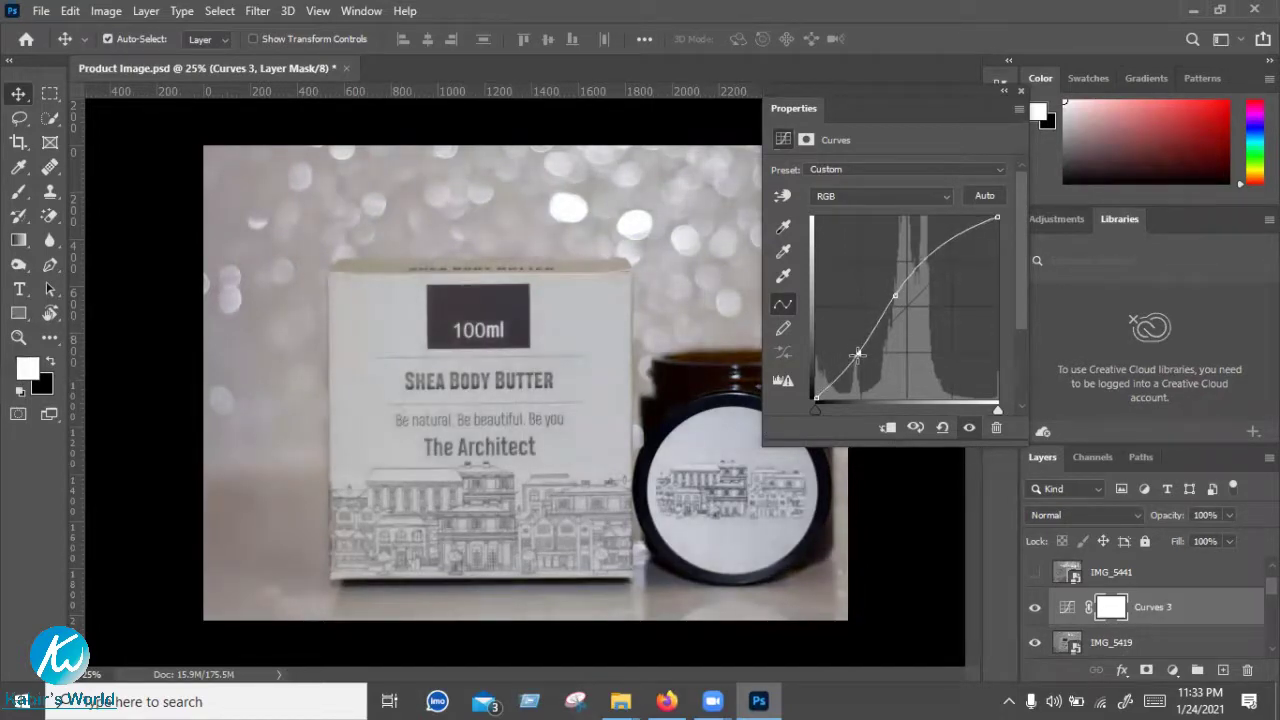
pyautogui.moveTo(860, 359); pyautogui.dragTo(857, 353)
pyautogui.moveTo(956, 241); pyautogui.dragTo(958, 234)
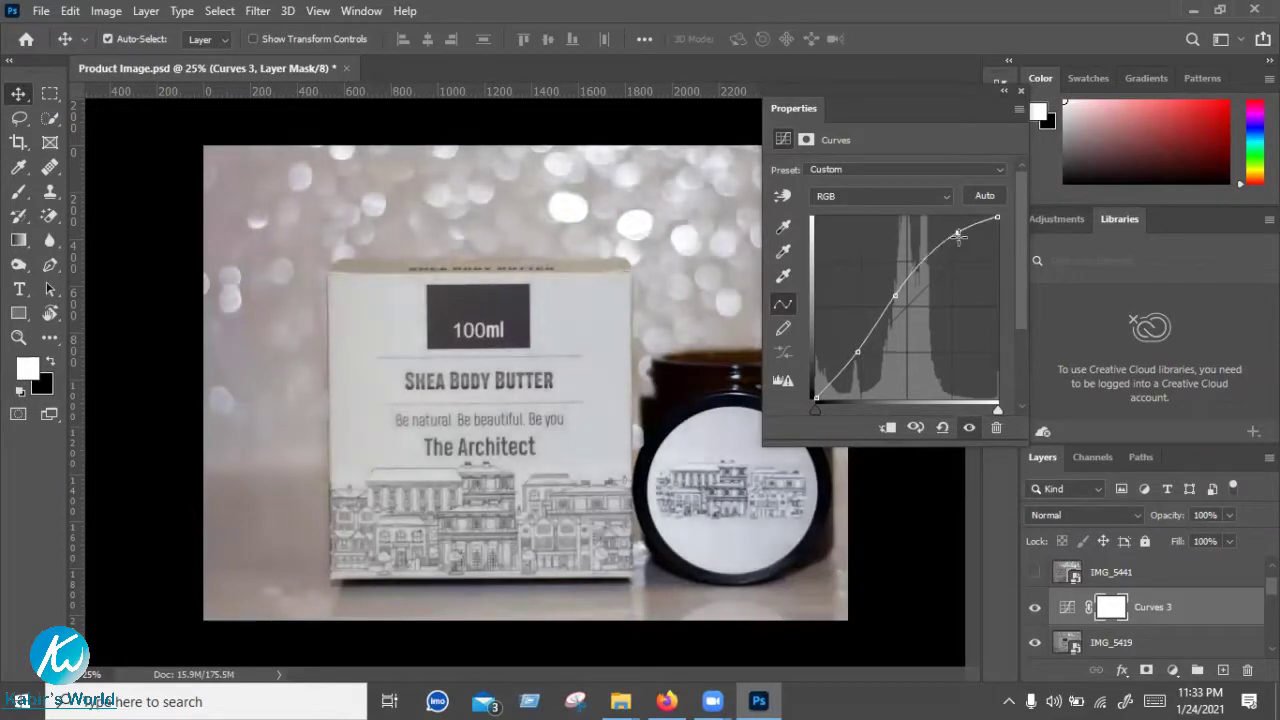
pyautogui.moveTo(958, 234); pyautogui.dragTo(955, 225)
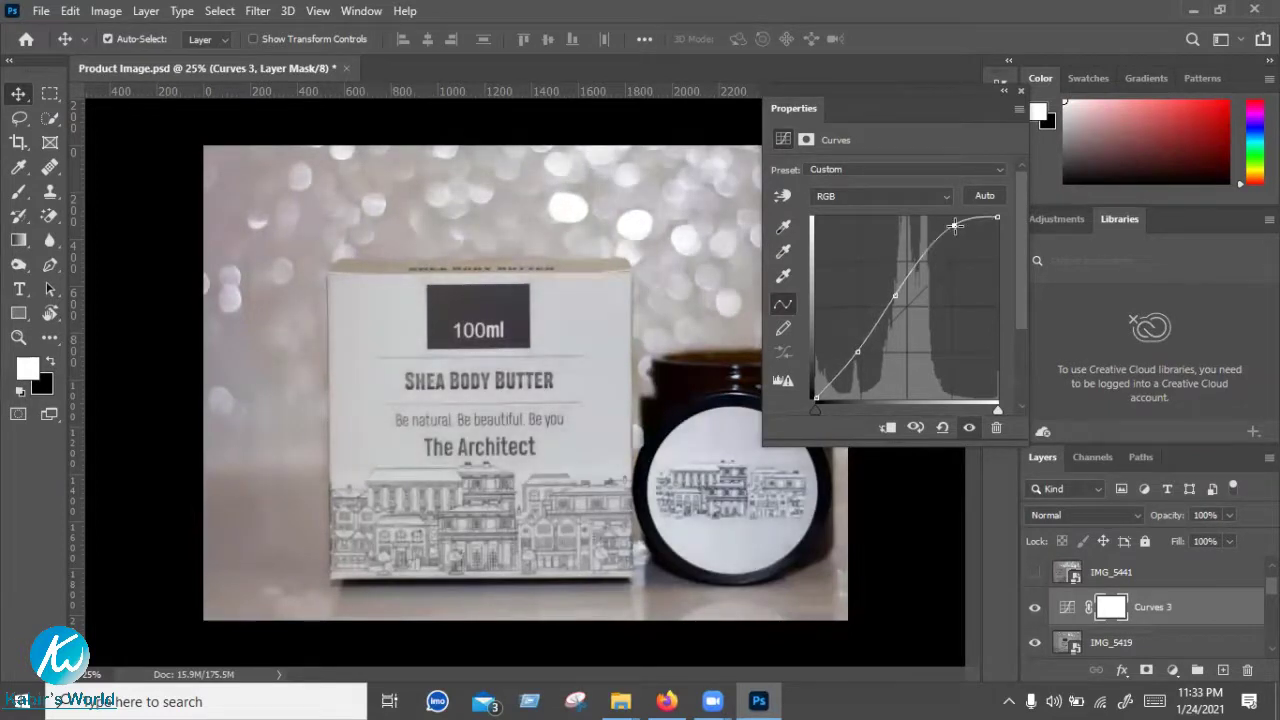
pyautogui.click(1005, 92)
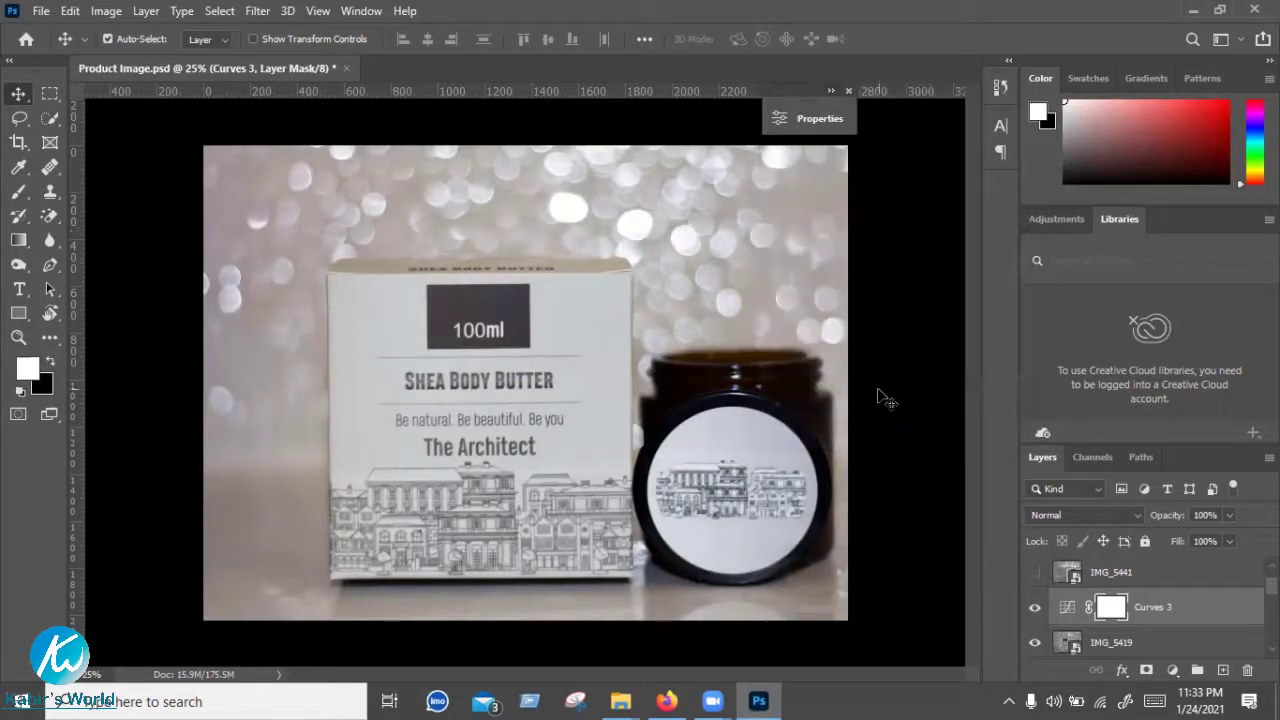
pyautogui.doubleClick(1068, 608)
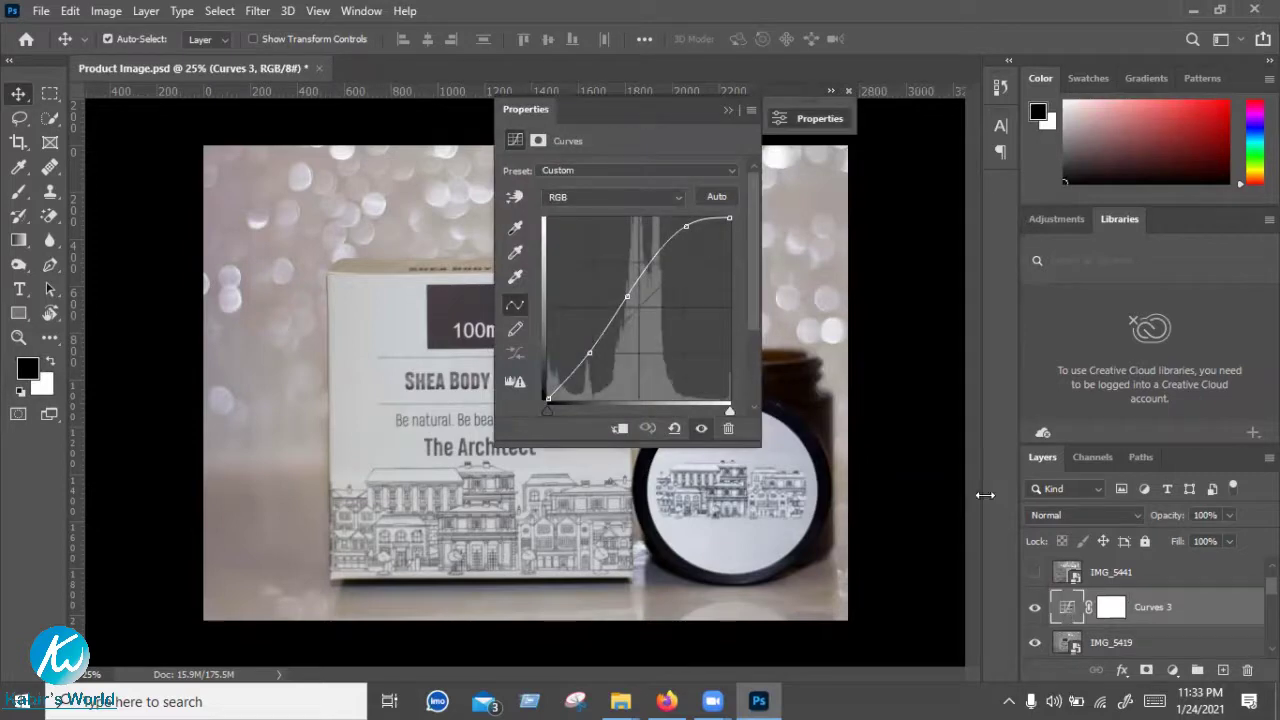
pyautogui.click(729, 111)
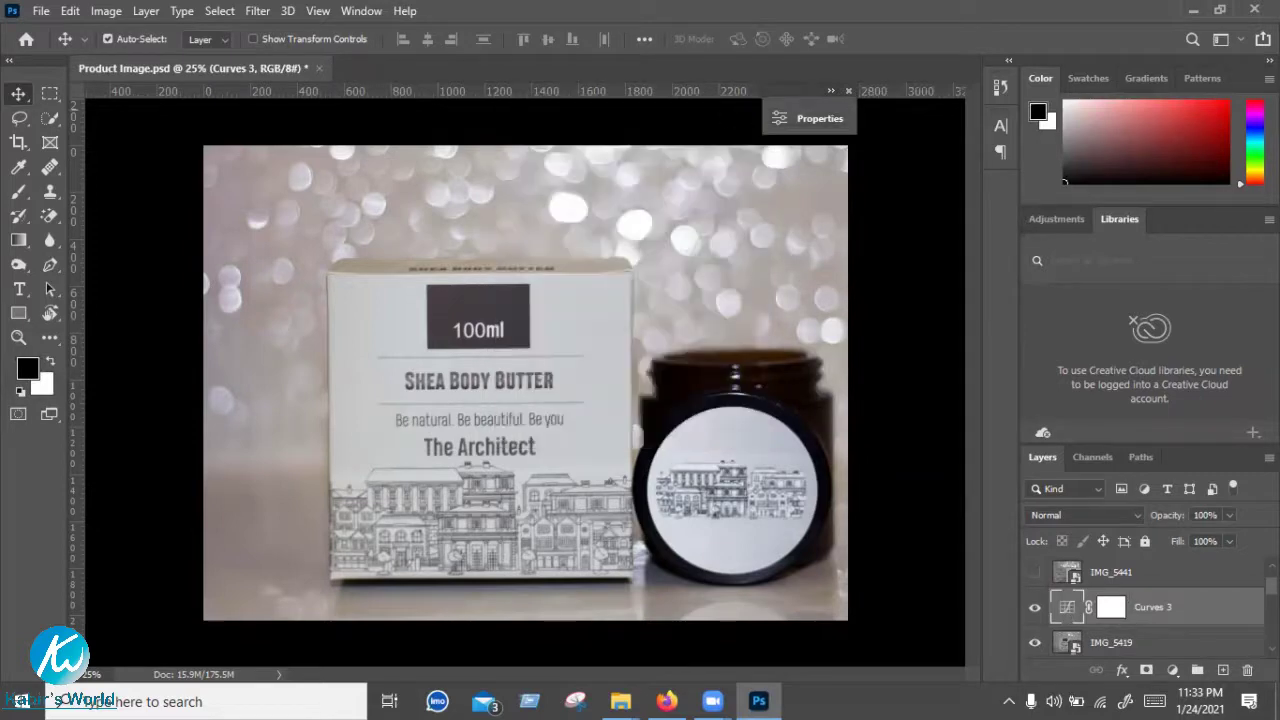
pyautogui.click(1035, 609)
pyautogui.click(1035, 609)
pyautogui.click(1035, 609)
pyautogui.click(1035, 609)
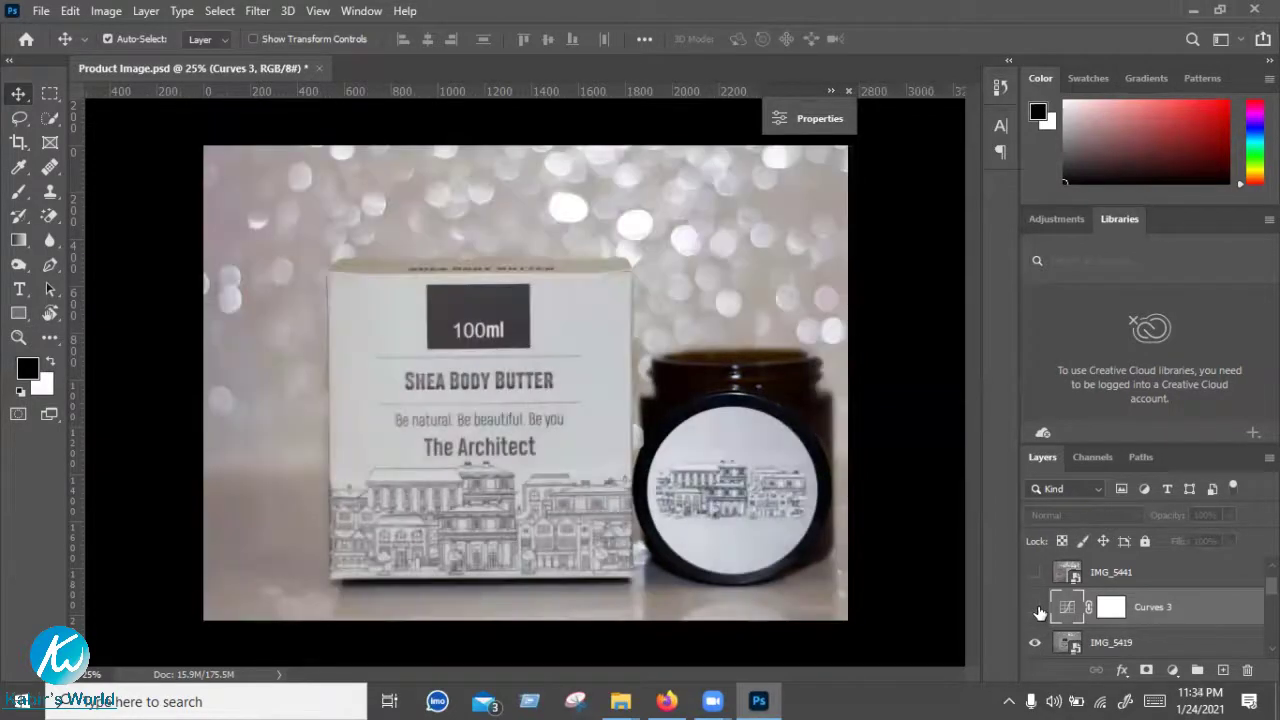
pyautogui.click(1035, 609)
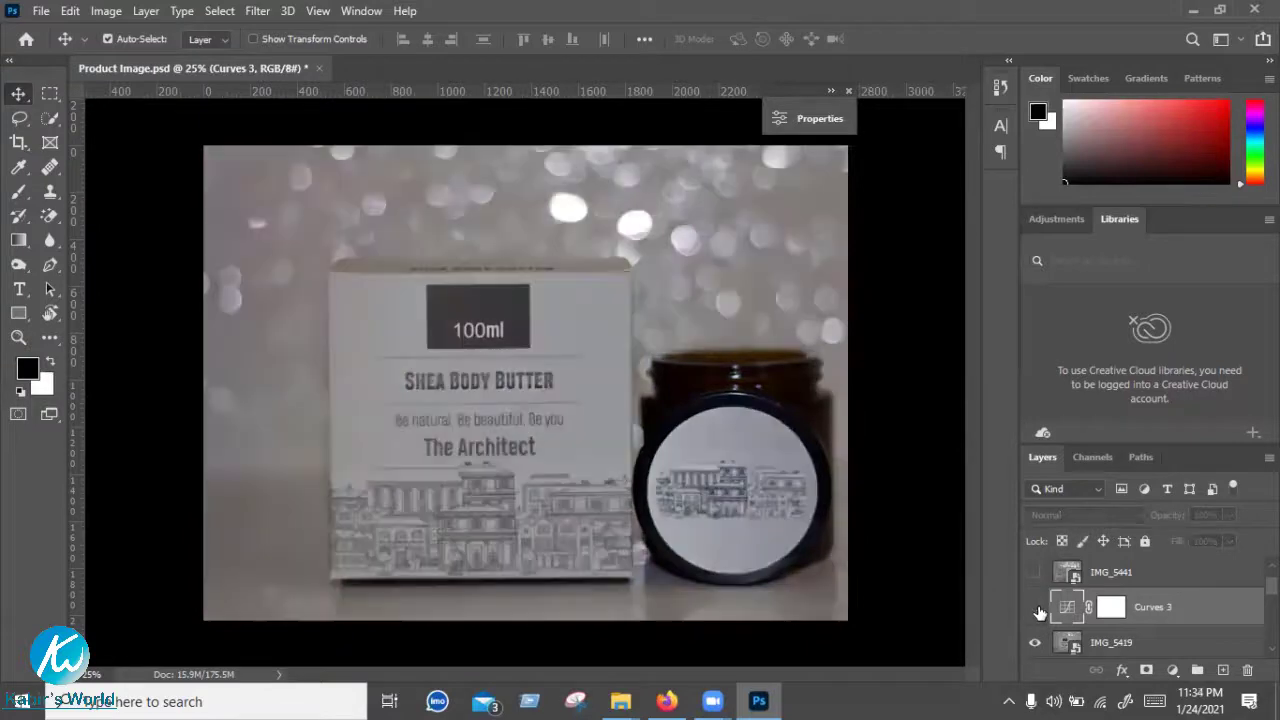
pyautogui.click(1037, 609)
pyautogui.click(1036, 609)
pyautogui.click(1036, 609)
pyautogui.click(1036, 609)
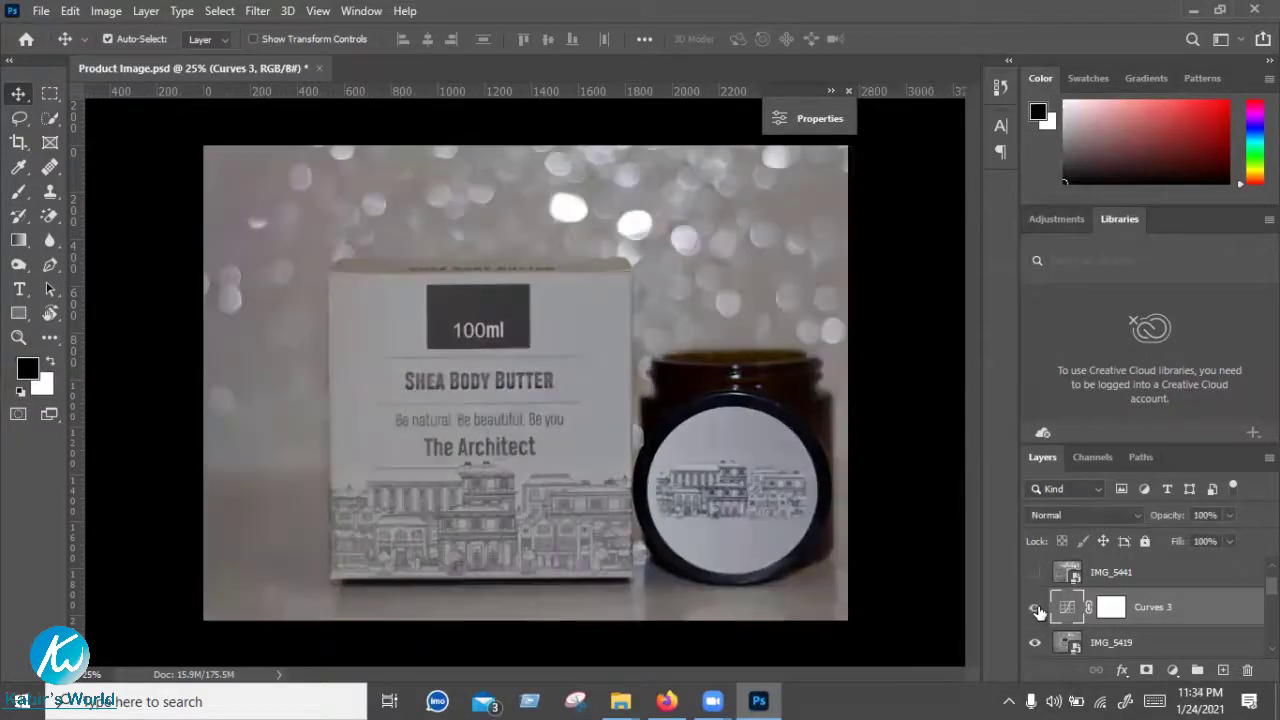
pyautogui.click(1036, 609)
pyautogui.click(1037, 609)
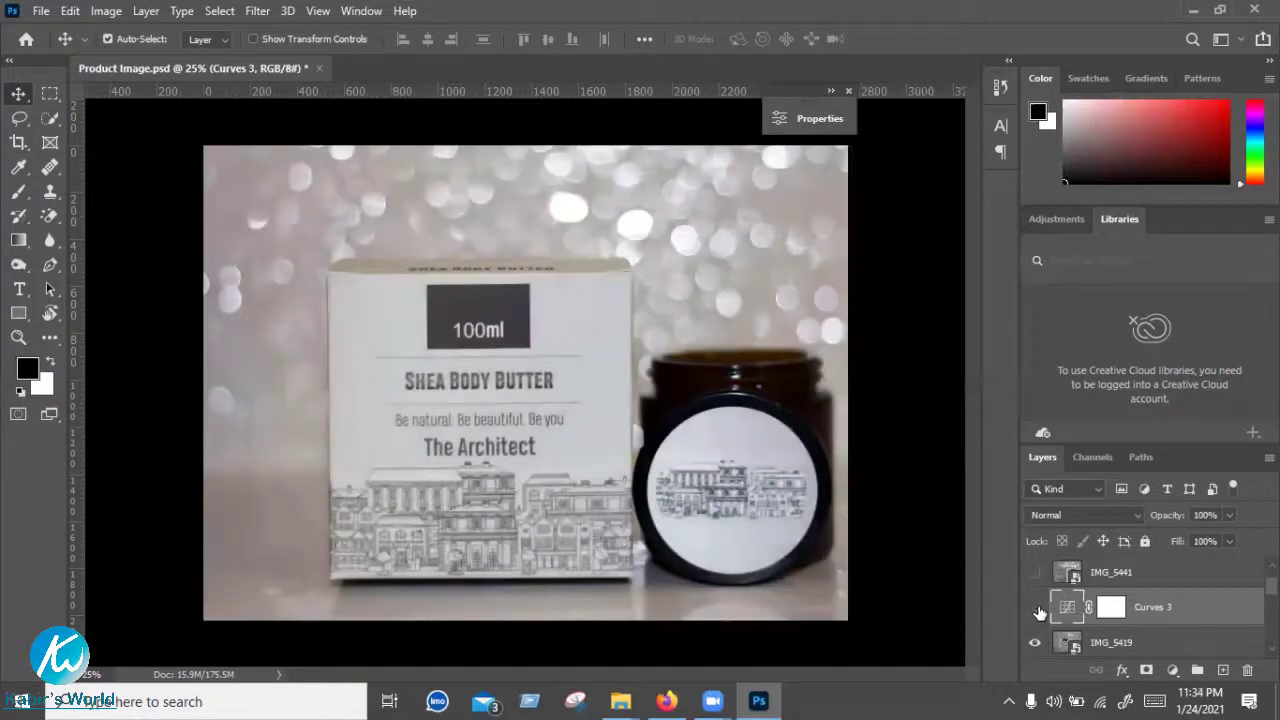
pyautogui.click(1036, 609)
pyautogui.click(1036, 609)
pyautogui.click(1036, 609)
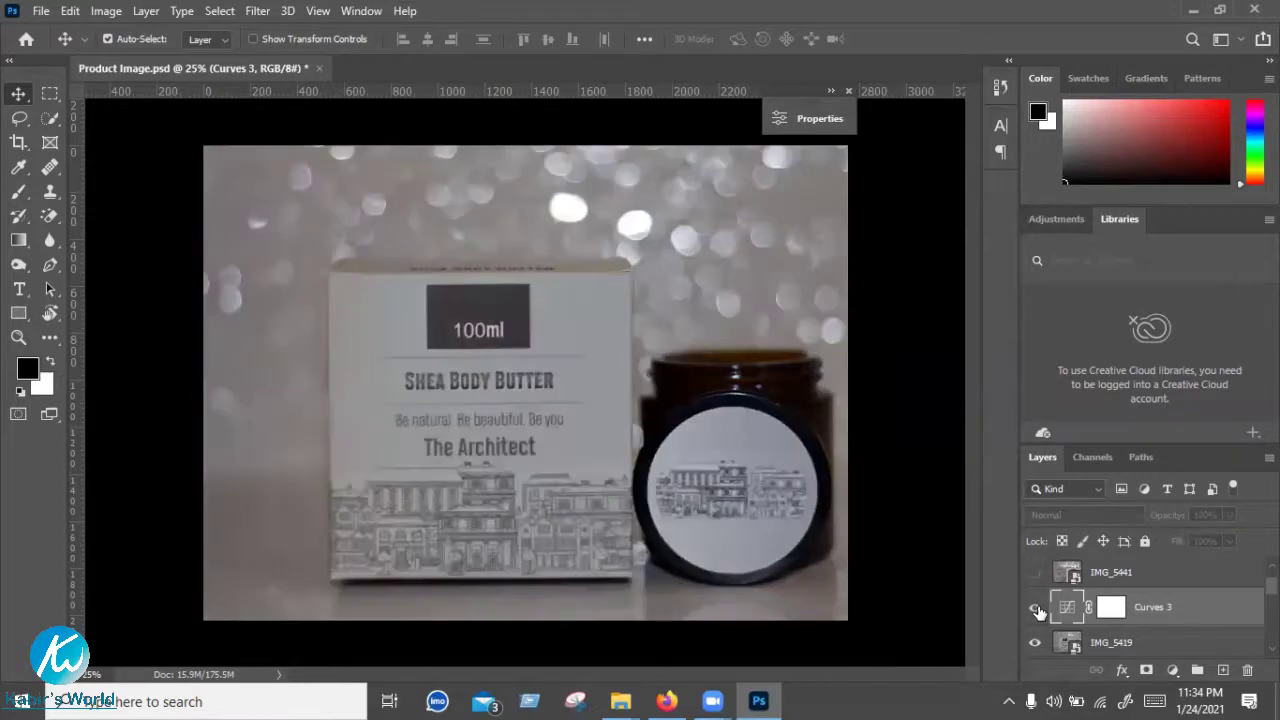
pyautogui.click(1036, 609)
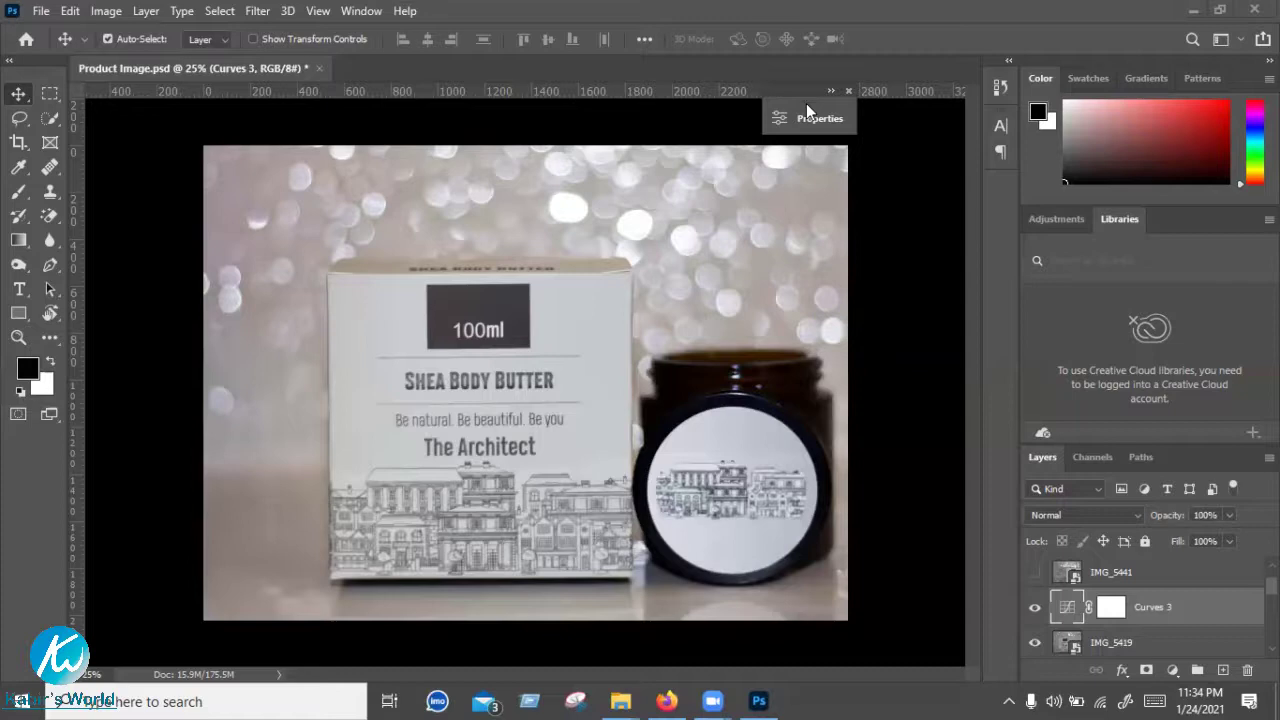
# Move the floating Properties panel toward the right dock and minimise Photoshop to show the Luke Orders folder
pyautogui.moveTo(799, 86); pyautogui.dragTo(801, 84)
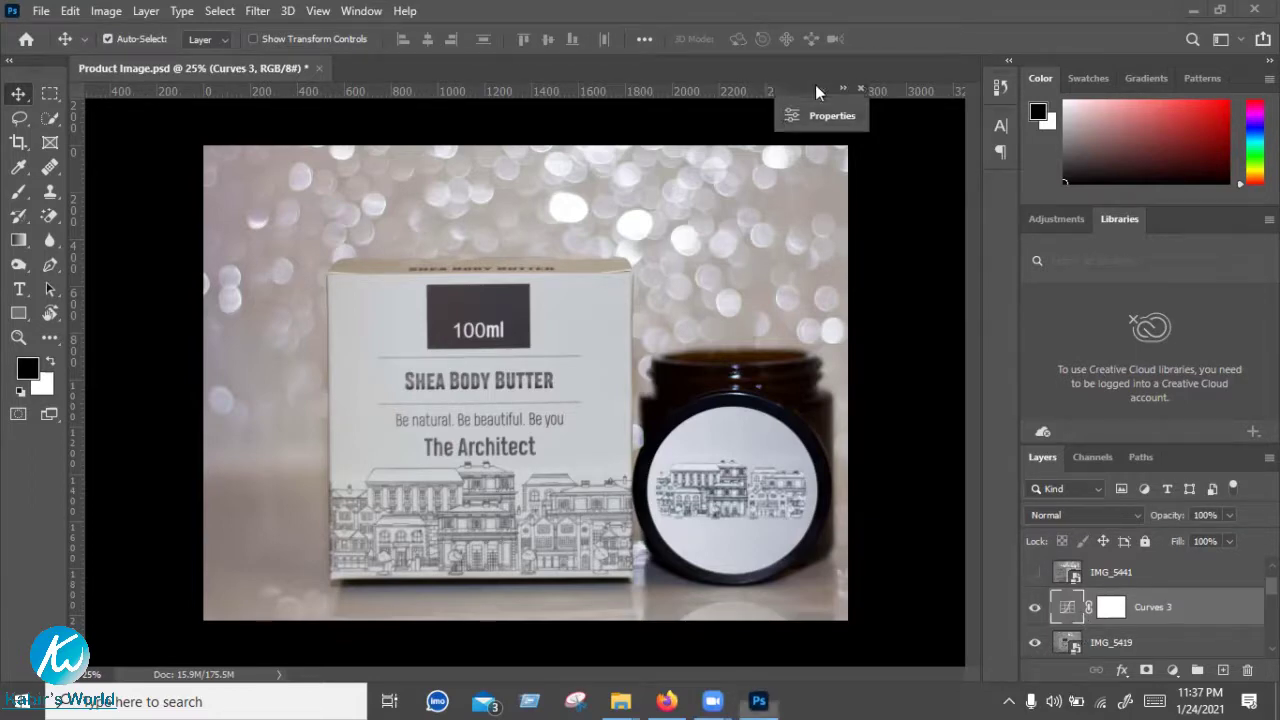
pyautogui.moveTo(815, 84); pyautogui.dragTo(903, 94)
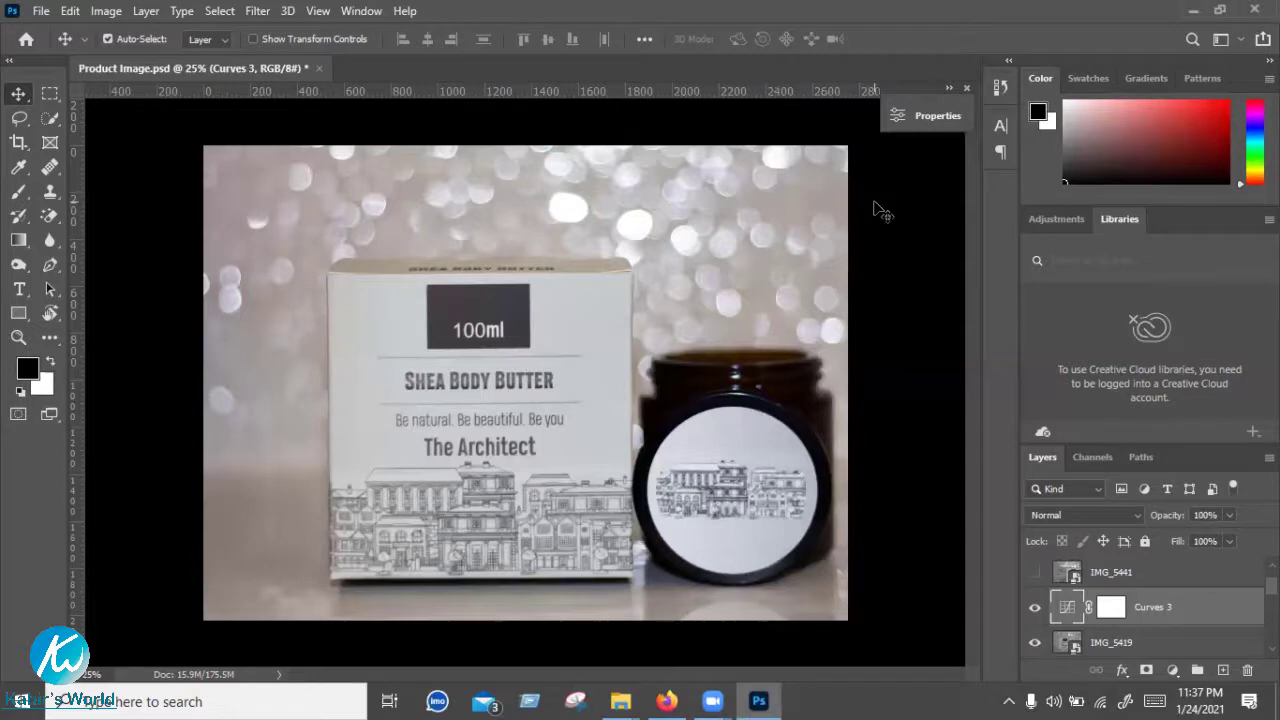
pyautogui.click(1193, 10)
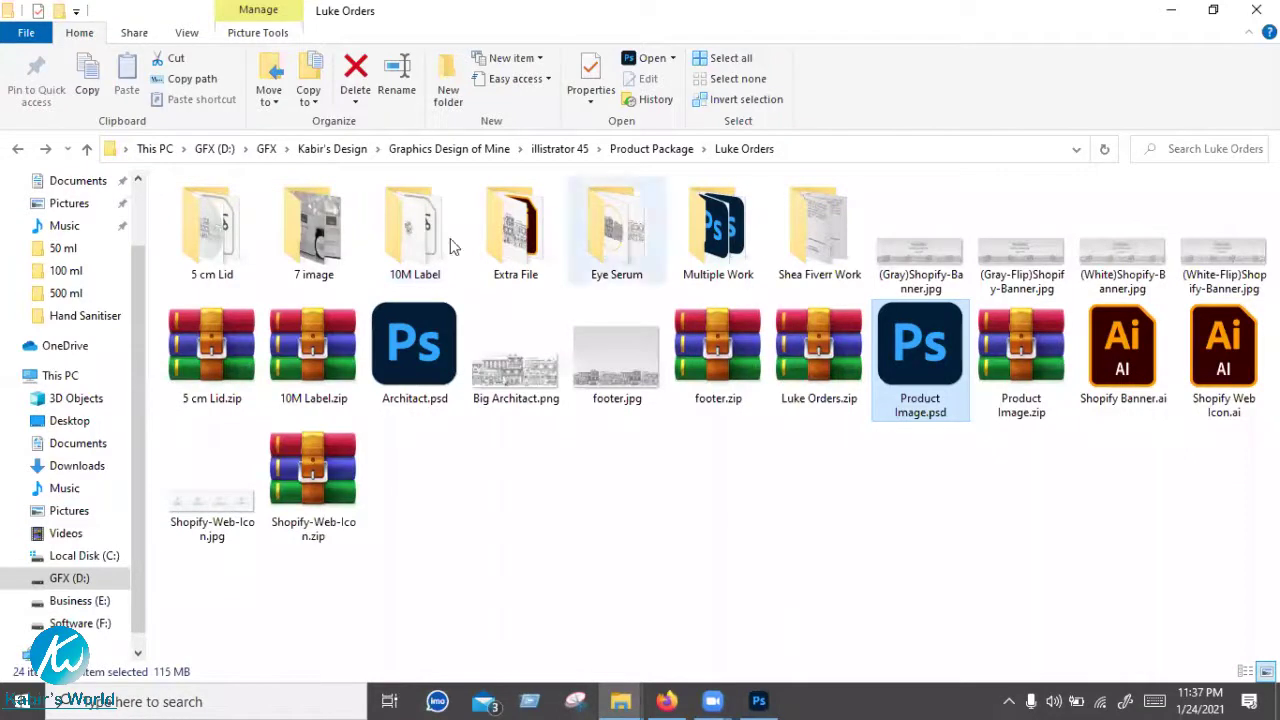
# Drag footer.jpg from File Explorer back to the Photoshop document
pyautogui.click(618, 392)
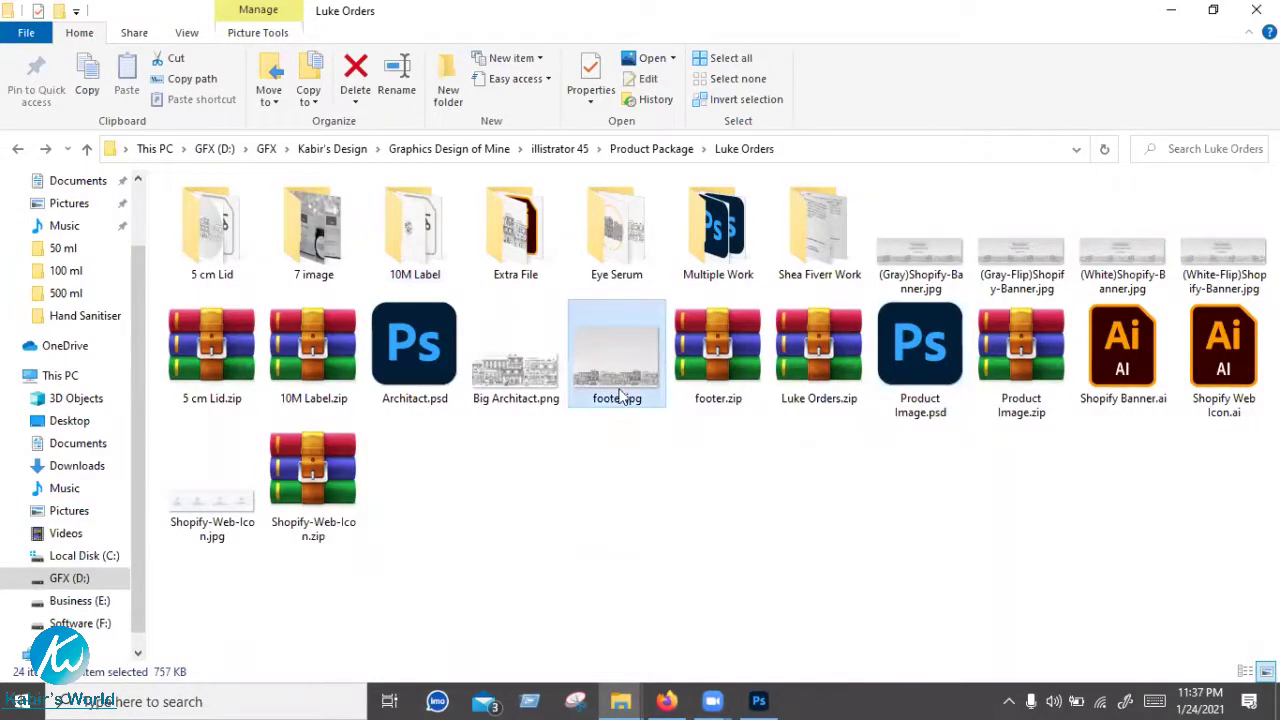
pyautogui.moveTo(758, 701)
pyautogui.click(762, 699)
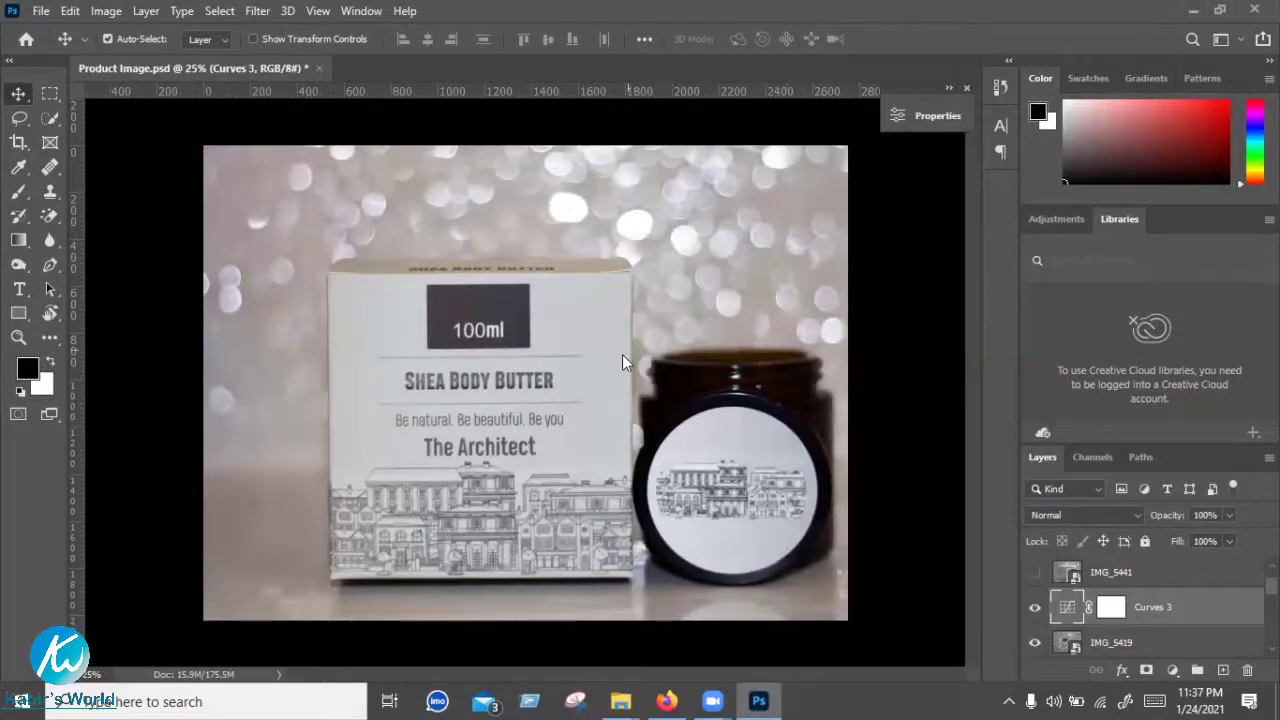
# Place footer.jpg in Product Image.psd and move its layer below IMG_5419
pyautogui.moveTo(613, 355); pyautogui.dragTo(611, 354)
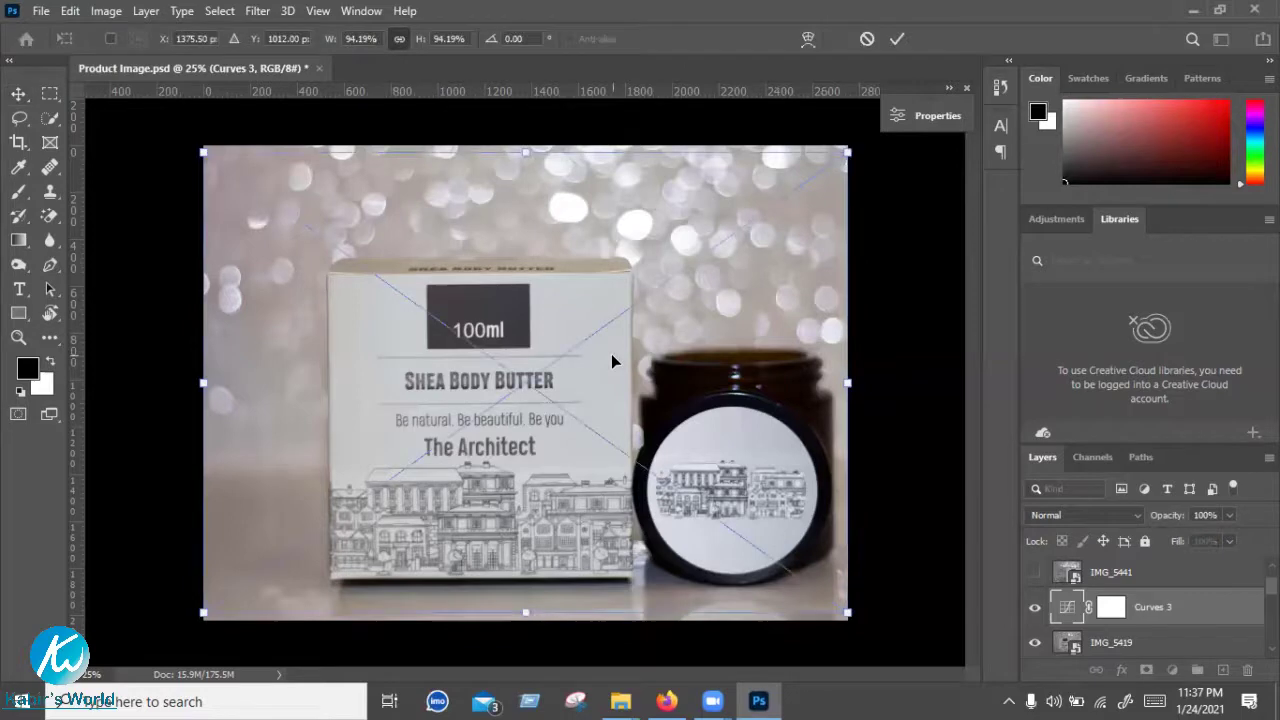
pyautogui.press('Return')
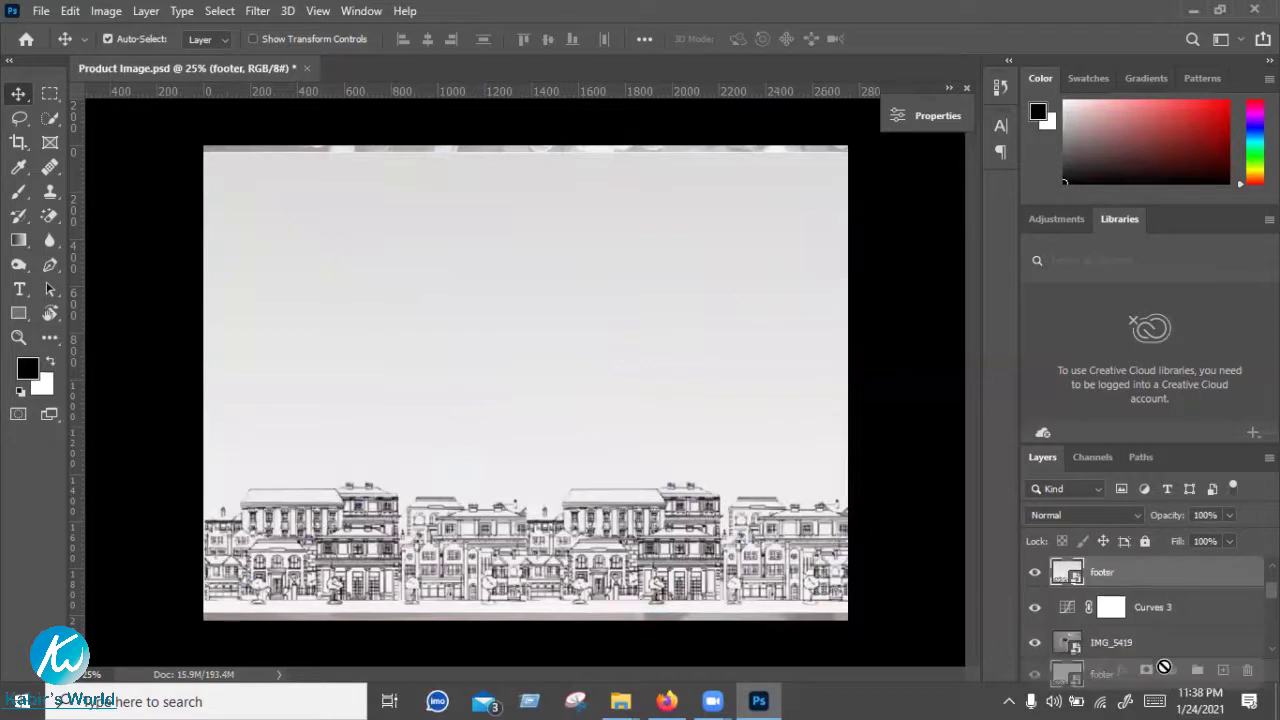
pyautogui.moveTo(1168, 670); pyautogui.dragTo(1050, 622)
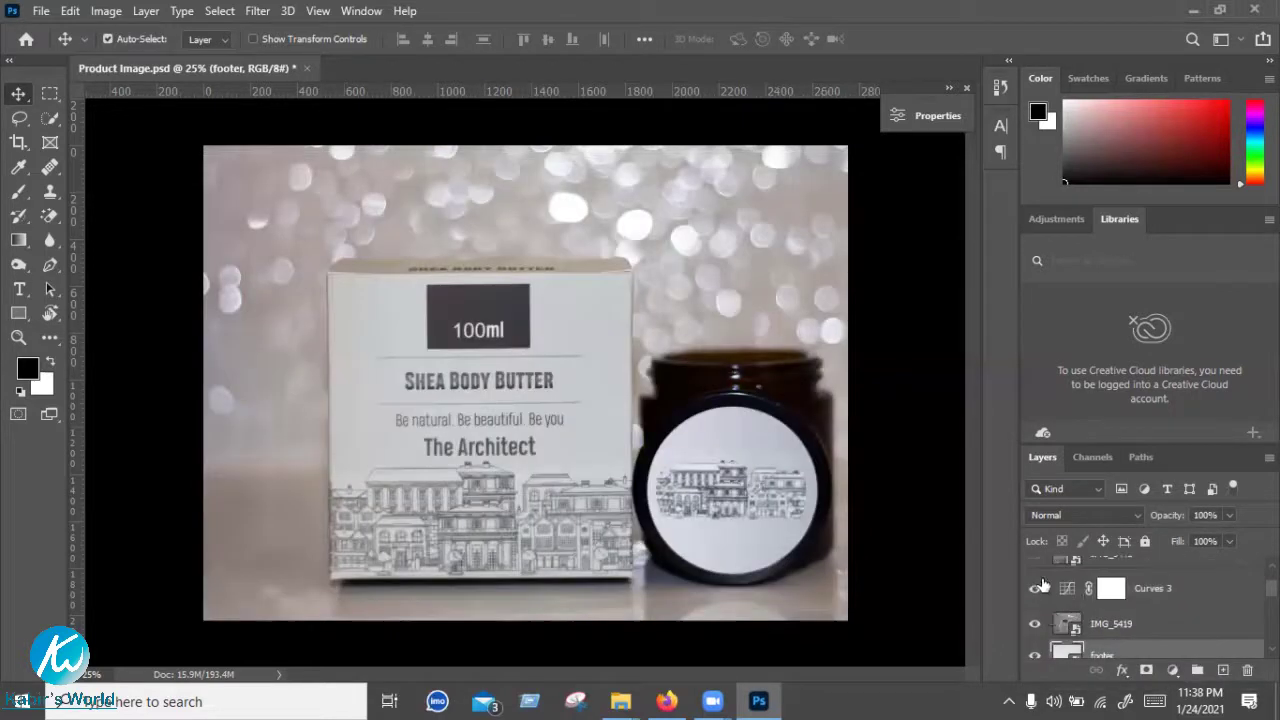
# Hide the Curves 3 and footer layers, then select the IMG_5419 layer
pyautogui.click(1035, 588)
pyautogui.click(1035, 655)
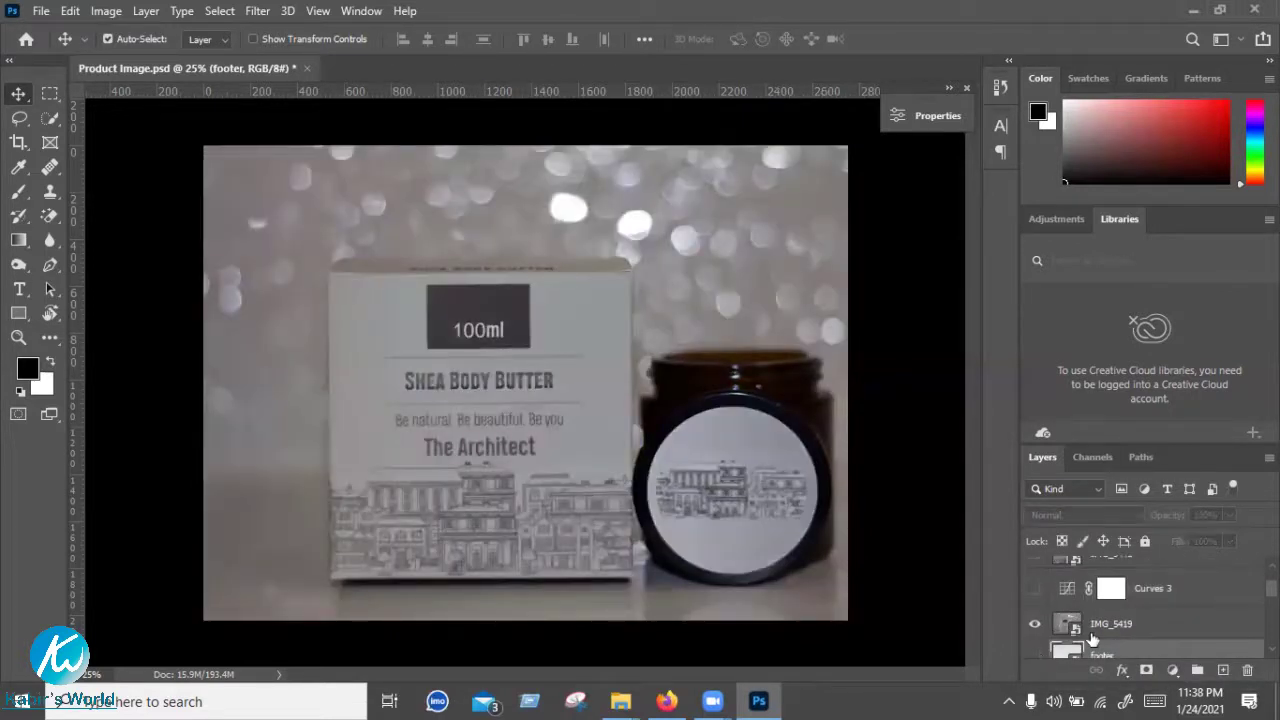
pyautogui.hotkey('alt', ']')
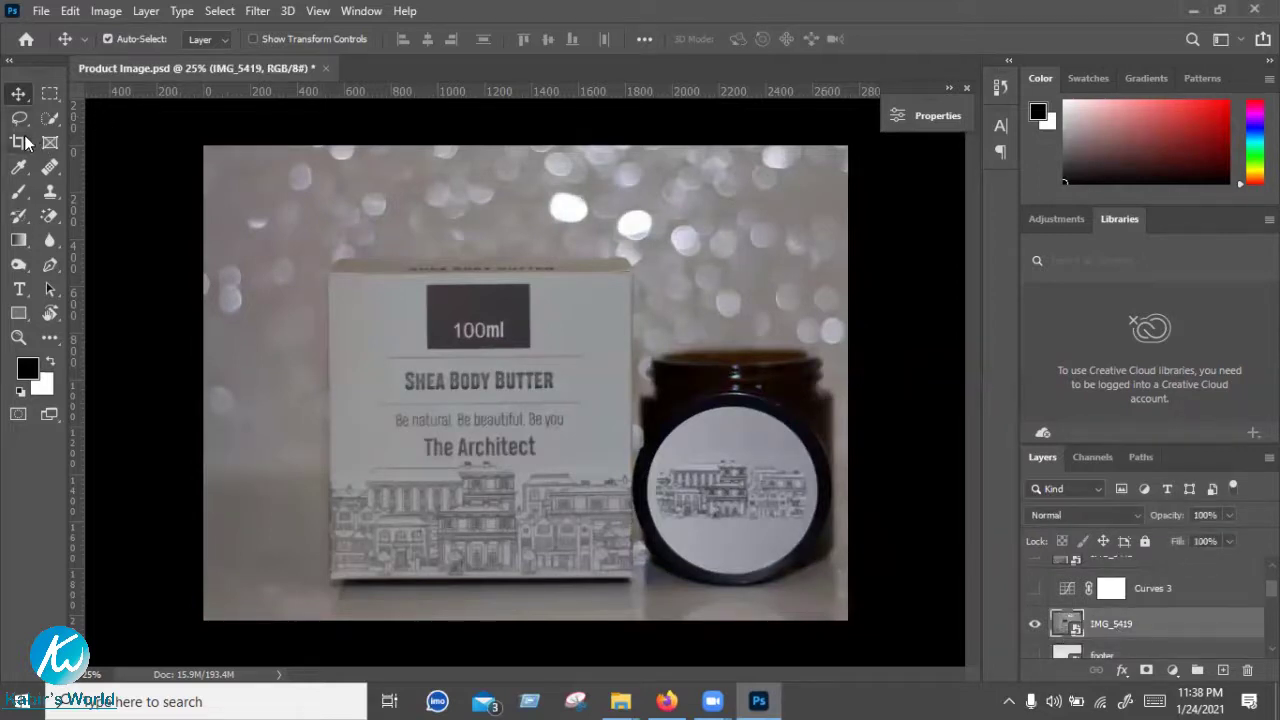
pyautogui.click(19, 145)
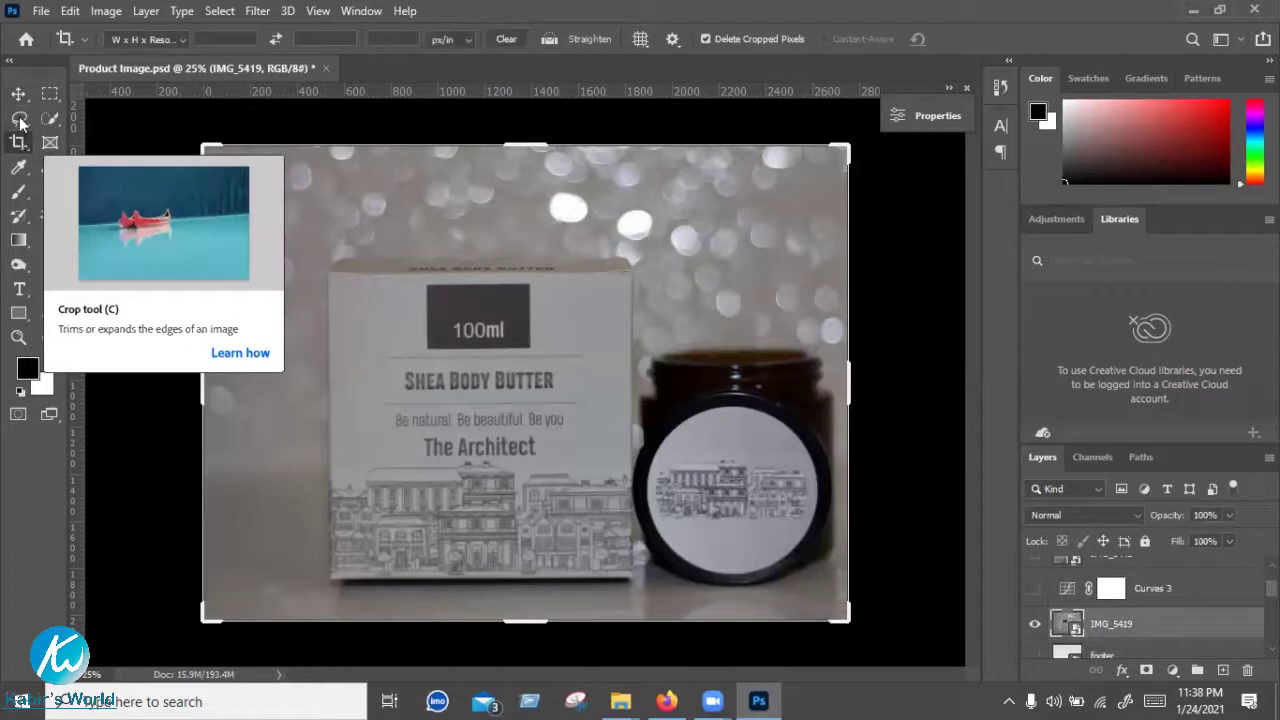
# Outline the Shea Body Butter box's four corners with the Polygonal Lasso
pyautogui.rightClick(20, 122)
pyautogui.click(58, 136)
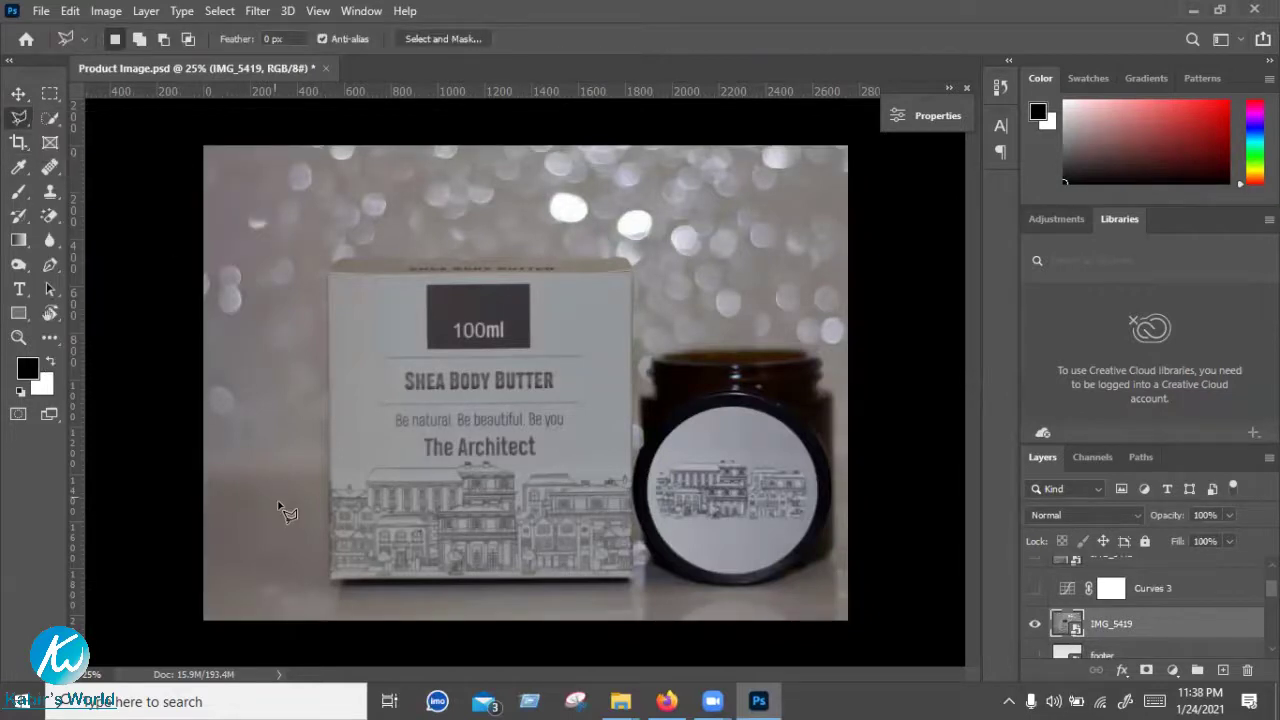
pyautogui.click(332, 582)
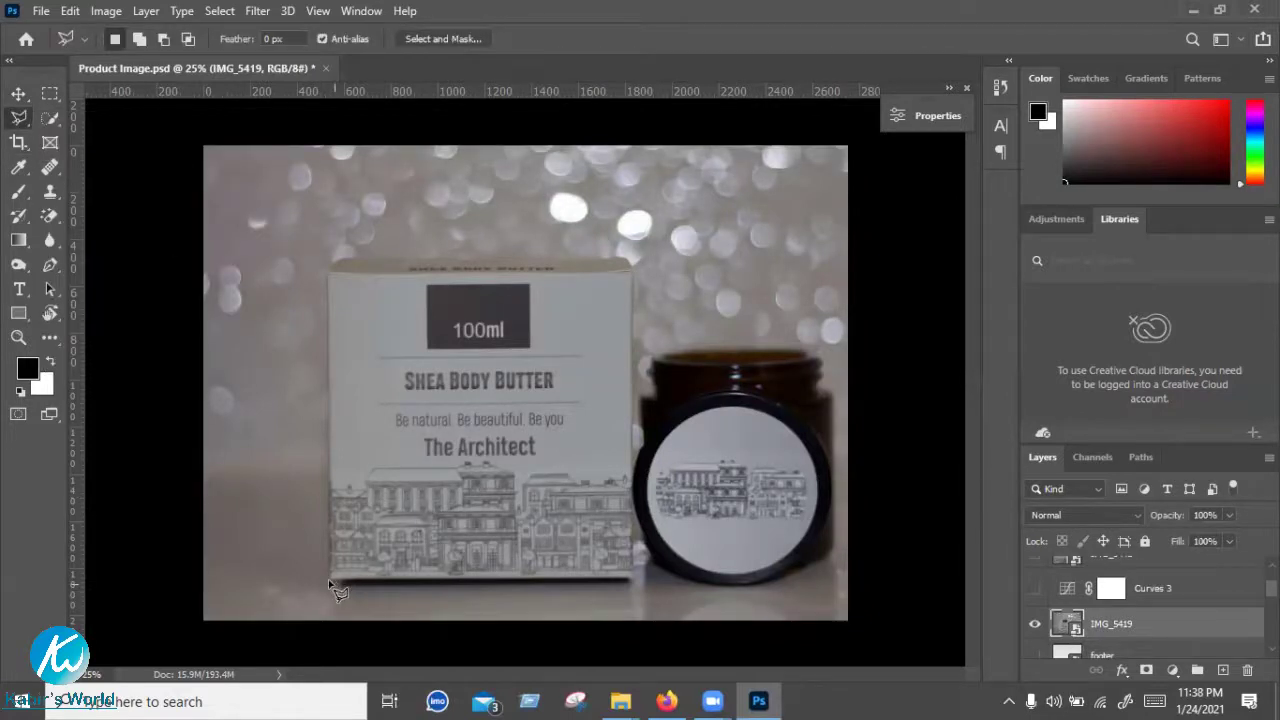
pyautogui.click(327, 276)
pyautogui.click(630, 263)
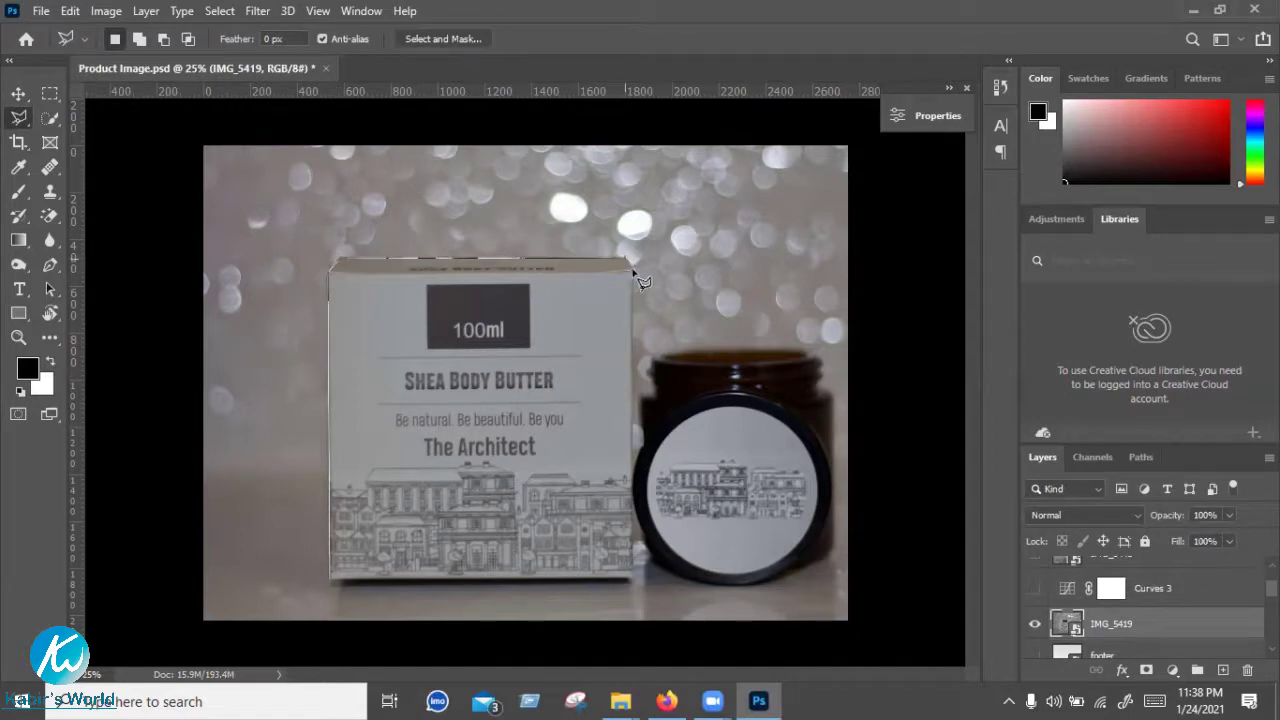
pyautogui.click(633, 579)
pyautogui.click(331, 579)
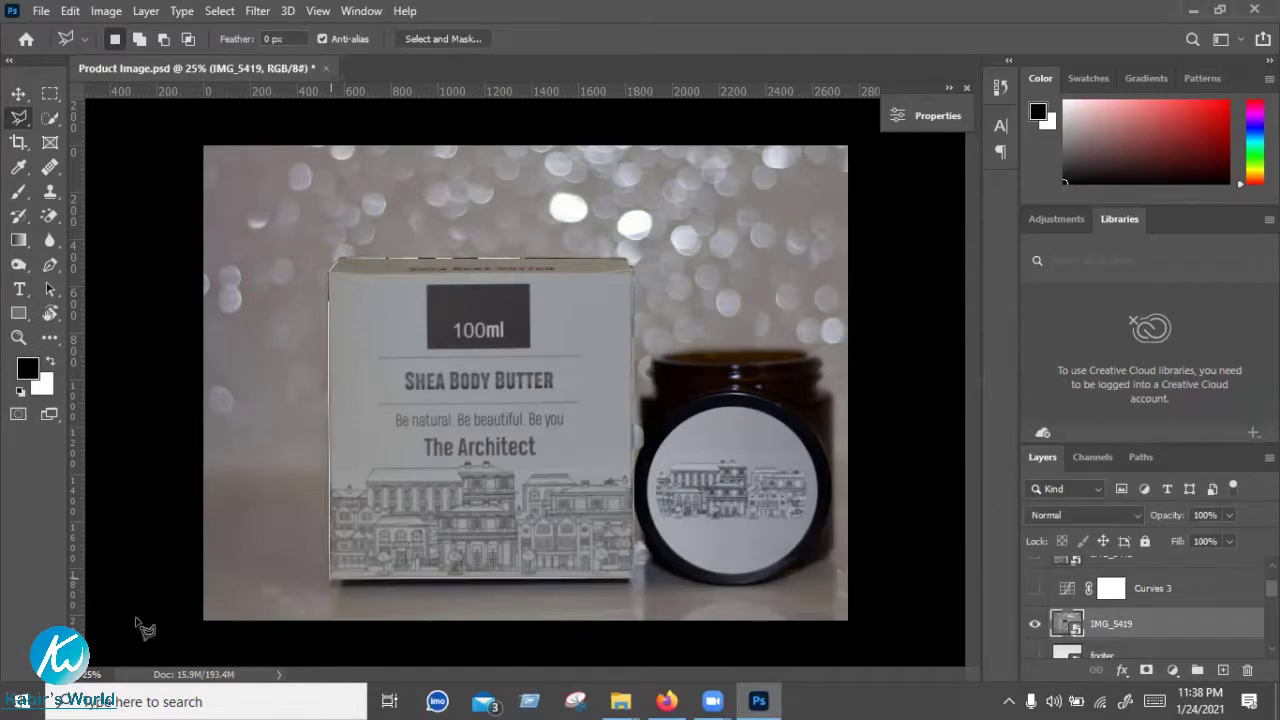
# Copy the selected box onto new Layer 1 and hide the original IMG_5419 photo
pyautogui.press('Return')
pyautogui.hotkey('ctrl', 'shift', 'alt', 'n')
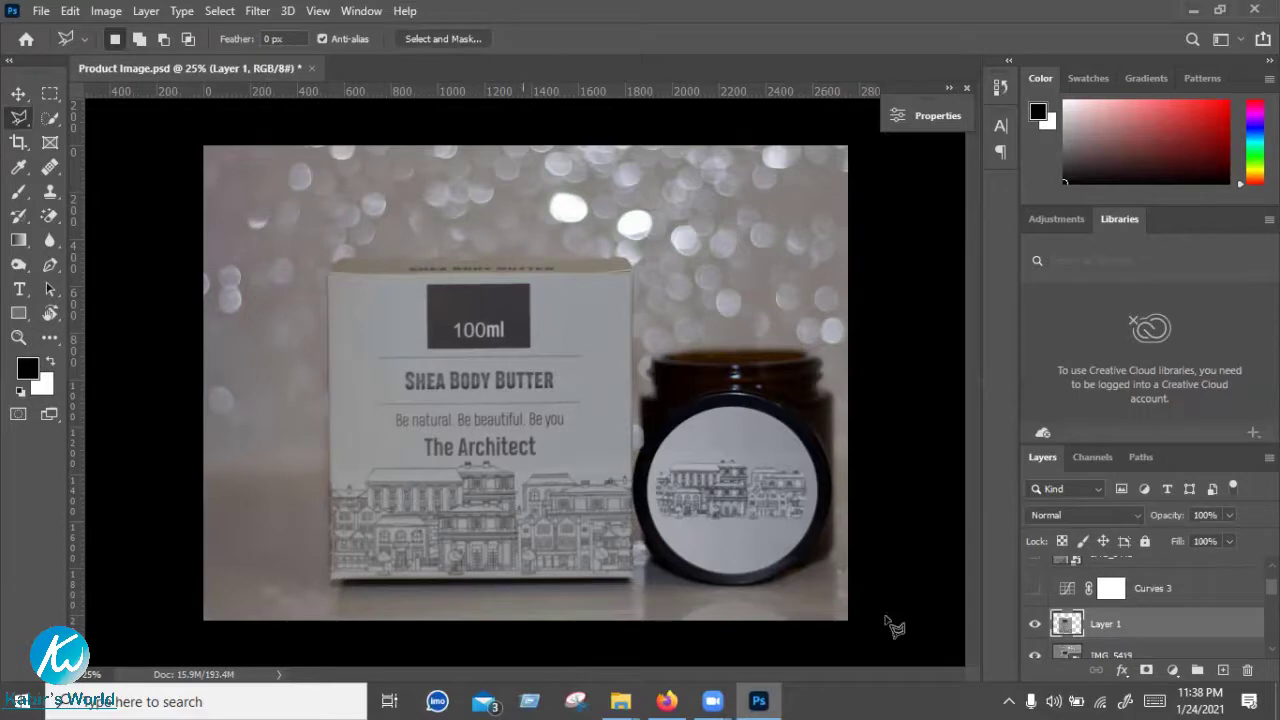
pyautogui.scroll(-1, 1030, 618)
pyautogui.click(1035, 617)
# Show the footer layer and move the box up toward the canvas centre
pyautogui.click(1035, 649)
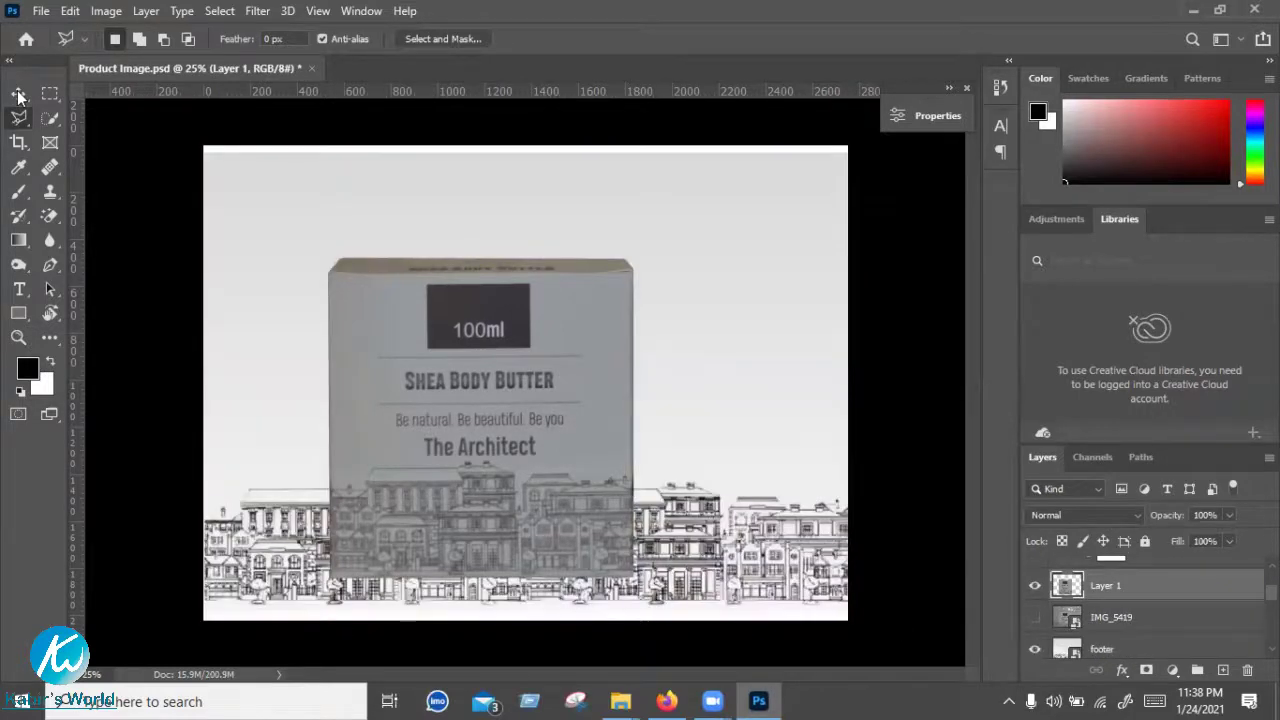
pyautogui.press('v')
pyautogui.moveTo(366, 406); pyautogui.dragTo(497, 304)
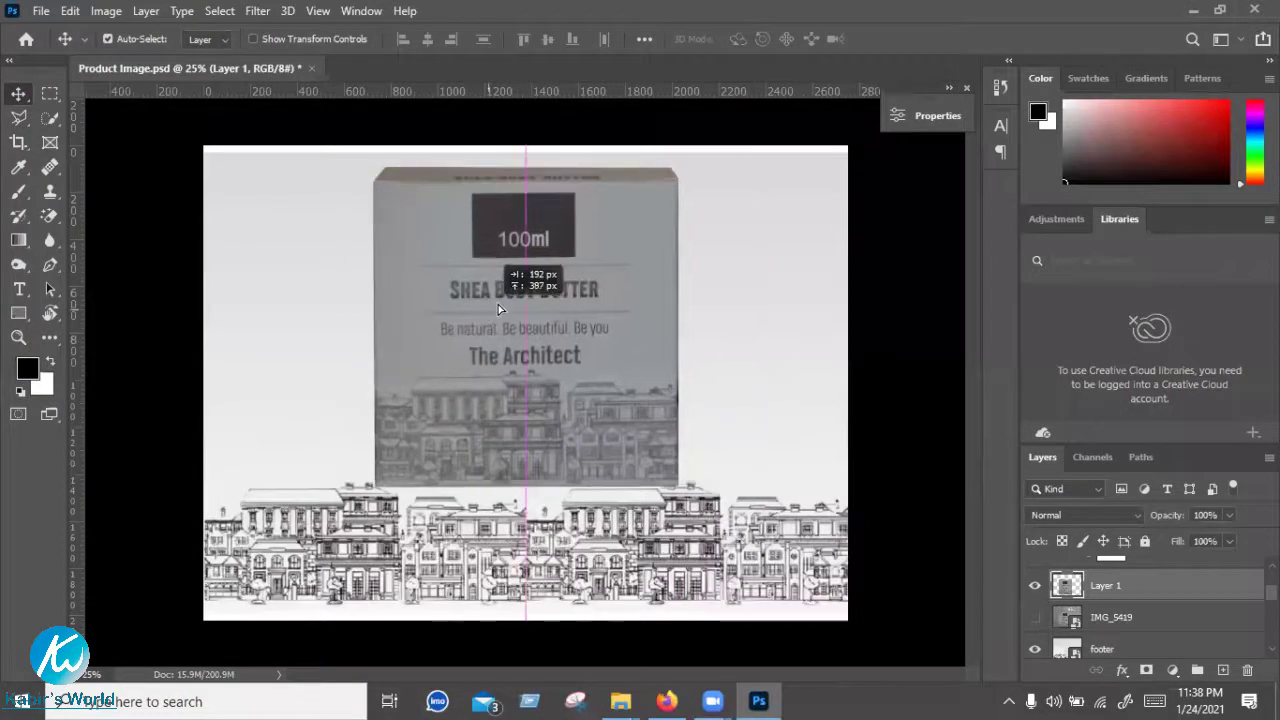
pyautogui.moveTo(627, 213); pyautogui.dragTo(616, 212)
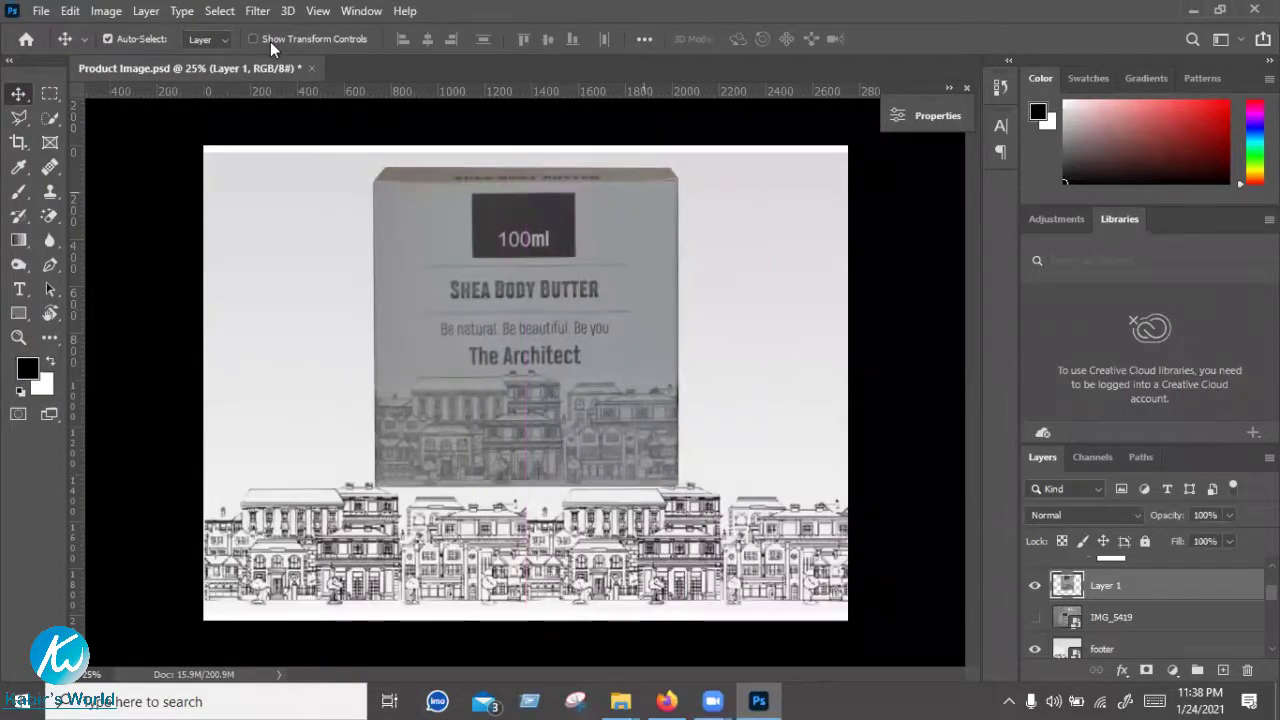
# Scale the box to 79.57%, centred, then nudge the footer artwork up slightly
pyautogui.hotkey('ctrl', 't')
pyautogui.moveTo(677, 168)
pyautogui.mouseDown()
pyautogui.moveTo(618, 232)
pyautogui.moveTo(612, 222)
pyautogui.mouseUp()
pyautogui.moveTo(570, 350); pyautogui.dragTo(581, 344)
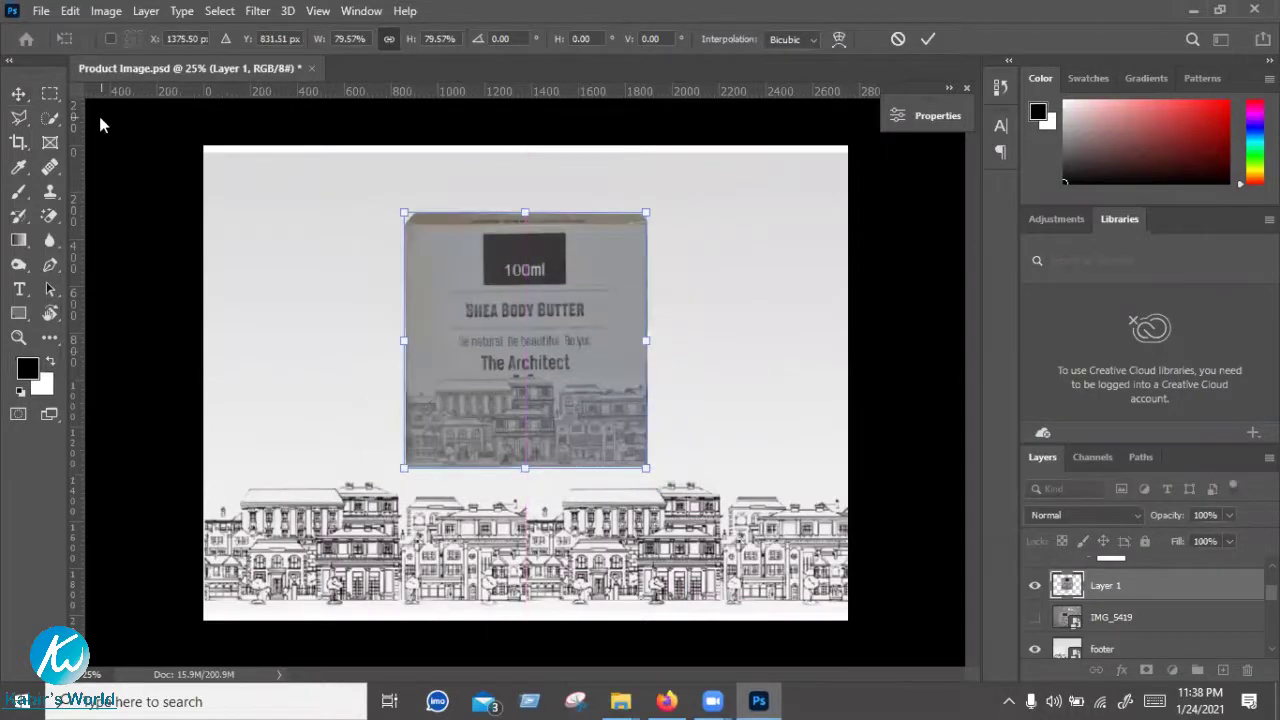
pyautogui.click(16, 95)
pyautogui.moveTo(234, 278); pyautogui.dragTo(150, 225)
pyautogui.click(903, 277)
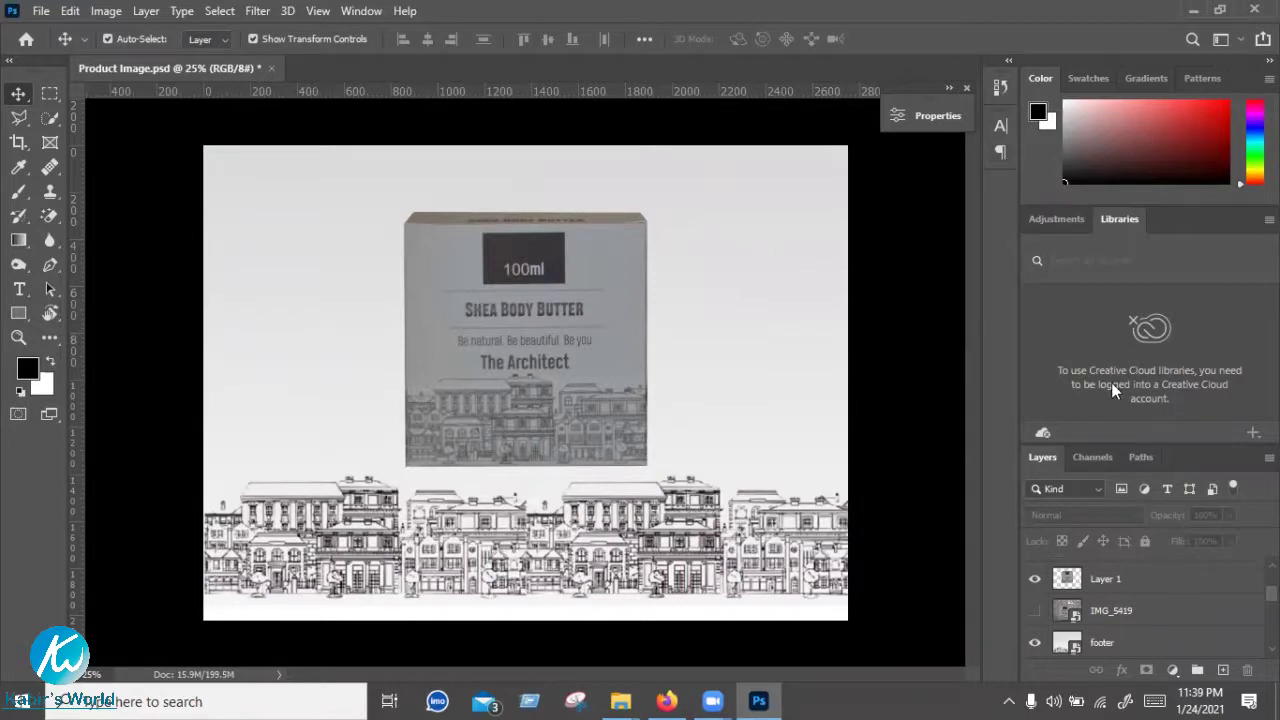
pyautogui.click(965, 89)
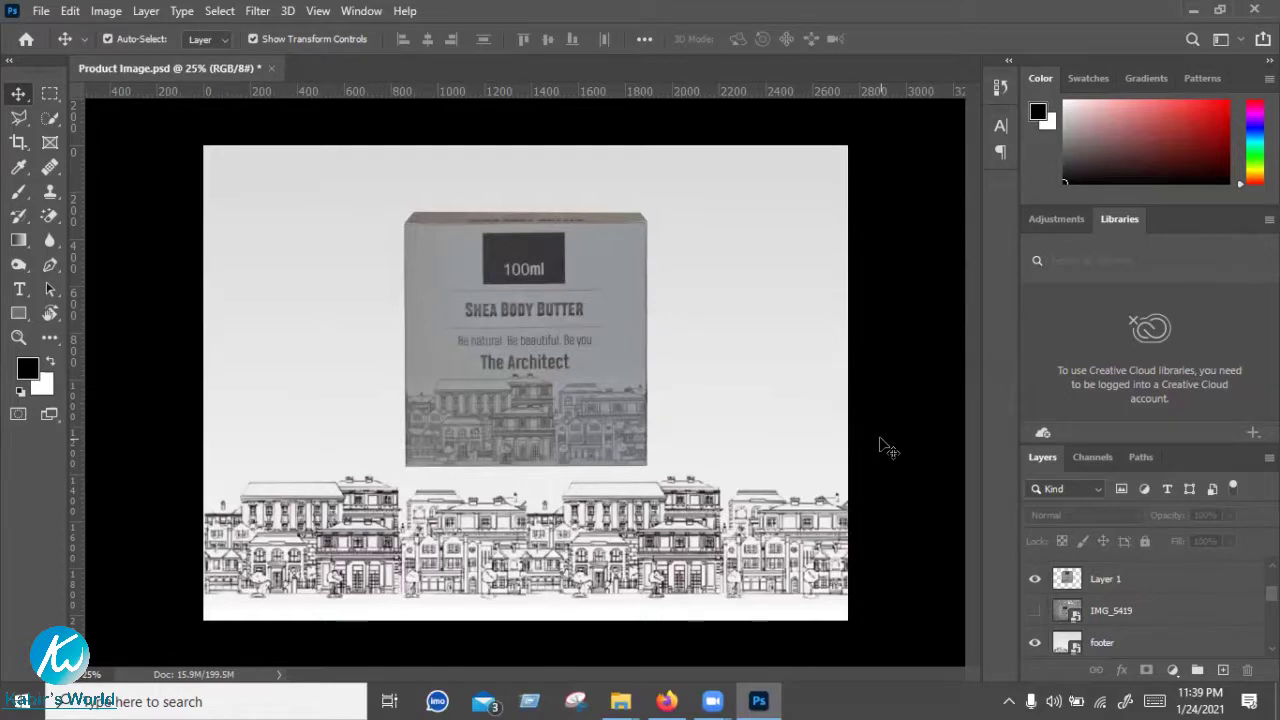
# Toggle Curves 3 on and off to compare, leave it hidden, and select Layer 1
pyautogui.scroll(1, 1060, 580)
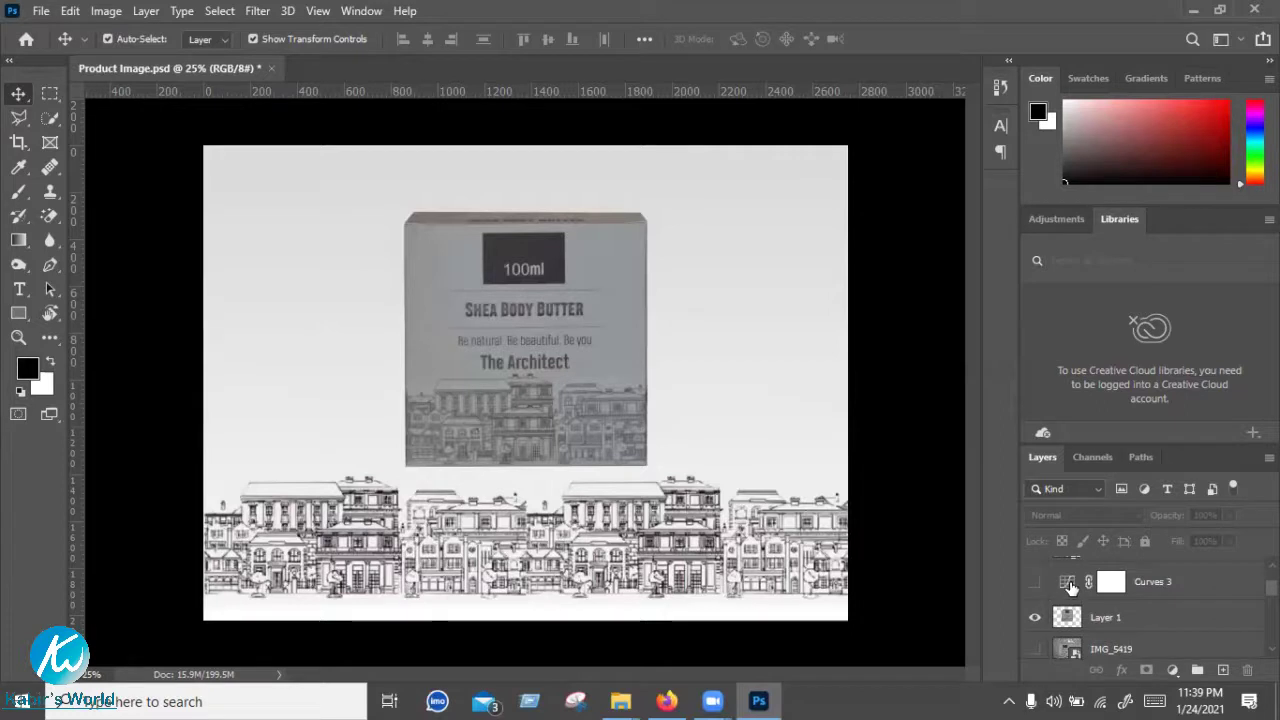
pyautogui.click(1034, 582)
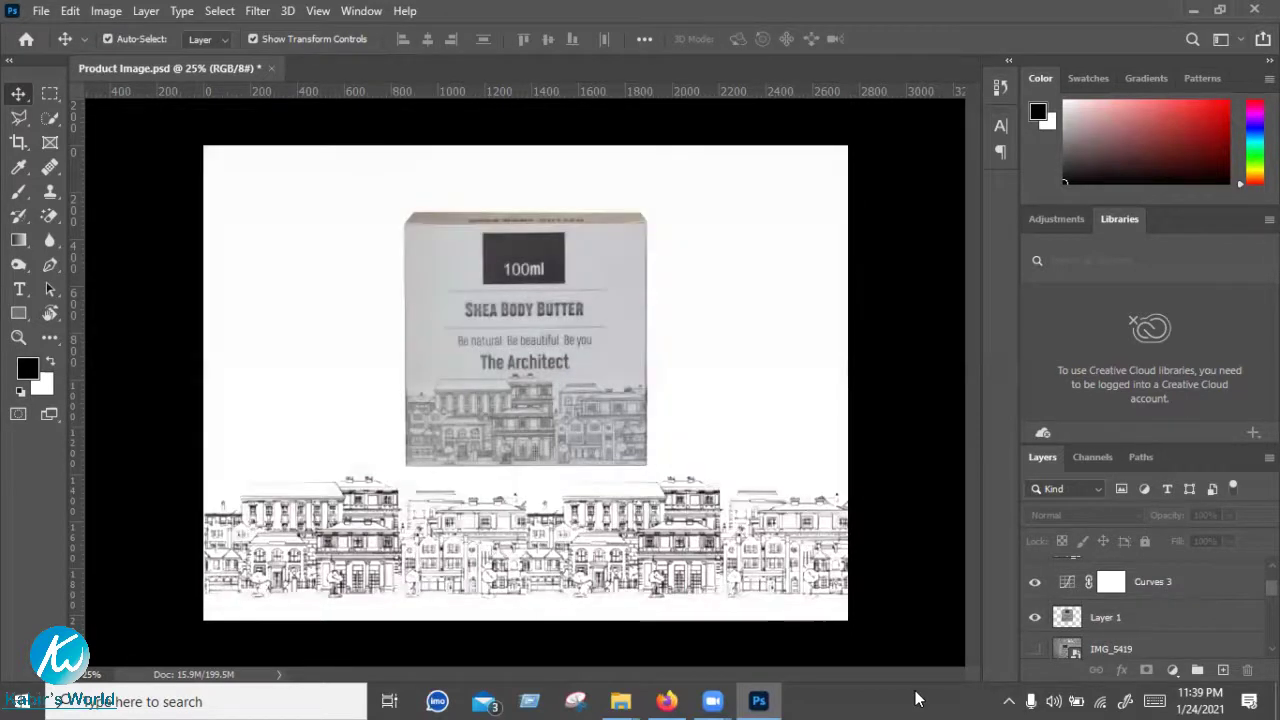
pyautogui.click(1036, 582)
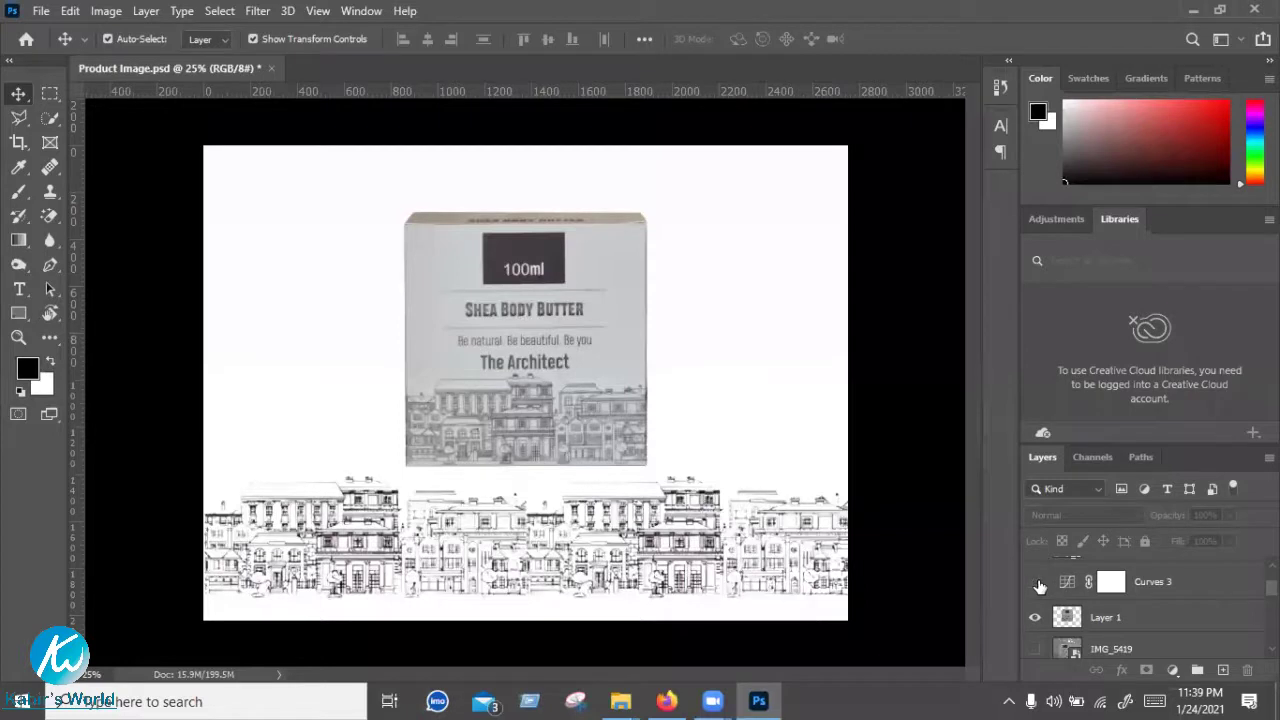
pyautogui.click(1036, 583)
pyautogui.click(1036, 583)
pyautogui.click(1036, 583)
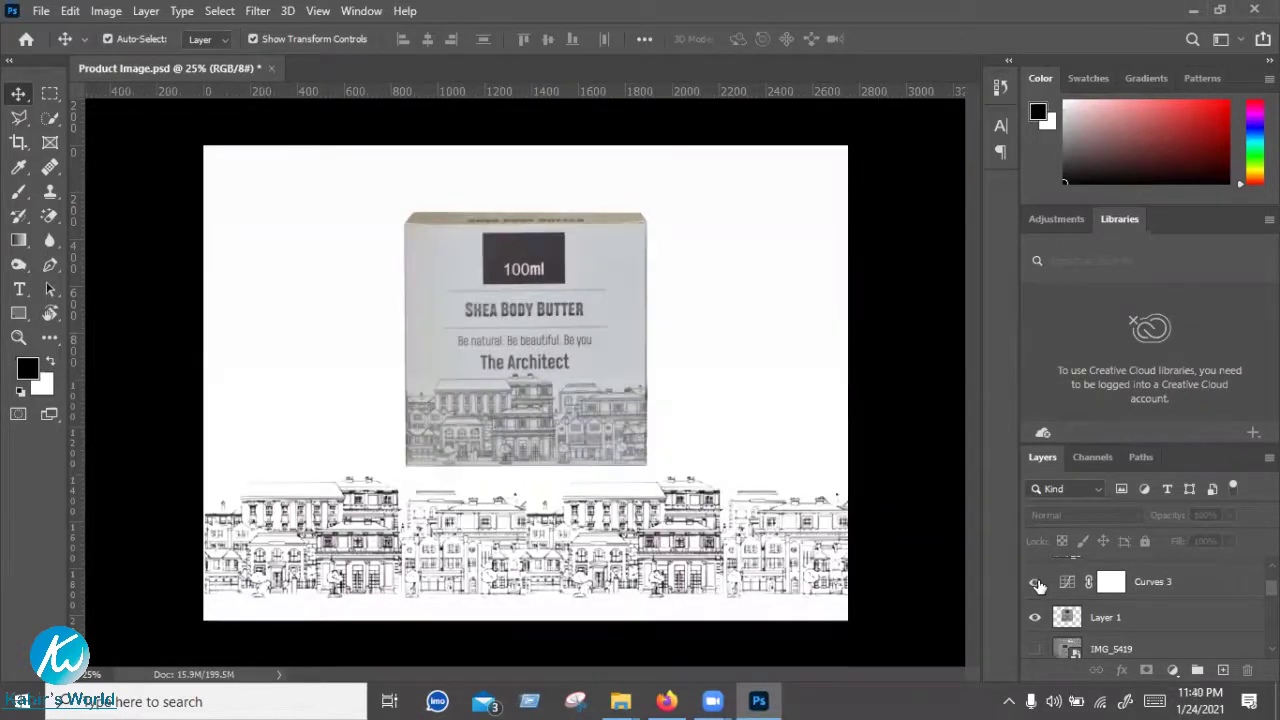
pyautogui.click(1036, 583)
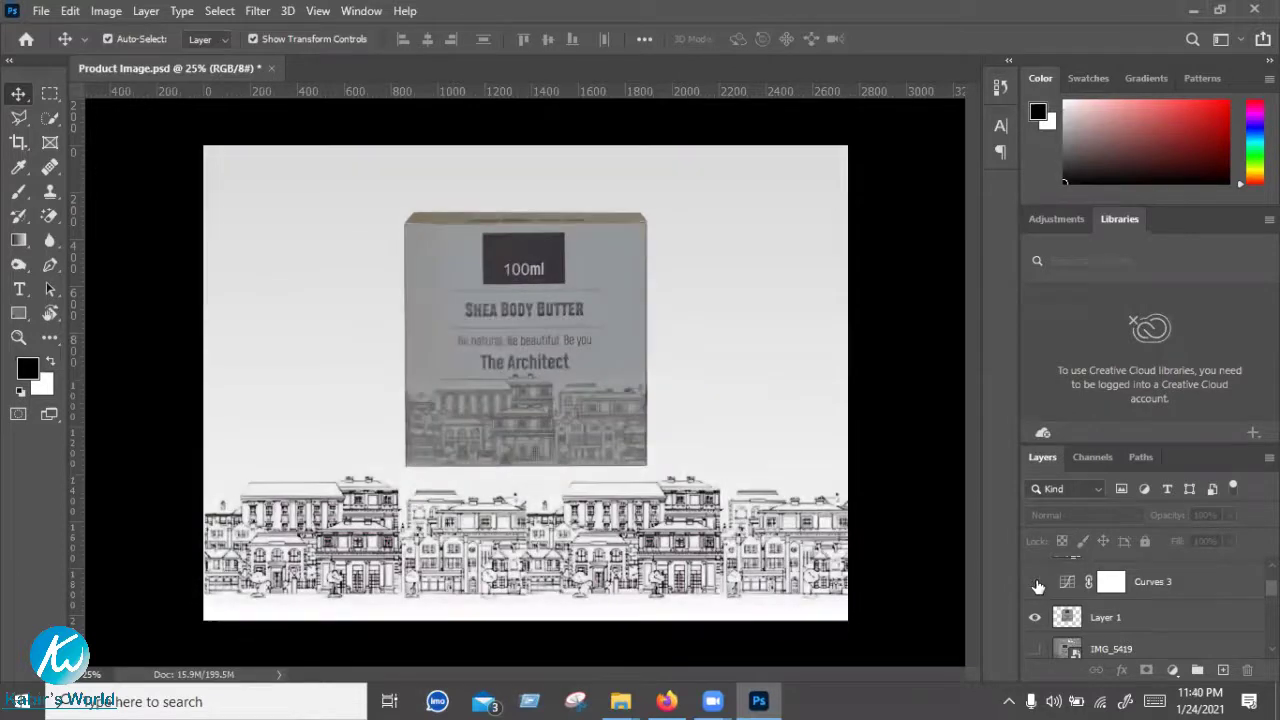
pyautogui.click(1036, 583)
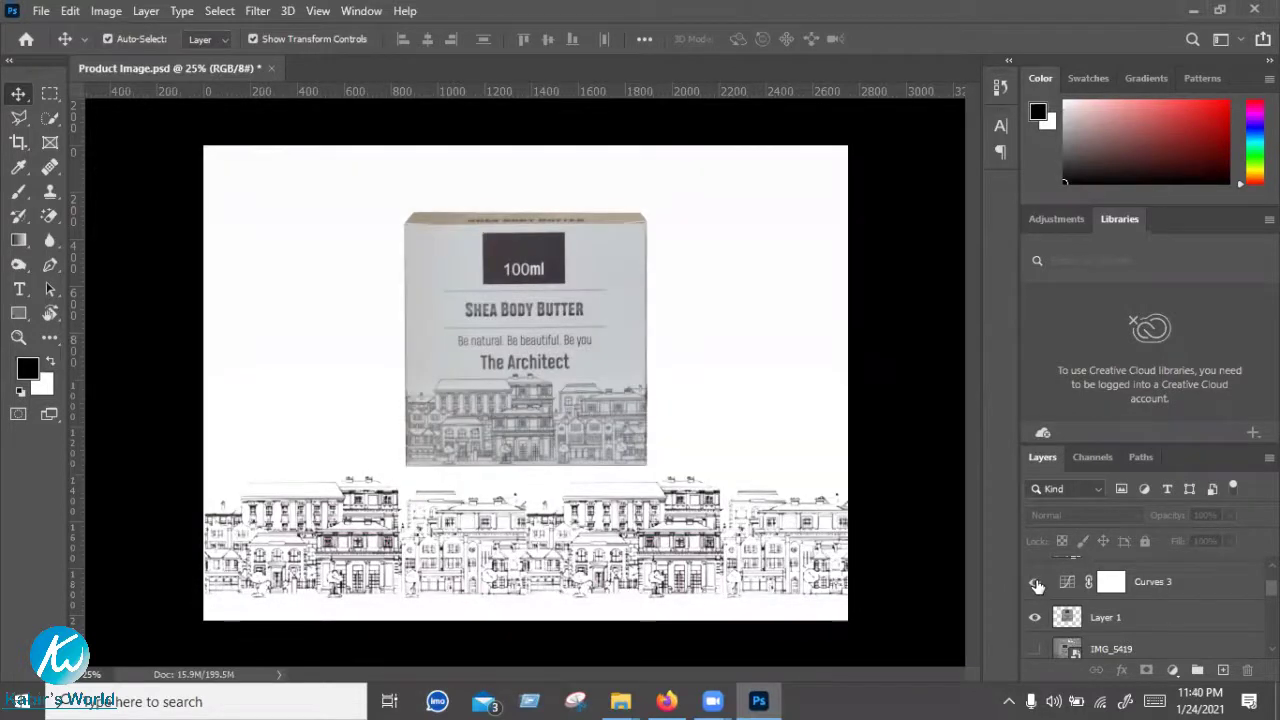
pyautogui.click(1036, 583)
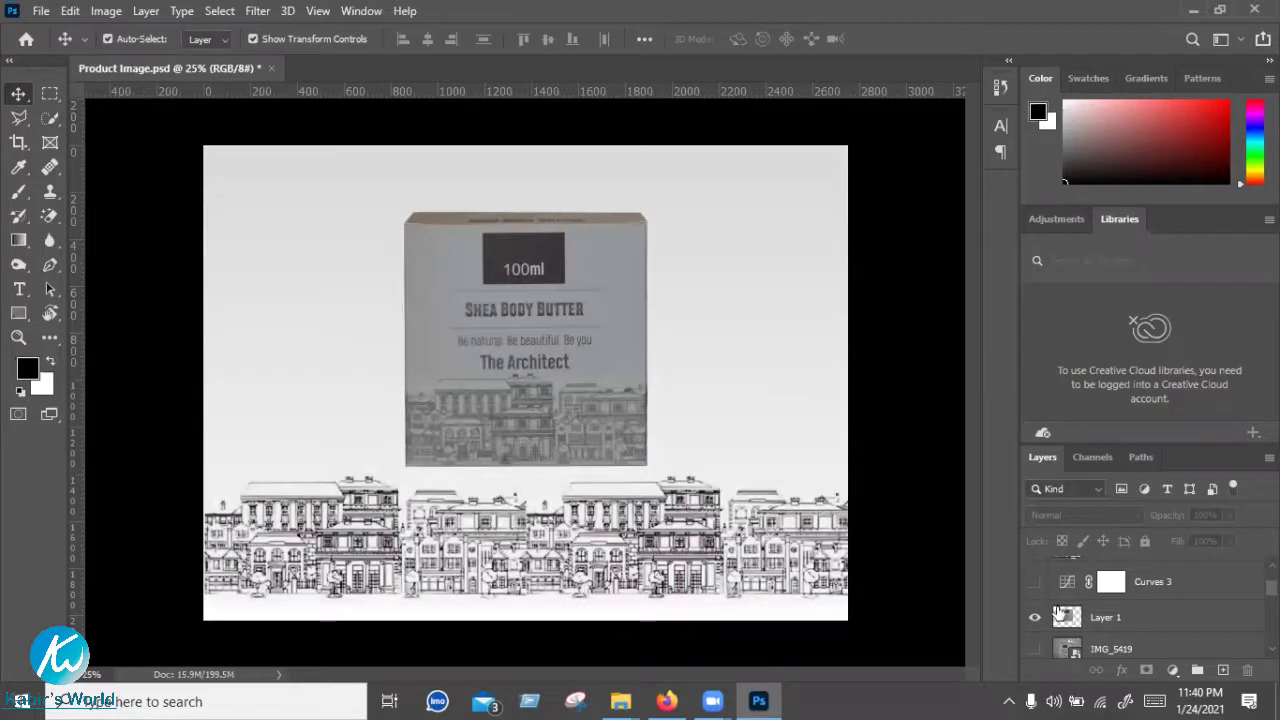
pyautogui.click(1105, 620)
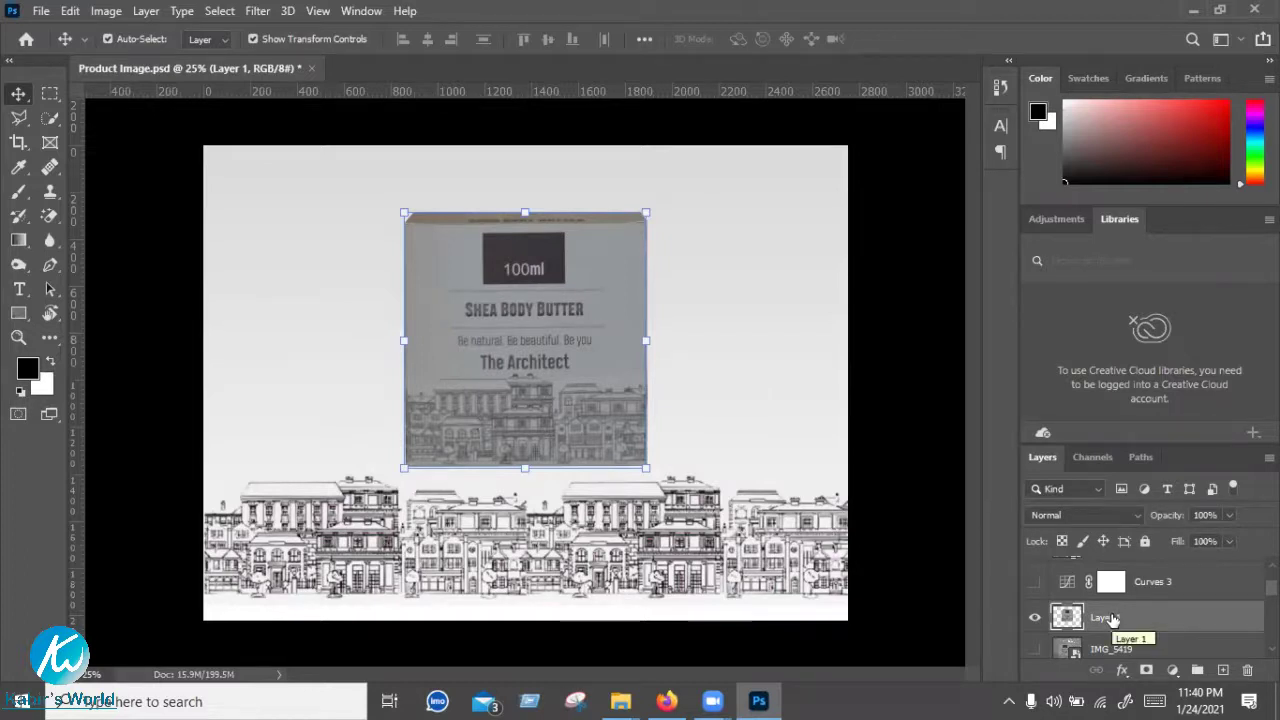
# Show Curves 3 again and clip it to Layer 1 so only the box brightens
pyautogui.click(1036, 585)
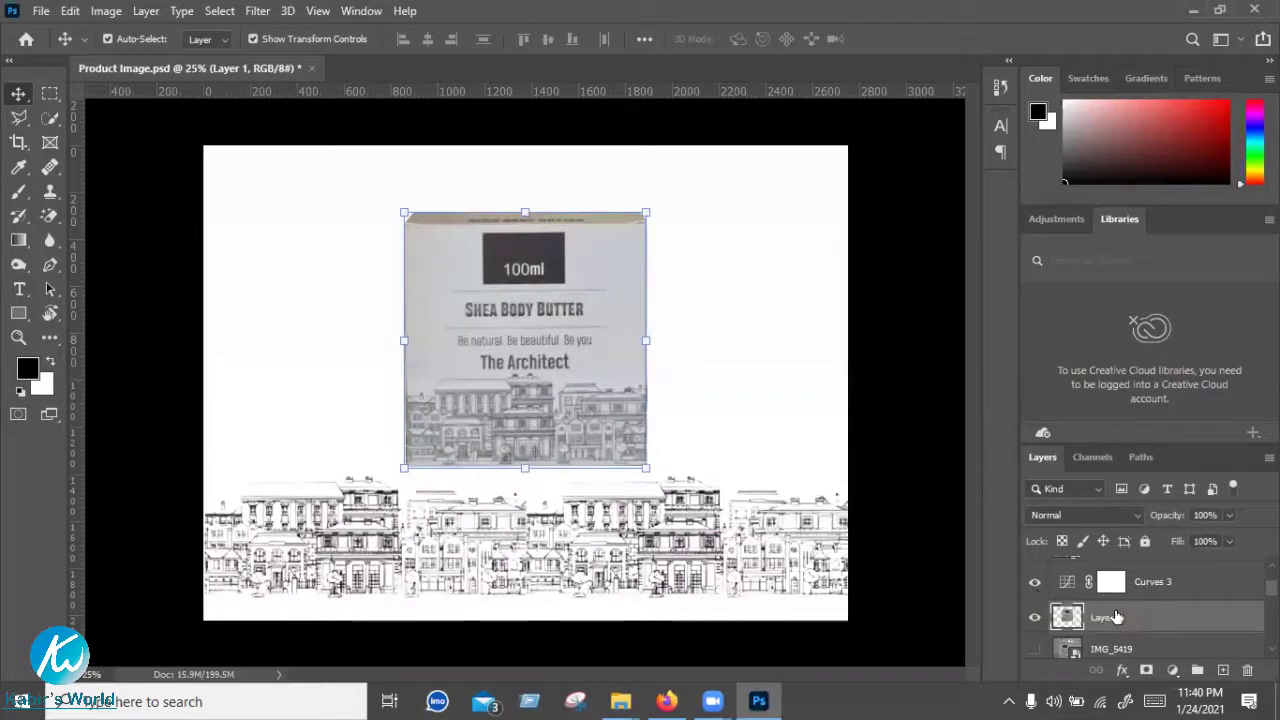
pyautogui.click(1165, 585)
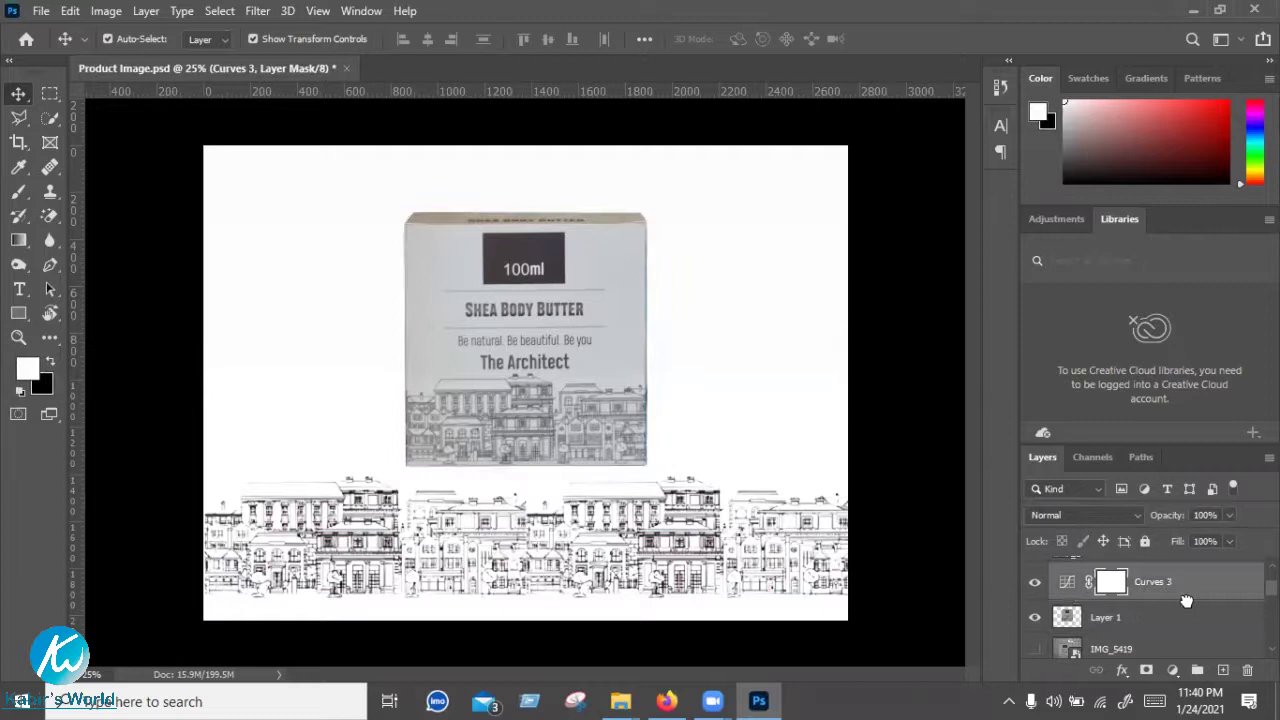
pyautogui.click(1160, 618)
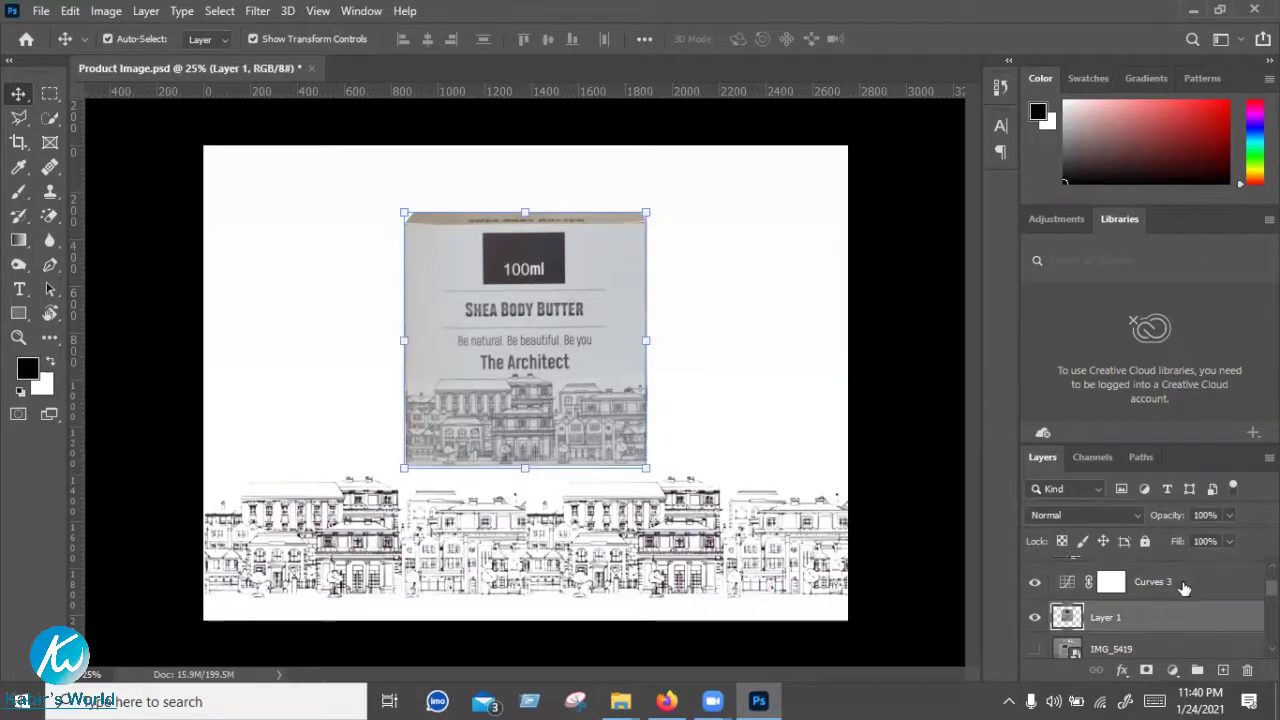
pyautogui.click(1183, 592)
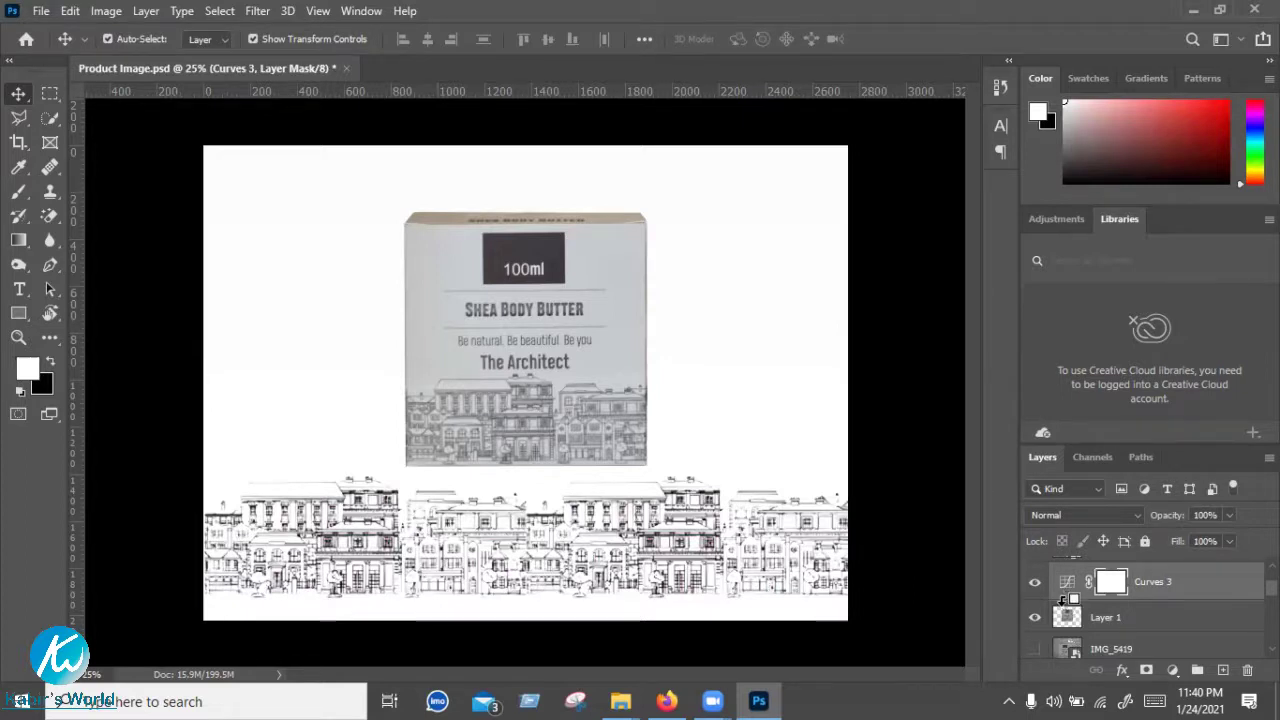
pyautogui.keyDown('alt'); pyautogui.click(1066, 597); pyautogui.keyUp('alt')
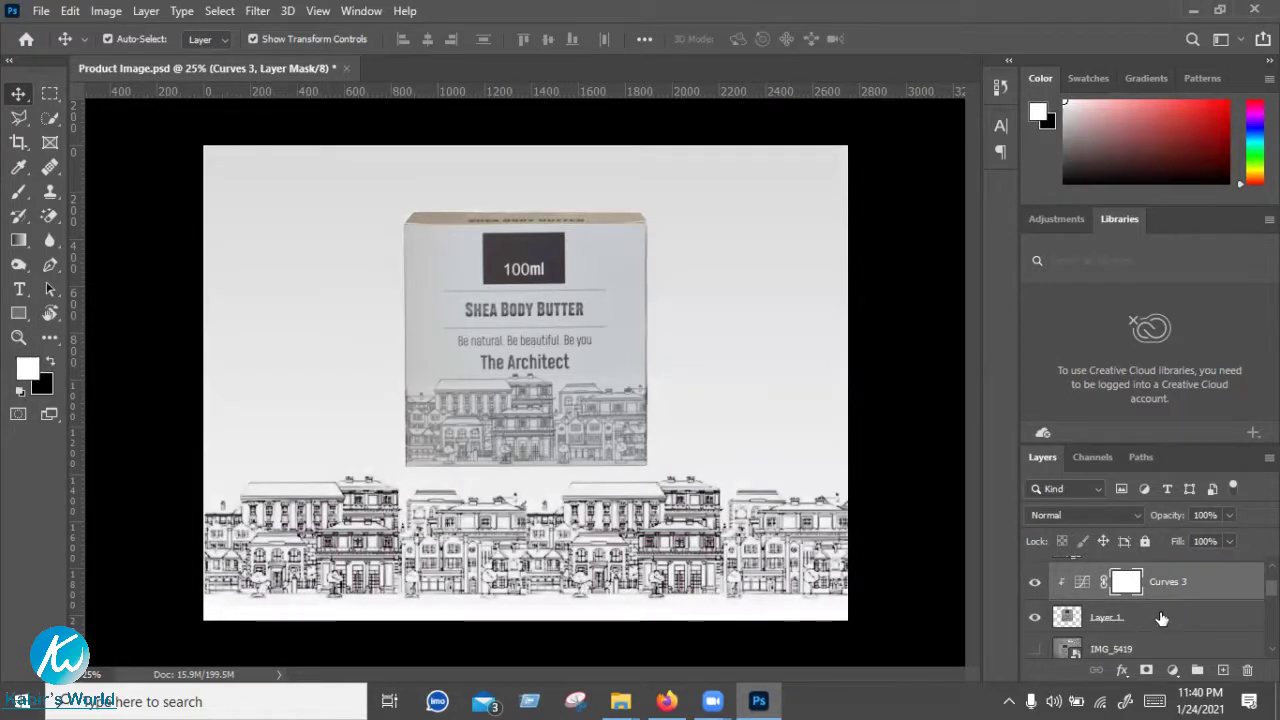
pyautogui.click(1080, 582)
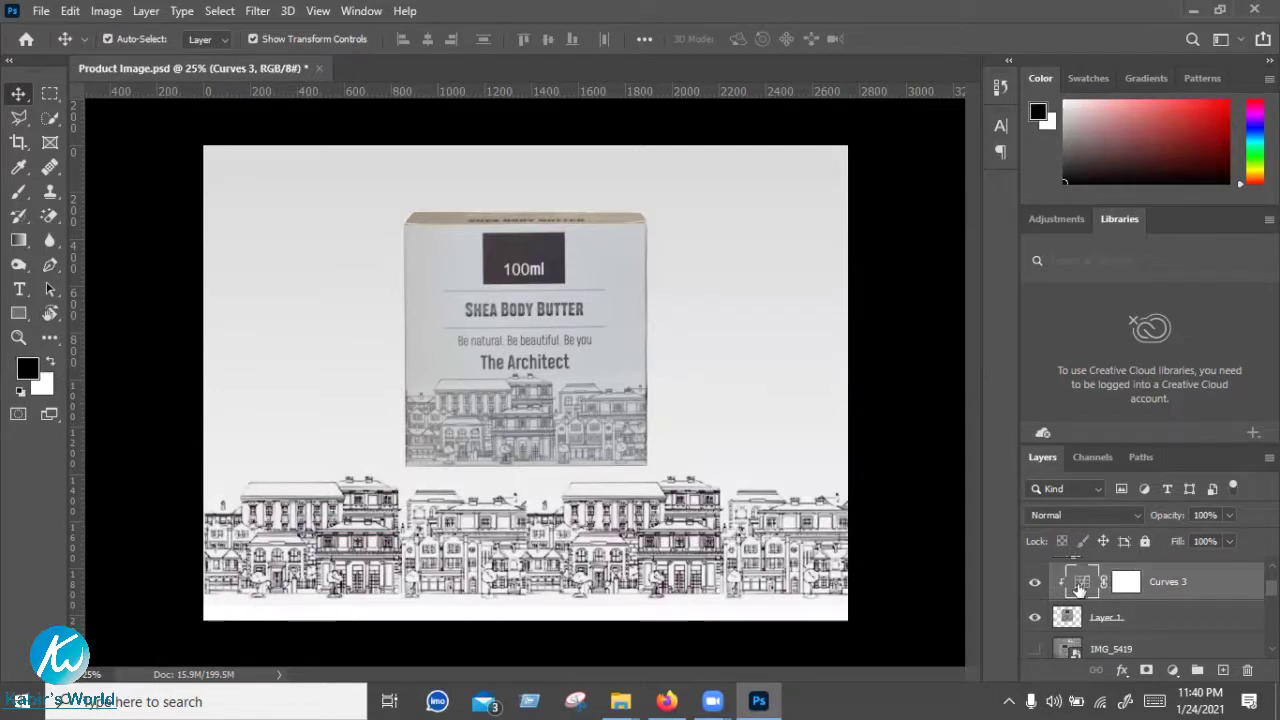
# Open Curves 3 Properties and experiment with its white point and midtone points
pyautogui.doubleClick(1080, 588)
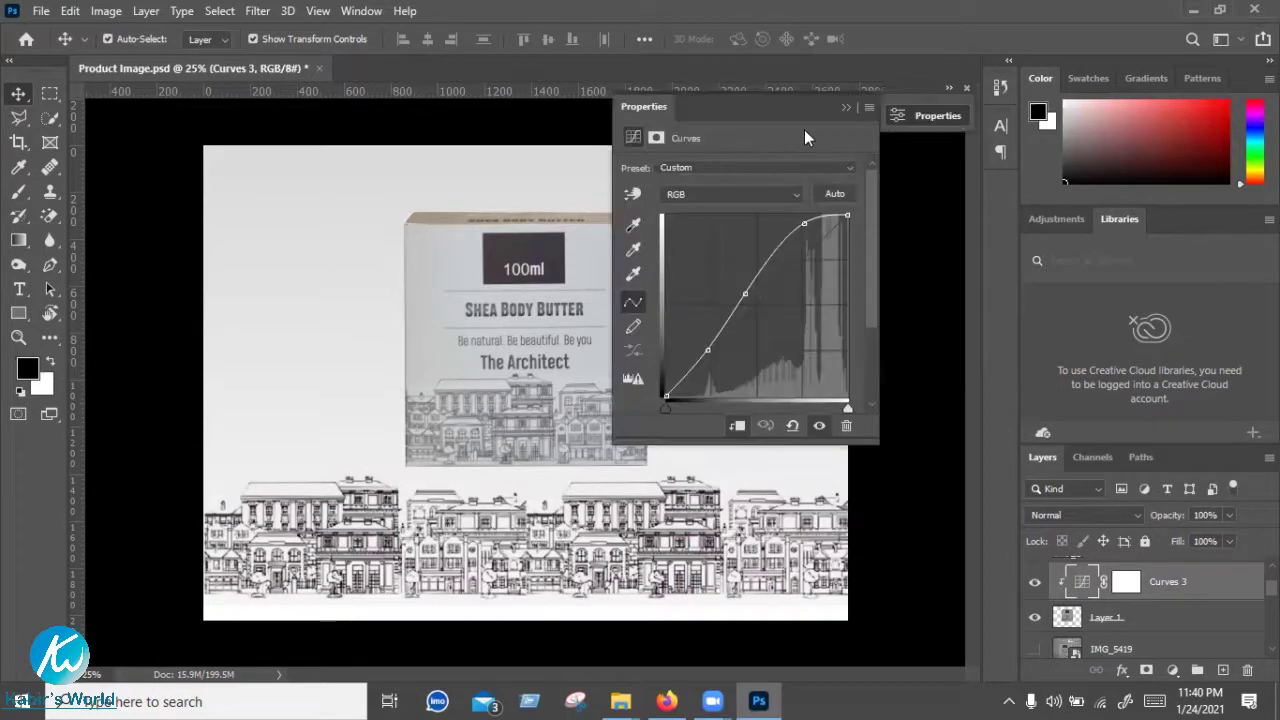
pyautogui.moveTo(790, 106); pyautogui.dragTo(928, 188)
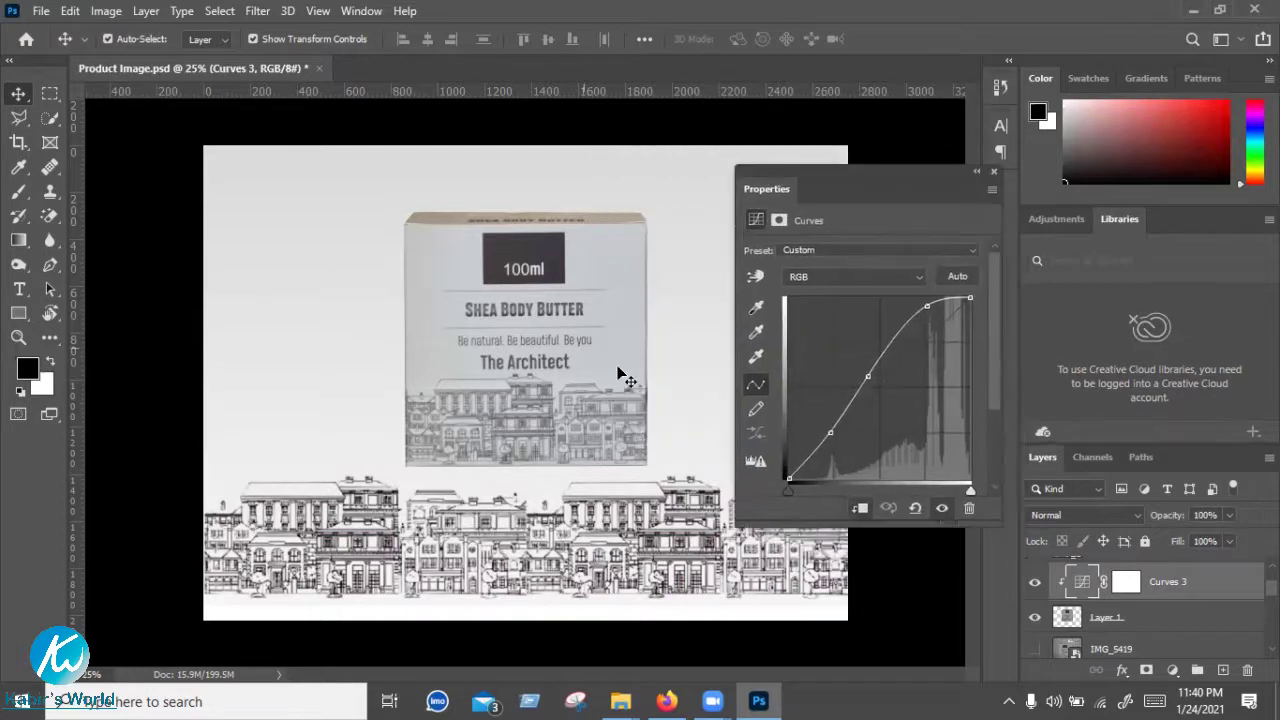
pyautogui.moveTo(971, 491); pyautogui.dragTo(950, 487)
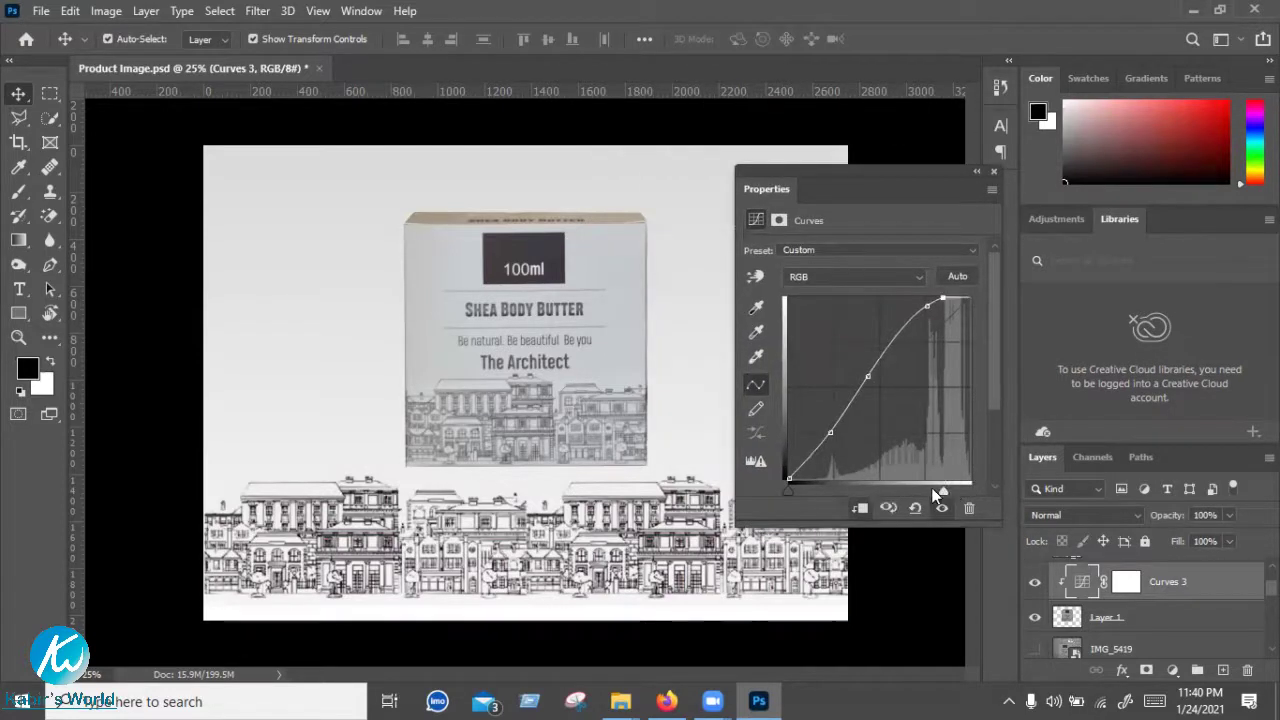
pyautogui.moveTo(948, 489); pyautogui.dragTo(932, 490)
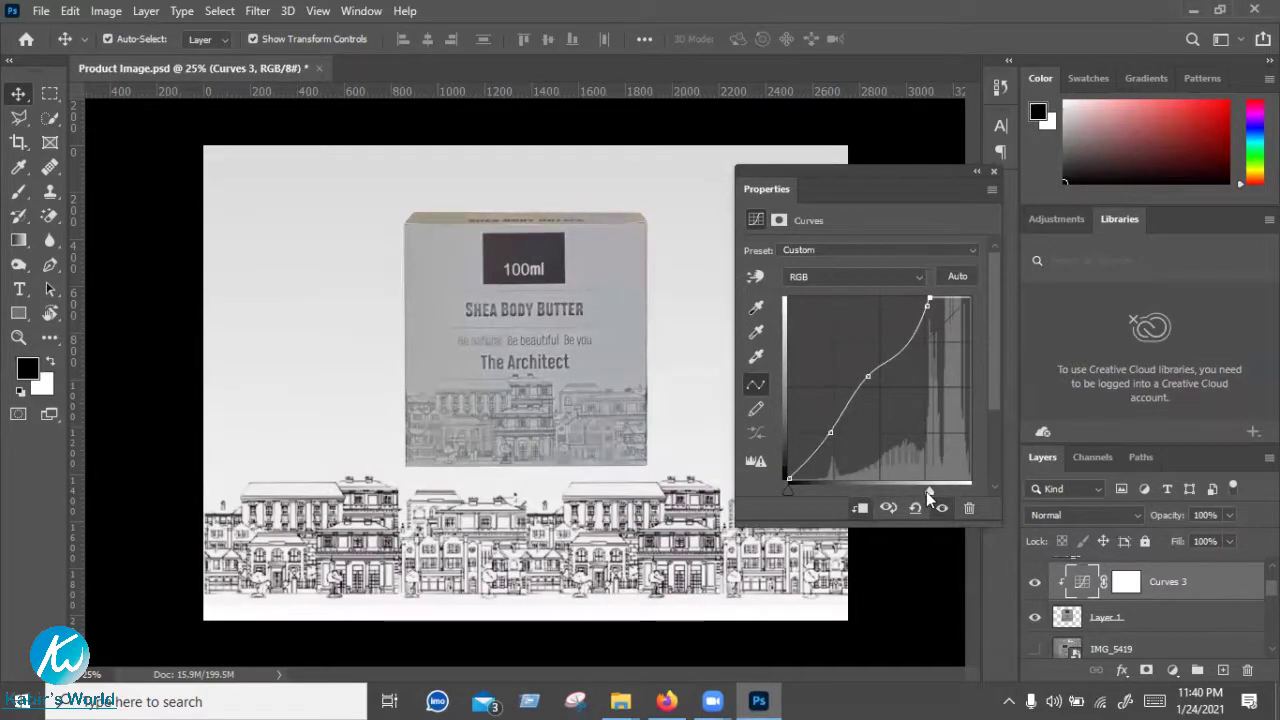
pyautogui.moveTo(929, 300); pyautogui.dragTo(930, 300)
pyautogui.moveTo(963, 495); pyautogui.dragTo(1005, 485)
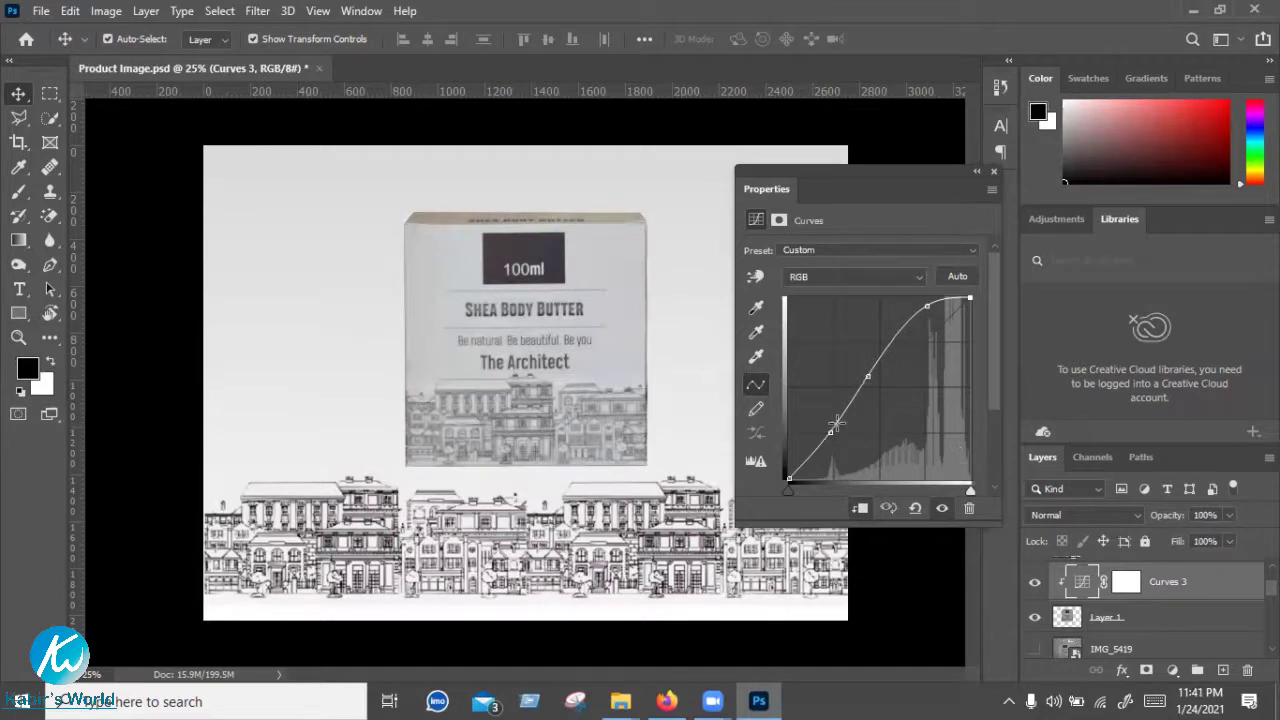
pyautogui.moveTo(866, 373); pyautogui.dragTo(865, 382)
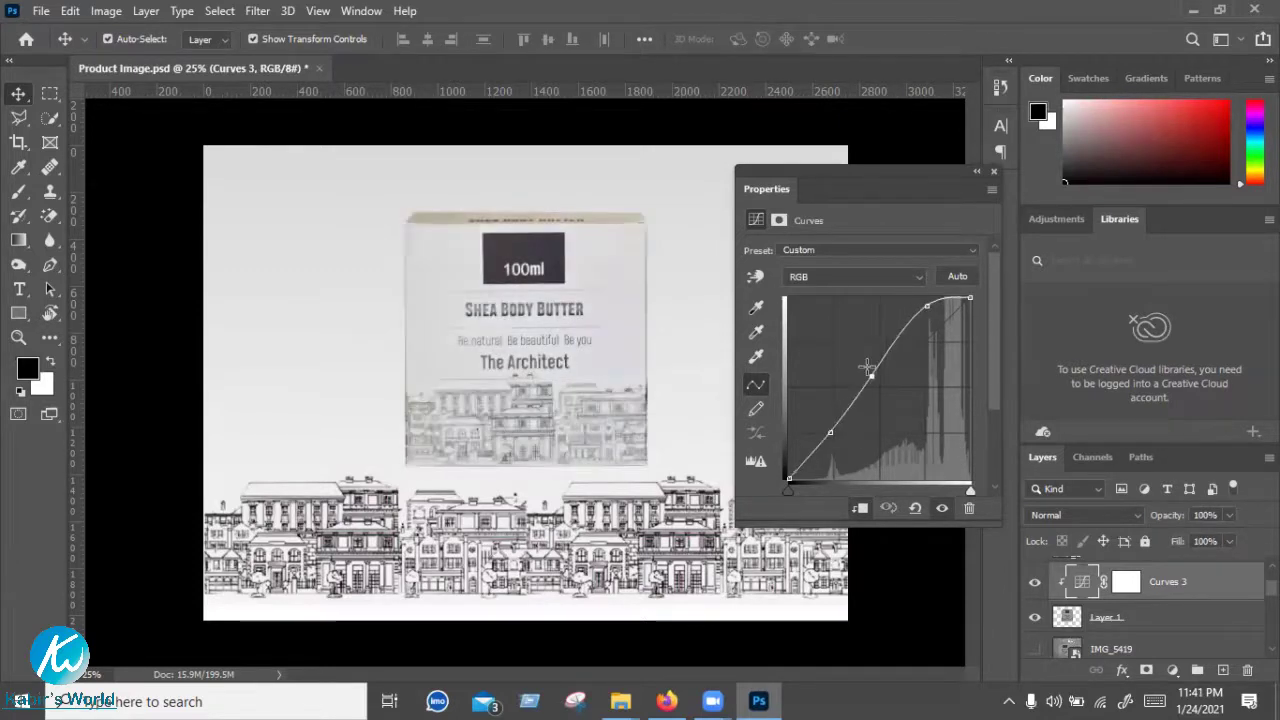
pyautogui.moveTo(928, 305); pyautogui.dragTo(924, 303)
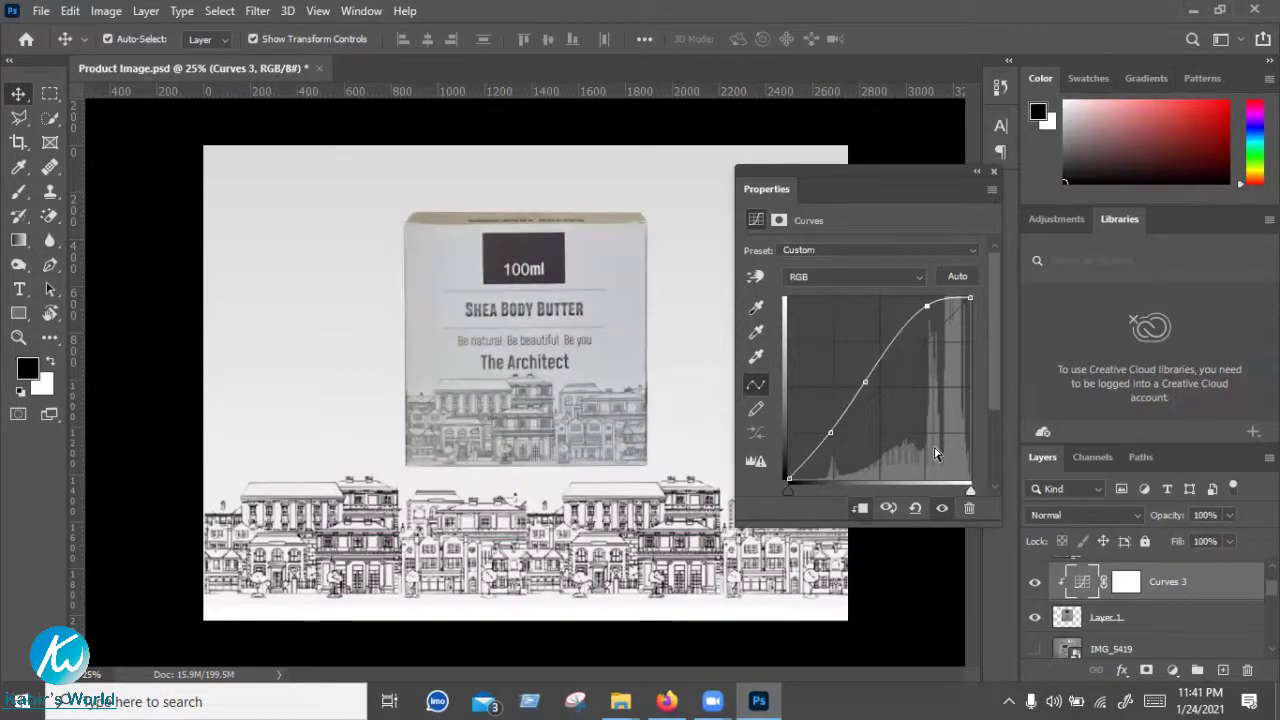
pyautogui.press('Delete')
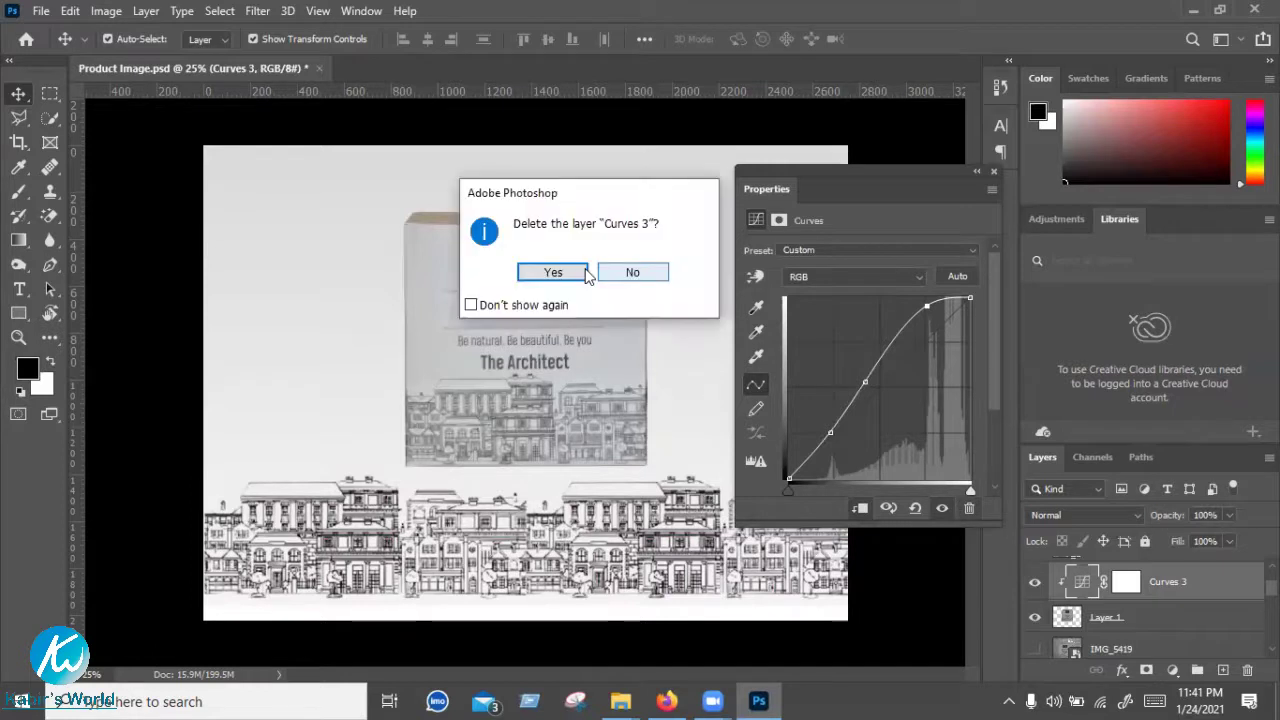
# Reset the Curves 3 curve, bow it upward with one point, then delete Curves 3
pyautogui.press('Escape')
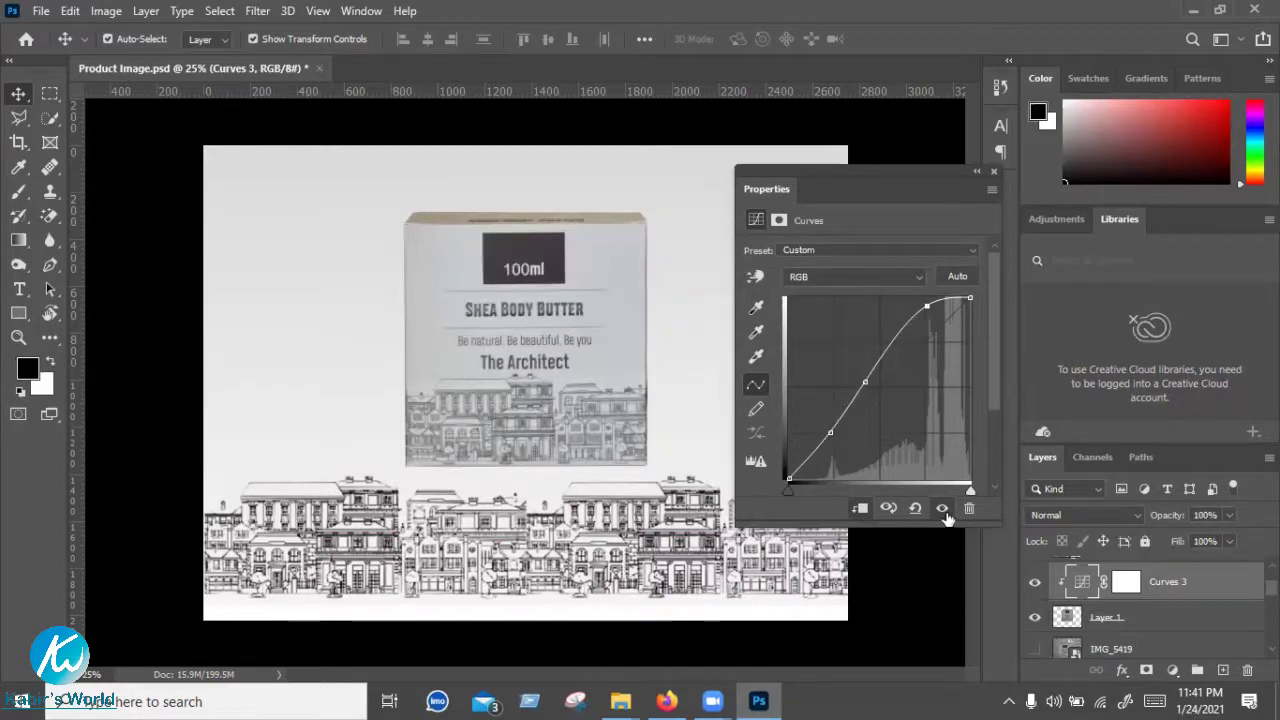
pyautogui.click(913, 509)
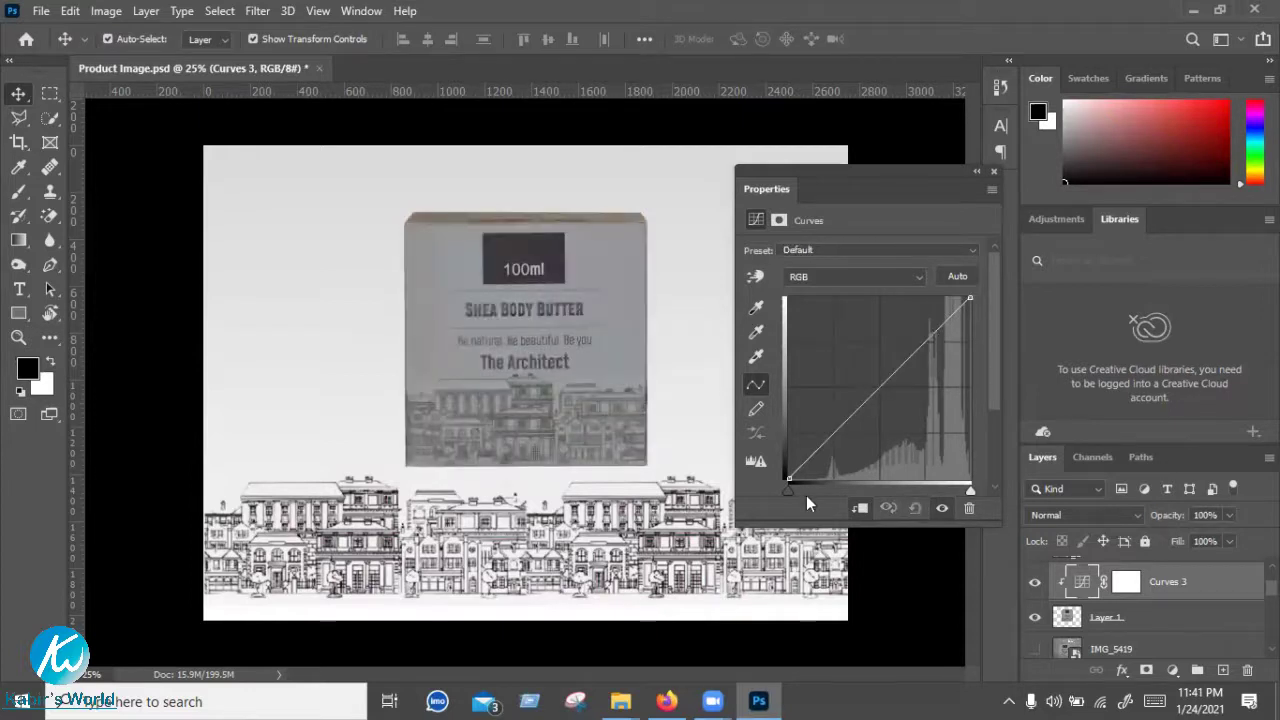
pyautogui.click(878, 386)
pyautogui.moveTo(863, 367); pyautogui.dragTo(855, 357)
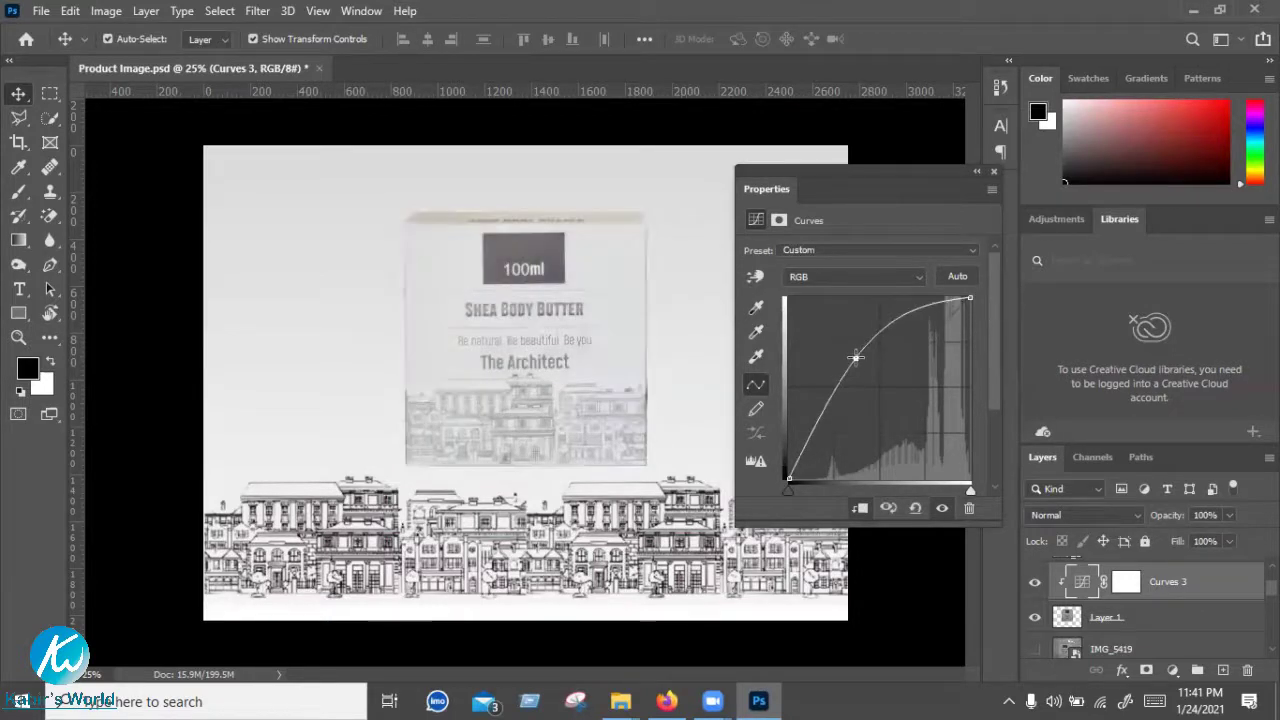
pyautogui.moveTo(855, 357); pyautogui.dragTo(860, 362)
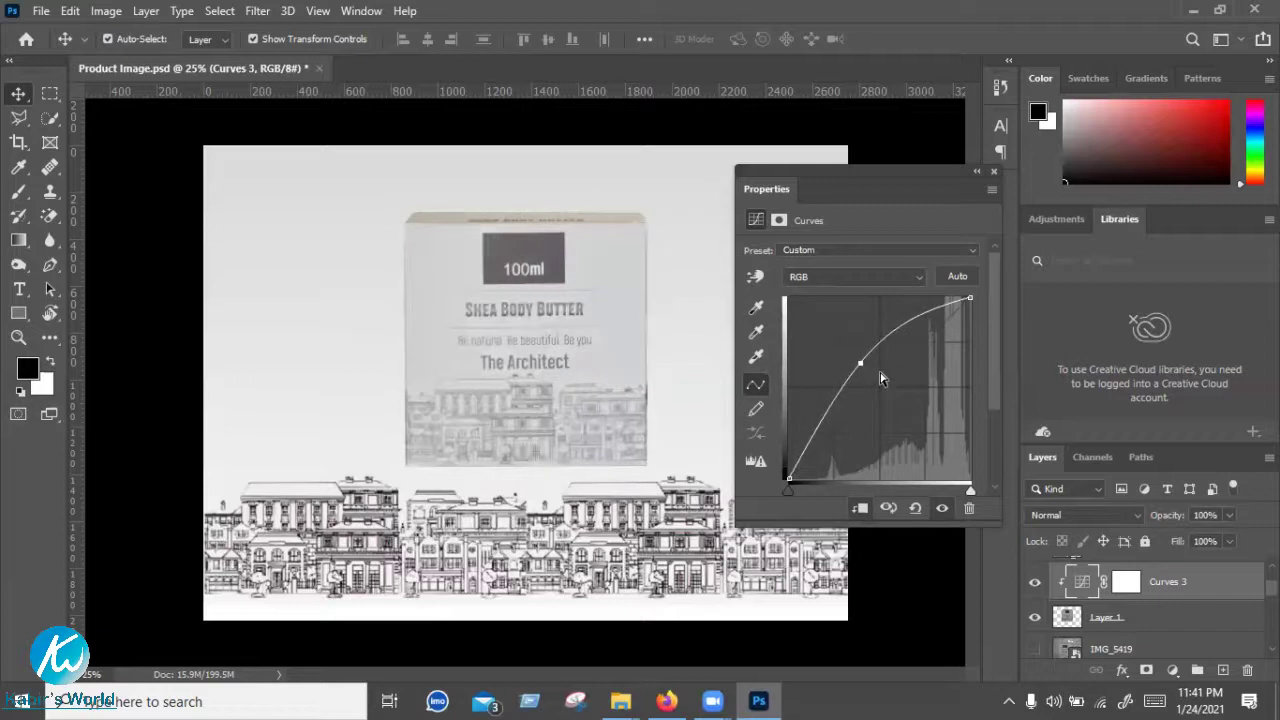
pyautogui.click(975, 176)
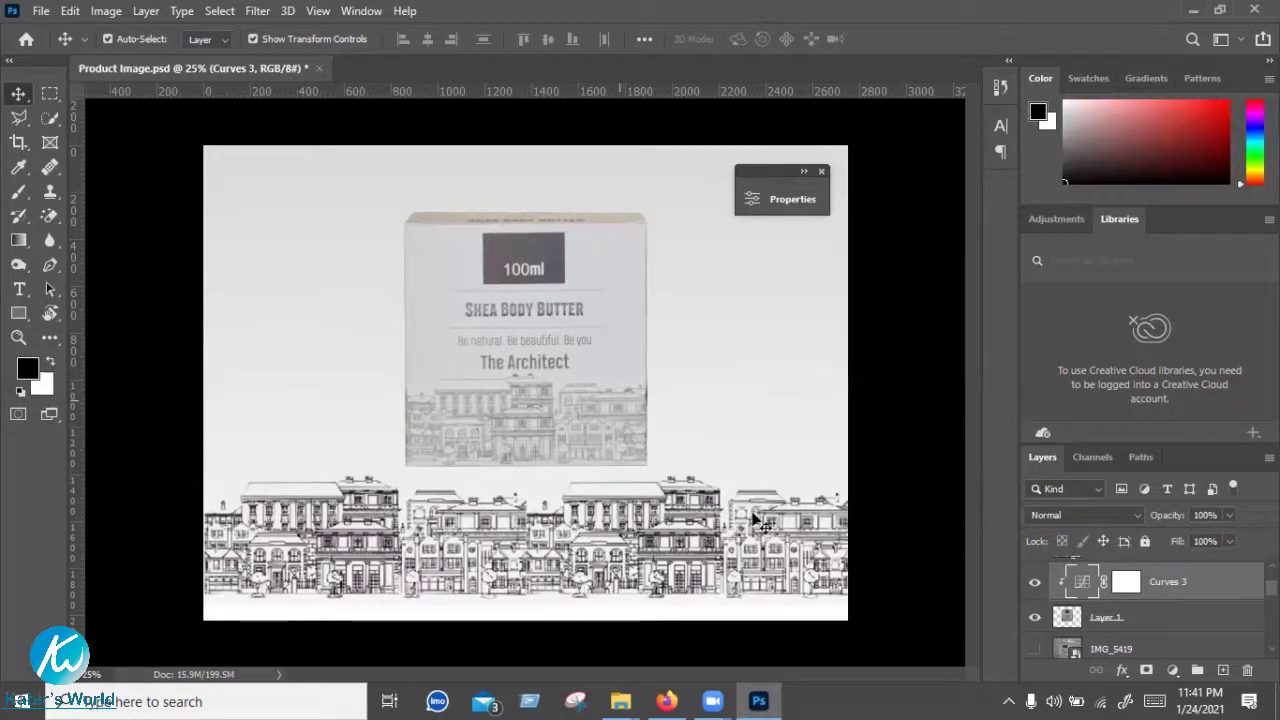
pyautogui.press('Delete')
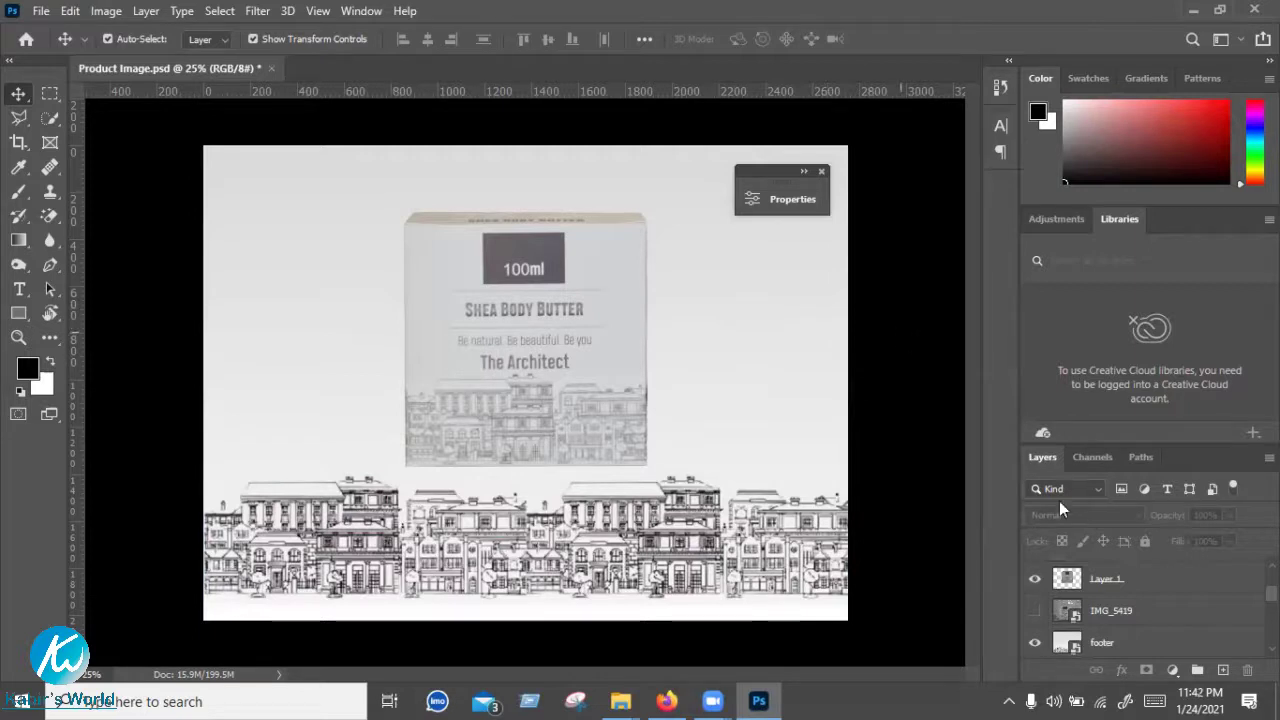
# Select the footer layer and add a new Curves 4 adjustment layer above it
pyautogui.scroll(-2, 1138, 581)
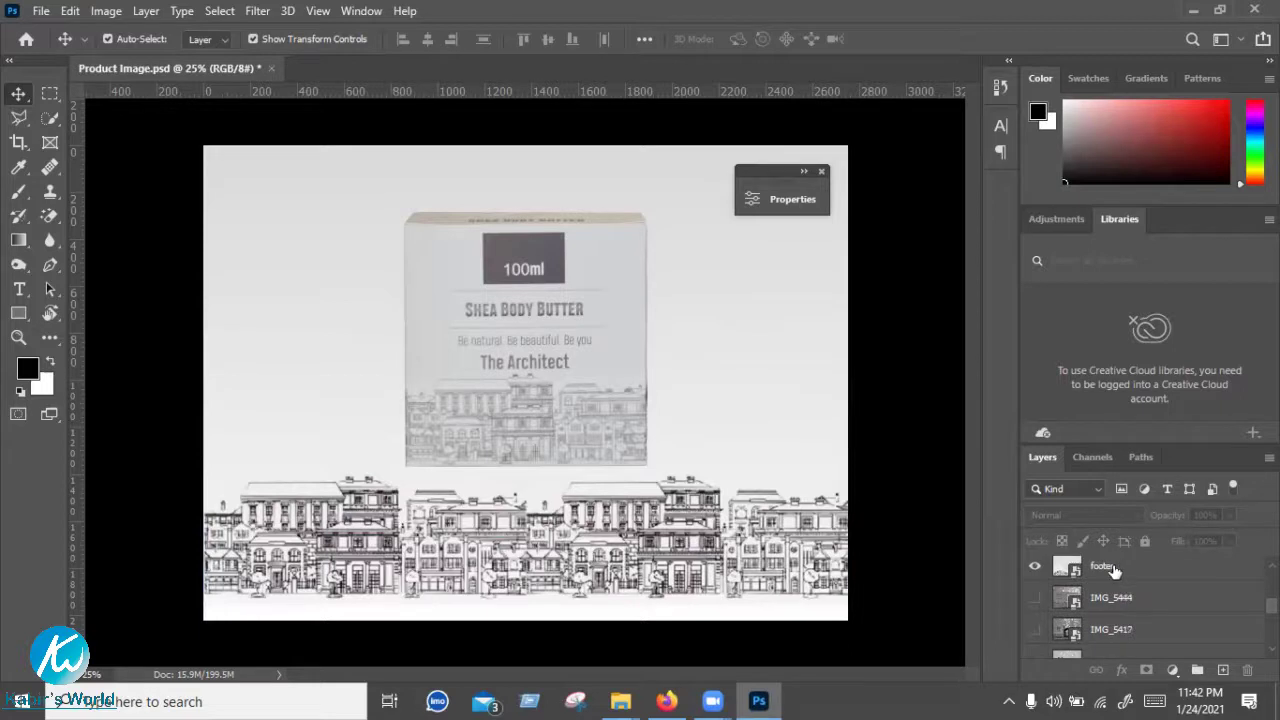
pyautogui.click(1112, 570)
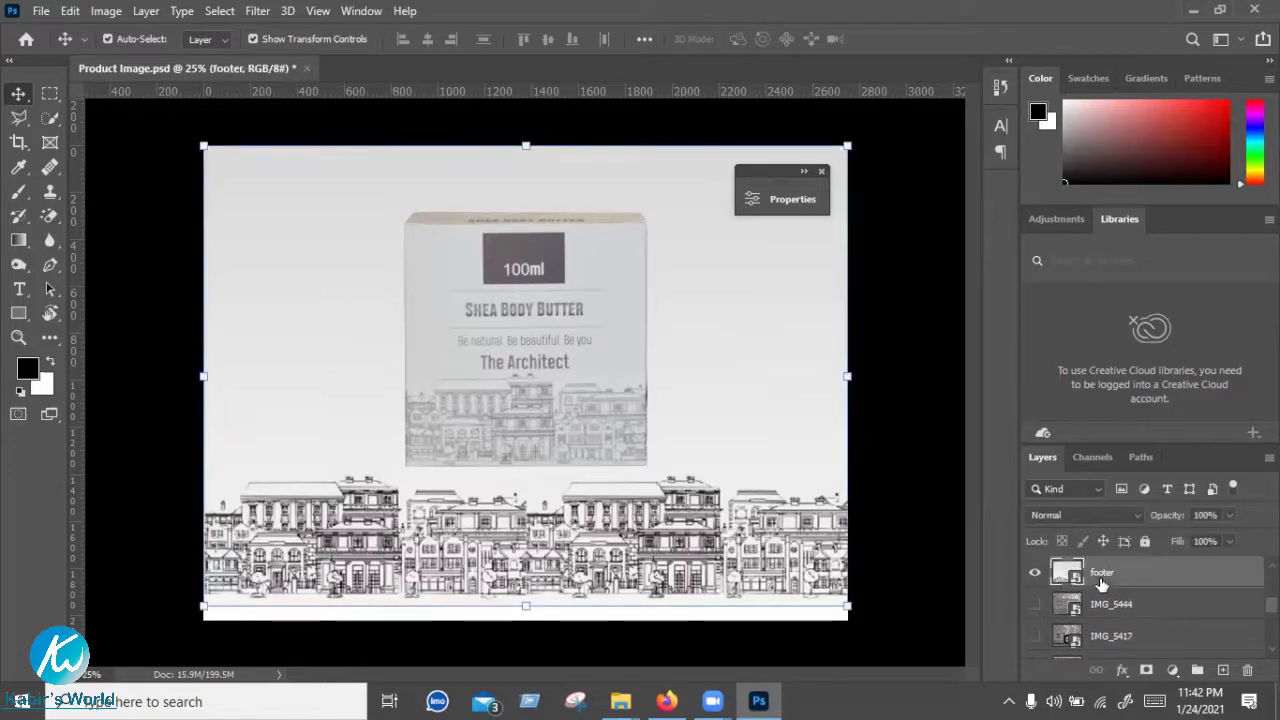
pyautogui.click(1037, 576)
pyautogui.hotkey('ctrl', ',')
pyautogui.scroll(1, 1160, 640)
pyautogui.click(1173, 672)
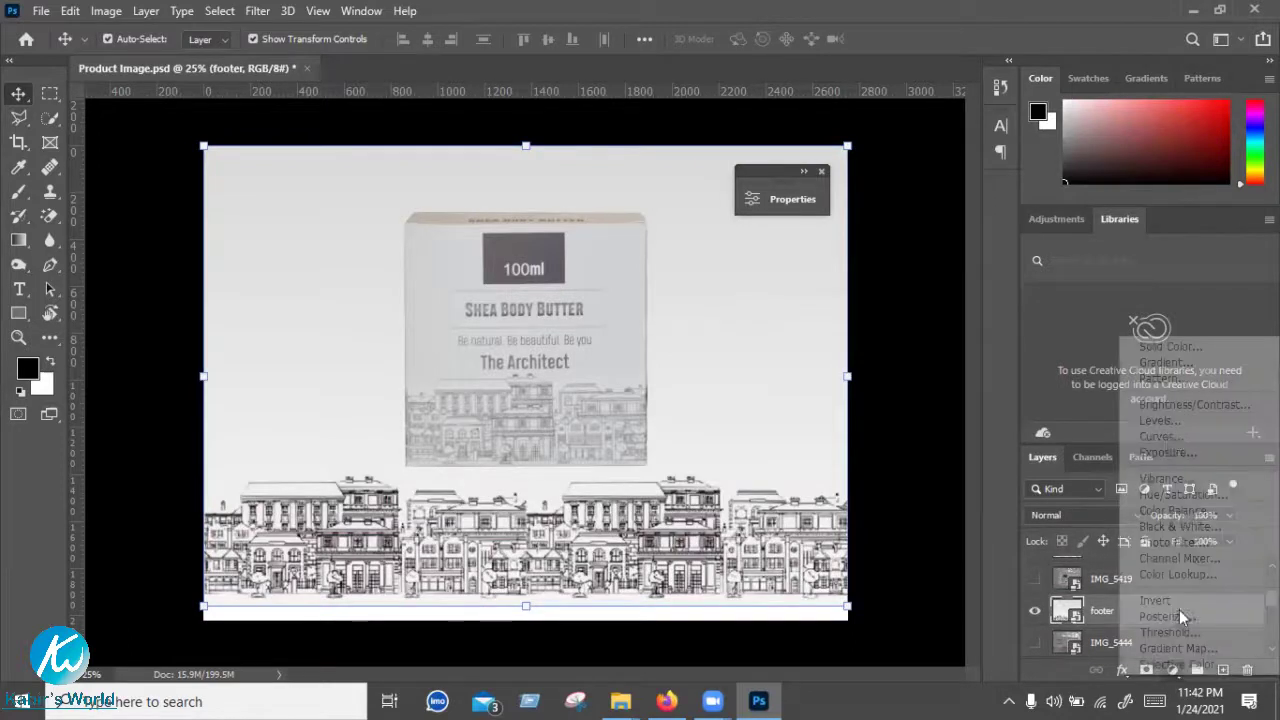
pyautogui.click(1168, 437)
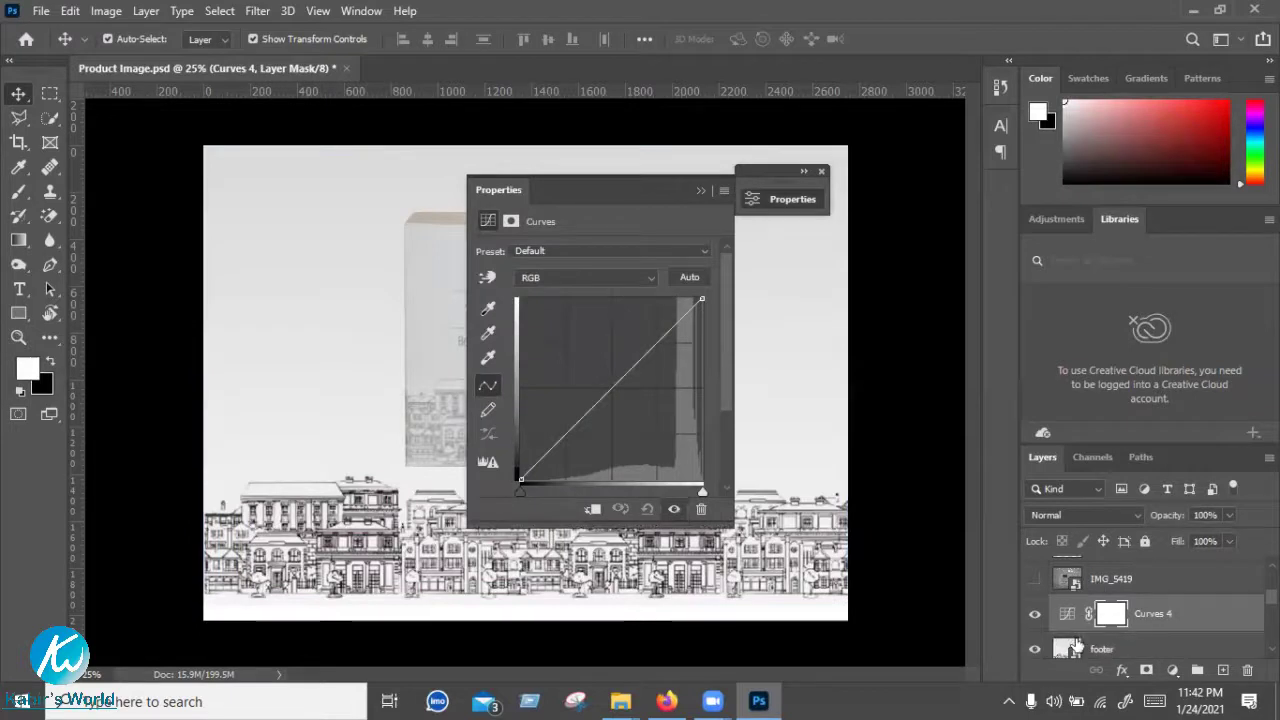
# Clip Curves 4 to the footer layer and move its Properties panel aside
pyautogui.click(591, 512)
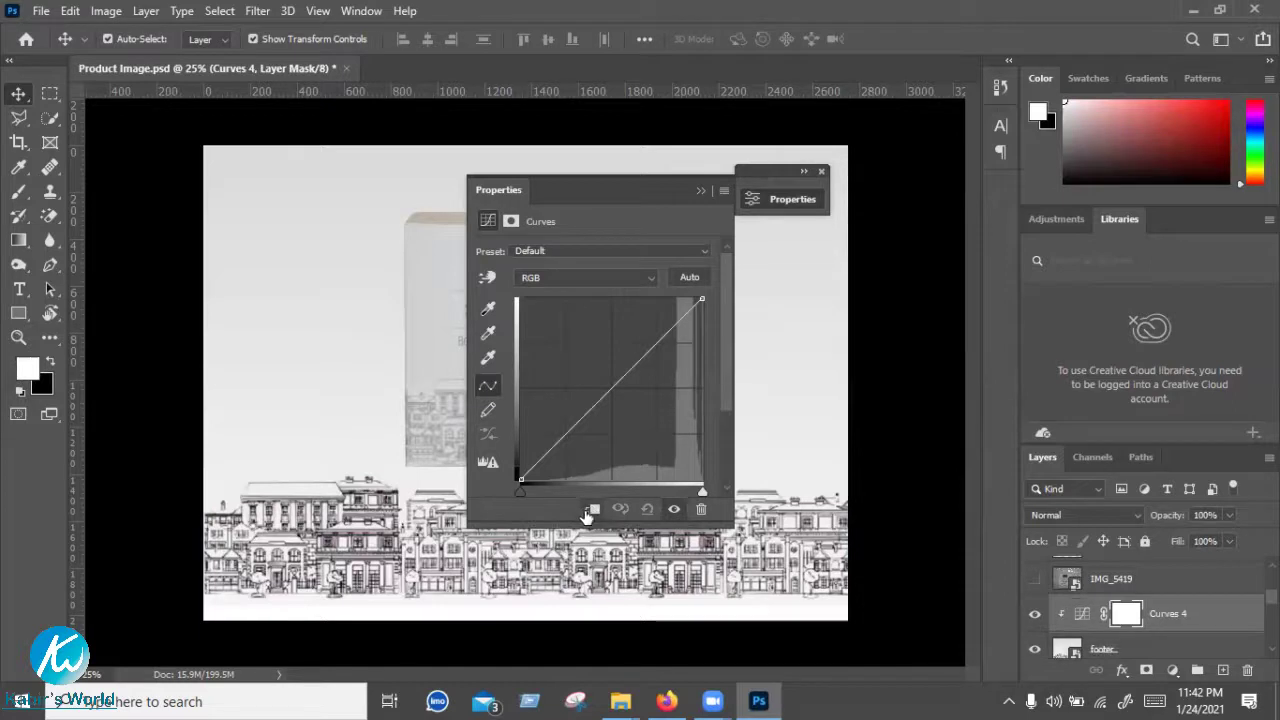
pyautogui.scroll(-1, 1107, 614)
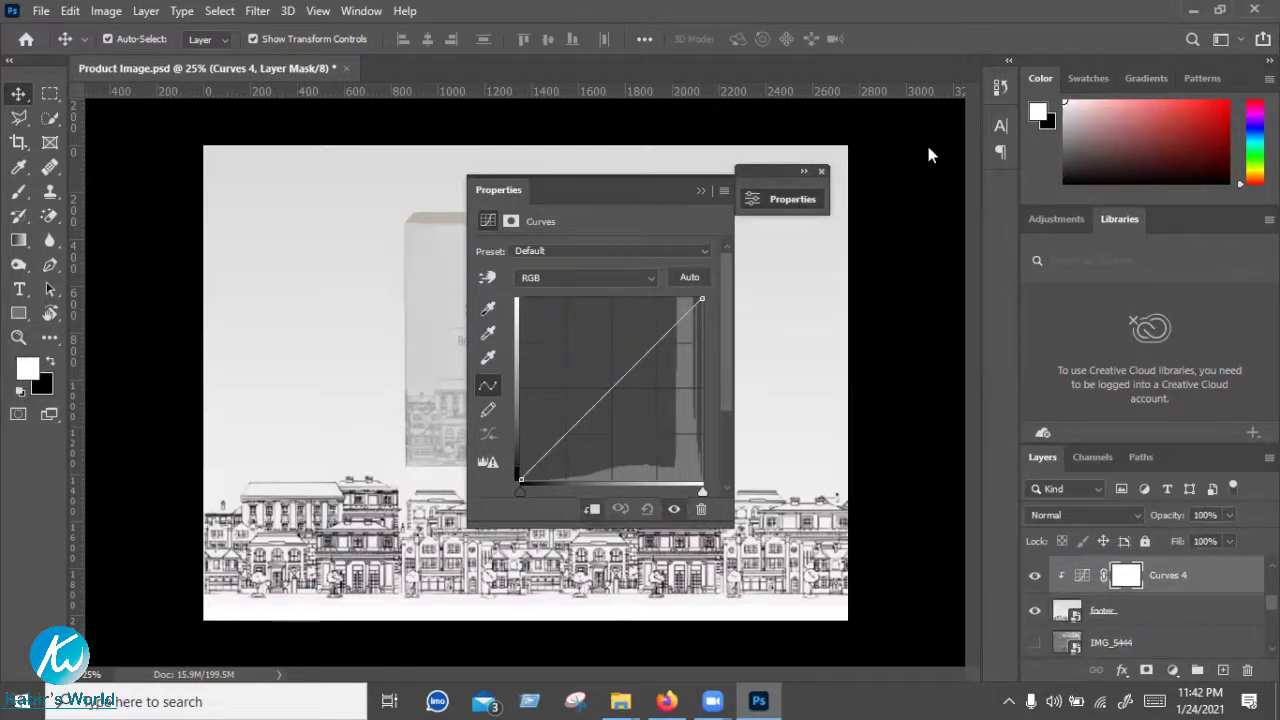
pyautogui.moveTo(600, 189); pyautogui.dragTo(955, 124)
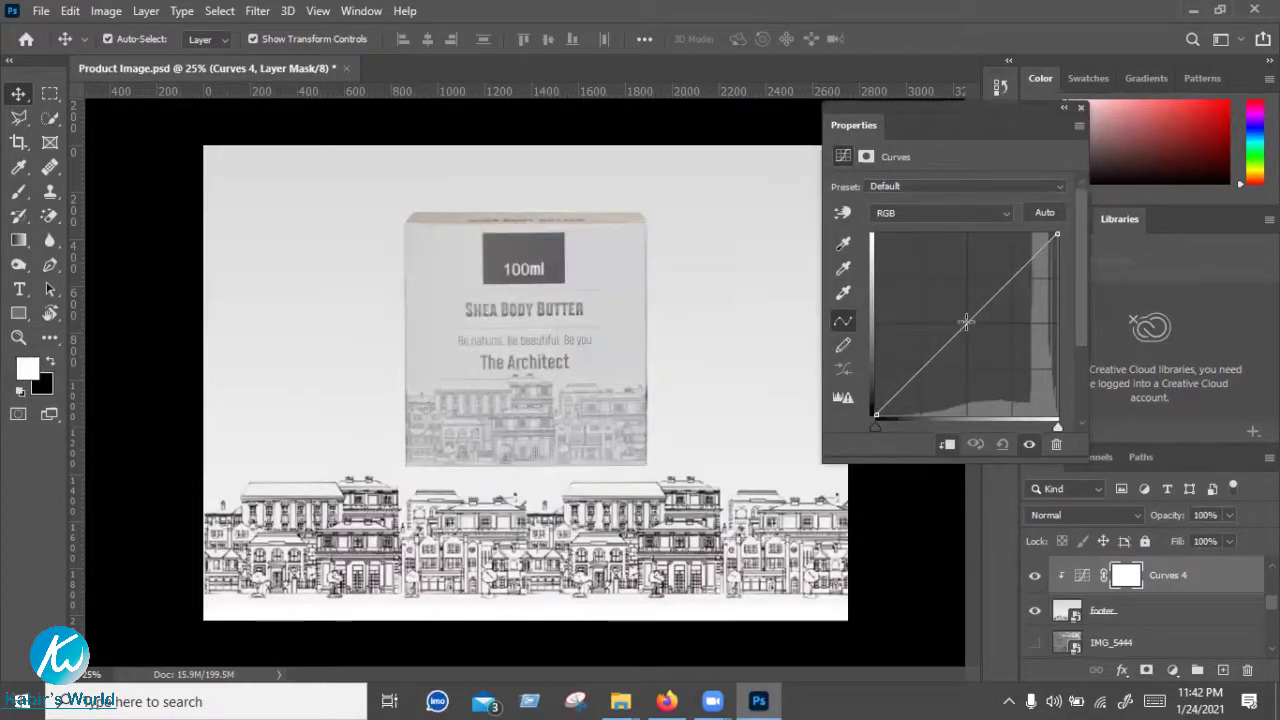
# Bow the Curves 4 midtones down and move the black point inward to darken the footer
pyautogui.moveTo(966, 321); pyautogui.dragTo(1003, 344)
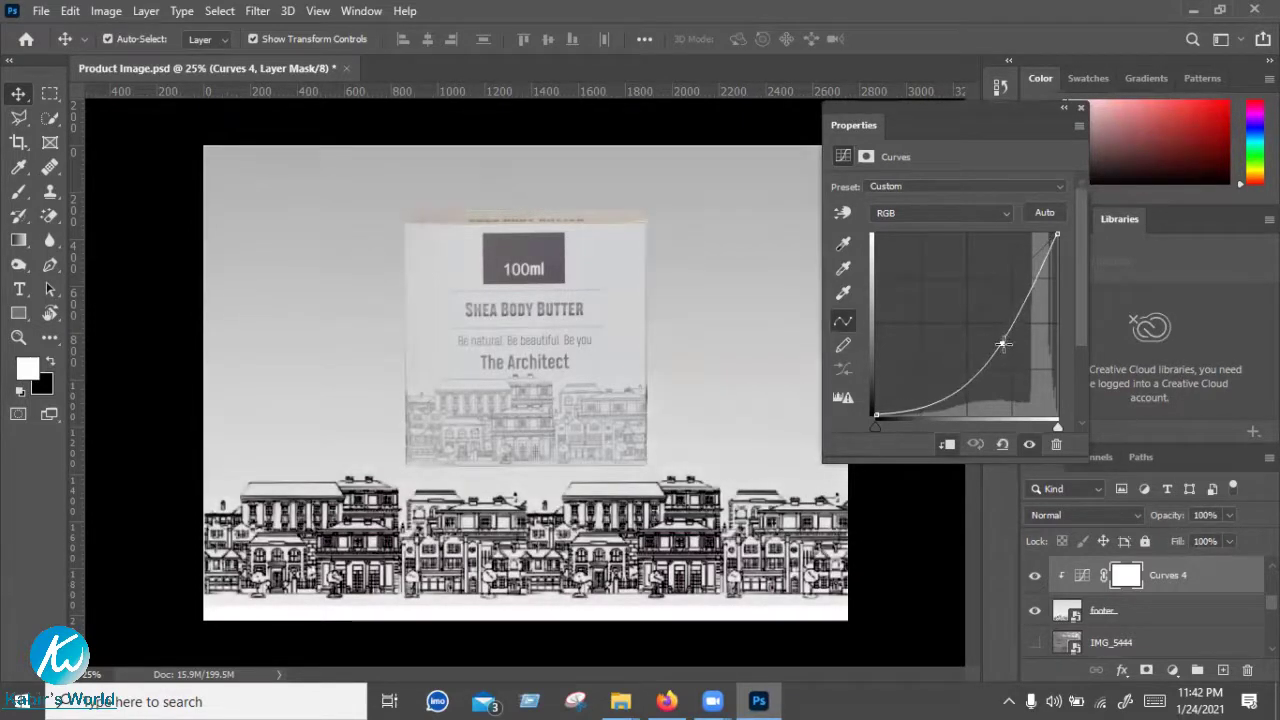
pyautogui.moveTo(1003, 346); pyautogui.dragTo(1016, 356)
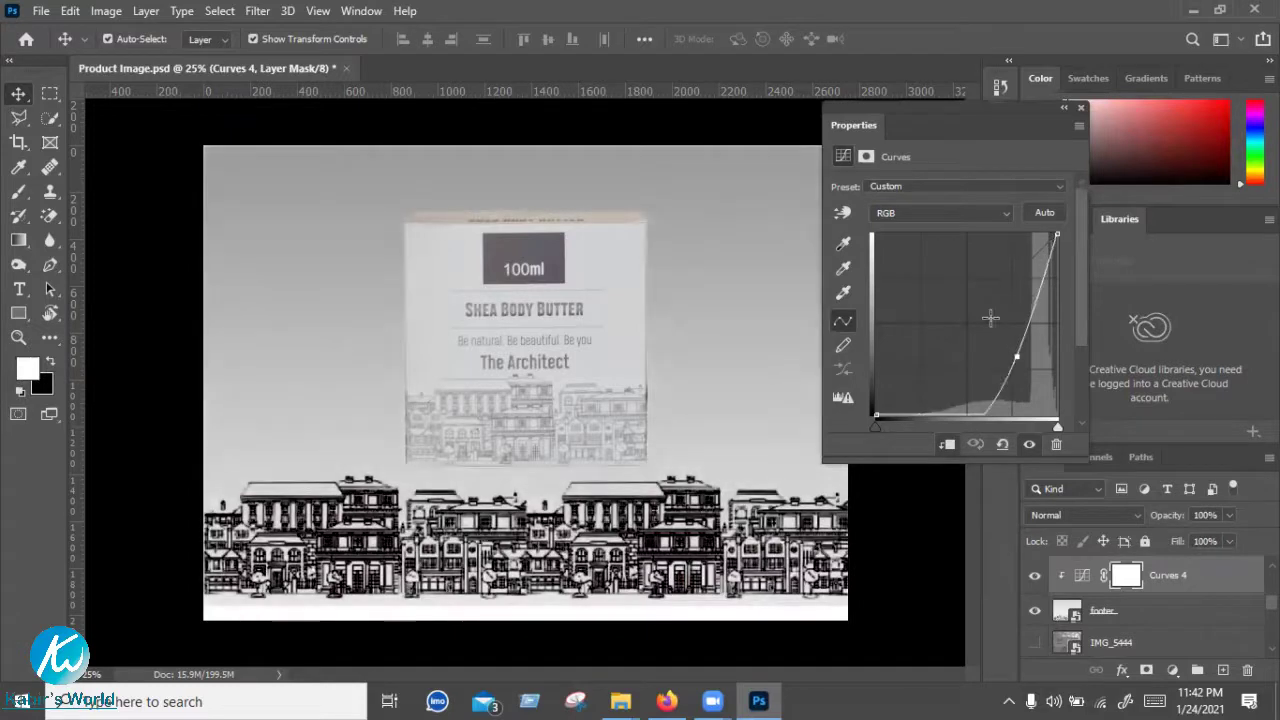
pyautogui.moveTo(983, 313)
pyautogui.mouseDown()
pyautogui.moveTo(920, 297)
pyautogui.moveTo(950, 276)
pyautogui.moveTo(968, 320)
pyautogui.mouseUp()
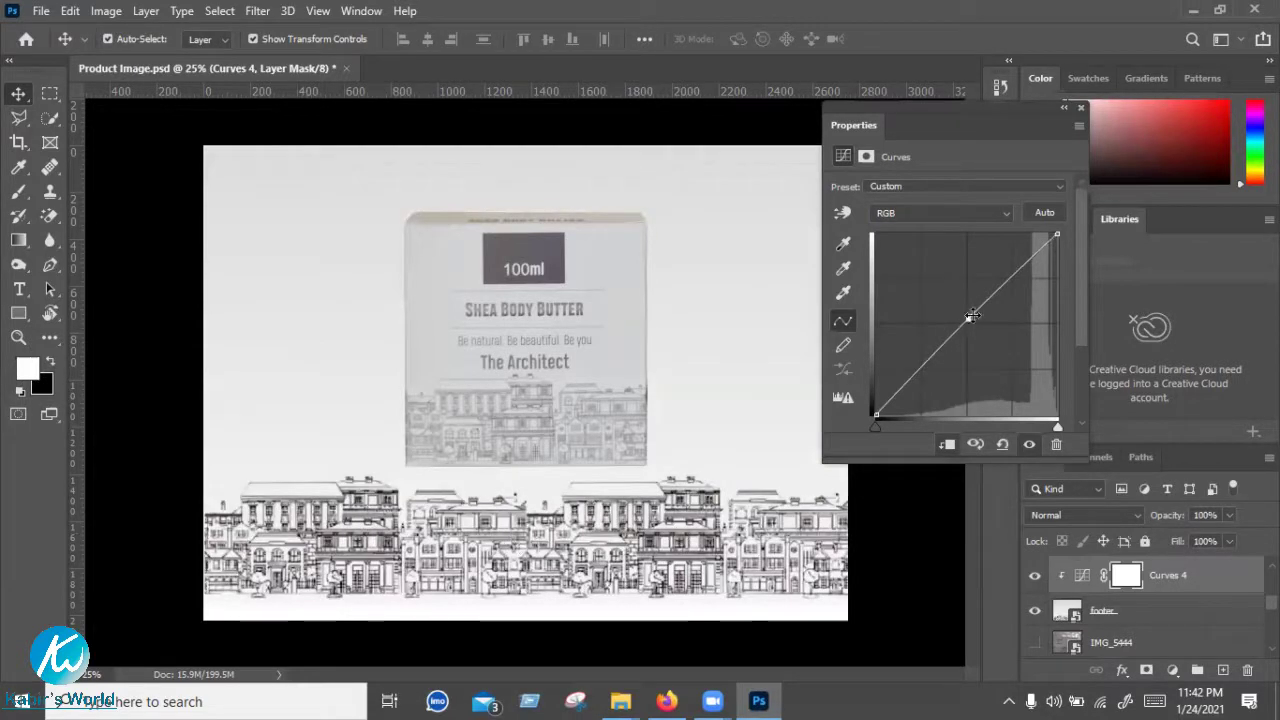
pyautogui.moveTo(972, 318); pyautogui.dragTo(974, 329)
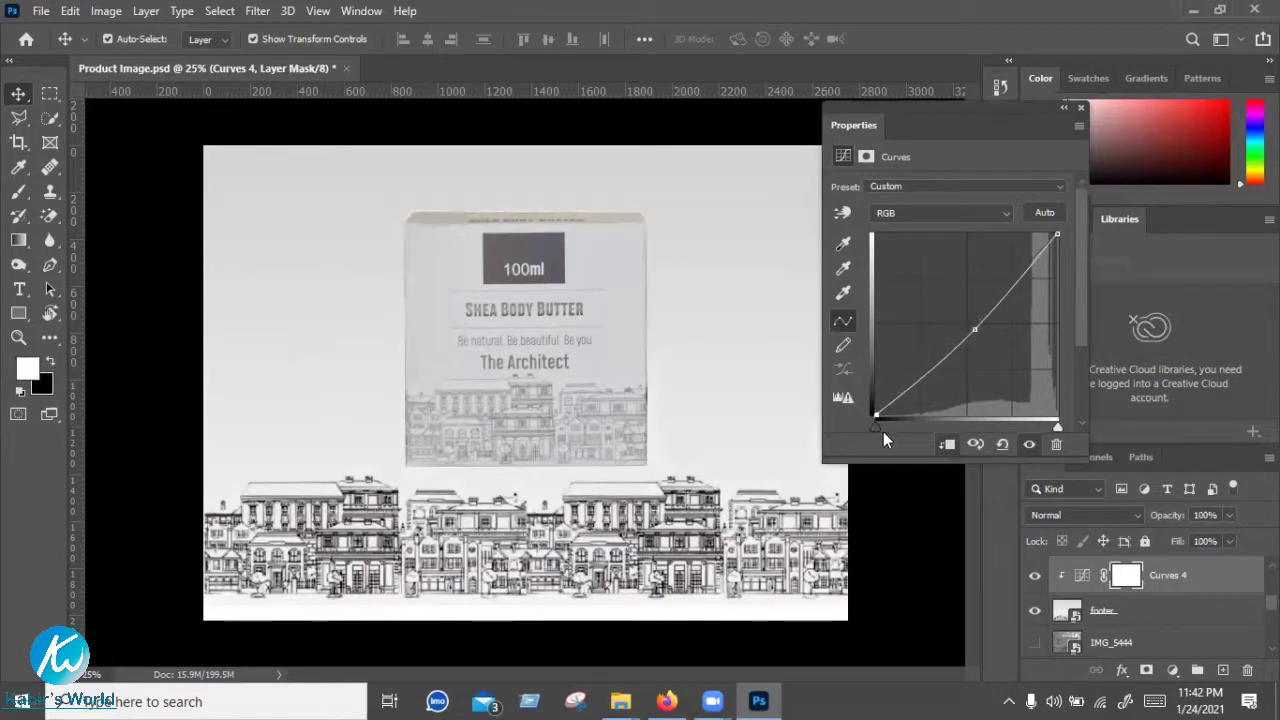
pyautogui.moveTo(877, 426)
pyautogui.mouseDown()
pyautogui.moveTo(918, 426)
pyautogui.moveTo(887, 422)
pyautogui.mouseUp()
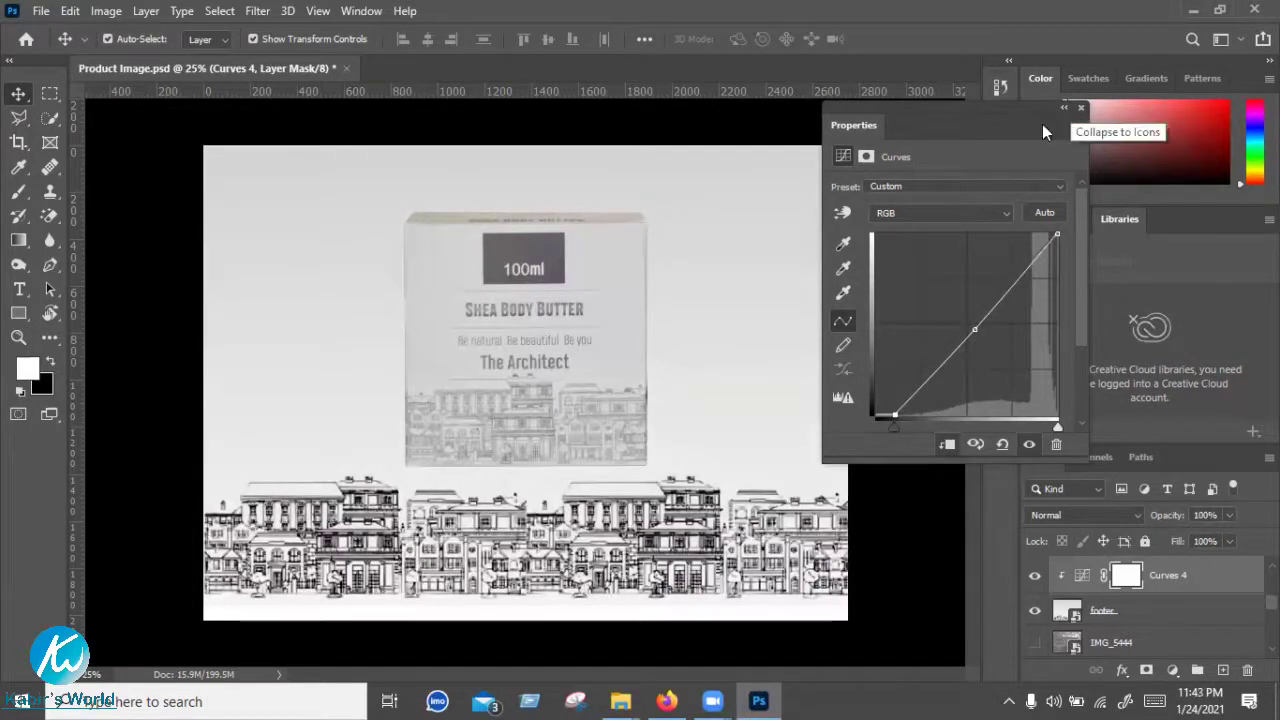
# Scale the footer background layer up to about 137% so the buildings leave the frame
pyautogui.click(1064, 107)
pyautogui.click(662, 421)
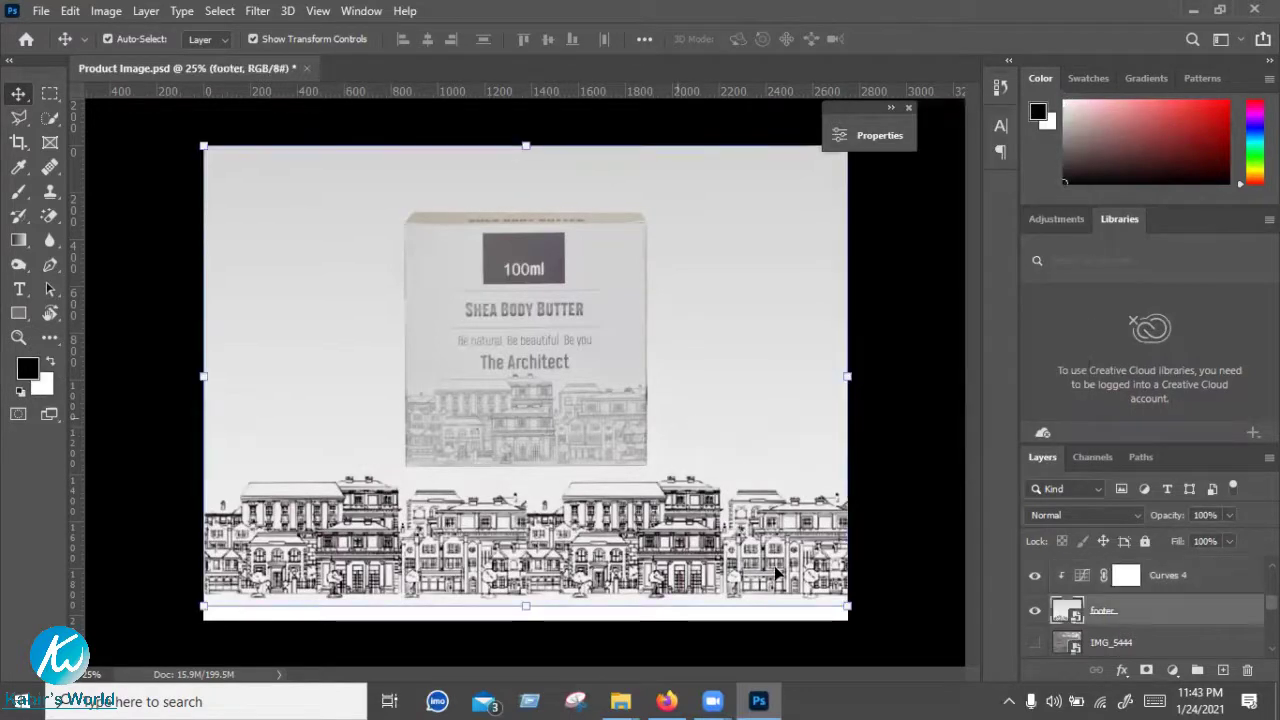
pyautogui.moveTo(848, 608); pyautogui.dragTo(1204, 699)
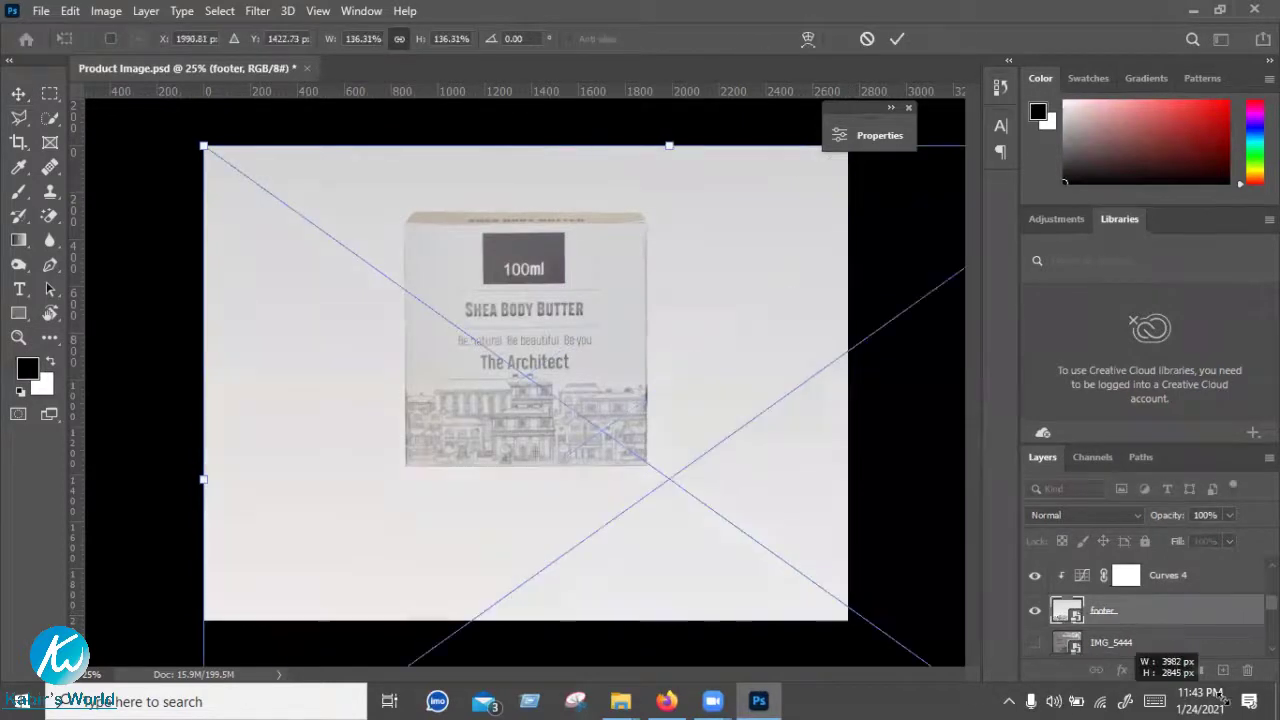
pyautogui.moveTo(1210, 700); pyautogui.dragTo(1227, 700)
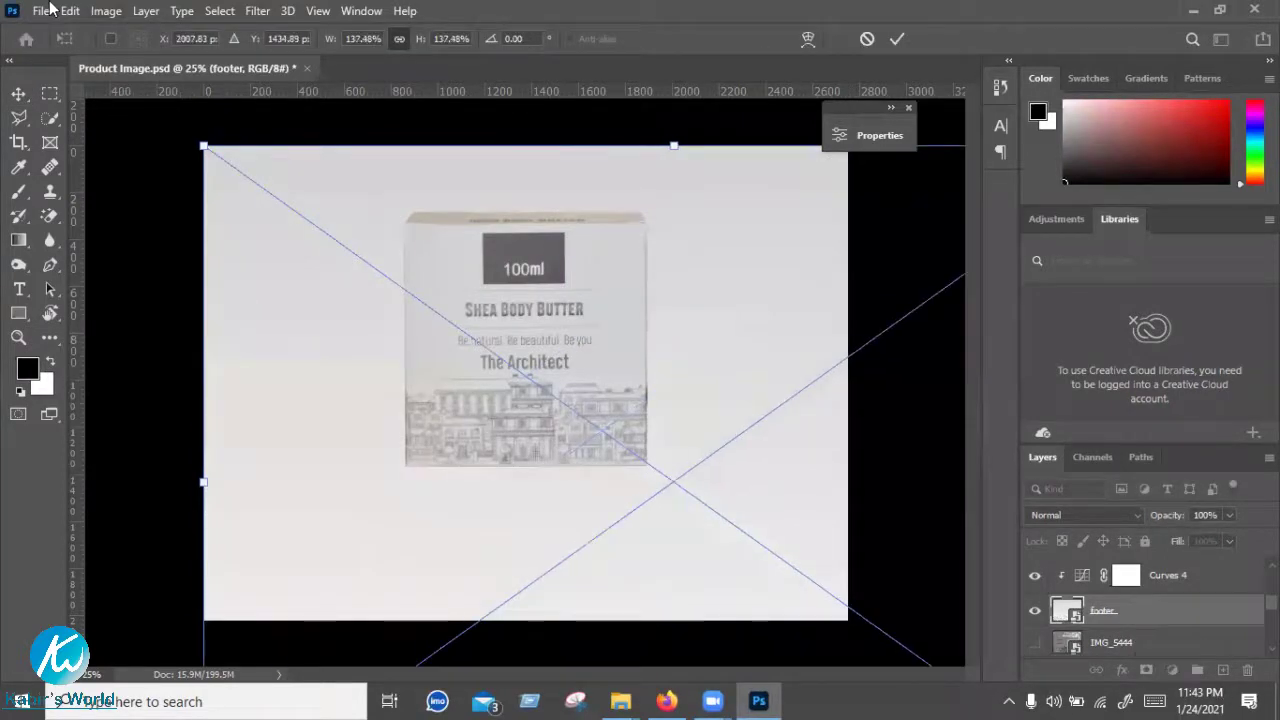
pyautogui.click(18, 95)
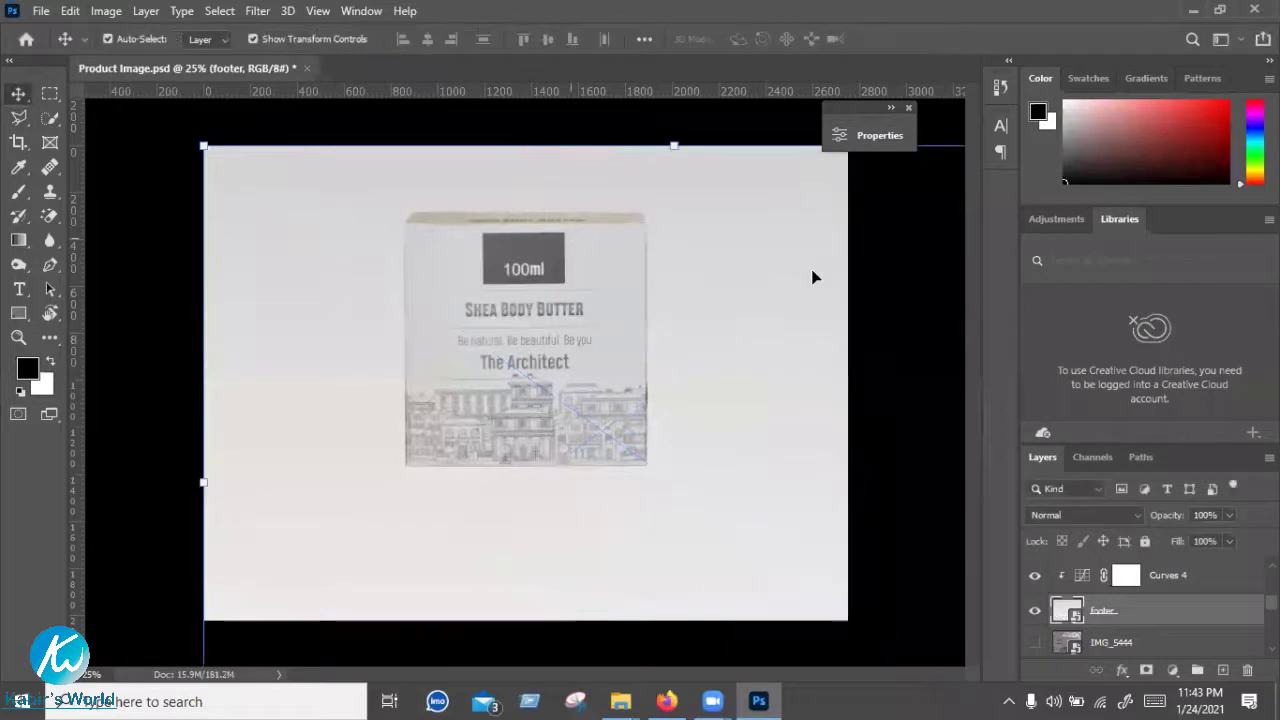
# Reopen Curves 4 and try midtone darkening, discarding the too-steep and brightening points
pyautogui.doubleClick(1087, 583)
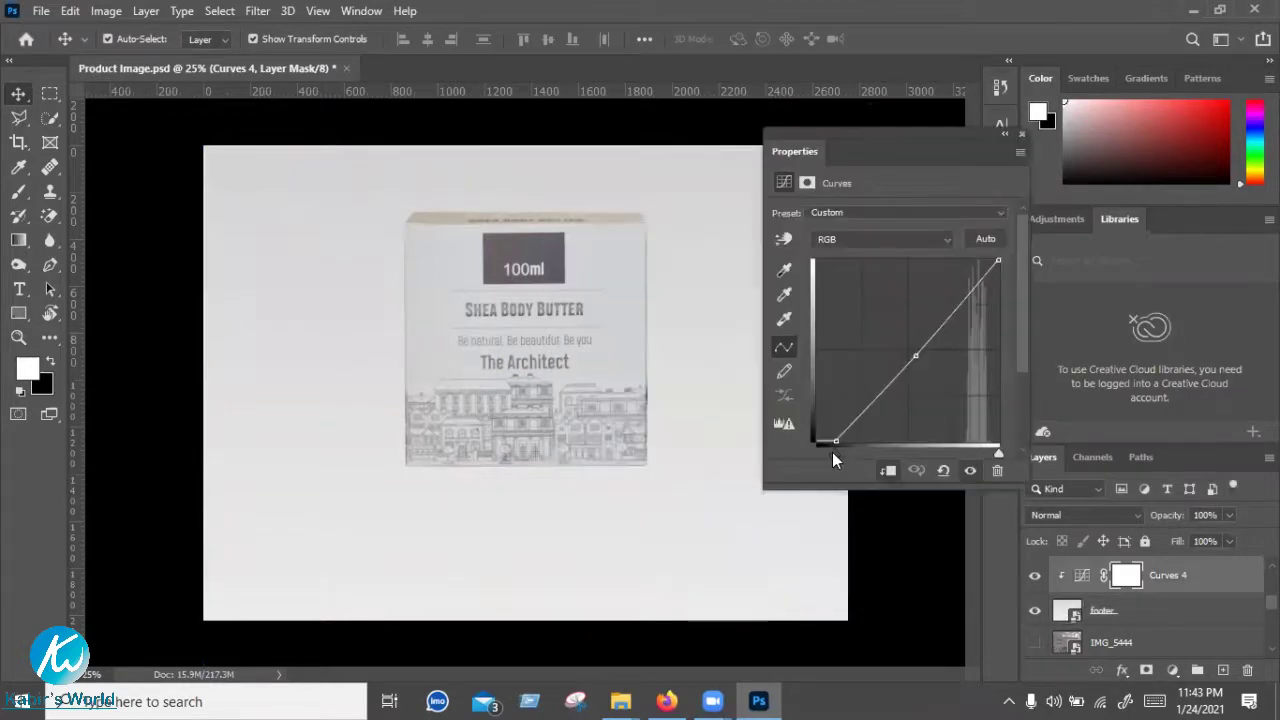
pyautogui.moveTo(908, 351); pyautogui.dragTo(955, 381)
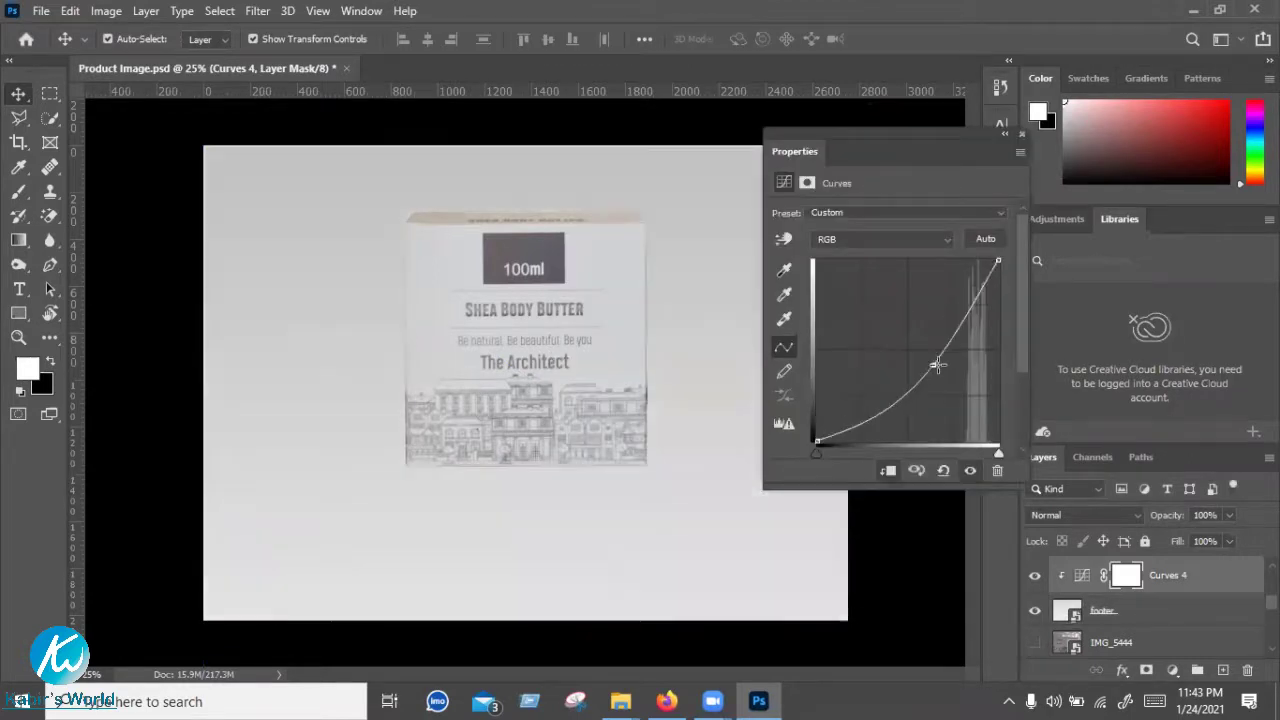
pyautogui.moveTo(955, 381); pyautogui.dragTo(971, 405)
pyautogui.press('Delete')
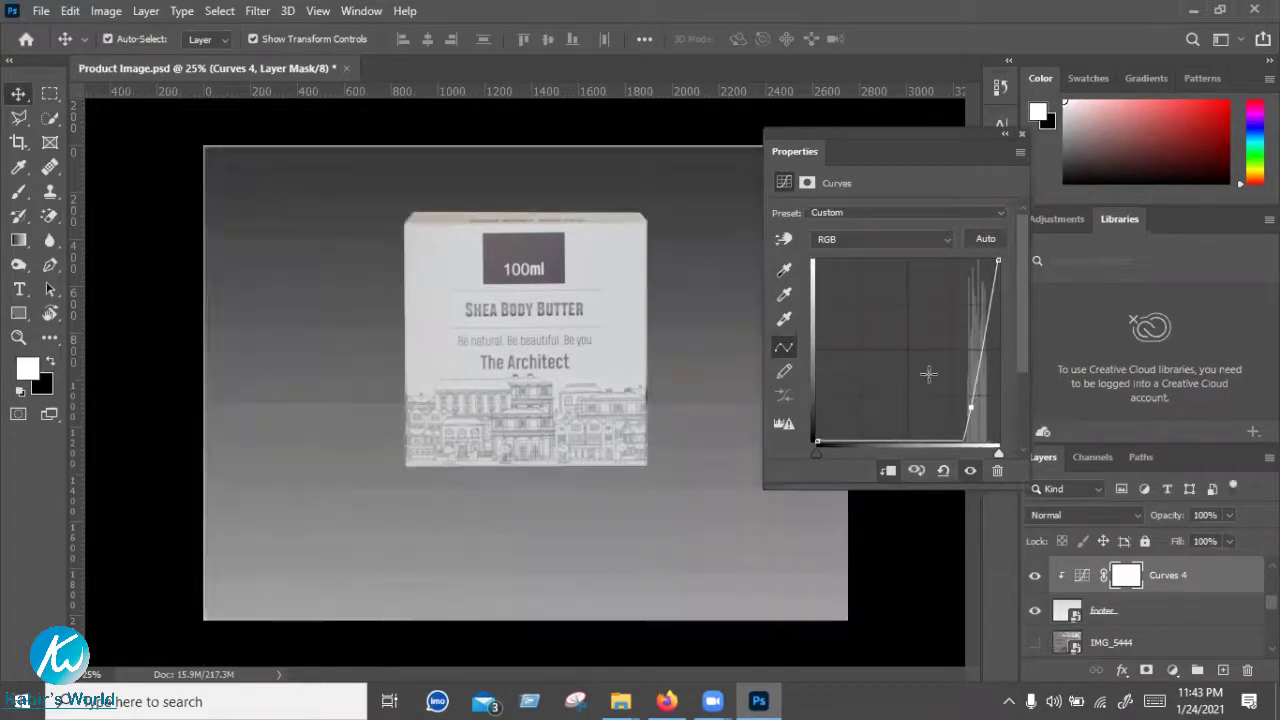
pyautogui.click(895, 331)
pyautogui.press('Delete')
# Settle Curves 4 on a lowered midtone point for a gentle downward bow
pyautogui.click(917, 363)
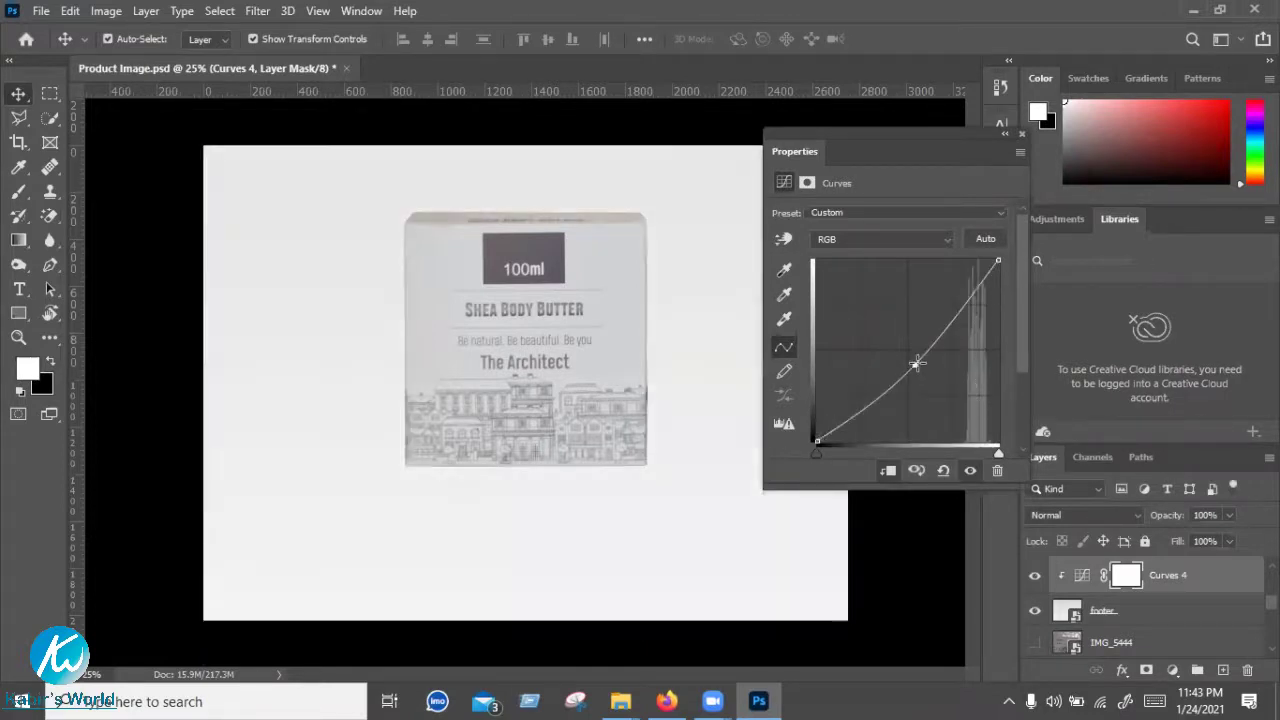
pyautogui.moveTo(927, 372); pyautogui.dragTo(932, 364)
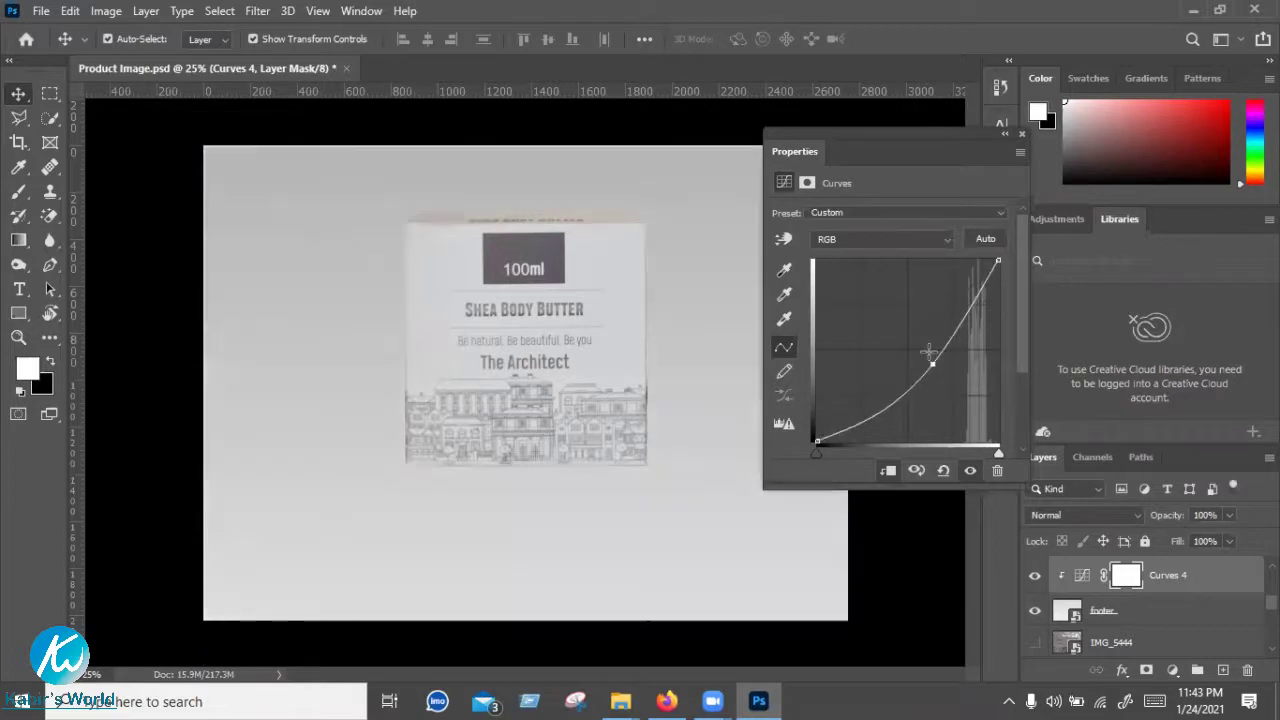
pyautogui.press('Delete')
pyautogui.click(910, 376)
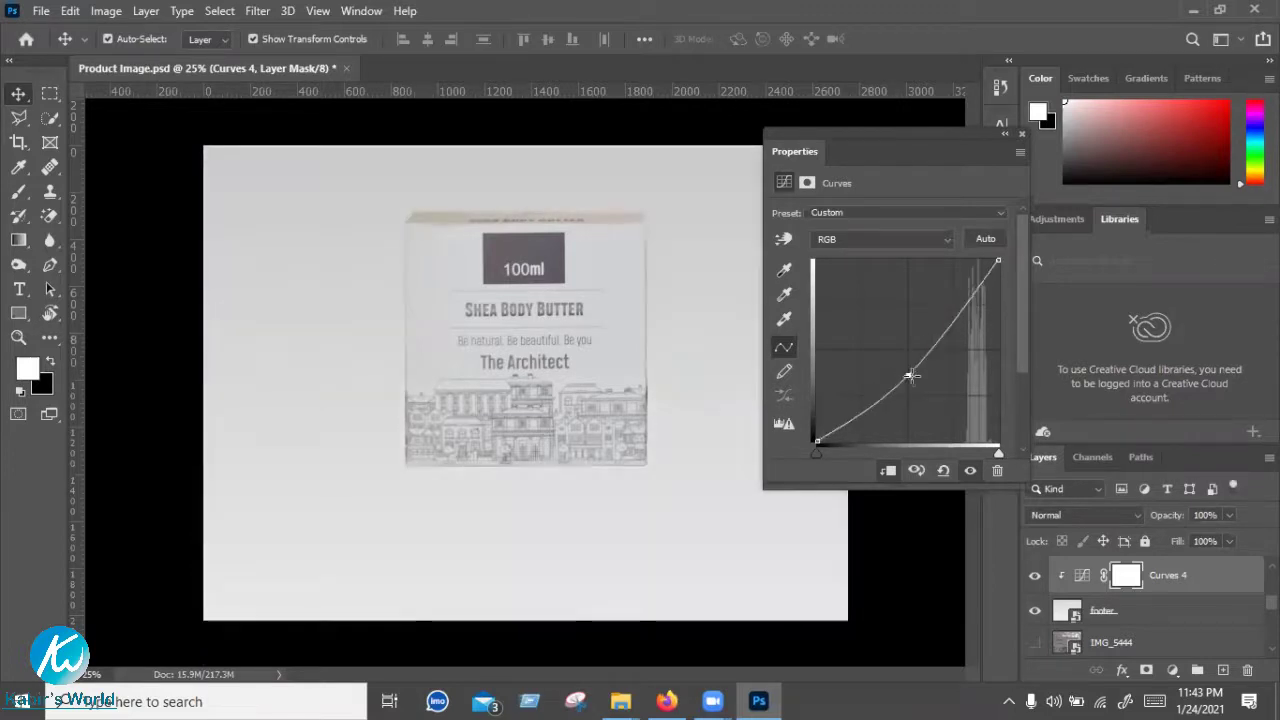
pyautogui.moveTo(910, 376); pyautogui.dragTo(912, 380)
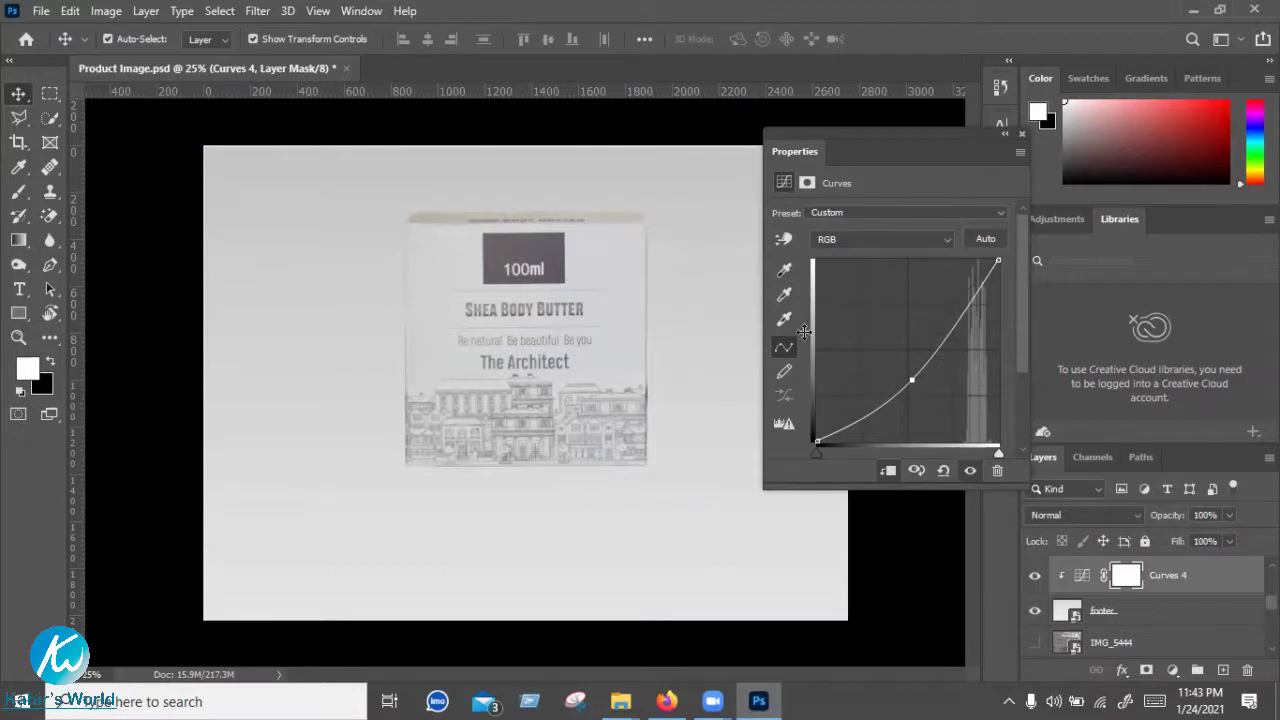
pyautogui.click(785, 295)
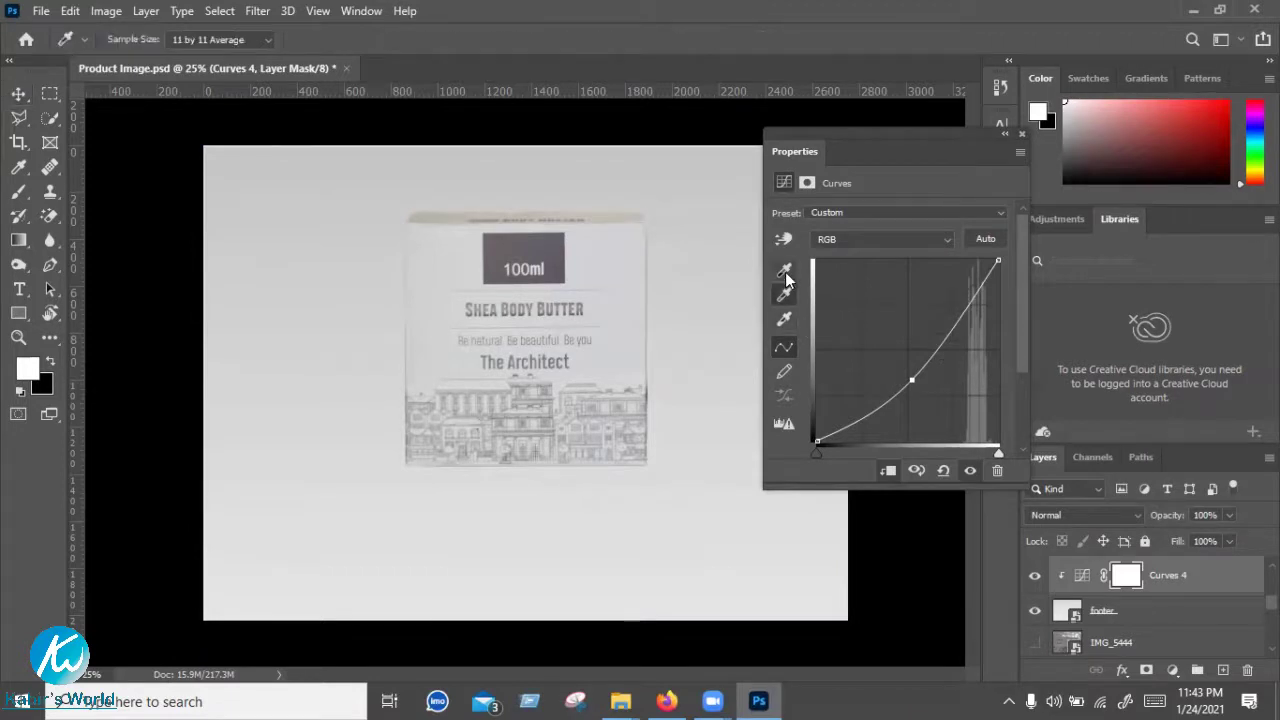
pyautogui.click(785, 319)
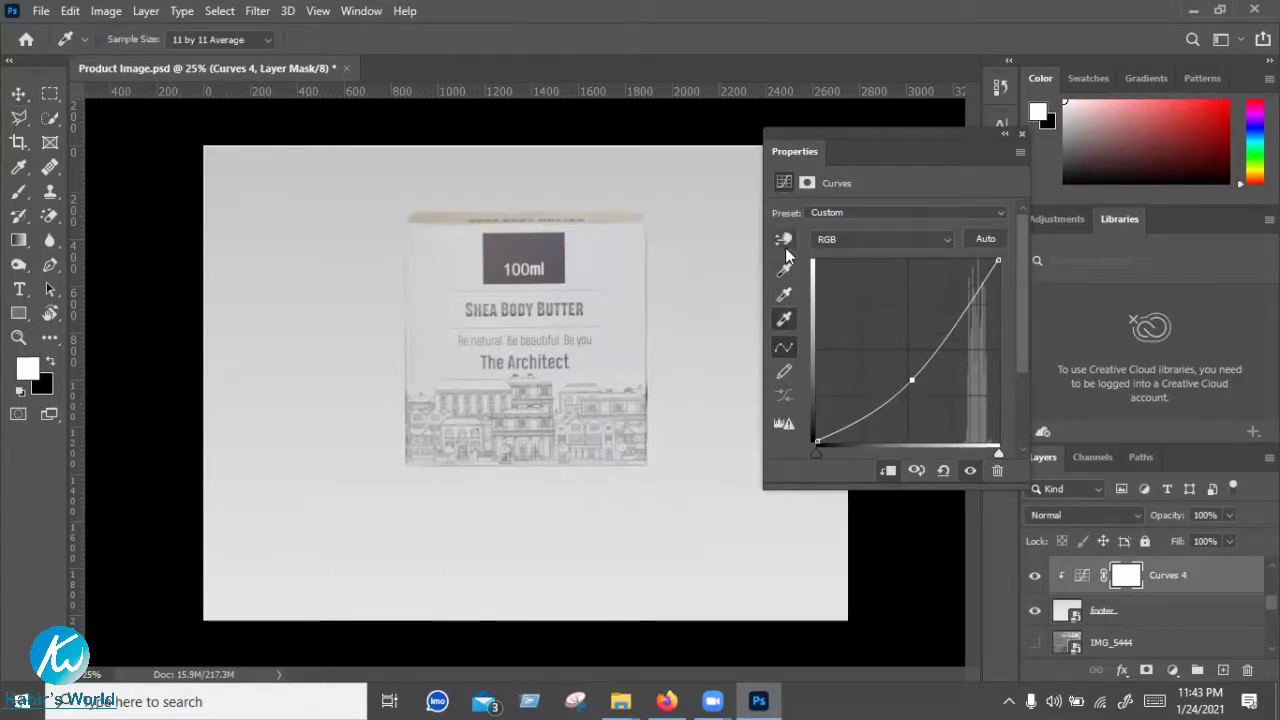
pyautogui.click(1005, 136)
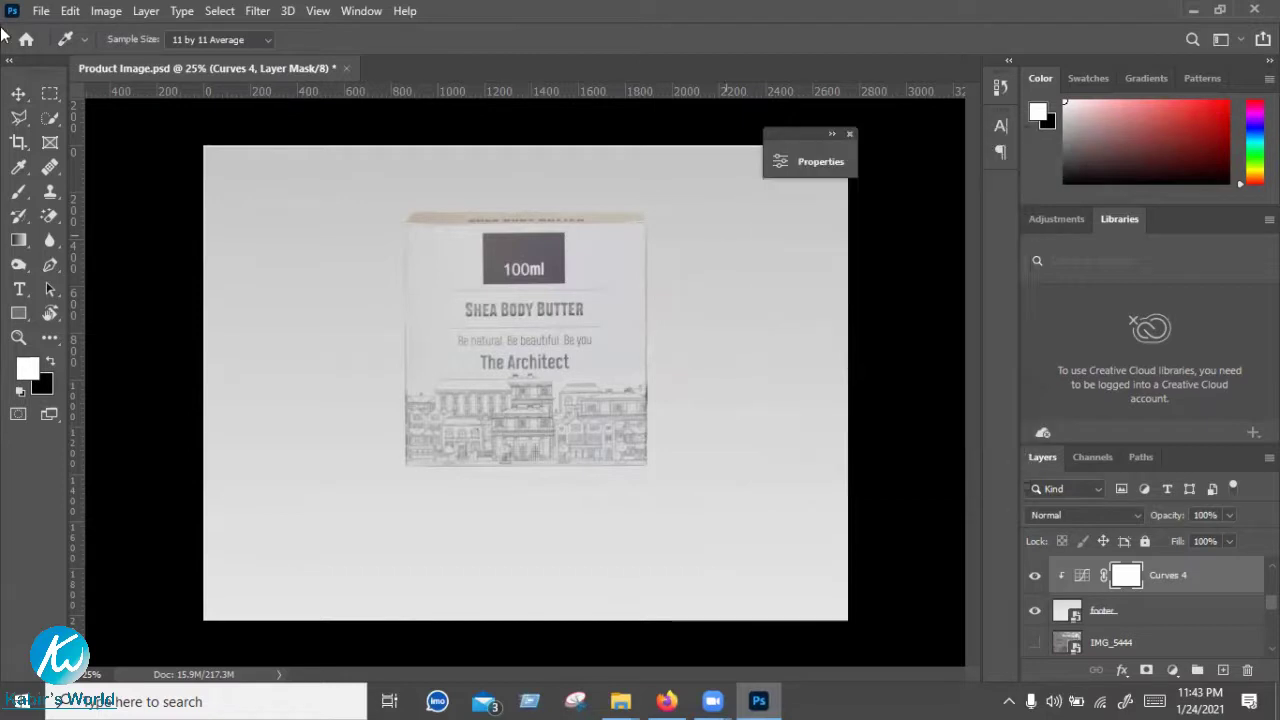
# Drag the Shea Body Butter box on Layer 1 around and settle it horizontally centred
pyautogui.click(18, 93)
pyautogui.moveTo(585, 262)
pyautogui.mouseDown()
pyautogui.moveTo(614, 286)
pyautogui.moveTo(545, 303)
pyautogui.mouseUp()
pyautogui.moveTo(502, 257); pyautogui.dragTo(503, 257)
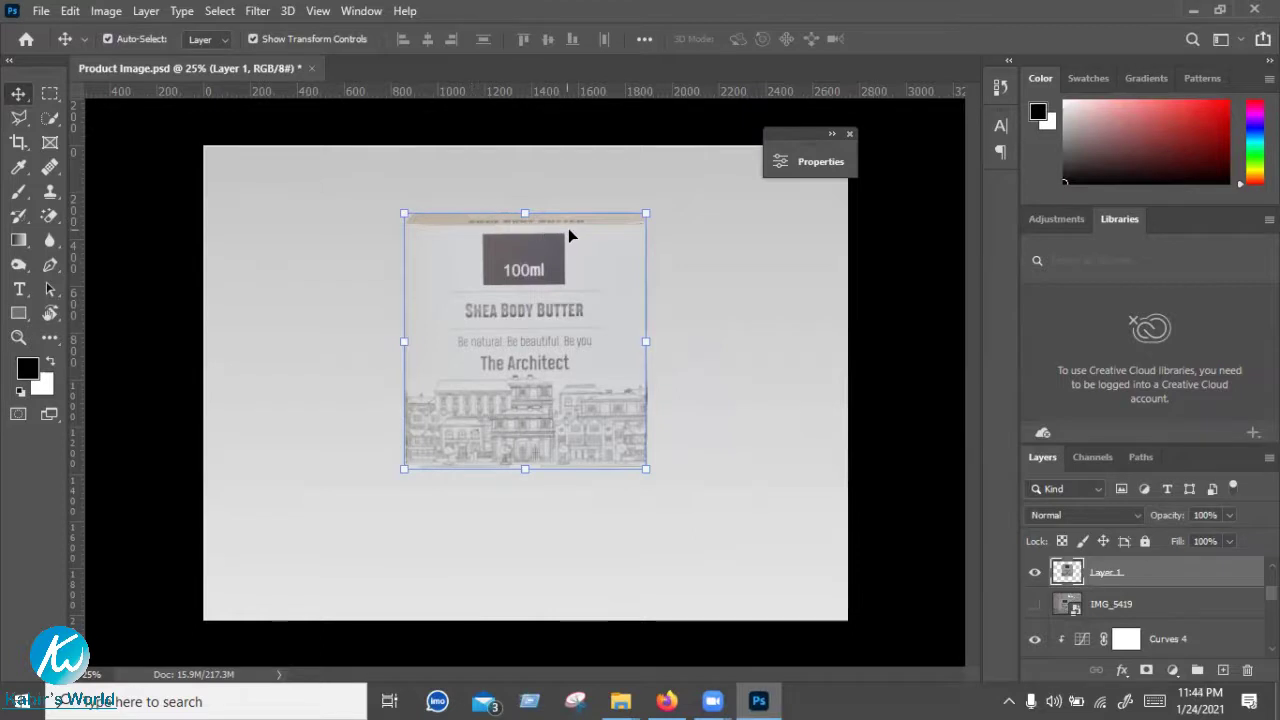
pyautogui.scroll(1, 1036, 586)
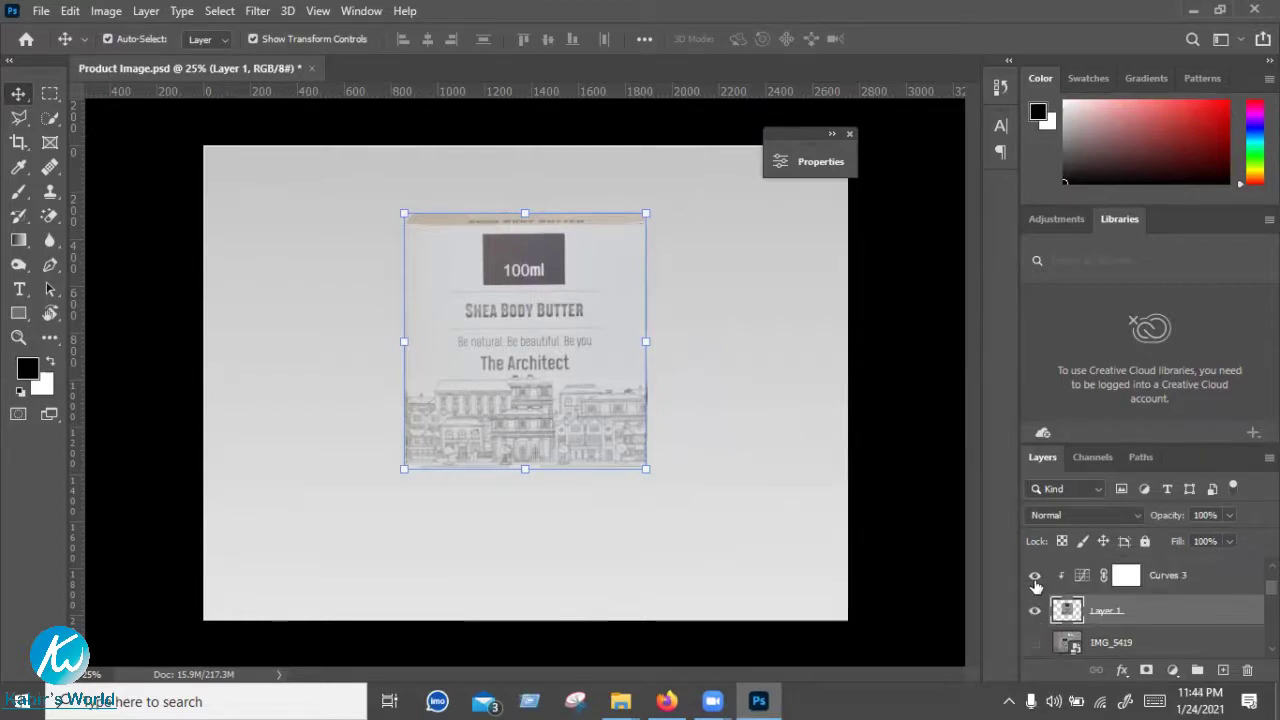
pyautogui.click(1035, 578)
pyautogui.click(1035, 578)
pyautogui.click(1035, 578)
pyautogui.click(1035, 578)
pyautogui.click(1035, 578)
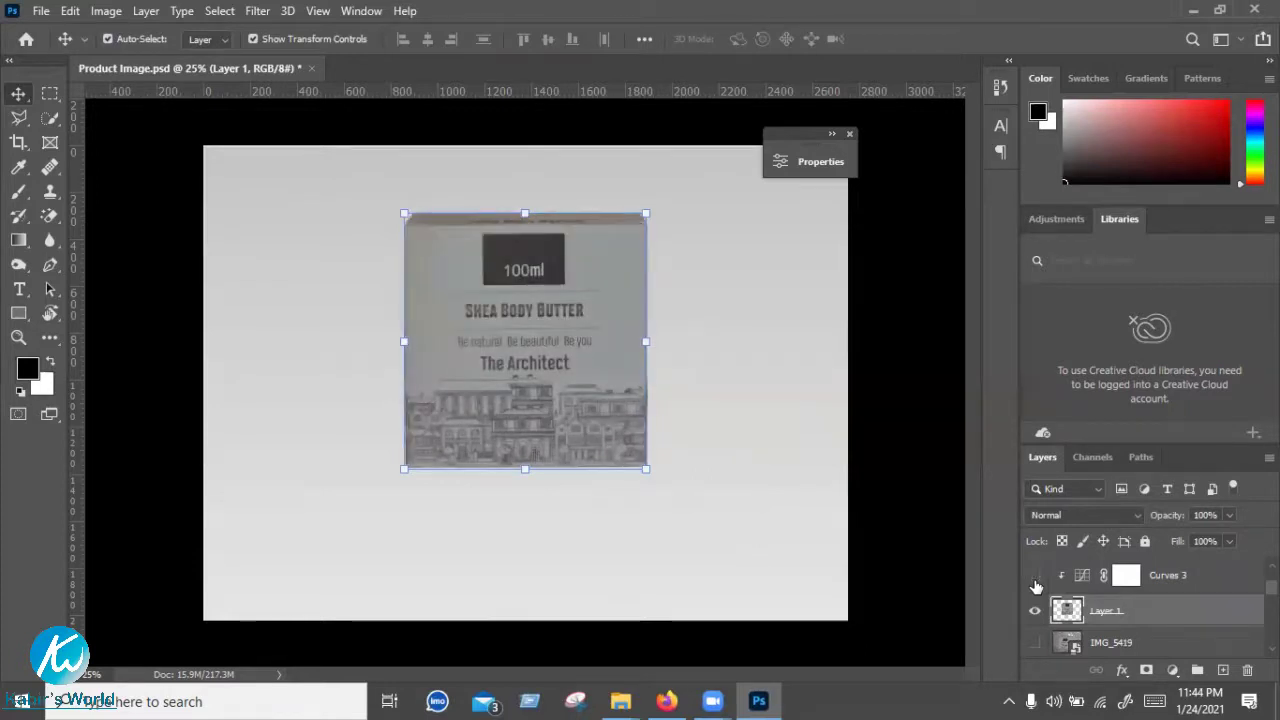
pyautogui.click(1035, 578)
pyautogui.click(1035, 578)
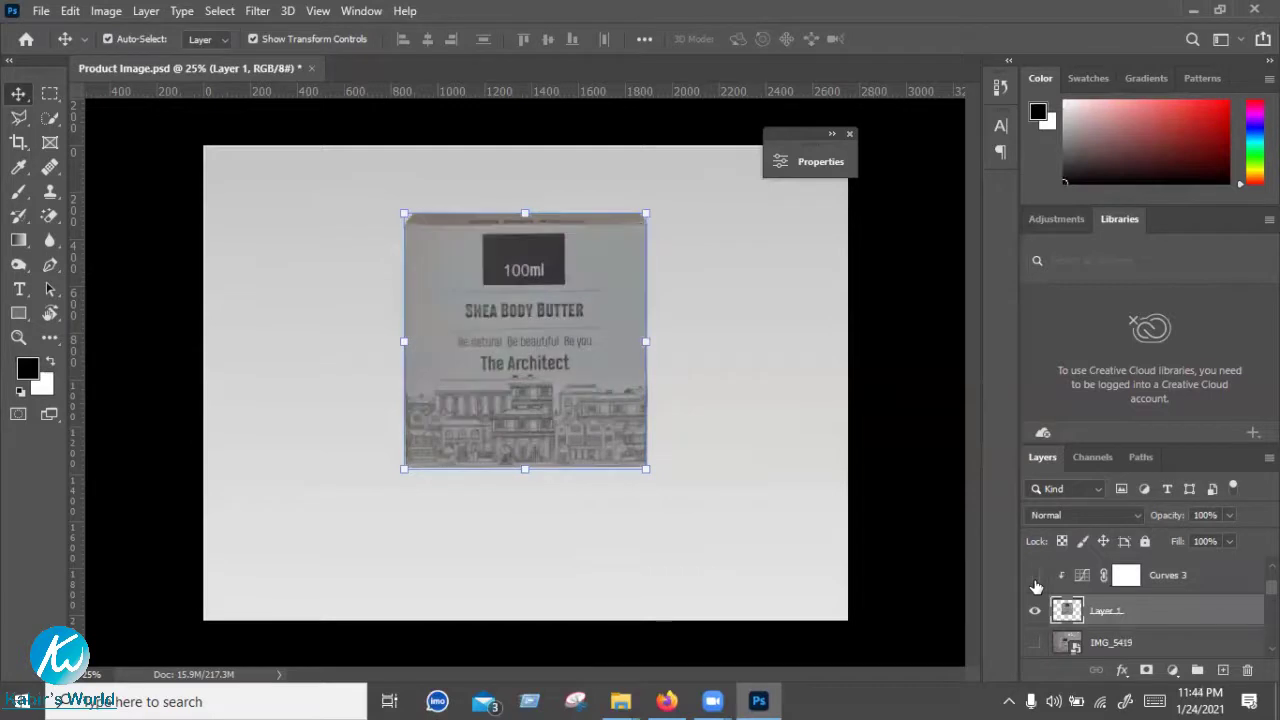
pyautogui.click(1035, 578)
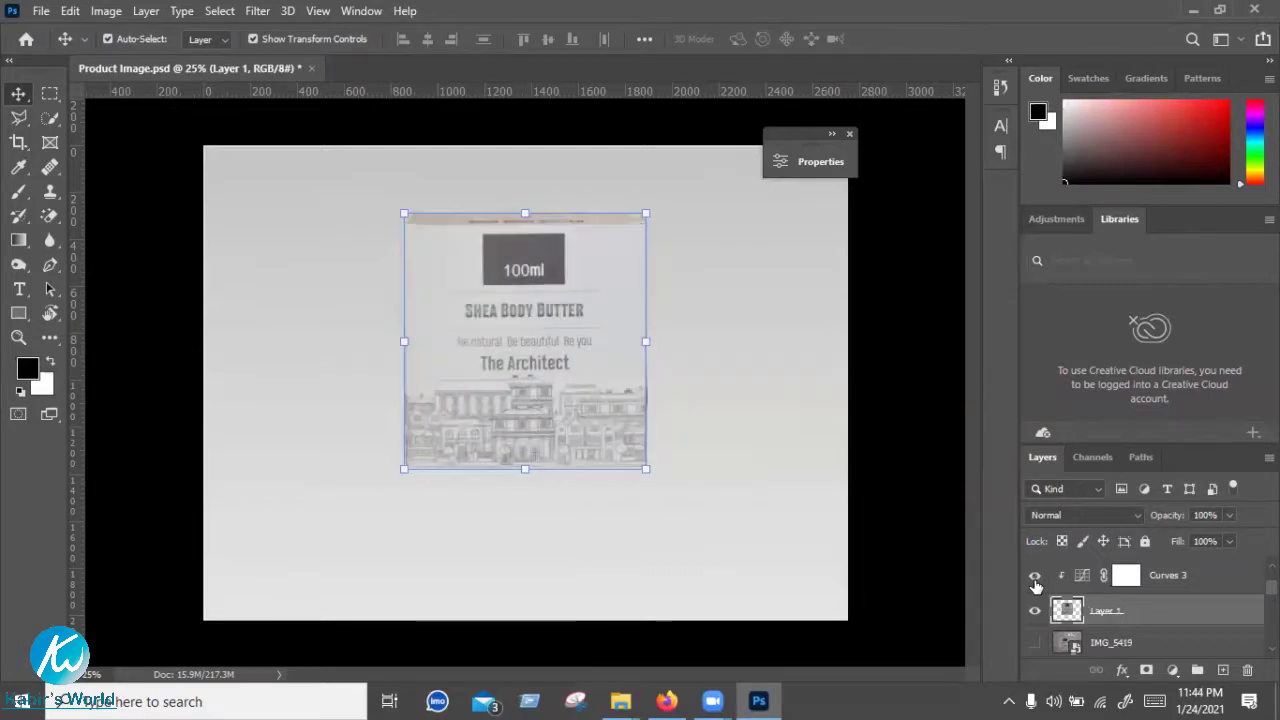
pyautogui.click(1035, 578)
pyautogui.click(1035, 578)
pyautogui.click(1035, 578)
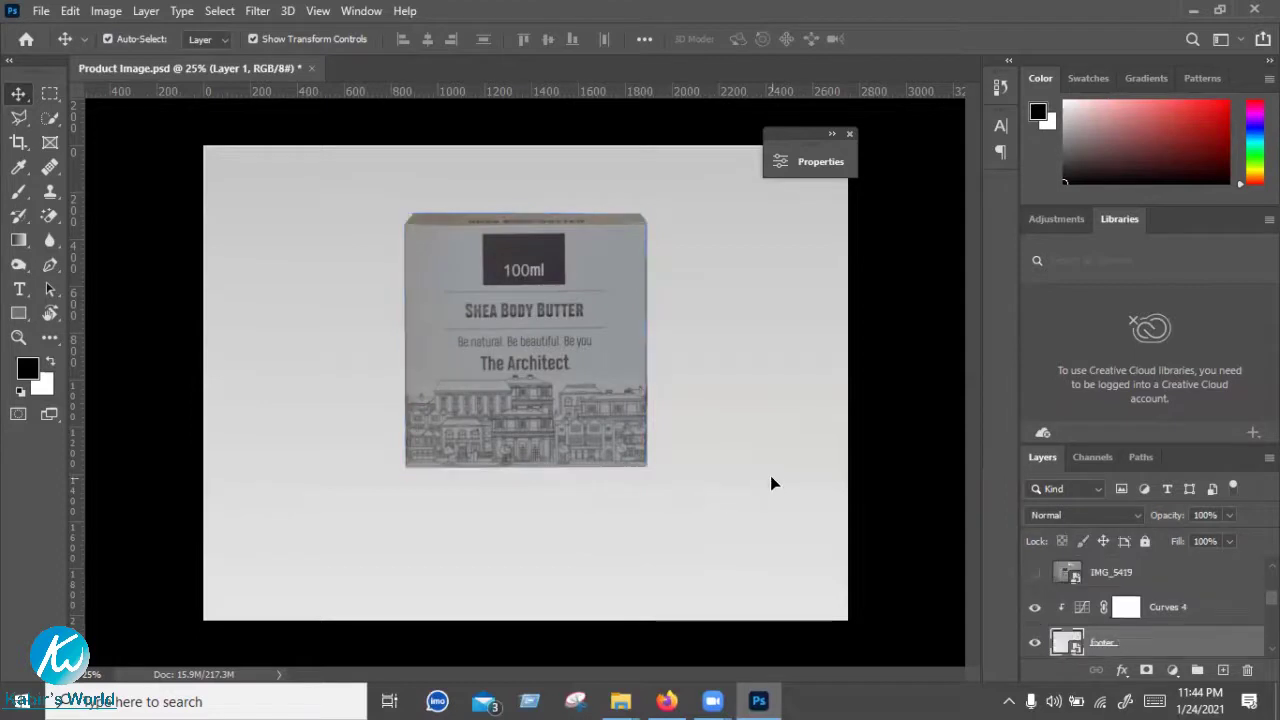
pyautogui.click(1037, 571)
pyautogui.scroll(1, 1042, 600)
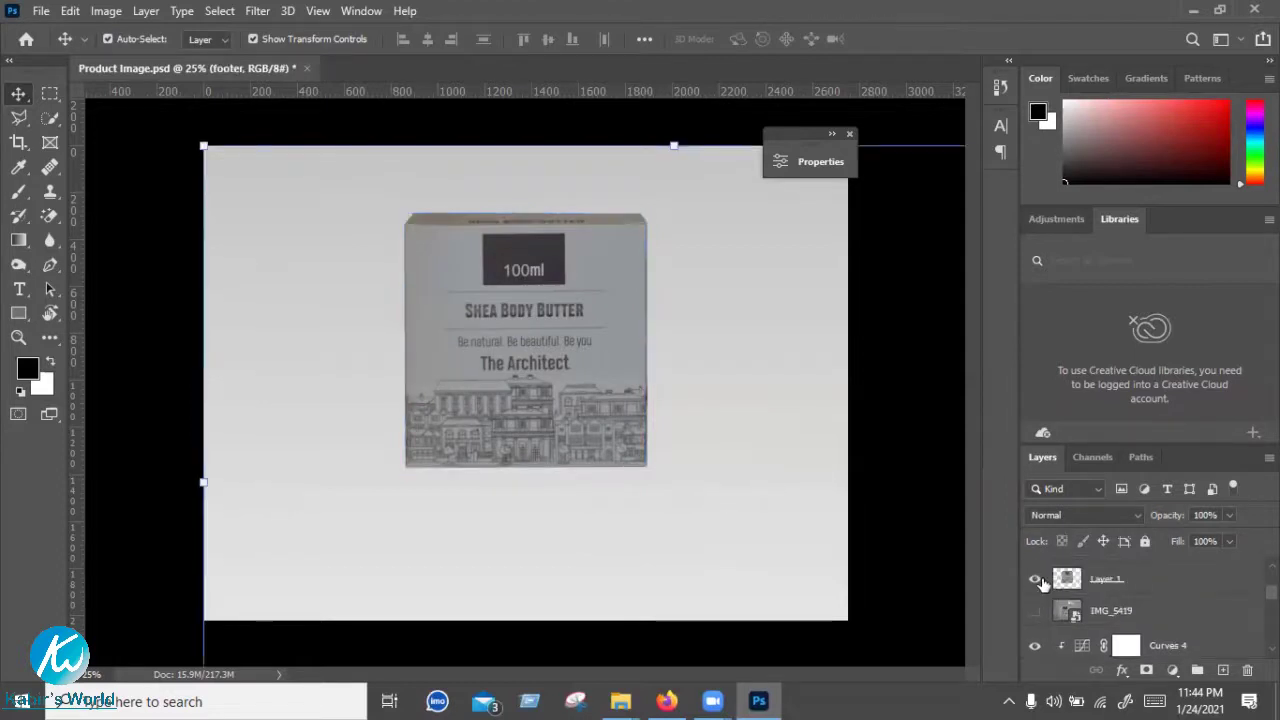
pyautogui.scroll(1, 1042, 591)
pyautogui.click(1038, 584)
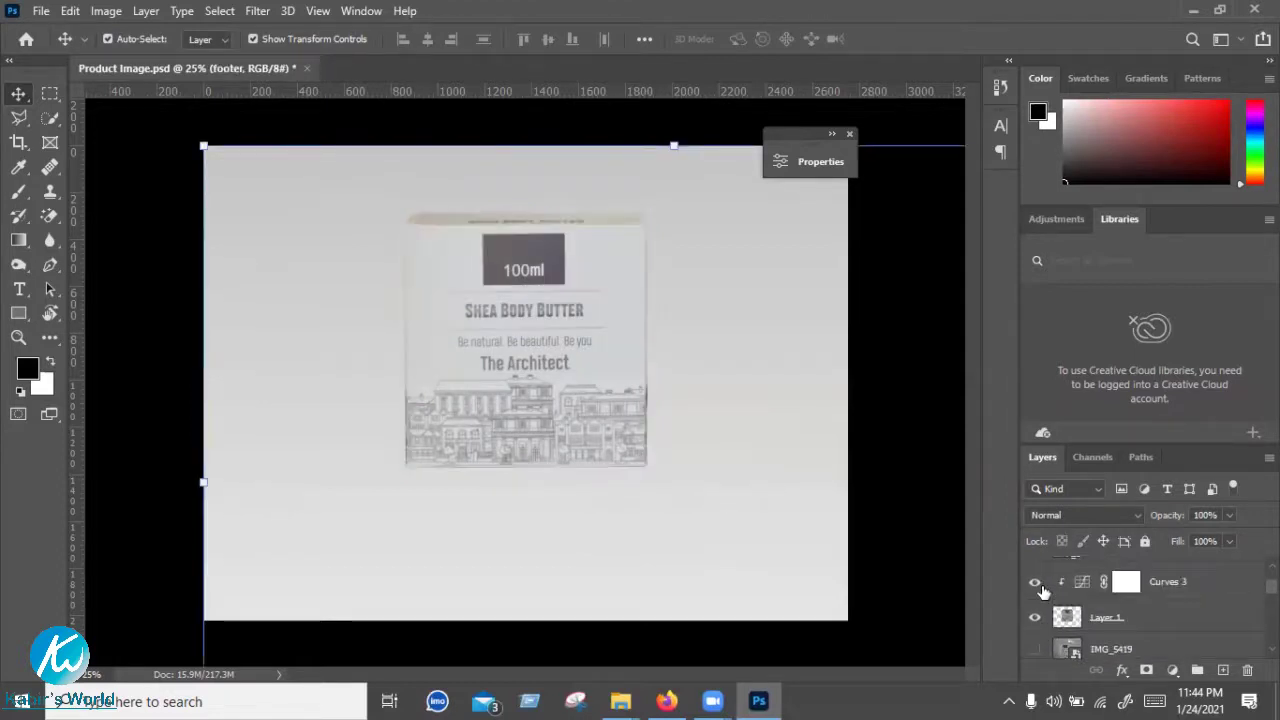
pyautogui.scroll(-2, 1036, 615)
pyautogui.click(1035, 610)
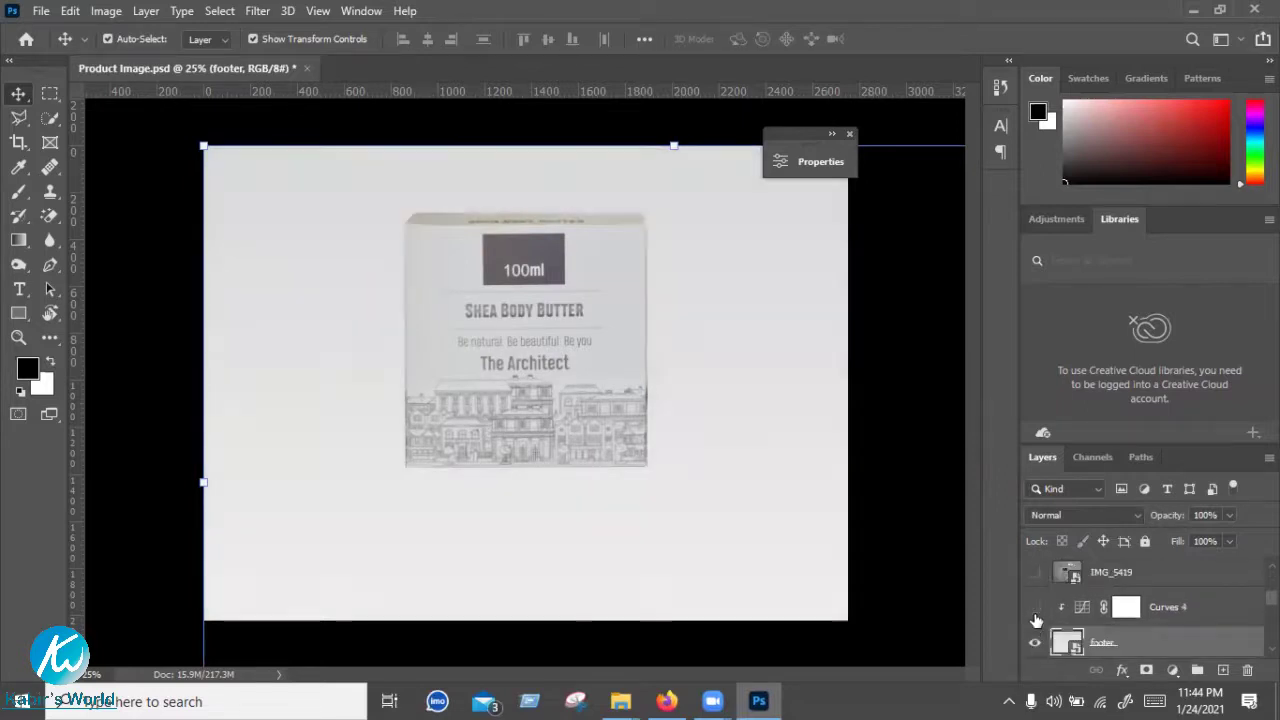
pyautogui.click(1035, 610)
pyautogui.click(1035, 610)
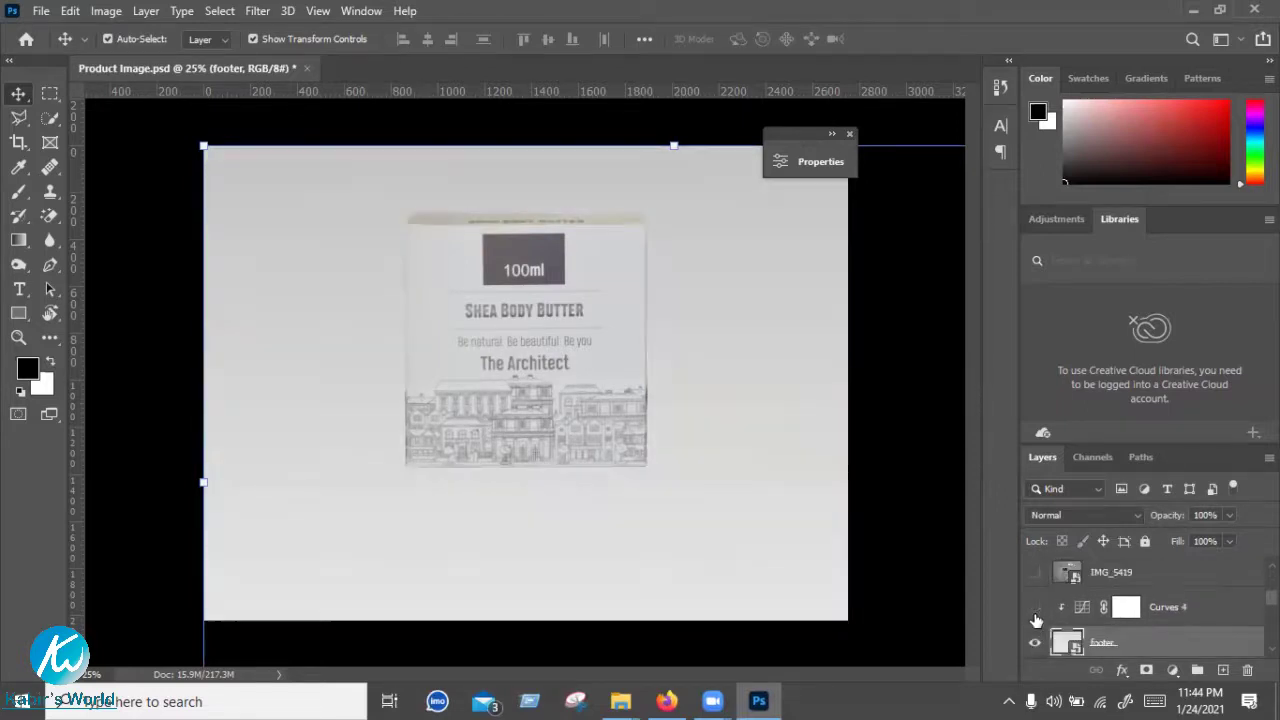
pyautogui.click(1035, 612)
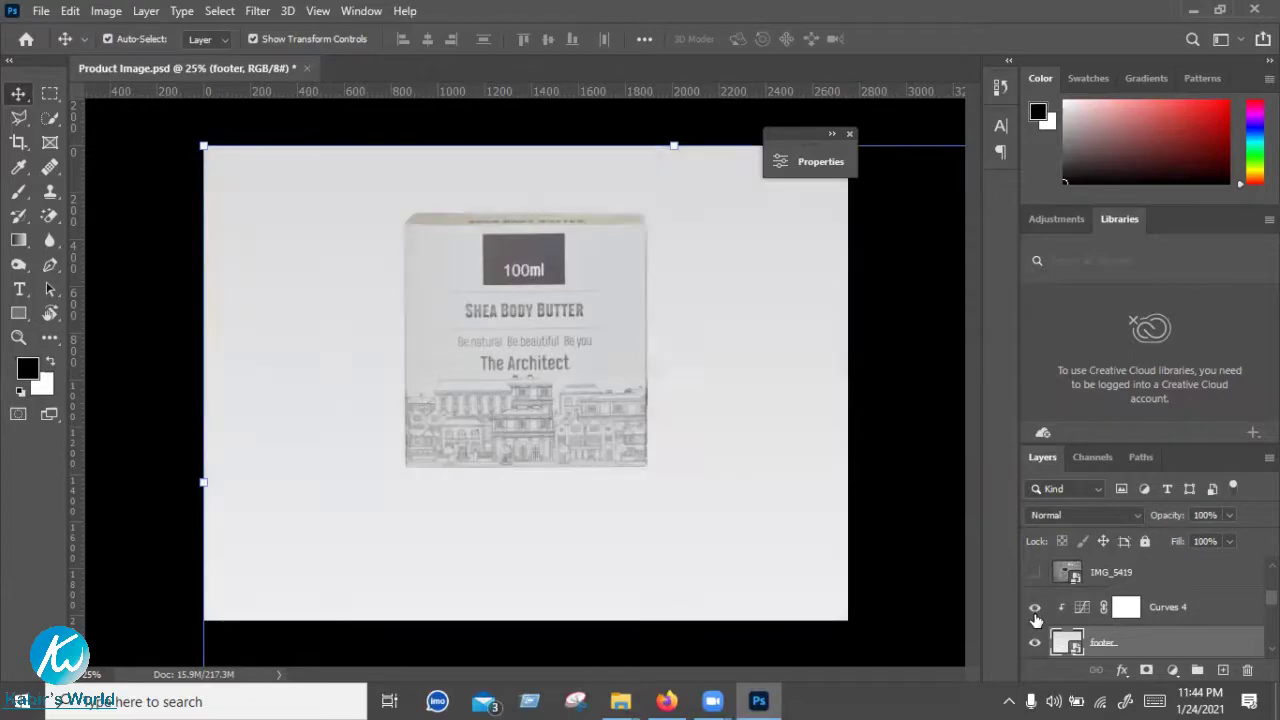
pyautogui.click(1192, 12)
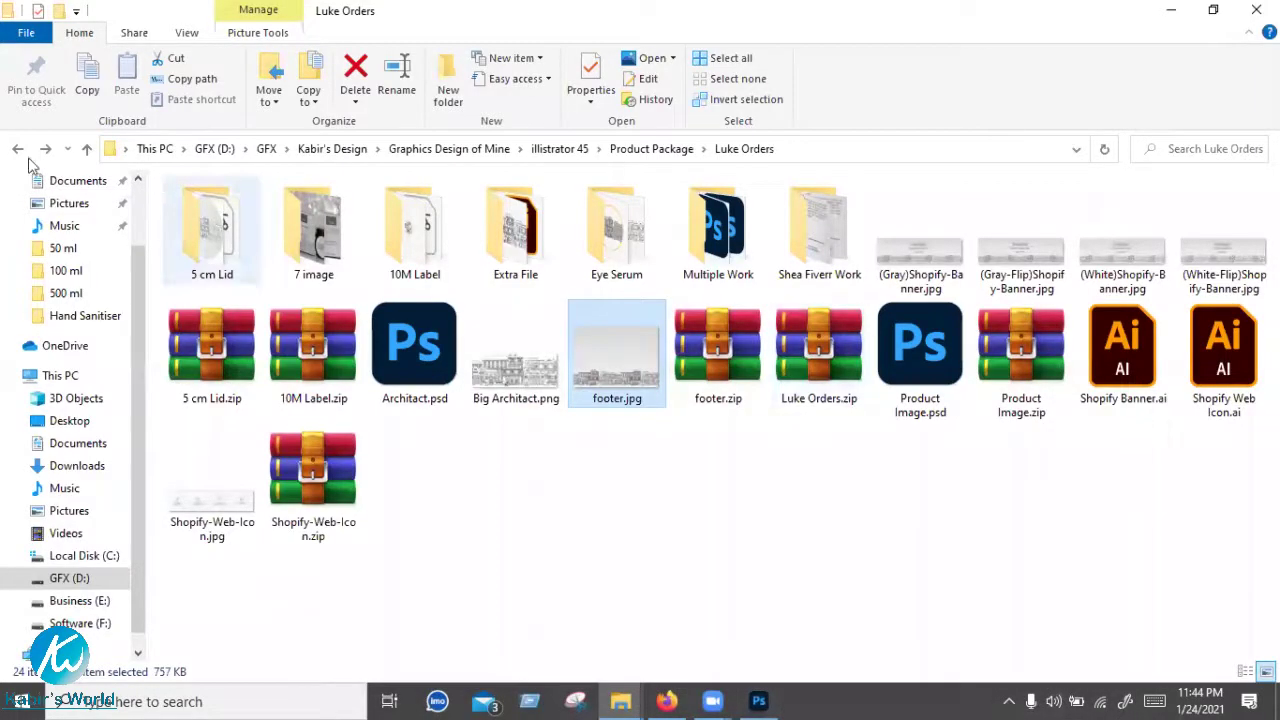
# Bring F.jpg from the 7 image folder into Product Image.psd as a placed layer
pyautogui.click(320, 228)
pyautogui.doubleClick(309, 280)
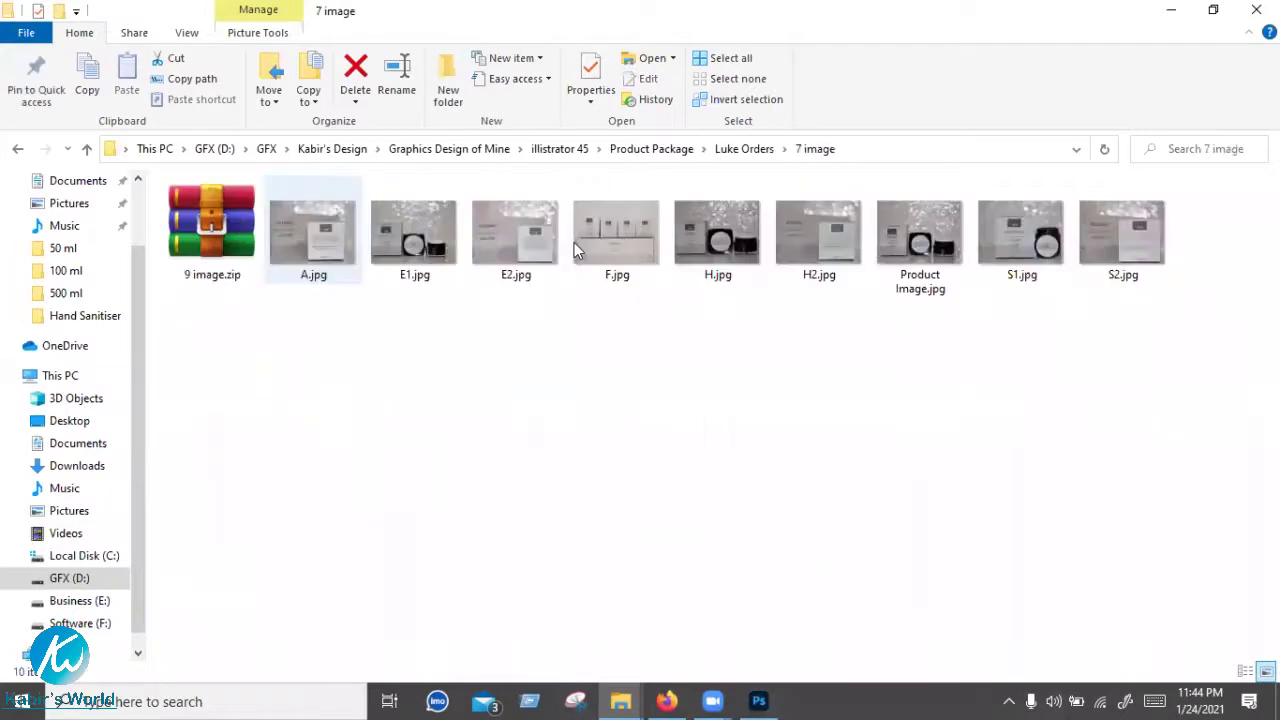
pyautogui.click(611, 249)
pyautogui.moveTo(758, 701)
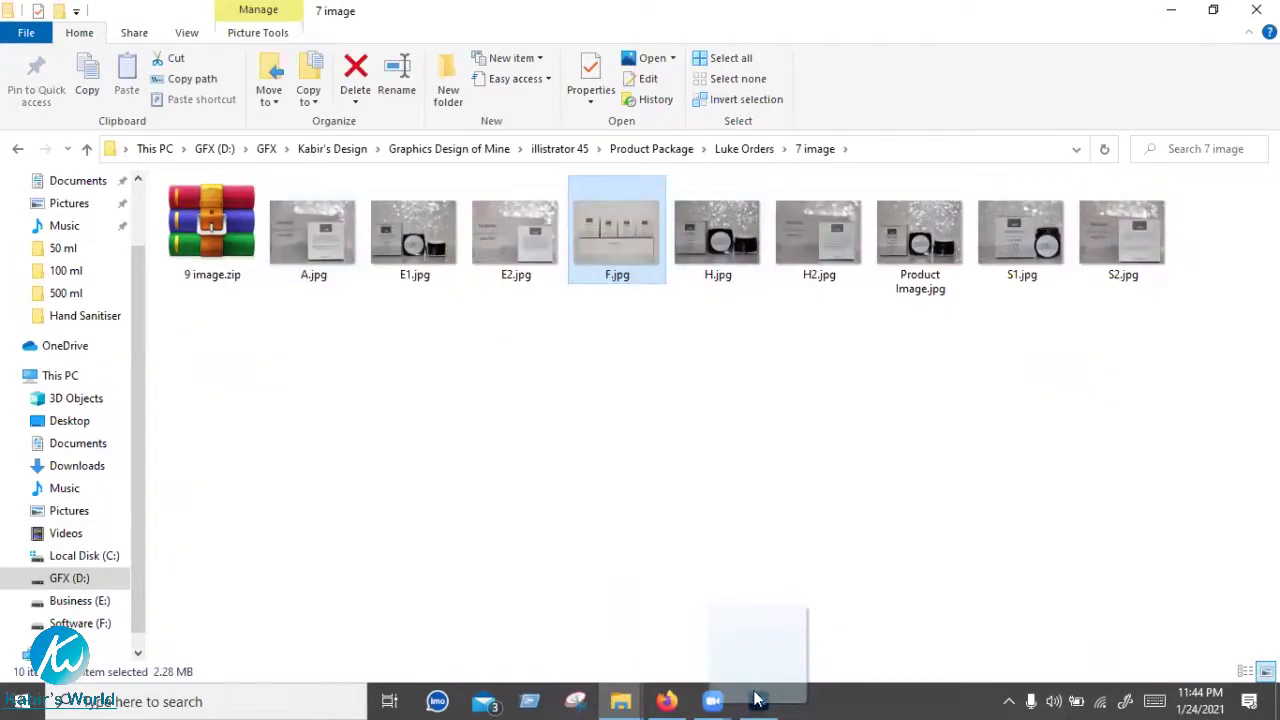
pyautogui.click(757, 699)
pyautogui.hotkey('ctrl', 't')
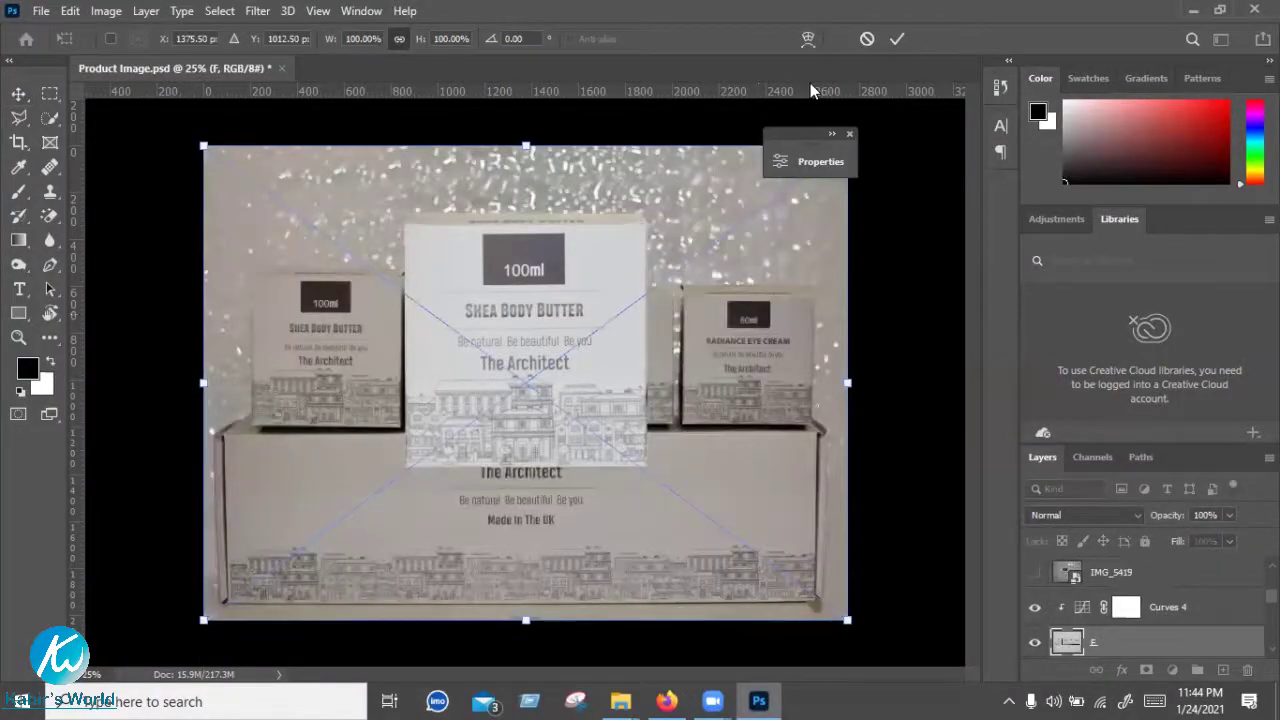
# Commit placed layer F and toggle Curves 4 off and on to compare
pyautogui.press('Return')
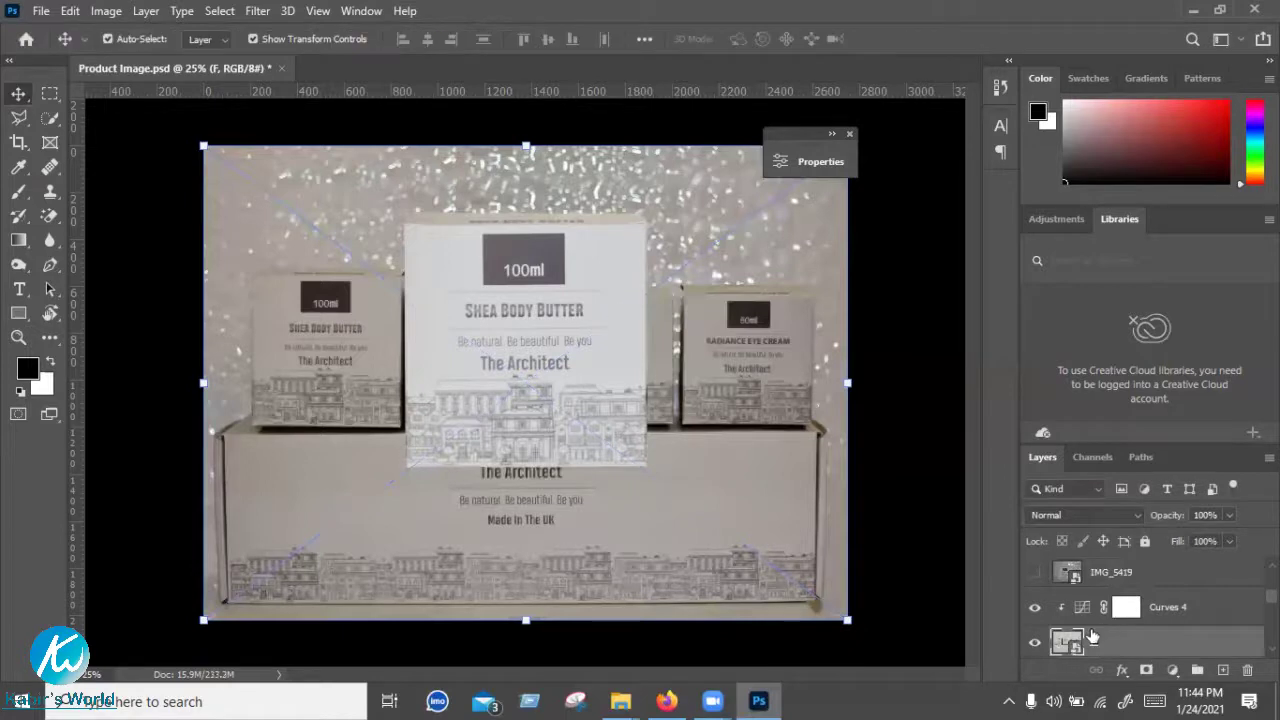
pyautogui.scroll(-1, 1108, 634)
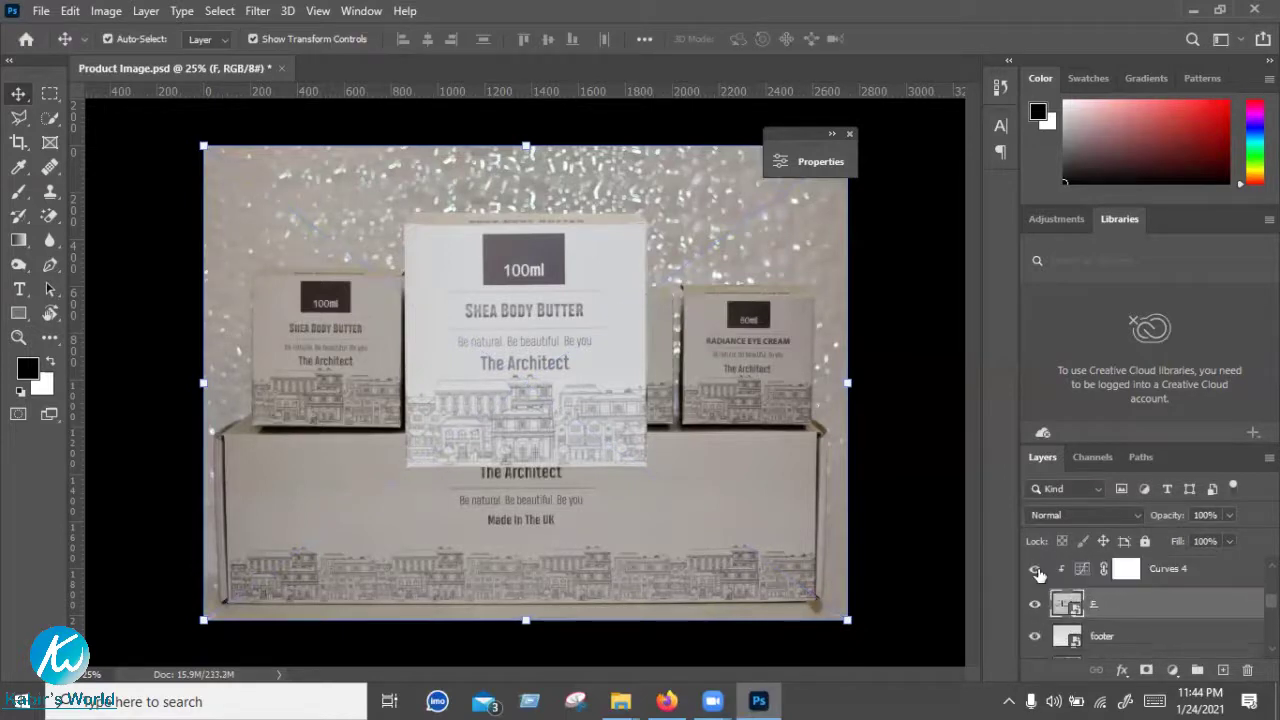
pyautogui.click(1036, 569)
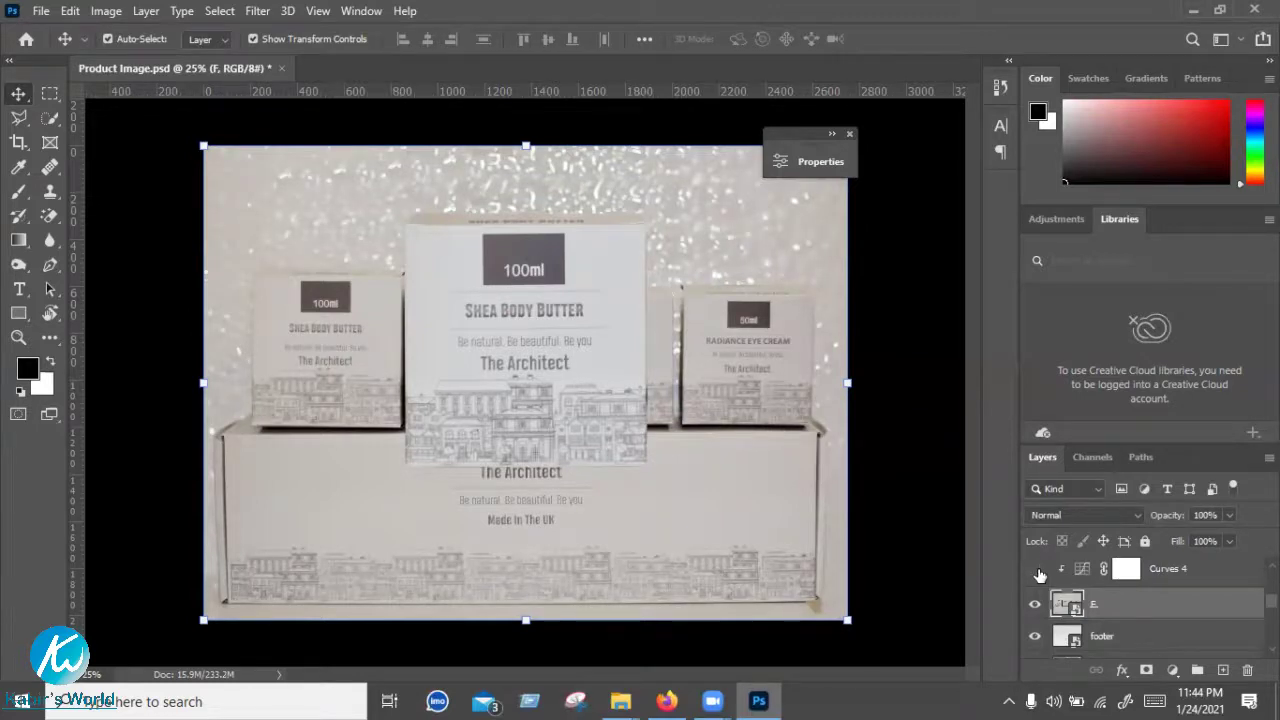
pyautogui.click(1037, 570)
# Pull the Curves 4 midpoint down to darken photo F, then nudge the box lower
pyautogui.doubleClick(1082, 569)
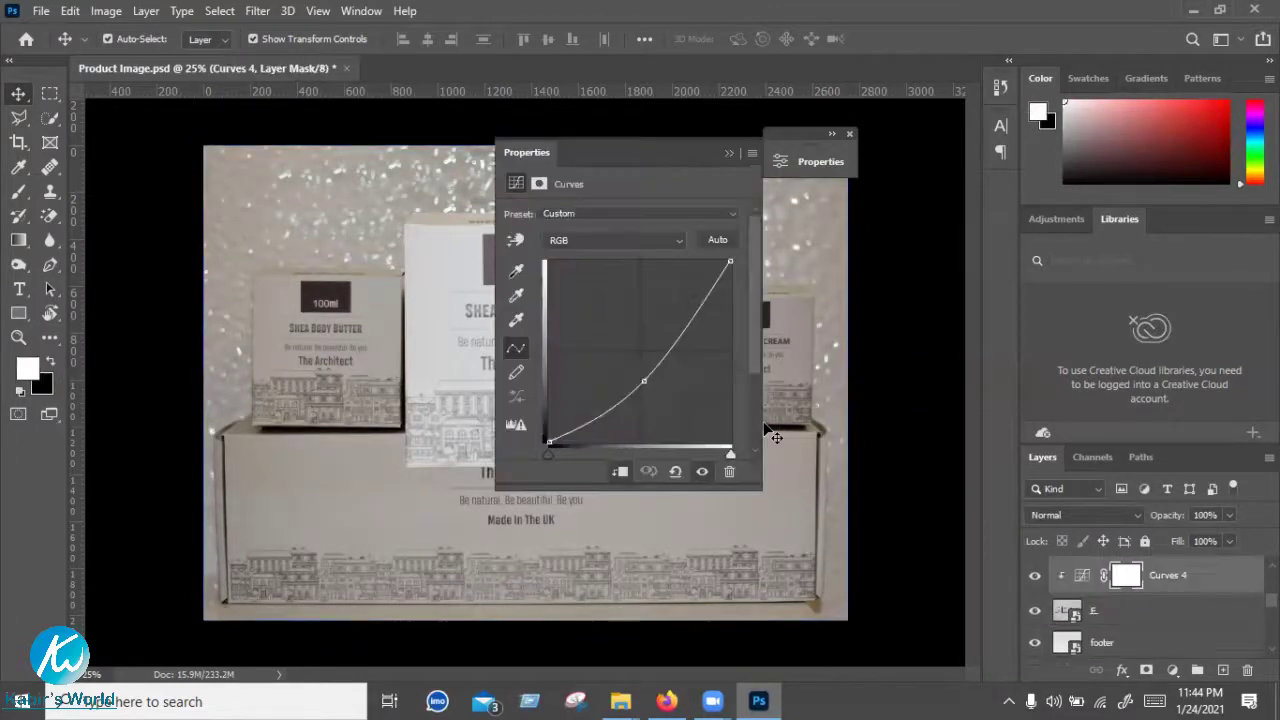
pyautogui.moveTo(645, 382)
pyautogui.mouseDown()
pyautogui.moveTo(673, 410)
pyautogui.moveTo(641, 347)
pyautogui.mouseUp()
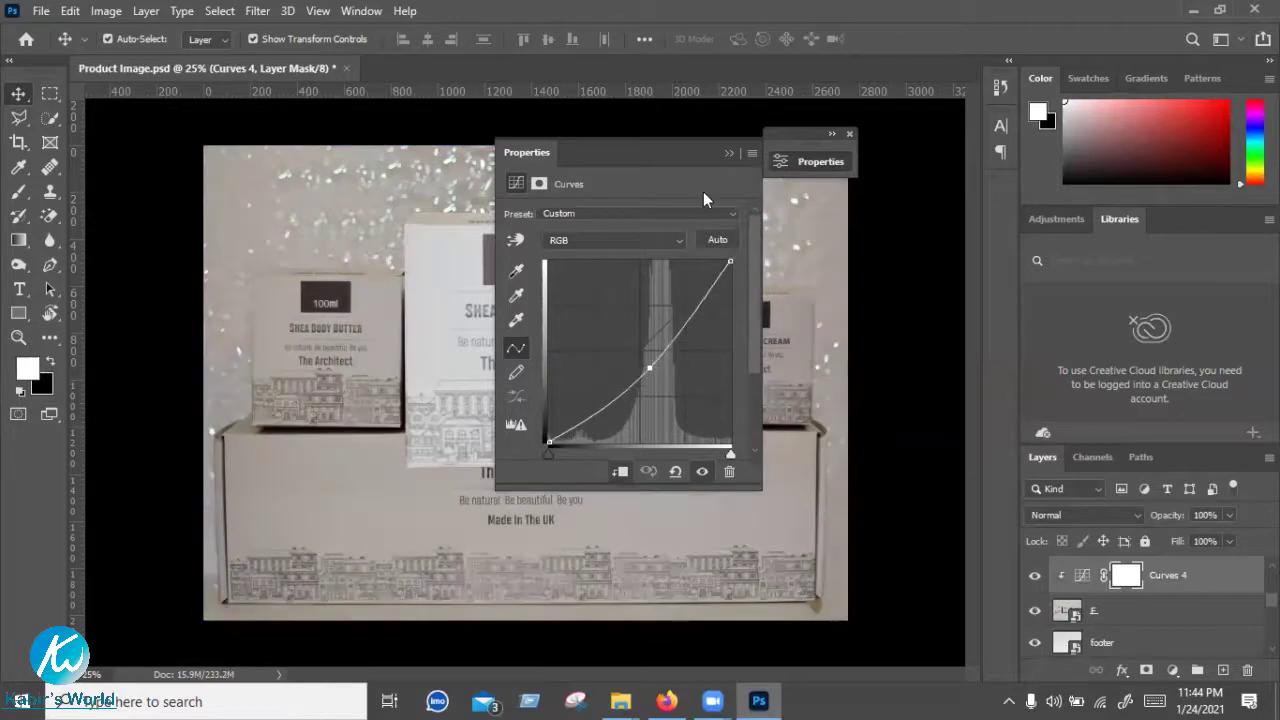
pyautogui.click(808, 161)
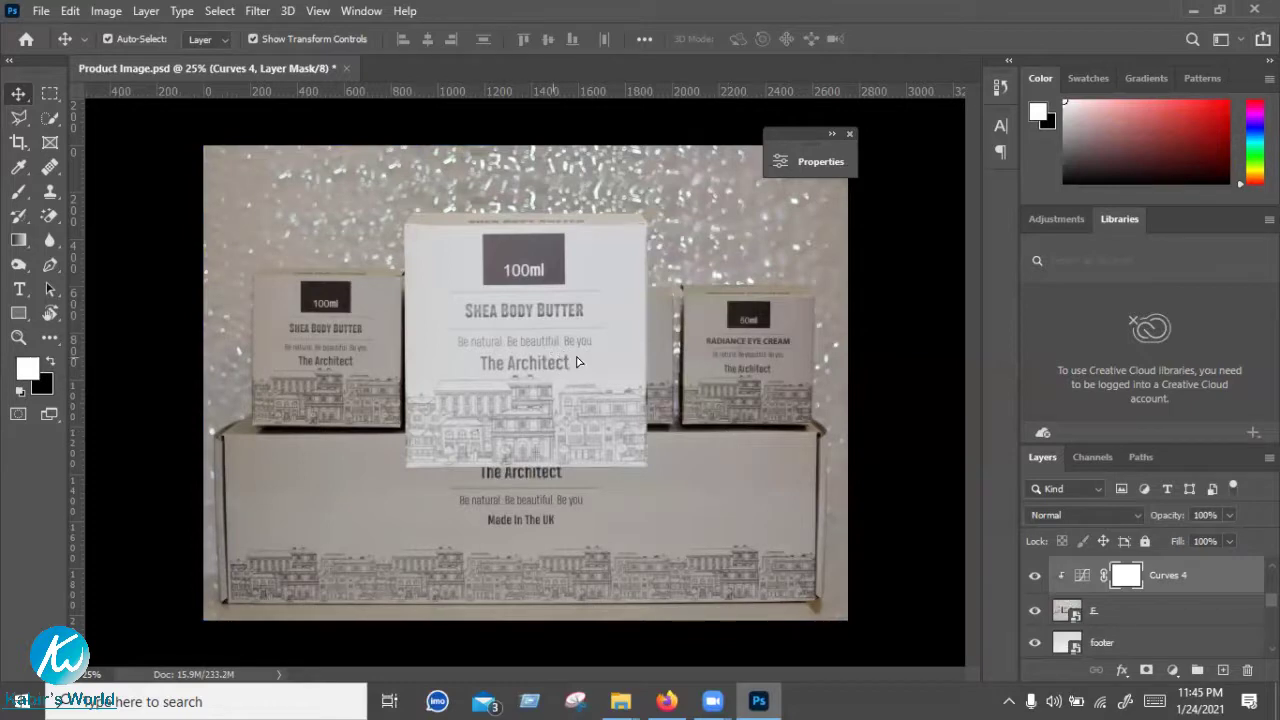
pyautogui.moveTo(558, 354); pyautogui.dragTo(557, 370)
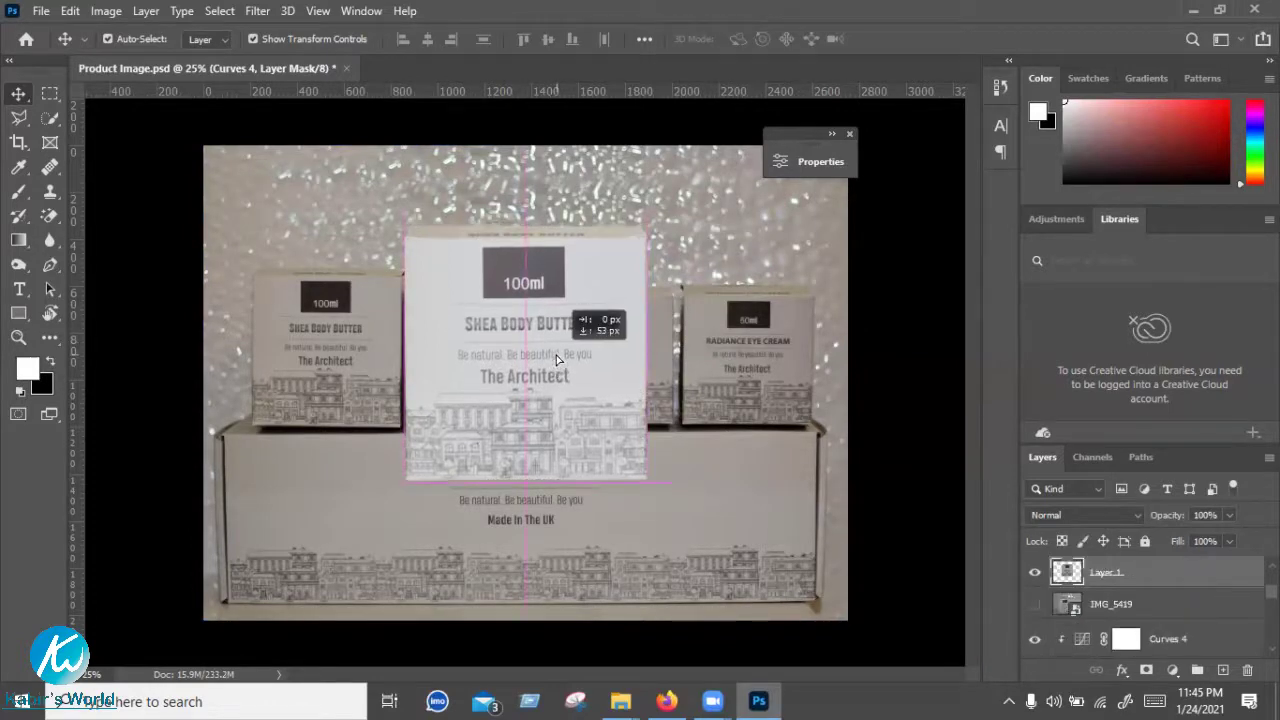
# Lower the box onto the photo, then toggle layer F and Curves 4 visibility to compare
pyautogui.moveTo(1105, 572); pyautogui.dragTo(1128, 645)
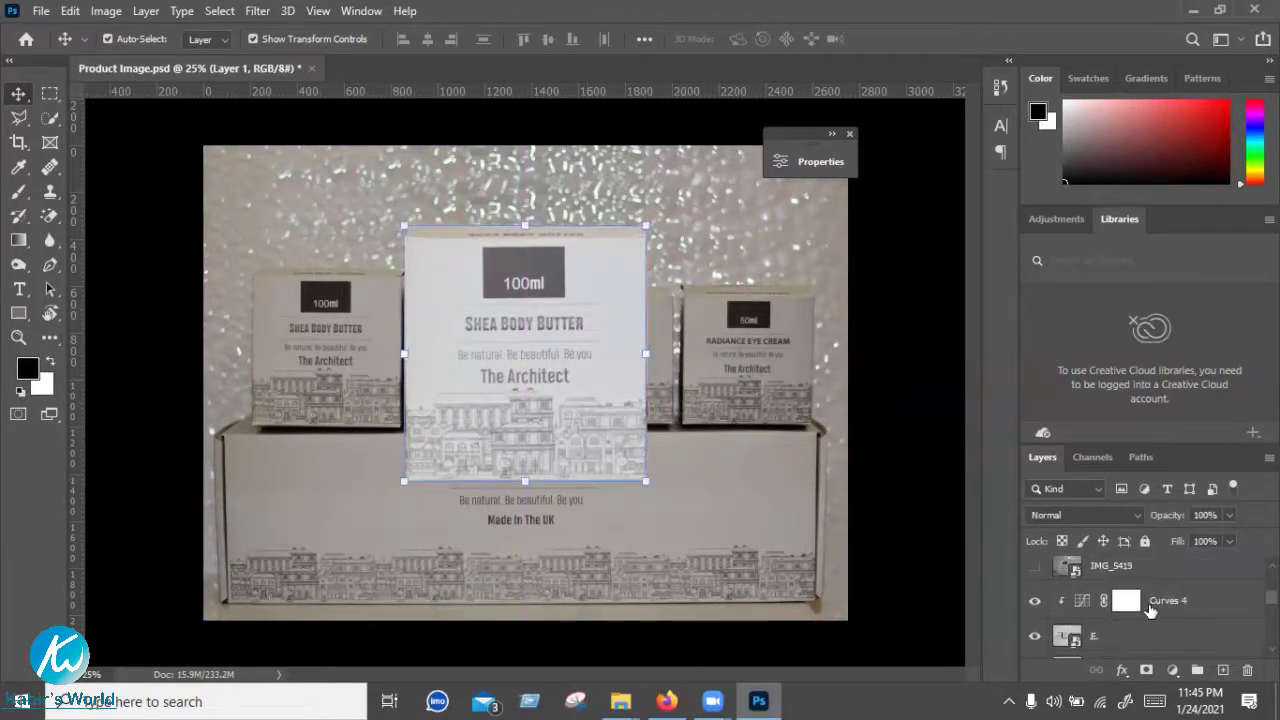
pyautogui.click(1068, 642)
pyautogui.click(1037, 641)
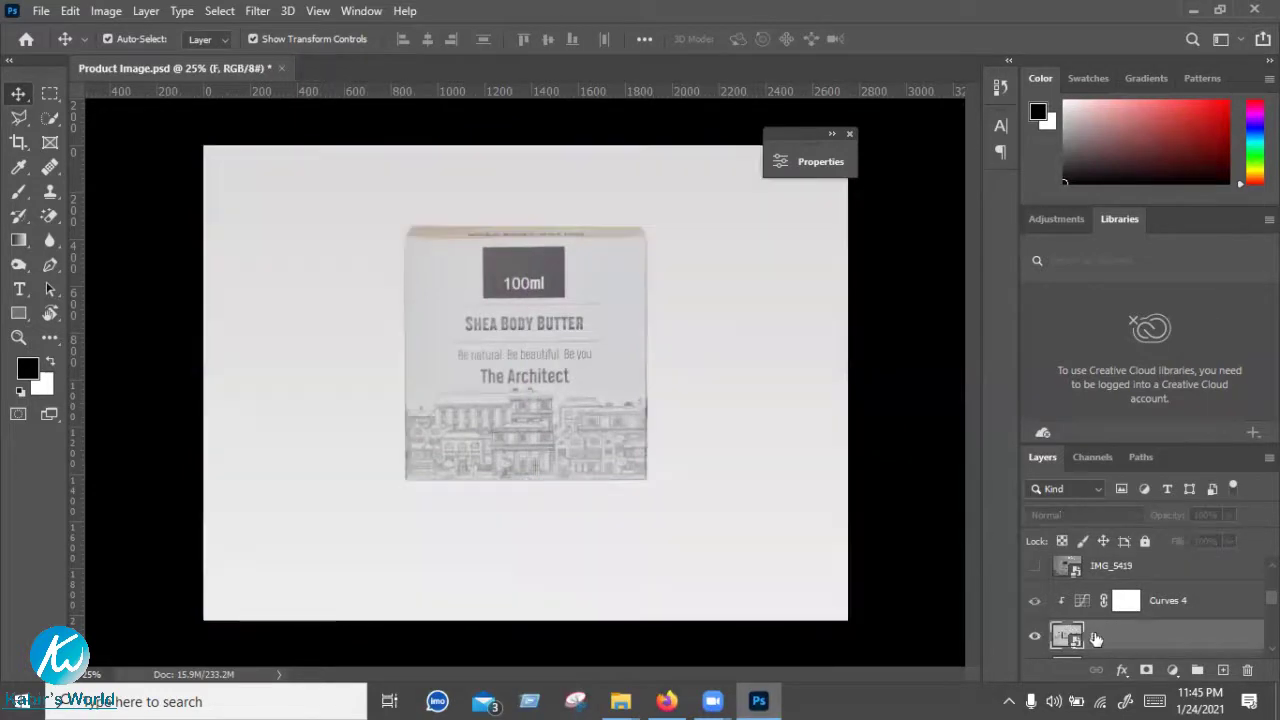
pyautogui.scroll(-1, 1036, 600)
pyautogui.click(1035, 597)
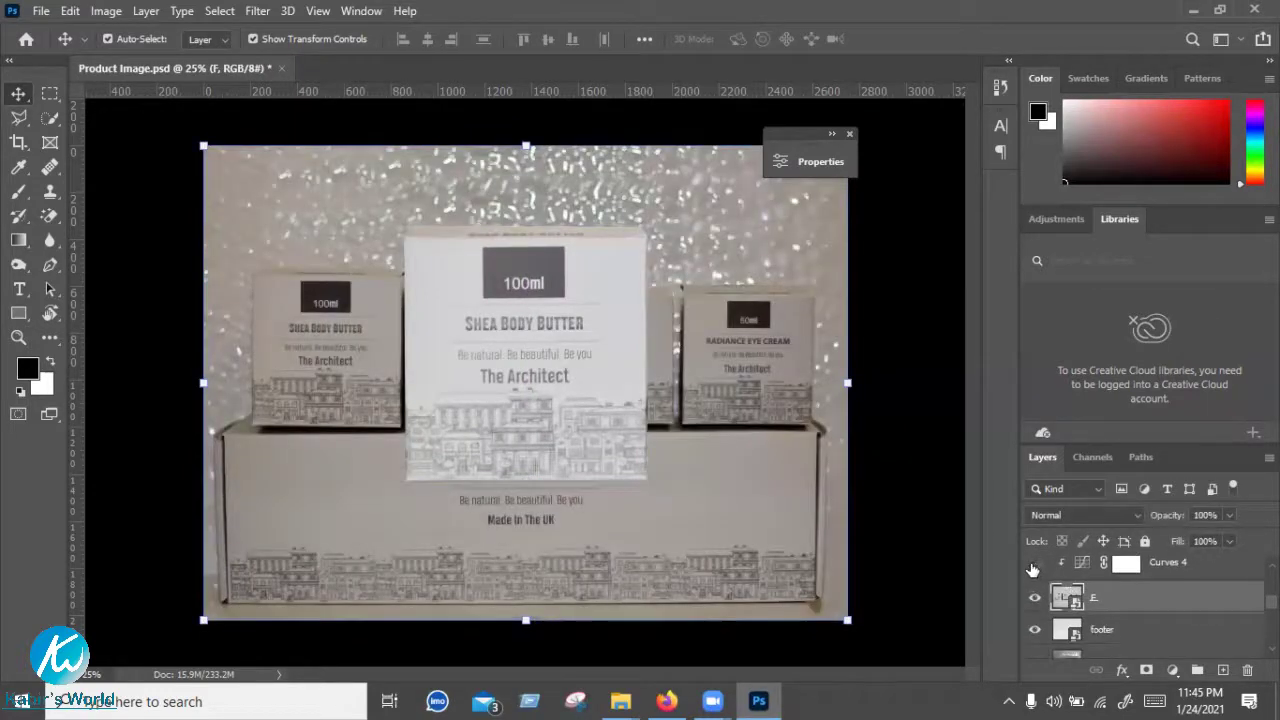
pyautogui.click(1034, 564)
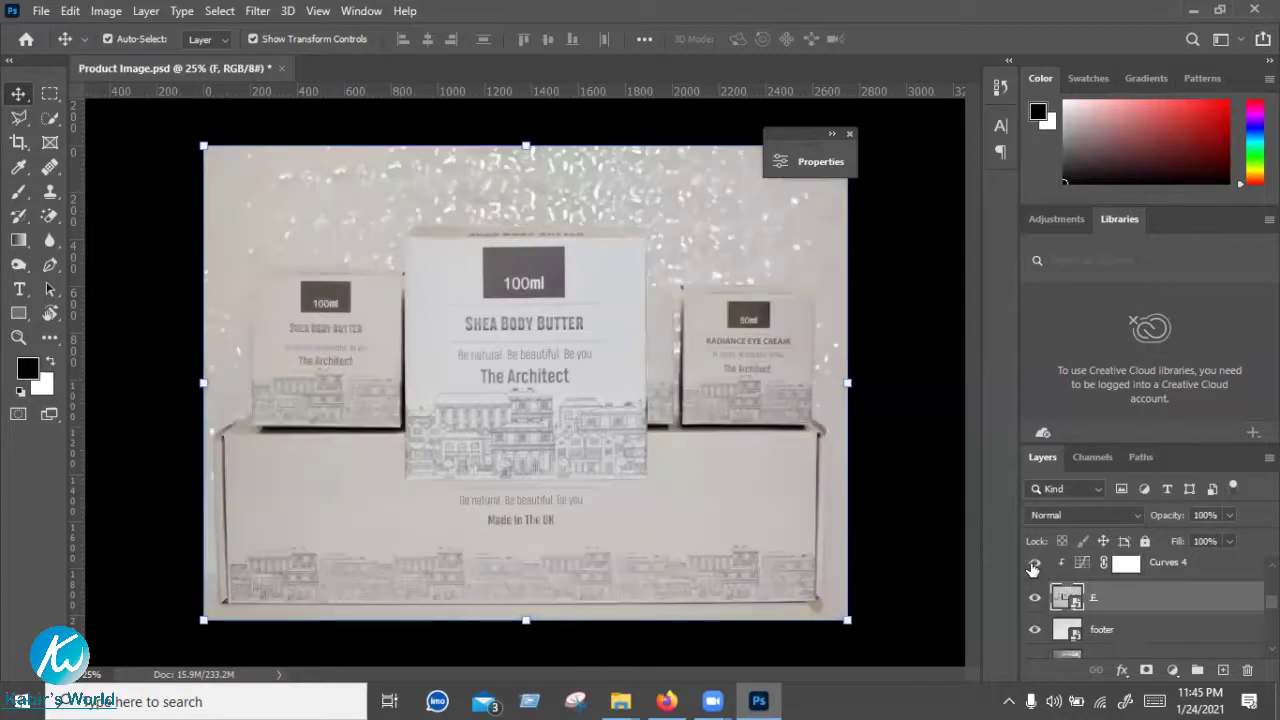
pyautogui.click(1034, 565)
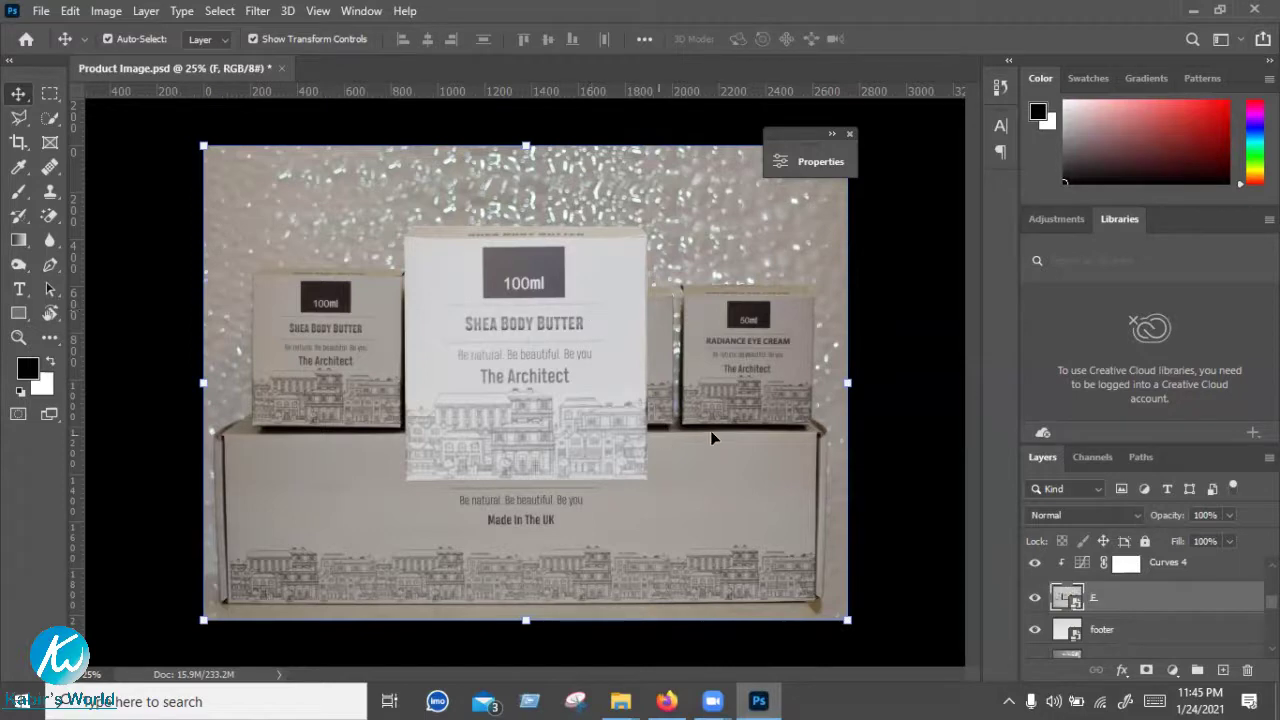
pyautogui.click(1178, 682)
# Apply a 9.4-pixel Gaussian Blur to layer F, then switch Curves 4 off to compare
pyautogui.press('Escape')
pyautogui.click(1121, 671)
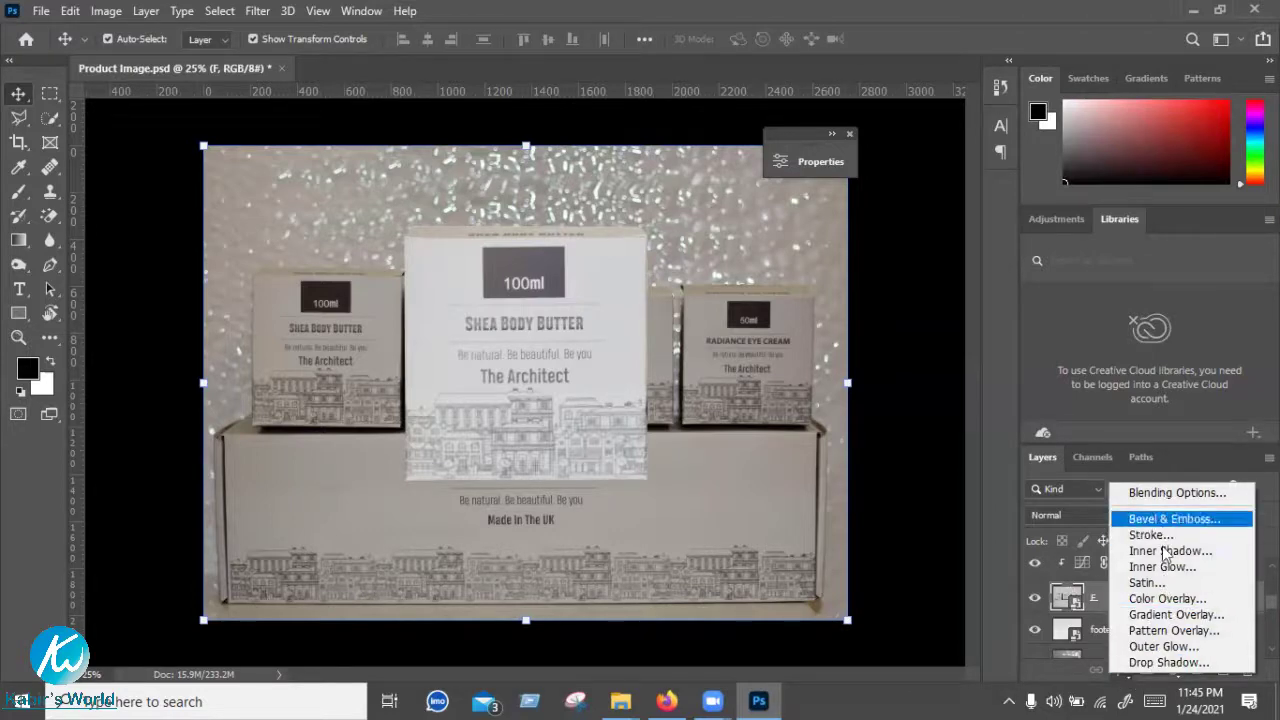
pyautogui.click(950, 585)
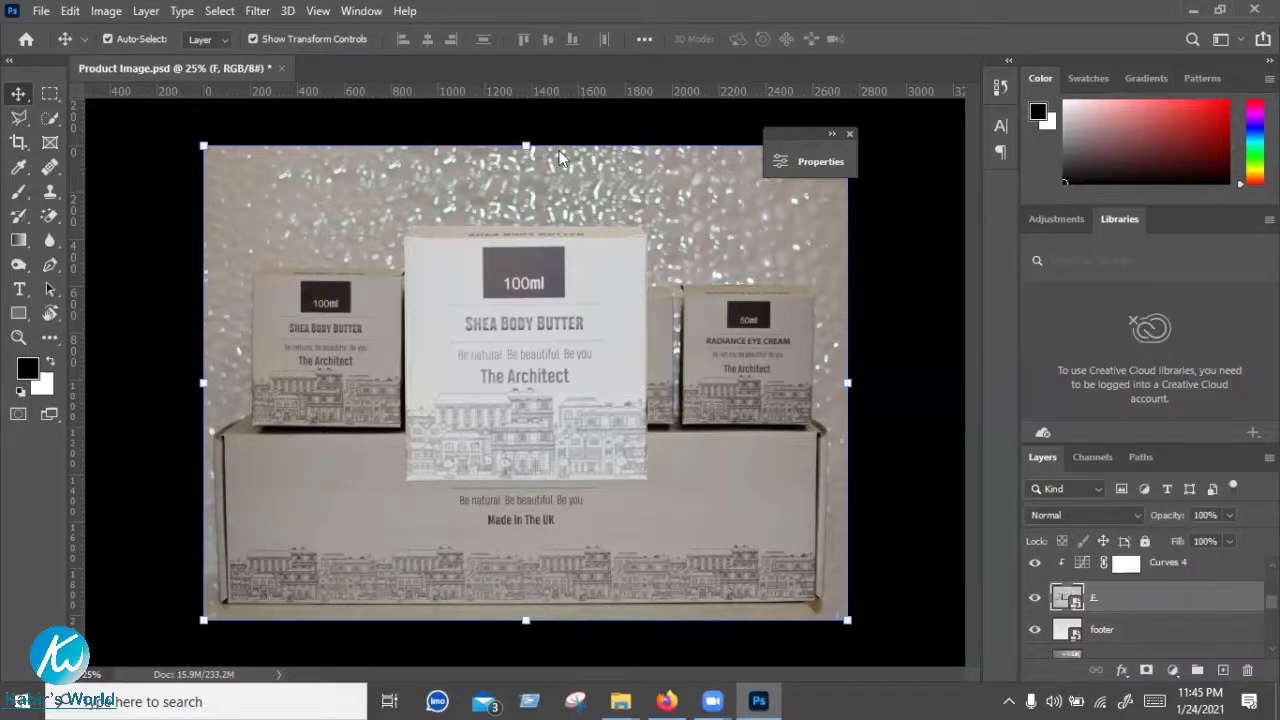
pyautogui.click(258, 11)
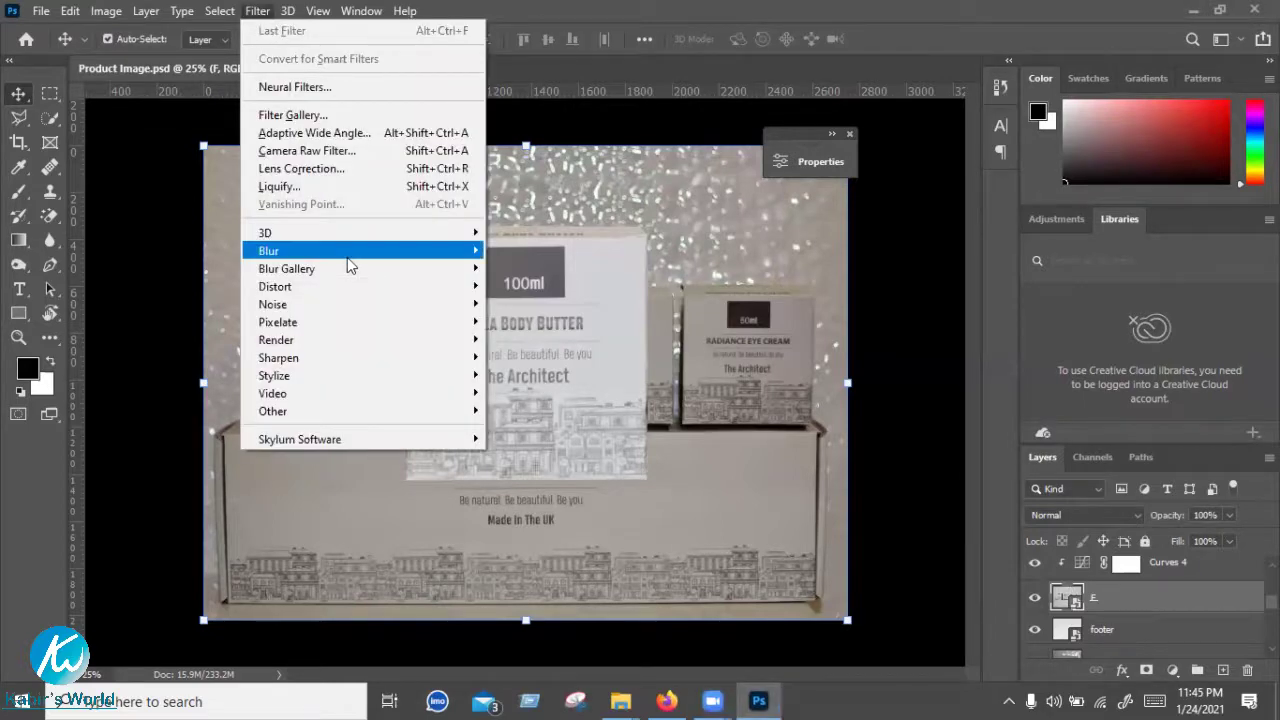
pyautogui.moveTo(268, 251)
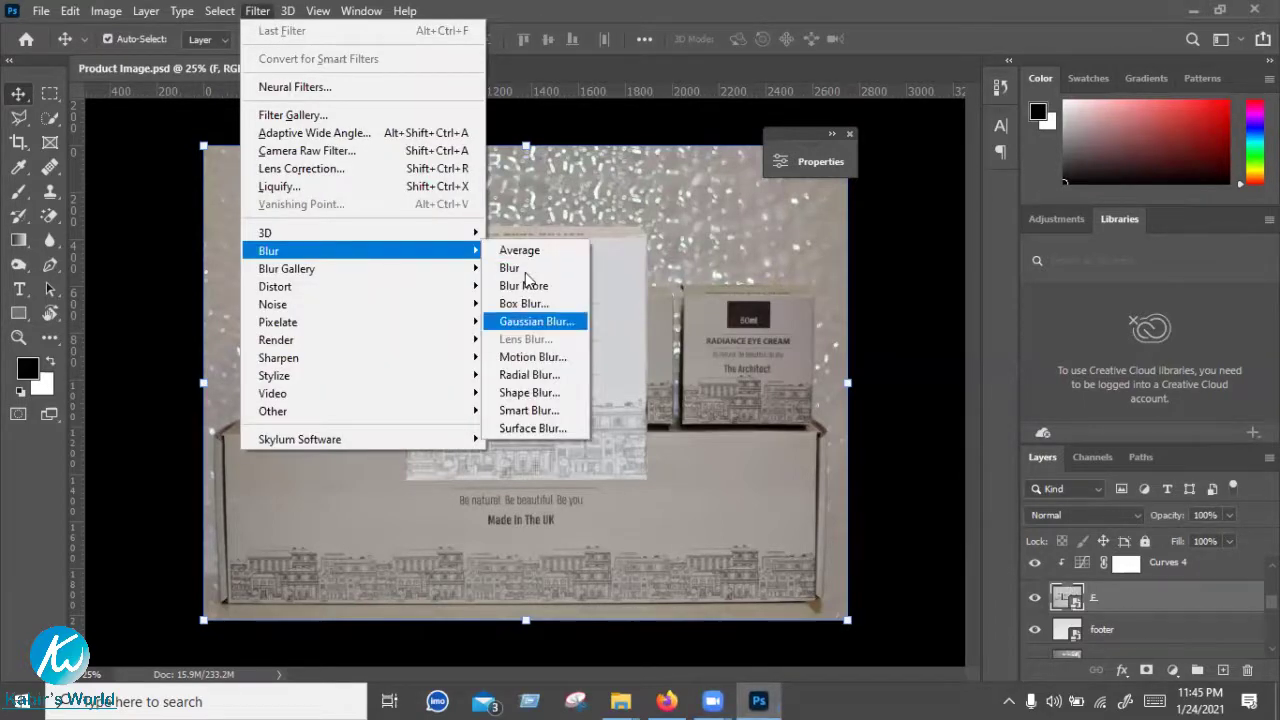
pyautogui.press('Return')
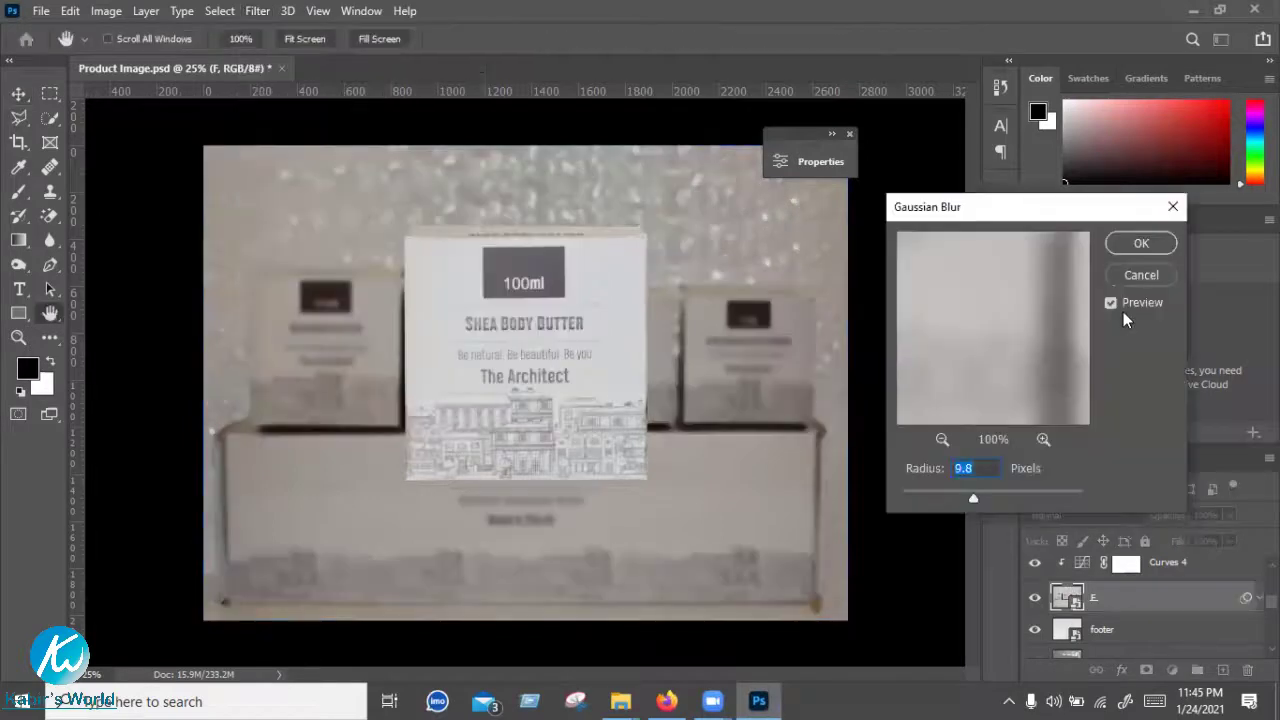
pyautogui.click(1111, 303)
pyautogui.press('p')
pyautogui.moveTo(982, 499); pyautogui.dragTo(971, 499)
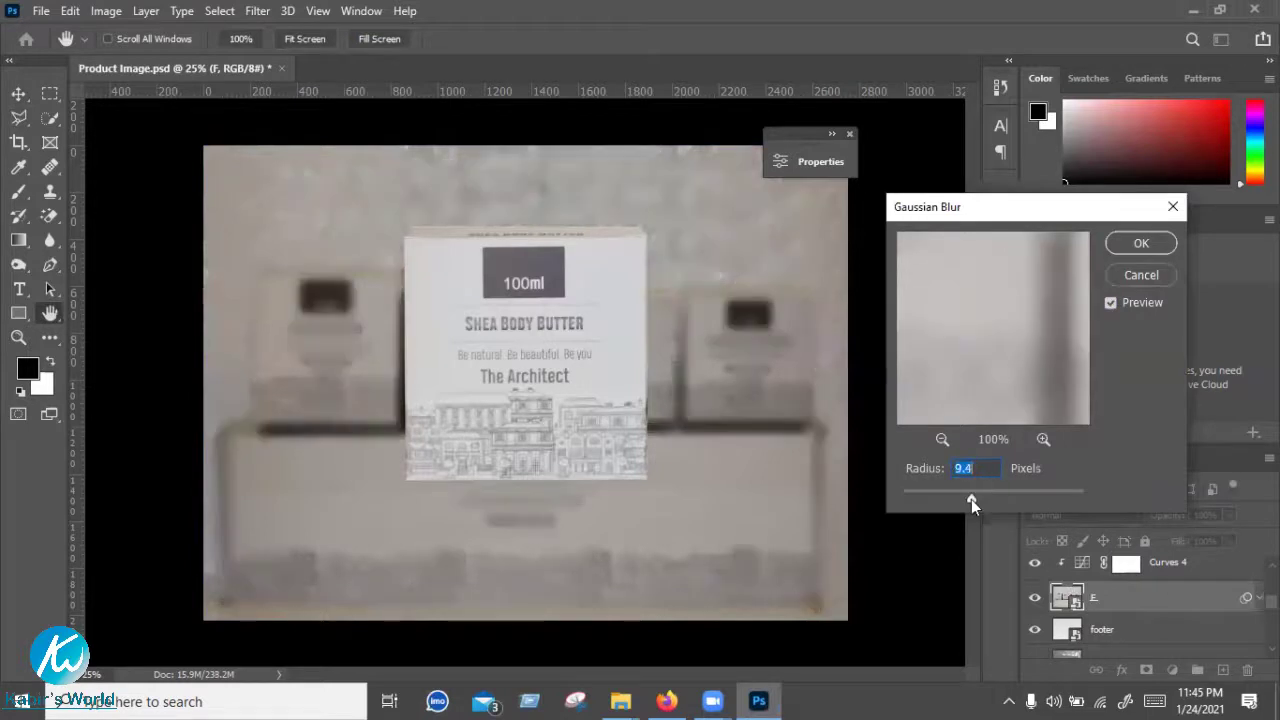
pyautogui.click(1141, 244)
pyautogui.scroll(1, 1068, 612)
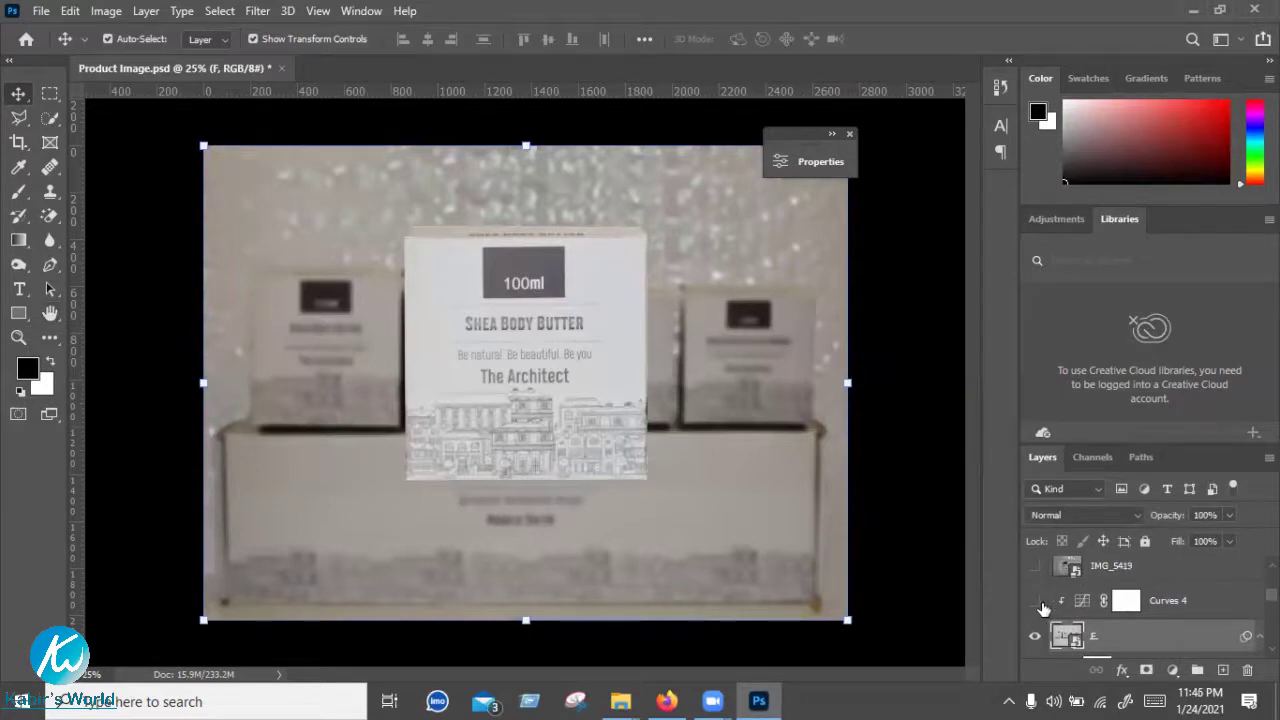
pyautogui.click(1043, 608)
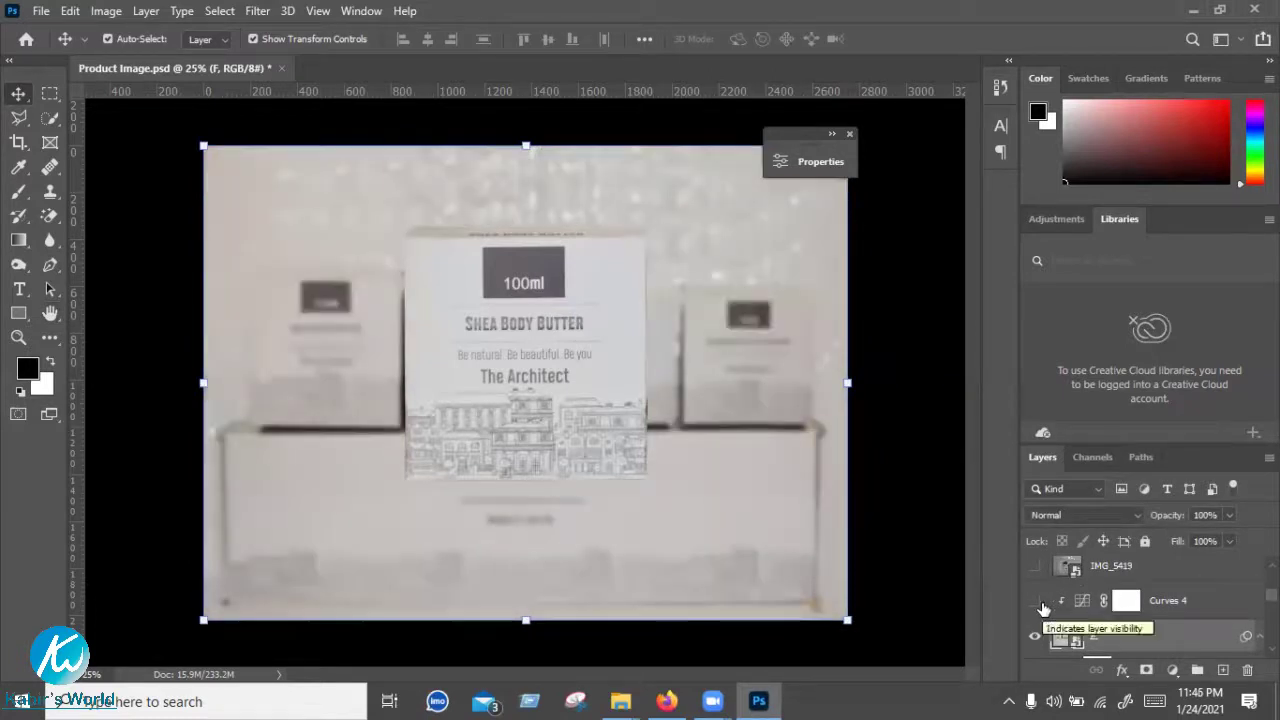
# Turn Curves 4 back on and ease its point to a near-straight diagonal, then deselect
pyautogui.click(1043, 608)
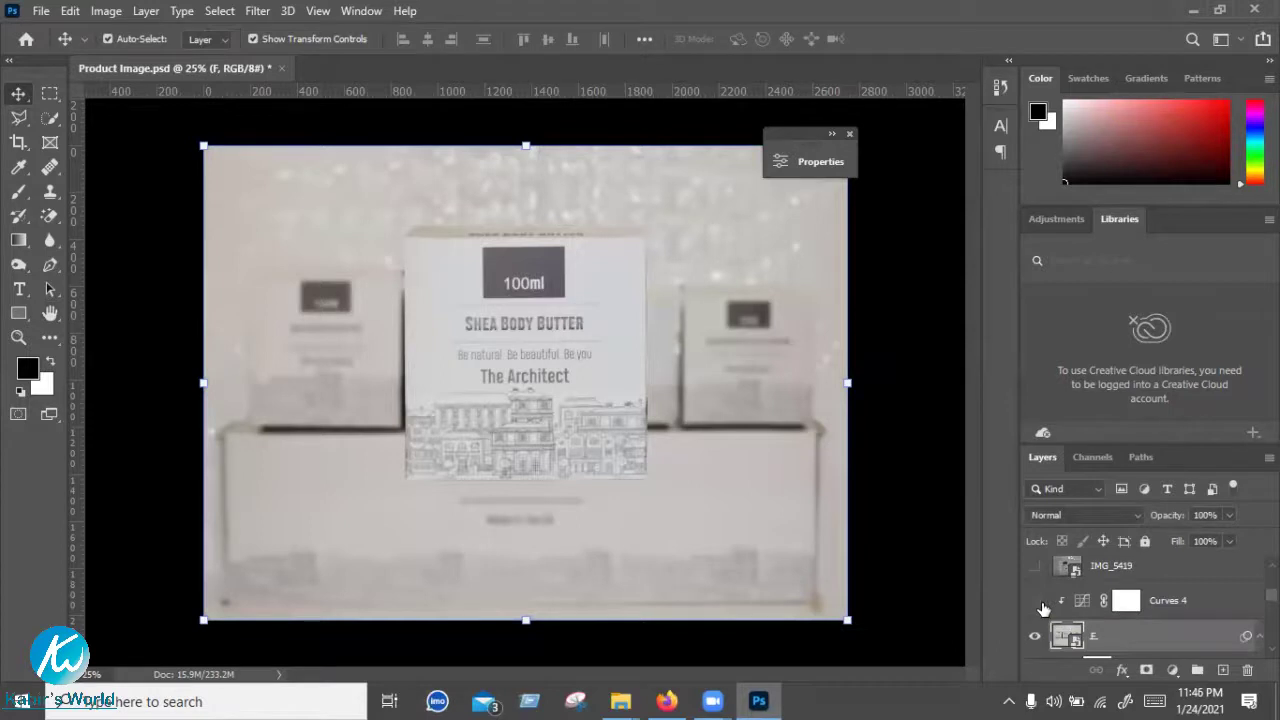
pyautogui.click(1043, 608)
pyautogui.click(1080, 602)
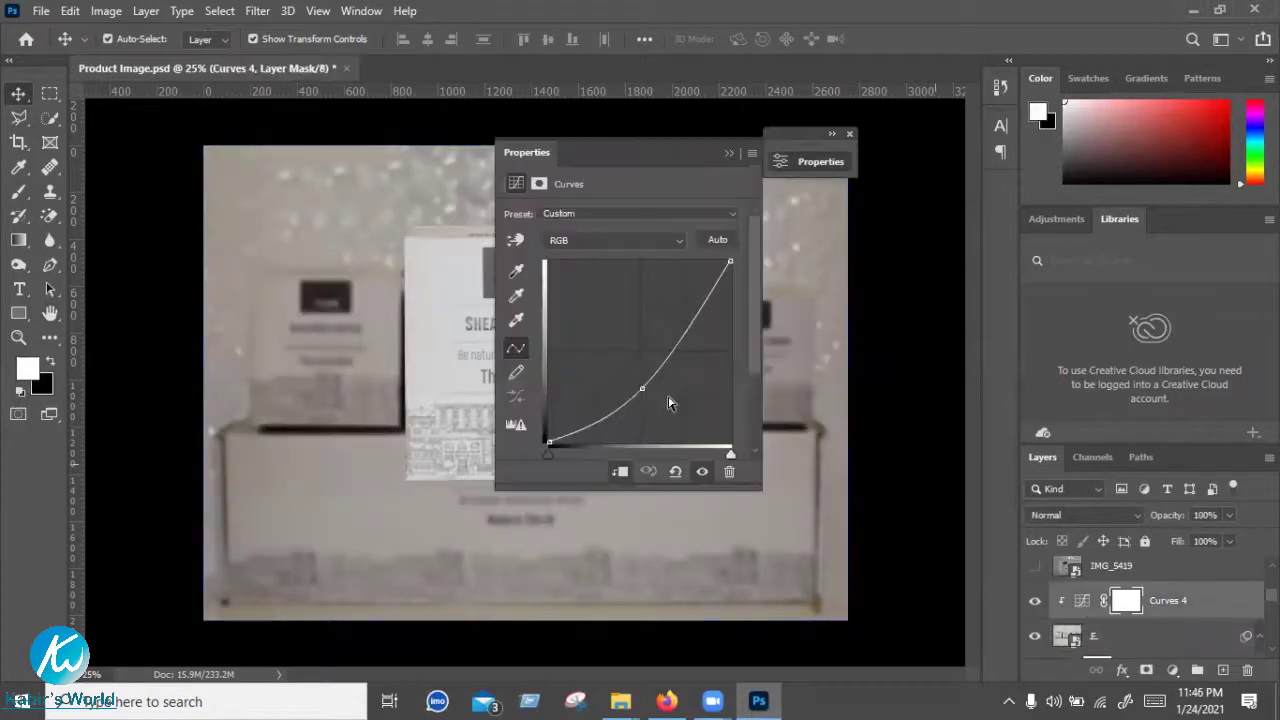
pyautogui.moveTo(642, 391); pyautogui.dragTo(640, 339)
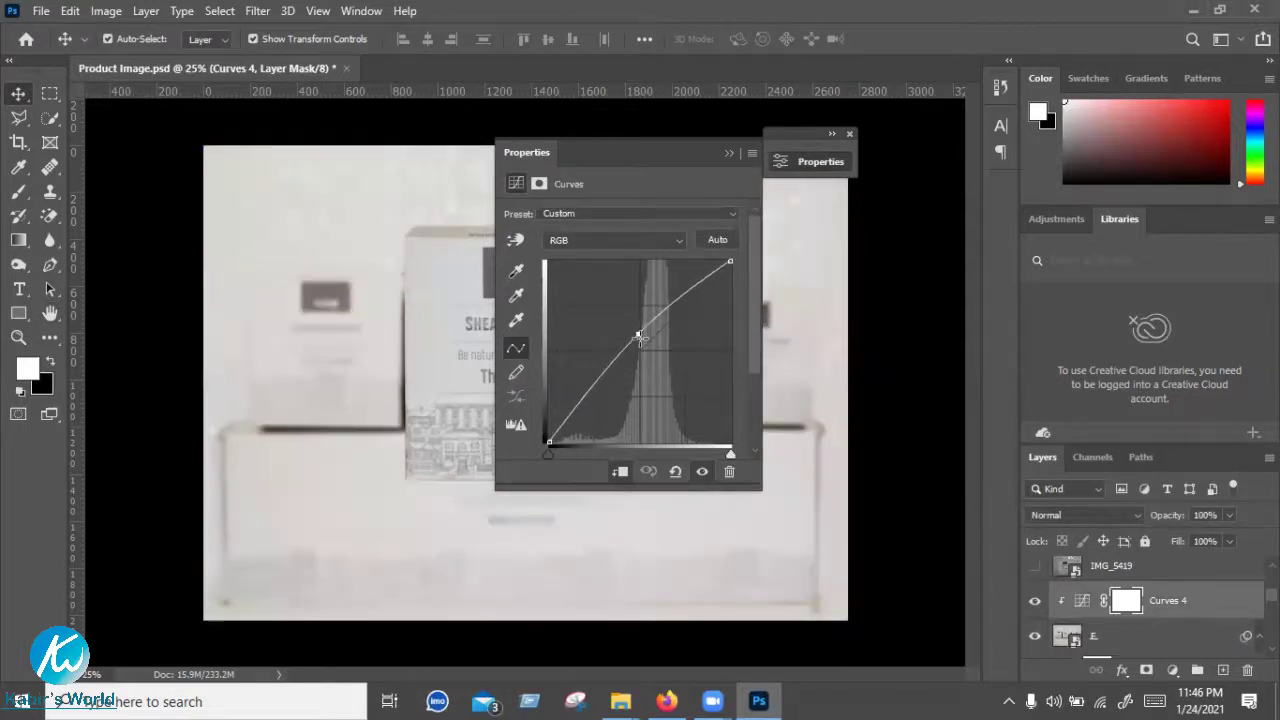
pyautogui.click(724, 155)
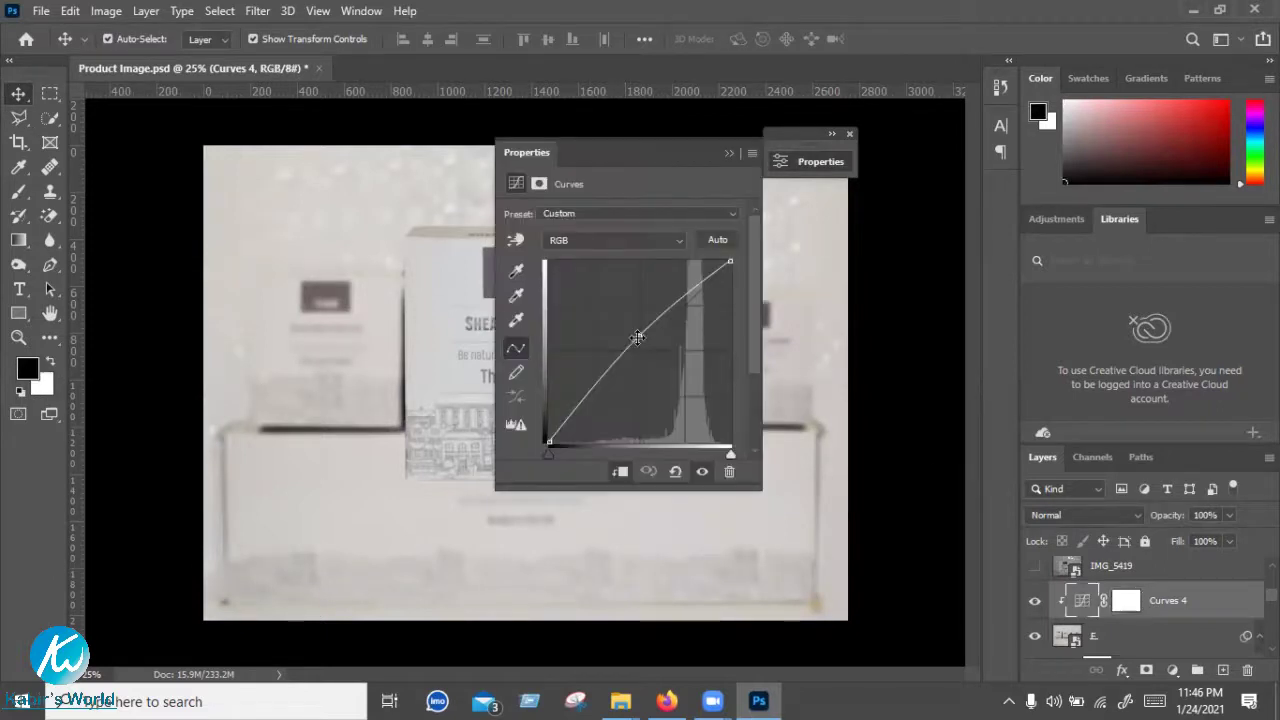
pyautogui.moveTo(634, 334); pyautogui.dragTo(648, 353)
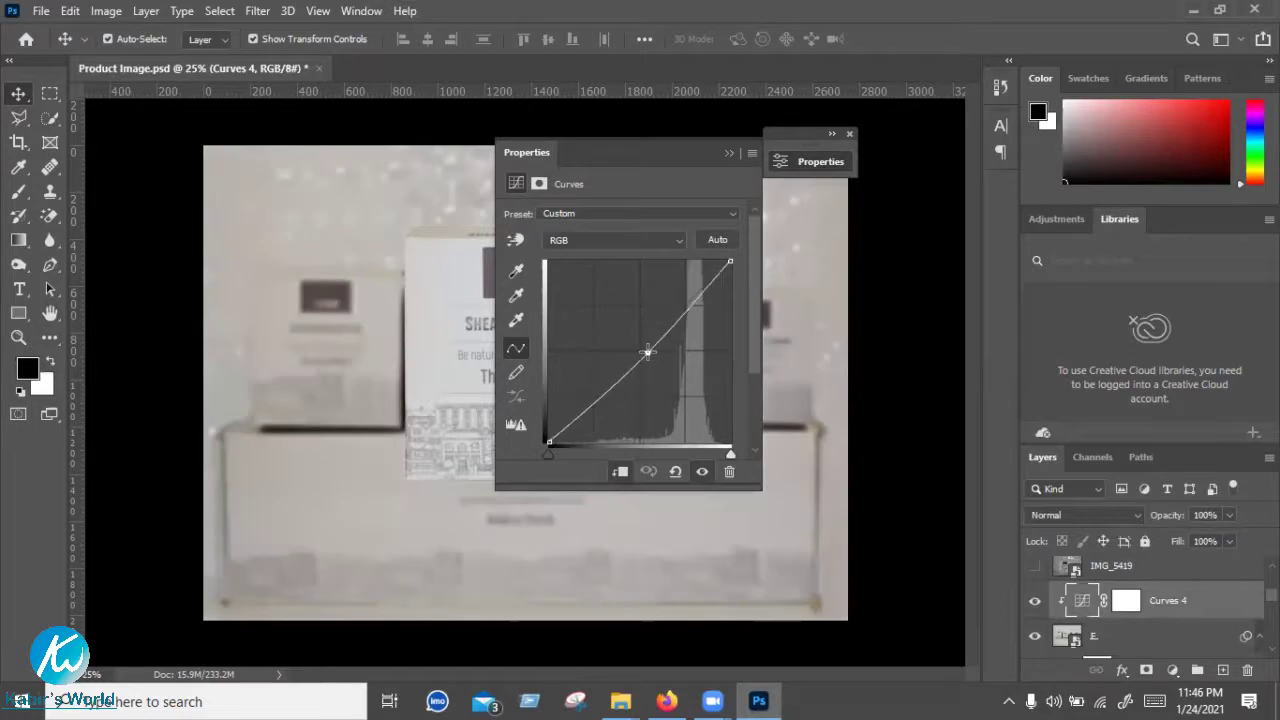
pyautogui.moveTo(636, 143); pyautogui.dragTo(948, 174)
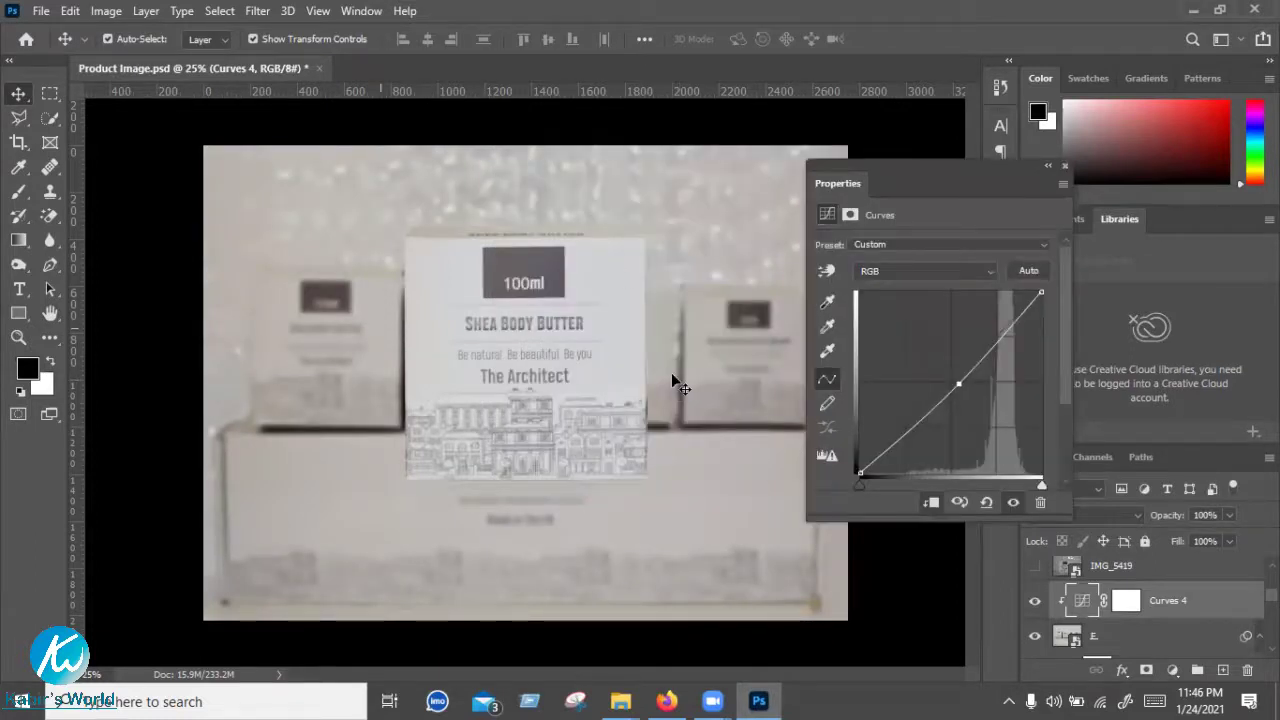
pyautogui.click(1064, 166)
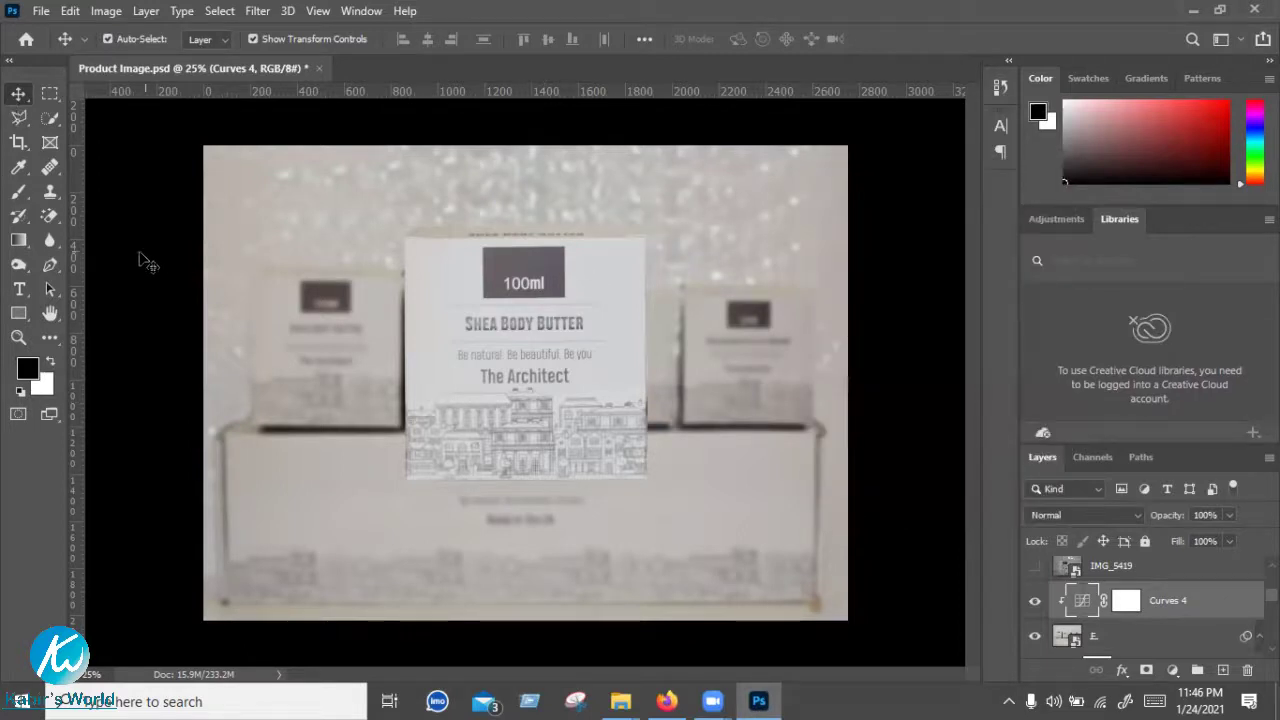
pyautogui.click(147, 262)
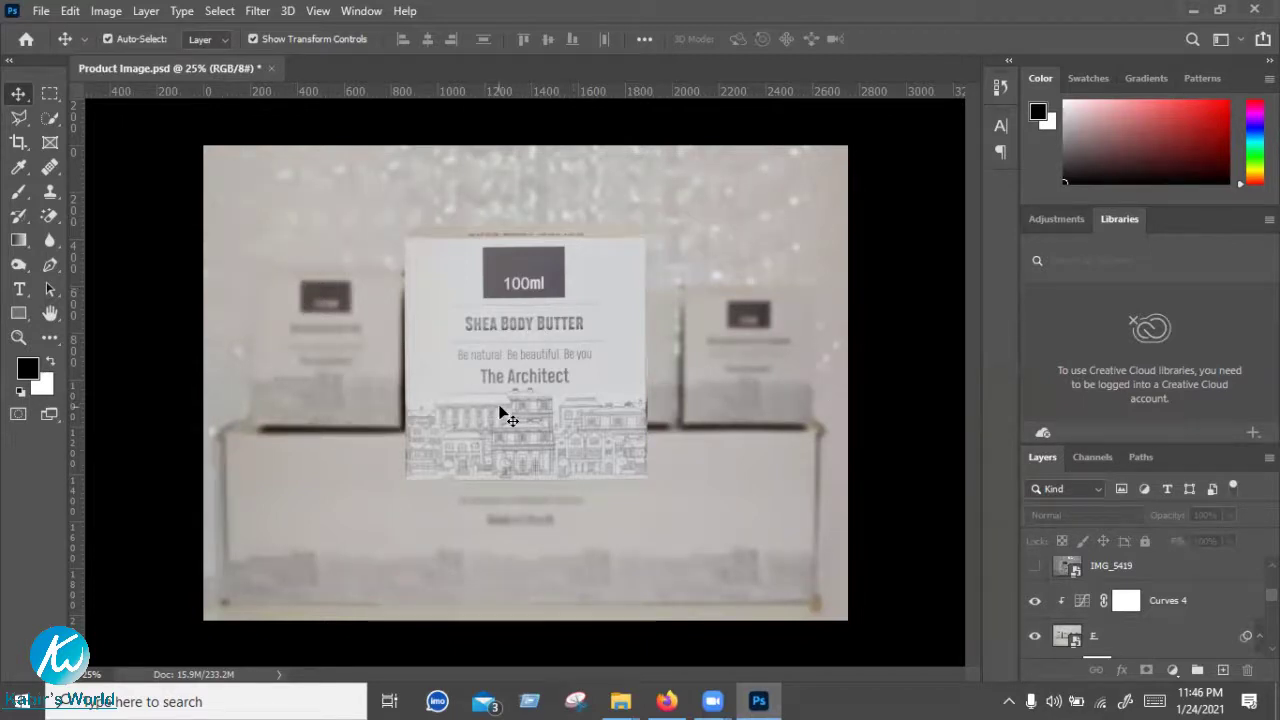
# Duplicate the Shea Body Butter box front onto a new Layer 1 and nudge it into place
pyautogui.hotkey('ctrl', 'j')
pyautogui.moveTo(497, 385); pyautogui.dragTo(500, 422)
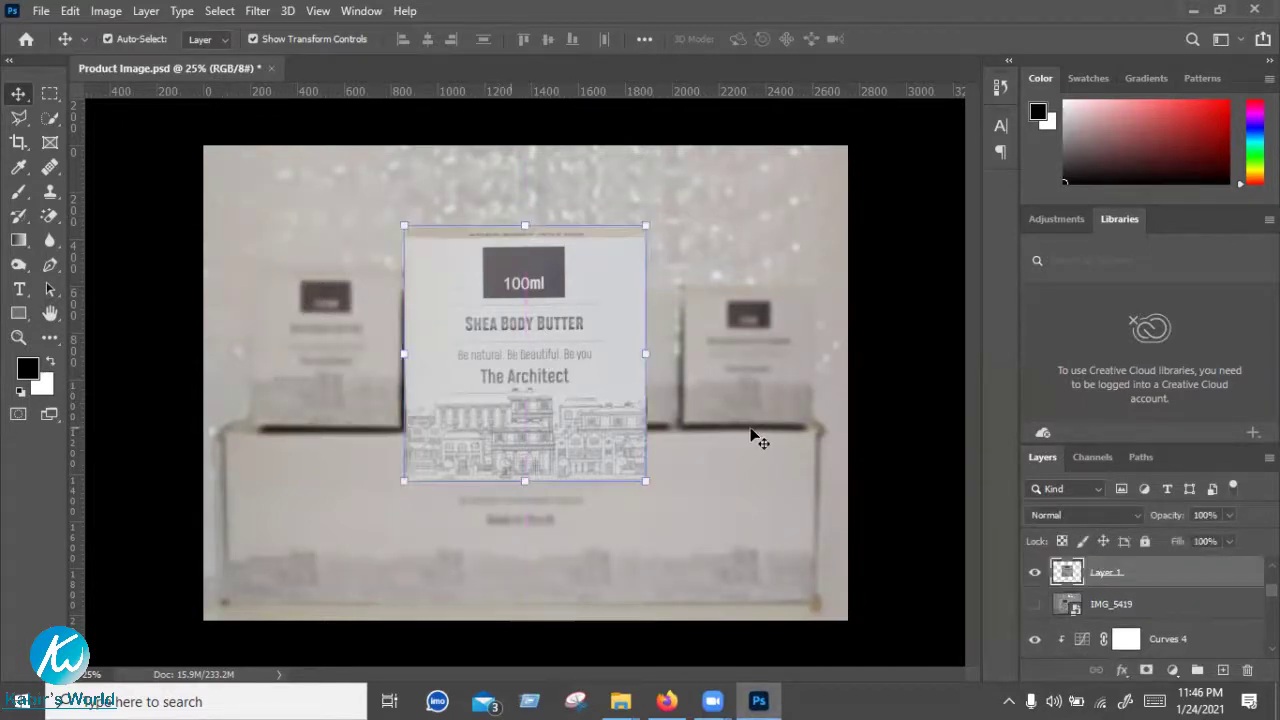
pyautogui.click(938, 372)
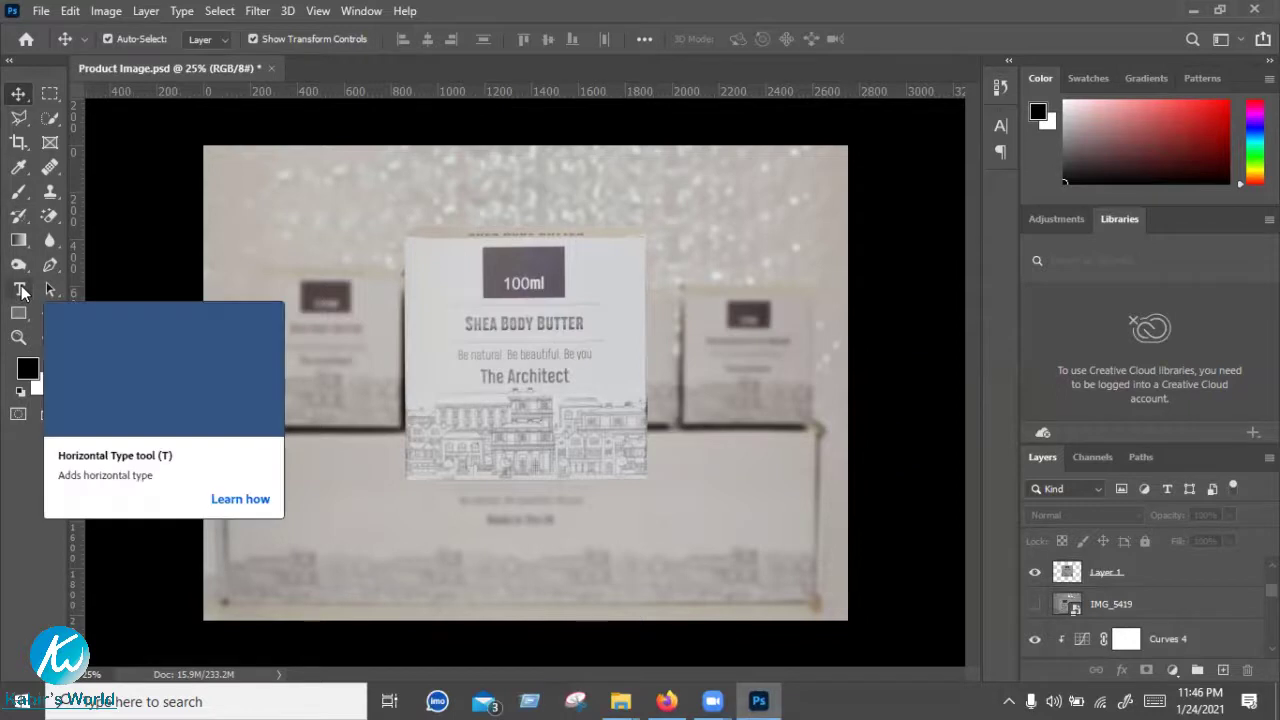
pyautogui.moveTo(21, 290); pyautogui.dragTo(96, 287)
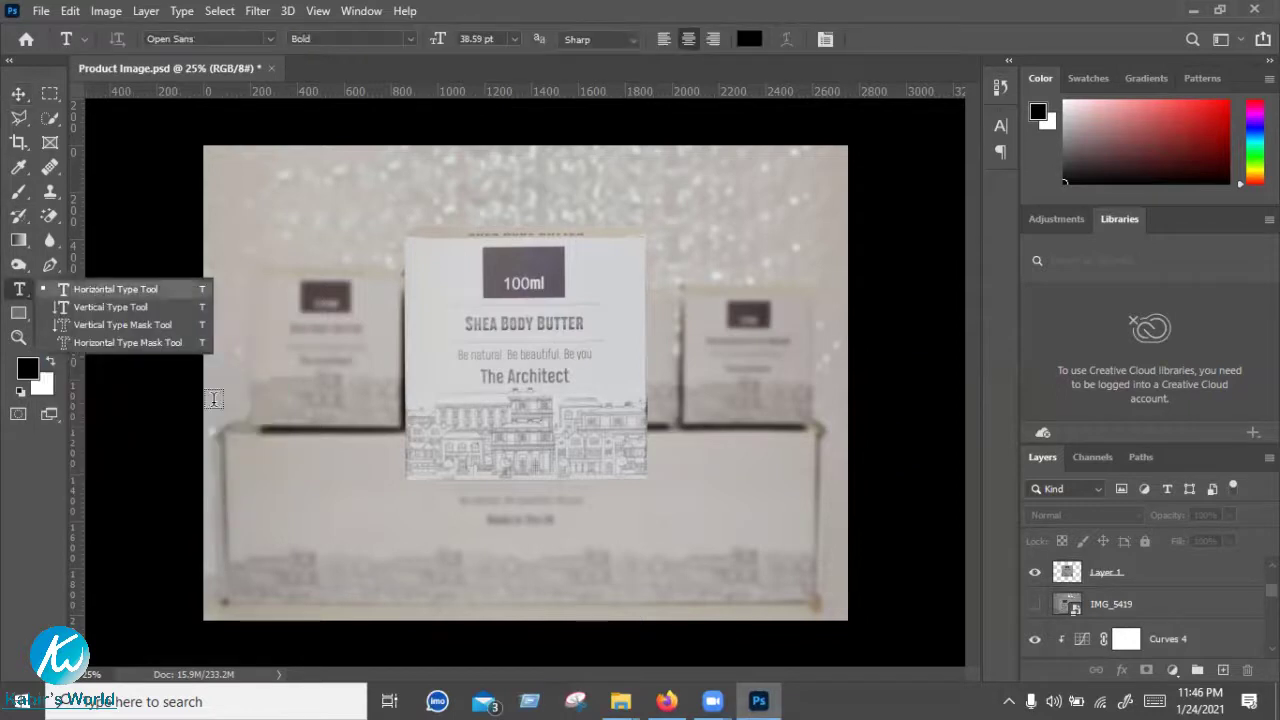
# Add a LOREM IPSUM text layer in Open Sans Bold above Curves 2 on the box front, then select all its text
pyautogui.scroll(2, 1146, 620)
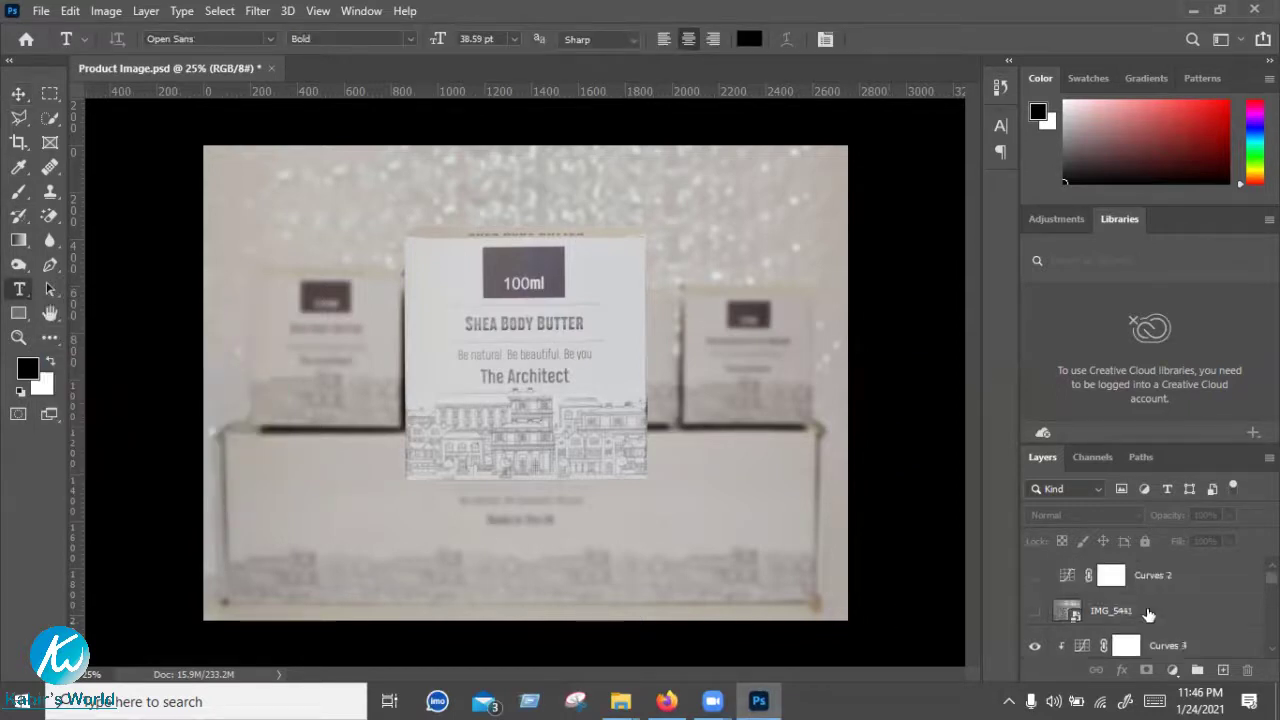
pyautogui.click(1158, 576)
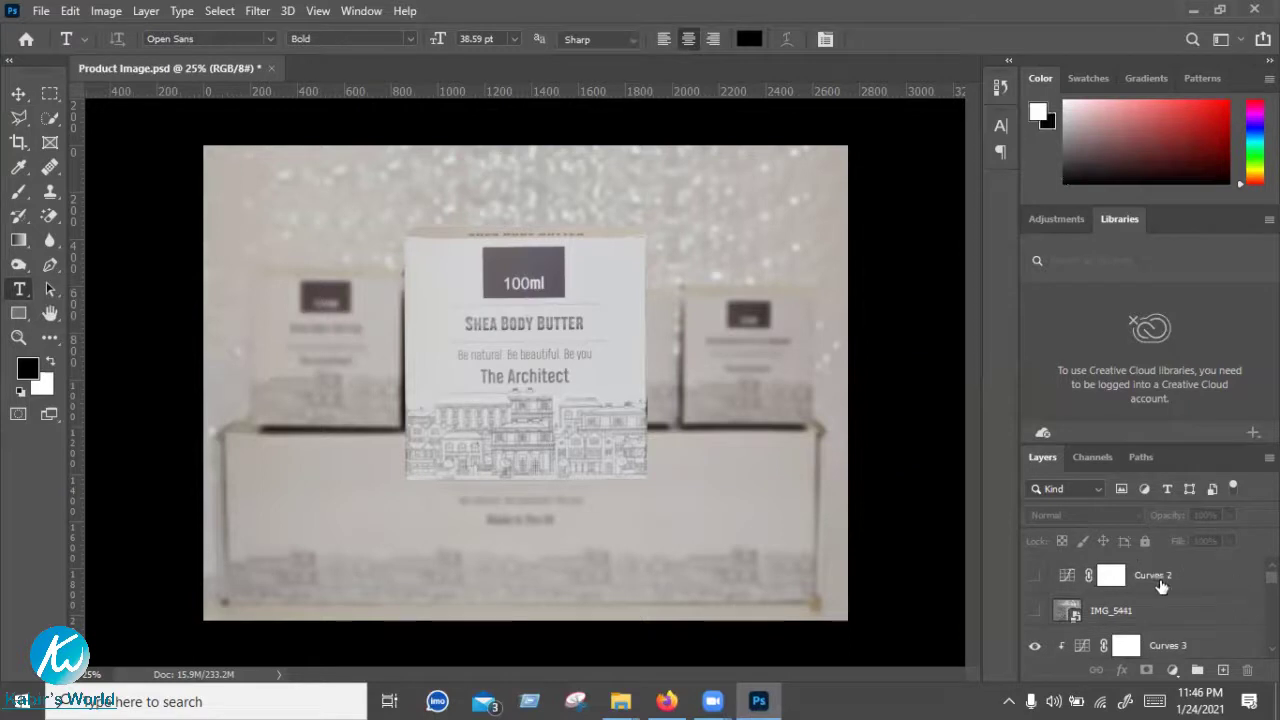
pyautogui.click(364, 554)
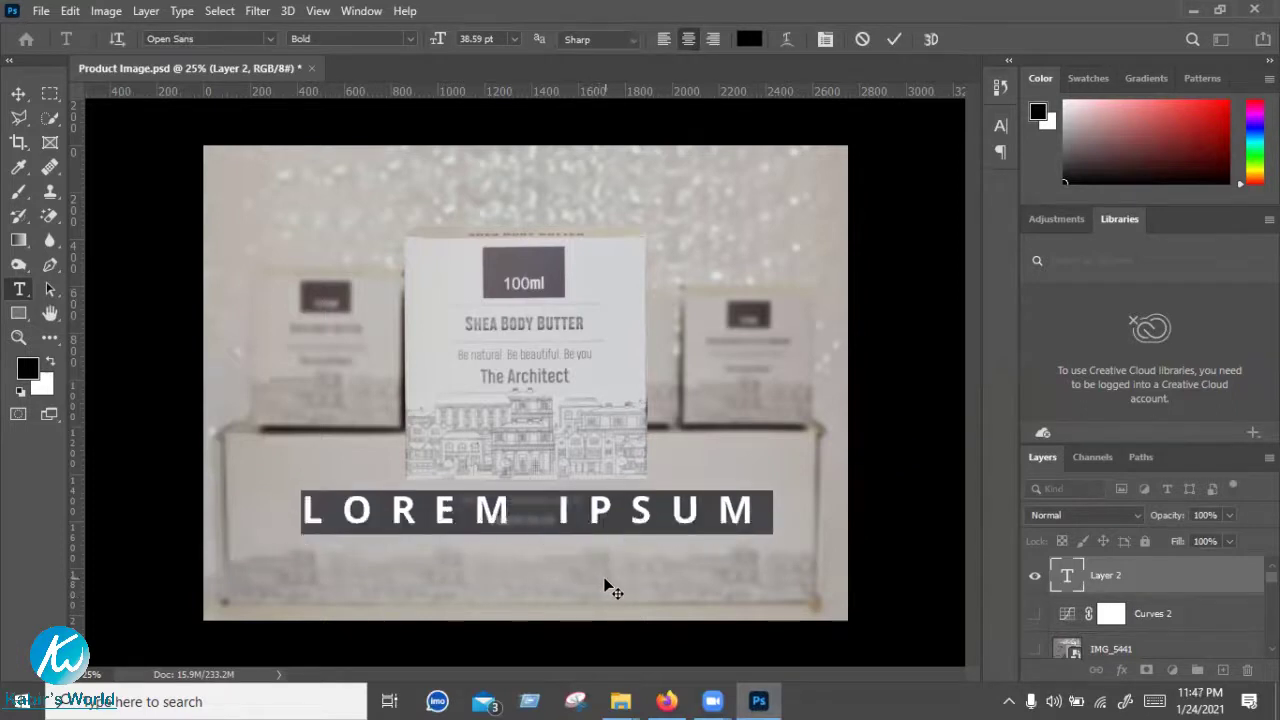
pyautogui.click(895, 40)
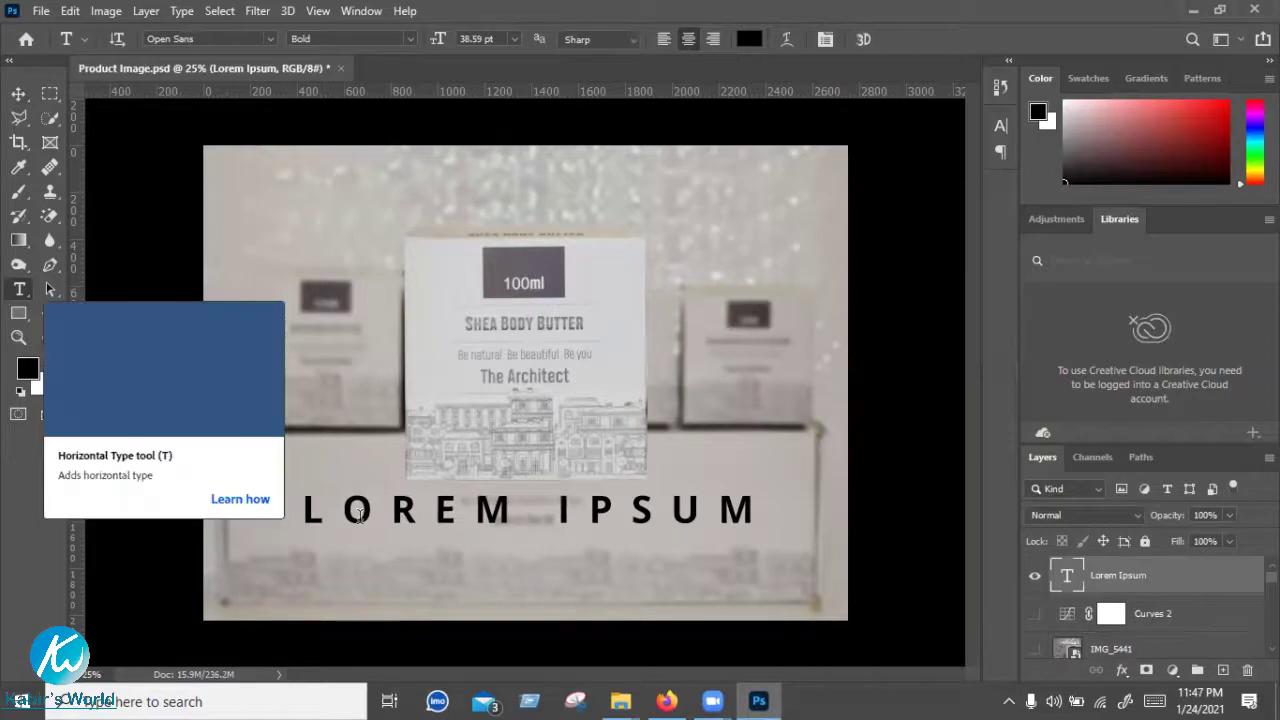
pyautogui.click(306, 500)
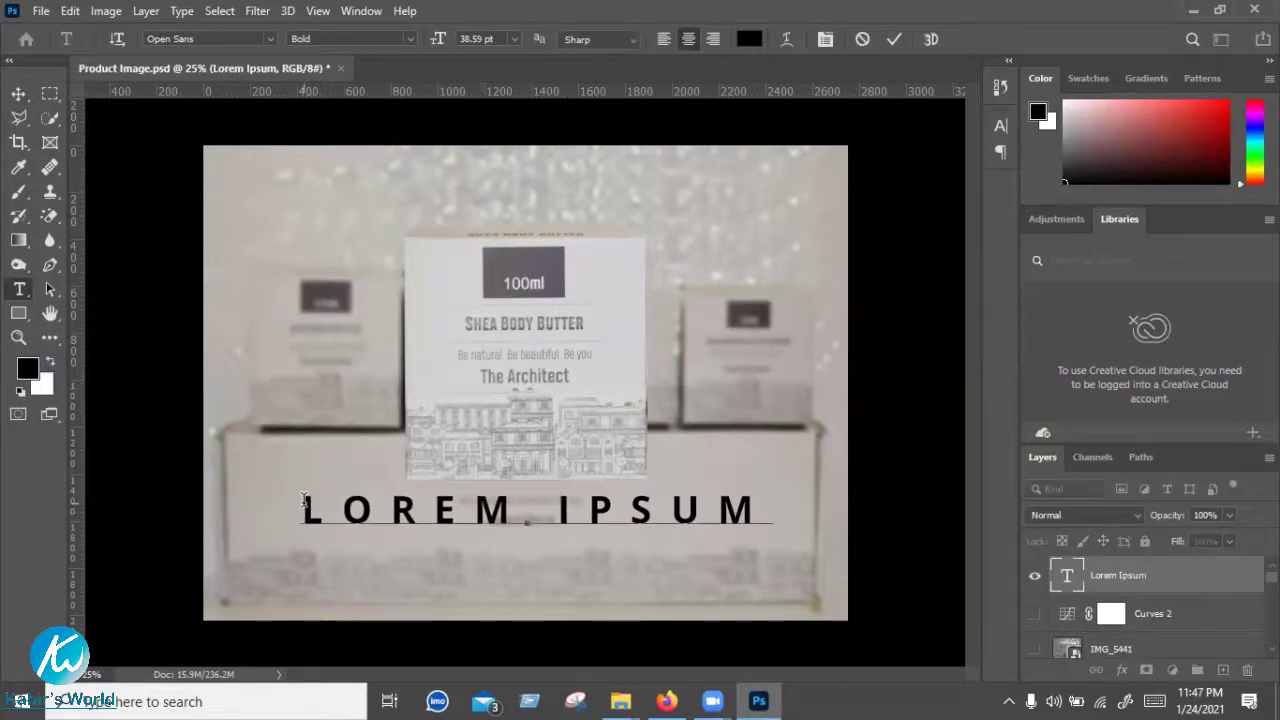
pyautogui.hotkey('ctrl', 'a')
# Recolour the LOREM IPSUM text with a darkened grey sampled from the image
pyautogui.click(745, 40)
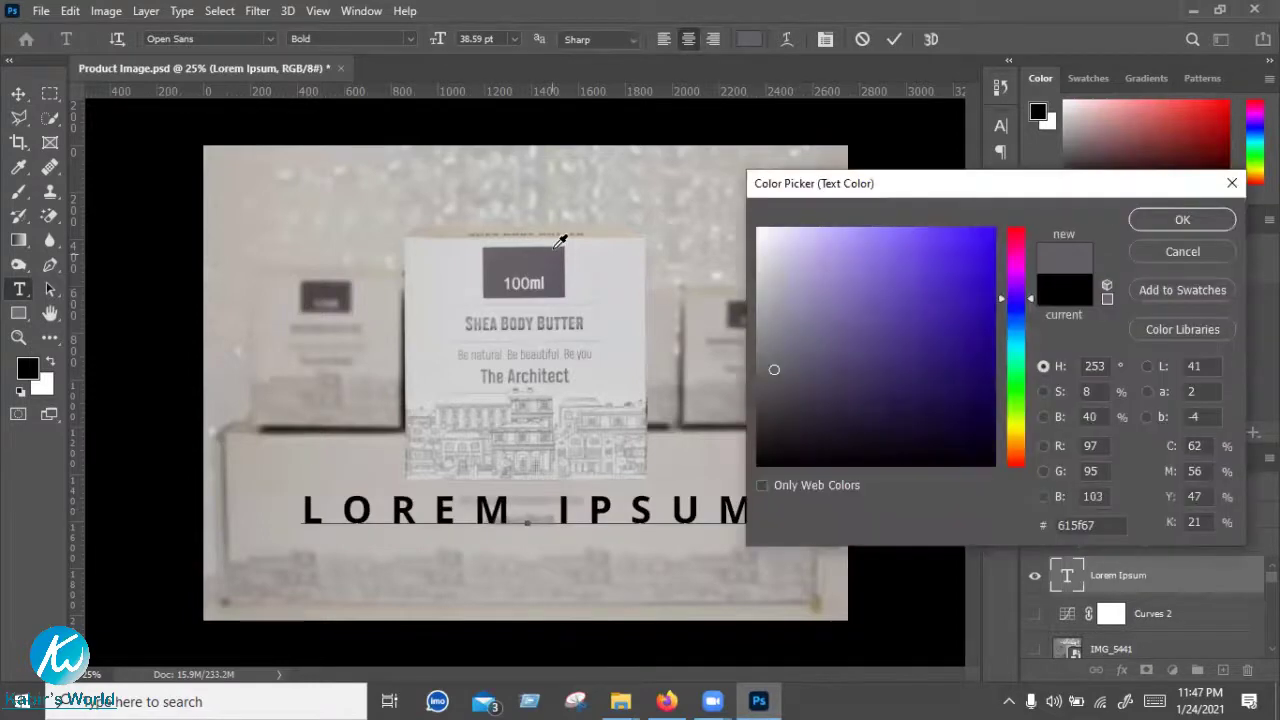
pyautogui.moveTo(560, 242)
pyautogui.mouseDown()
pyautogui.moveTo(561, 283)
pyautogui.moveTo(1028, 285)
pyautogui.mouseUp()
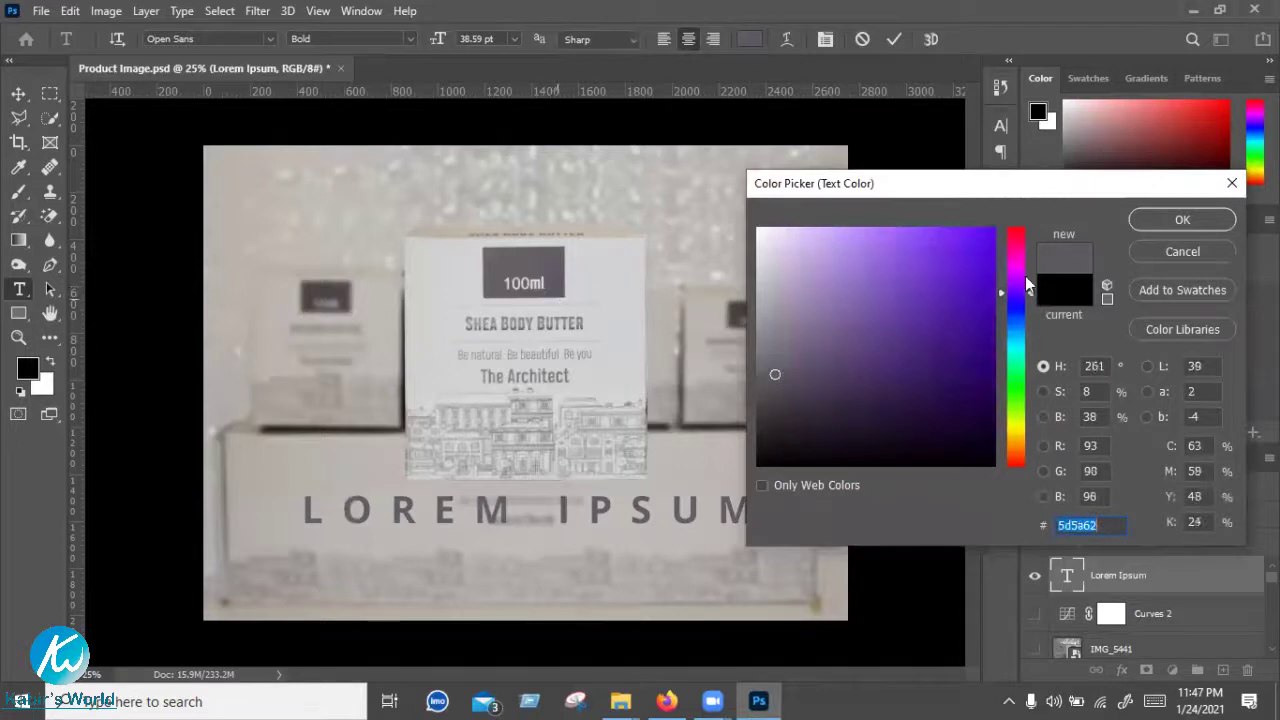
pyautogui.moveTo(762, 398); pyautogui.dragTo(758, 376)
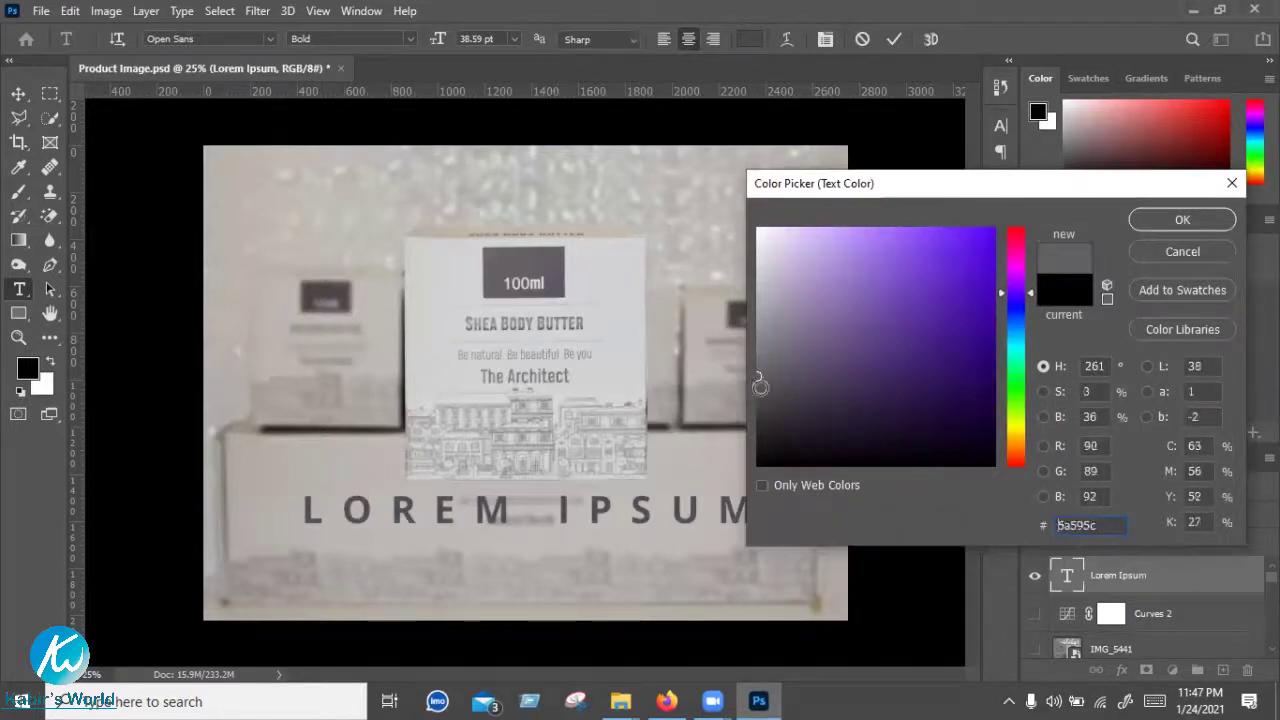
pyautogui.click(1171, 219)
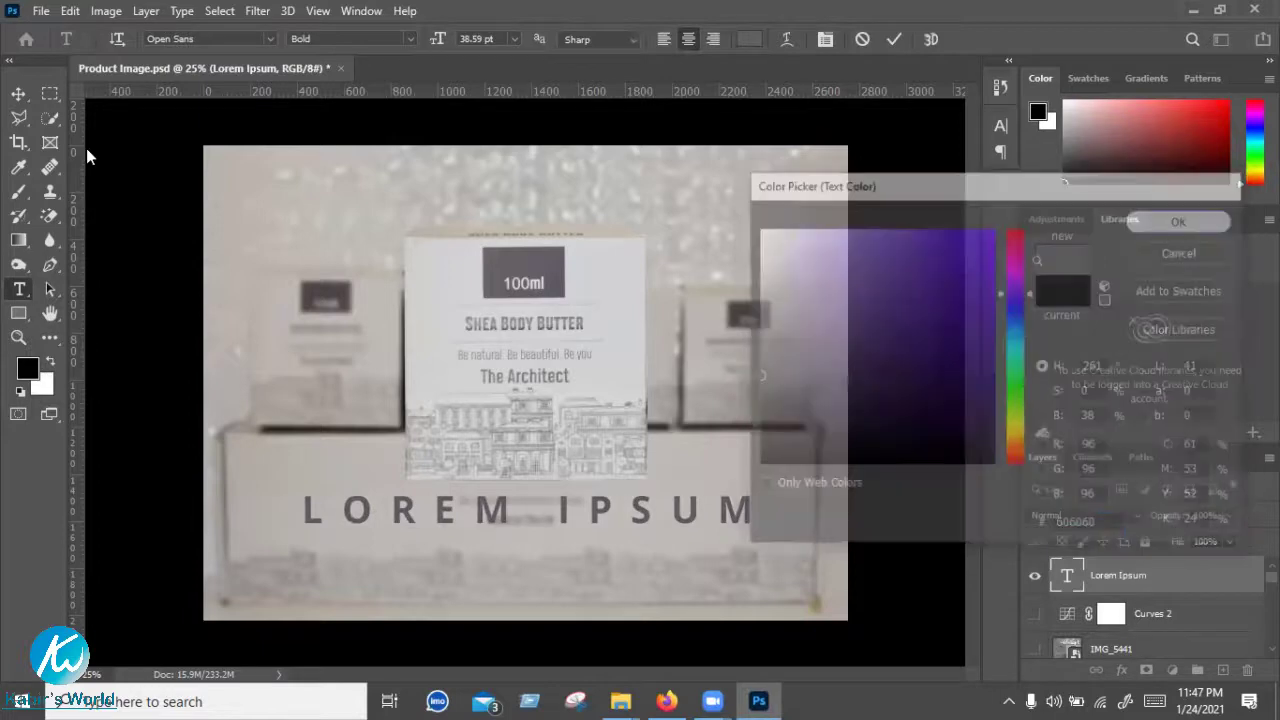
pyautogui.click(18, 96)
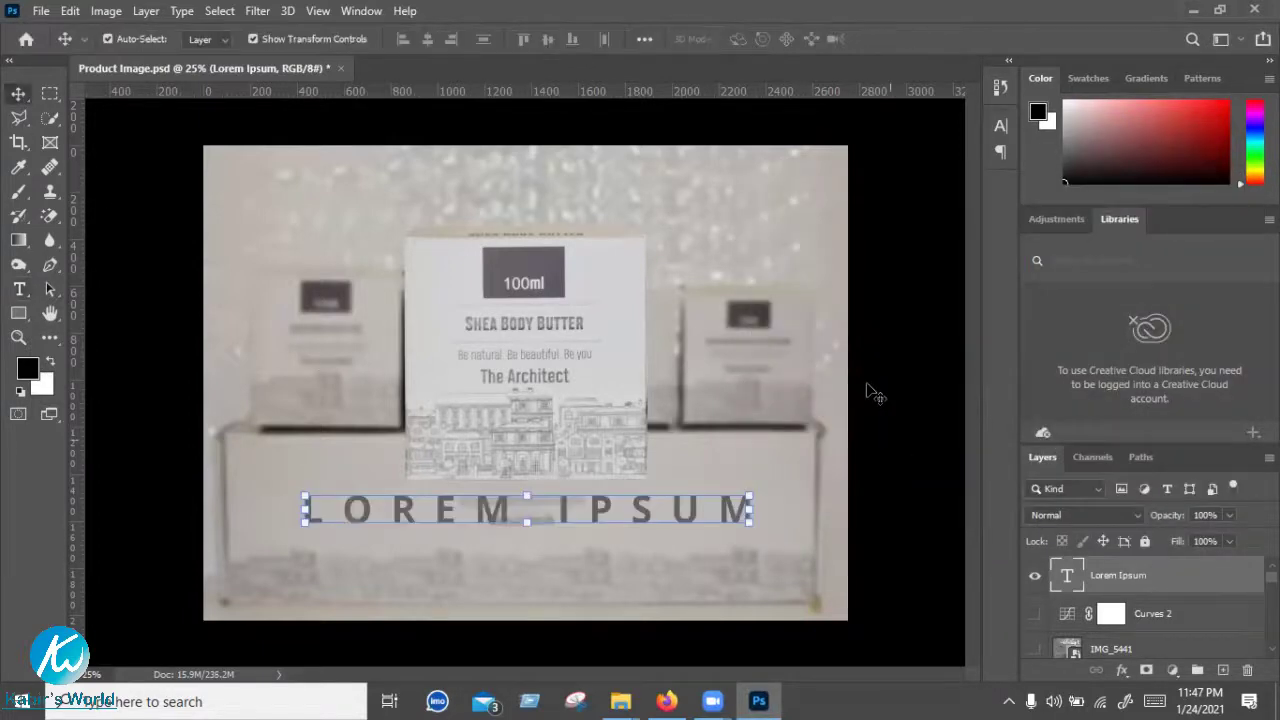
pyautogui.click(906, 363)
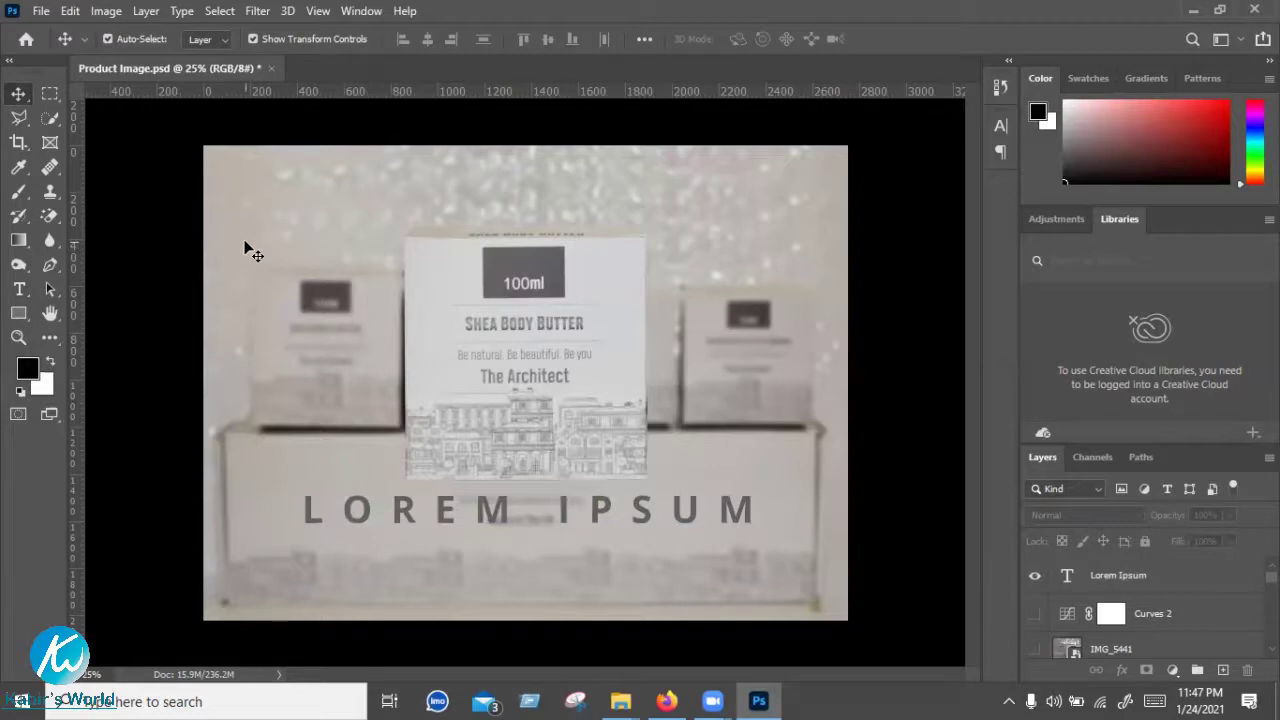
pyautogui.click(24, 319)
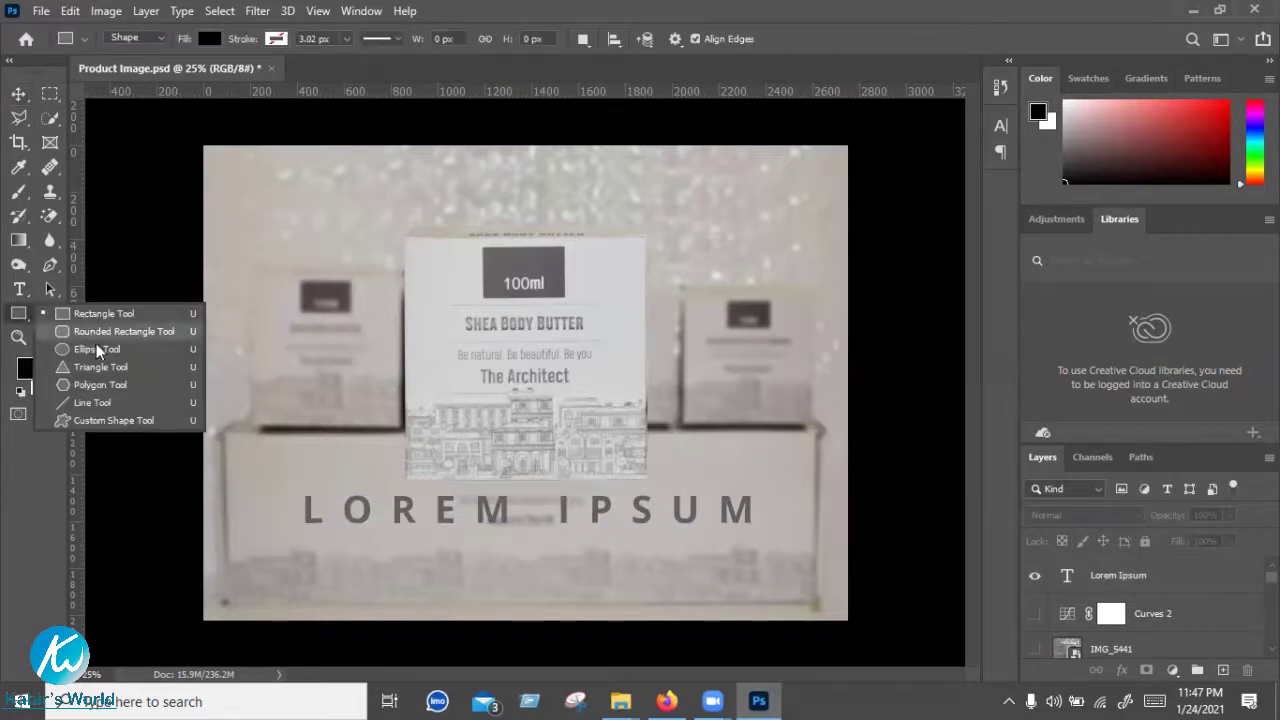
# Draw Ellipse 1, a black 661 × 648 px circle, over the left jar at the top-left
pyautogui.moveTo(248, 212); pyautogui.dragTo(402, 362)
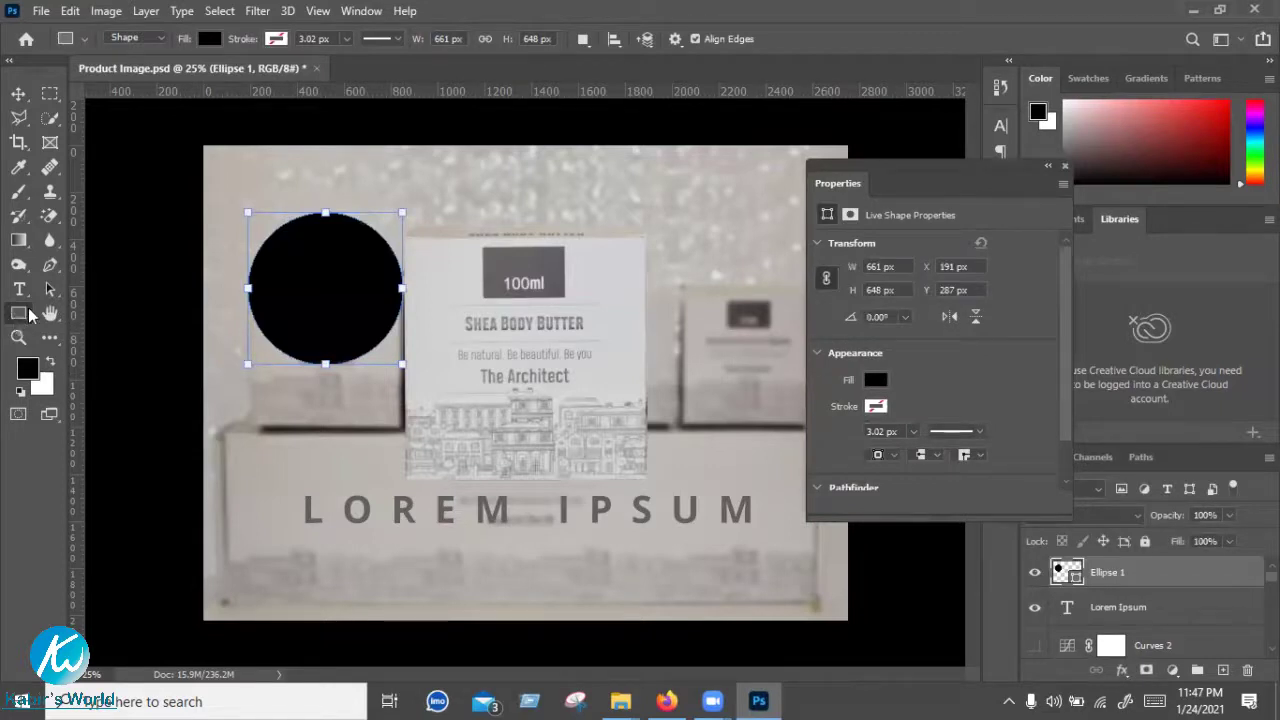
pyautogui.rightClick(28, 309)
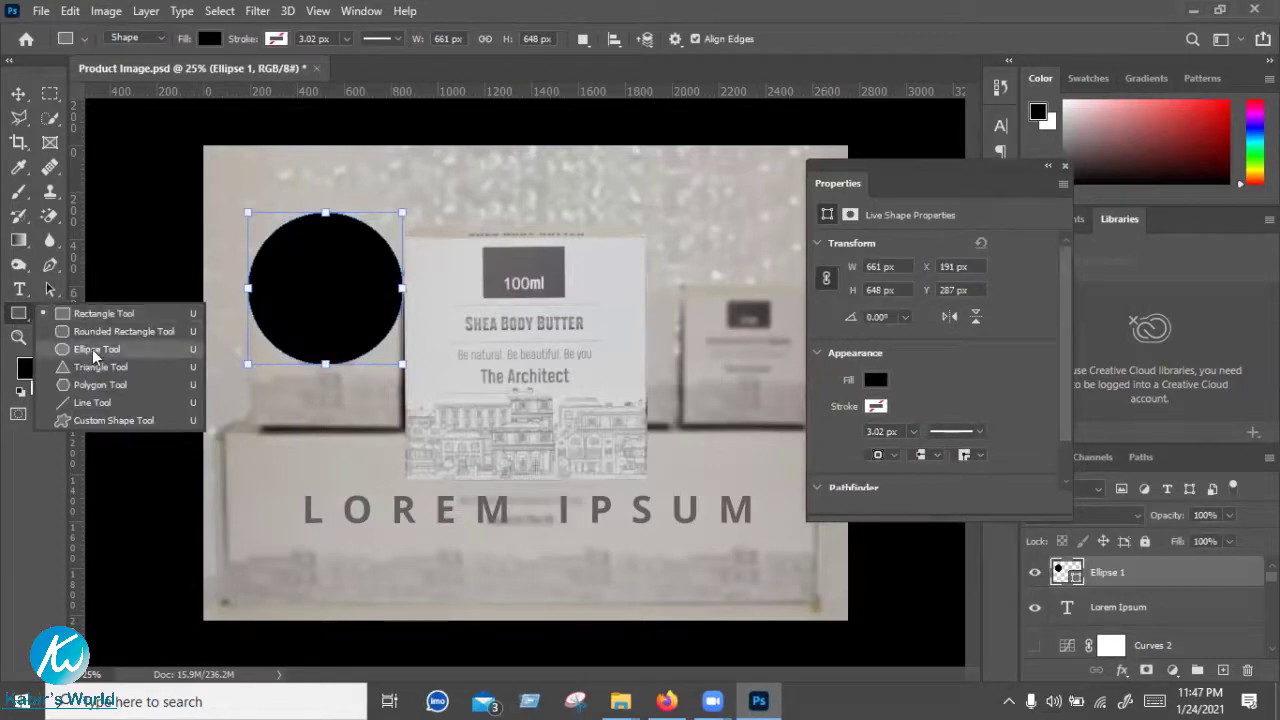
pyautogui.click(97, 349)
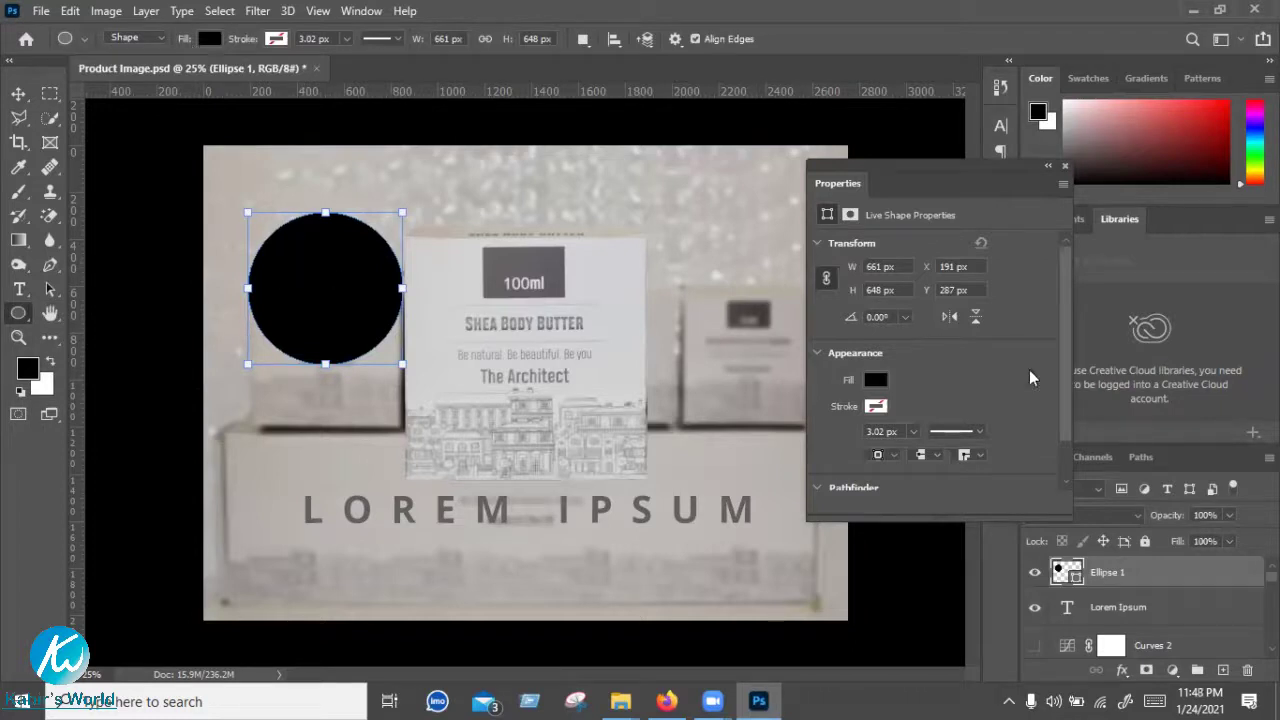
pyautogui.click(209, 38)
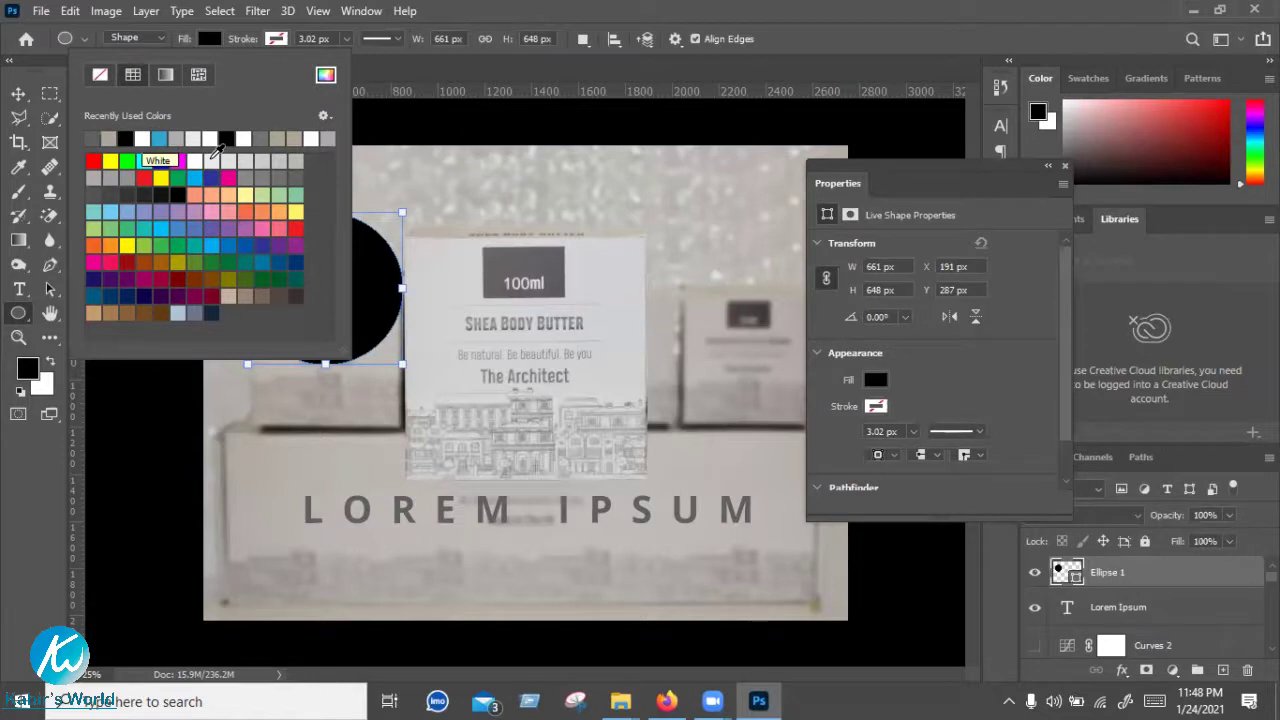
# Change the Ellipse 1 circle's fill from black to dark grey
pyautogui.click(22, 93)
pyautogui.click(18, 93)
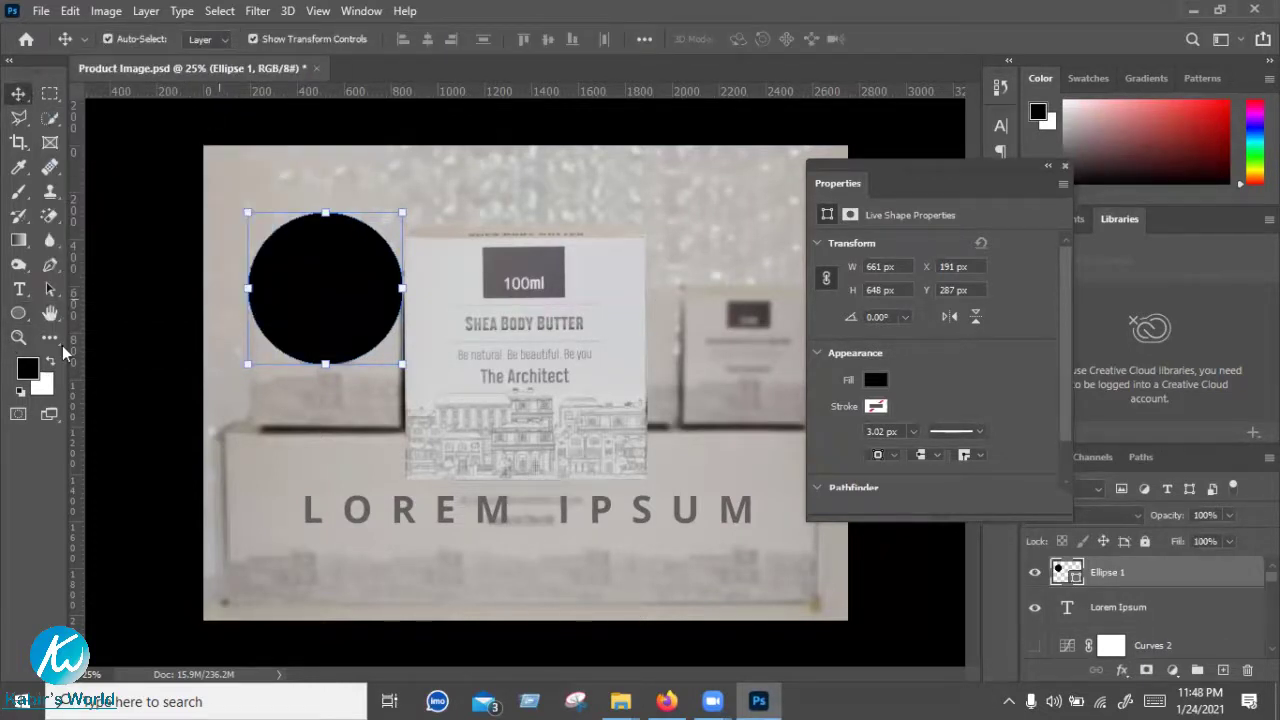
pyautogui.click(18, 313)
pyautogui.click(208, 37)
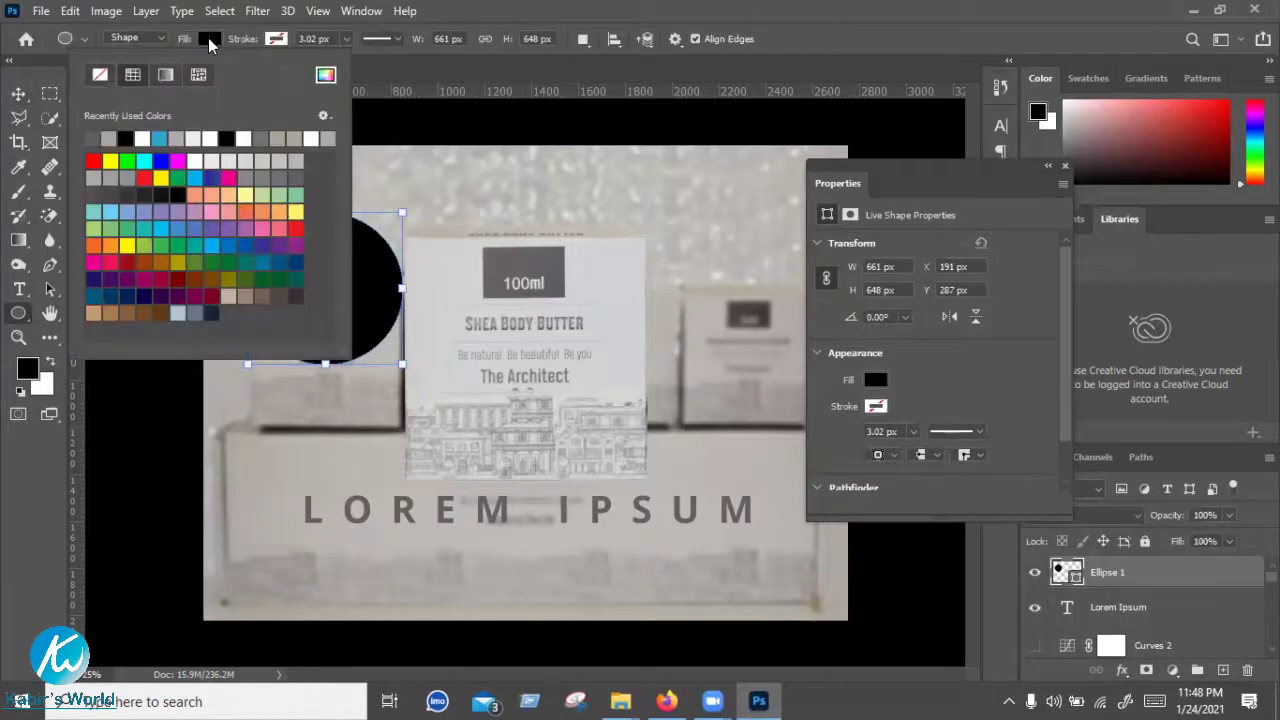
pyautogui.click(96, 138)
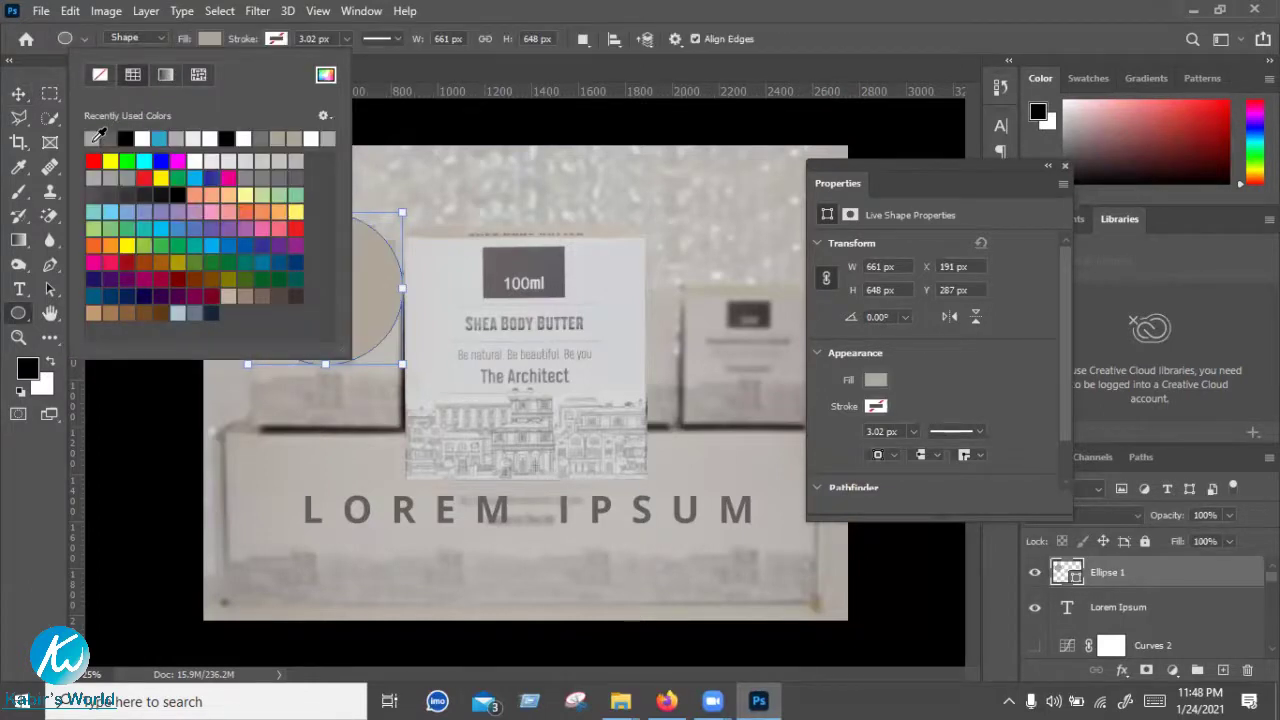
pyautogui.click(108, 138)
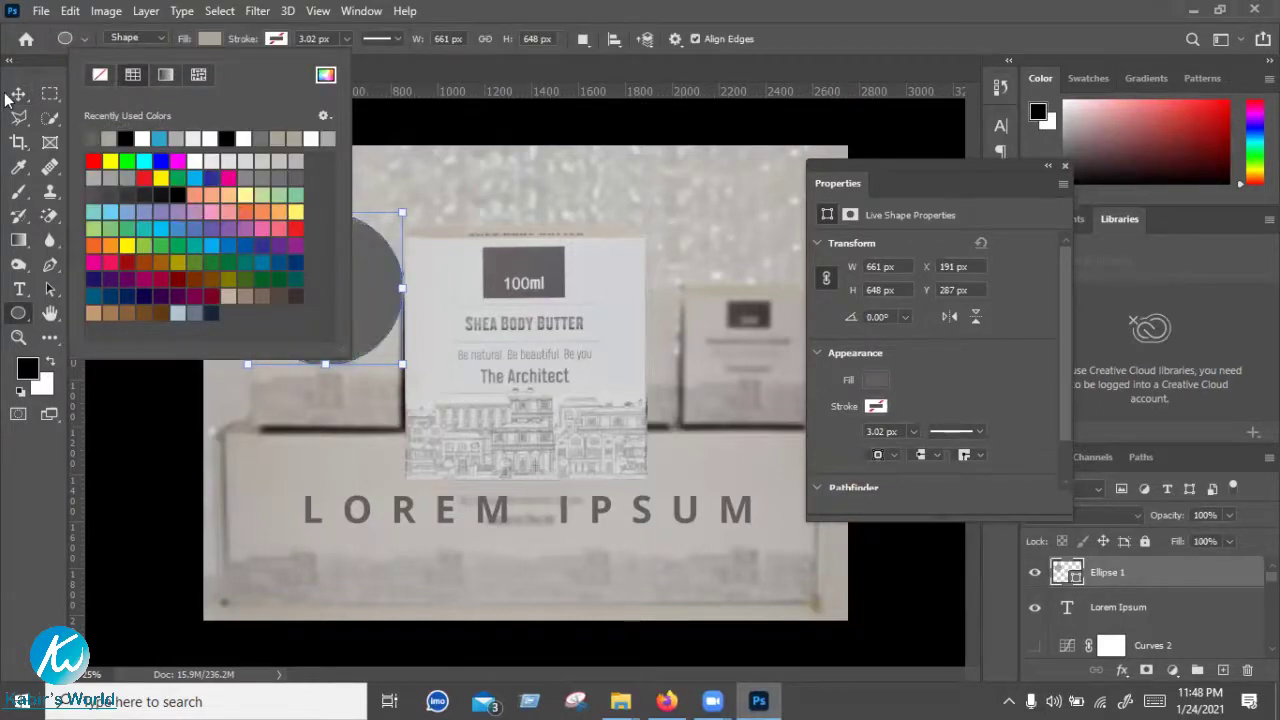
pyautogui.click(17, 96)
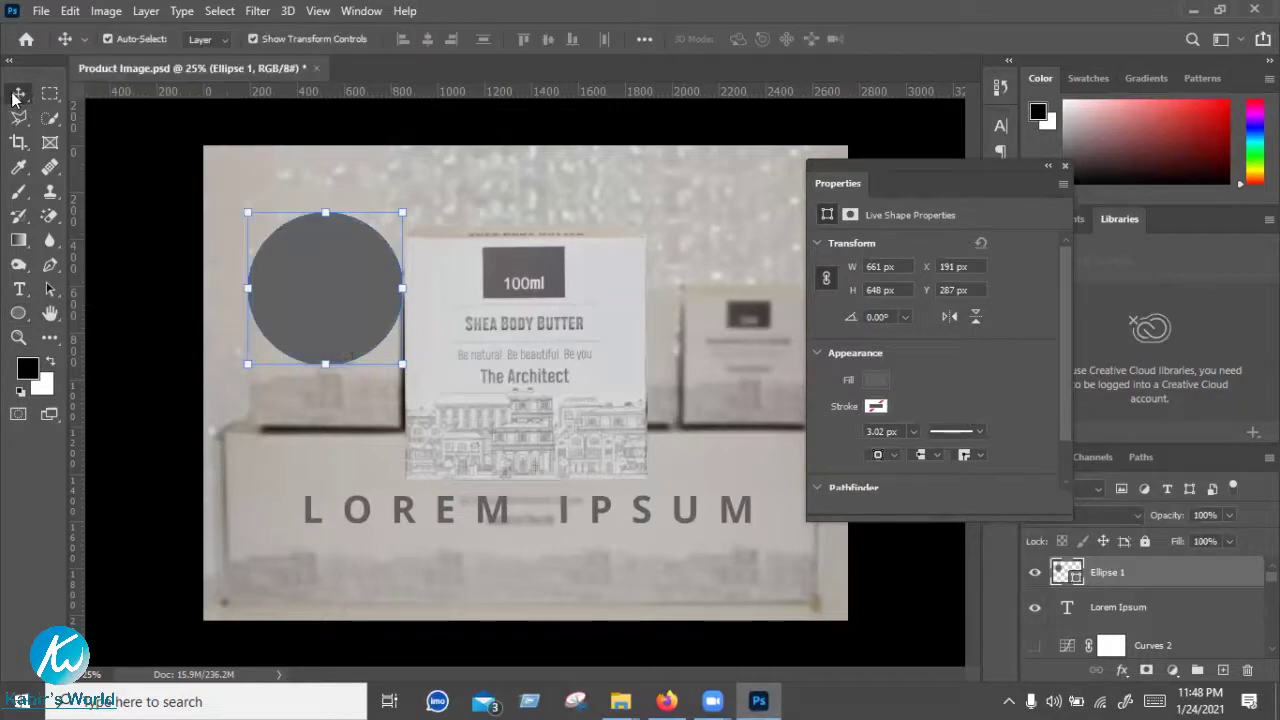
# Move the grey circle up toward the top-left corner, to X 195, Y 163 px
pyautogui.click(337, 333)
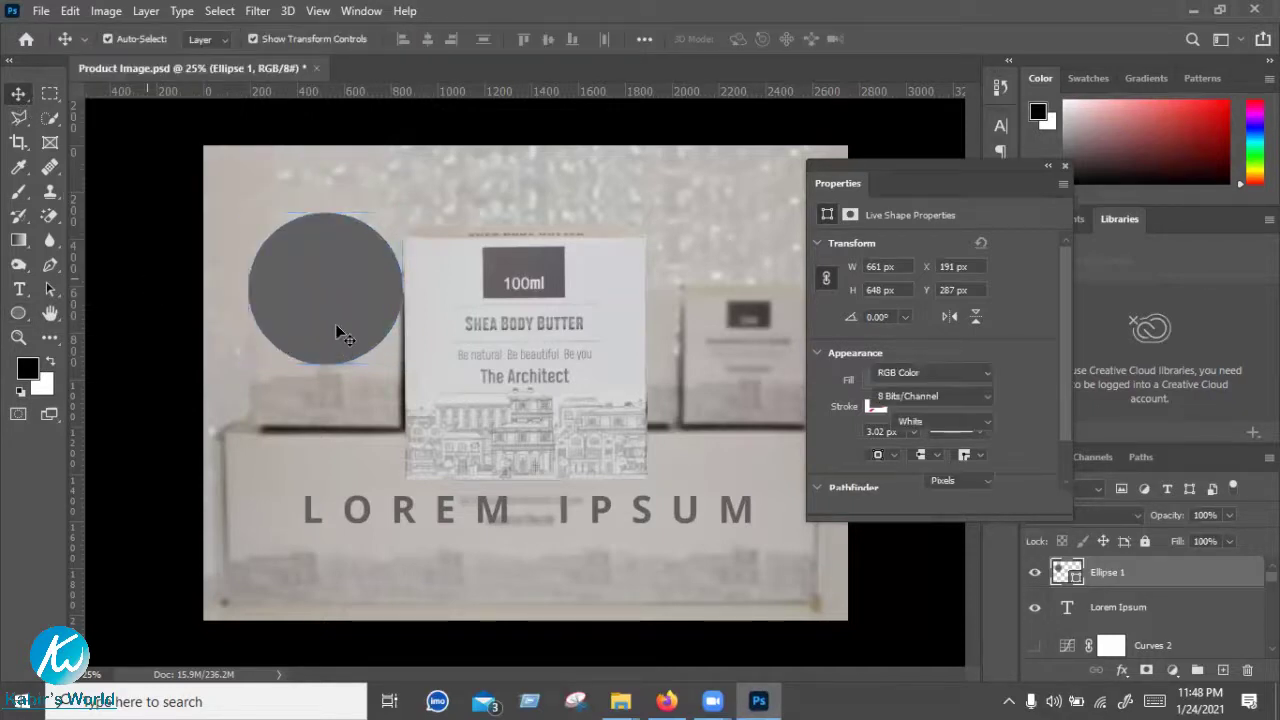
pyautogui.moveTo(325, 305)
pyautogui.mouseDown()
pyautogui.moveTo(305, 313)
pyautogui.moveTo(334, 297)
pyautogui.mouseUp()
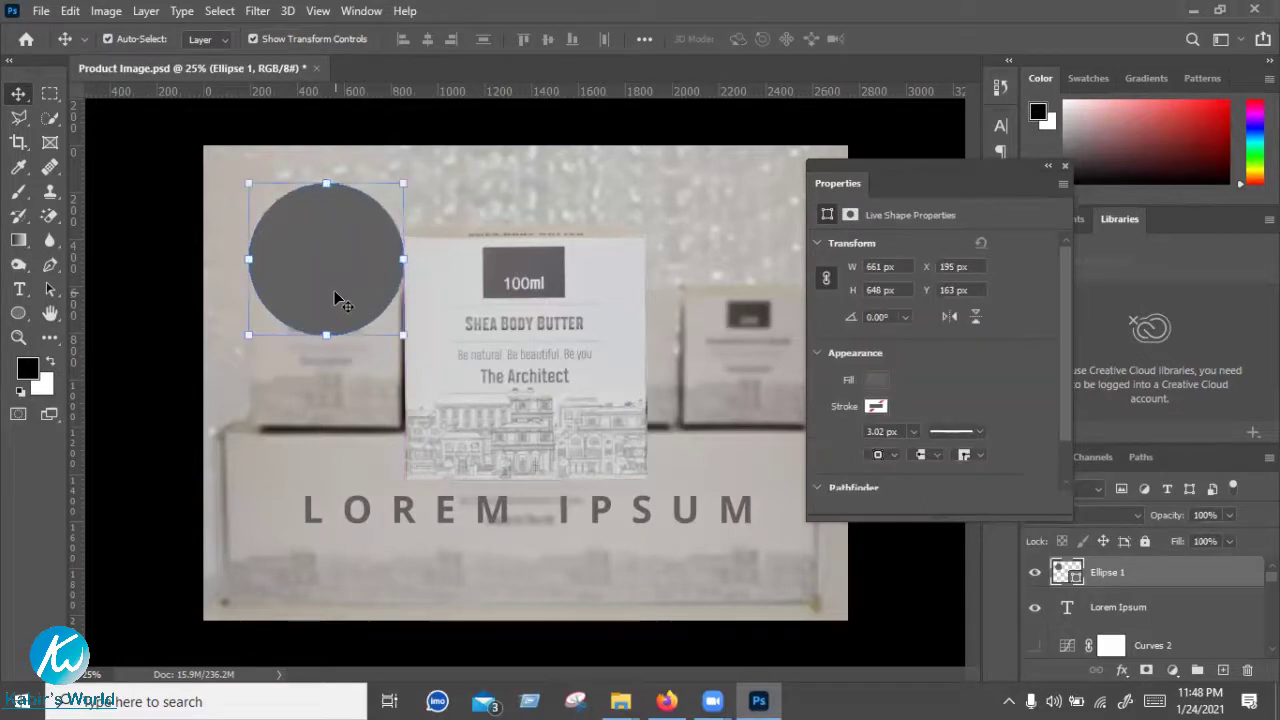
pyautogui.hotkey('ctrl', 't')
# Warp the circle, trying the Flag, Wave, Fish, Rise, Squeeze and Arch presets
pyautogui.rightClick(334, 290)
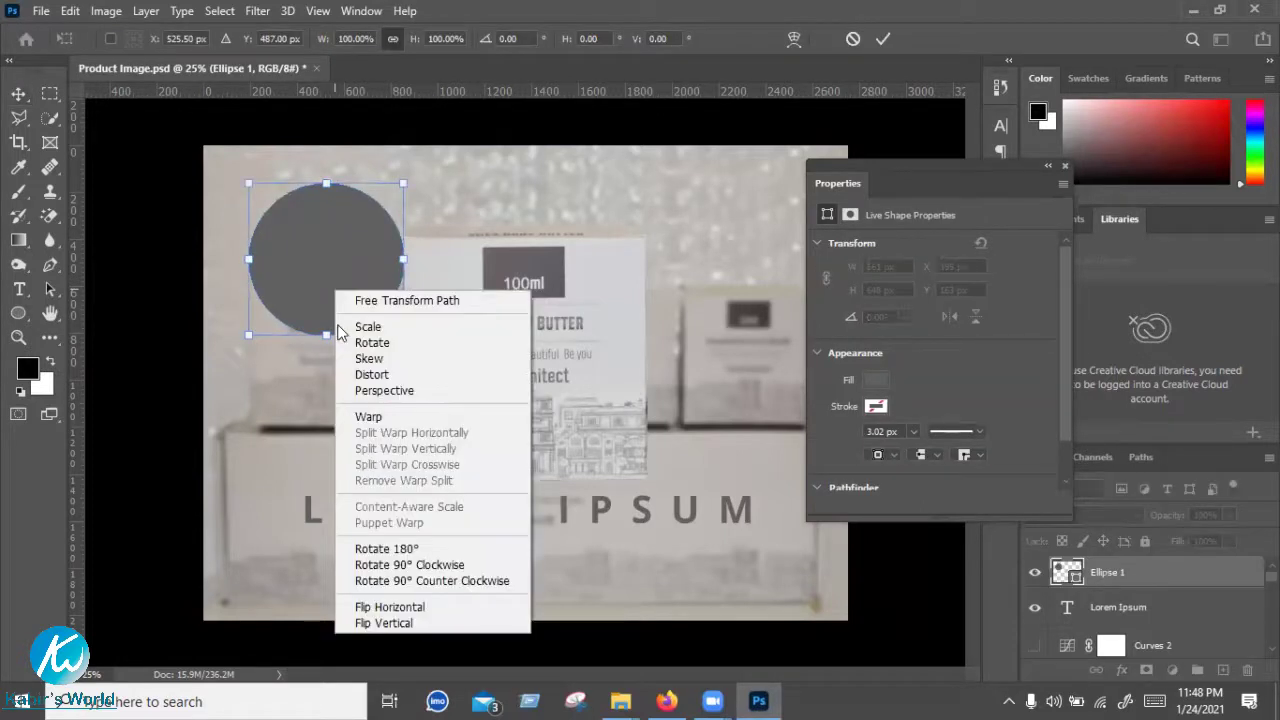
pyautogui.click(364, 416)
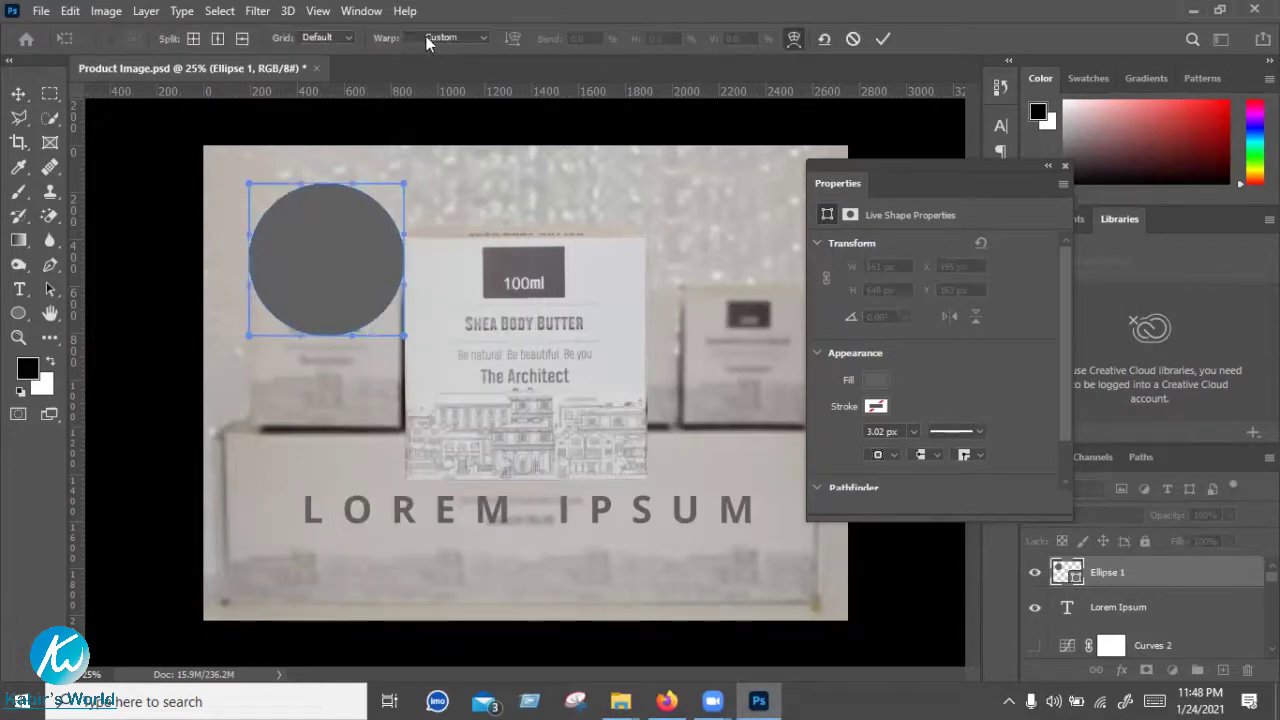
pyautogui.click(485, 37)
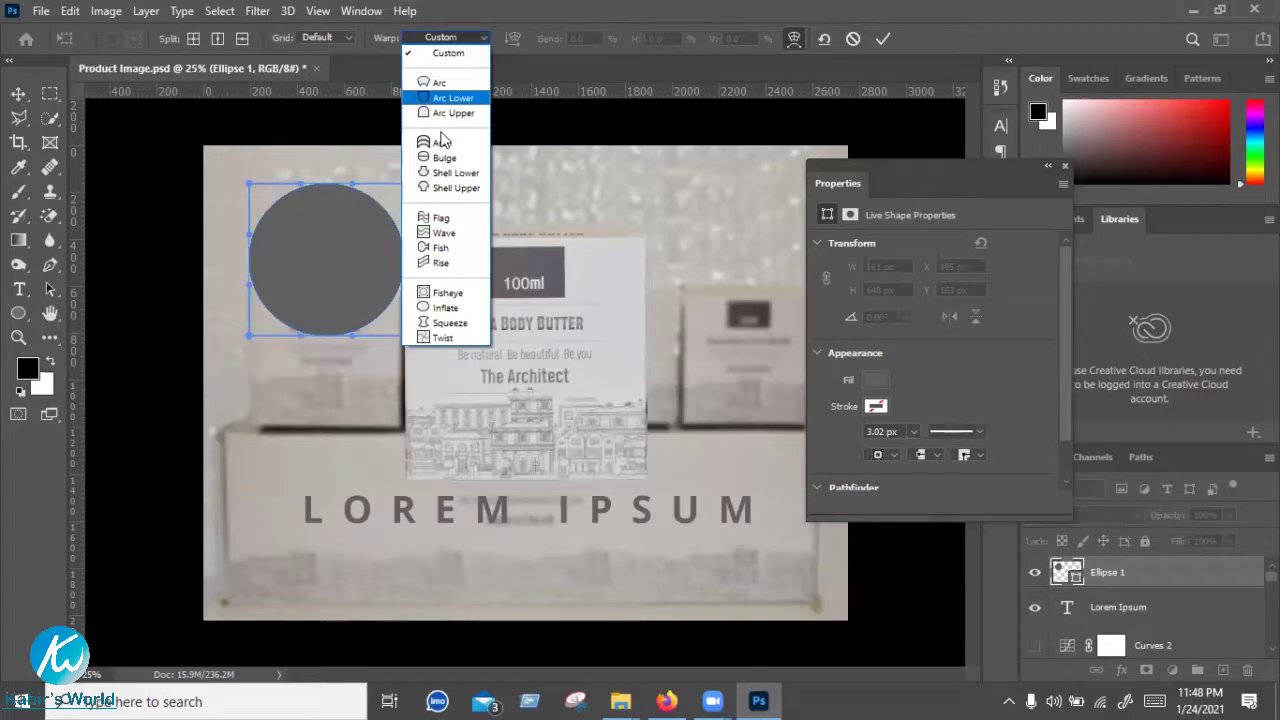
pyautogui.click(451, 222)
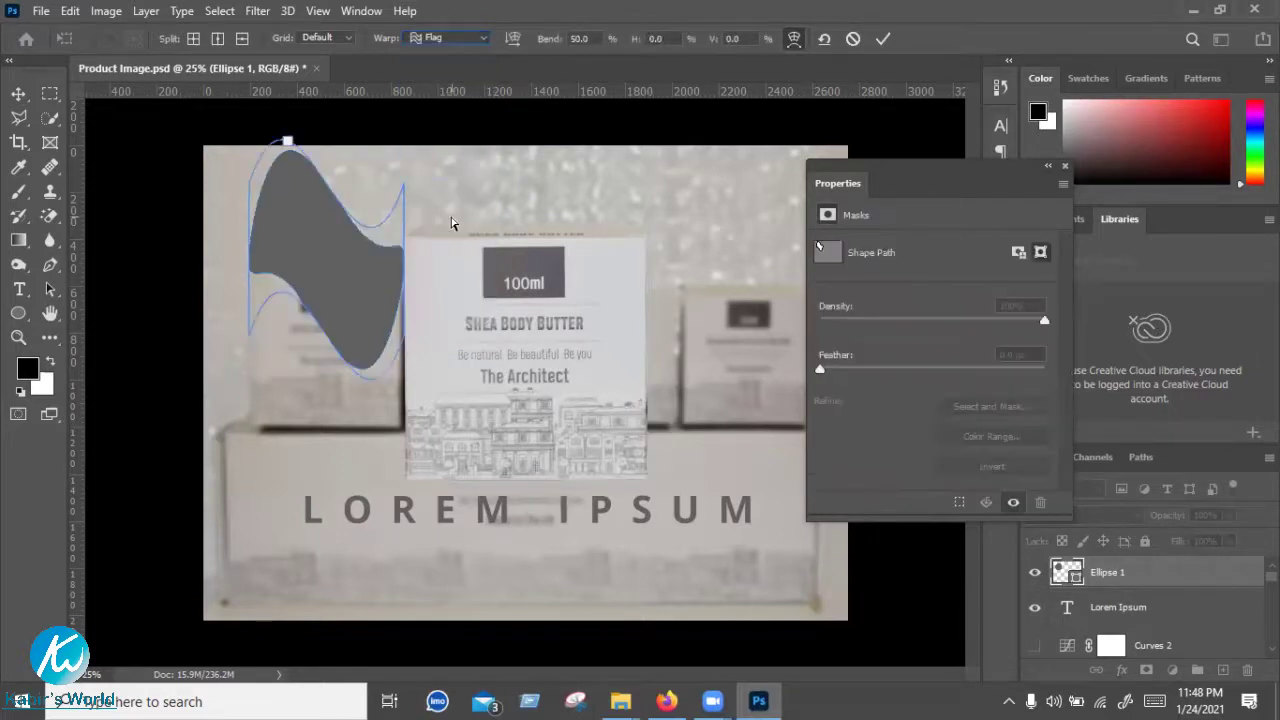
pyautogui.click(446, 38)
pyautogui.click(447, 238)
pyautogui.click(452, 40)
pyautogui.click(452, 254)
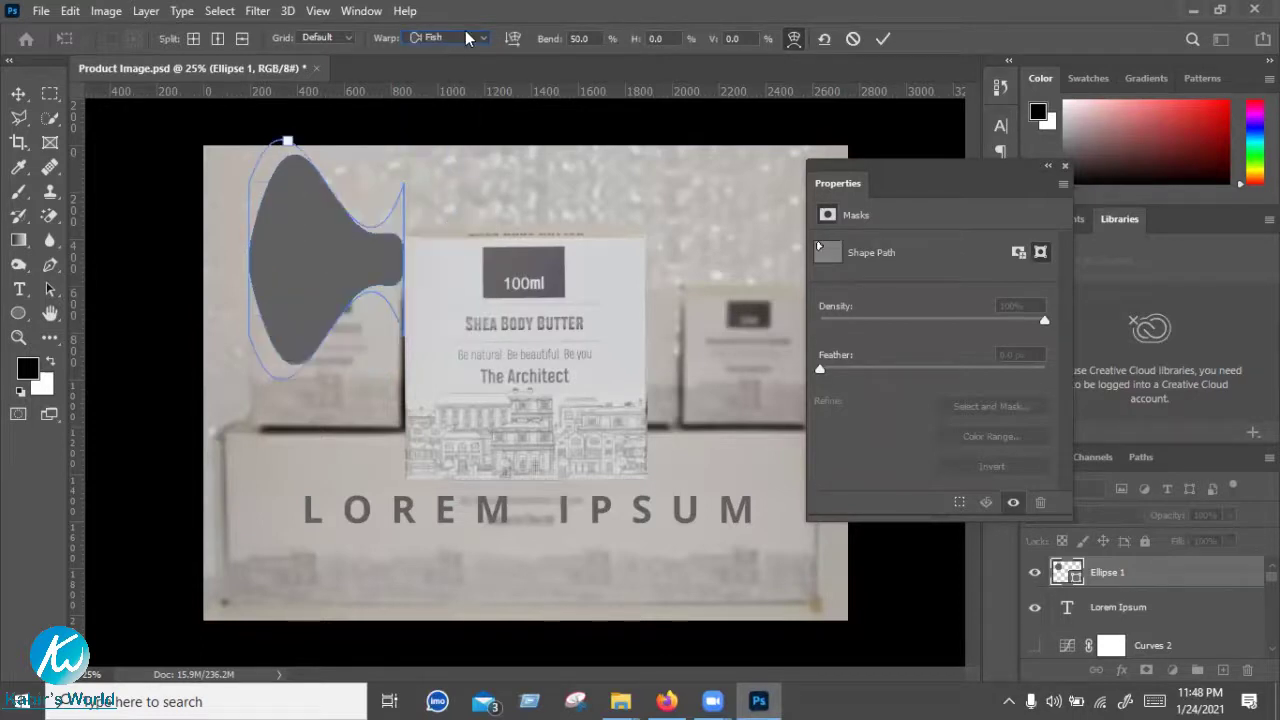
pyautogui.click(466, 36)
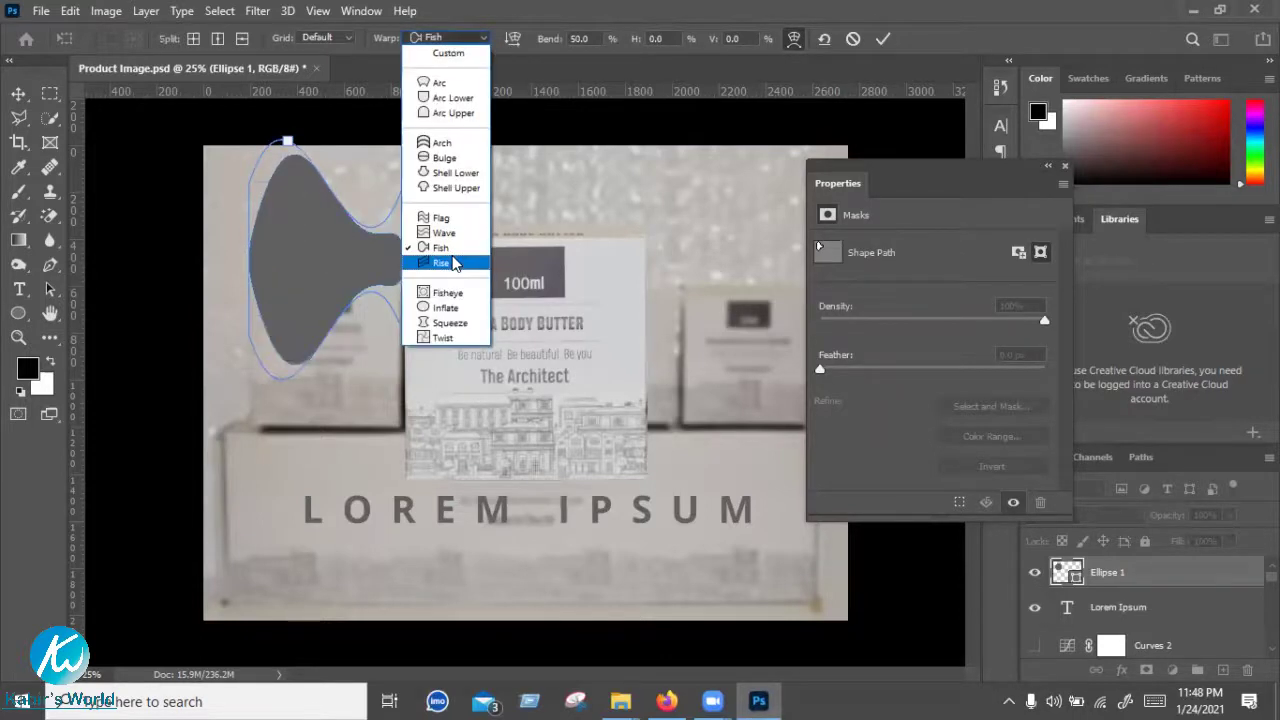
pyautogui.click(452, 262)
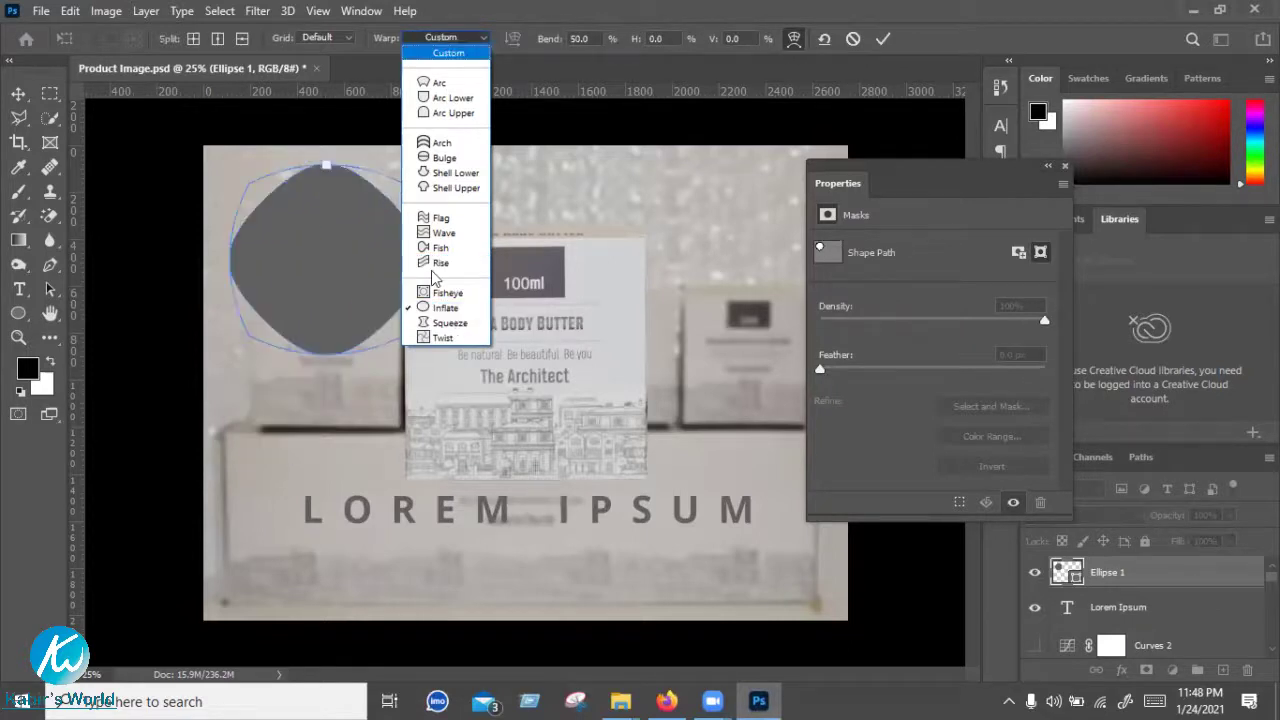
pyautogui.click(441, 324)
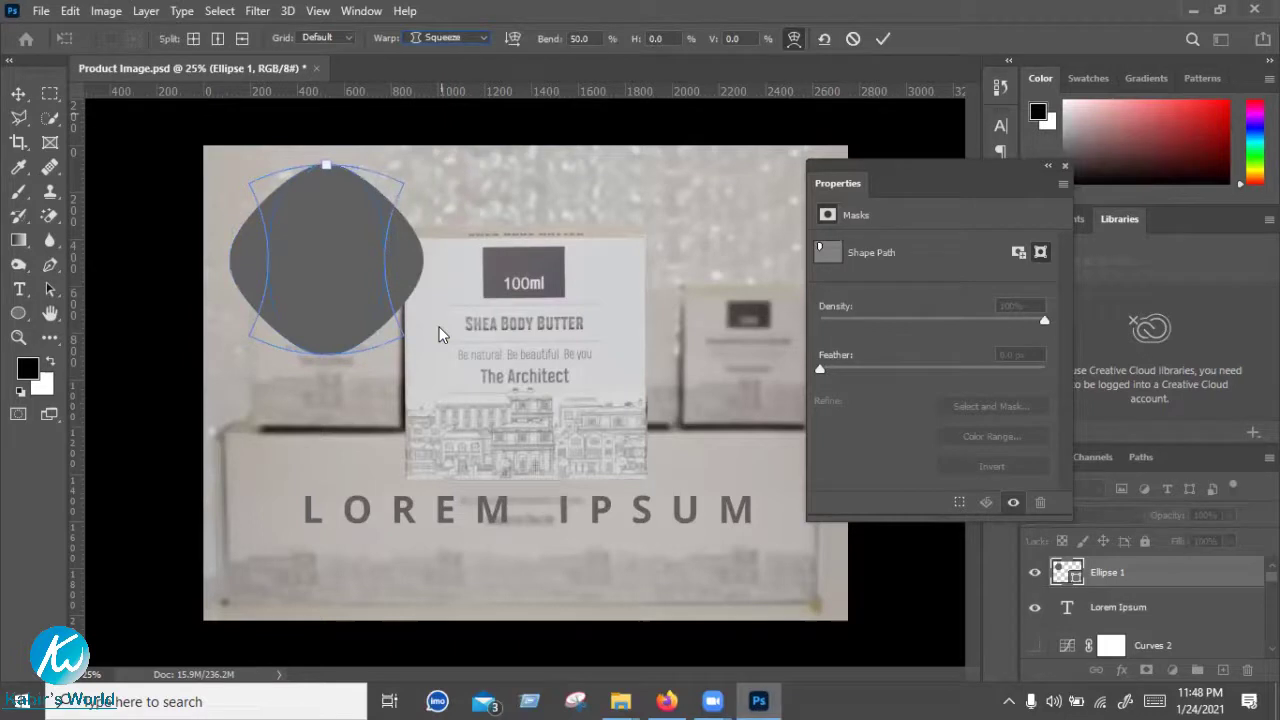
pyautogui.click(442, 146)
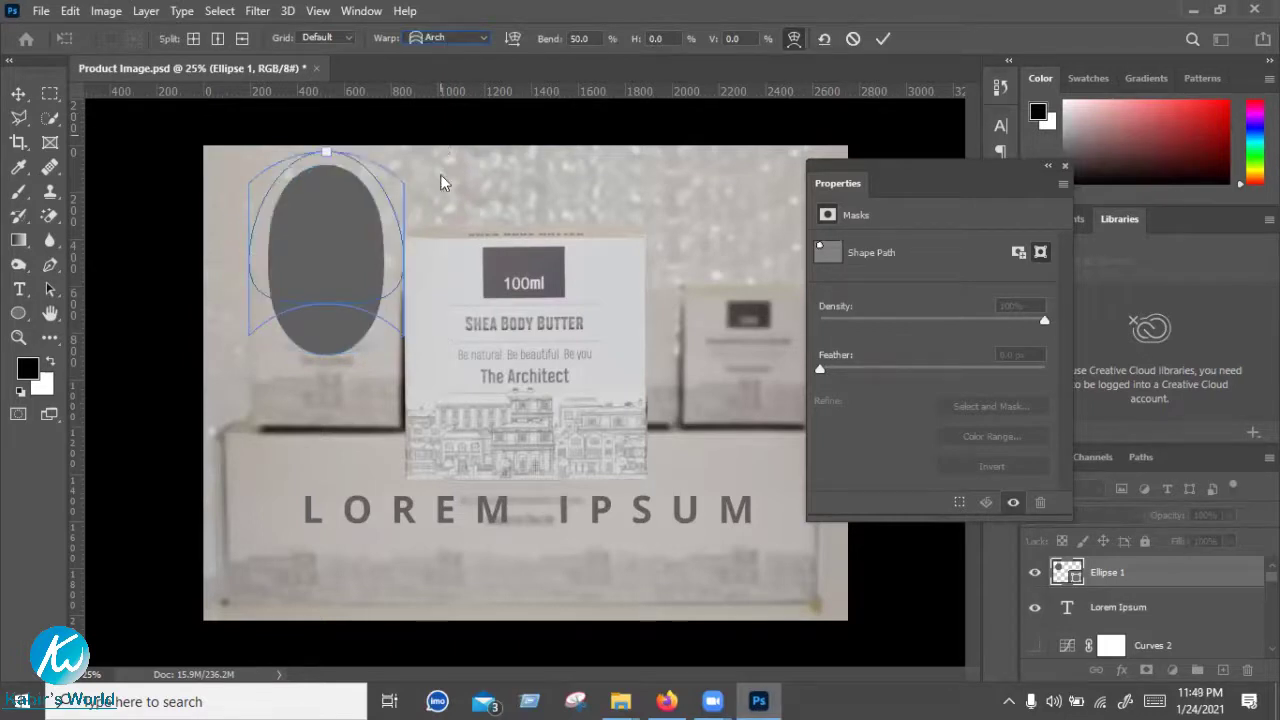
pyautogui.click(445, 37)
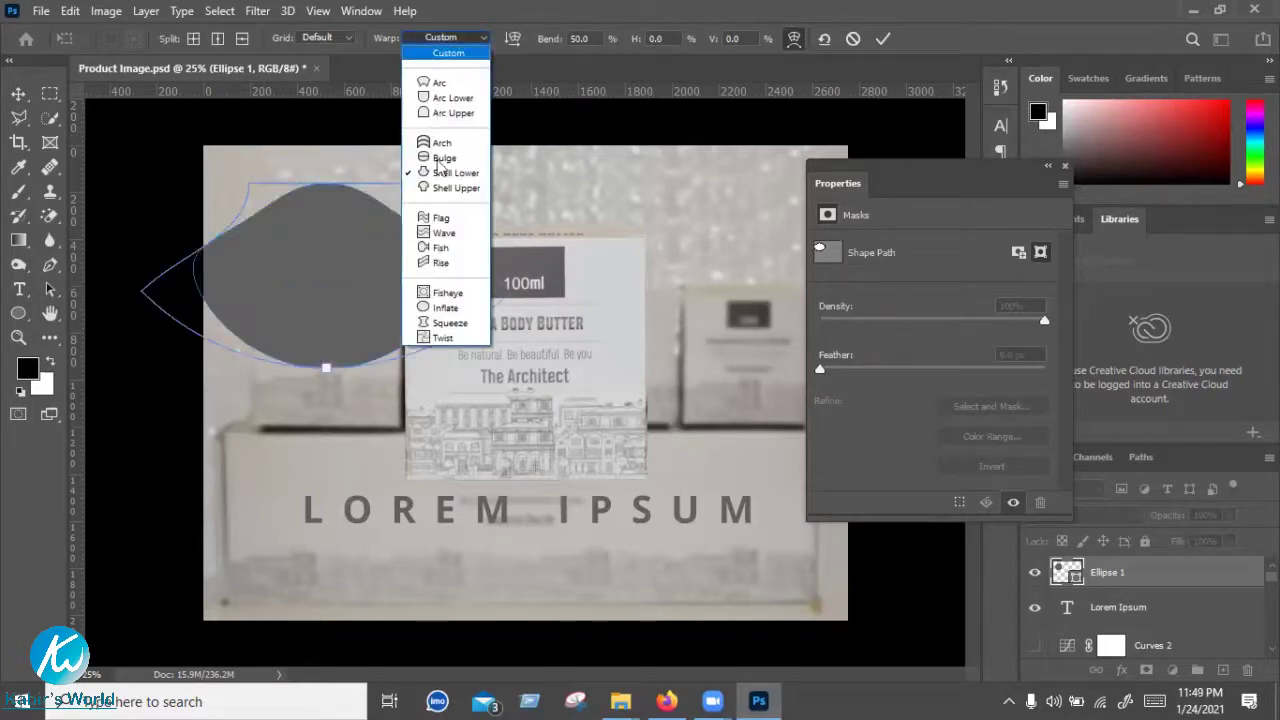
pyautogui.click(420, 218)
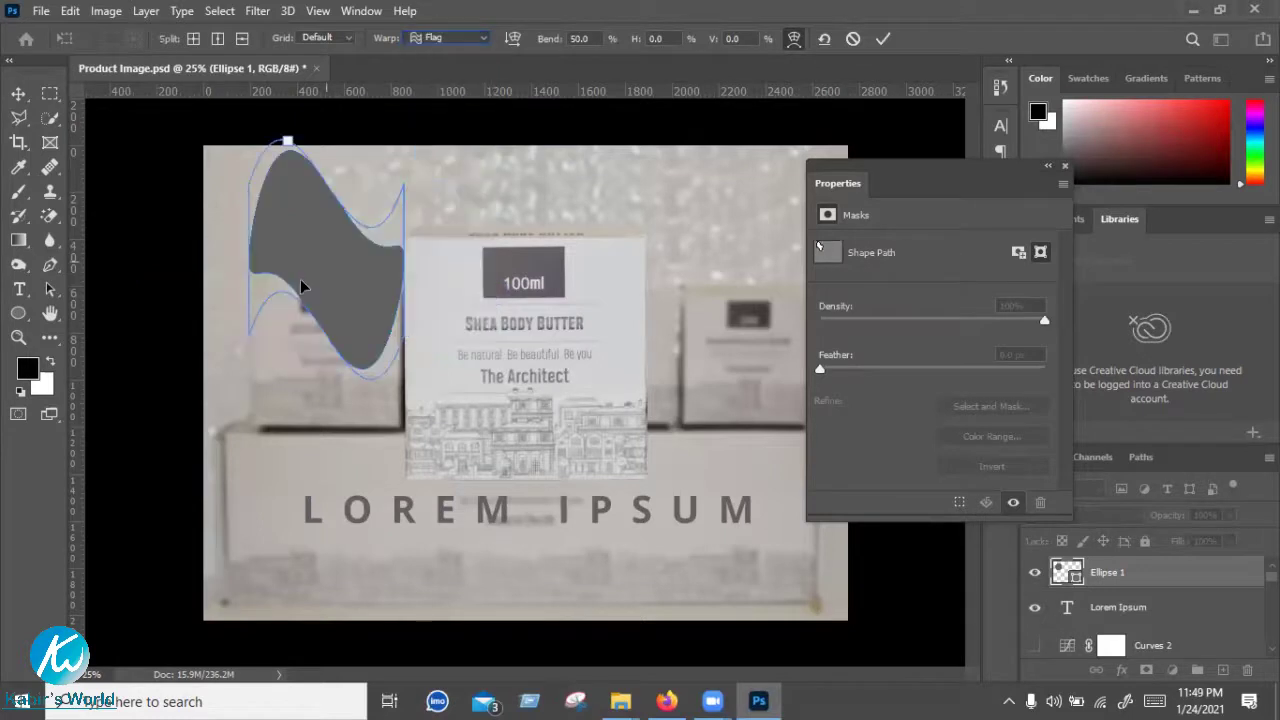
# Reduce the Flag bend toward zero, then use a Custom warp to pull the left and right edges outward
pyautogui.moveTo(297, 143)
pyautogui.mouseDown()
pyautogui.moveTo(322, 196)
pyautogui.moveTo(303, 249)
pyautogui.mouseUp()
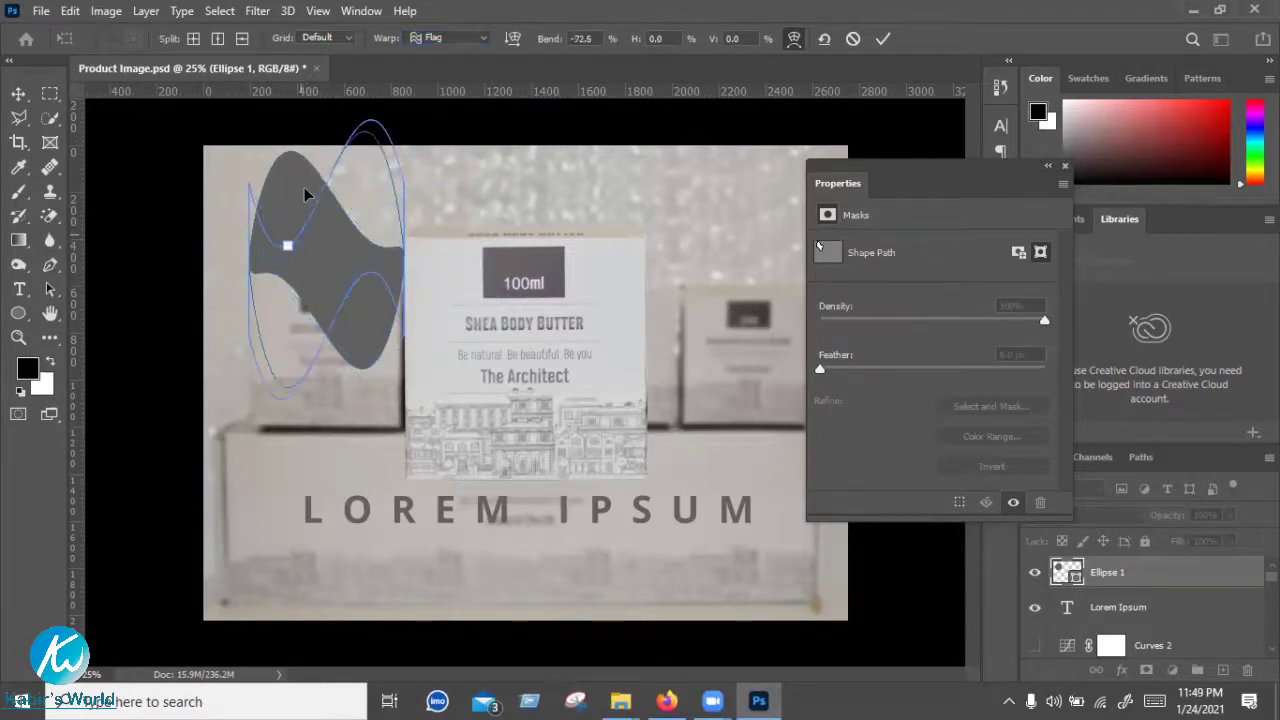
pyautogui.moveTo(335, 166); pyautogui.dragTo(397, 237)
pyautogui.moveTo(391, 192); pyautogui.dragTo(394, 227)
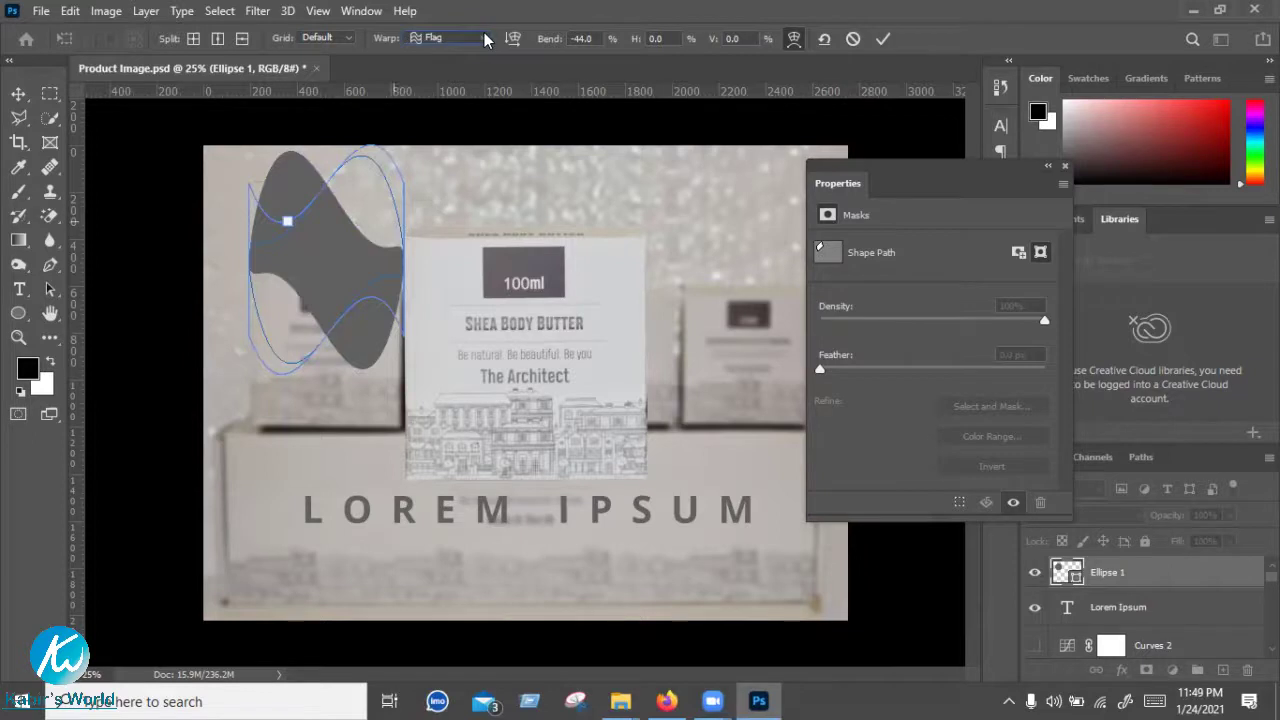
pyautogui.click(447, 38)
pyautogui.click(288, 368)
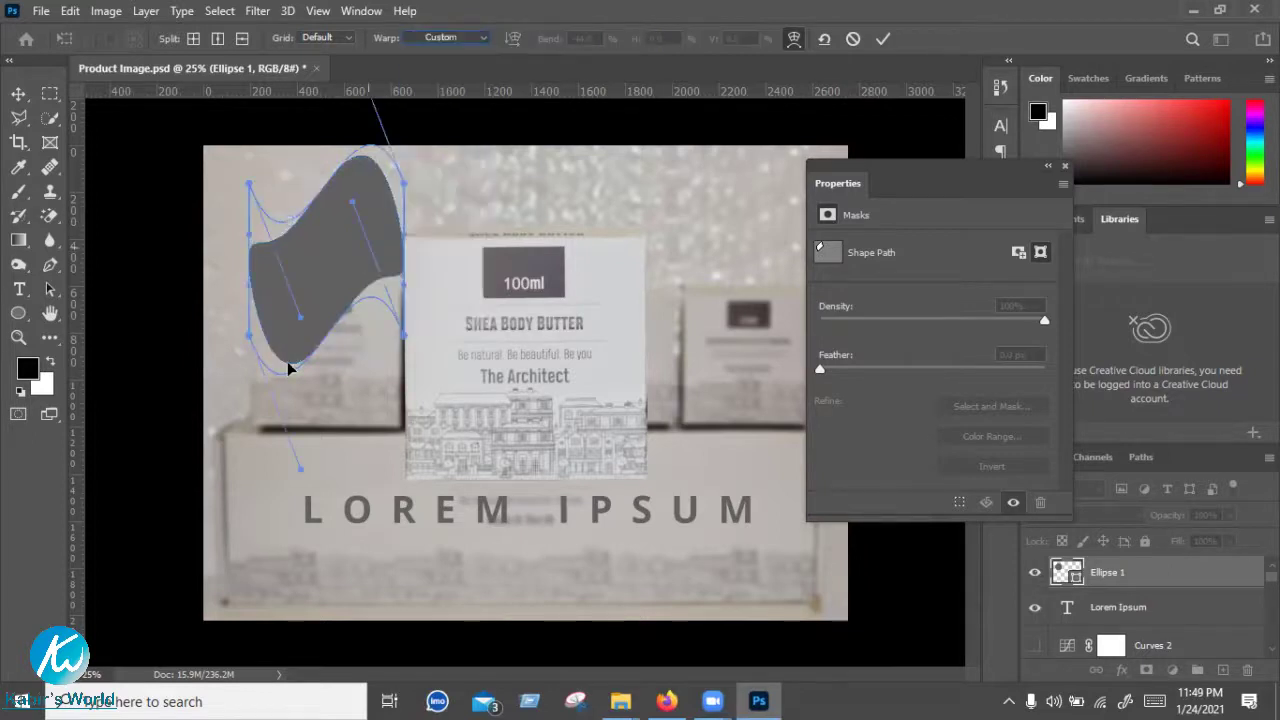
pyautogui.moveTo(243, 236); pyautogui.dragTo(226, 265)
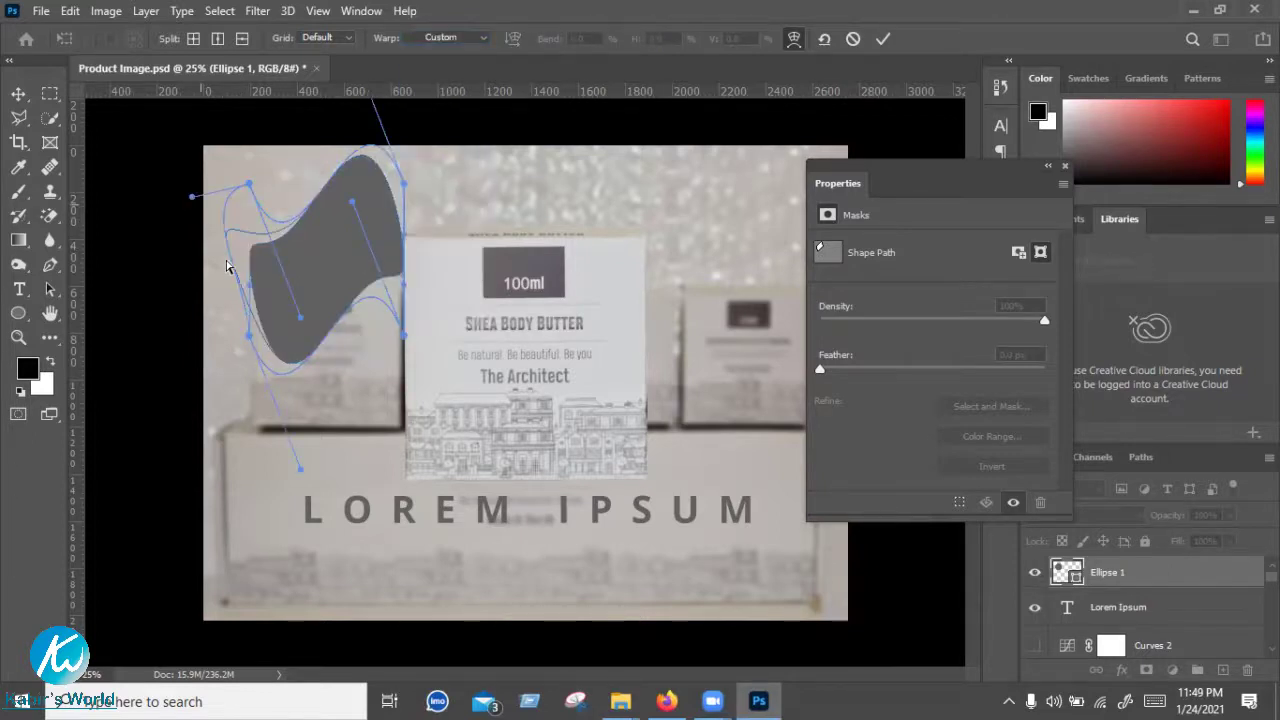
pyautogui.moveTo(246, 333); pyautogui.dragTo(222, 427)
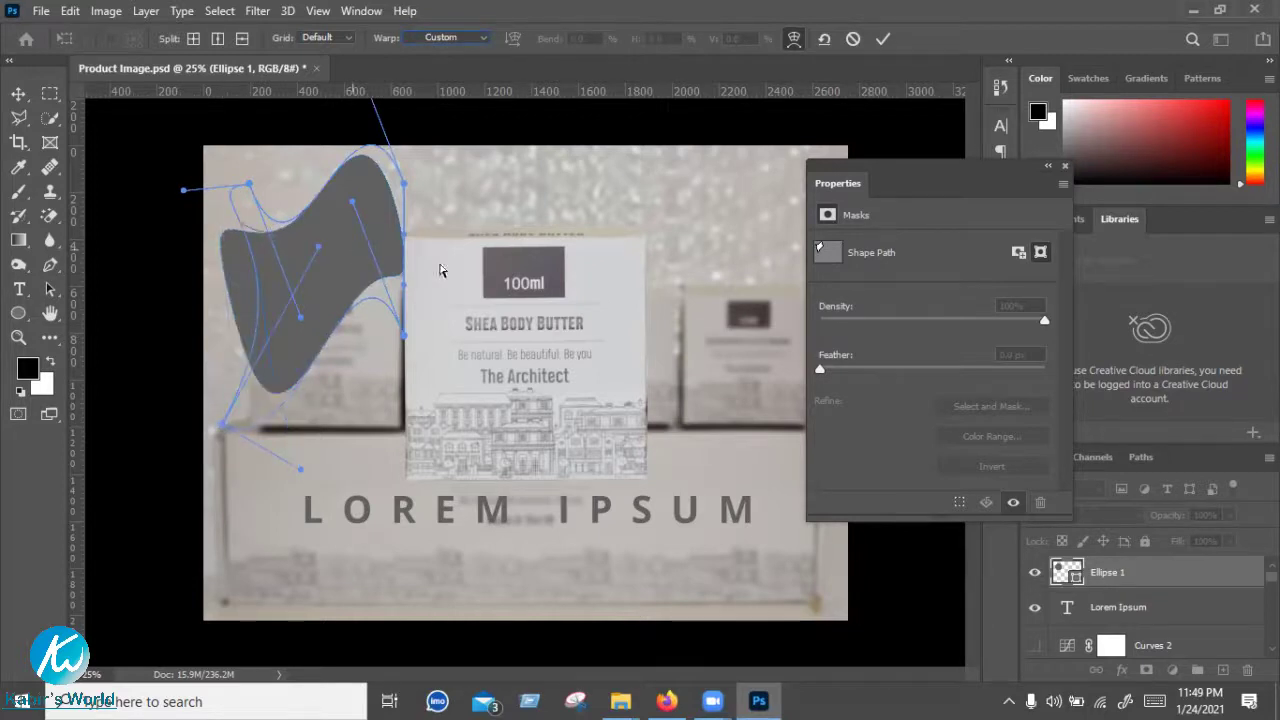
pyautogui.moveTo(404, 333); pyautogui.dragTo(463, 332)
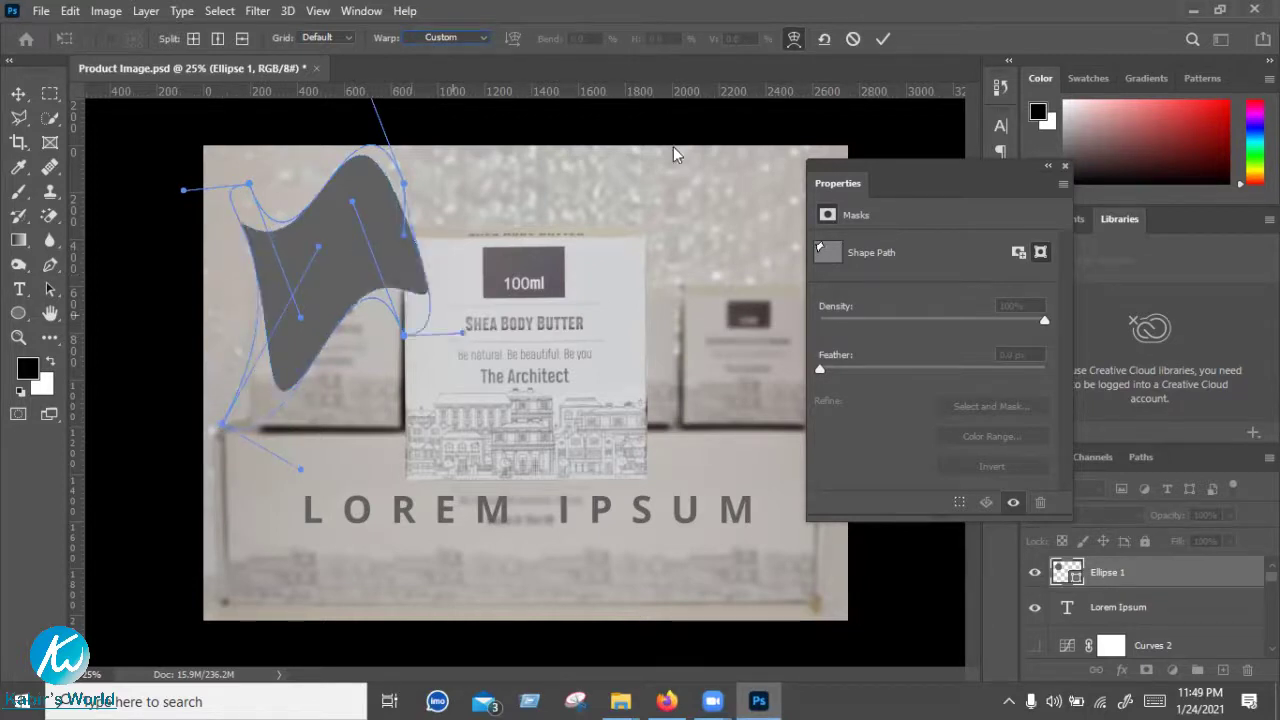
# Reset the warp, reshape the circle into a leaf-like blob, and commit it as a regular path
pyautogui.click(824, 40)
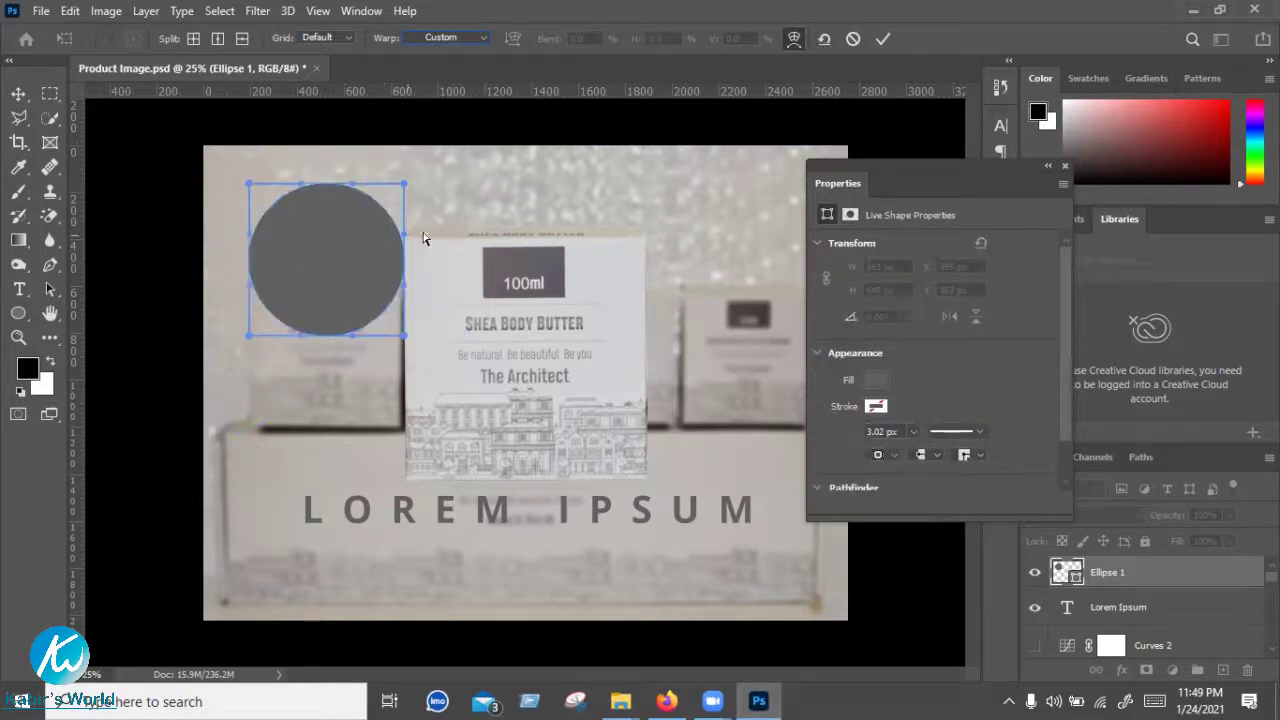
pyautogui.moveTo(497, 221); pyautogui.dragTo(400, 278)
pyautogui.moveTo(404, 325); pyautogui.dragTo(400, 320)
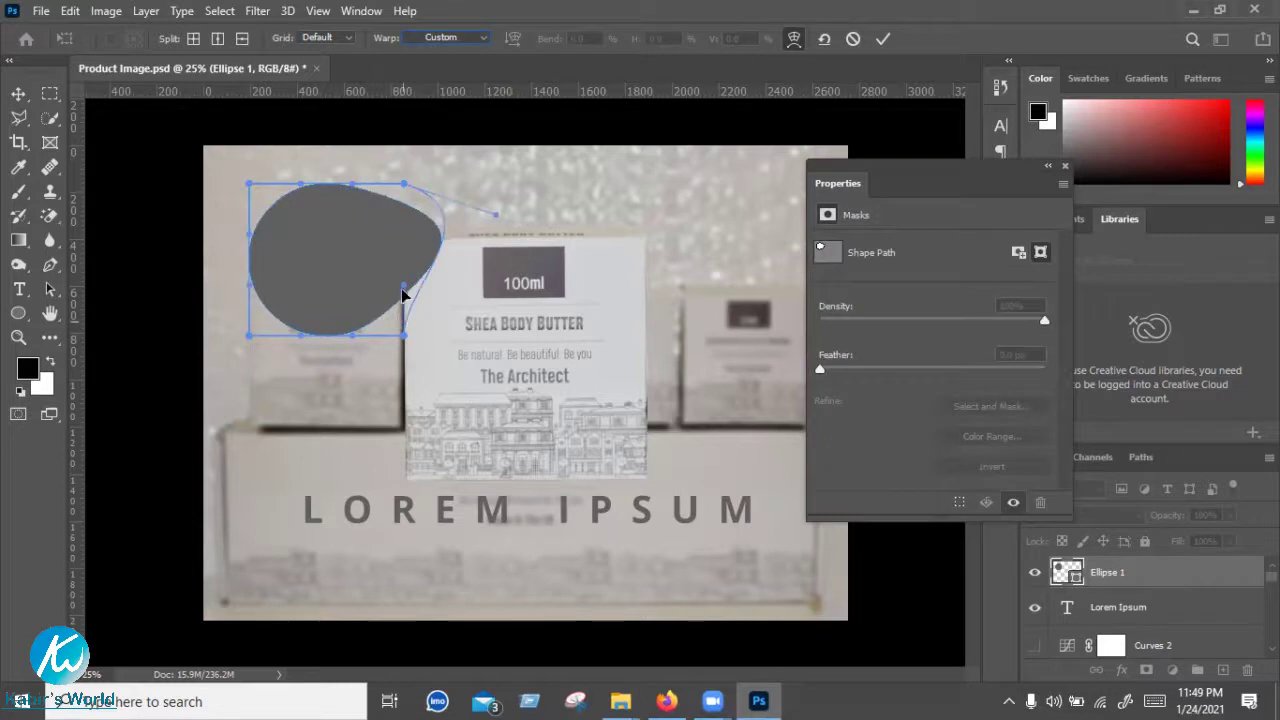
pyautogui.moveTo(321, 293)
pyautogui.mouseDown()
pyautogui.moveTo(262, 252)
pyautogui.moveTo(277, 266)
pyautogui.mouseUp()
pyautogui.moveTo(190, 172); pyautogui.dragTo(158, 237)
pyautogui.moveTo(302, 336); pyautogui.dragTo(157, 289)
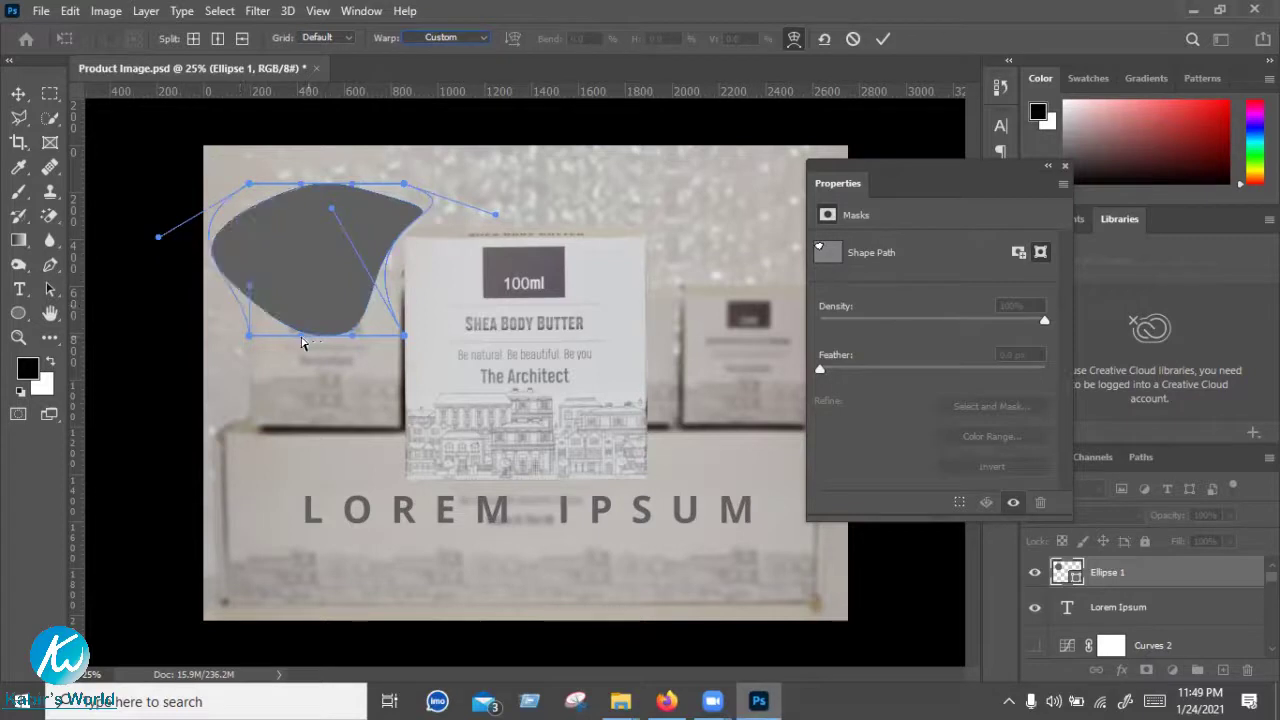
pyautogui.moveTo(314, 326); pyautogui.dragTo(398, 250)
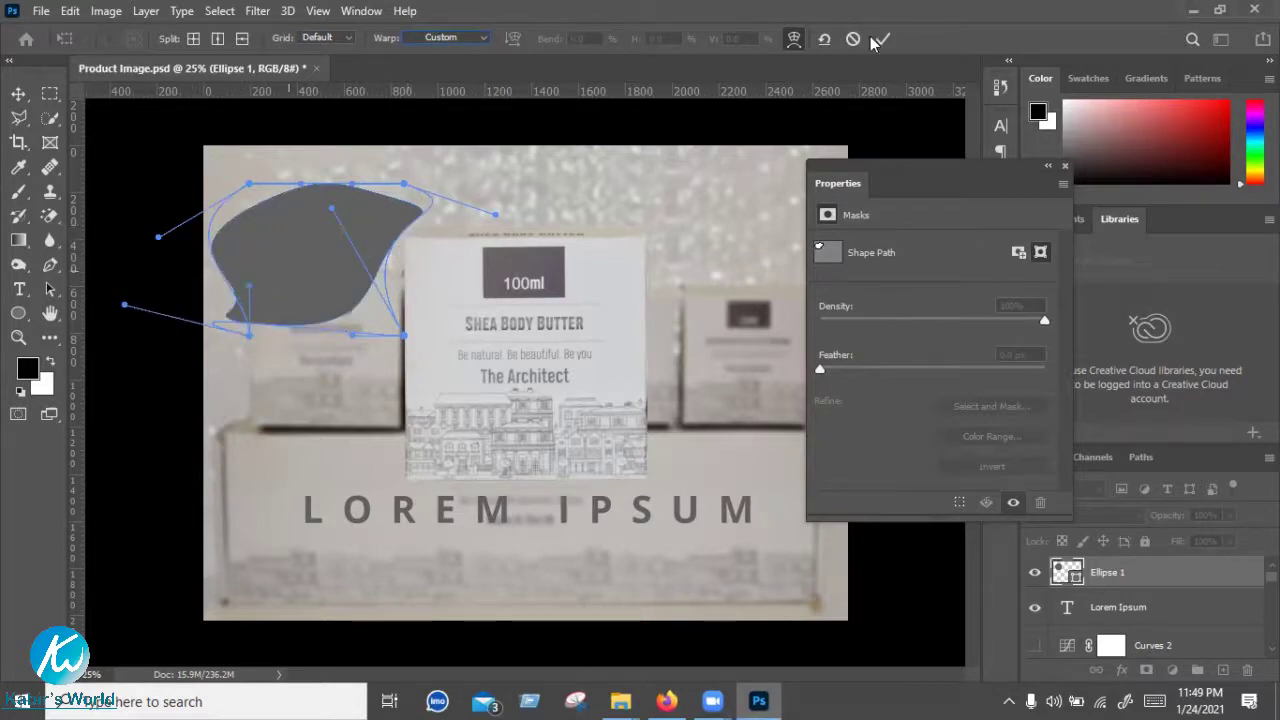
pyautogui.press('Return')
pyautogui.click(592, 272)
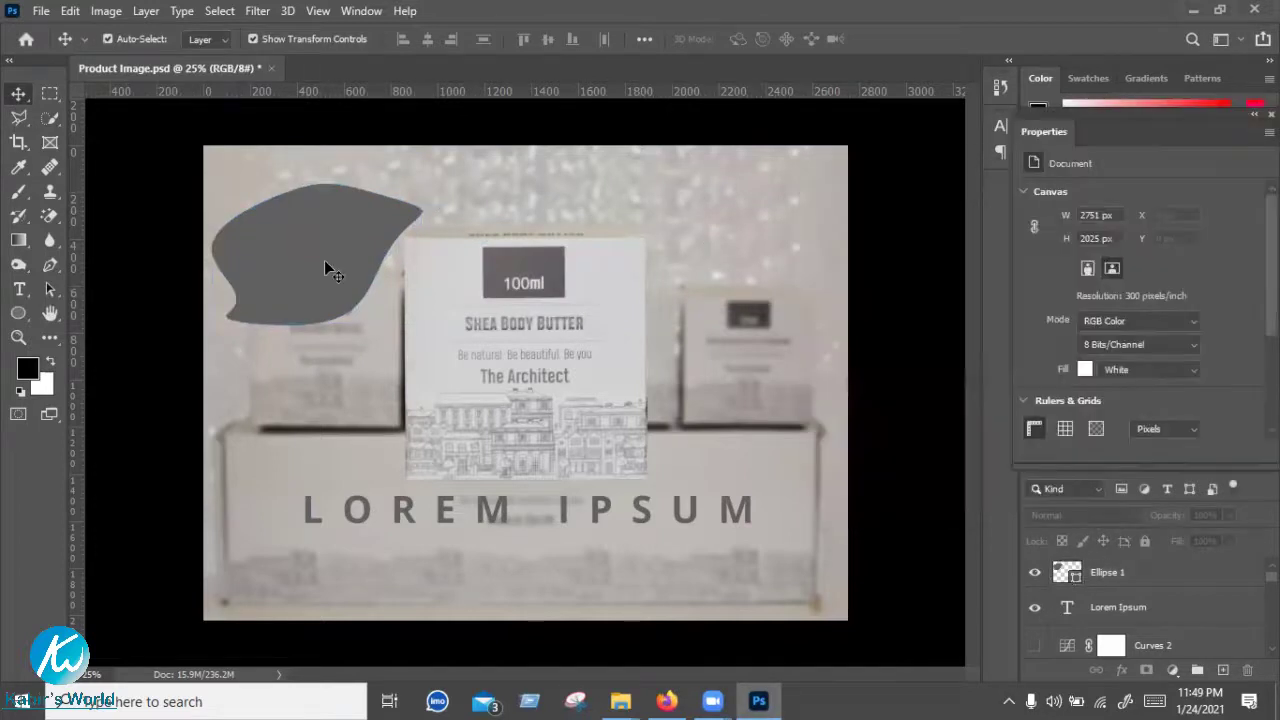
# Move the warped blob into the top-left corner, bleeding off the edges, with transform controls hidden
pyautogui.moveTo(329, 264); pyautogui.dragTo(342, 274)
pyautogui.moveTo(248, 224)
pyautogui.mouseDown()
pyautogui.moveTo(292, 222)
pyautogui.moveTo(270, 207)
pyautogui.mouseUp()
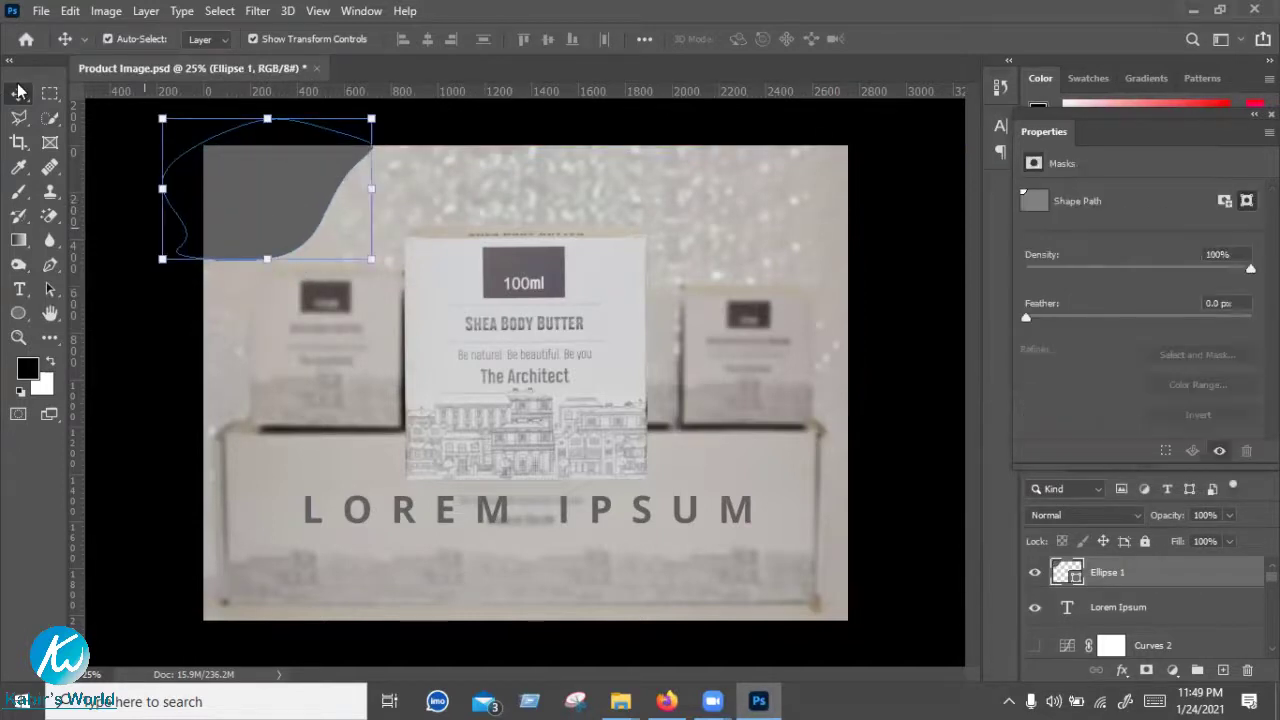
pyautogui.click(253, 39)
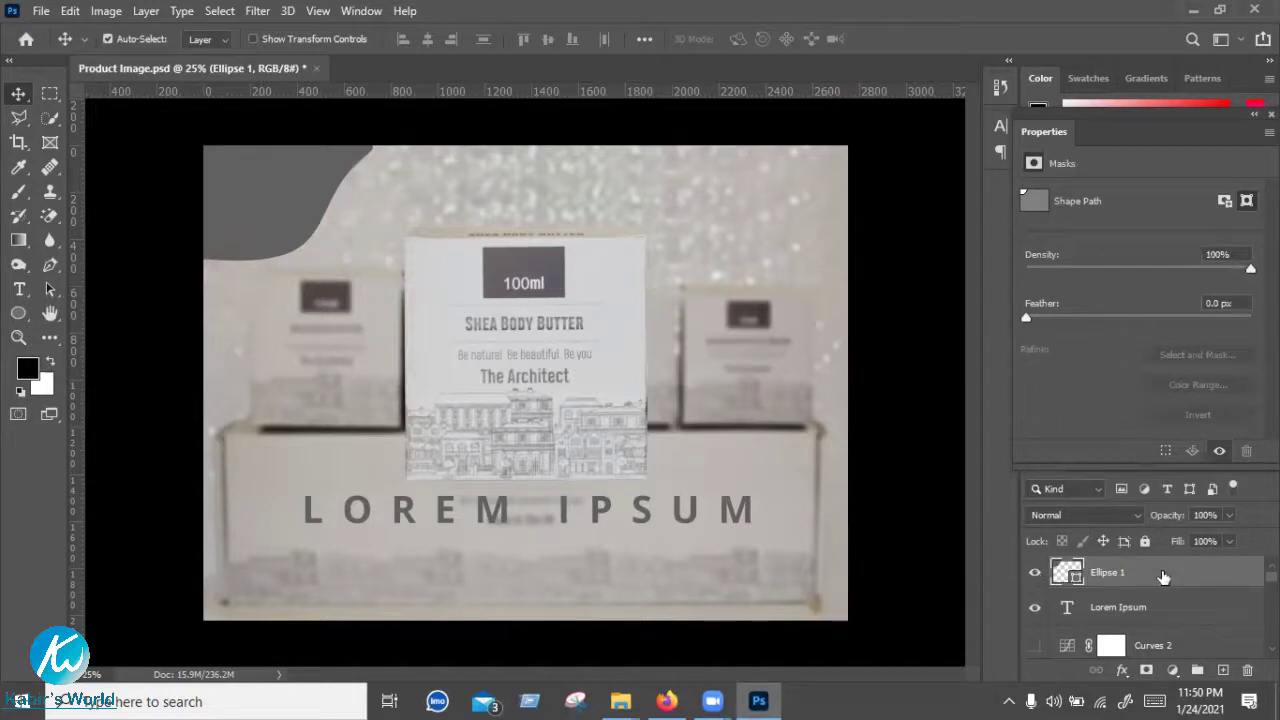
pyautogui.click(1229, 541)
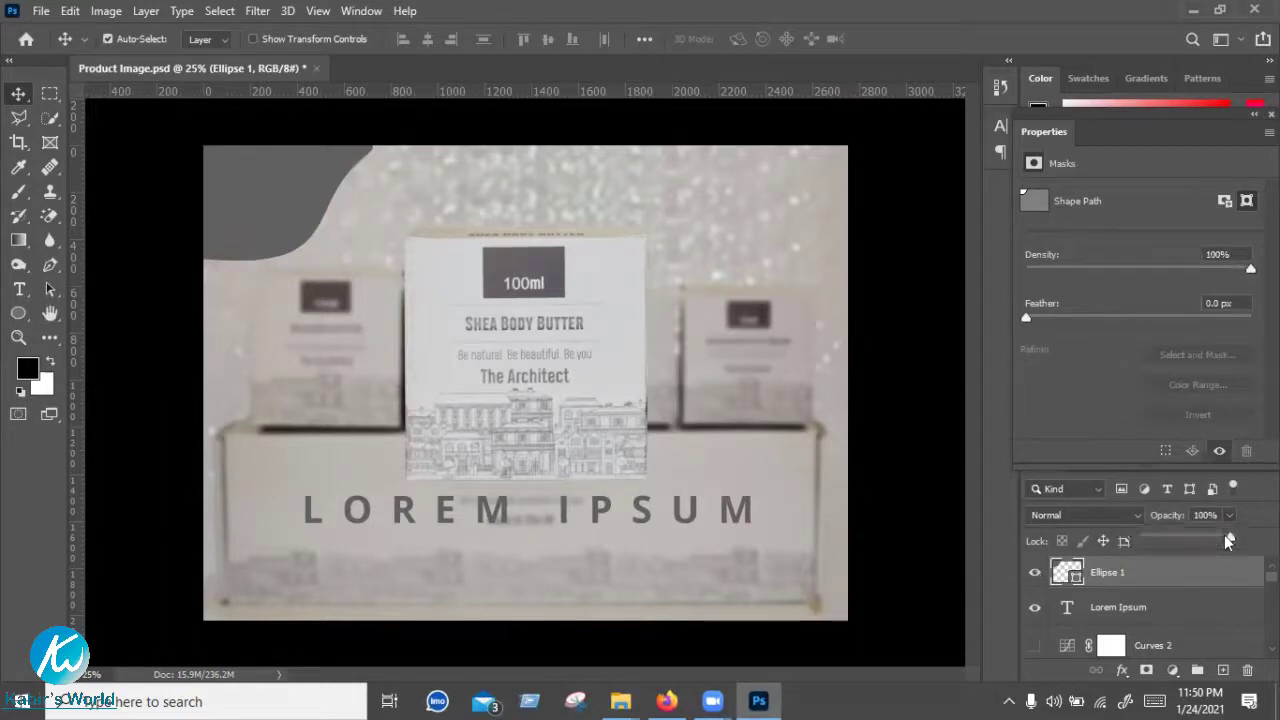
# Set the Ellipse 1 blob's layer opacity to 35%
pyautogui.moveTo(1203, 541); pyautogui.dragTo(1165, 541)
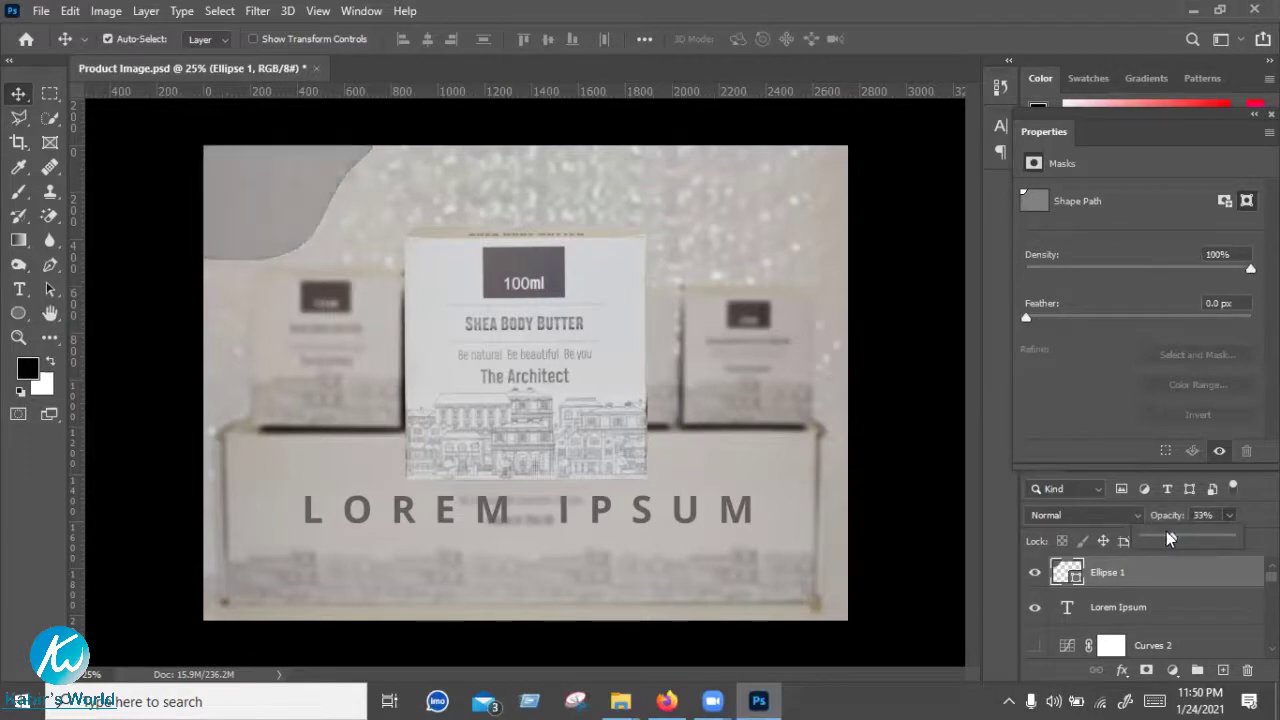
pyautogui.press('4')
pyautogui.press('6')
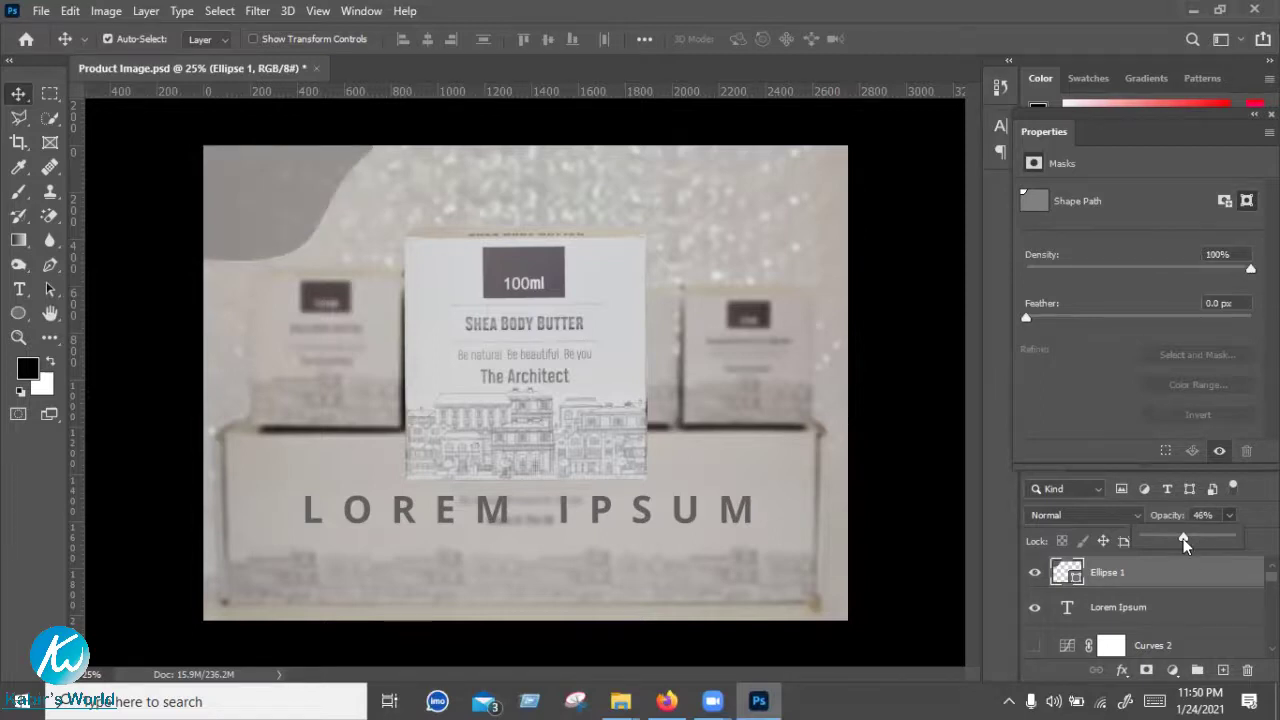
pyautogui.moveTo(1163, 545); pyautogui.dragTo(1177, 543)
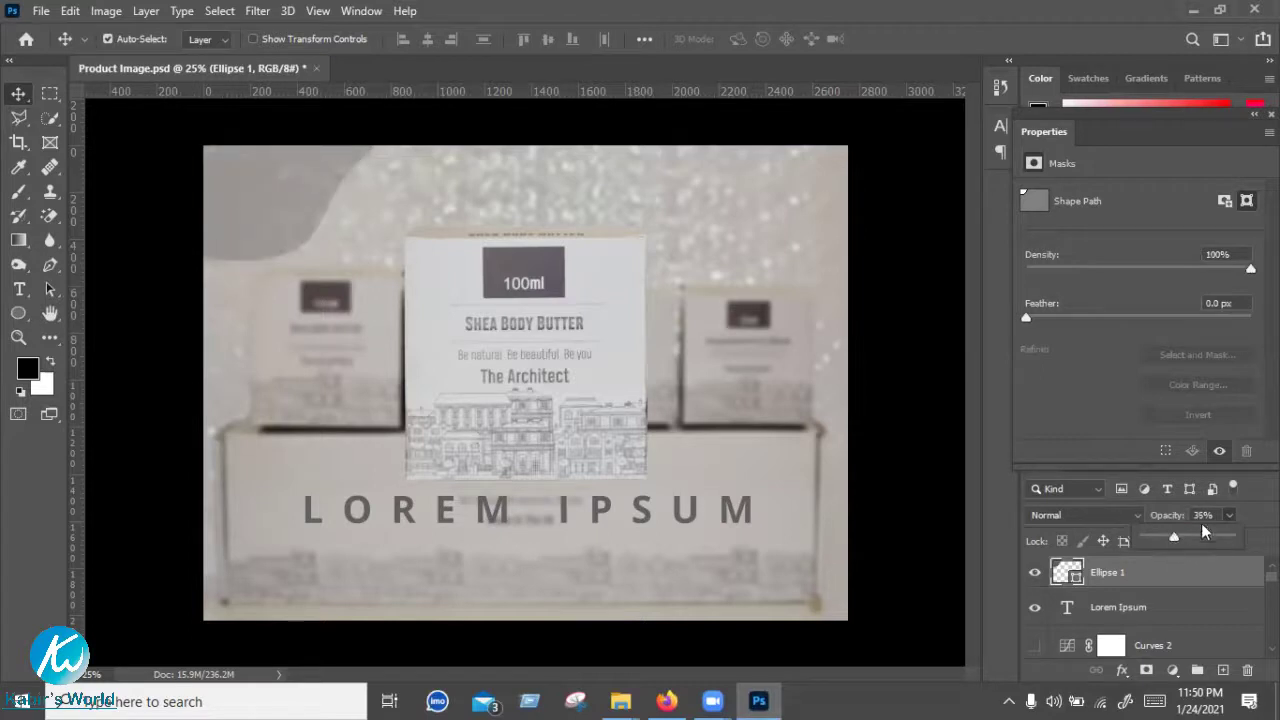
pyautogui.click(113, 250)
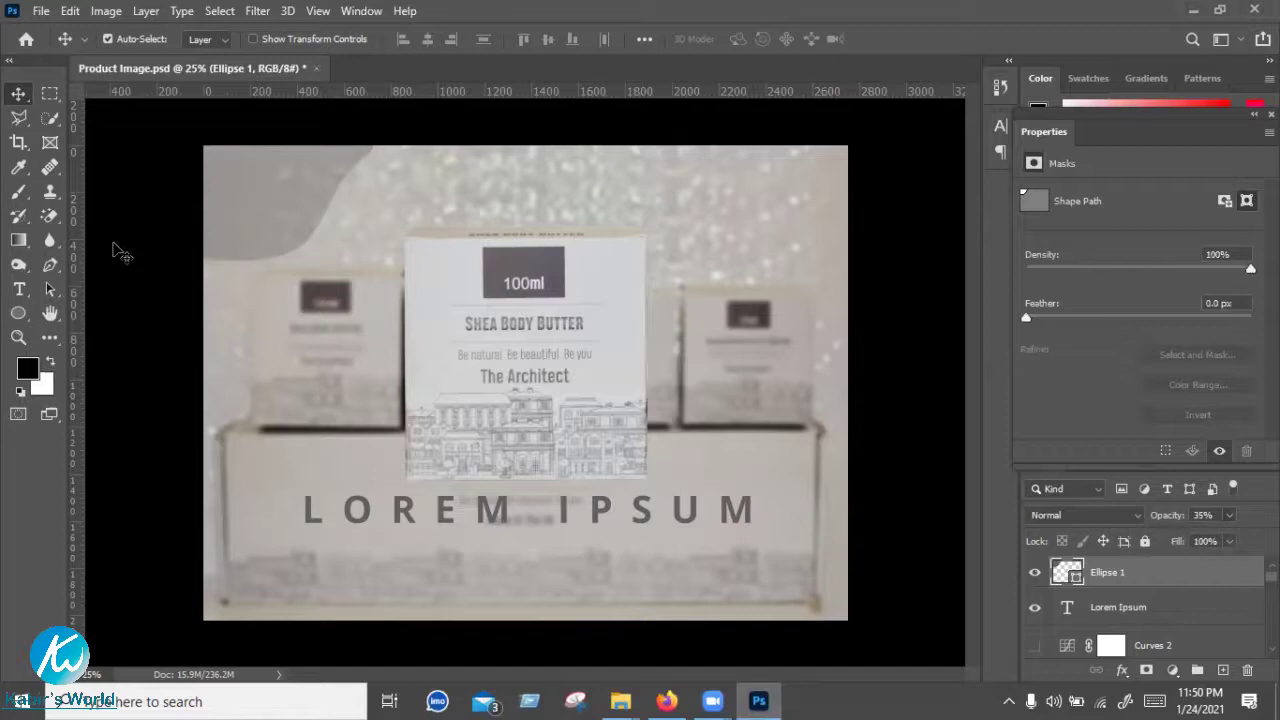
pyautogui.click(322, 650)
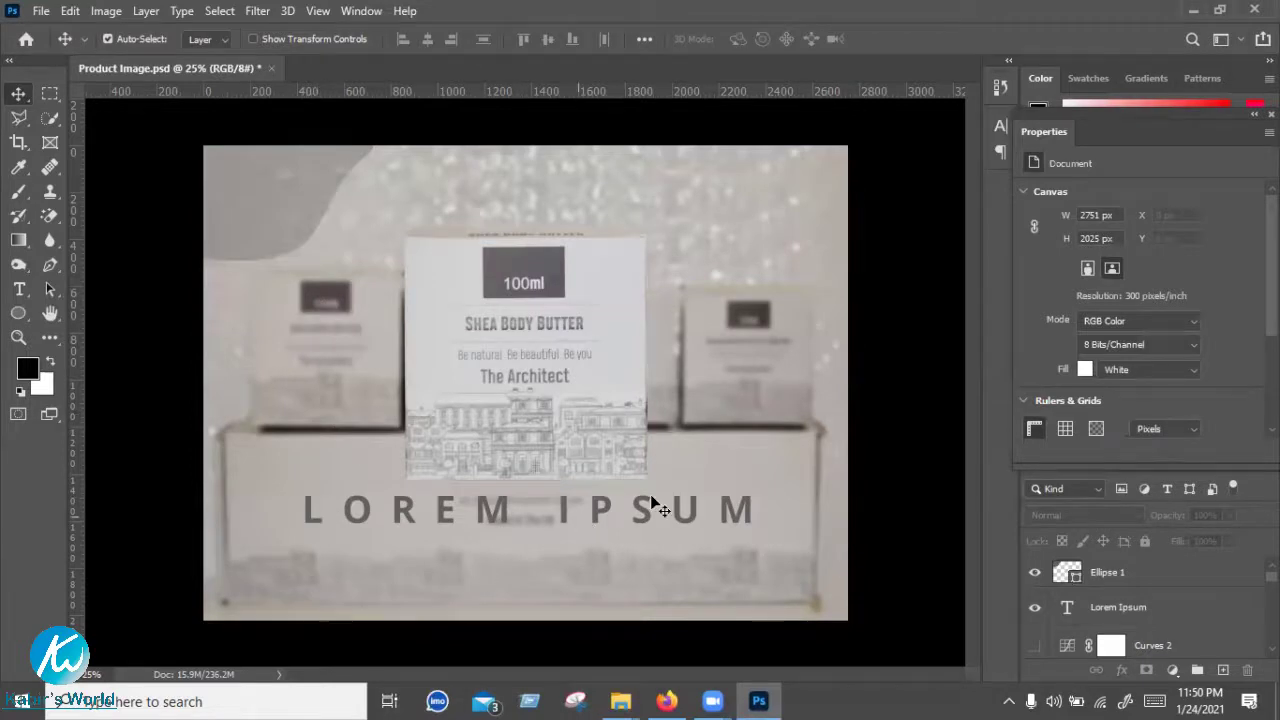
pyautogui.click(288, 210)
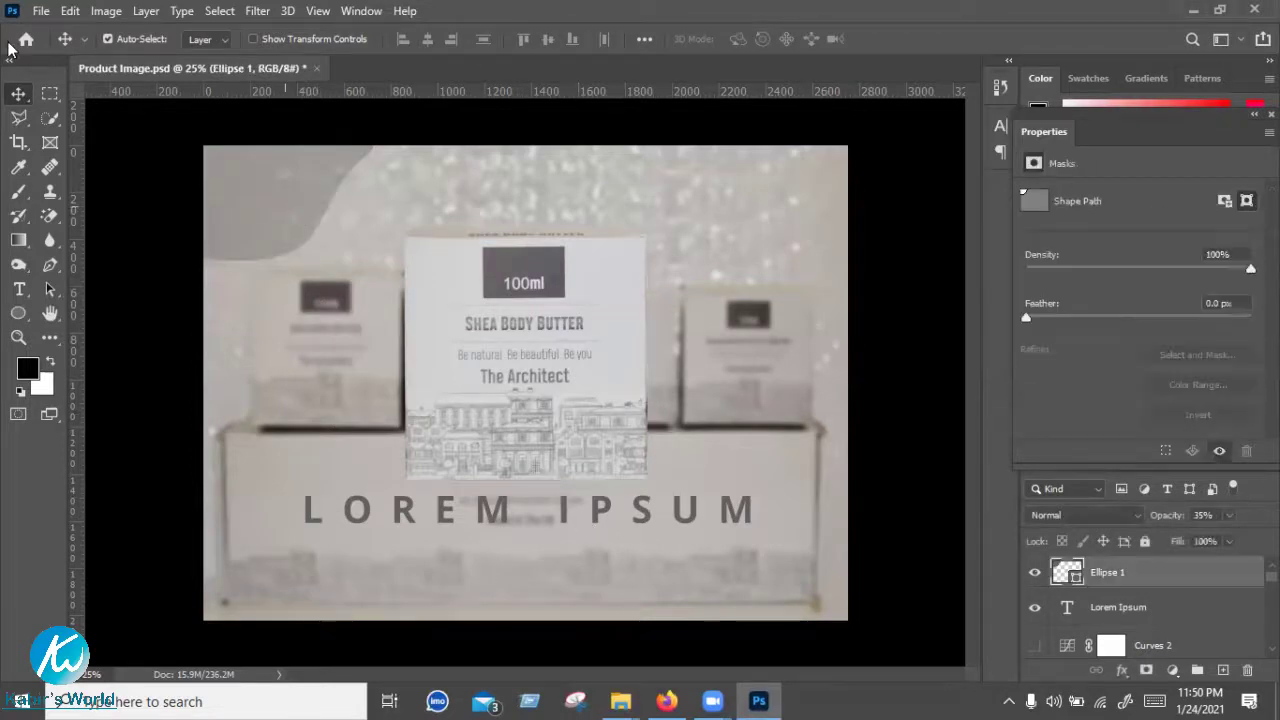
# Move the grey ellipse over the left box and rotate it nearly level, about 179.18°
pyautogui.moveTo(327, 371); pyautogui.dragTo(320, 540)
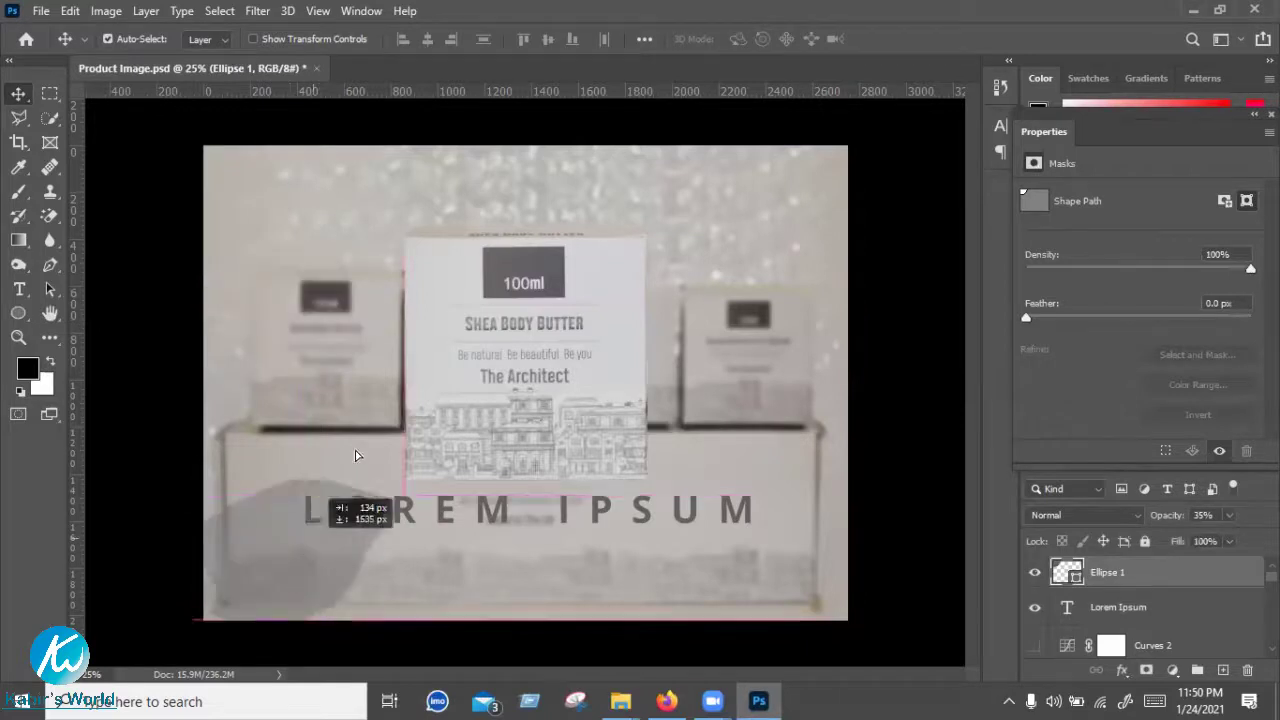
pyautogui.moveTo(437, 410)
pyautogui.mouseDown()
pyautogui.moveTo(455, 320)
pyautogui.moveTo(194, 518)
pyautogui.mouseUp()
pyautogui.click(293, 40)
pyautogui.moveTo(447, 455); pyautogui.dragTo(275, 508)
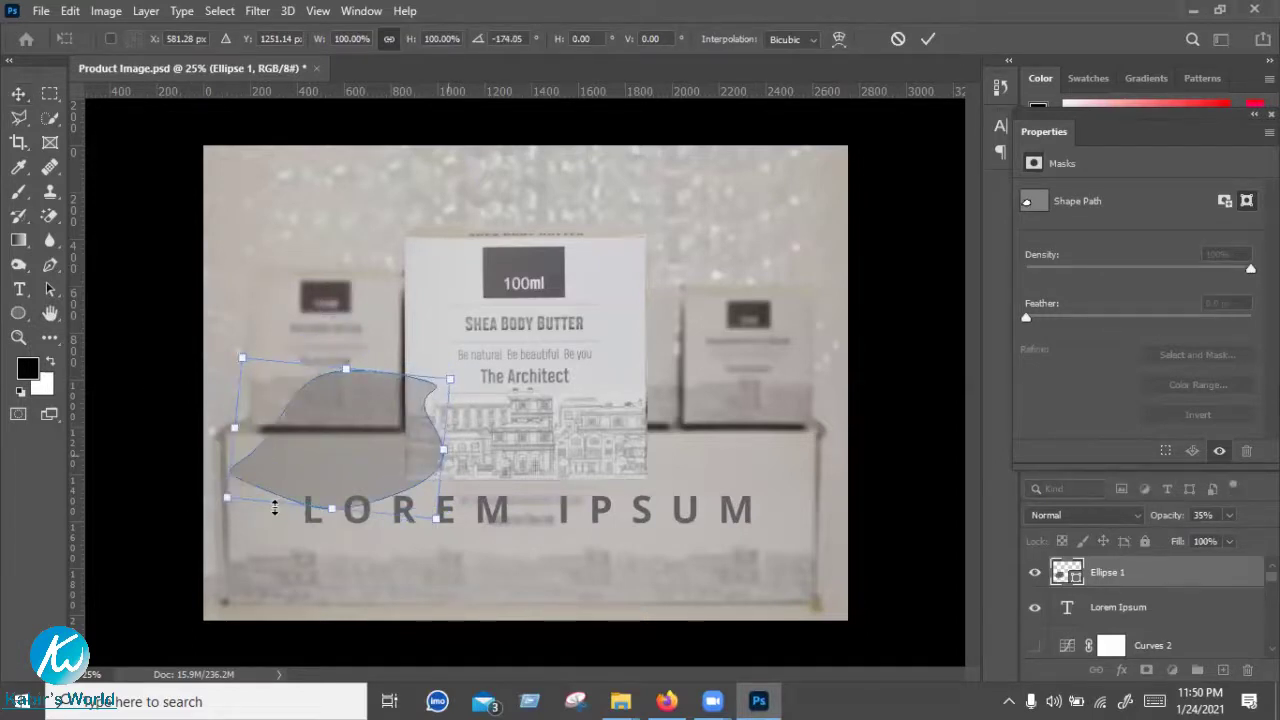
pyautogui.moveTo(447, 518); pyautogui.dragTo(447, 441)
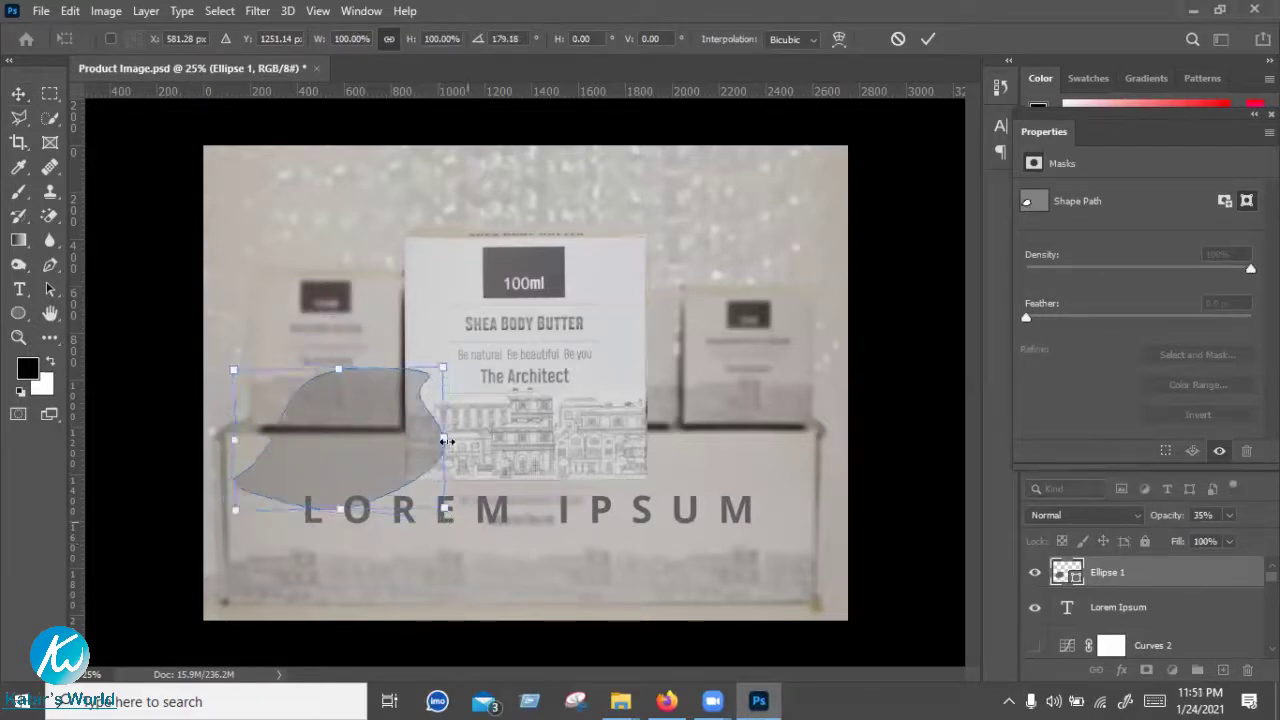
# Stretch the shape to about 310% width and place it along the image's bottom edge
pyautogui.moveTo(596, 445); pyautogui.dragTo(647, 447)
pyautogui.moveTo(653, 466); pyautogui.dragTo(887, 486)
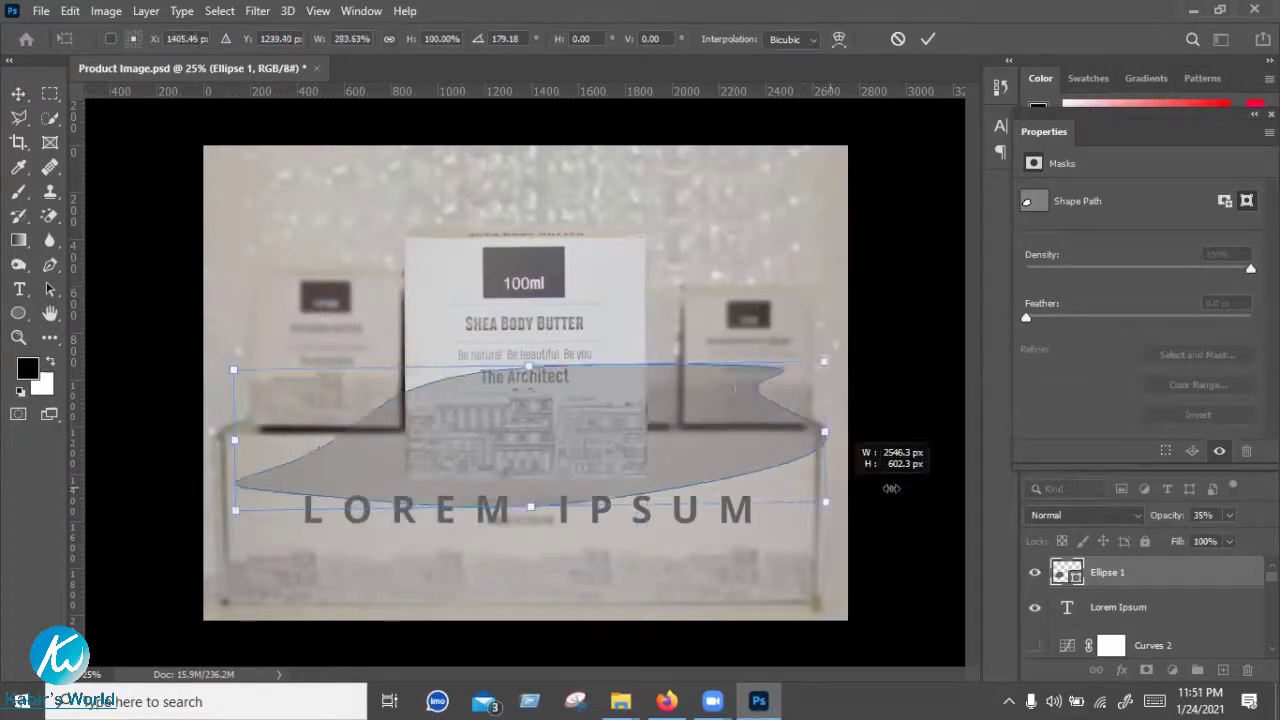
pyautogui.moveTo(737, 584); pyautogui.dragTo(765, 612)
pyautogui.moveTo(737, 543); pyautogui.dragTo(739, 533)
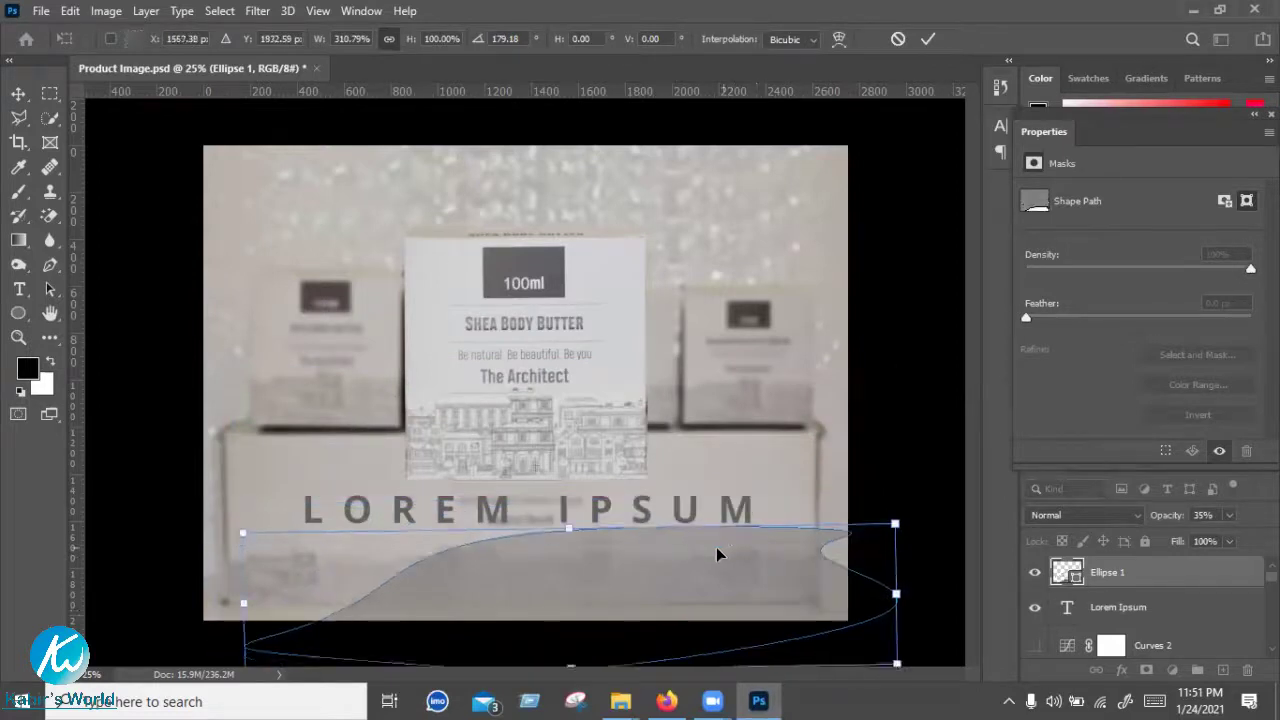
pyautogui.rightClick(750, 343)
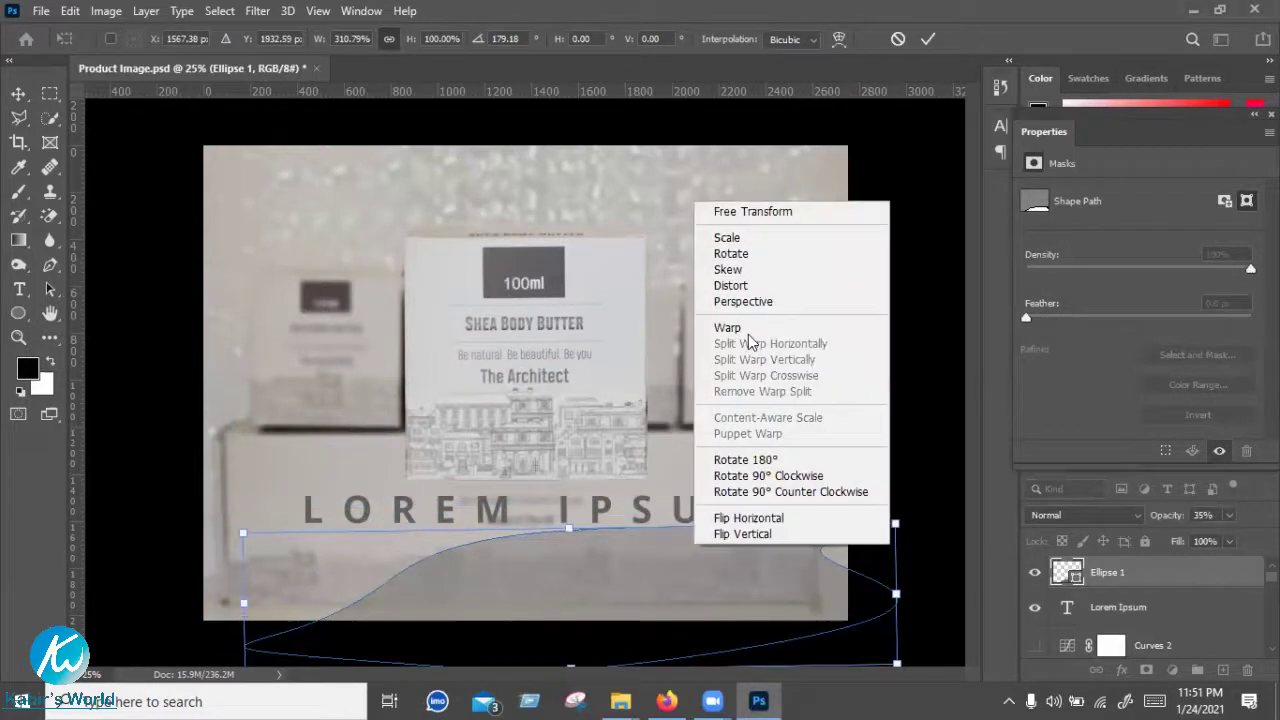
# Warp the grey band into a gentle wave beneath LOREM IPSUM and commit it
pyautogui.click(749, 333)
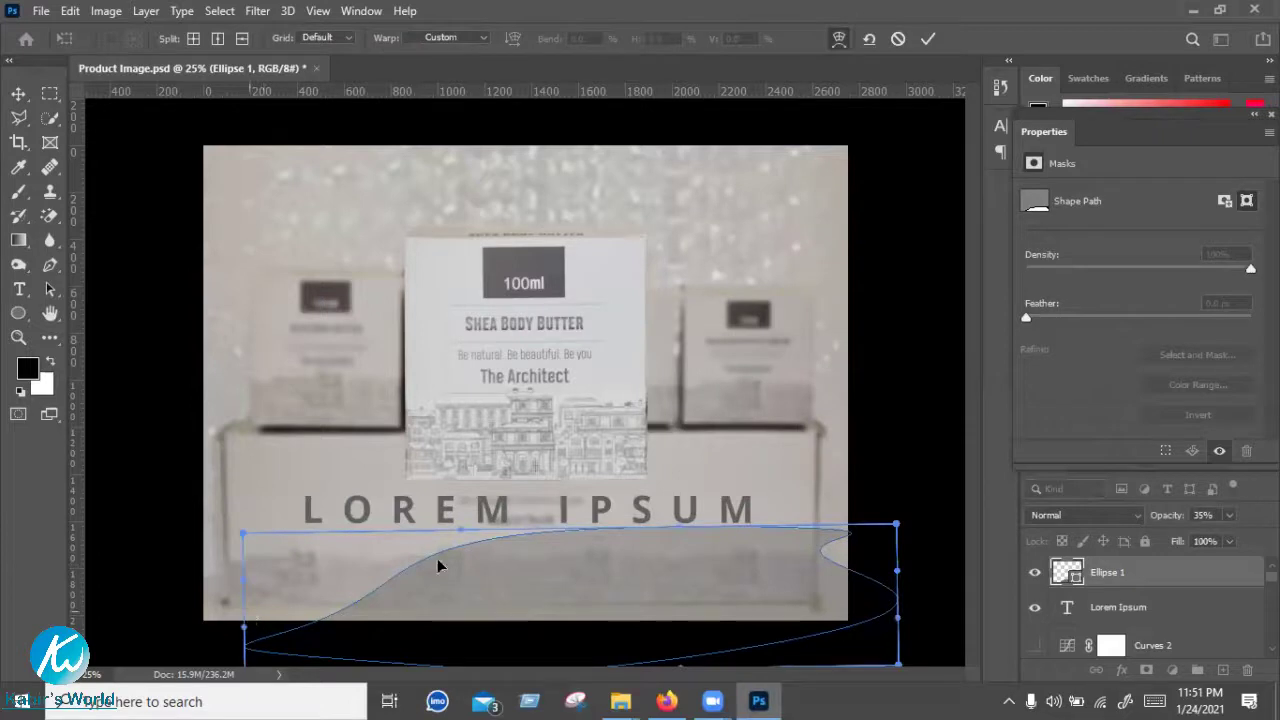
pyautogui.moveTo(245, 466); pyautogui.dragTo(395, 453)
pyautogui.moveTo(193, 504); pyautogui.dragTo(70, 405)
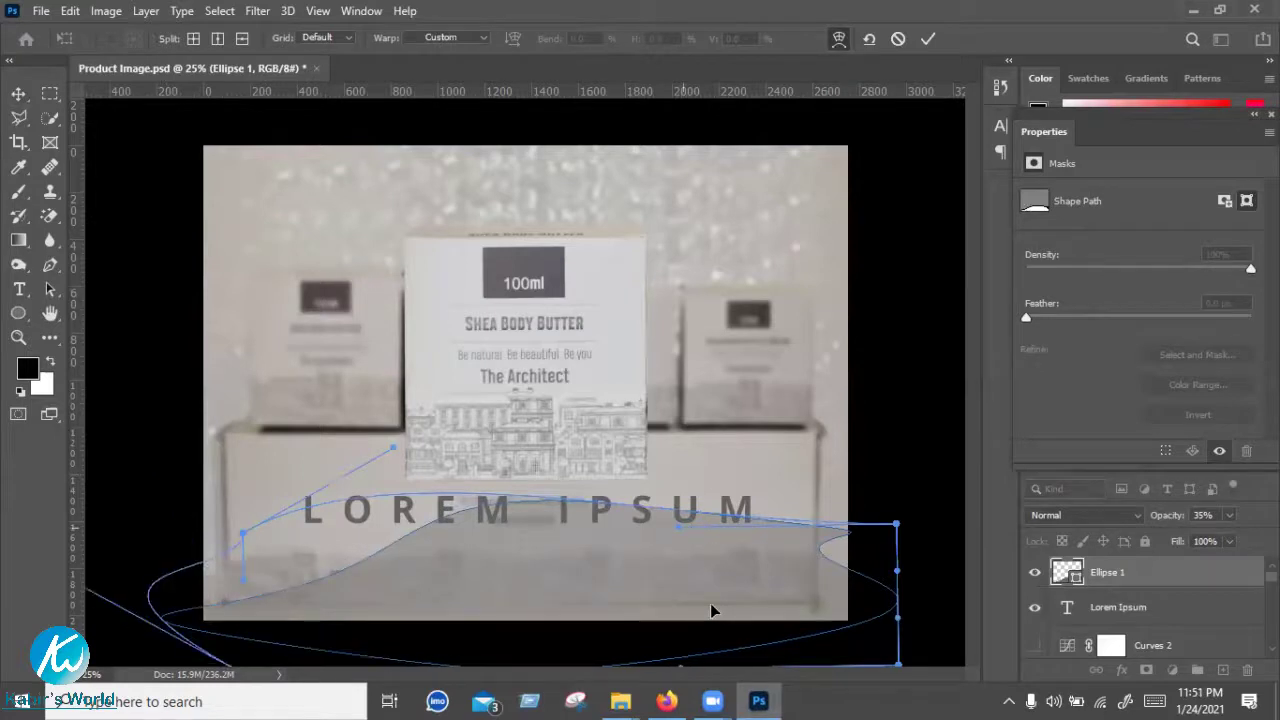
pyautogui.moveTo(731, 634); pyautogui.dragTo(948, 570)
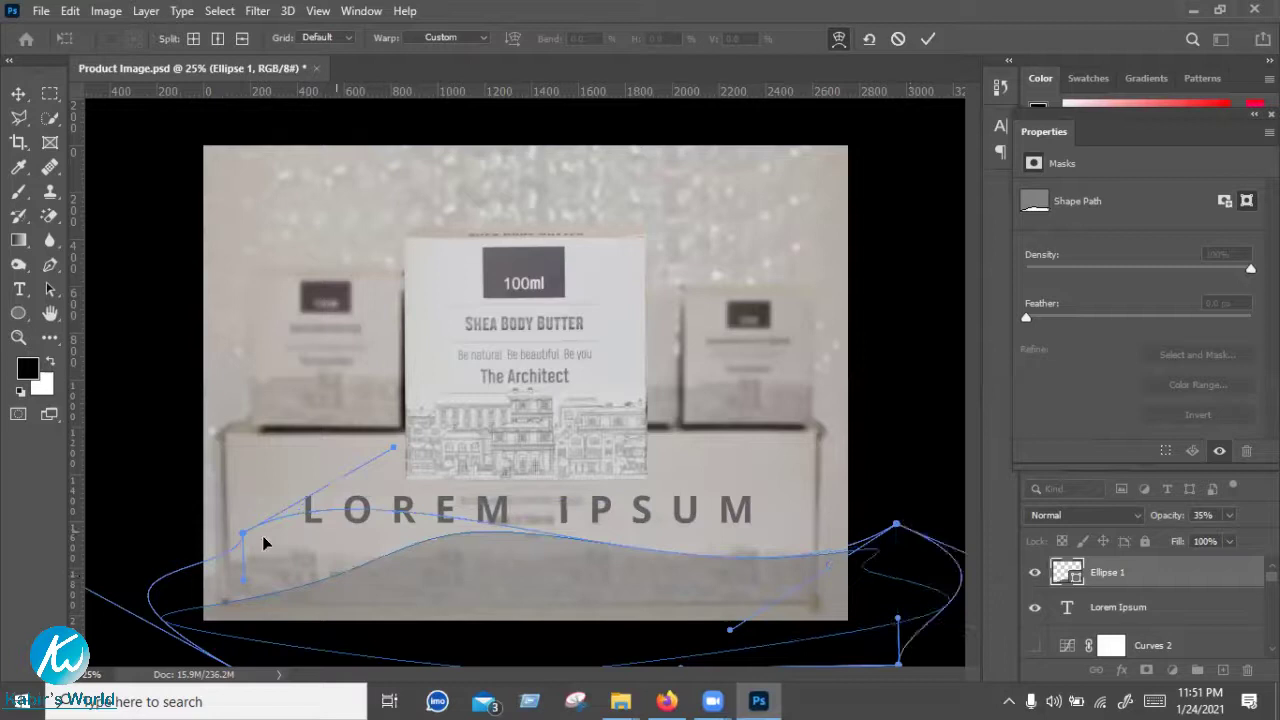
pyautogui.moveTo(240, 538); pyautogui.dragTo(220, 528)
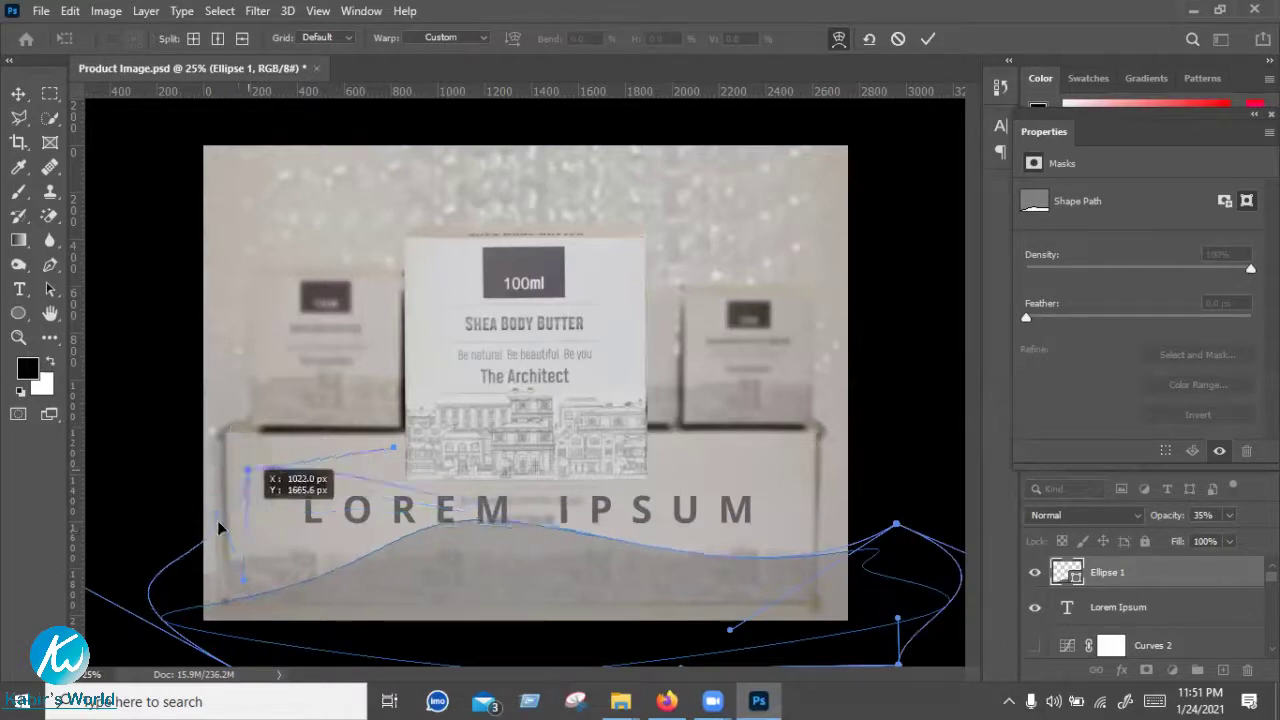
pyautogui.moveTo(188, 633); pyautogui.dragTo(167, 608)
pyautogui.moveTo(153, 519); pyautogui.dragTo(170, 514)
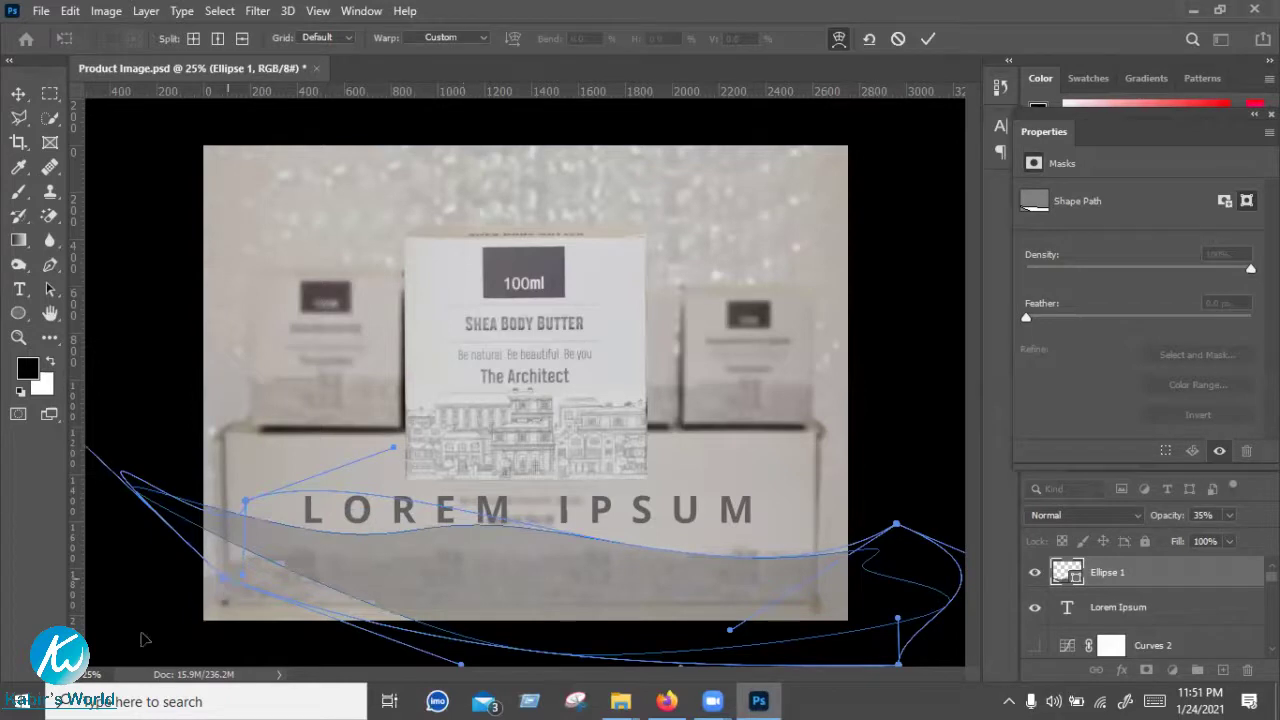
pyautogui.moveTo(35, 698); pyautogui.dragTo(20, 697)
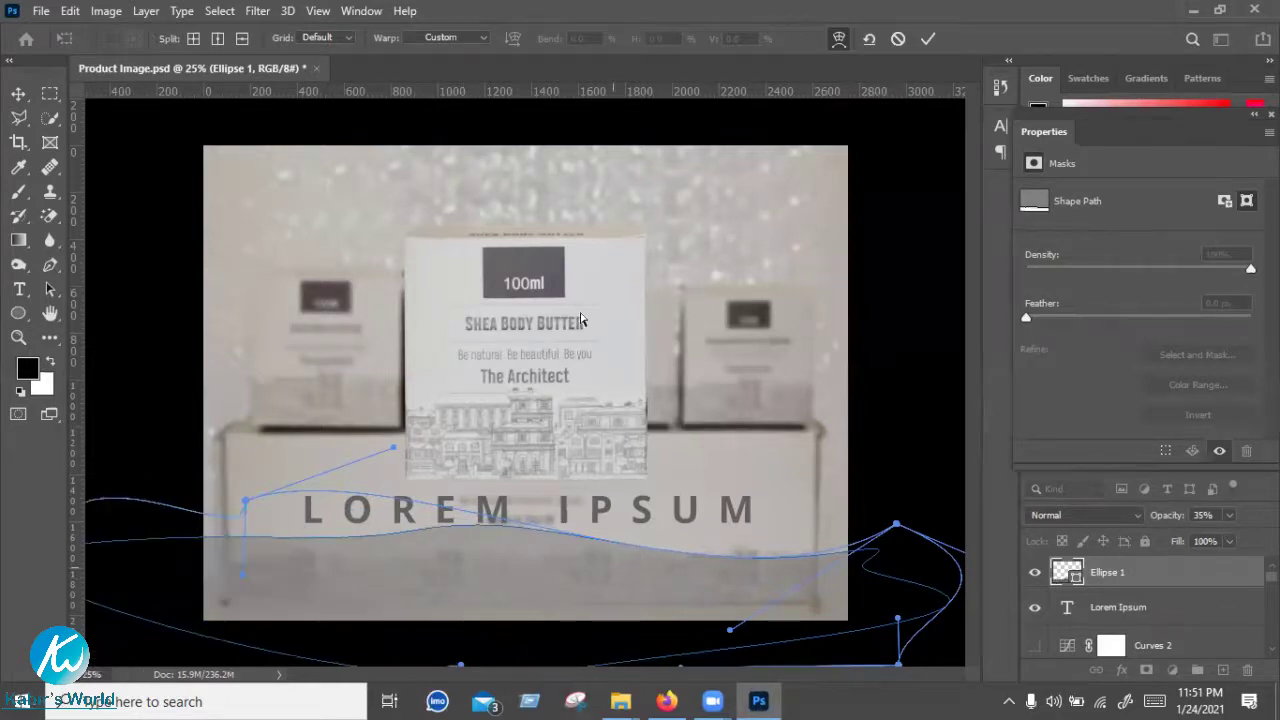
pyautogui.click(928, 39)
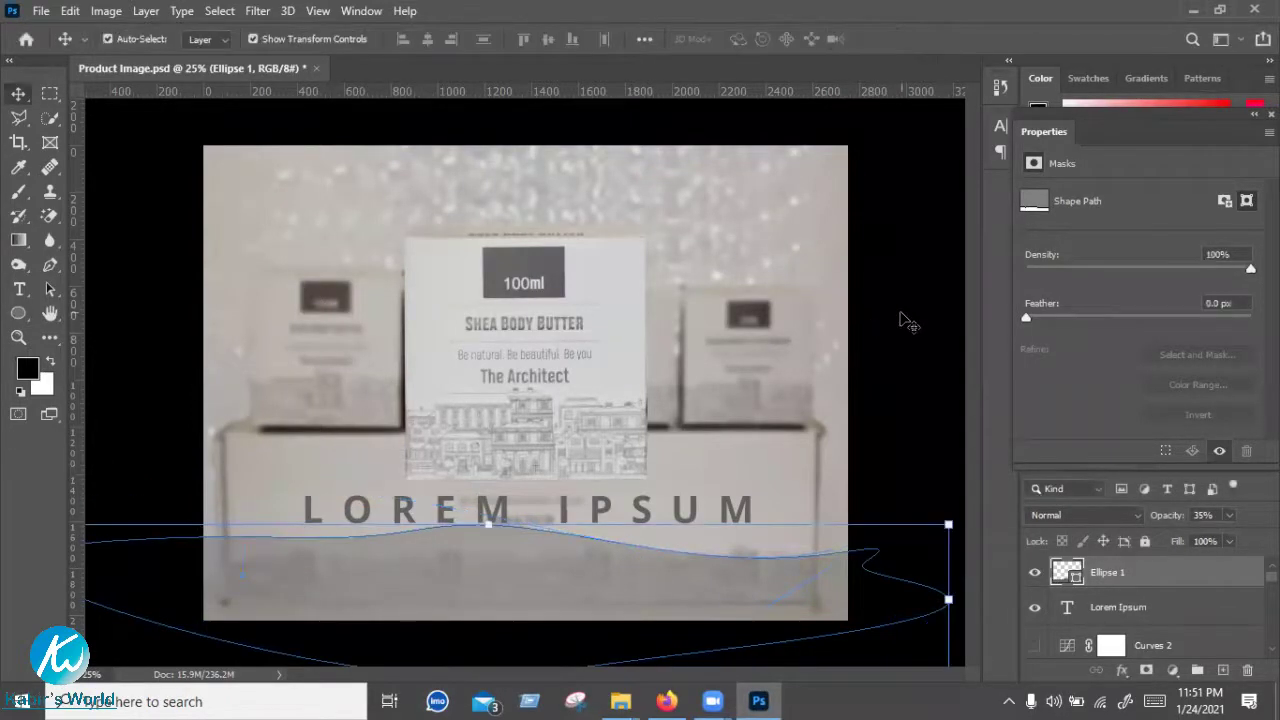
pyautogui.click(528, 664)
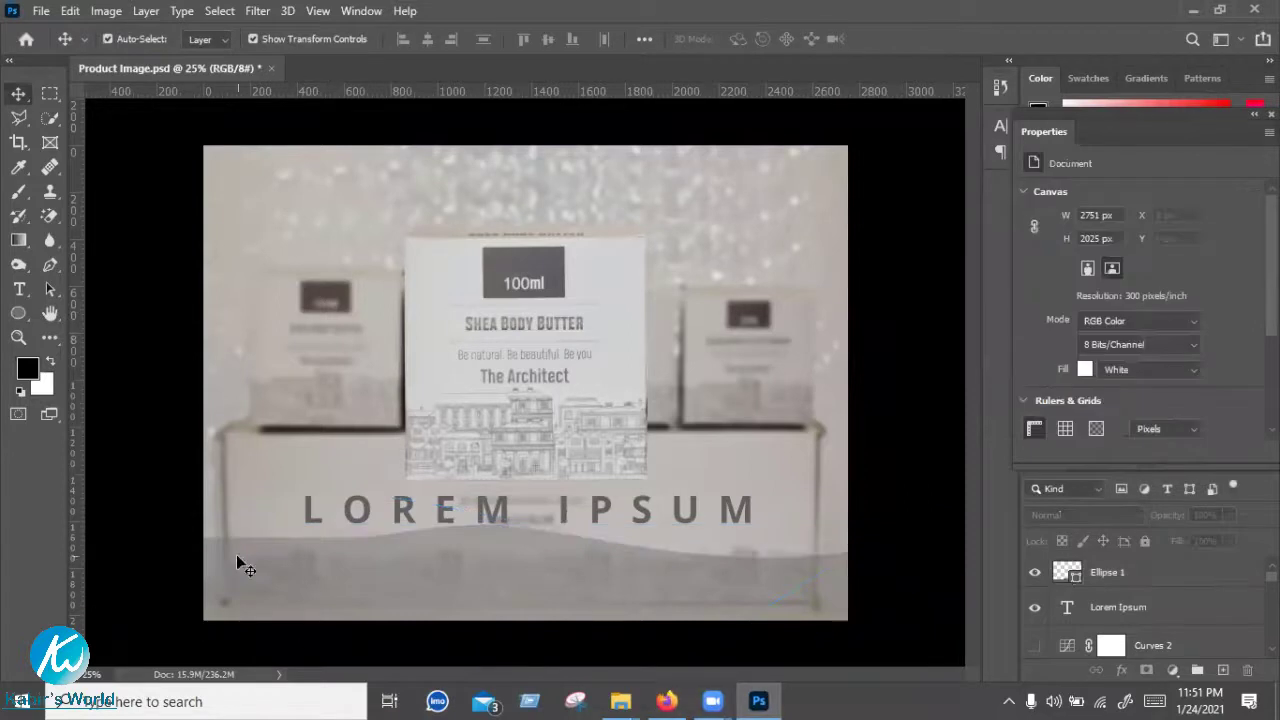
# Stack the Lorem Ipsum layer above the grey wave shape and move the text down onto the wavy band
pyautogui.click(703, 520)
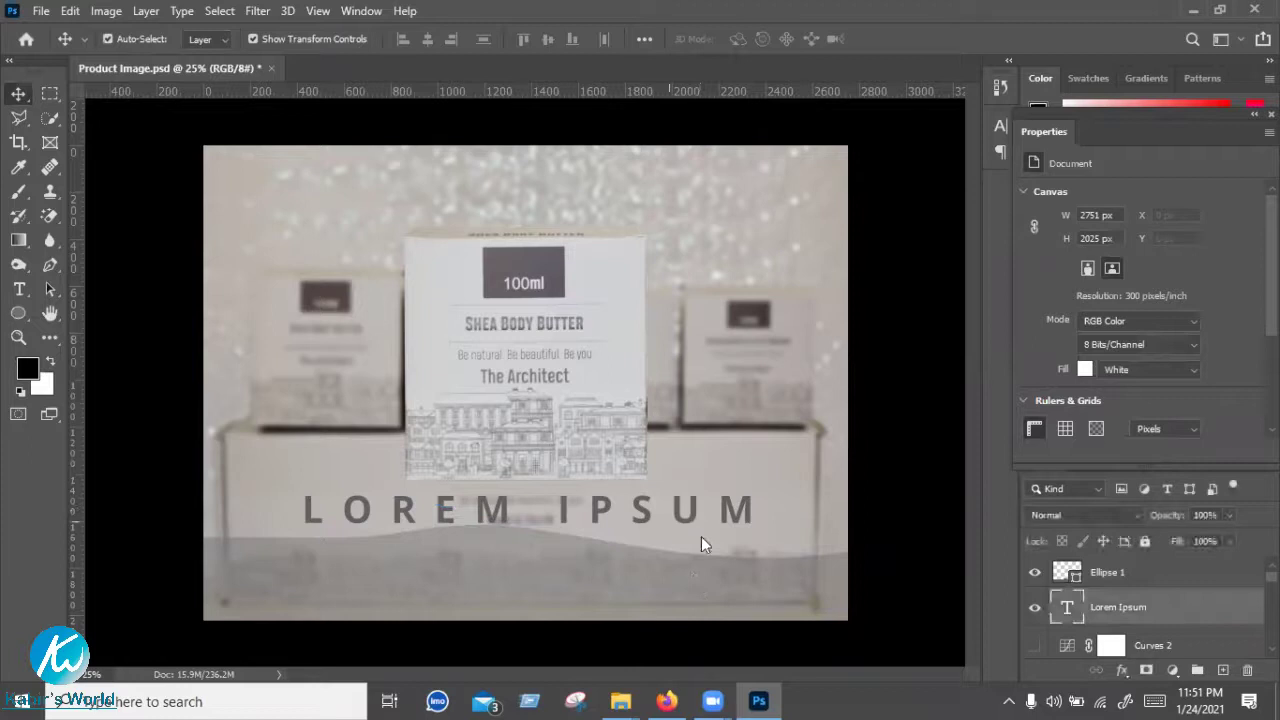
pyautogui.click(1125, 607)
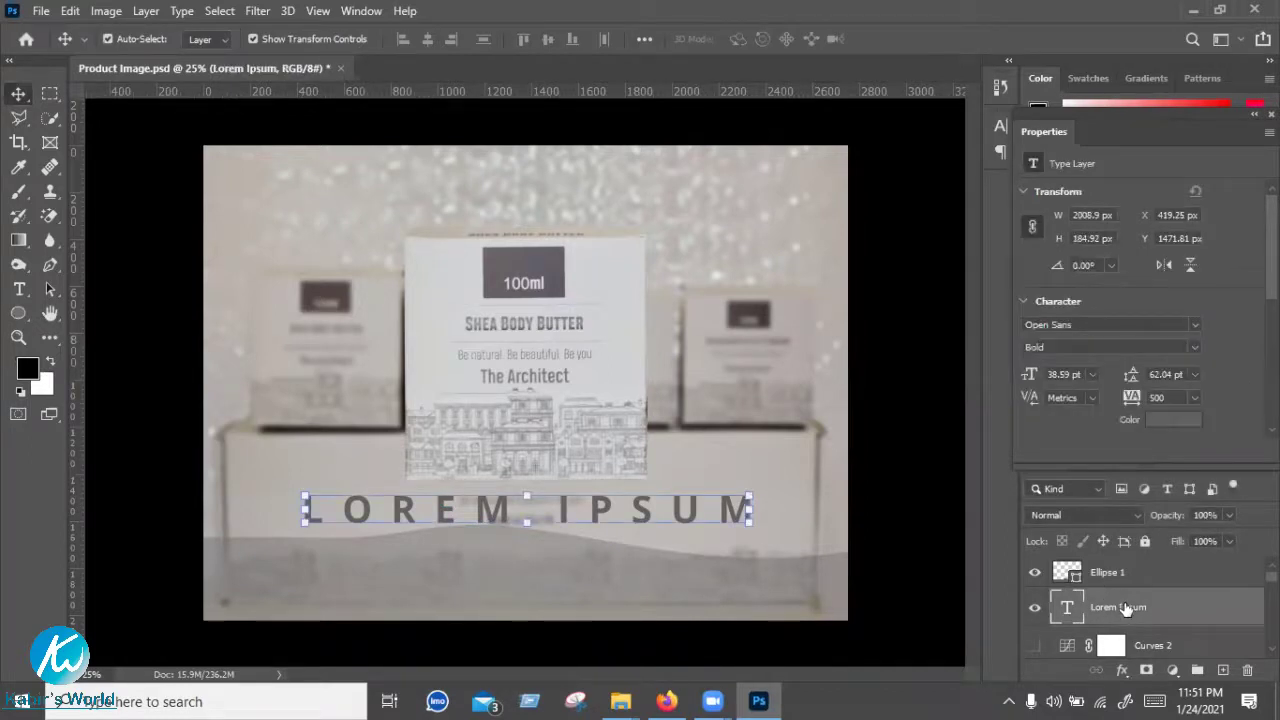
pyautogui.moveTo(1156, 564); pyautogui.dragTo(1038, 560)
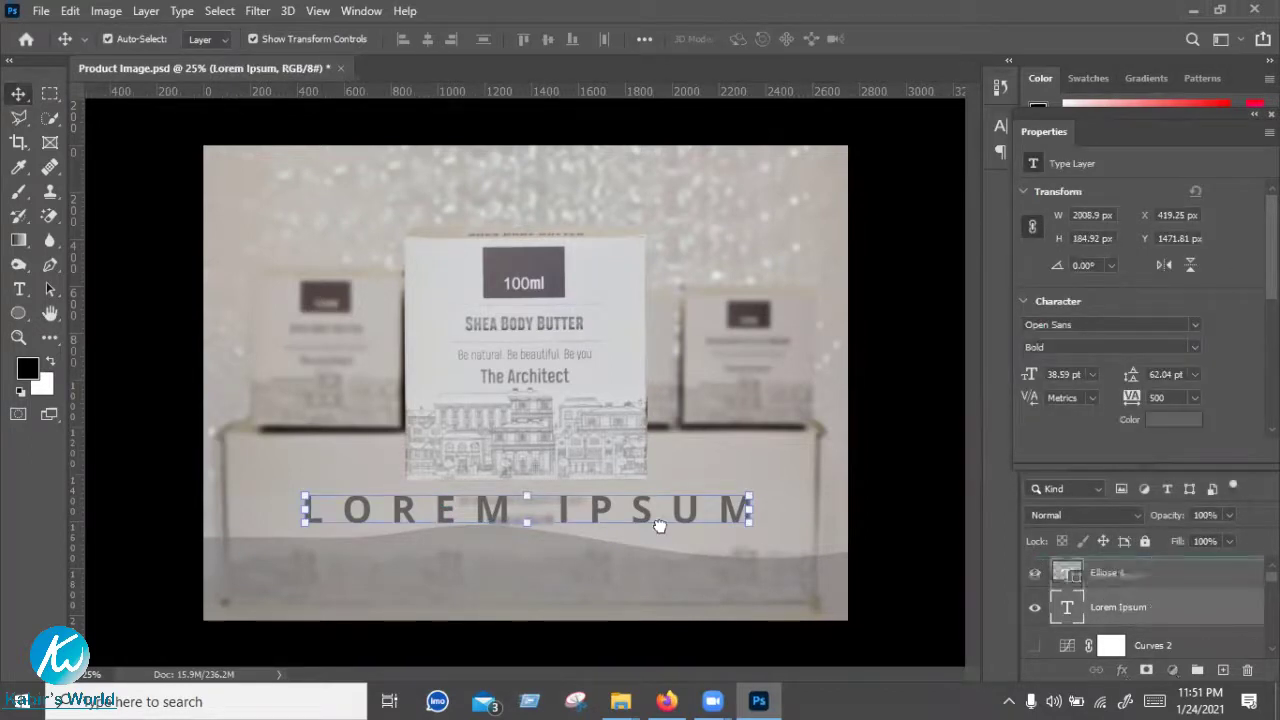
pyautogui.moveTo(679, 519)
pyautogui.mouseDown()
pyautogui.moveTo(681, 596)
pyautogui.moveTo(697, 606)
pyautogui.mouseUp()
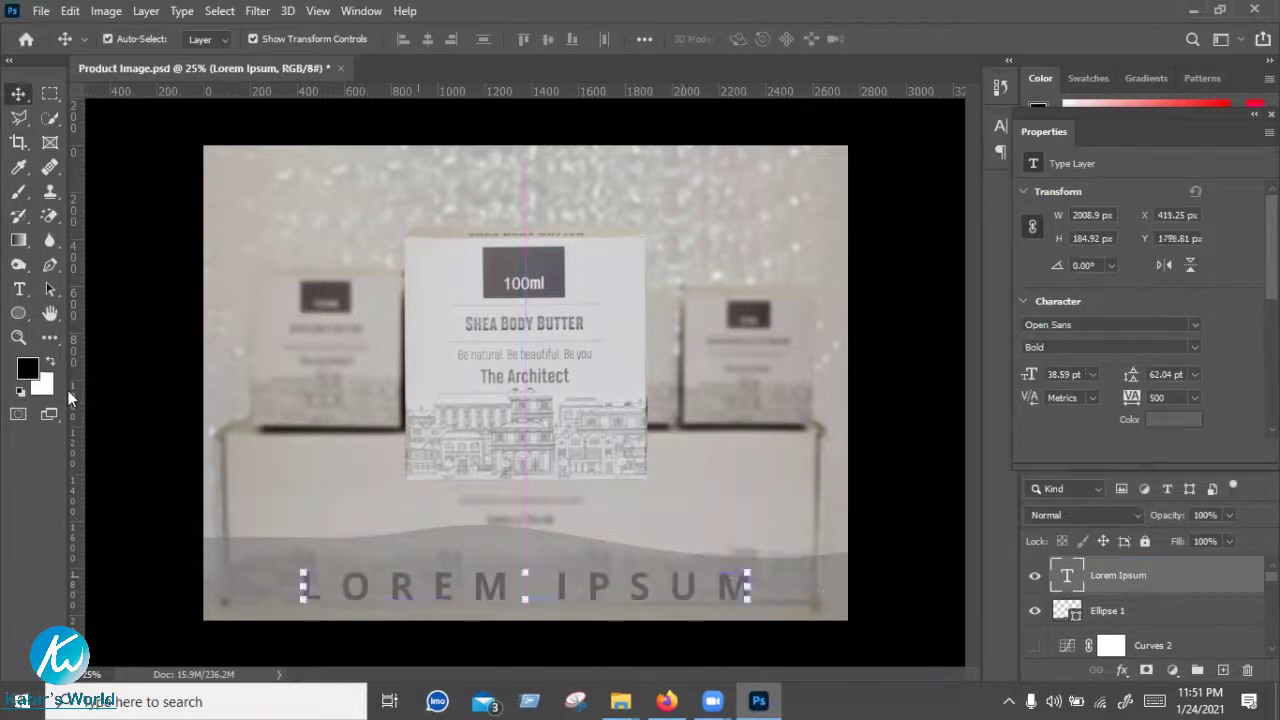
# Recolour the LOREM IPSUM text light grey #eeeeee and commit the edit
pyautogui.click(18, 289)
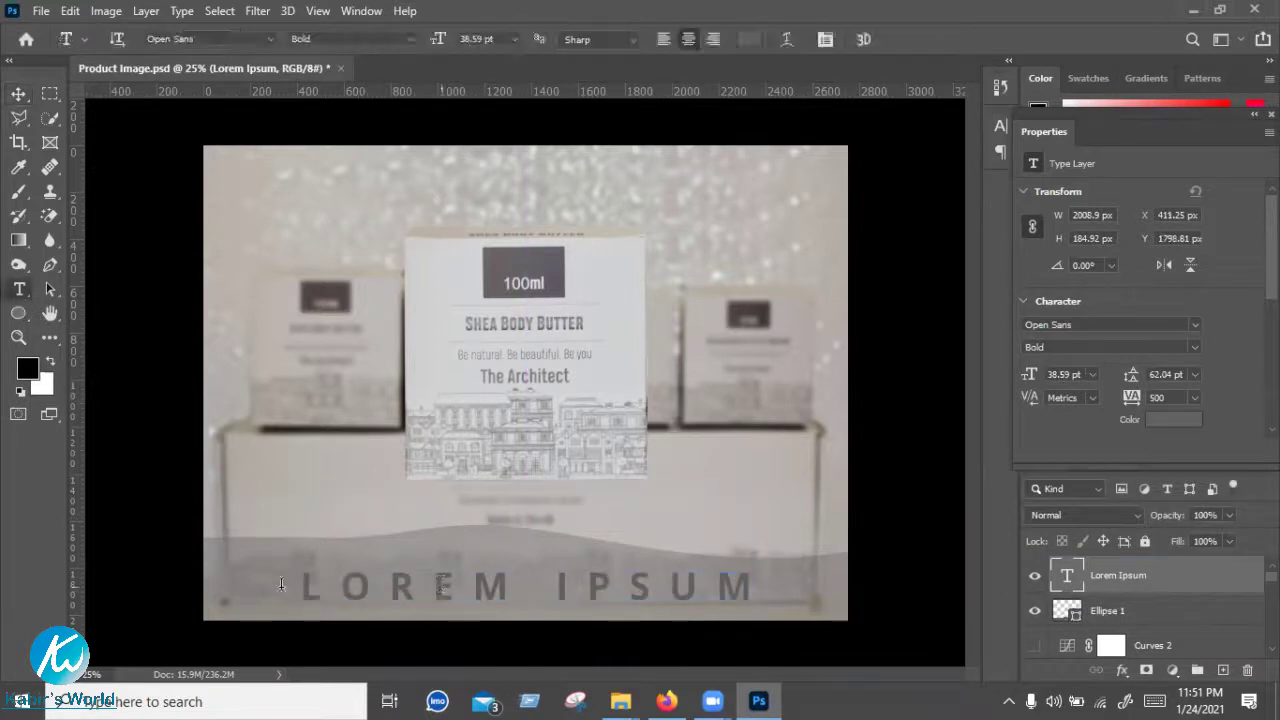
pyautogui.click(494, 590)
pyautogui.hotkey('ctrl', 'a')
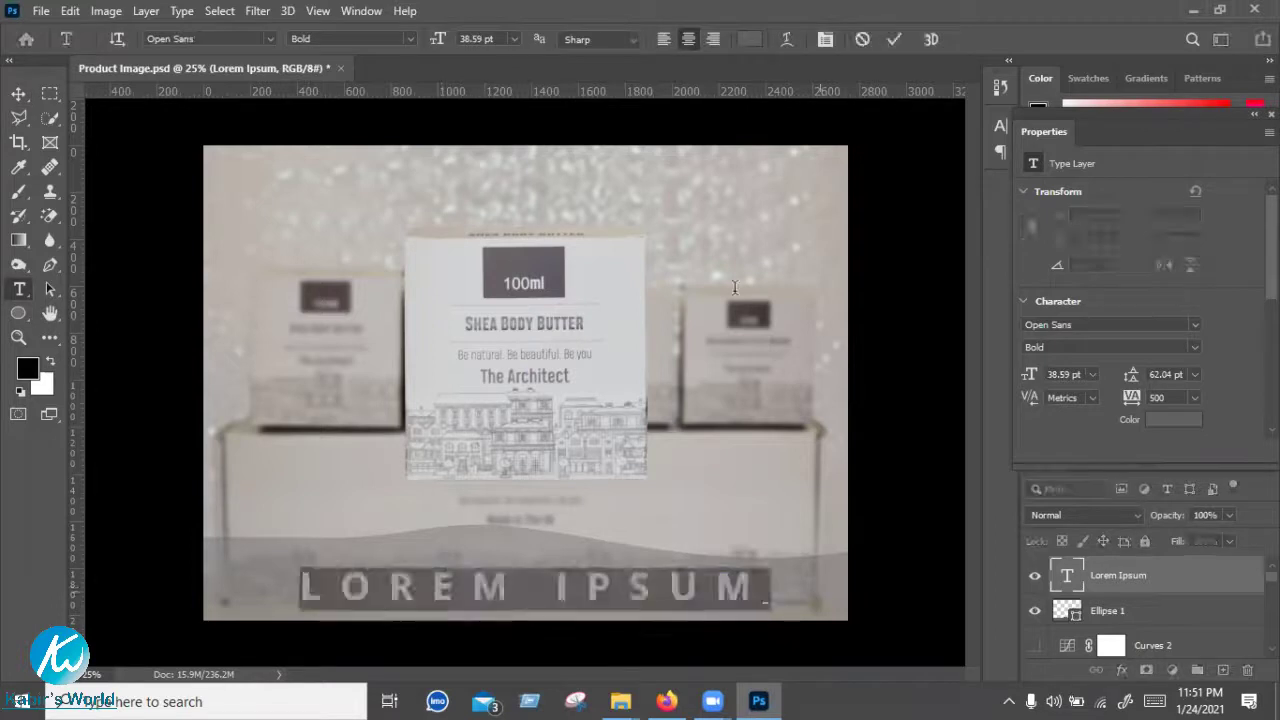
pyautogui.click(752, 39)
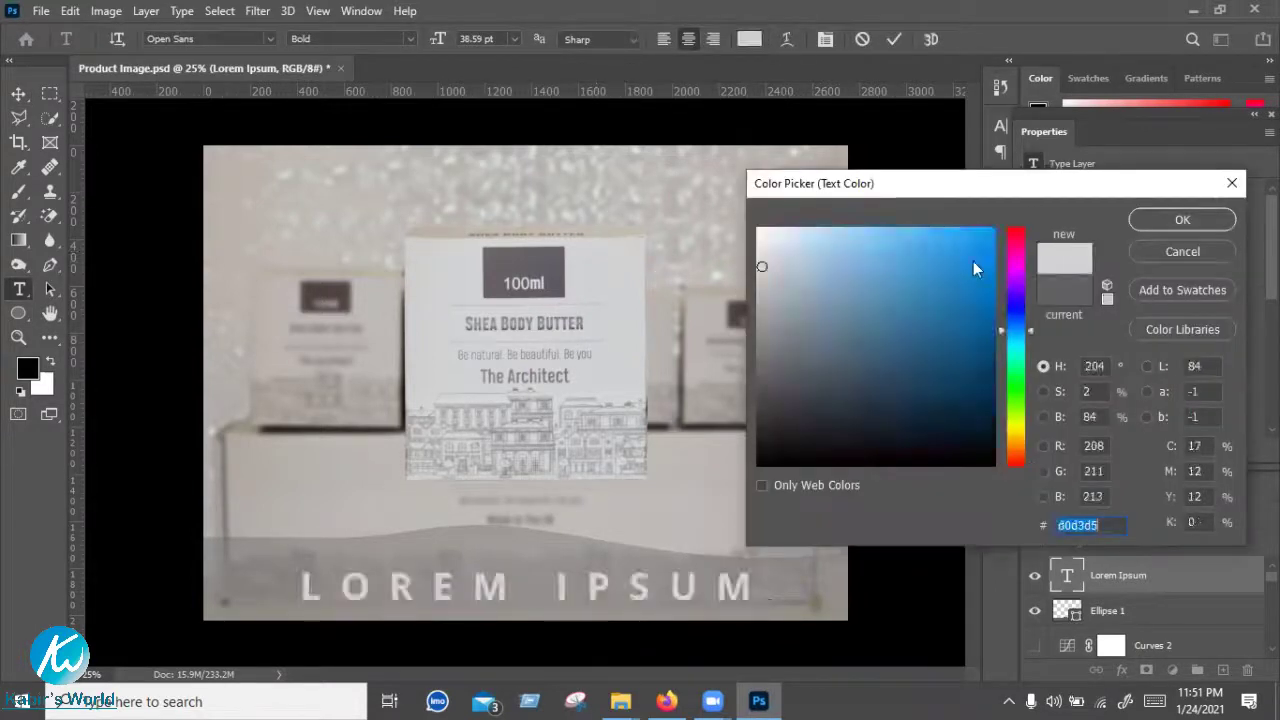
pyautogui.click(895, 228)
pyautogui.click(845, 228)
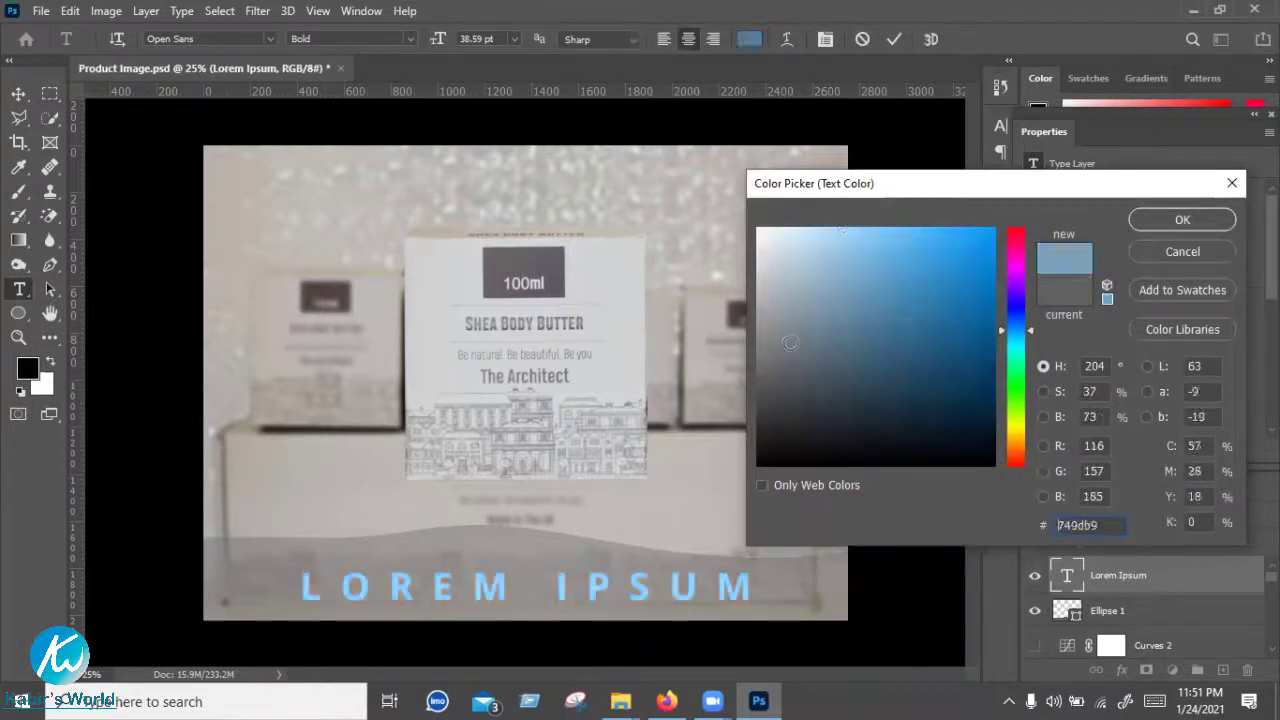
pyautogui.moveTo(813, 262); pyautogui.dragTo(792, 323)
pyautogui.click(502, 456)
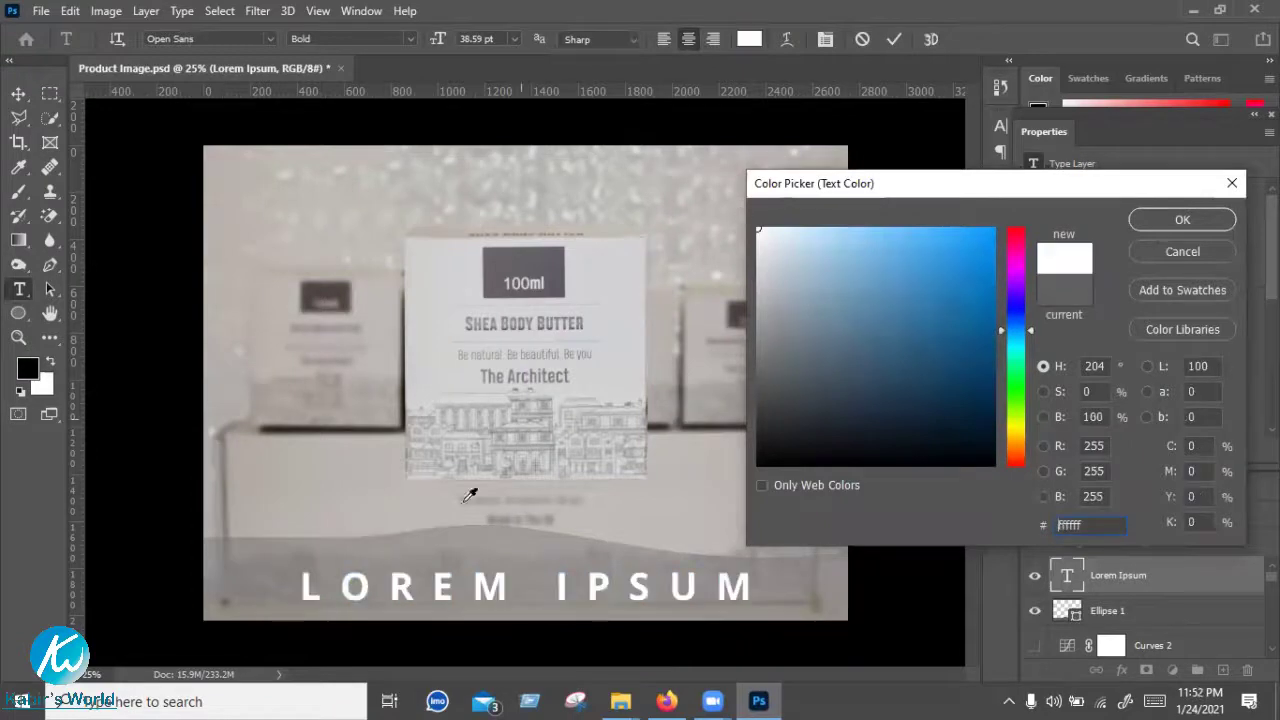
pyautogui.click(742, 242)
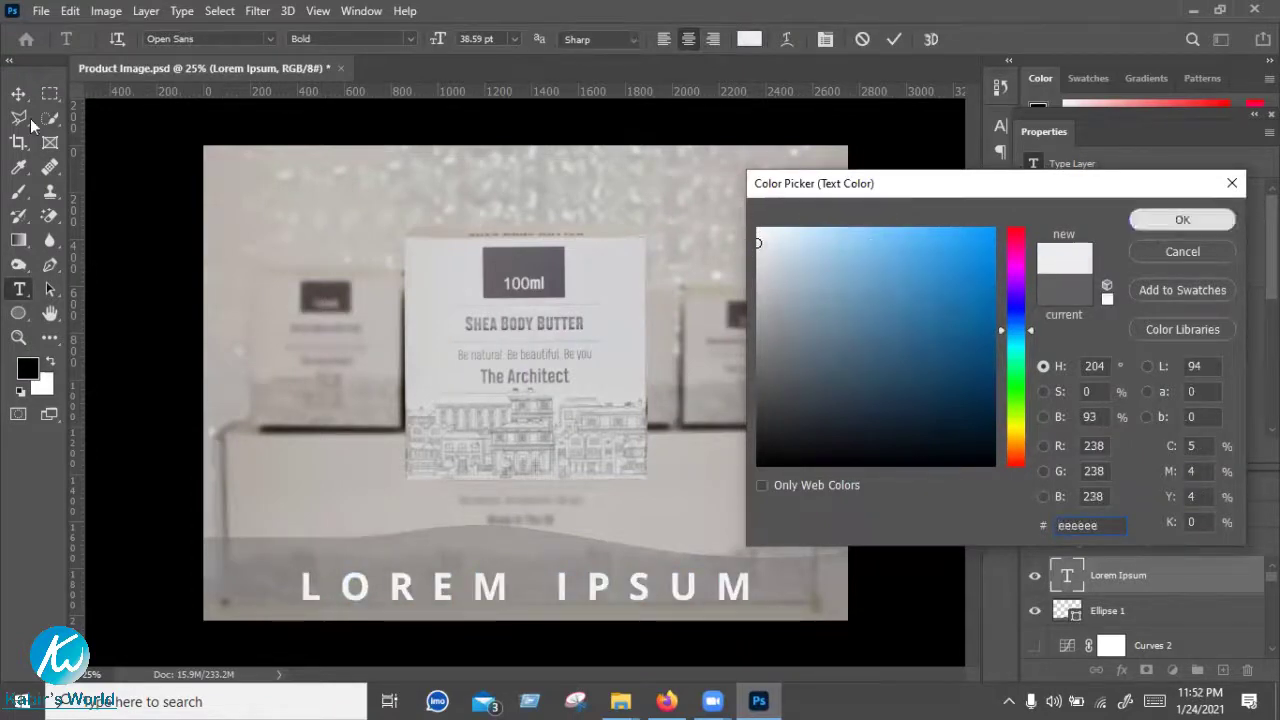
pyautogui.press('Return')
pyautogui.press('Escape')
pyautogui.press('v')
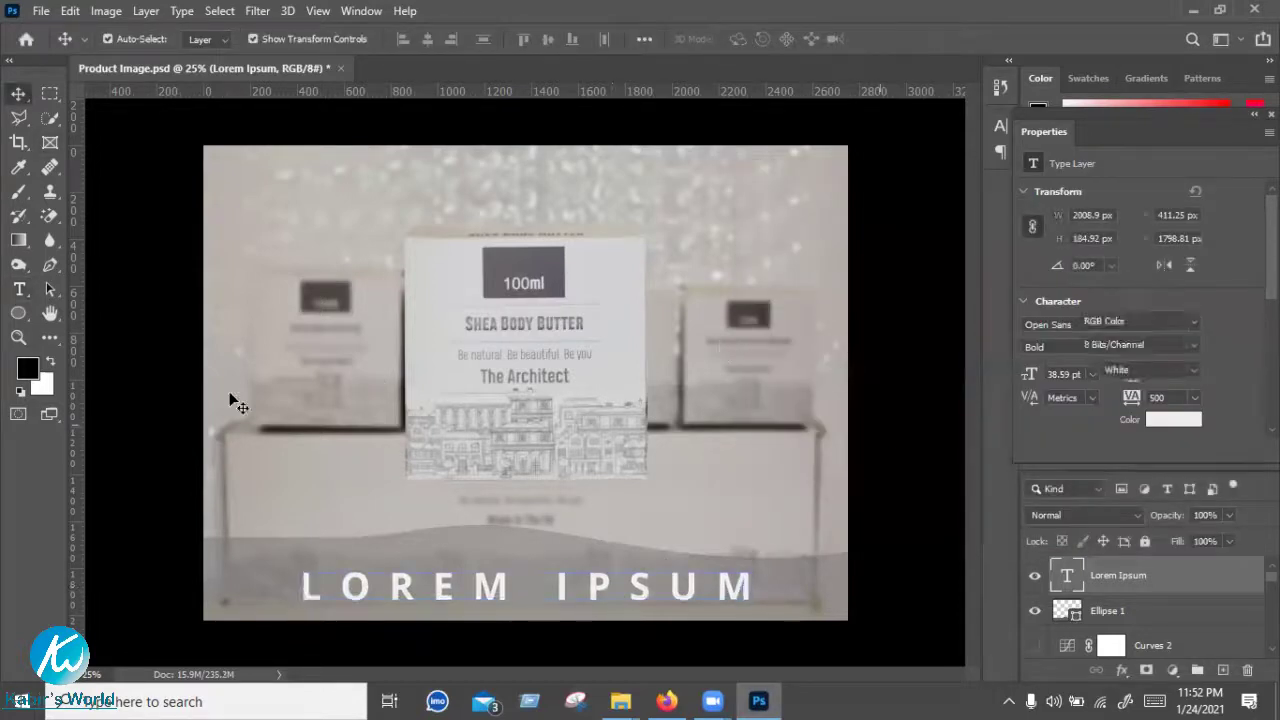
pyautogui.click(304, 166)
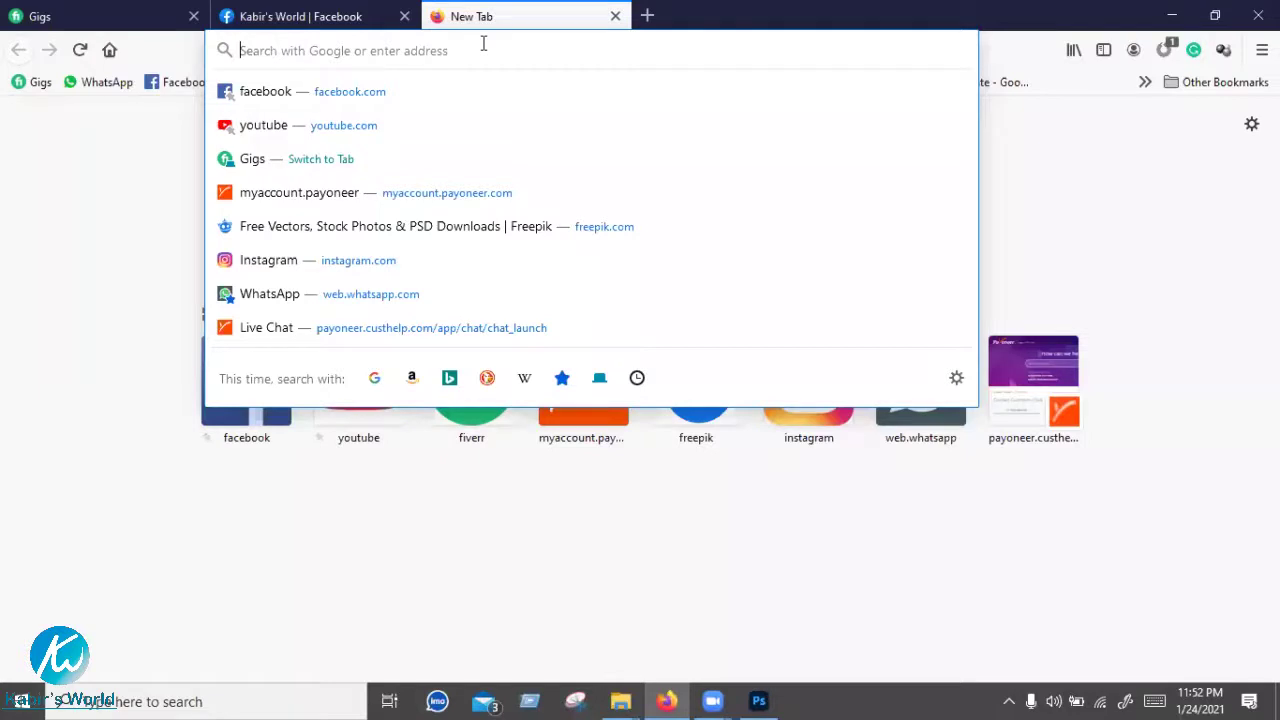
# Search Google for 'flare png' and switch to the image results
pyautogui.write('flare')
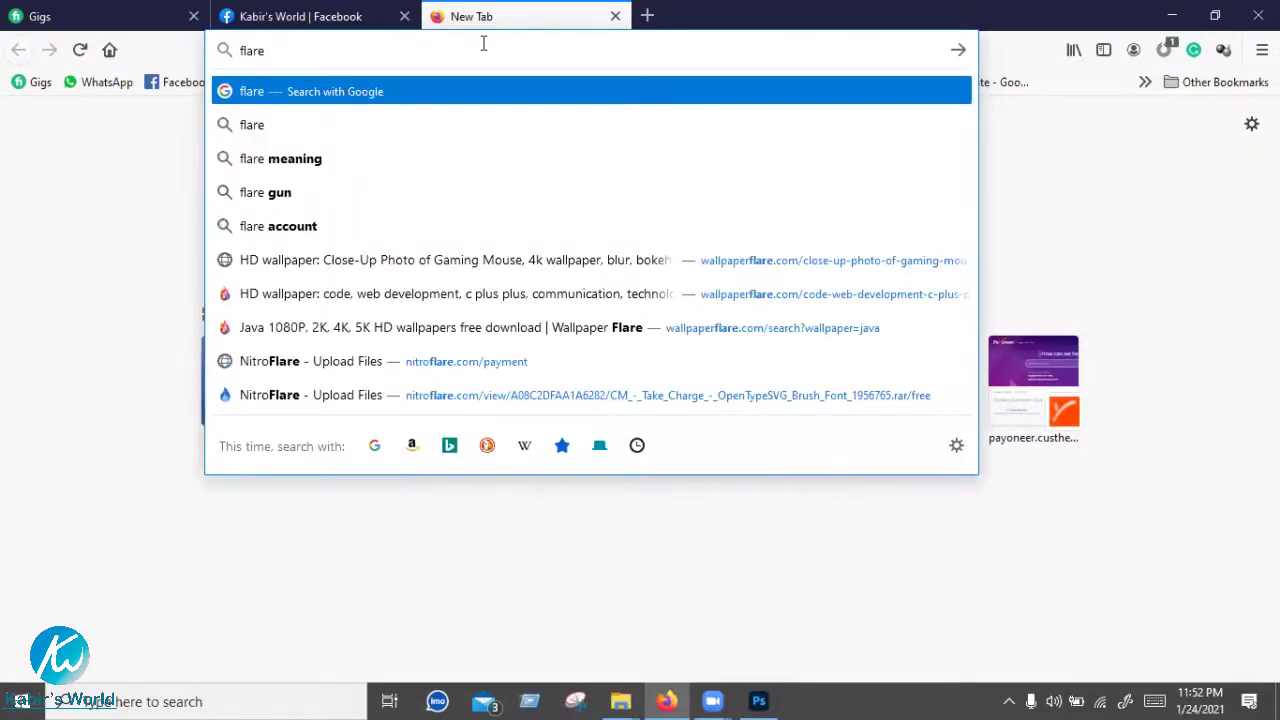
pyautogui.write(' pn')
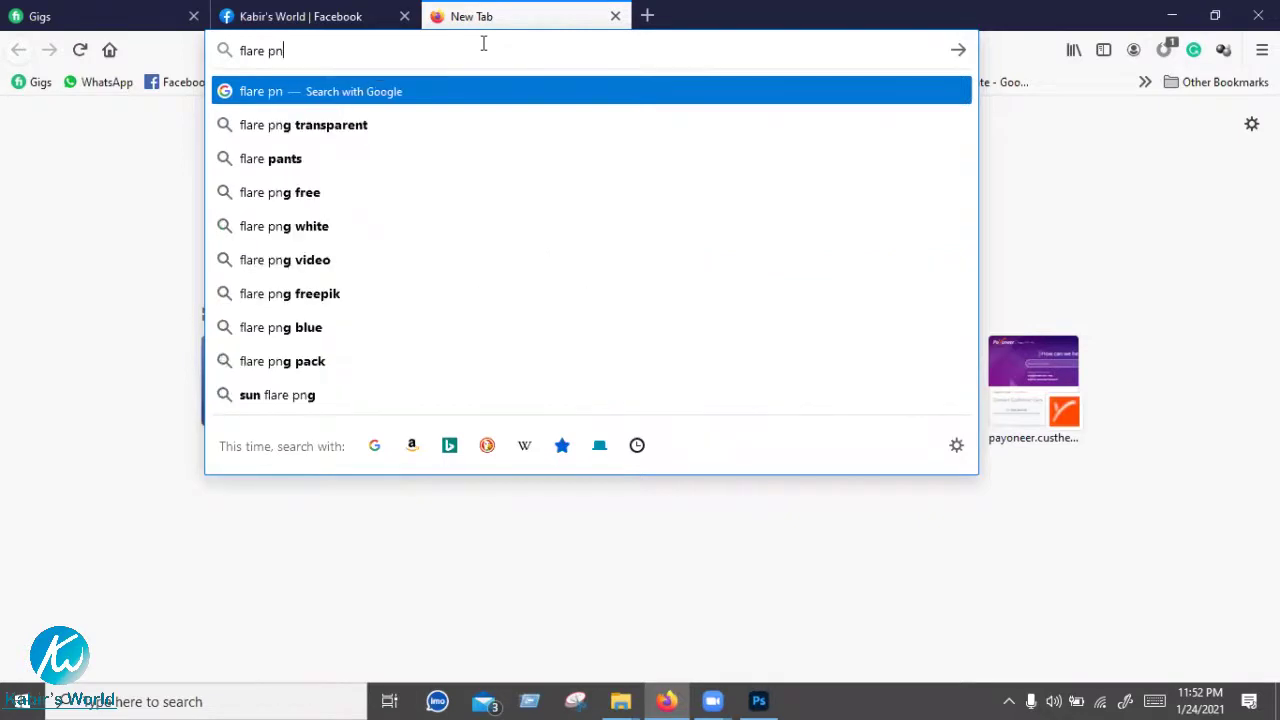
pyautogui.write('g')
pyautogui.press('Return')
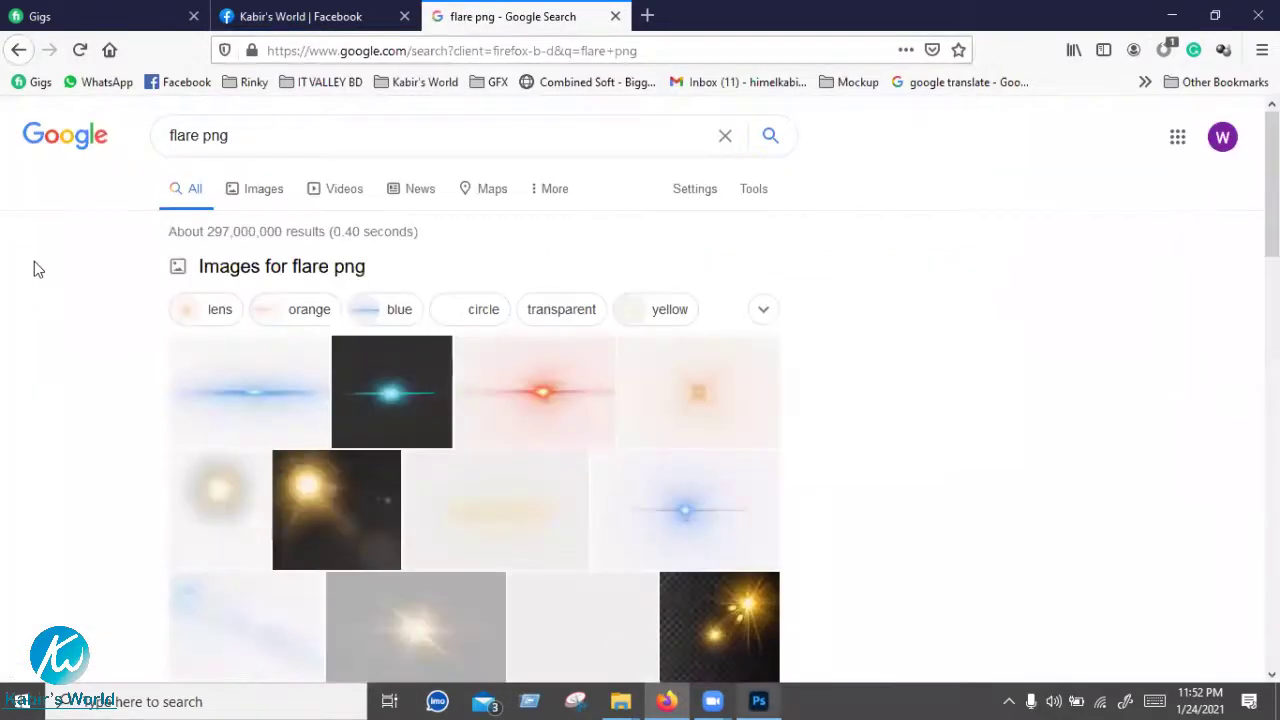
pyautogui.click(482, 321)
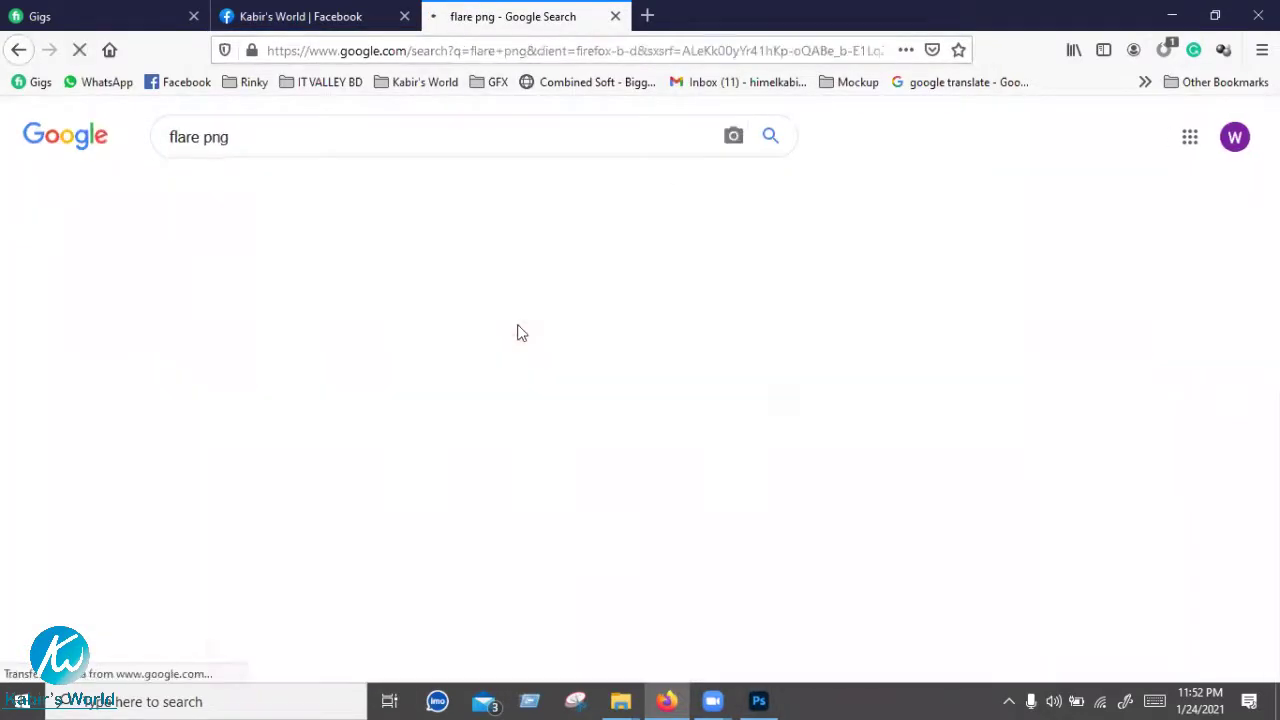
# Scroll through the flare png image results and preview the pale sunlight-rays flare
pyautogui.scroll(-2, 541, 454)
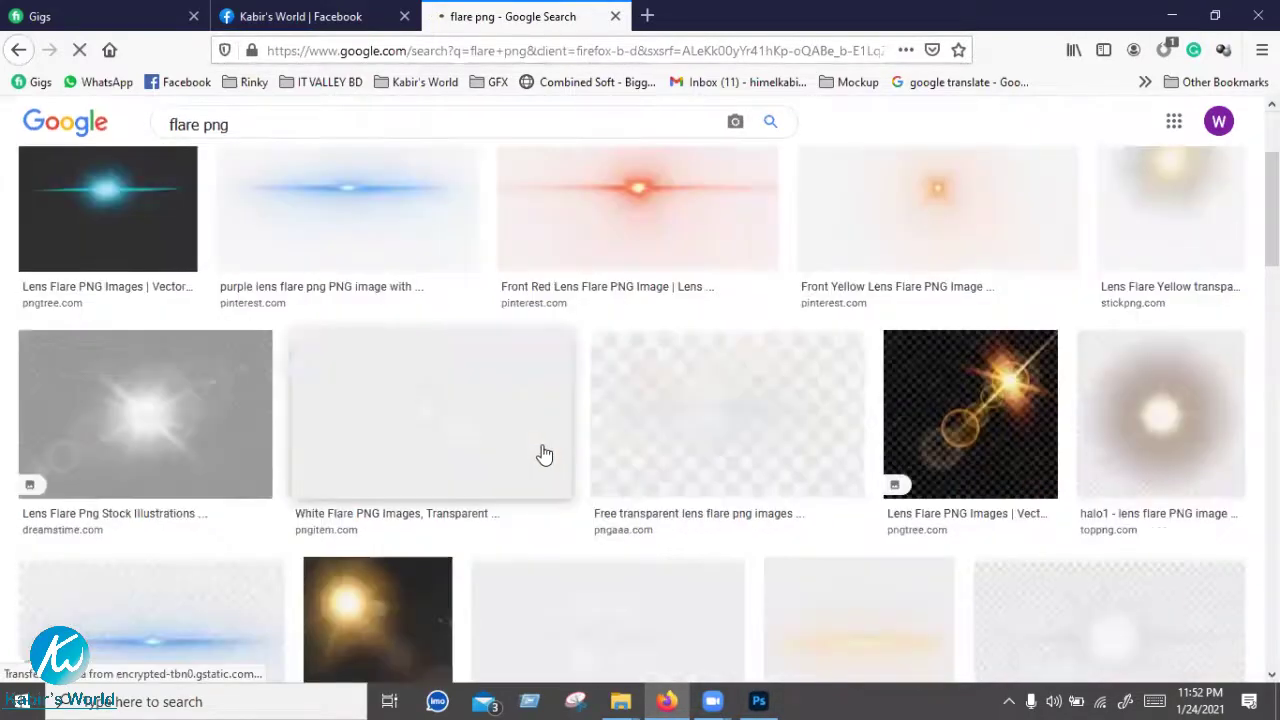
pyautogui.scroll(-5, 544, 455)
pyautogui.scroll(-5, 544, 455)
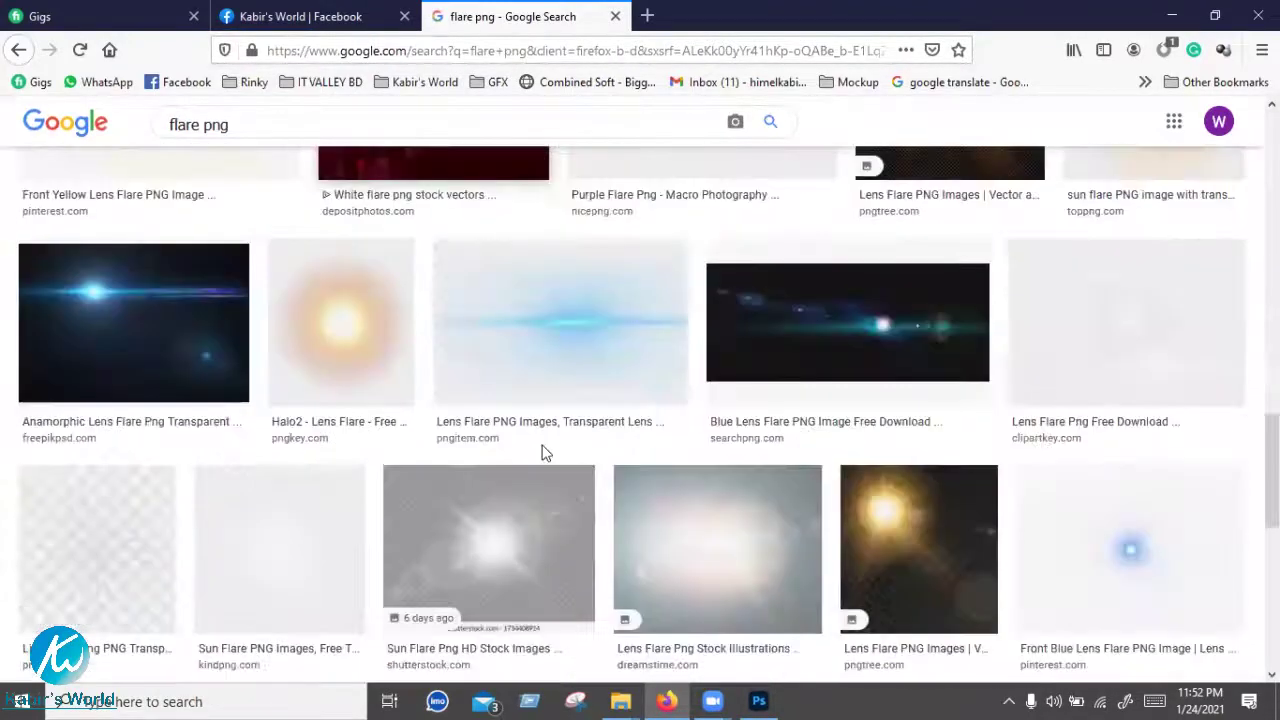
pyautogui.scroll(-5, 544, 455)
pyautogui.scroll(-5, 544, 455)
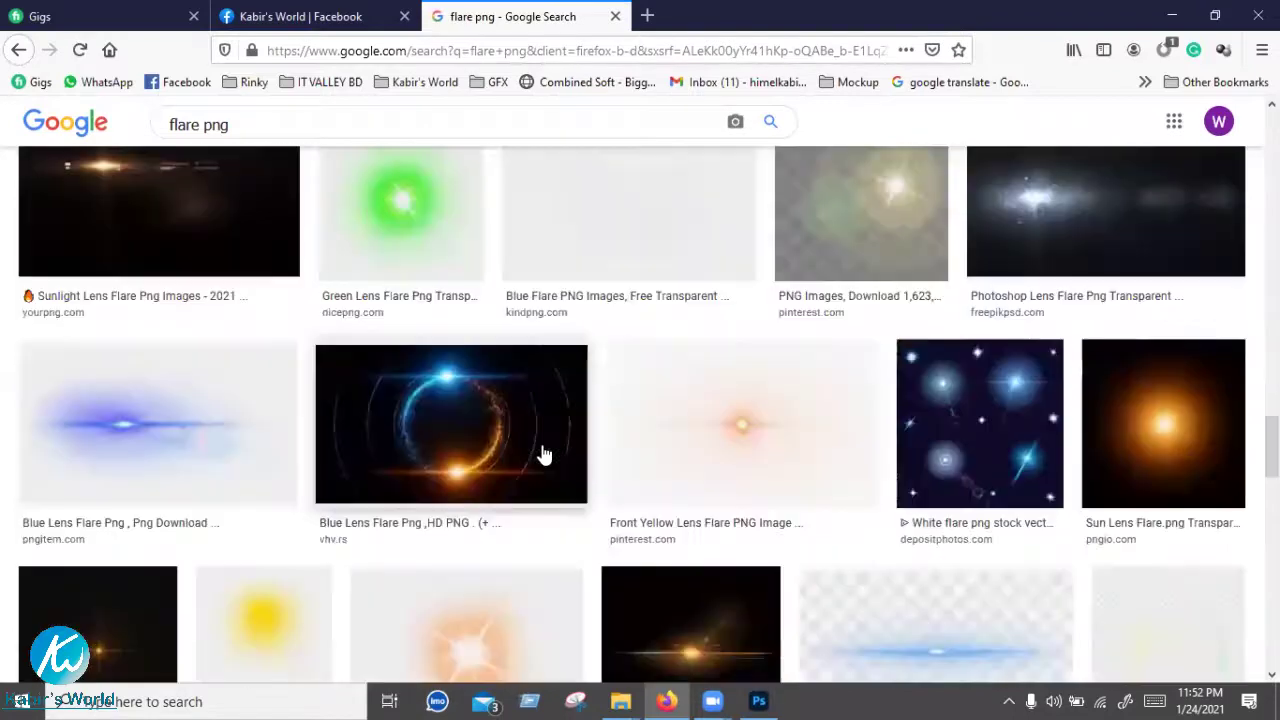
pyautogui.scroll(-5, 544, 455)
pyautogui.scroll(-5, 544, 455)
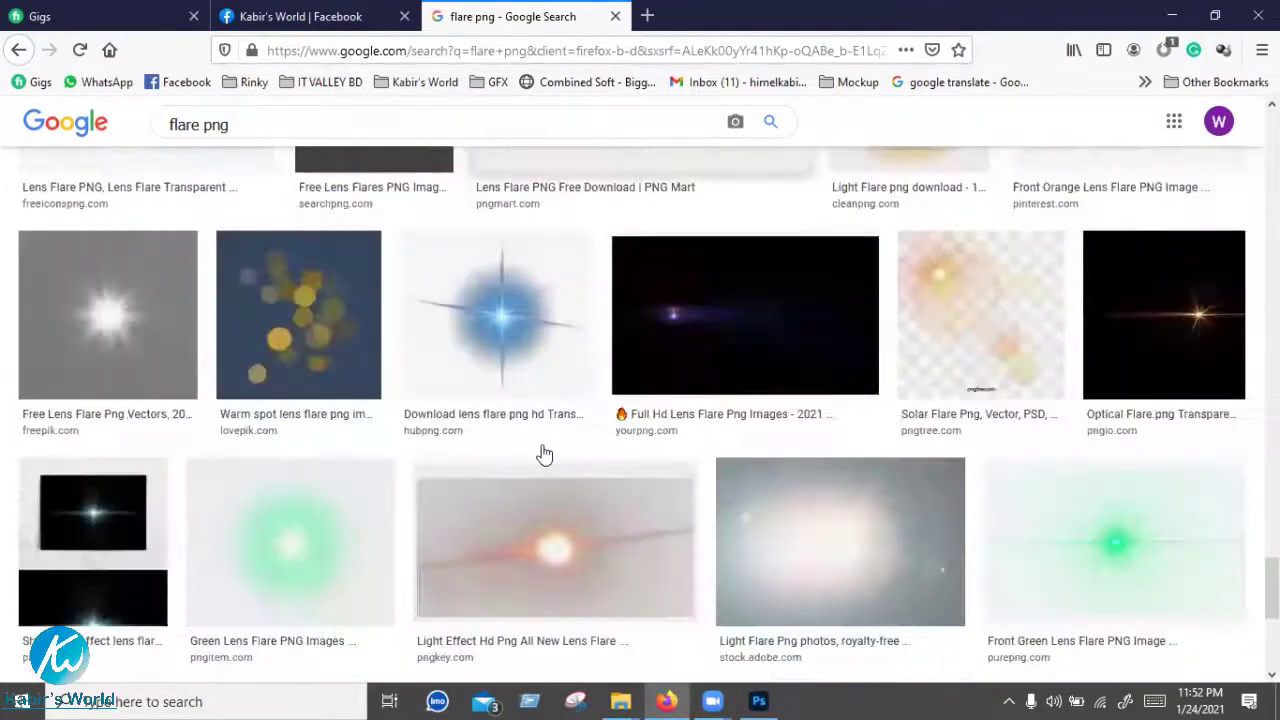
pyautogui.scroll(-5, 544, 455)
pyautogui.scroll(-5, 544, 455)
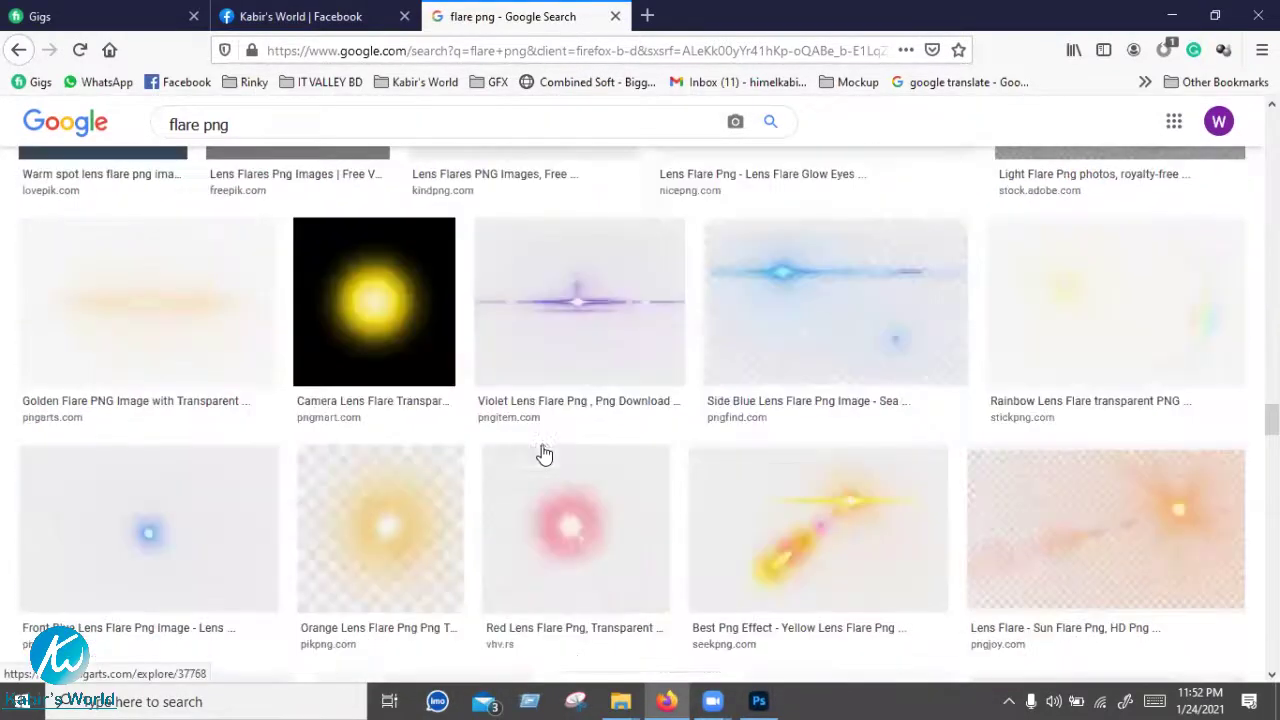
pyautogui.scroll(-5, 544, 453)
pyautogui.scroll(-5, 544, 450)
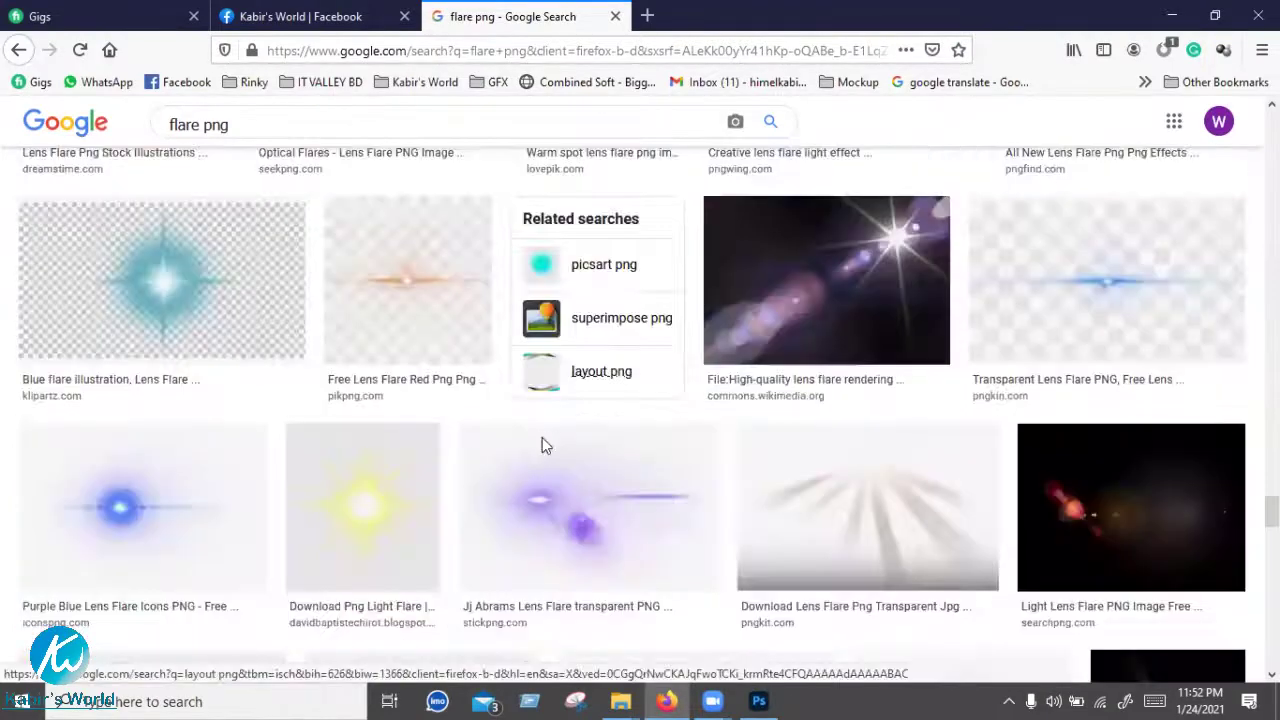
pyautogui.scroll(-1, 590, 450)
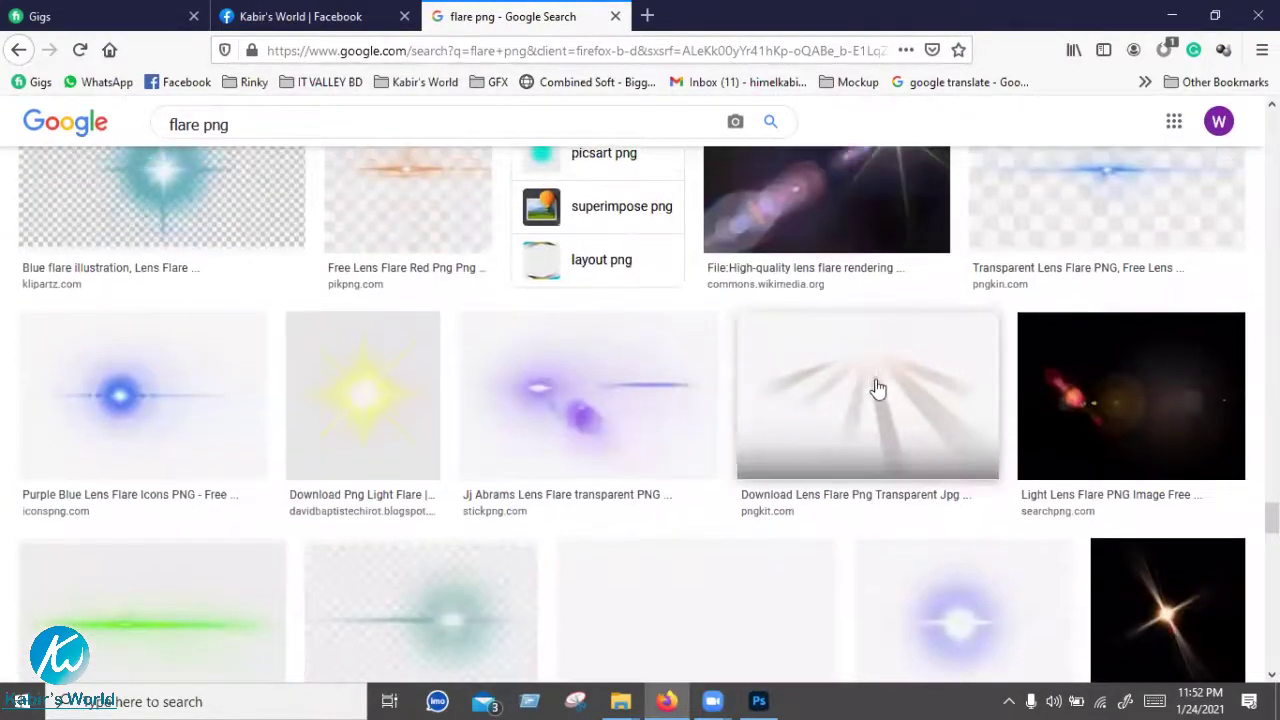
pyautogui.click(858, 385)
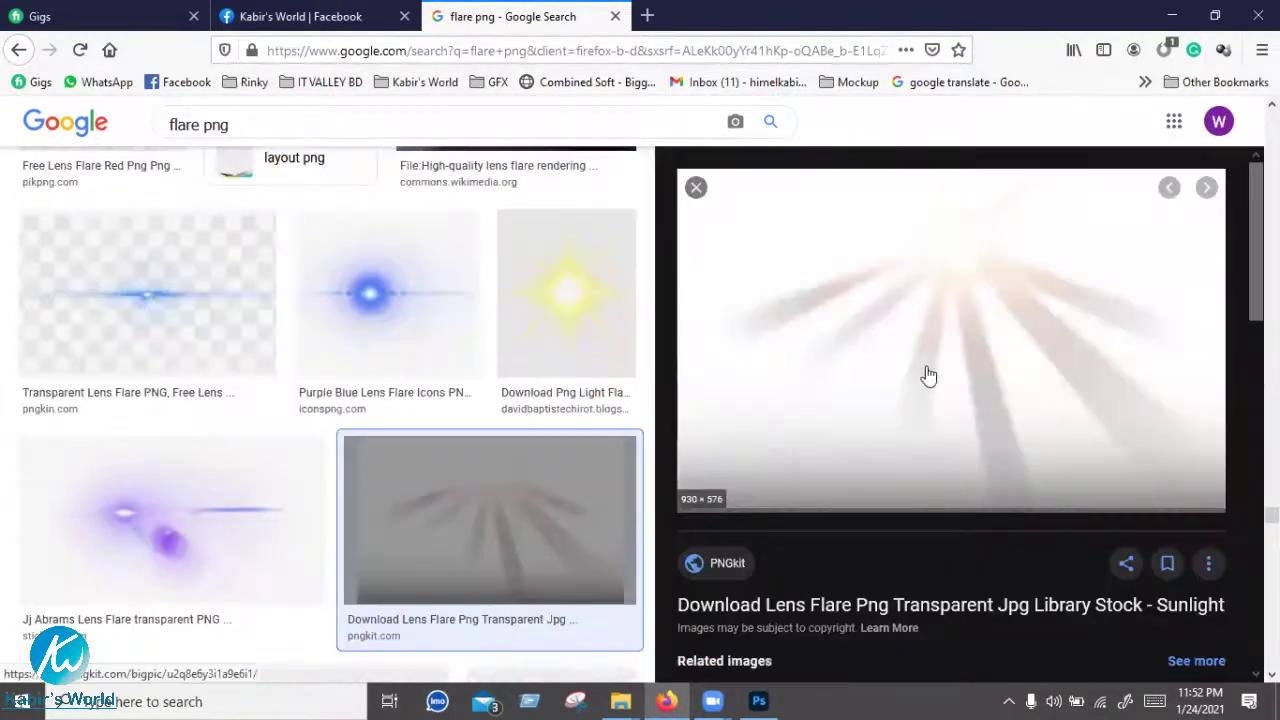
# Scroll further down the results and preview the star-shaped orange-and-yellow light flare
pyautogui.scroll(-2, 926, 370)
pyautogui.scroll(-5, 926, 370)
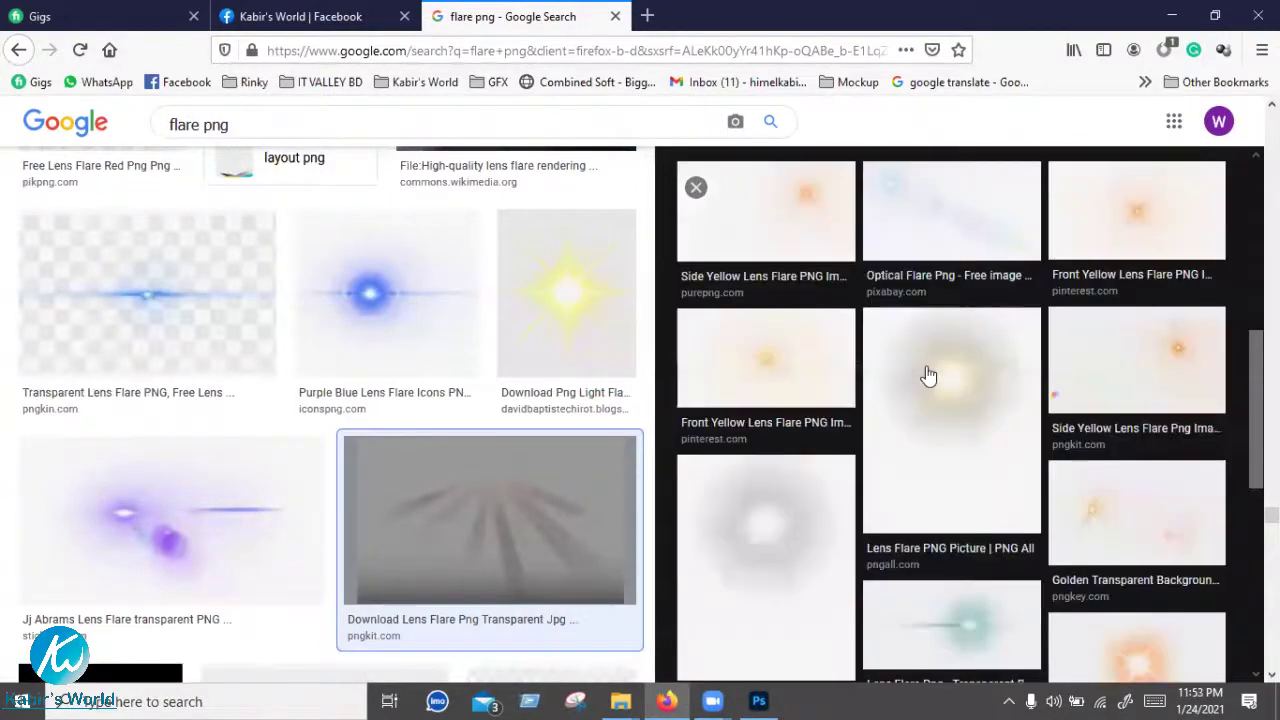
pyautogui.scroll(-3, 340, 467)
pyautogui.scroll(-5, 340, 465)
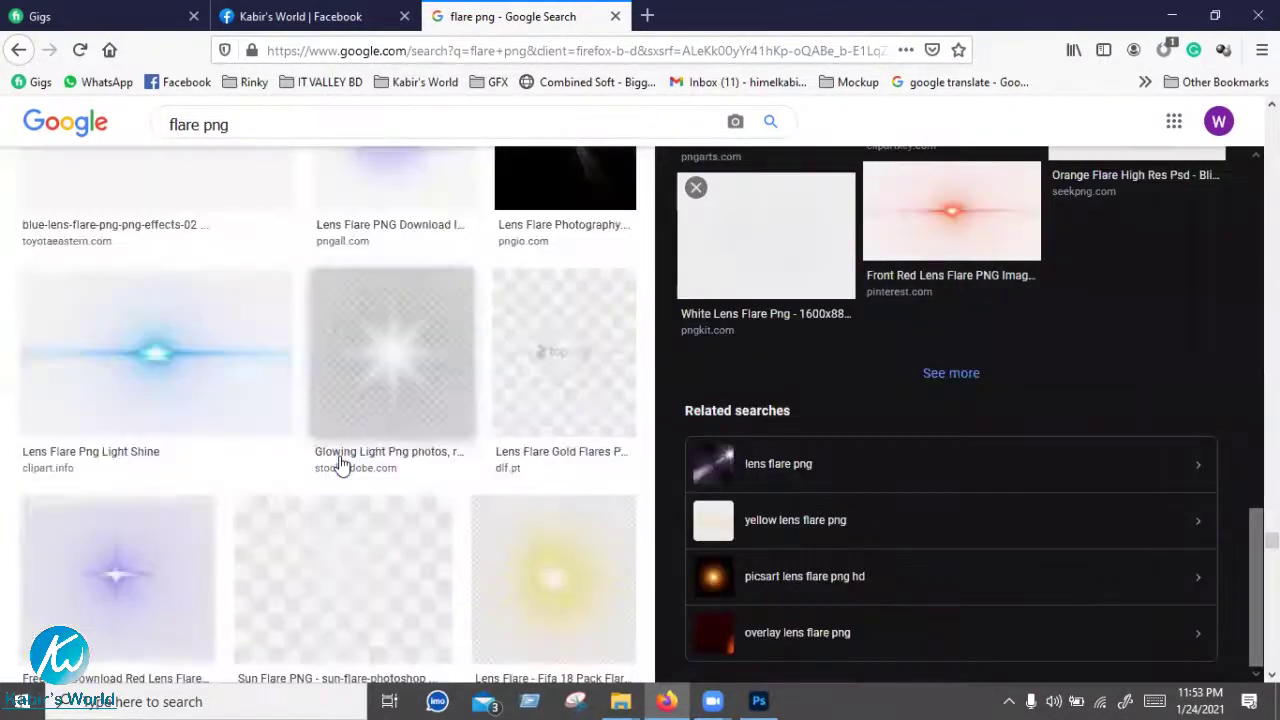
pyautogui.scroll(-3, 340, 463)
pyautogui.scroll(-3, 340, 465)
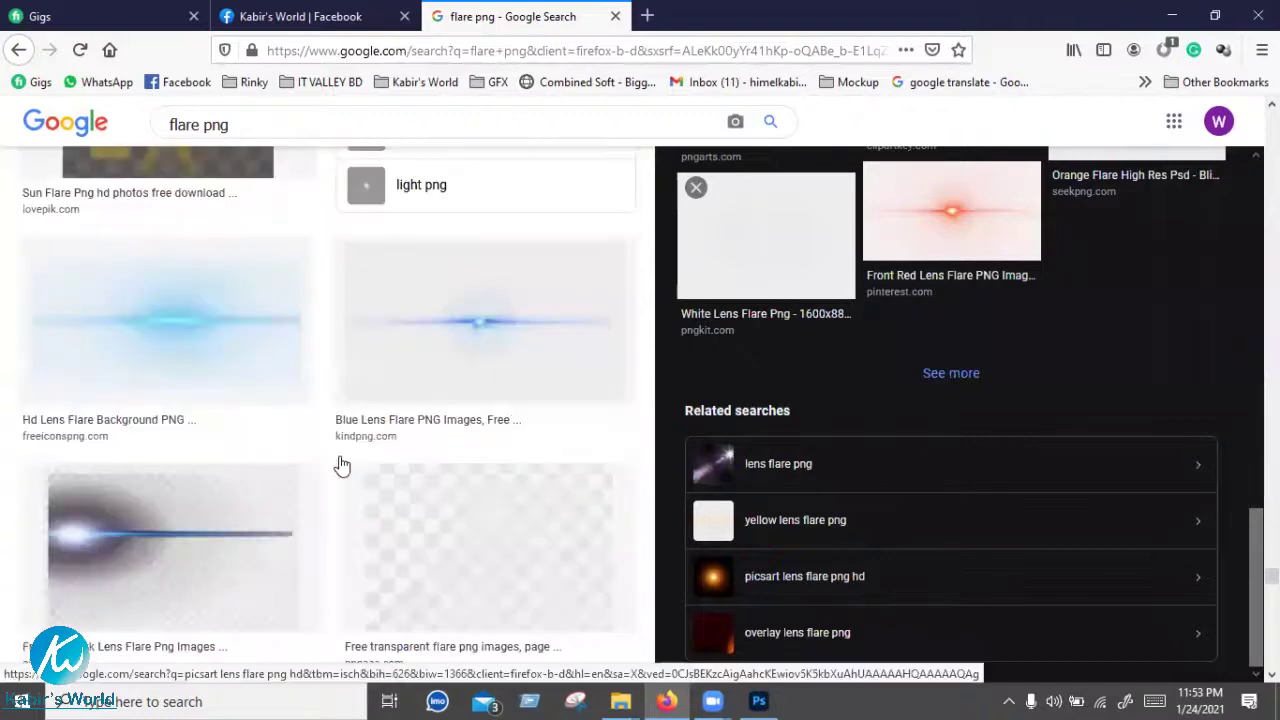
pyautogui.scroll(-3, 340, 465)
pyautogui.scroll(-3, 340, 465)
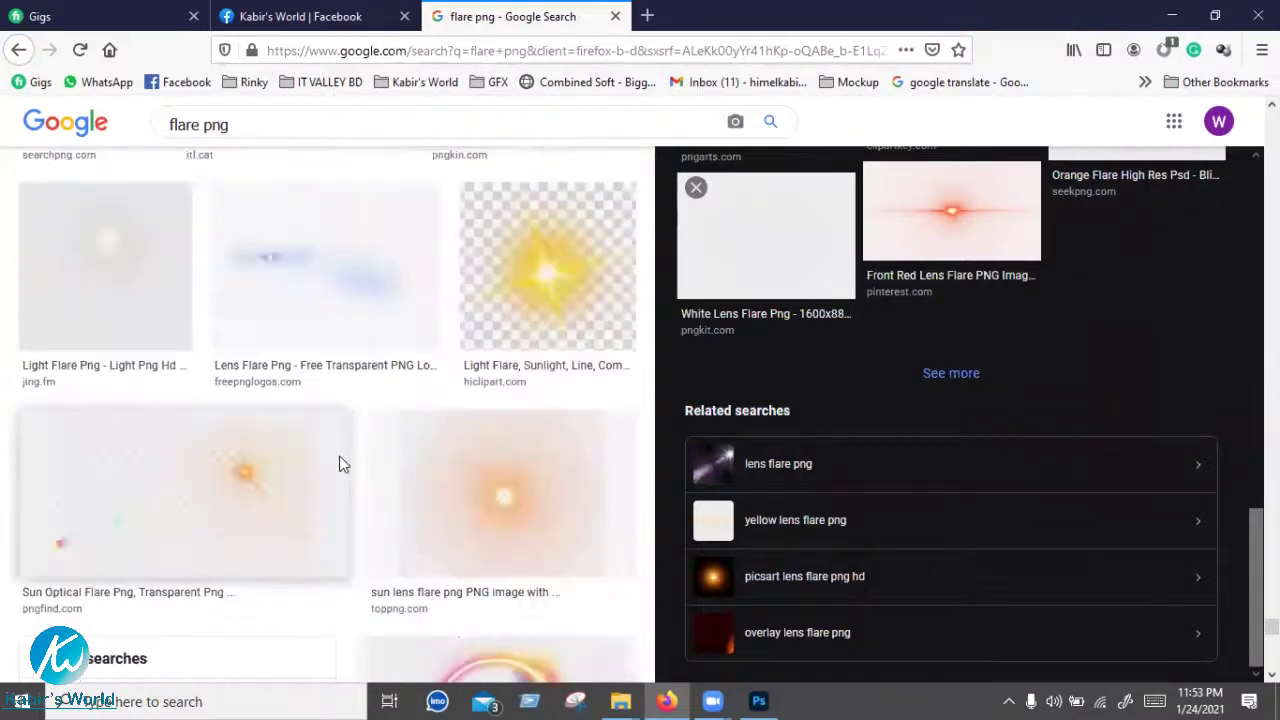
pyautogui.scroll(-3, 340, 465)
pyautogui.scroll(-3, 340, 465)
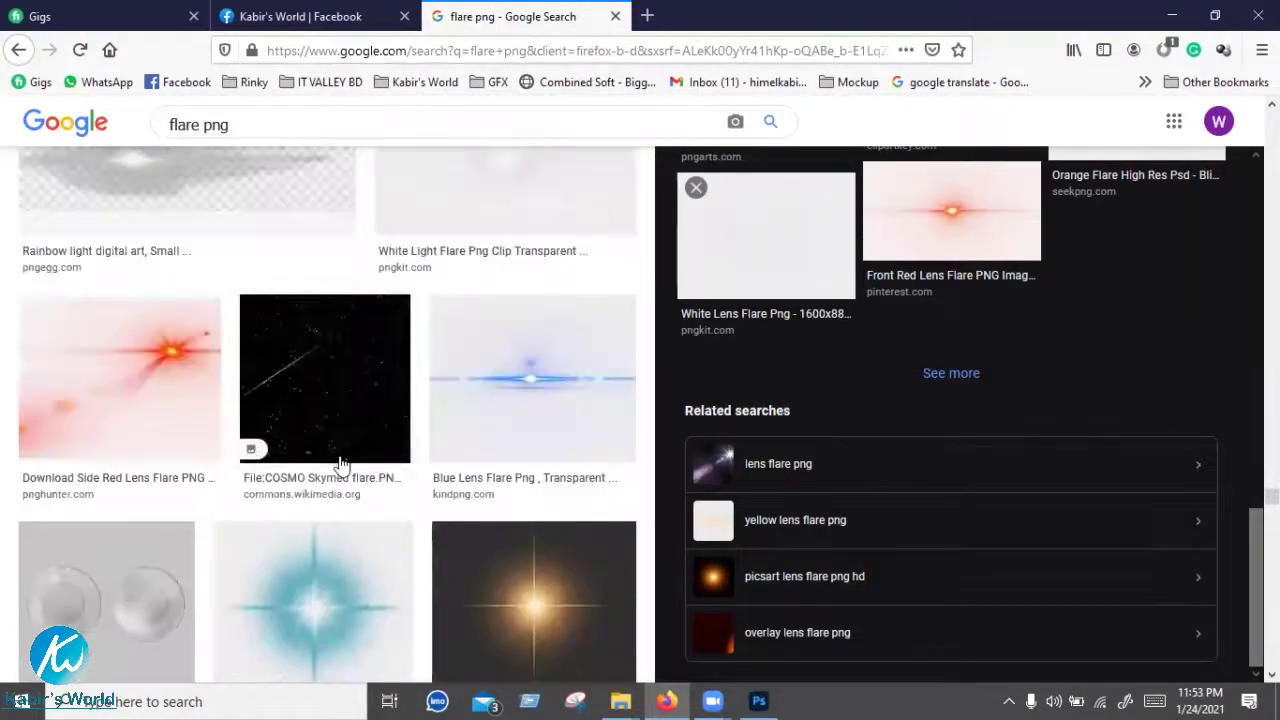
pyautogui.scroll(-3, 340, 465)
pyautogui.scroll(-2, 340, 465)
pyautogui.scroll(-2, 340, 465)
pyautogui.scroll(-3, 340, 465)
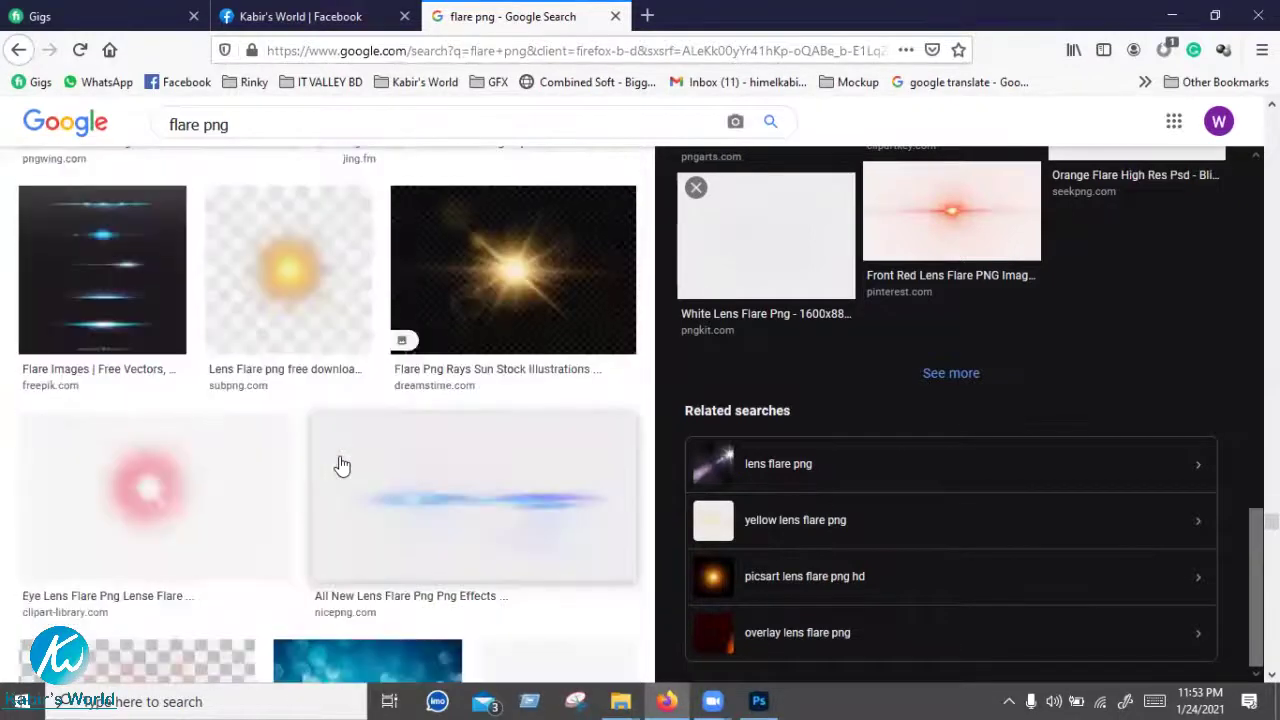
pyautogui.scroll(-3, 340, 465)
pyautogui.scroll(-3, 340, 465)
pyautogui.scroll(-3, 340, 465)
pyautogui.scroll(-3, 340, 465)
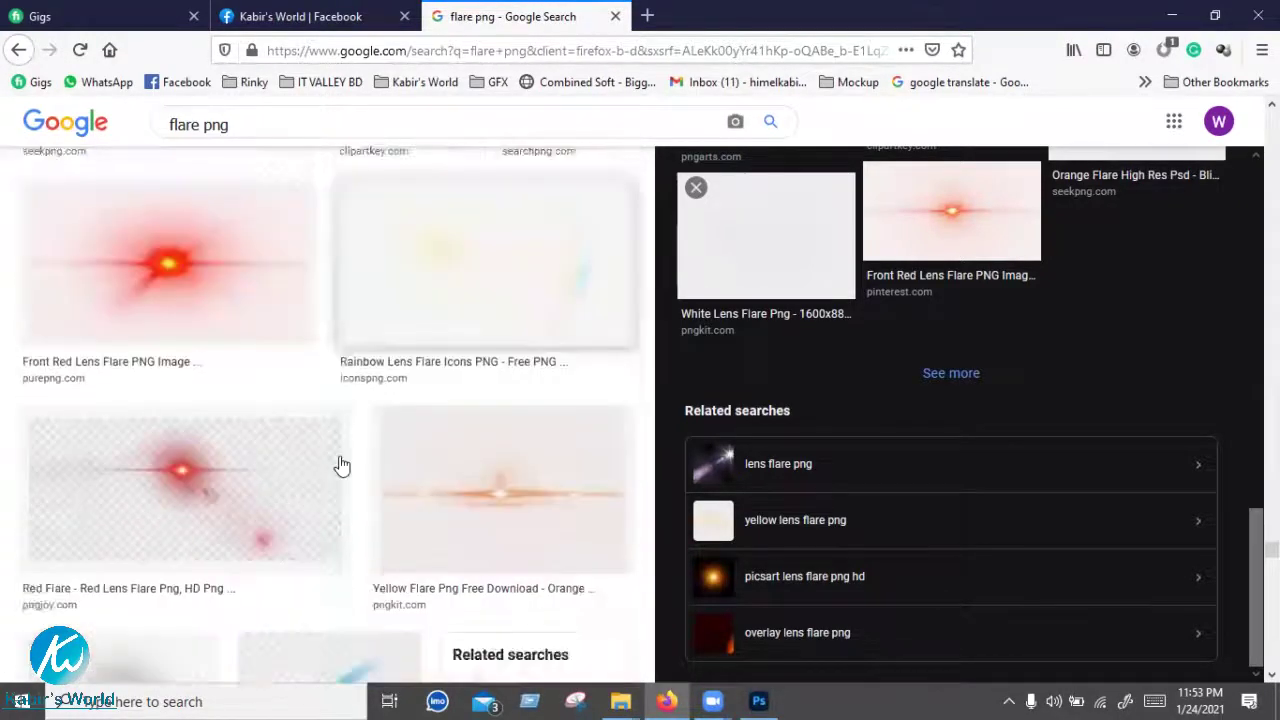
pyautogui.scroll(-3, 340, 465)
pyautogui.scroll(-3, 340, 465)
pyautogui.scroll(-3, 340, 465)
pyautogui.scroll(-3, 340, 465)
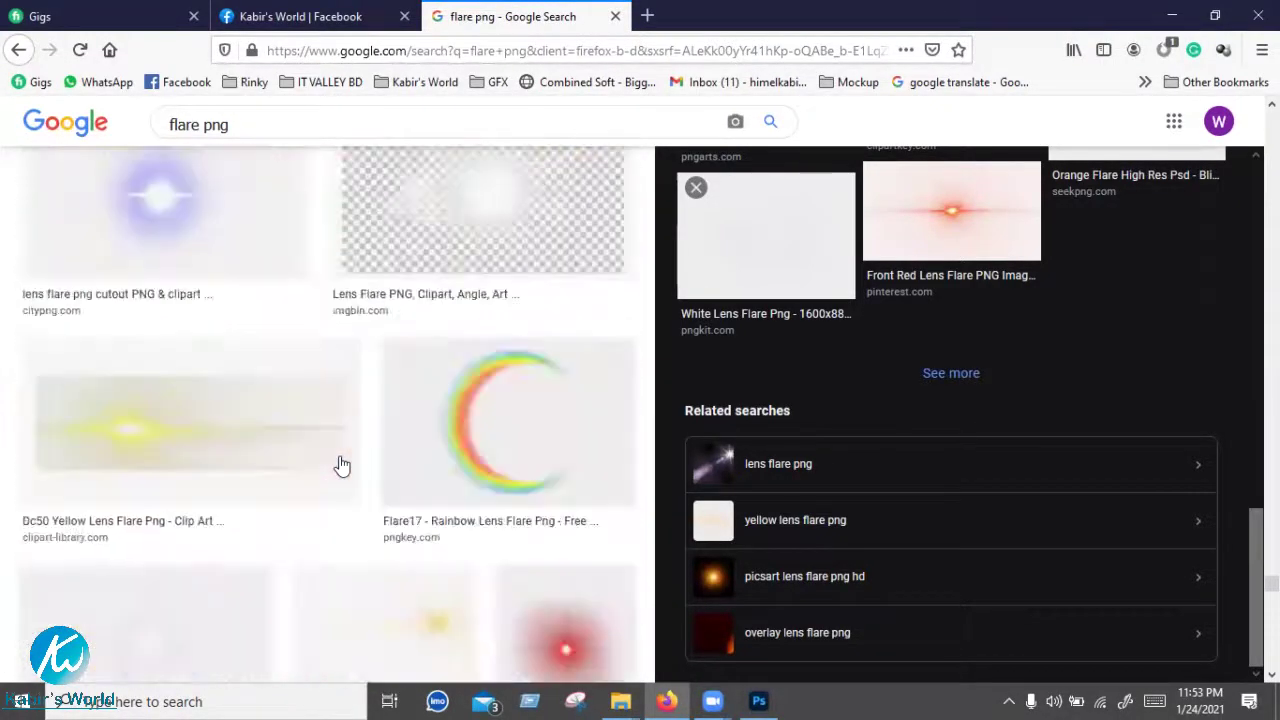
pyautogui.scroll(-3, 340, 465)
pyautogui.scroll(-3, 341, 465)
pyautogui.scroll(-3, 343, 465)
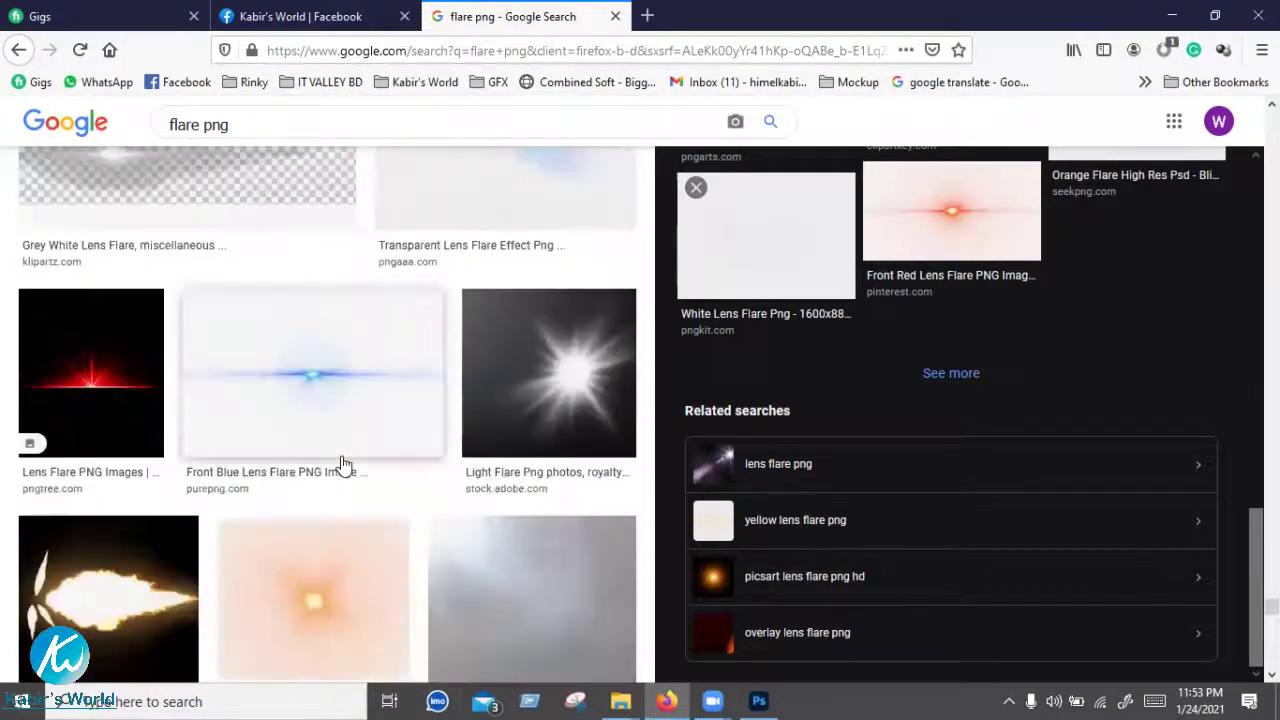
pyautogui.scroll(-3, 343, 465)
pyautogui.scroll(-3, 341, 456)
pyautogui.scroll(-3, 341, 456)
pyautogui.scroll(-2, 341, 465)
pyautogui.scroll(-4, 341, 465)
pyautogui.scroll(4, 341, 465)
pyautogui.scroll(-4, 343, 465)
pyautogui.scroll(-3, 342, 465)
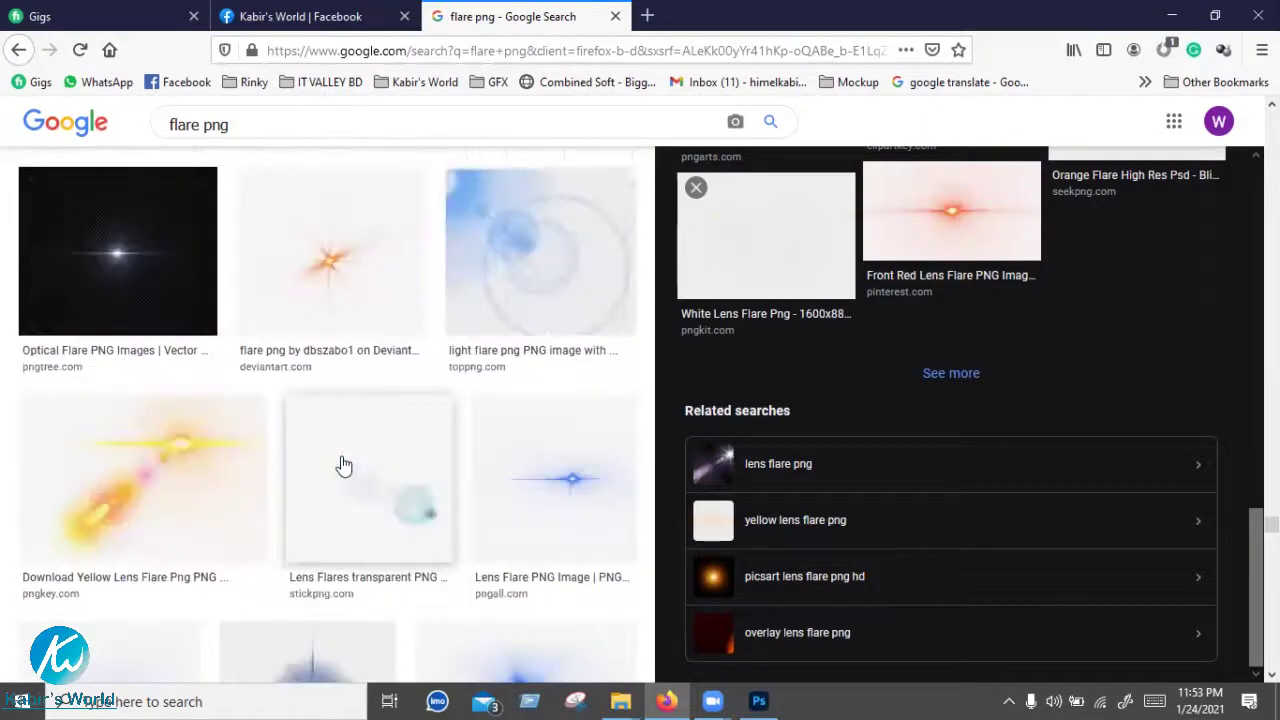
pyautogui.scroll(-3, 342, 465)
pyautogui.scroll(-3, 342, 465)
pyautogui.scroll(-3, 342, 465)
pyautogui.scroll(-3, 342, 465)
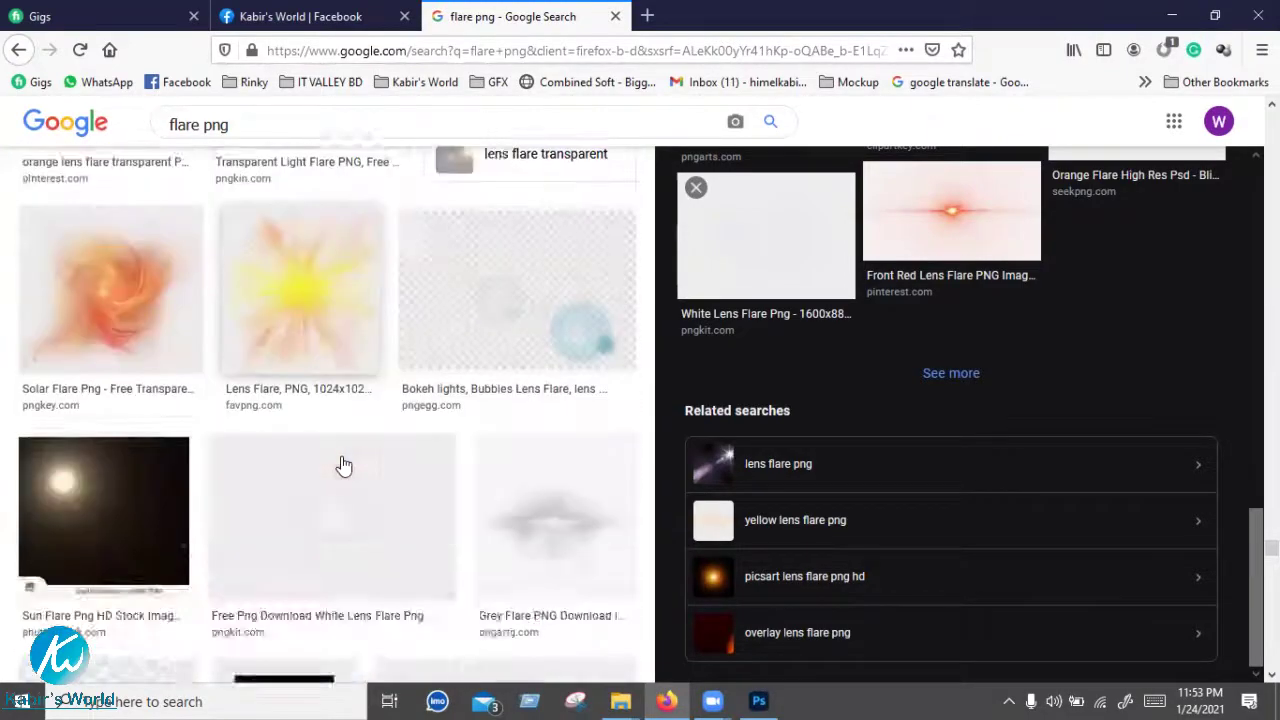
pyautogui.scroll(-3, 342, 465)
pyautogui.scroll(-3, 342, 465)
pyautogui.scroll(-3, 342, 465)
pyautogui.scroll(-5, 343, 465)
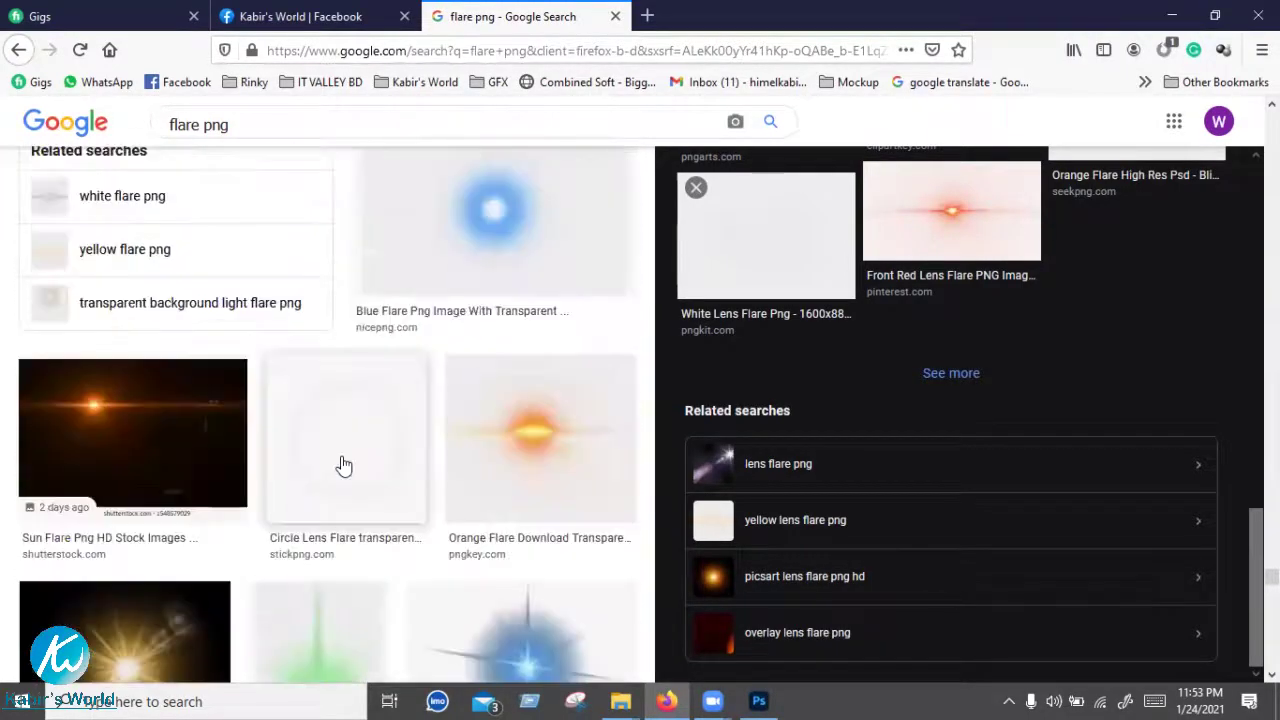
pyautogui.scroll(5, 335, 470)
pyautogui.click(176, 193)
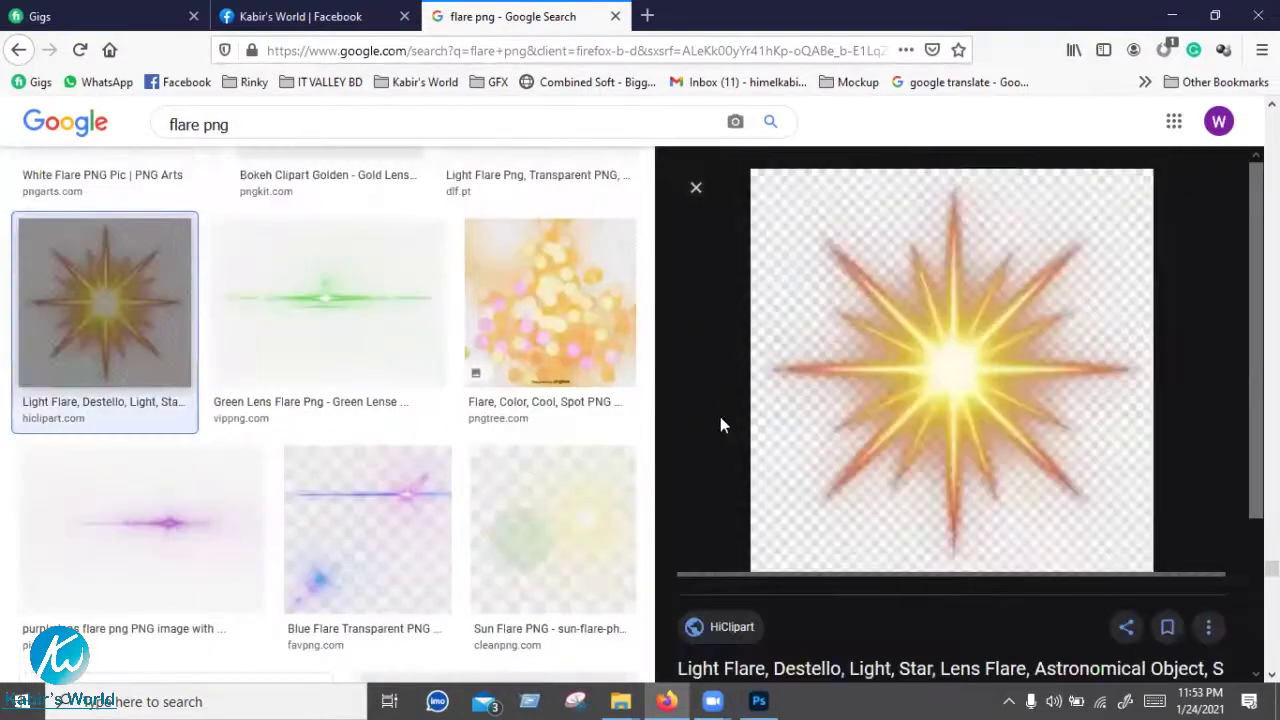
# Browse the related images and preview the lavender sun-rays flare
pyautogui.scroll(-3, 828, 515)
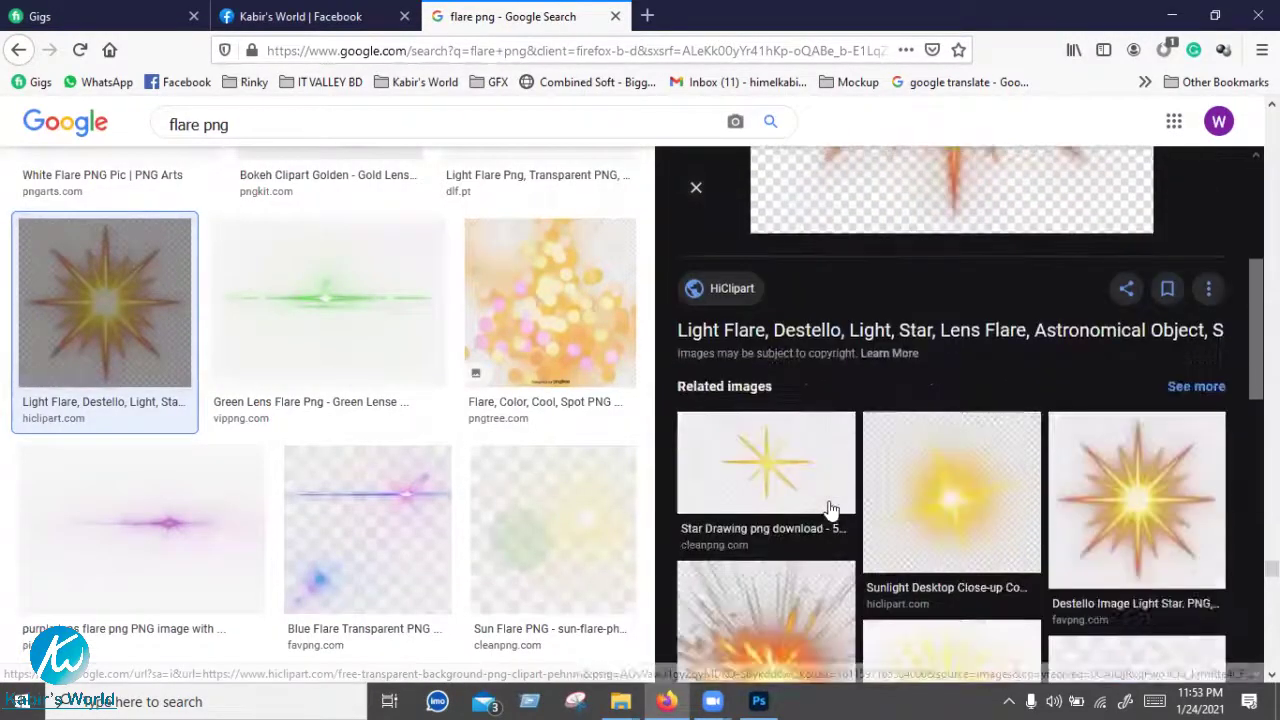
pyautogui.scroll(-3, 829, 510)
pyautogui.scroll(-3, 828, 510)
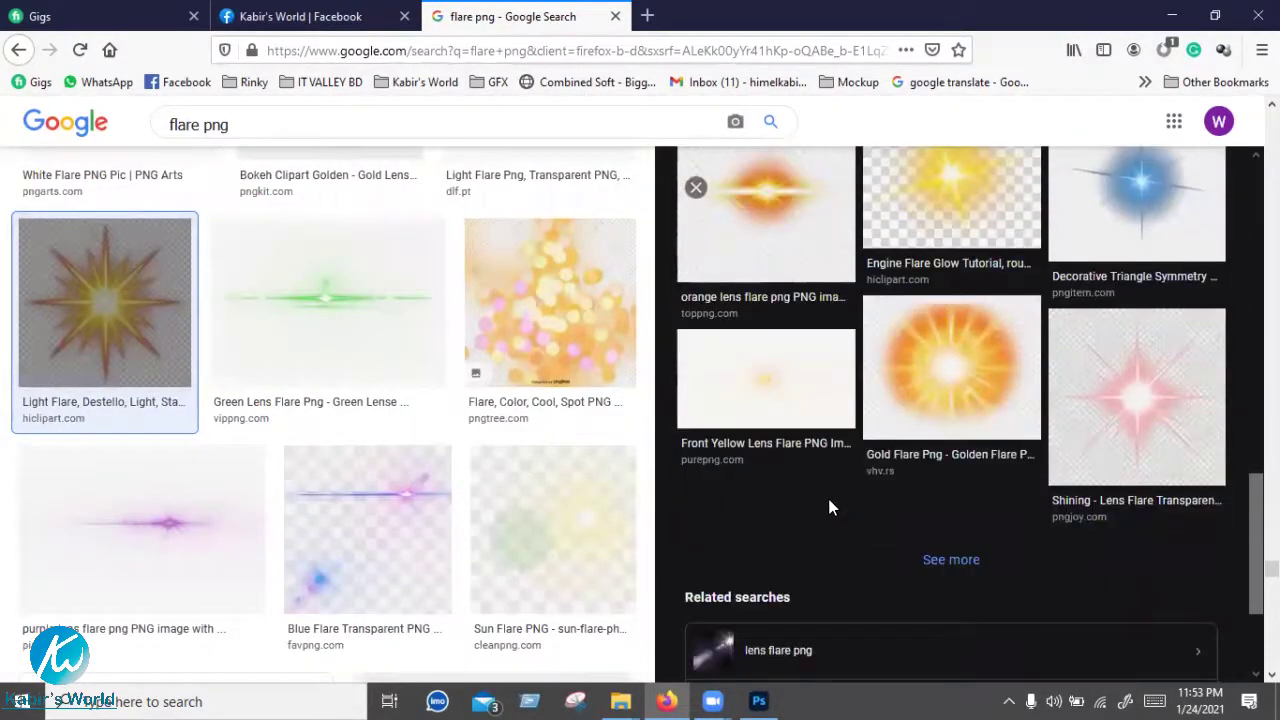
pyautogui.scroll(1, 828, 510)
pyautogui.scroll(3, 830, 505)
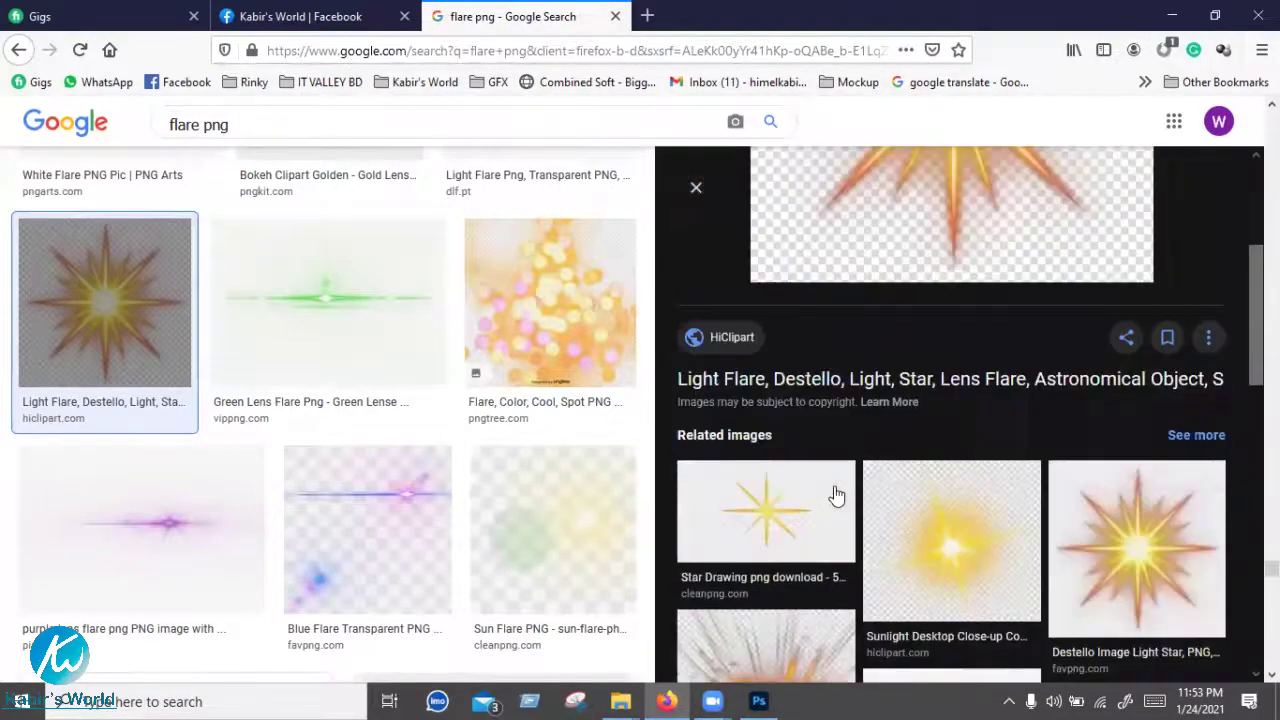
pyautogui.scroll(3, 836, 496)
pyautogui.scroll(-5, 400, 515)
pyautogui.scroll(-4, 415, 504)
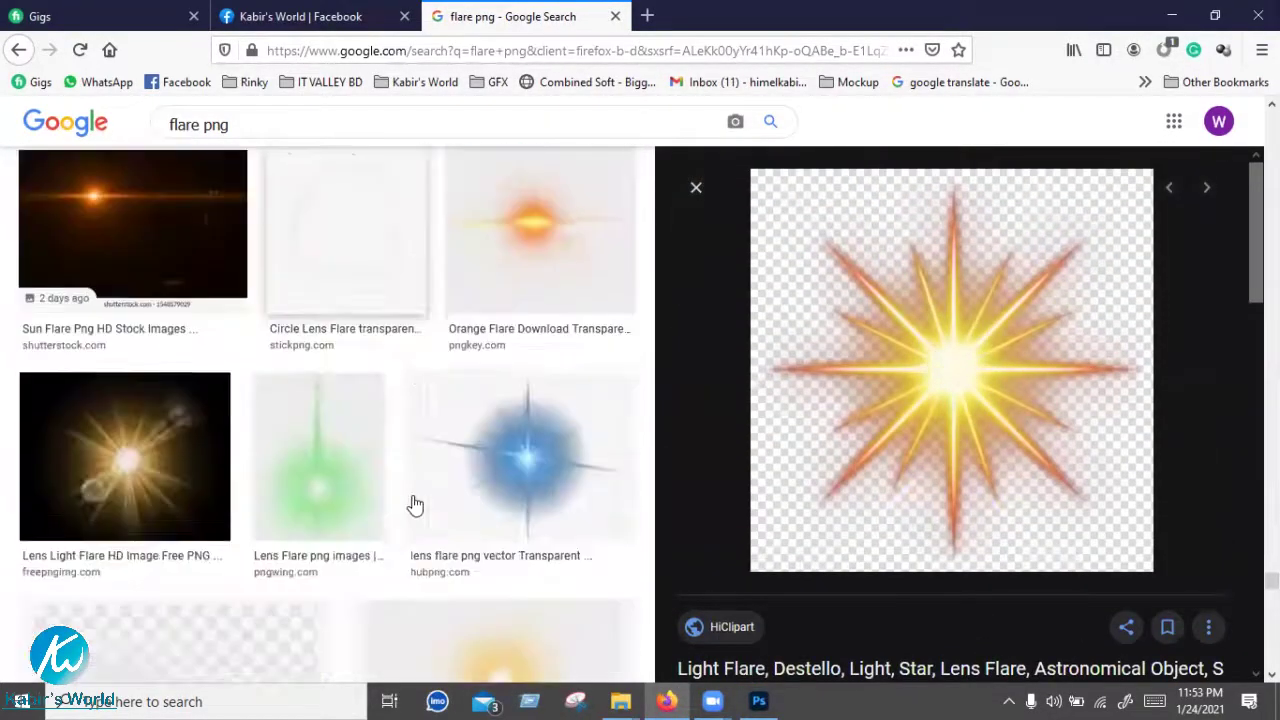
pyautogui.scroll(-5, 415, 504)
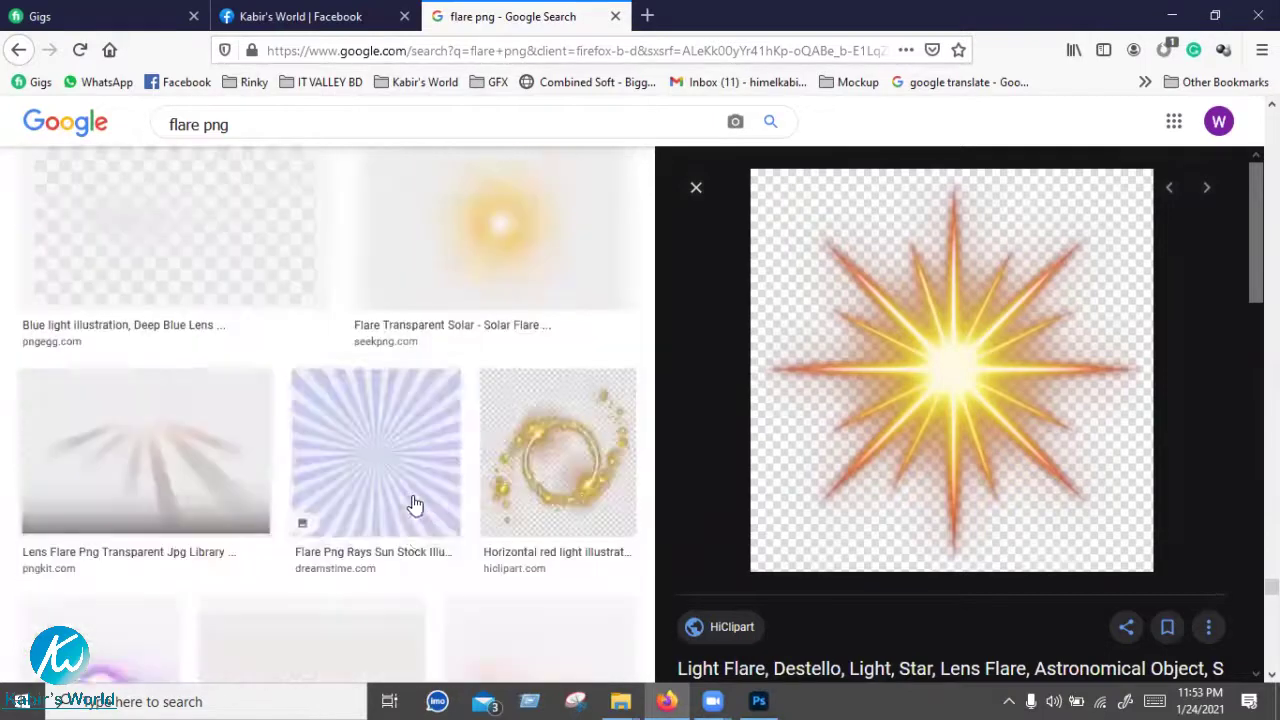
pyautogui.click(395, 430)
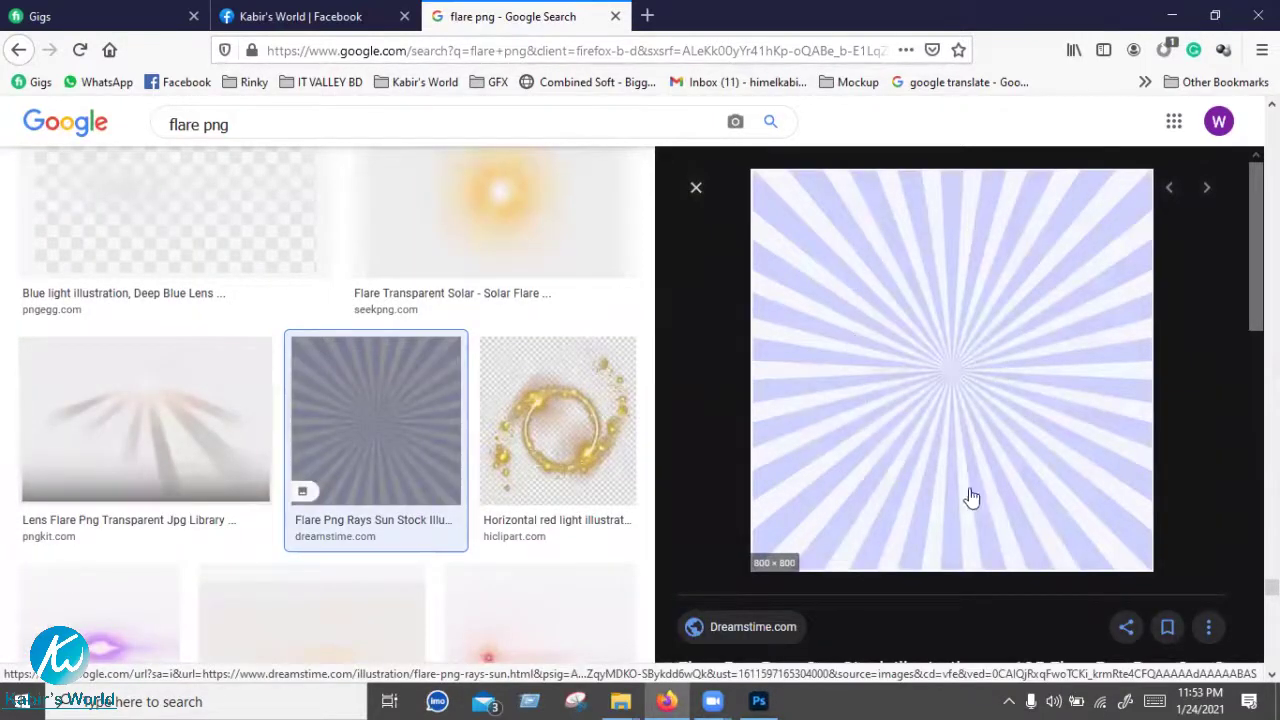
# Save the purple sunburst rays image into the Downloads folder
pyautogui.scroll(-3, 917, 494)
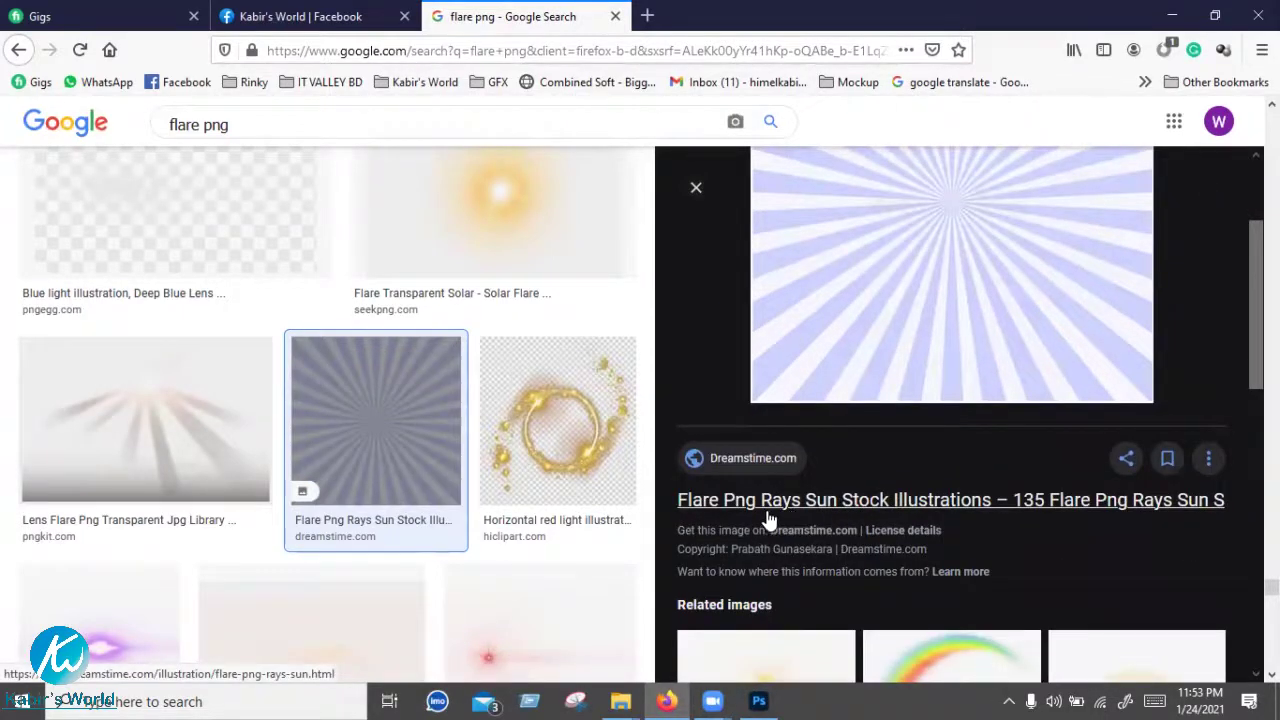
pyautogui.scroll(-1, 813, 530)
pyautogui.scroll(-3, 837, 491)
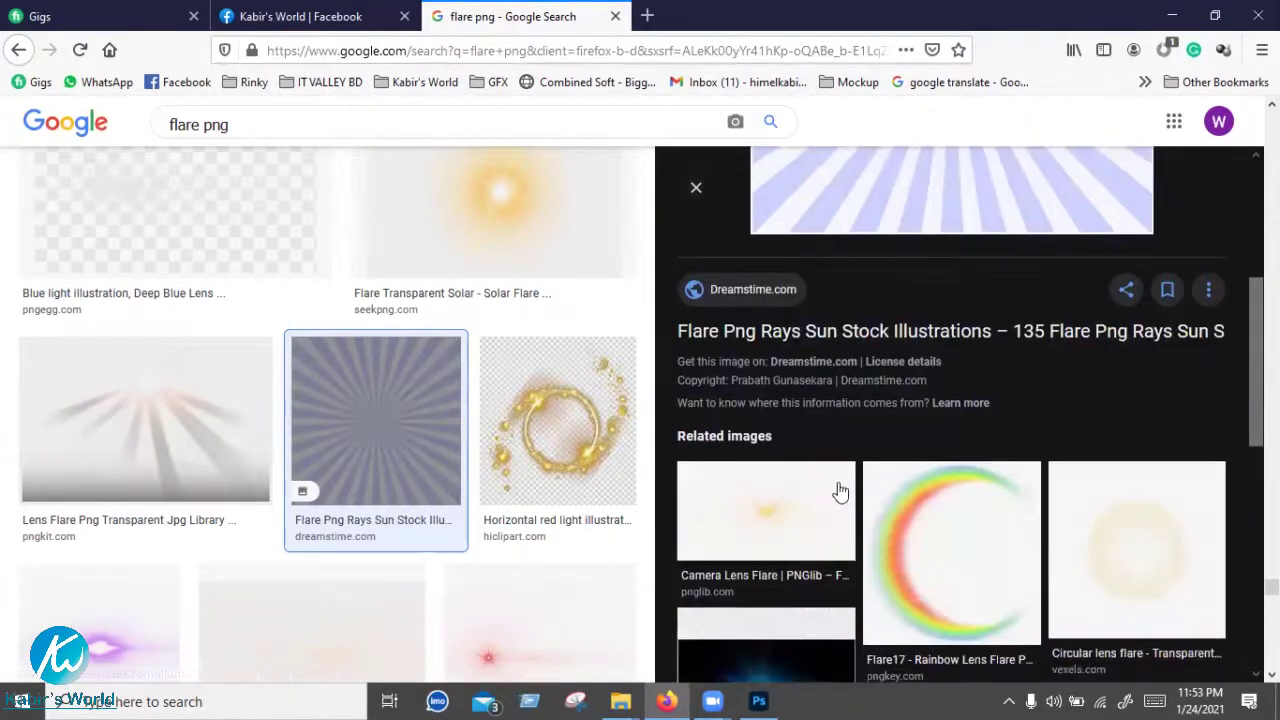
pyautogui.scroll(-3, 843, 491)
pyautogui.scroll(-4, 840, 492)
pyautogui.scroll(-1, 840, 492)
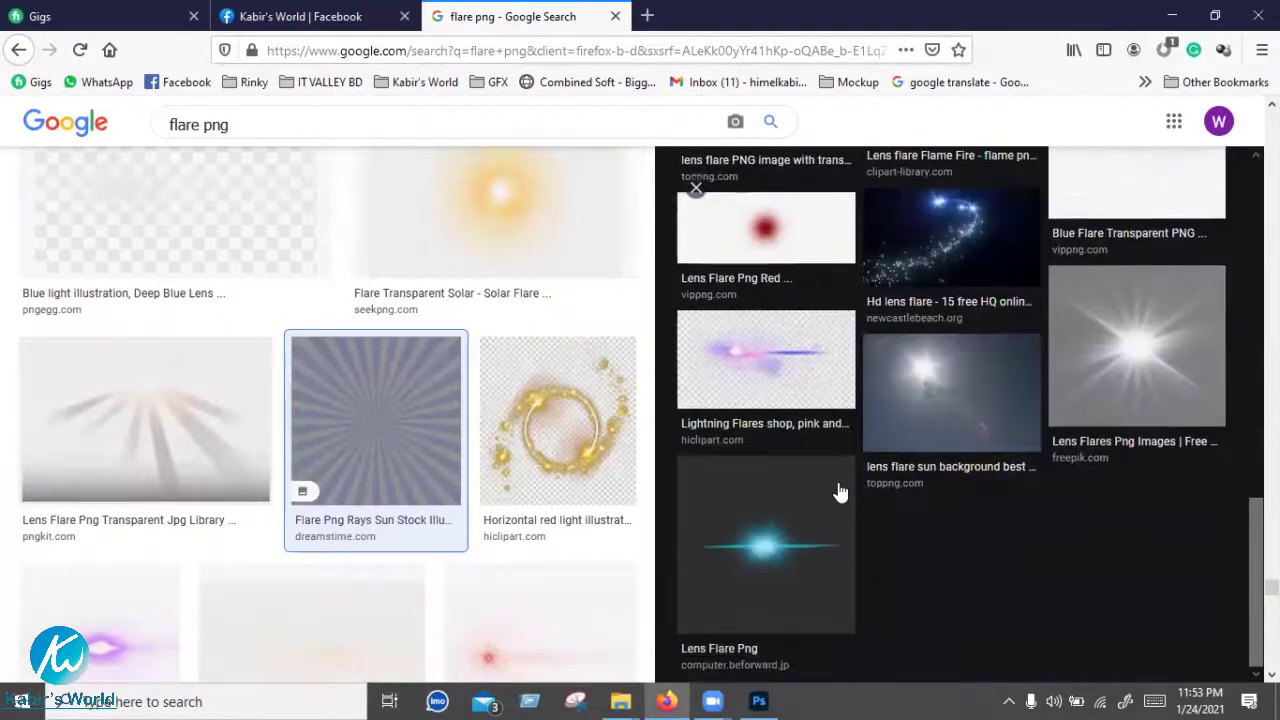
pyautogui.scroll(8, 845, 470)
pyautogui.scroll(3, 855, 340)
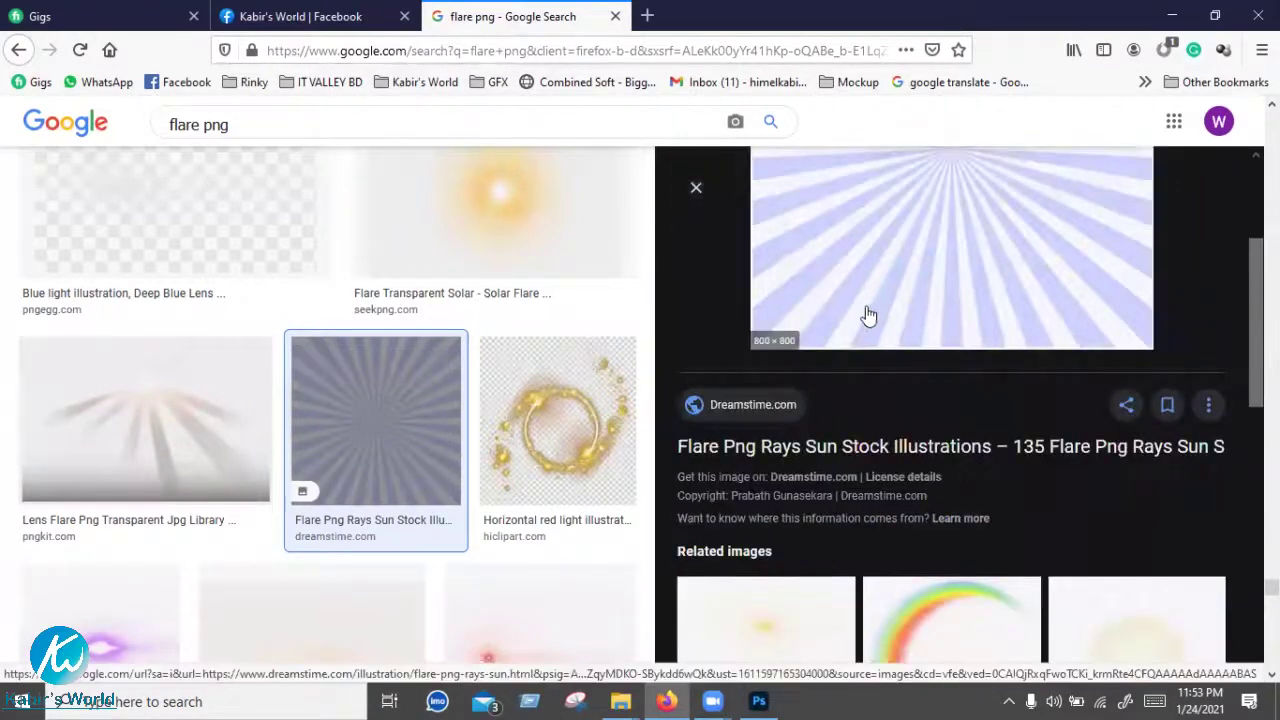
pyautogui.scroll(3, 866, 360)
pyautogui.rightClick(935, 310)
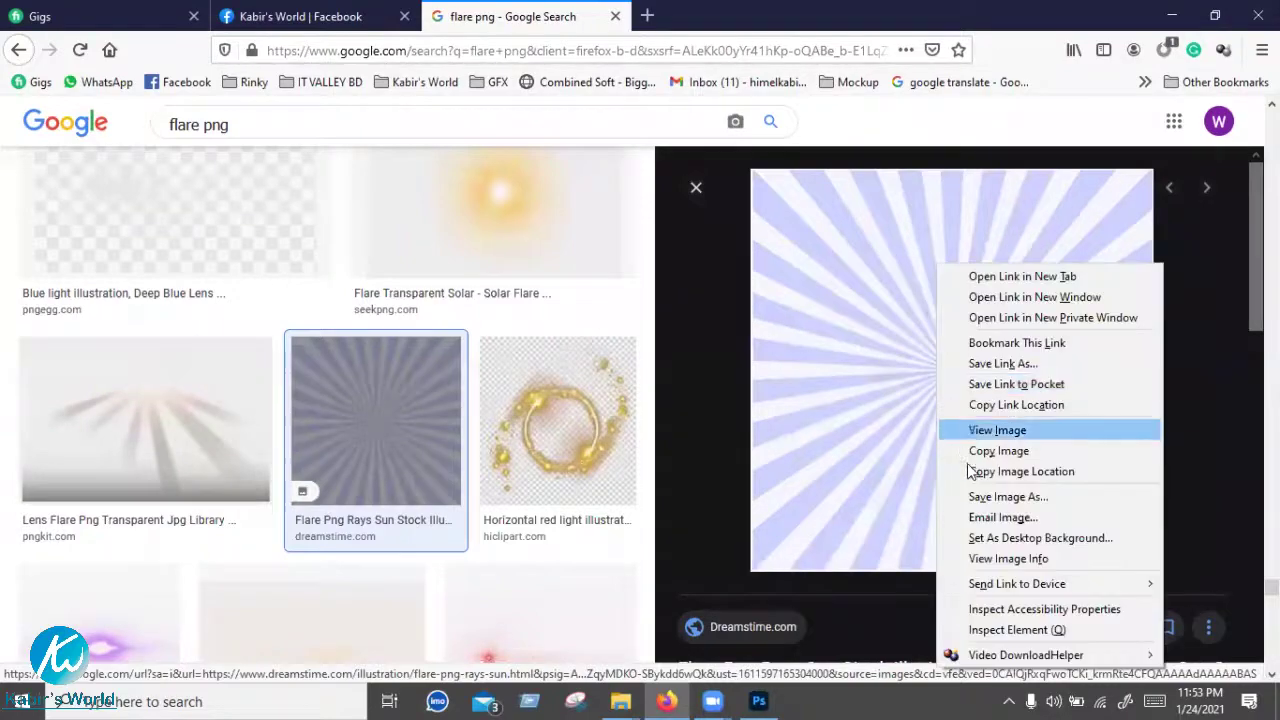
pyautogui.click(962, 494)
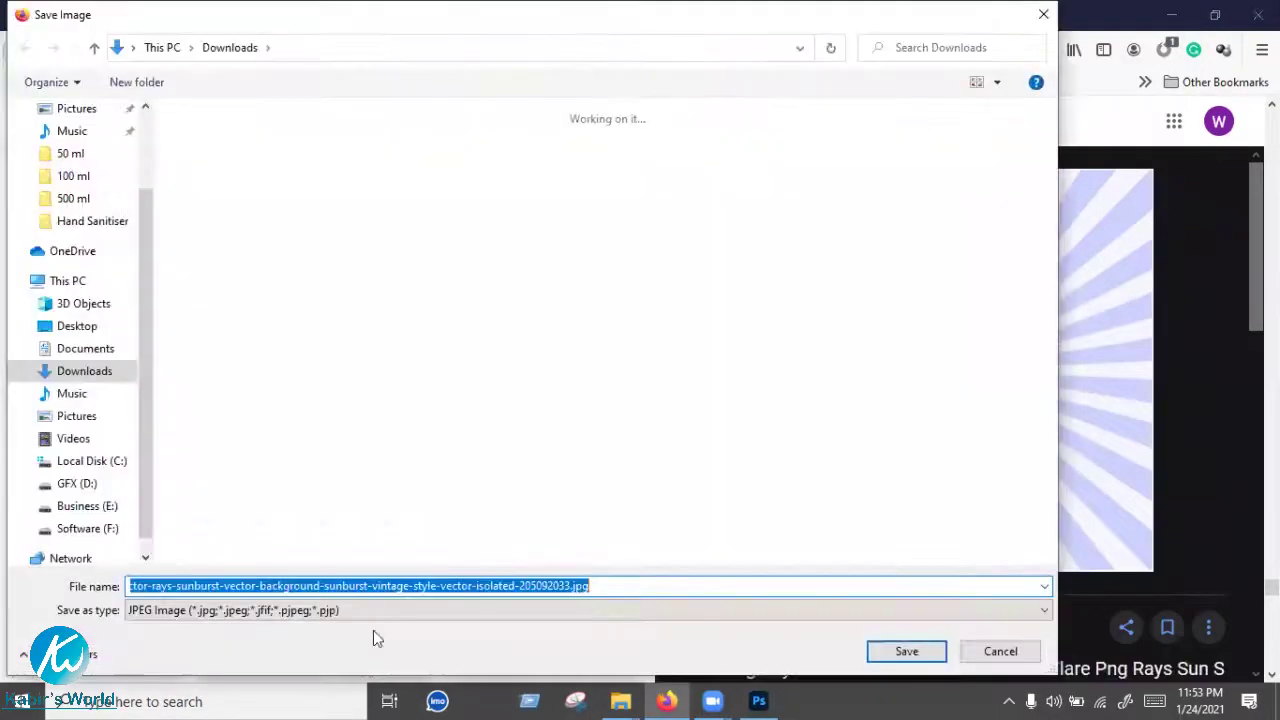
pyautogui.click(887, 655)
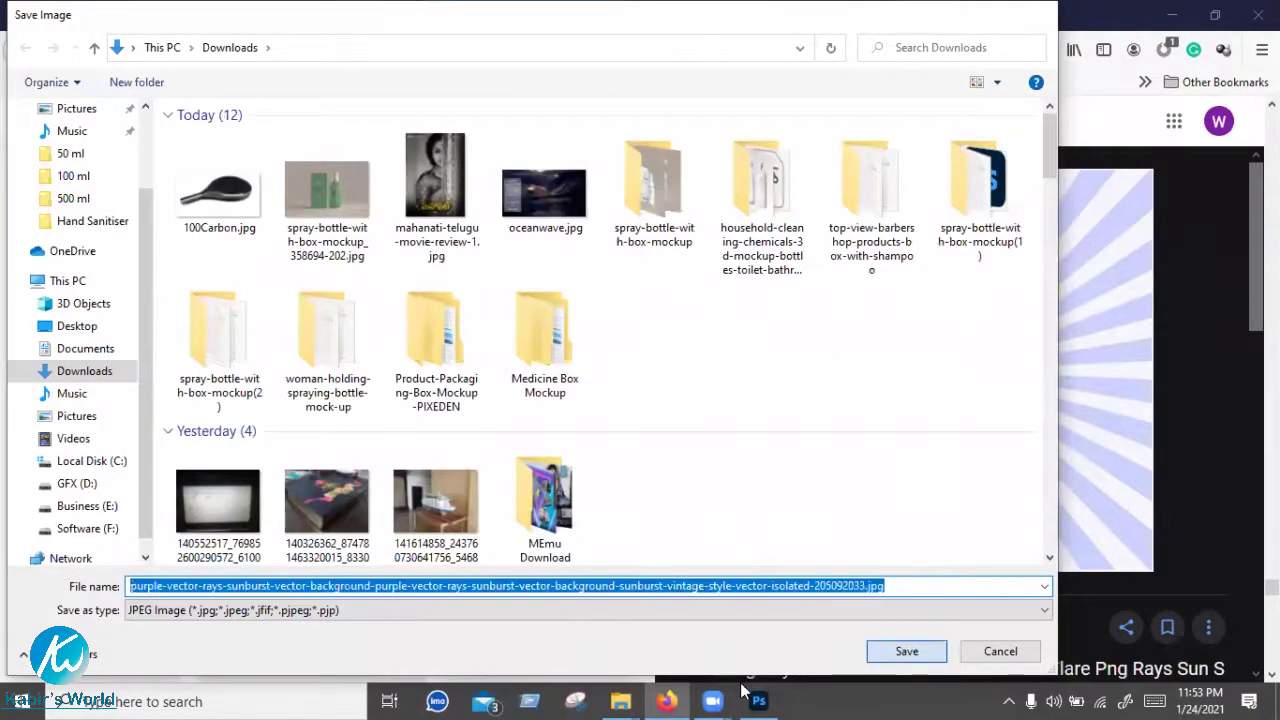
pyautogui.moveTo(620, 700)
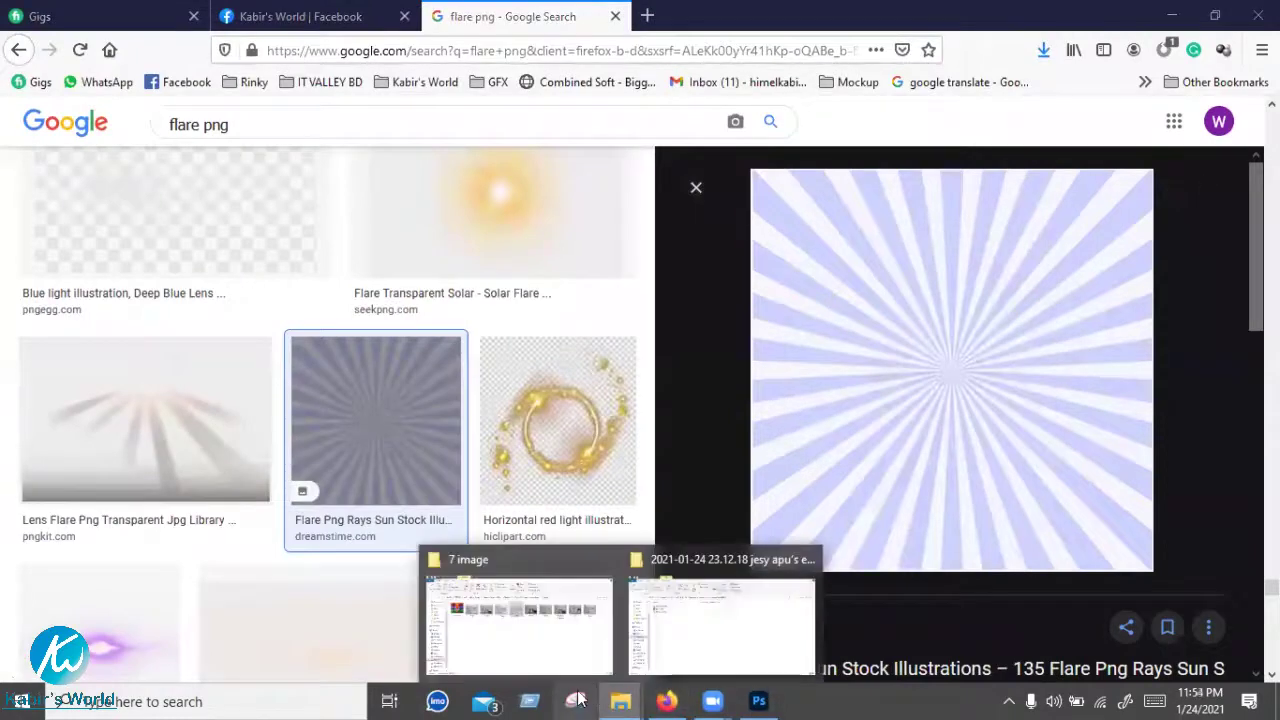
# Find the downloaded sunburst file in Downloads and drag it onto the mockup canvas
pyautogui.click(510, 604)
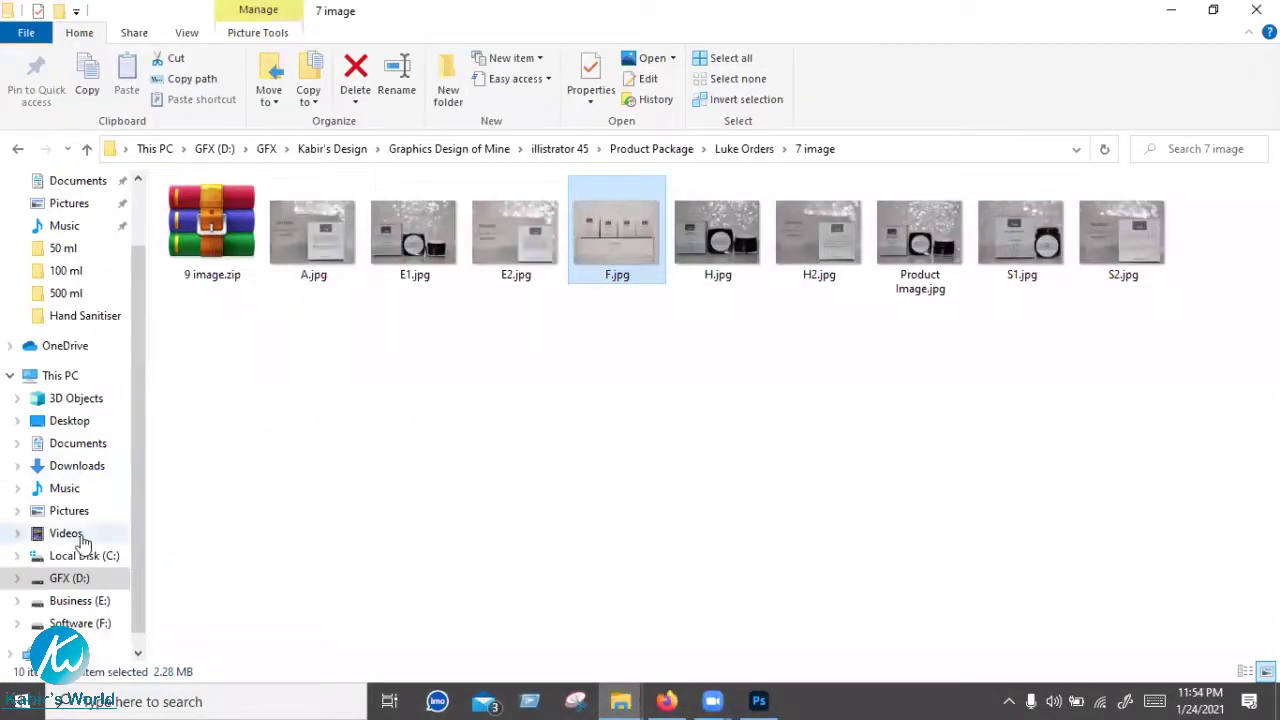
pyautogui.click(77, 466)
pyautogui.click(218, 238)
pyautogui.moveTo(758, 701)
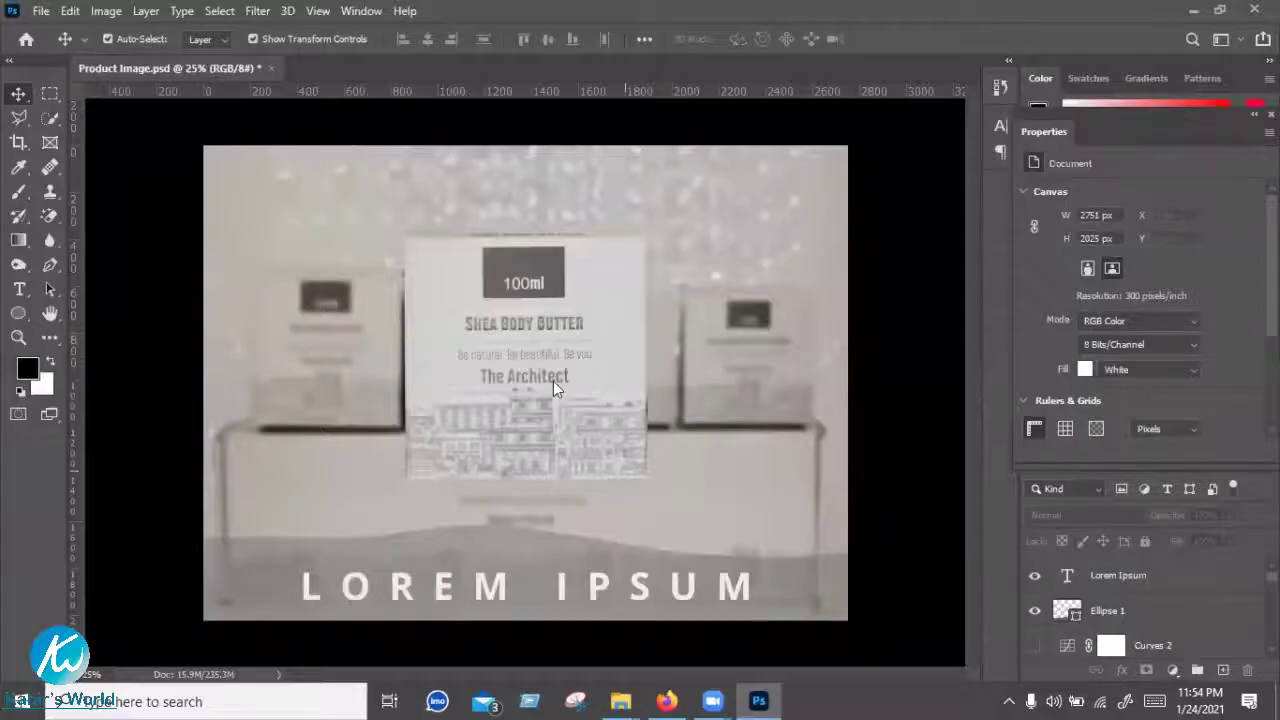
pyautogui.moveTo(716, 630); pyautogui.dragTo(552, 380)
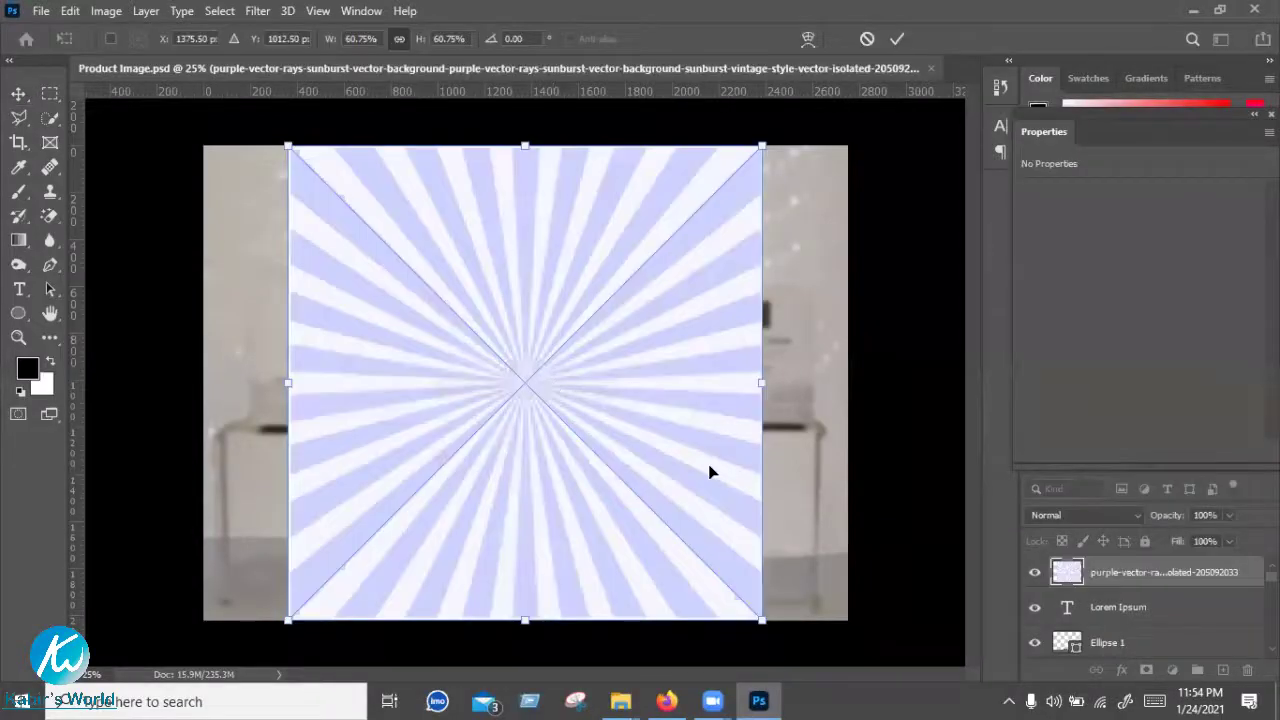
# Scale the placed sunburst to about 60.87% to fill the canvas height, centre it and commit
pyautogui.moveTo(769, 638); pyautogui.dragTo(629, 430)
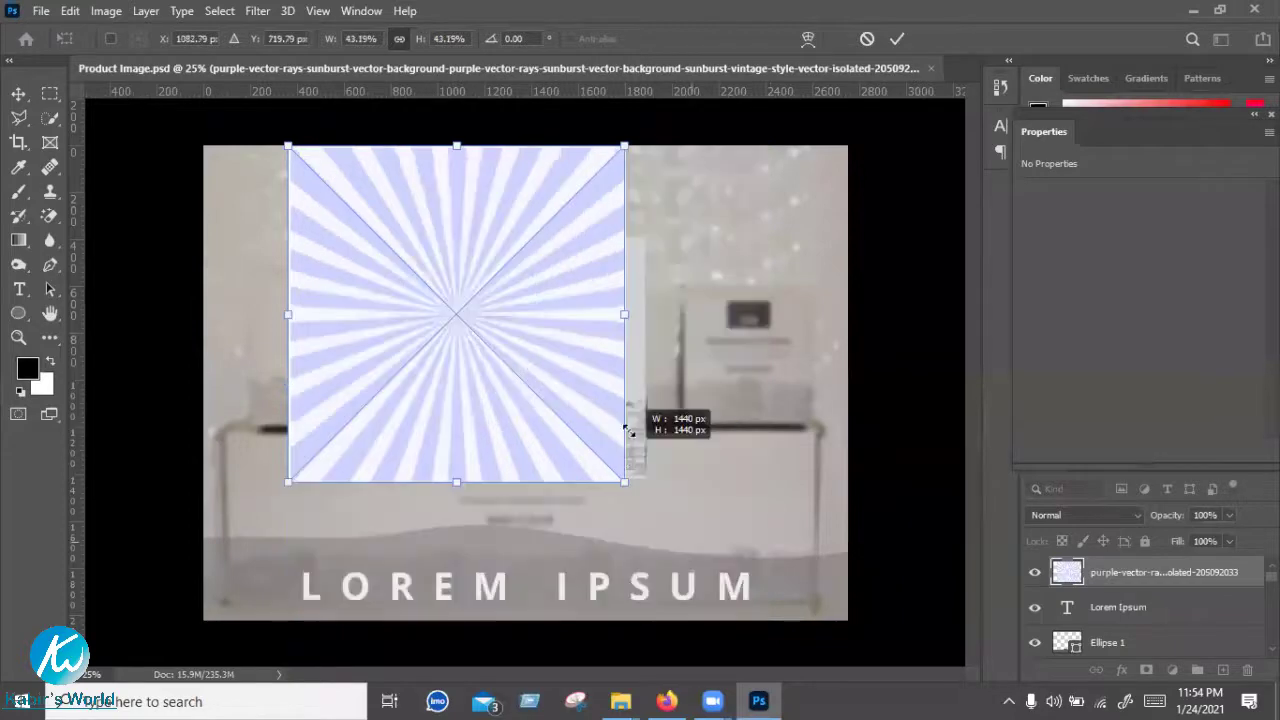
pyautogui.moveTo(551, 374); pyautogui.dragTo(594, 427)
pyautogui.moveTo(517, 372)
pyautogui.mouseDown()
pyautogui.moveTo(604, 408)
pyautogui.moveTo(634, 446)
pyautogui.mouseUp()
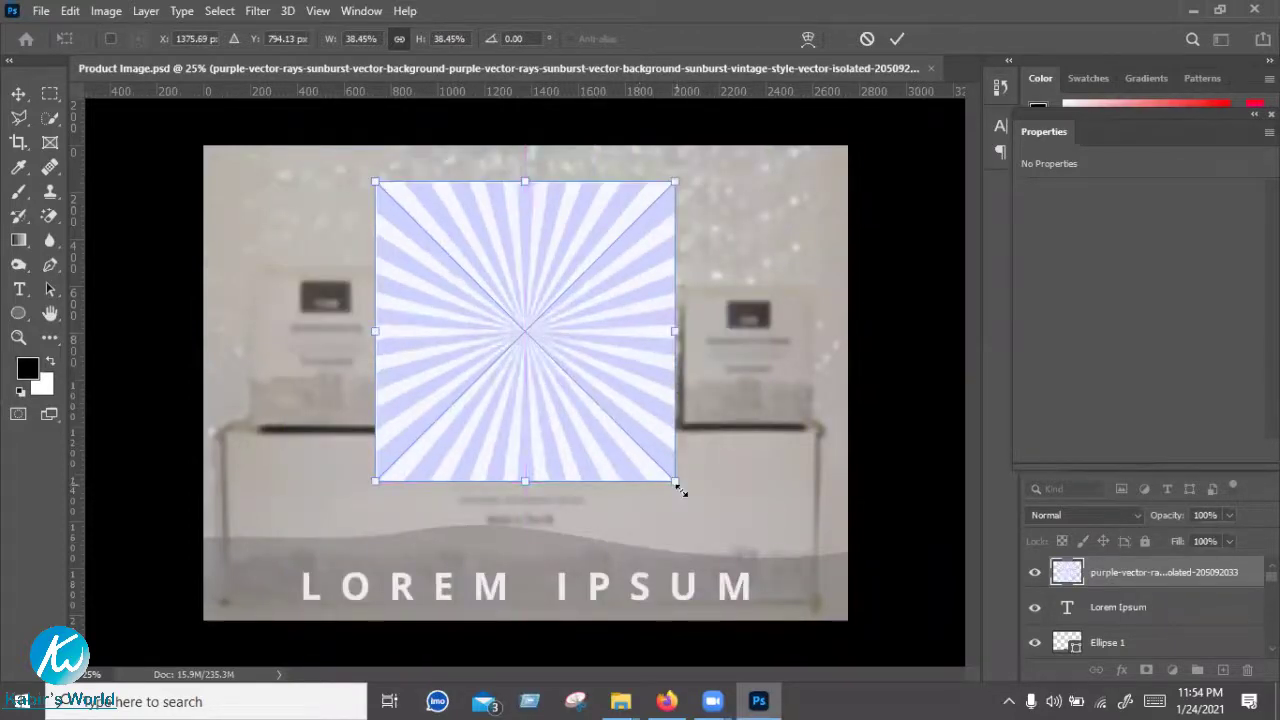
pyautogui.moveTo(700, 512)
pyautogui.mouseDown()
pyautogui.moveTo(631, 477)
pyautogui.moveTo(463, 443)
pyautogui.moveTo(526, 481)
pyautogui.mouseUp()
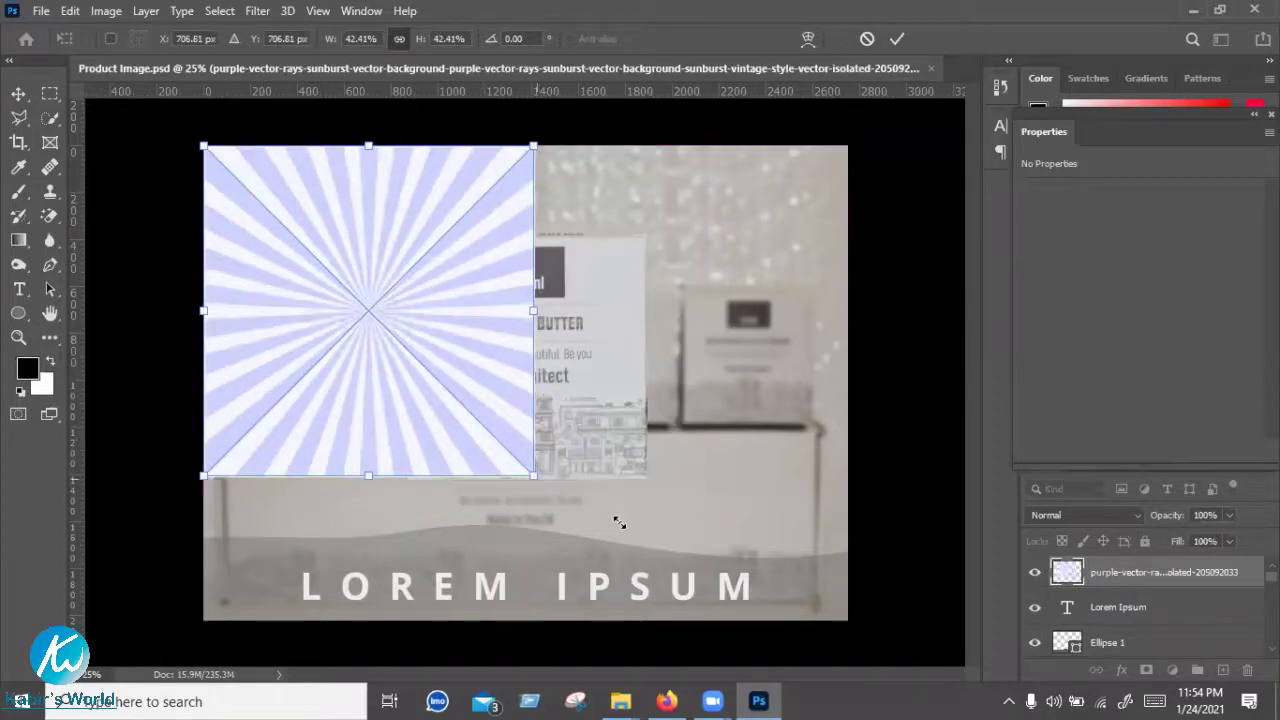
pyautogui.moveTo(717, 573)
pyautogui.mouseDown()
pyautogui.moveTo(729, 580)
pyautogui.moveTo(714, 585)
pyautogui.mouseUp()
pyautogui.moveTo(716, 587); pyautogui.dragTo(721, 592)
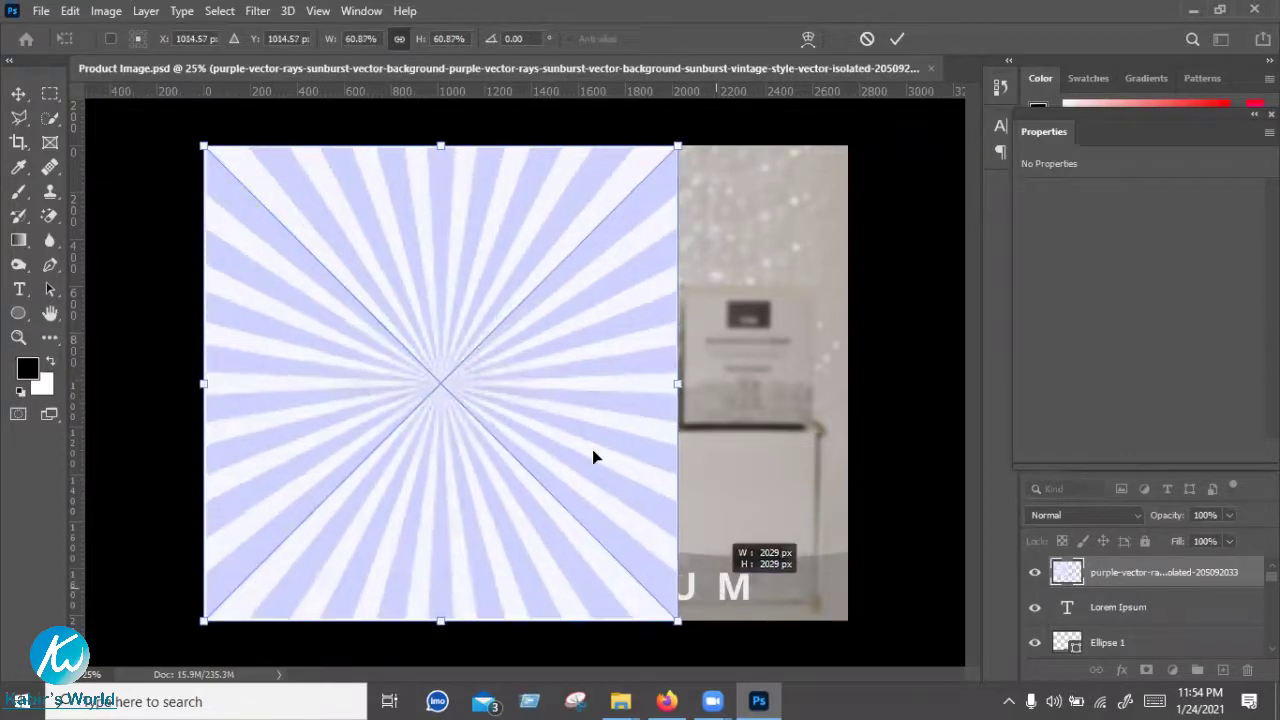
pyautogui.moveTo(618, 478)
pyautogui.mouseDown()
pyautogui.moveTo(722, 466)
pyautogui.moveTo(716, 477)
pyautogui.mouseUp()
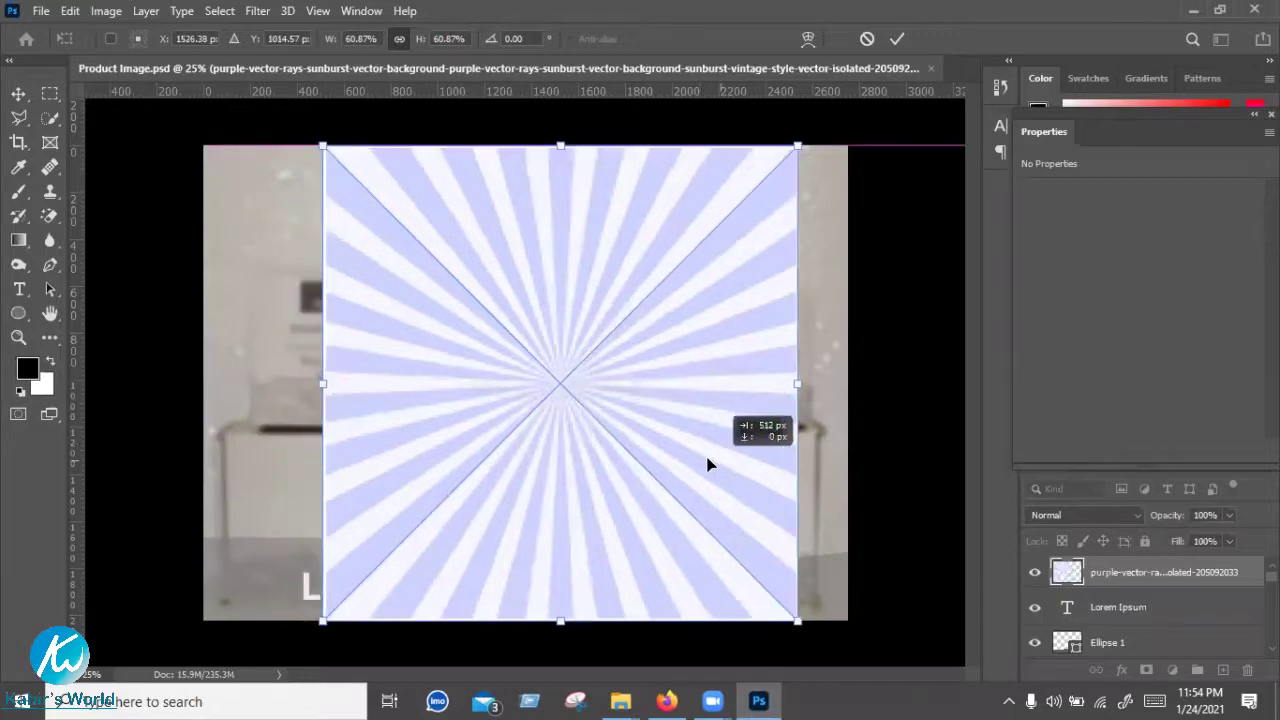
pyautogui.click(898, 36)
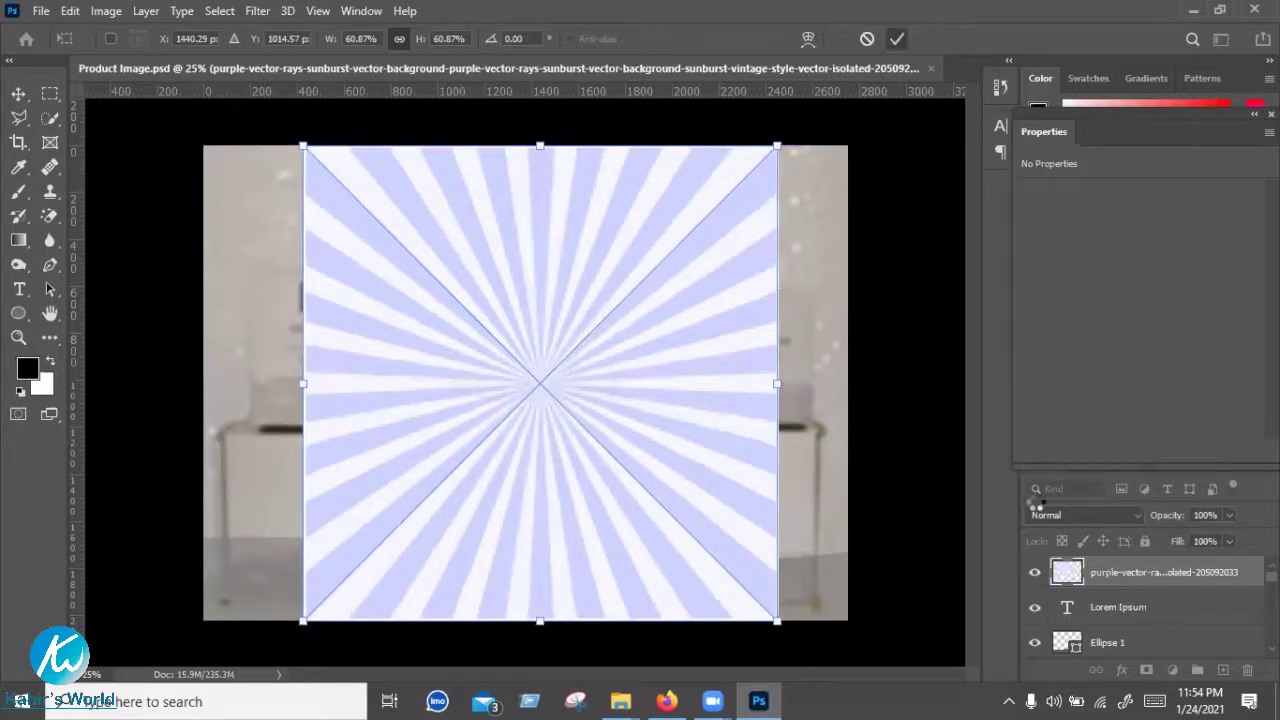
pyautogui.rightClick(915, 330)
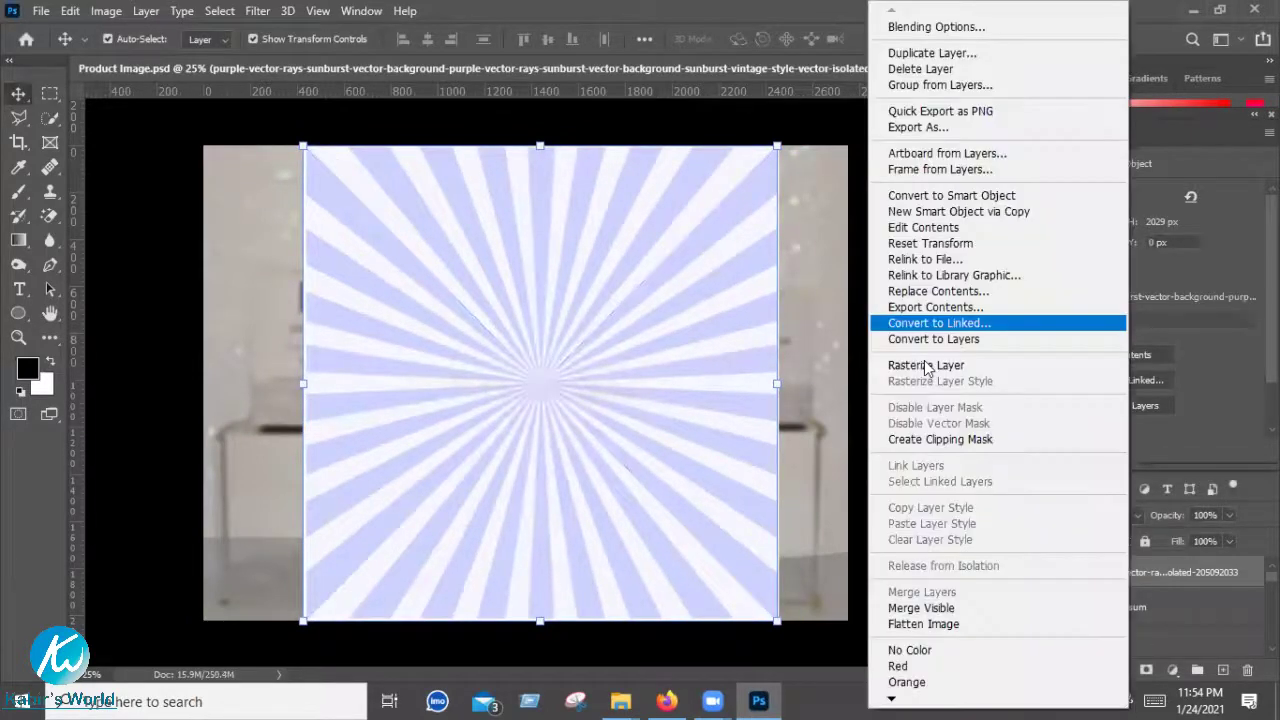
# Rasterize the sunburst layer and remove its white rays with the Magic Eraser
pyautogui.click(928, 364)
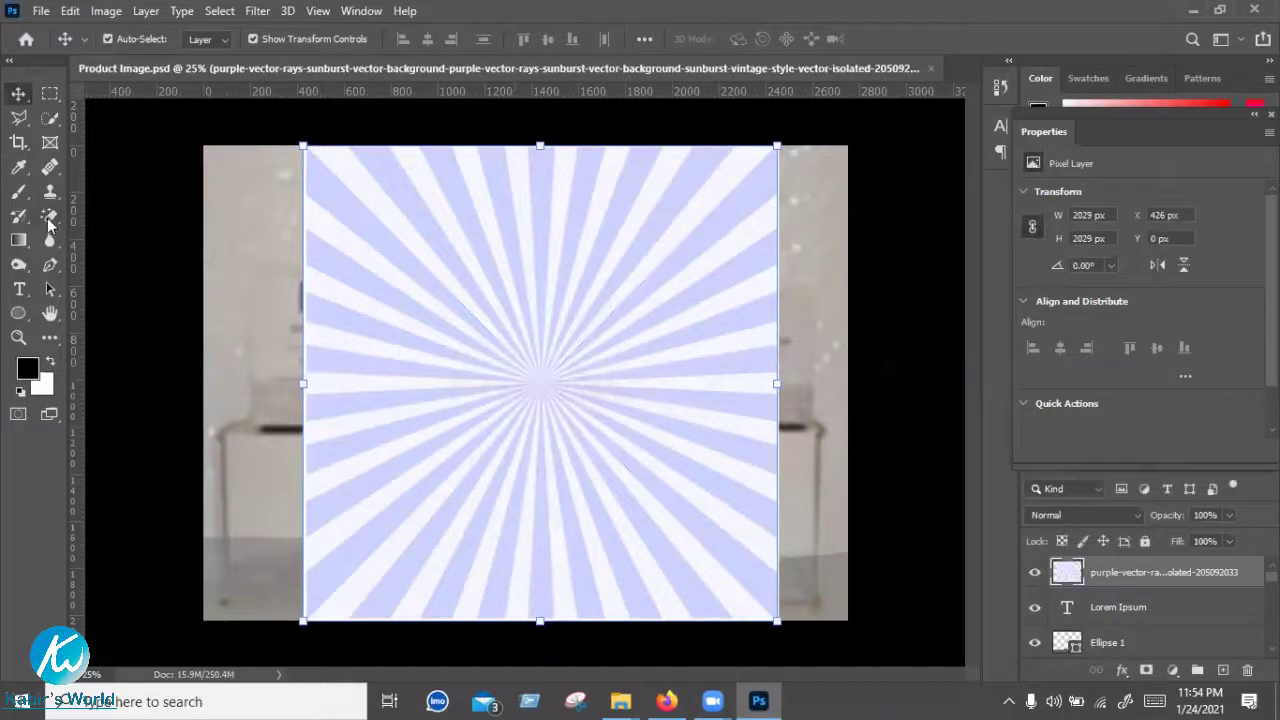
pyautogui.press('e')
pyautogui.click(340, 158)
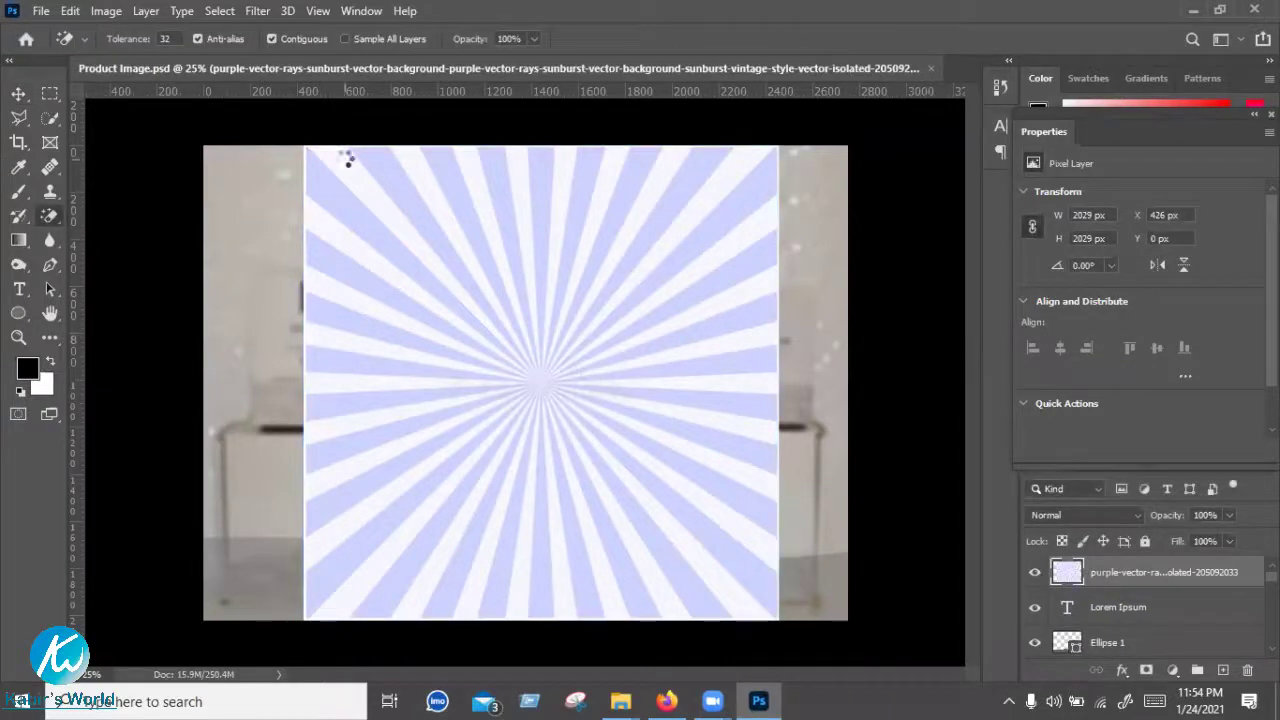
pyautogui.click(18, 94)
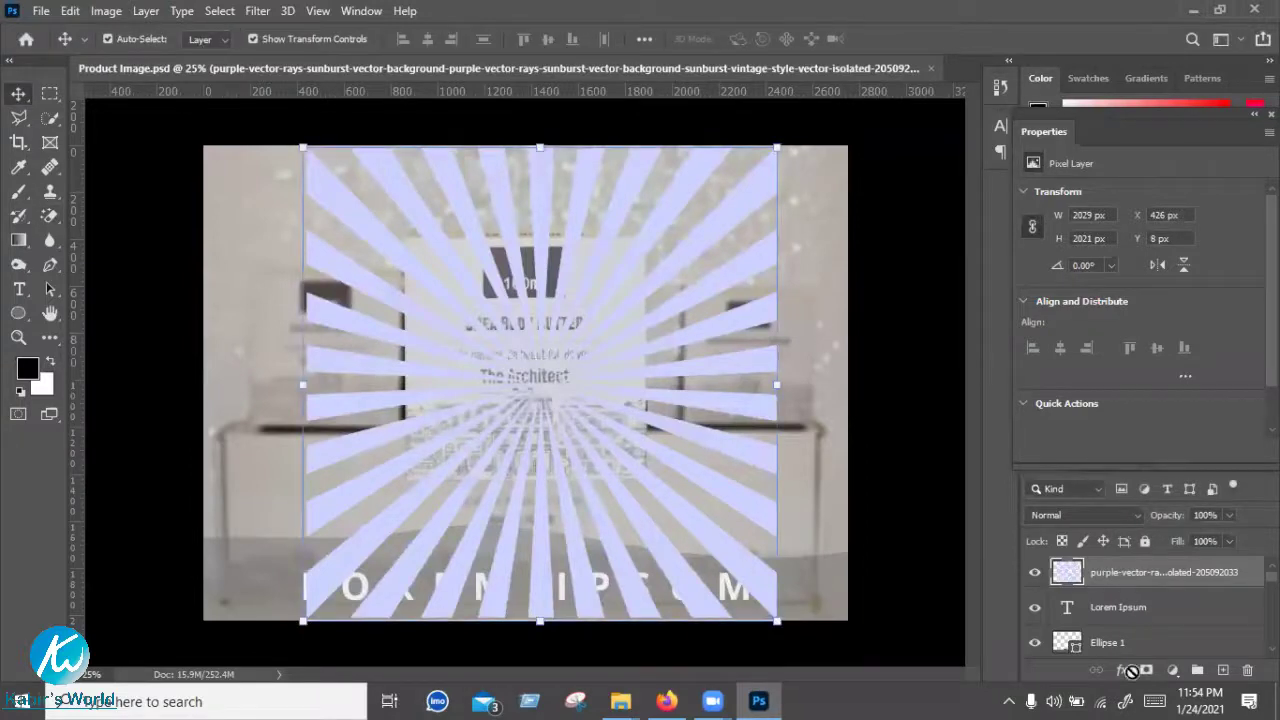
# Move the sunburst layer below Layer 1 so the rays sit behind the product and text
pyautogui.scroll(-5, 1132, 680)
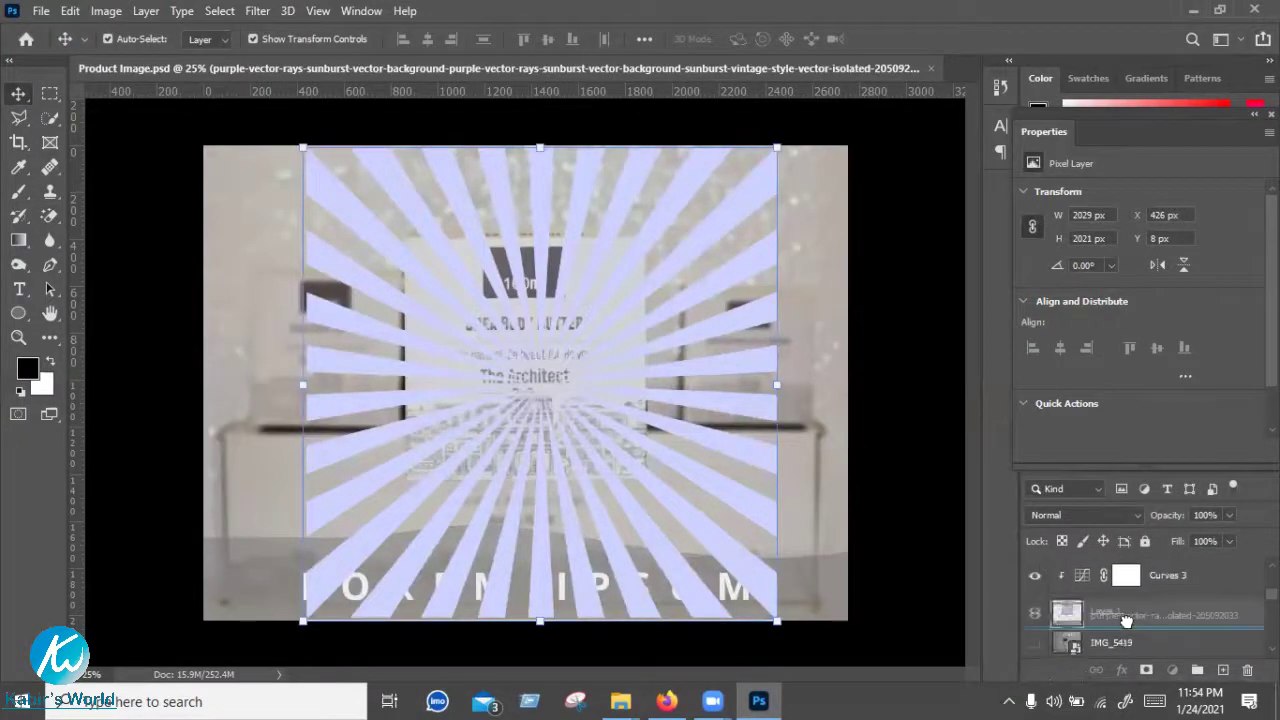
pyautogui.moveTo(1126, 617); pyautogui.dragTo(1128, 625)
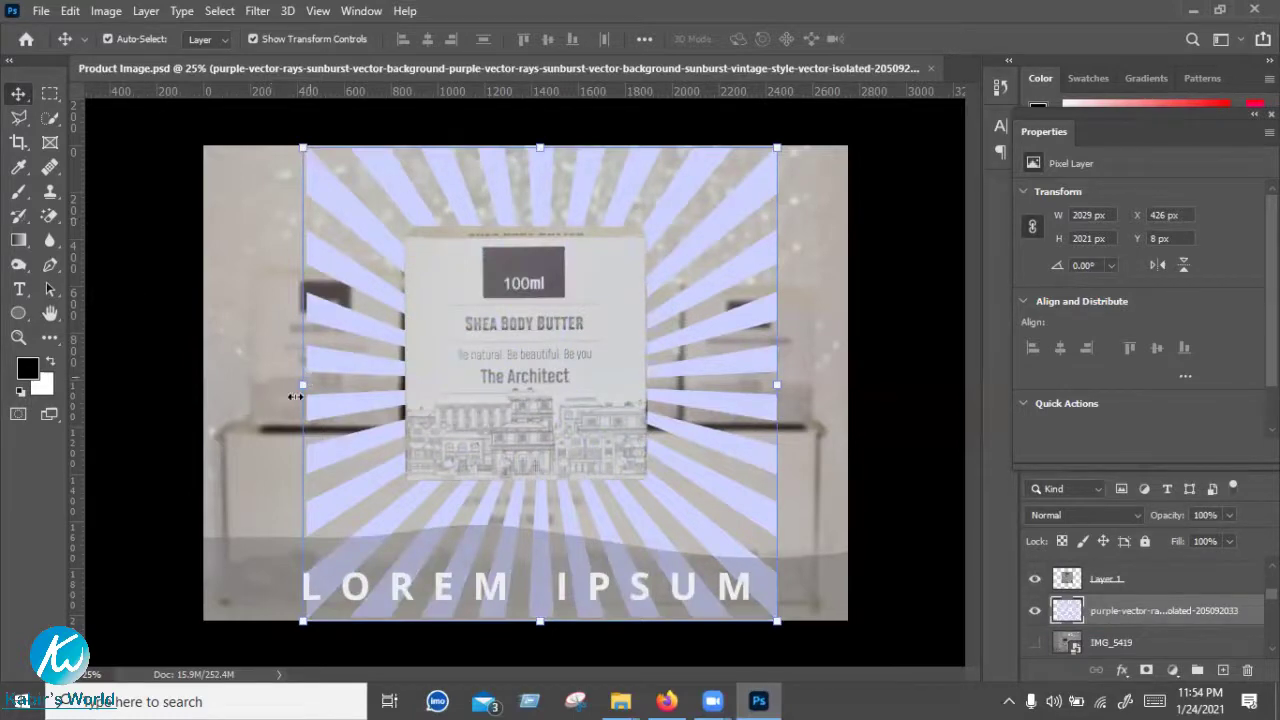
pyautogui.scroll(-2, 616, 496)
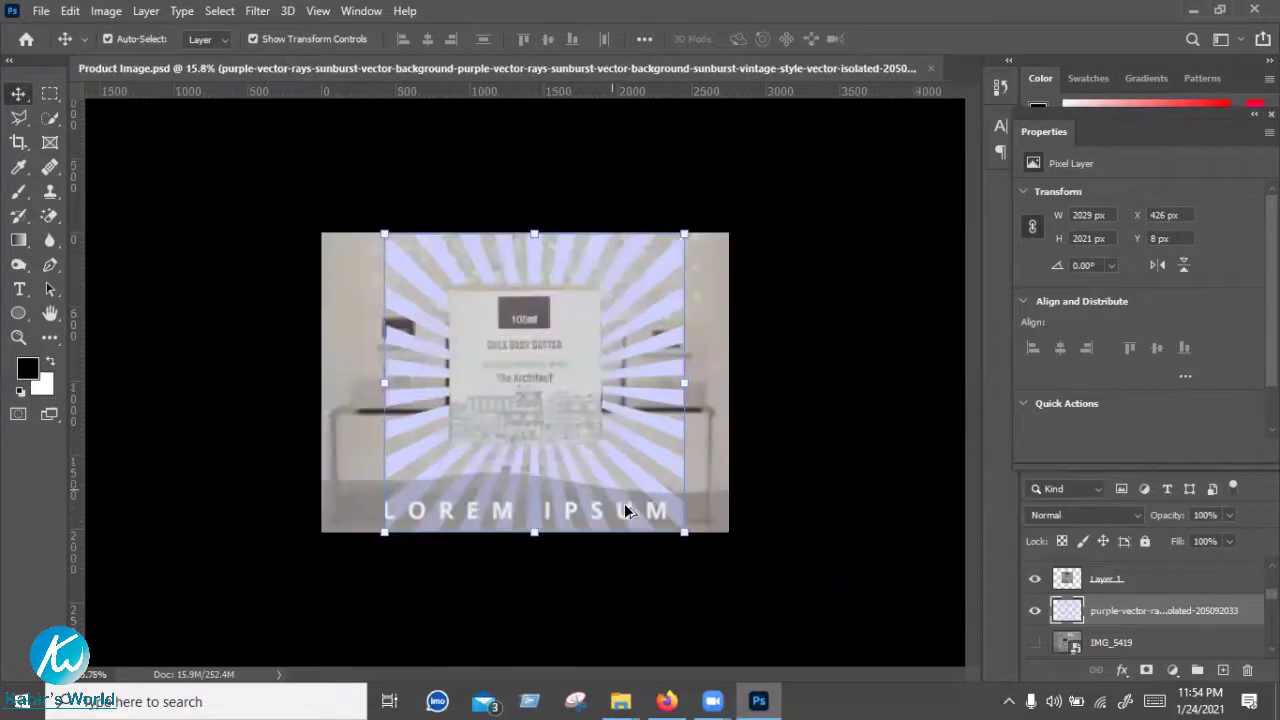
# Scale the rays layer up past the canvas edges and fit the whole canvas in view
pyautogui.scroll(-1, 675, 527)
pyautogui.moveTo(669, 519); pyautogui.dragTo(727, 596)
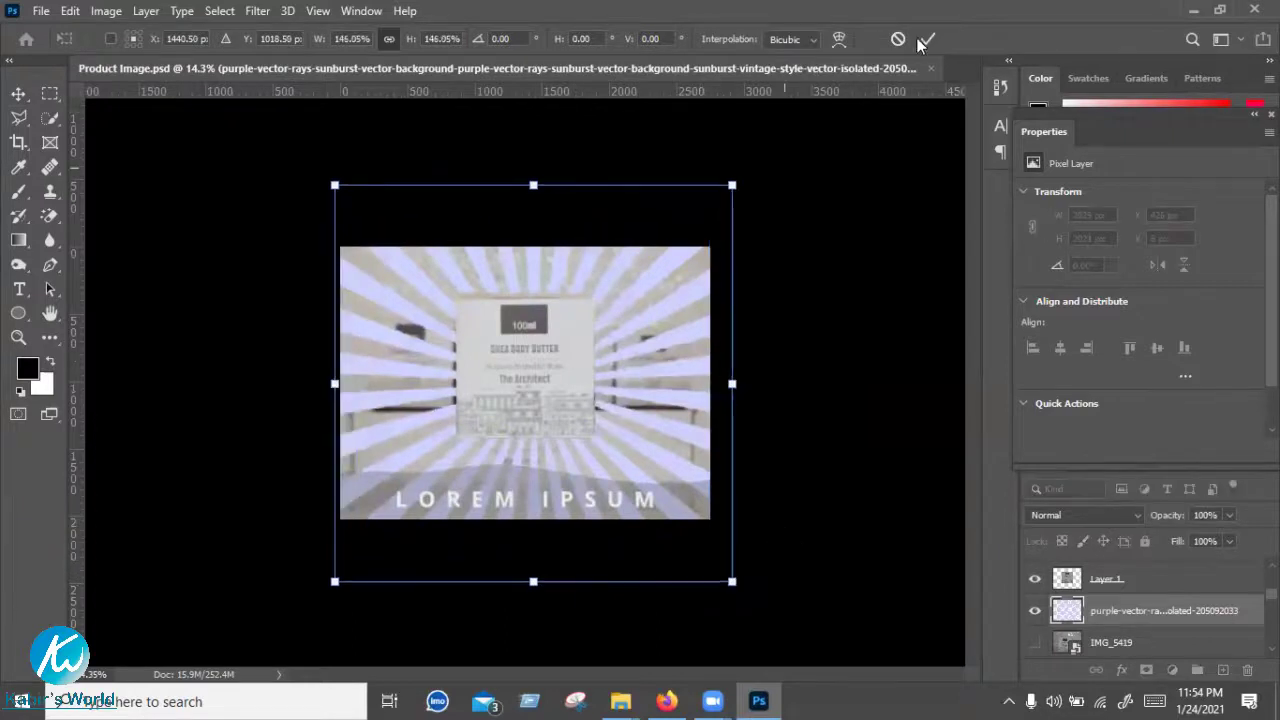
pyautogui.hotkey('ctrl', 'z')
pyautogui.press('Return')
pyautogui.hotkey('ctrl', '0')
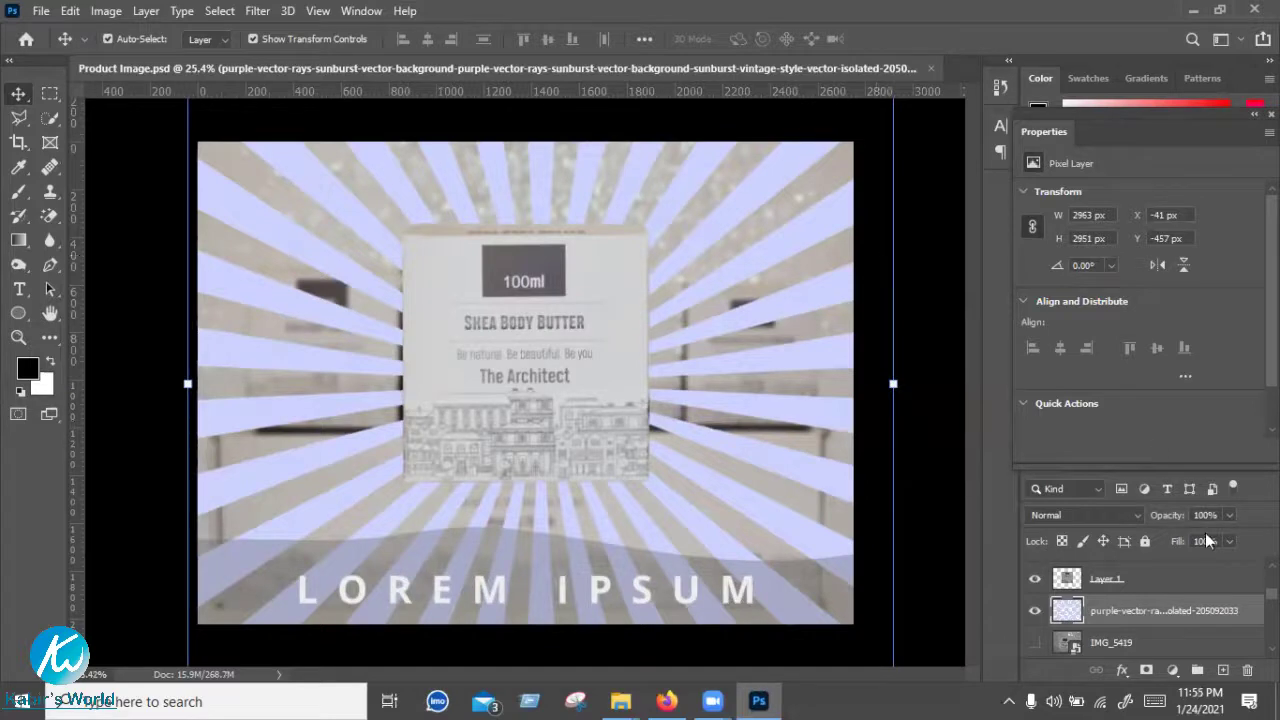
# Try lower opacities on the rays layer, then reset it to 100%
pyautogui.moveTo(1163, 517); pyautogui.dragTo(1072, 521)
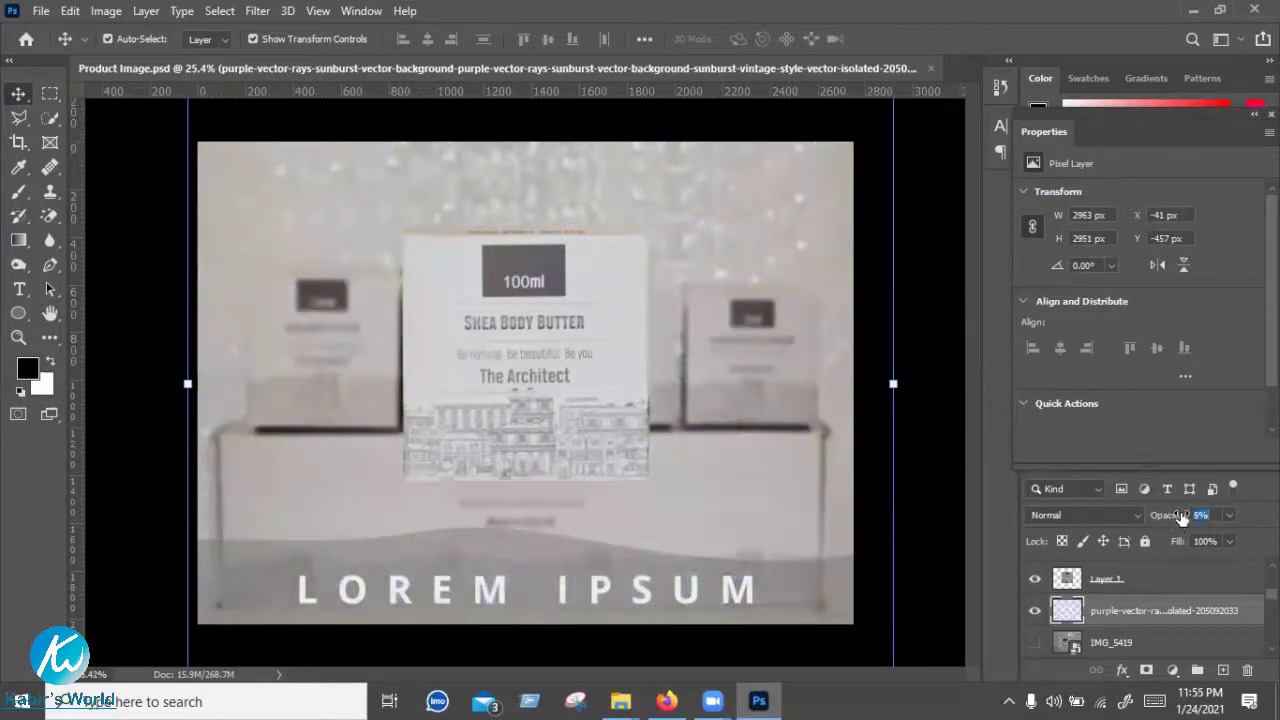
pyautogui.moveTo(1175, 516); pyautogui.dragTo(1160, 521)
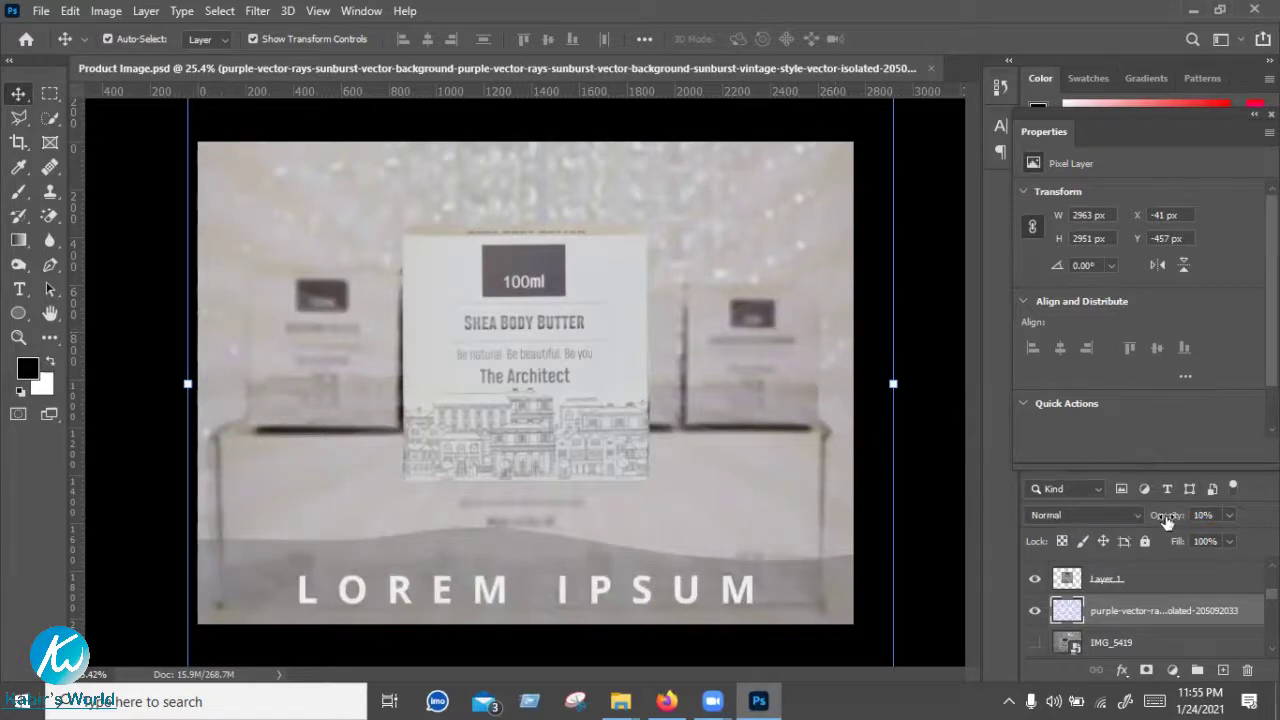
pyautogui.write('100')
pyautogui.press('Return')
pyautogui.click(1085, 515)
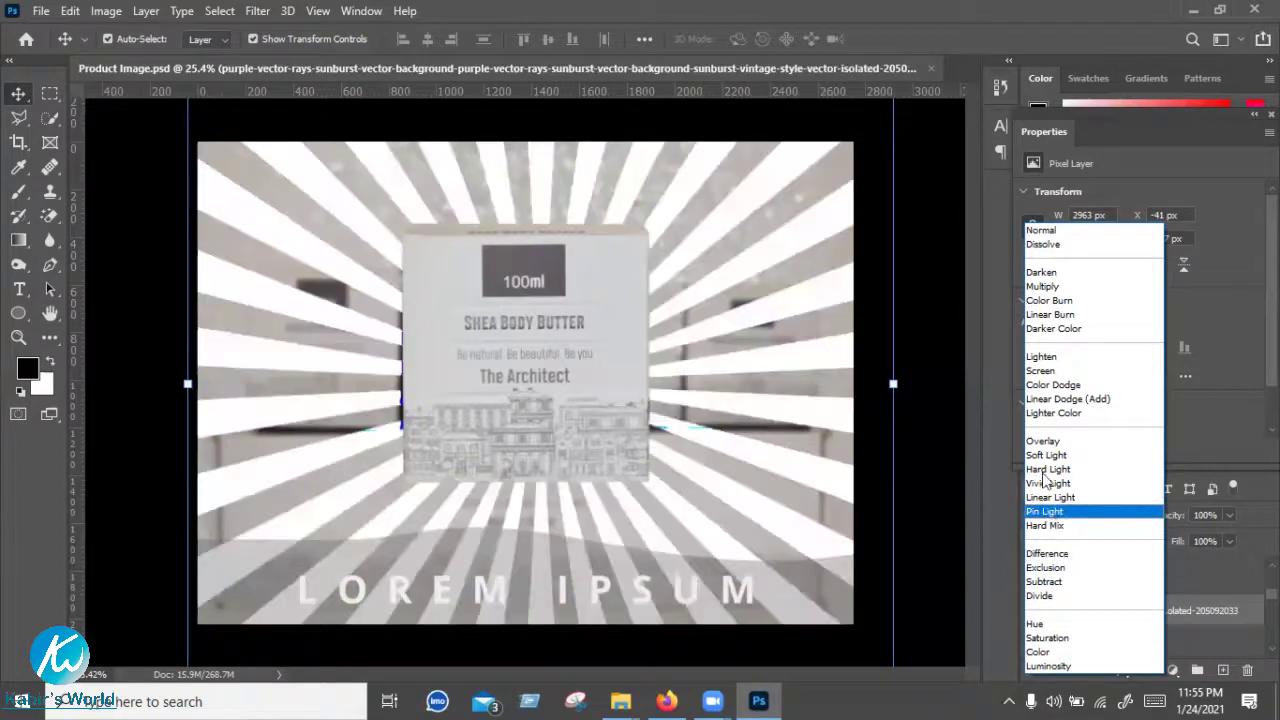
# Give the rays layer Soft Light blending at roughly 20% opacity, then deselect it
pyautogui.click(1183, 540)
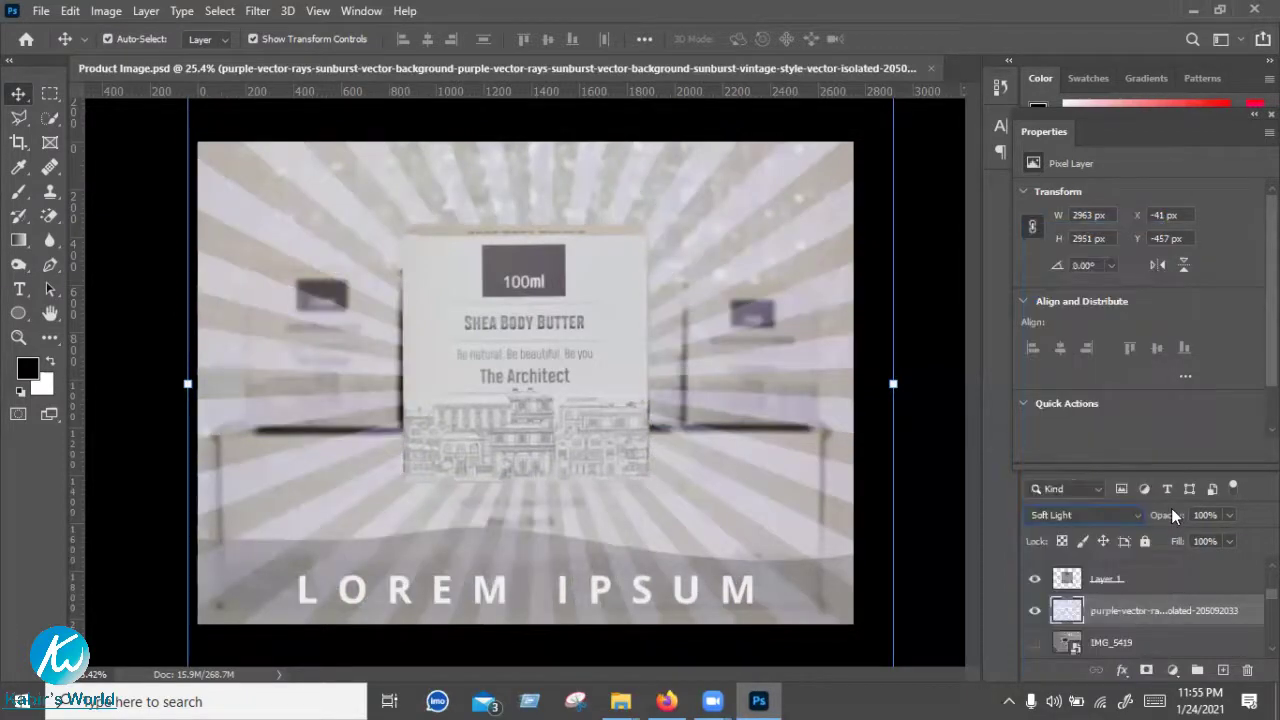
pyautogui.moveTo(1112, 527)
pyautogui.mouseDown()
pyautogui.moveTo(1149, 535)
pyautogui.moveTo(1171, 522)
pyautogui.mouseUp()
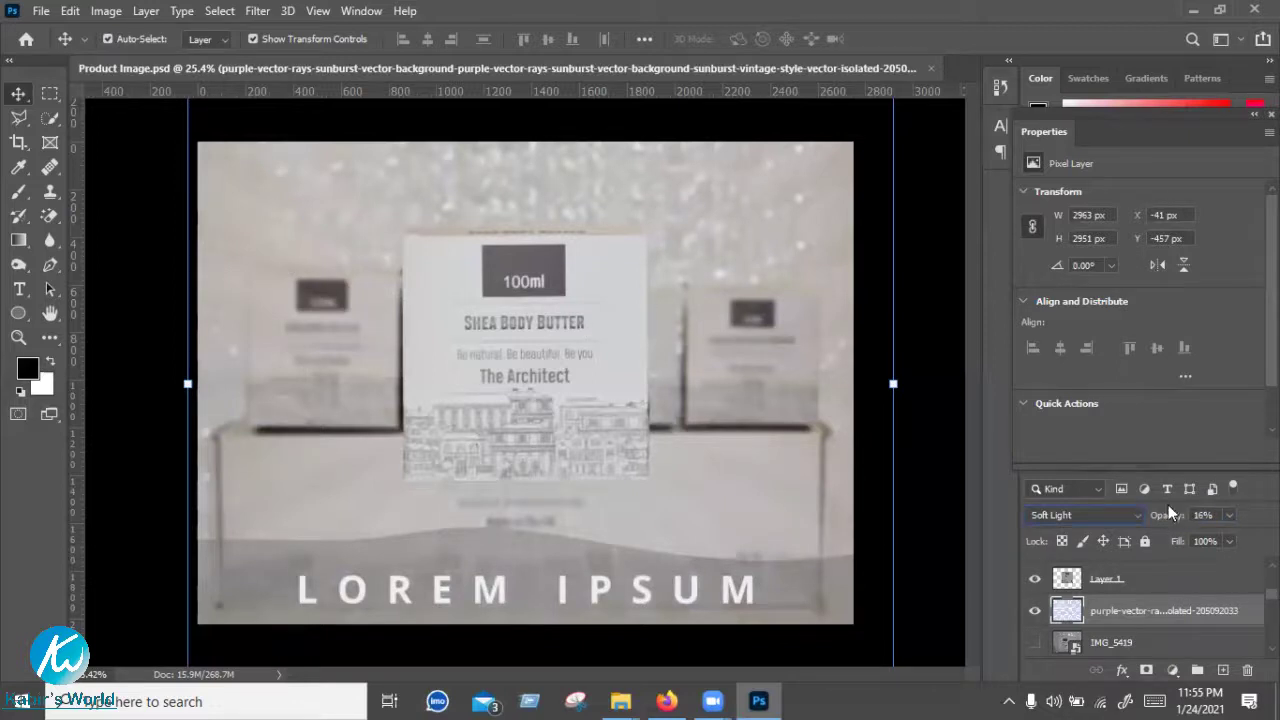
pyautogui.moveTo(1165, 520); pyautogui.dragTo(1175, 521)
pyautogui.moveTo(1170, 520); pyautogui.dragTo(1171, 524)
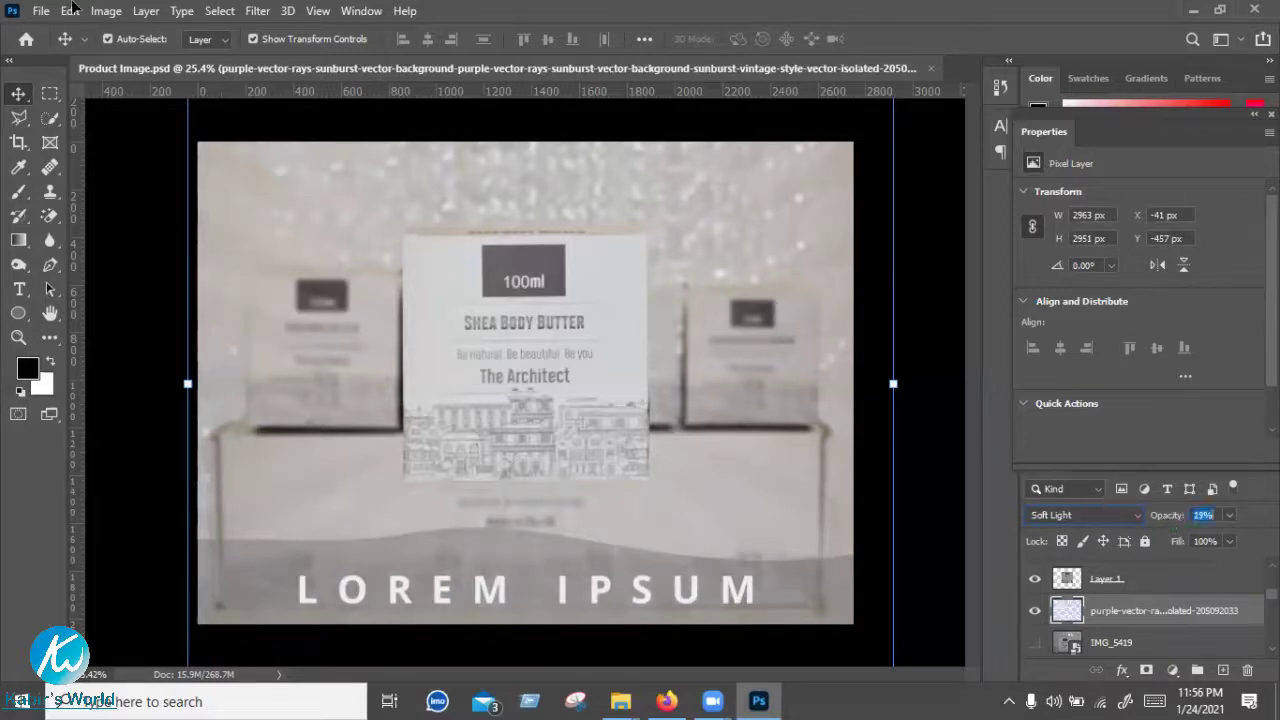
pyautogui.click(120, 125)
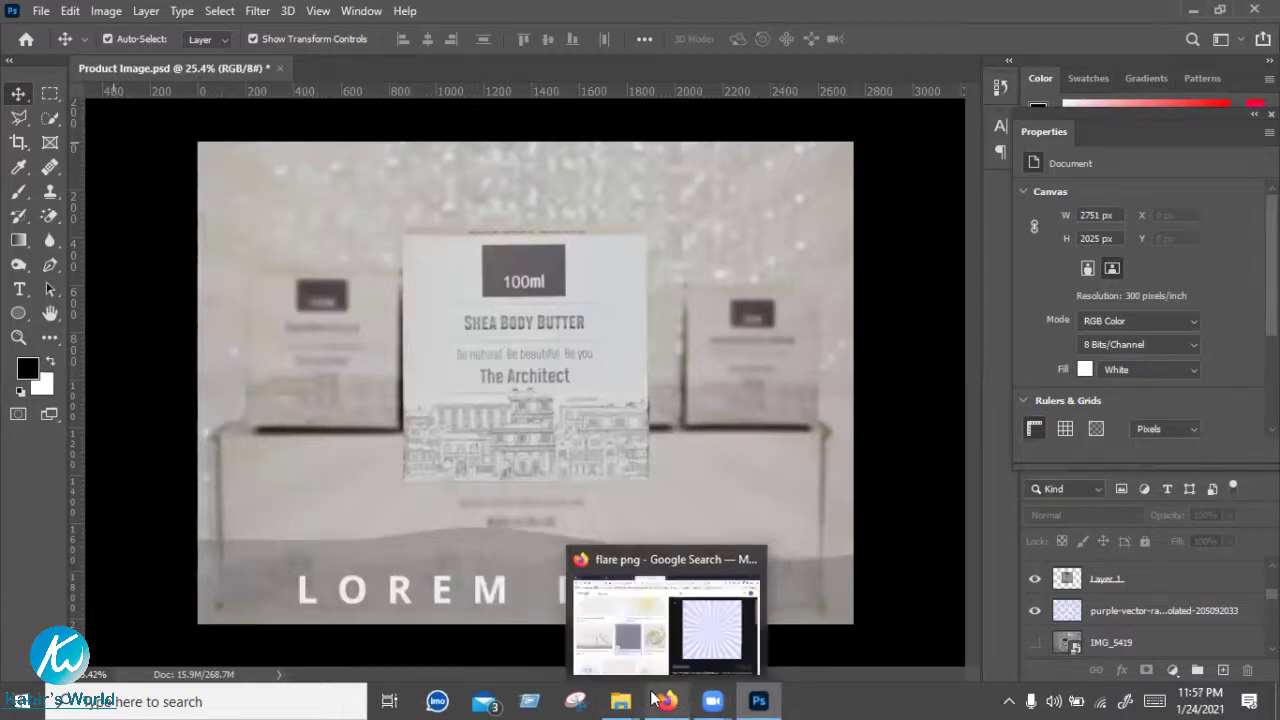
pyautogui.moveTo(620, 701)
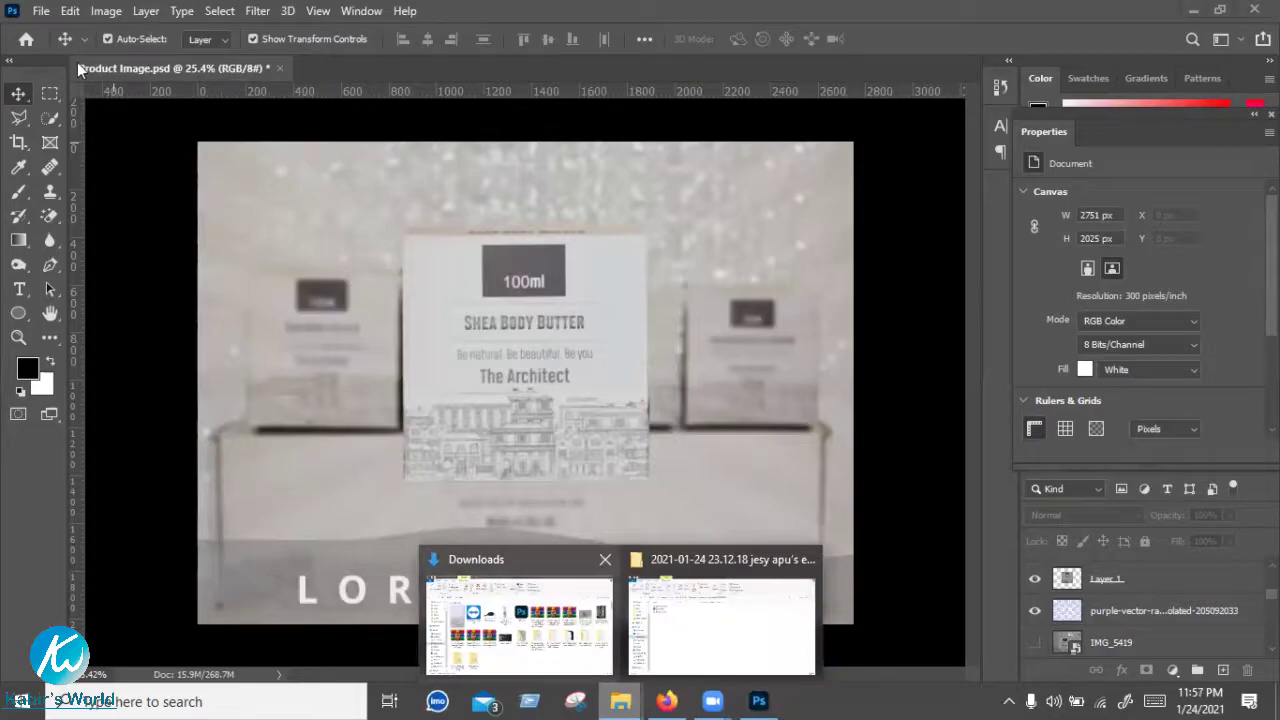
pyautogui.click(570, 635)
pyautogui.click(20, 149)
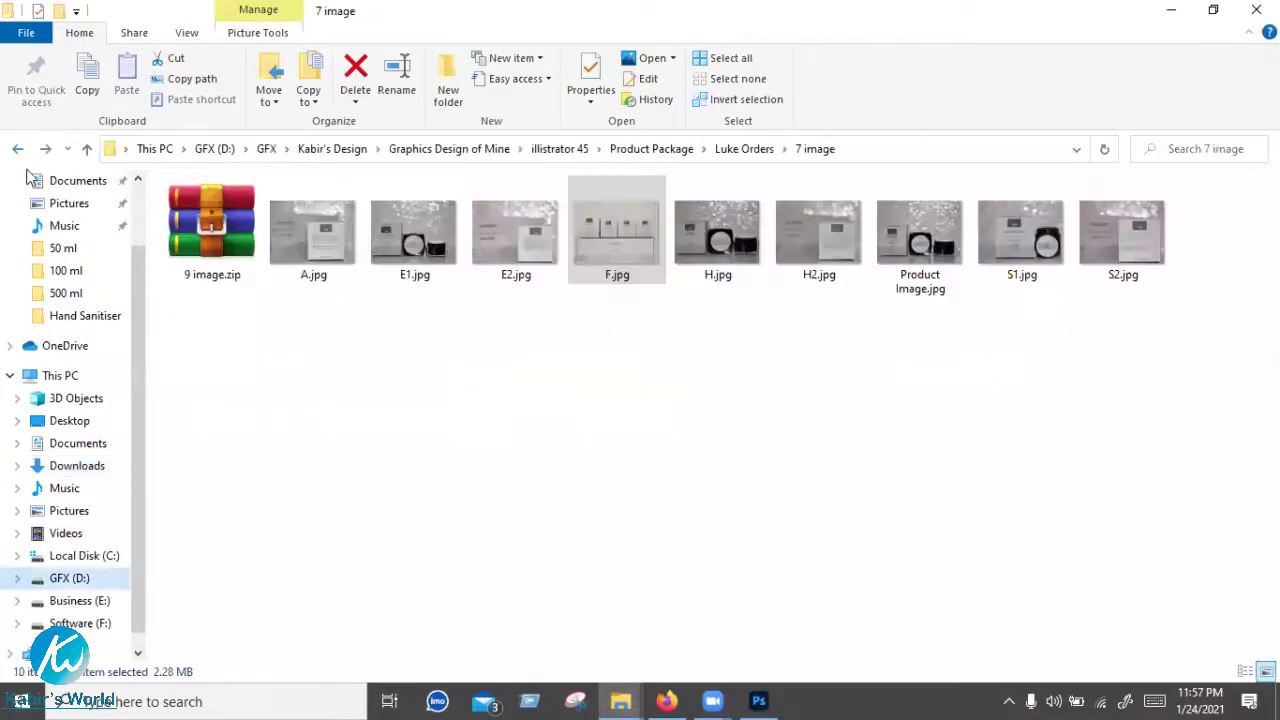
pyautogui.press('BackSpace')
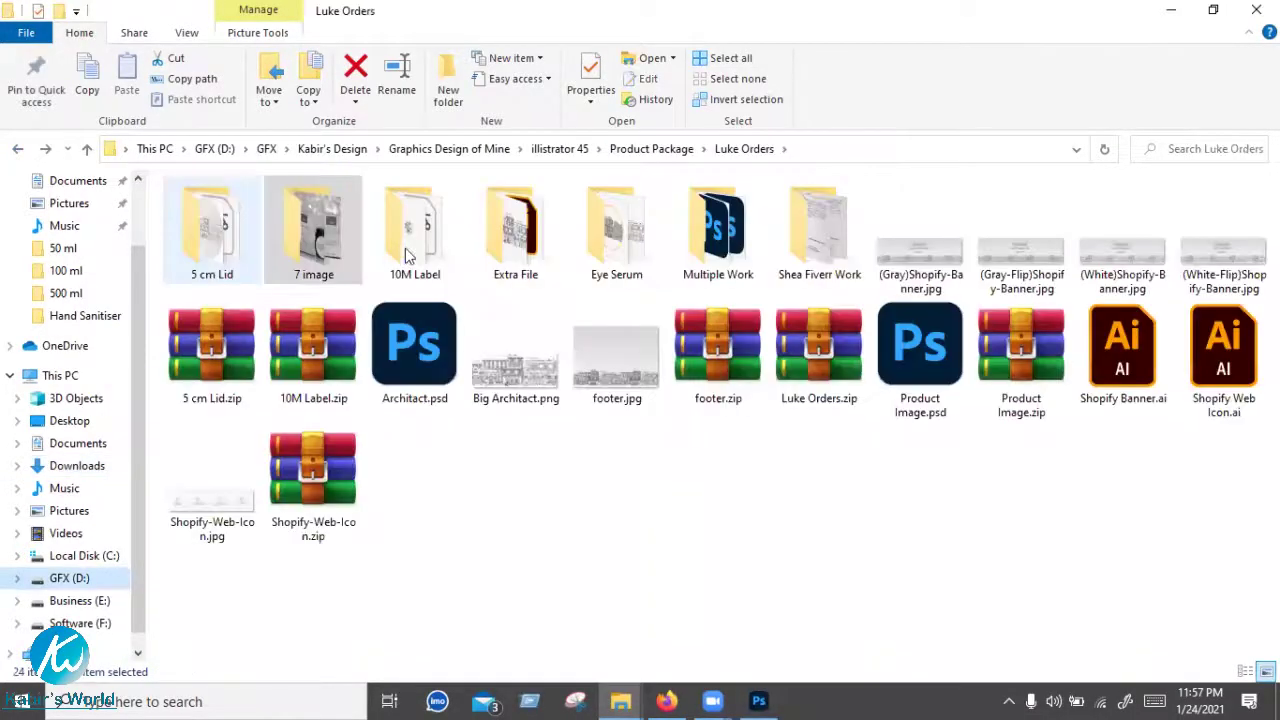
pyautogui.doubleClick(400, 252)
pyautogui.click(626, 233)
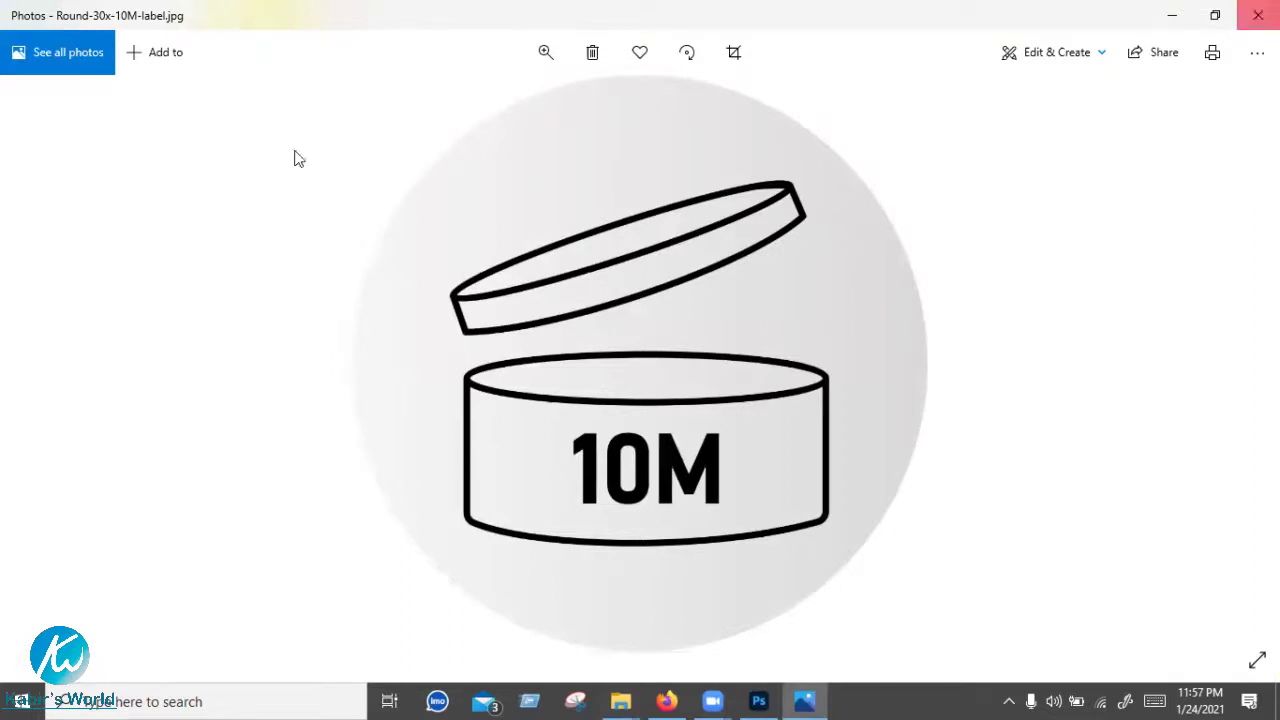
pyautogui.hotkey('alt', 'F4')
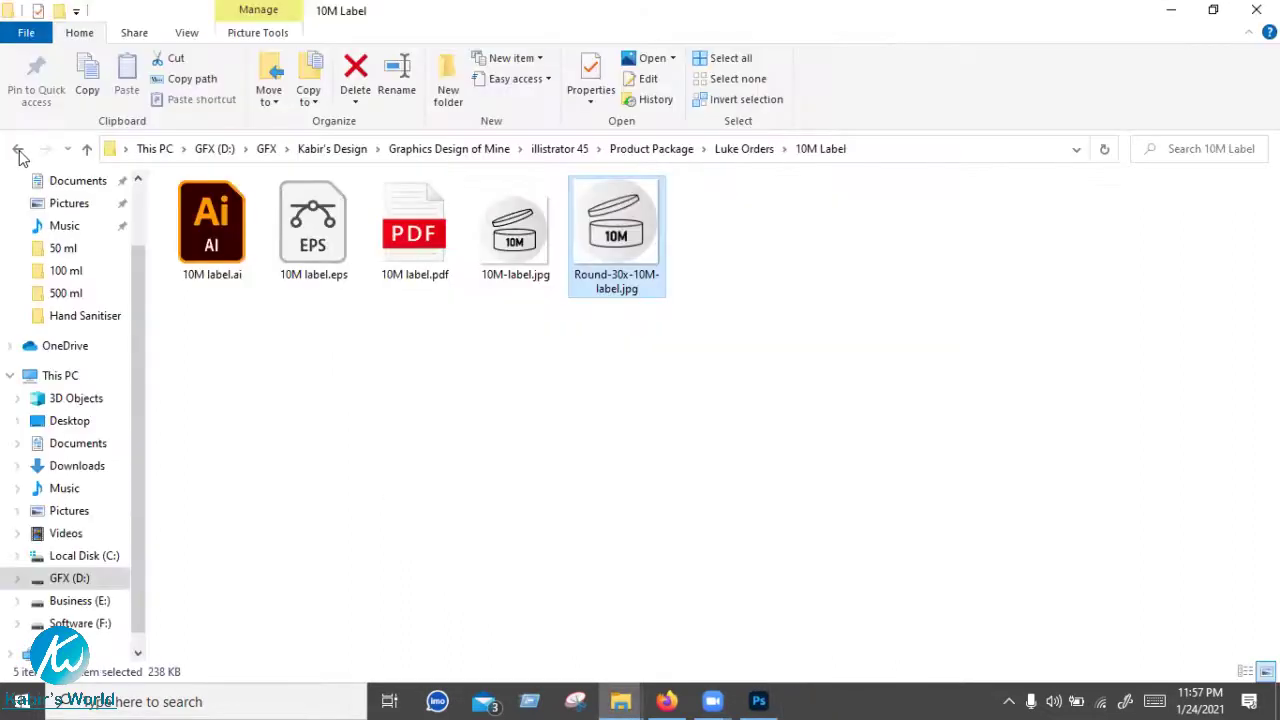
pyautogui.press('BackSpace')
pyautogui.doubleClick(247, 249)
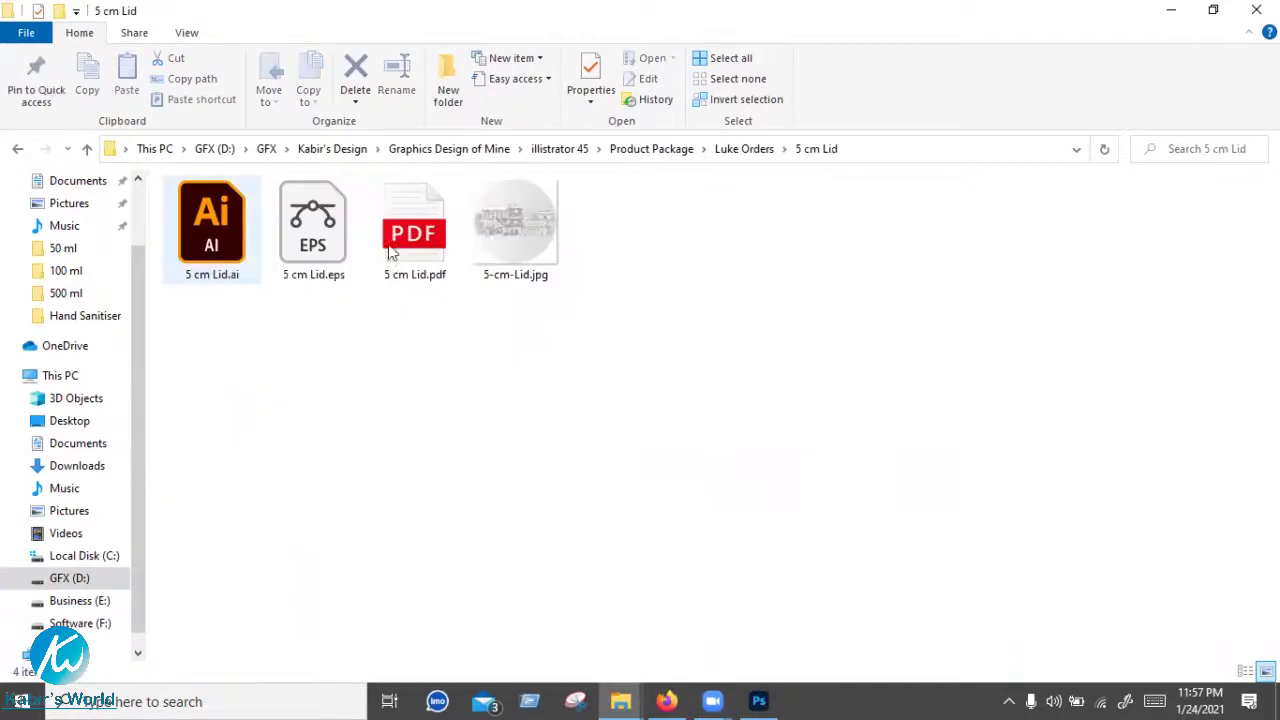
pyautogui.click(495, 216)
pyautogui.press('Return')
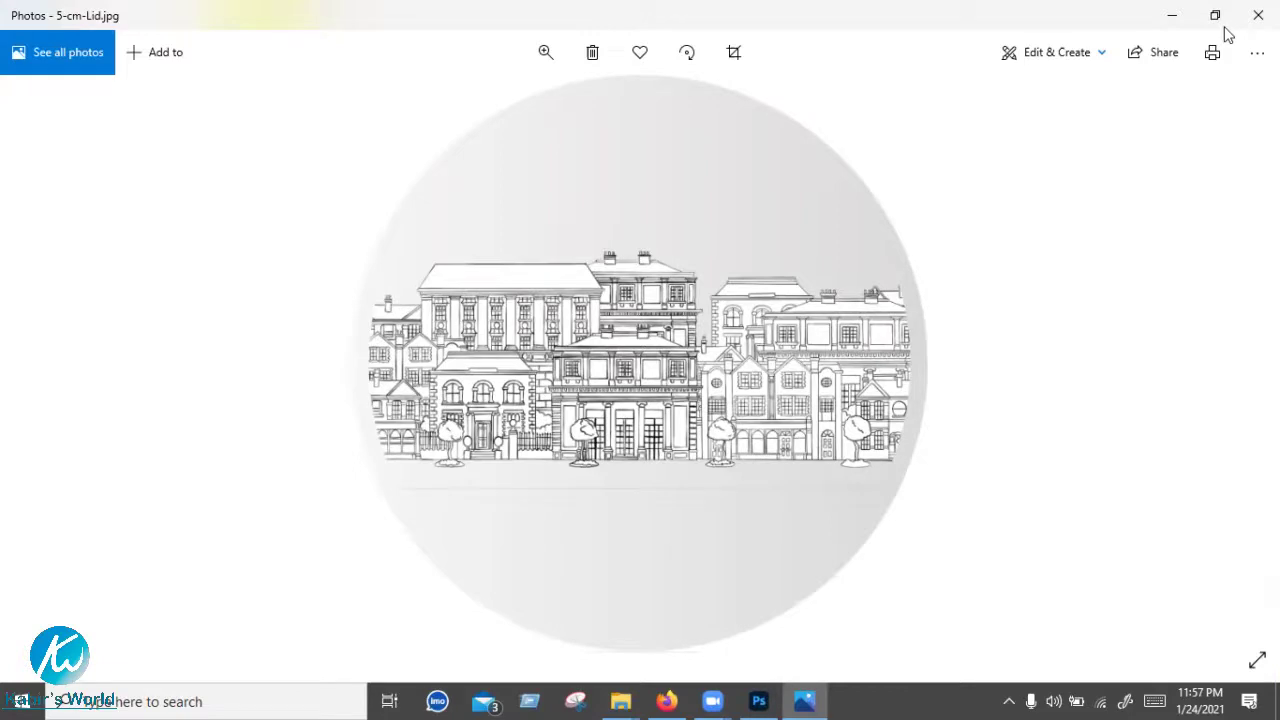
pyautogui.hotkey('alt', 'F4')
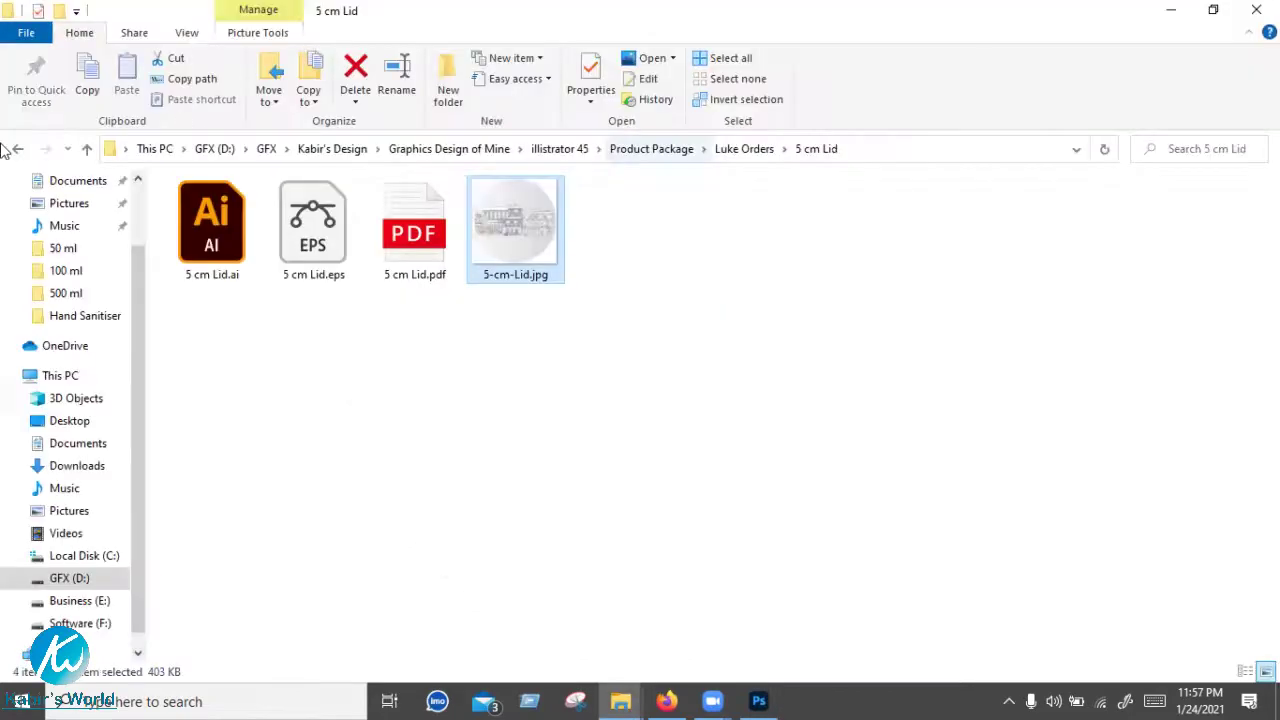
pyautogui.click(16, 152)
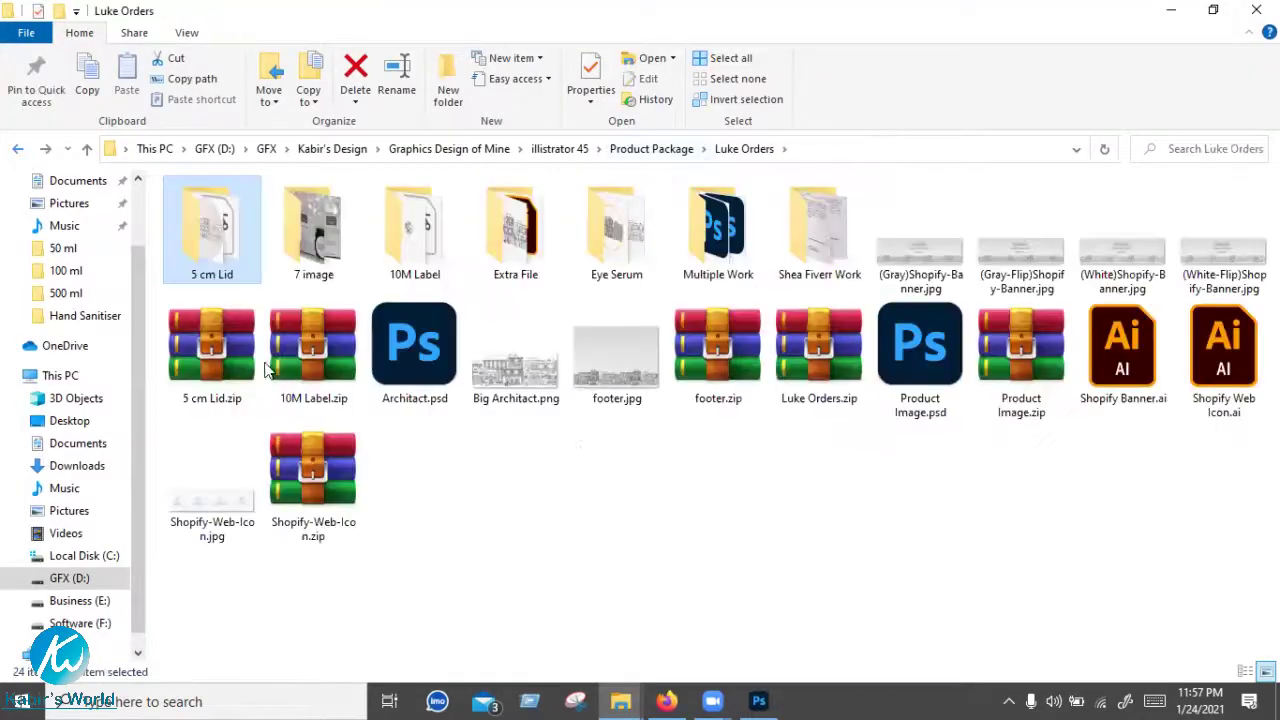
pyautogui.click(622, 380)
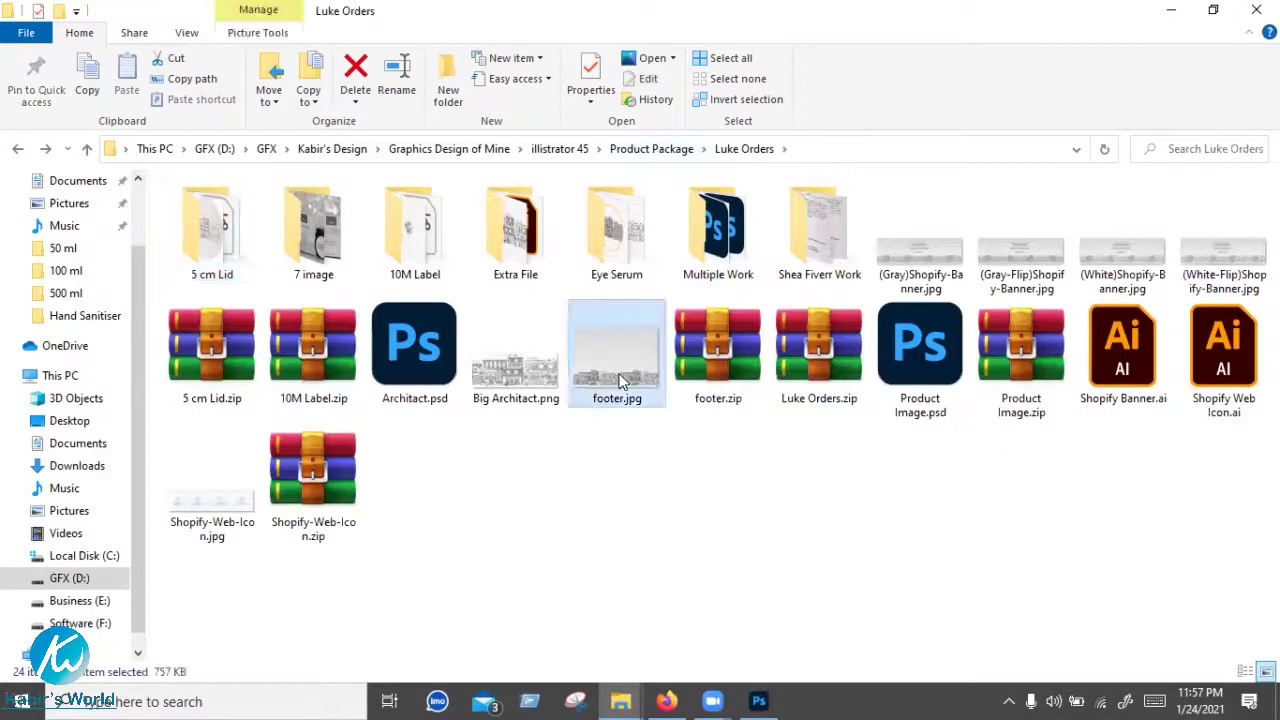
pyautogui.doubleClick(626, 356)
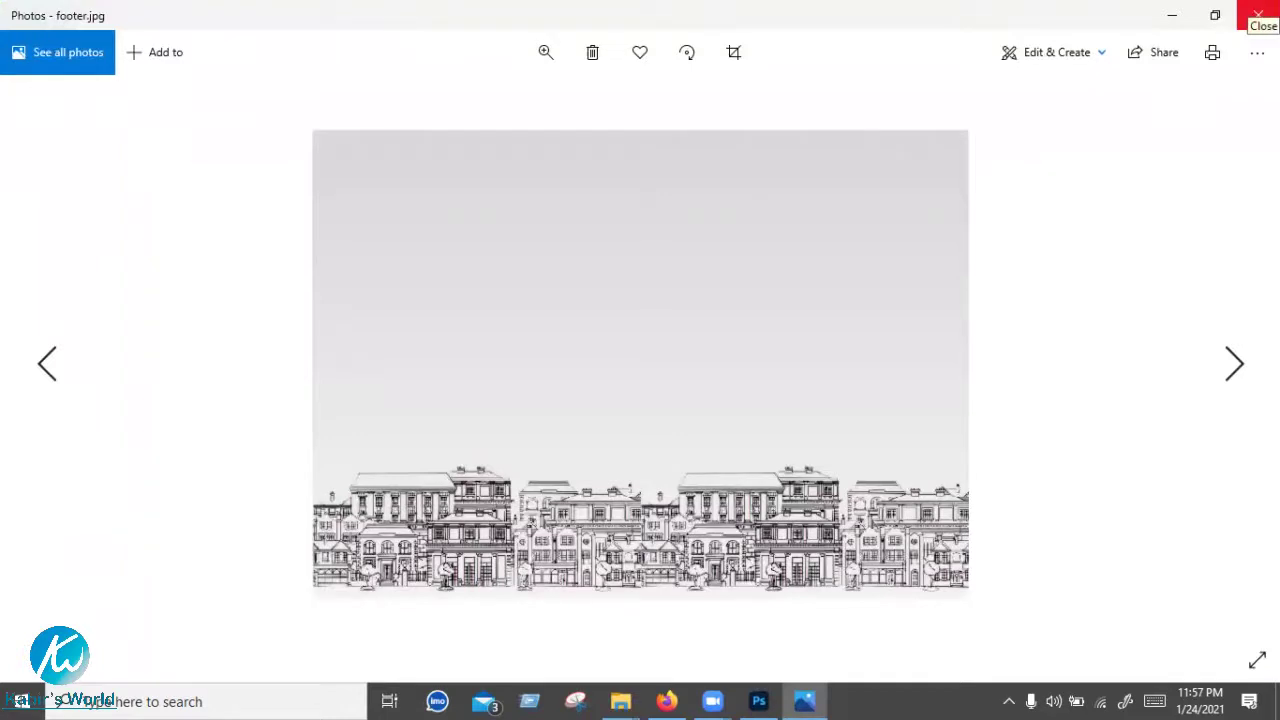
pyautogui.hotkey('alt', 'F4')
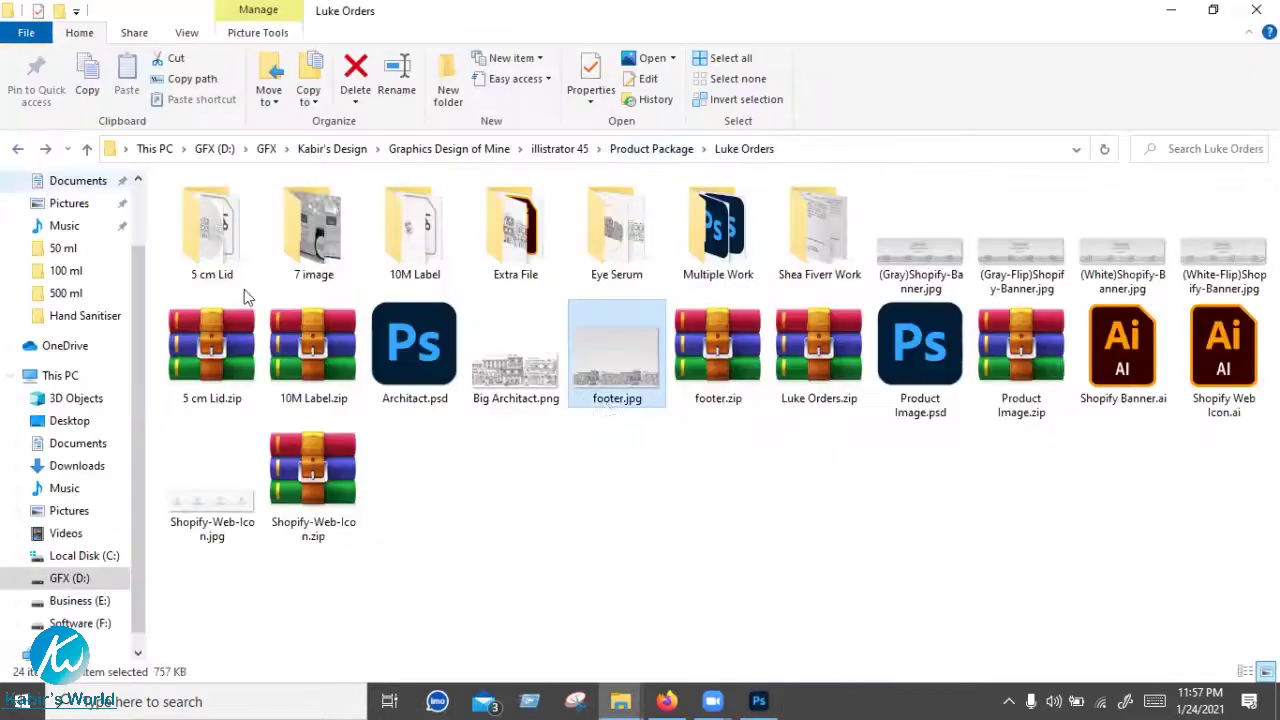
pyautogui.moveTo(599, 403)
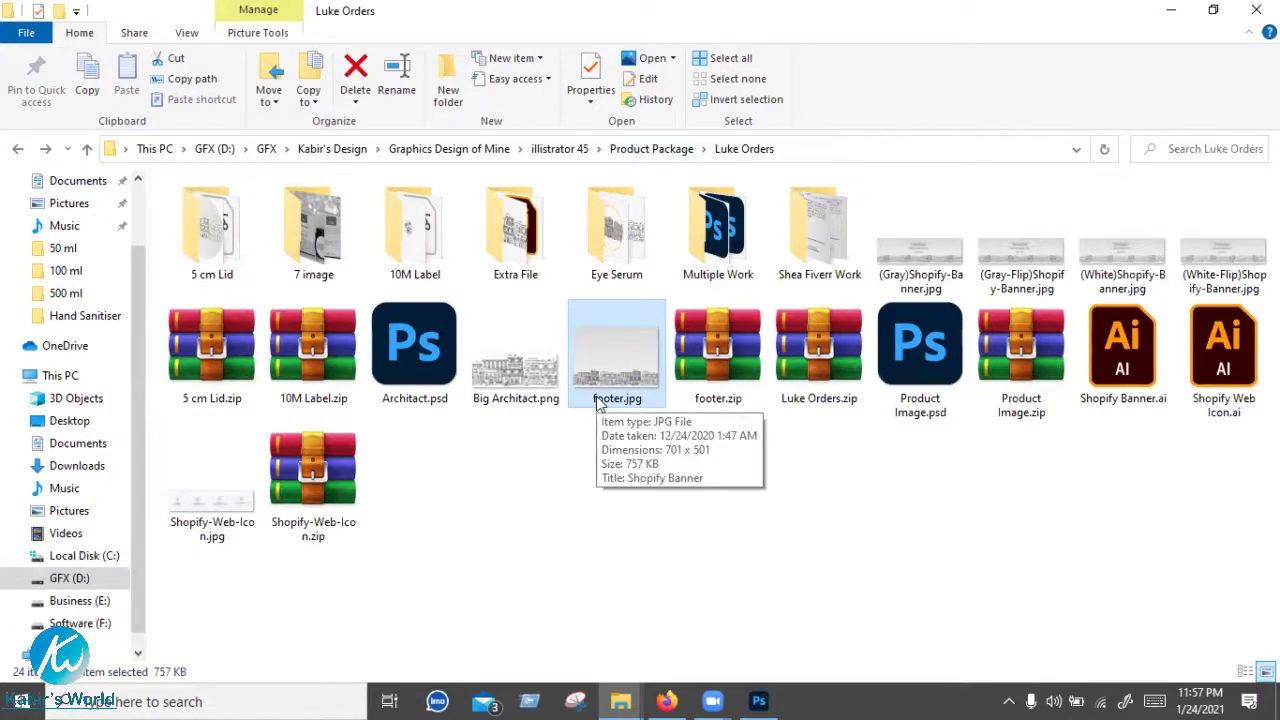
pyautogui.rightClick(758, 502)
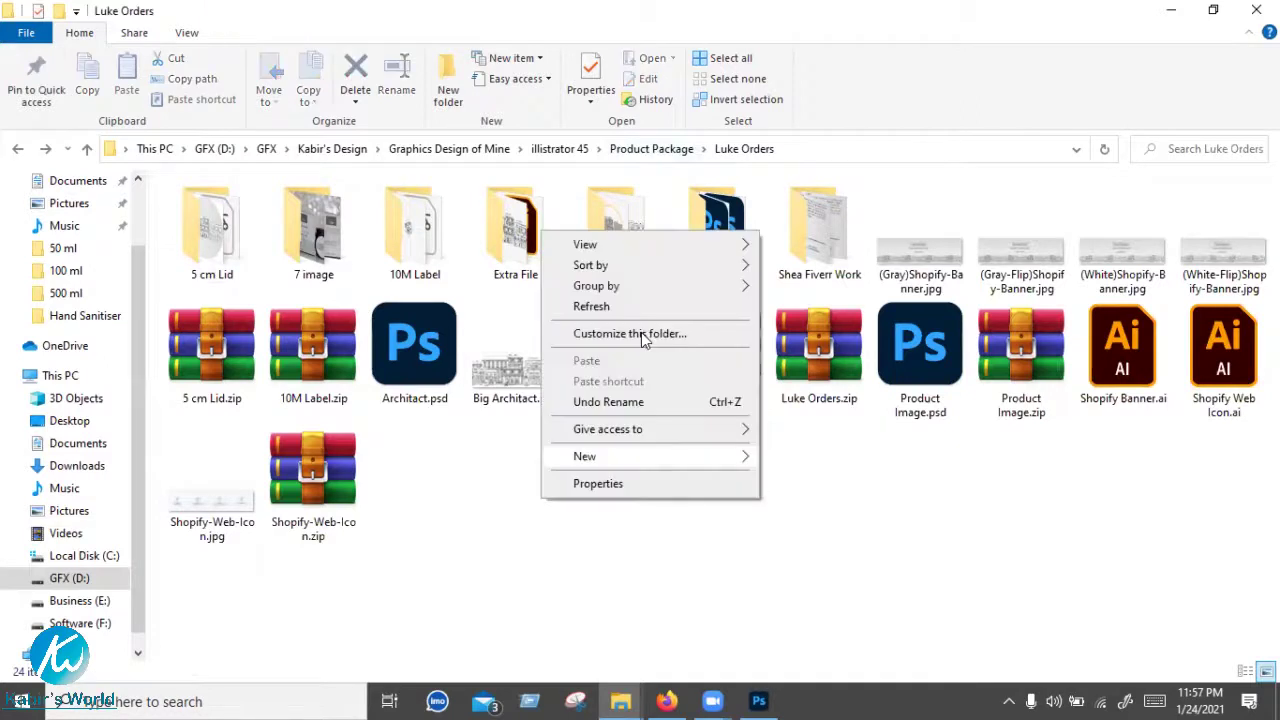
pyautogui.click(647, 306)
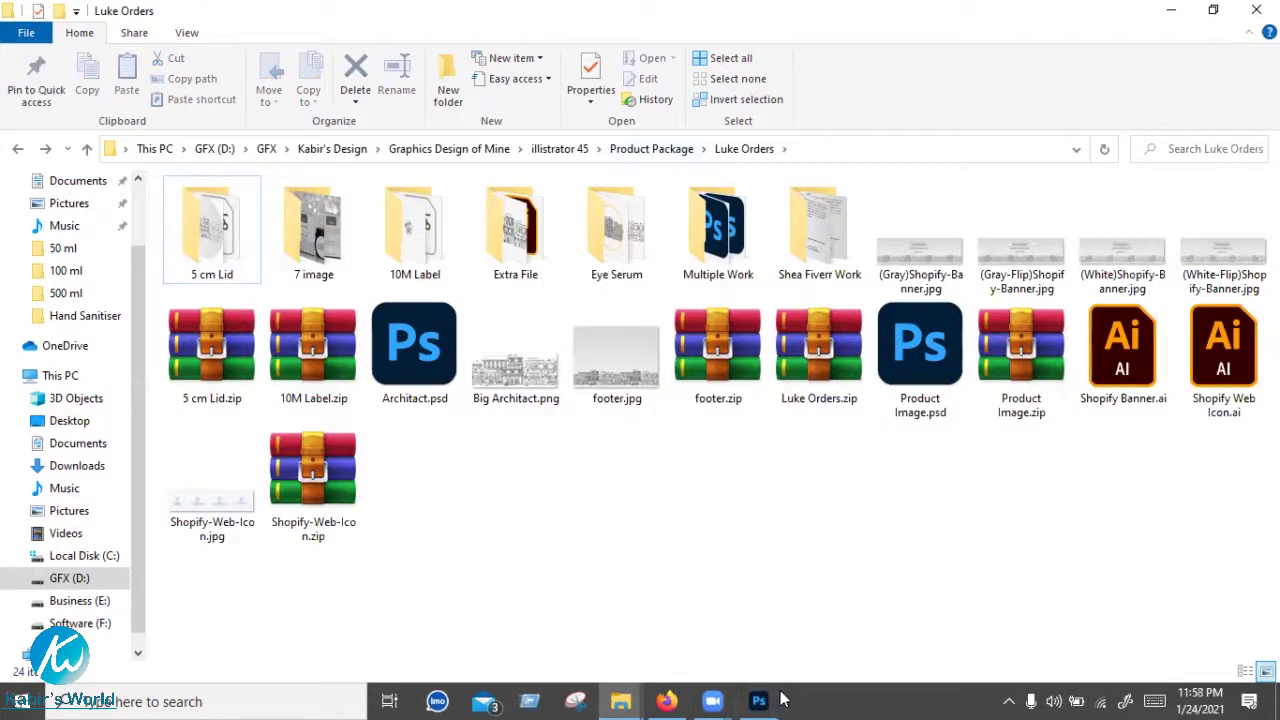
pyautogui.moveTo(759, 701)
pyautogui.click(785, 622)
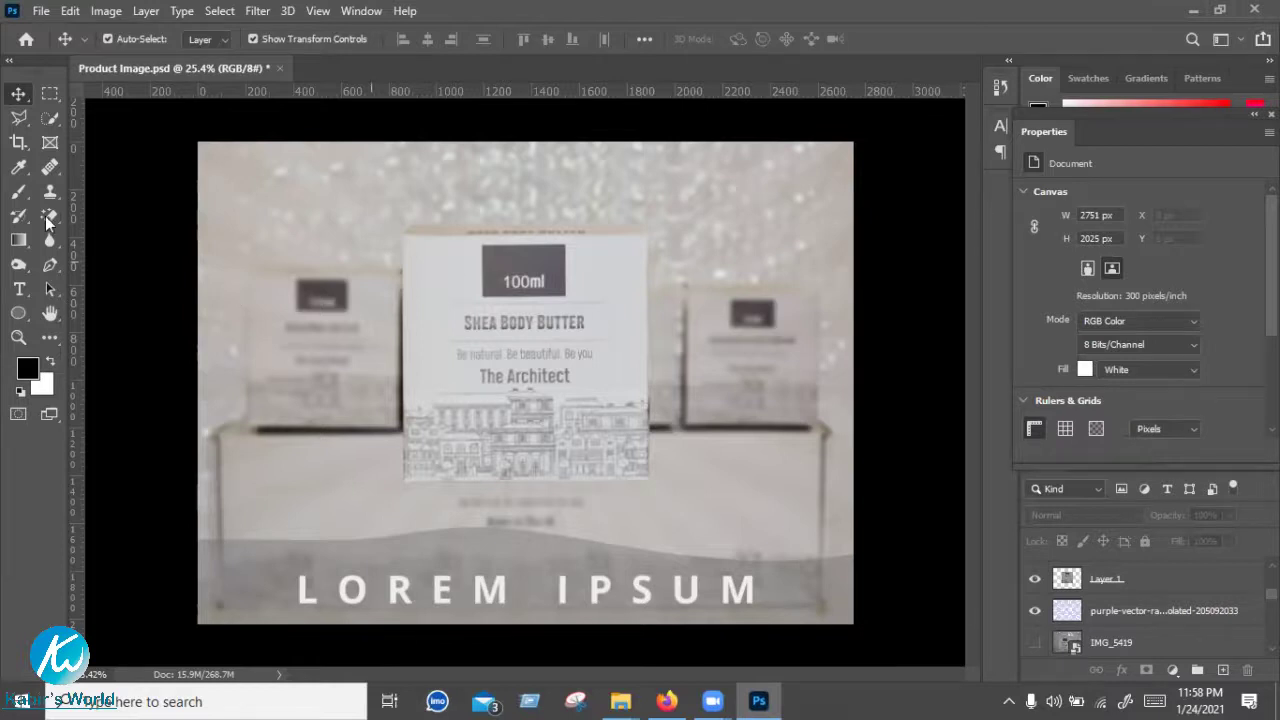
pyautogui.click(54, 189)
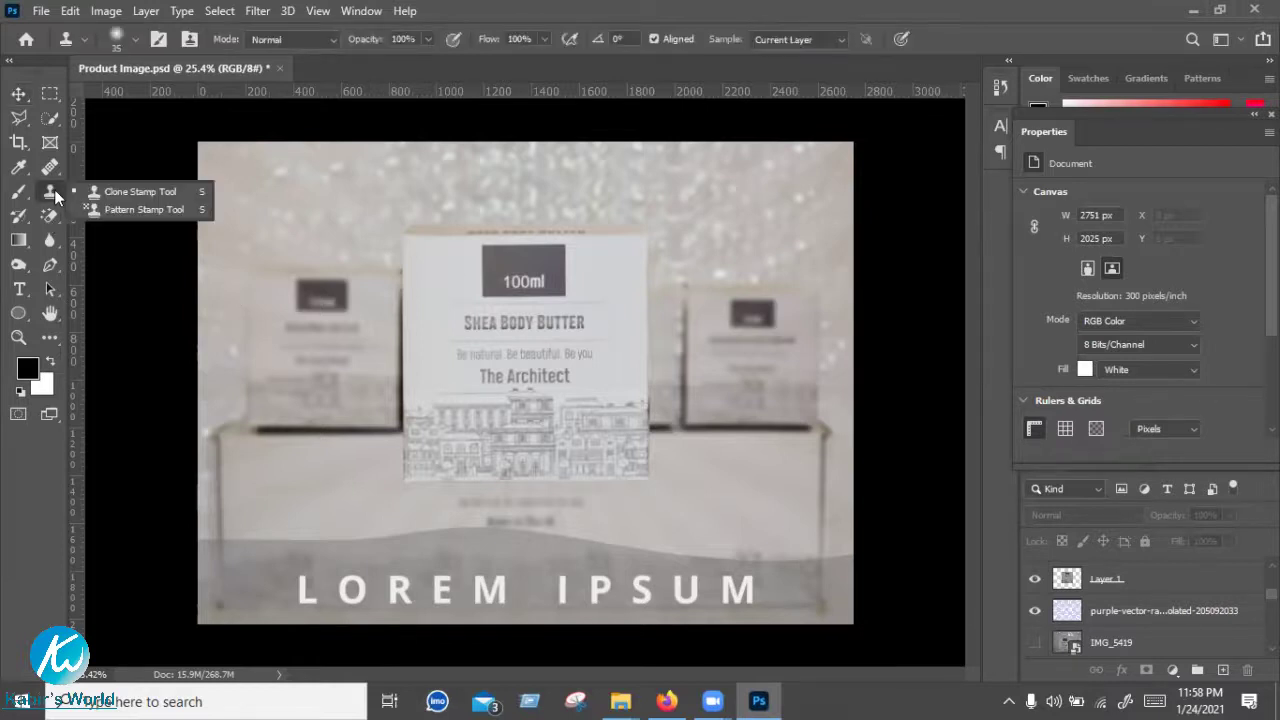
pyautogui.click(54, 189)
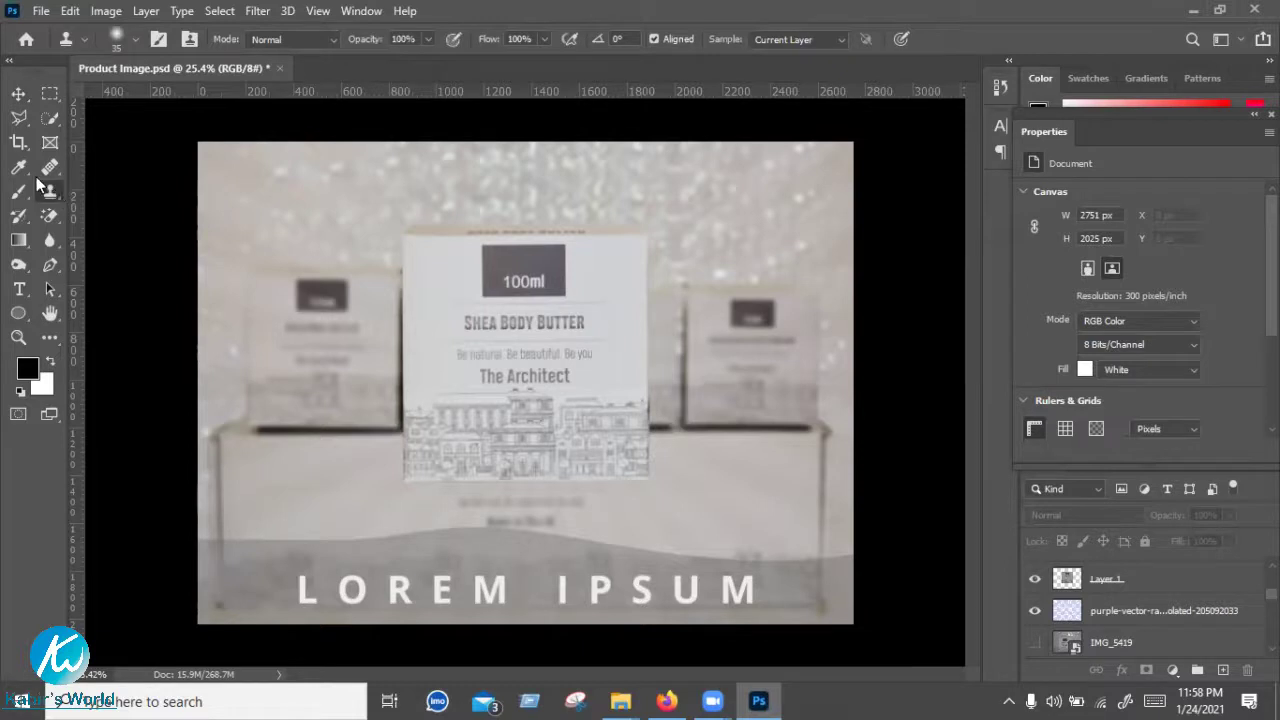
pyautogui.click(18, 95)
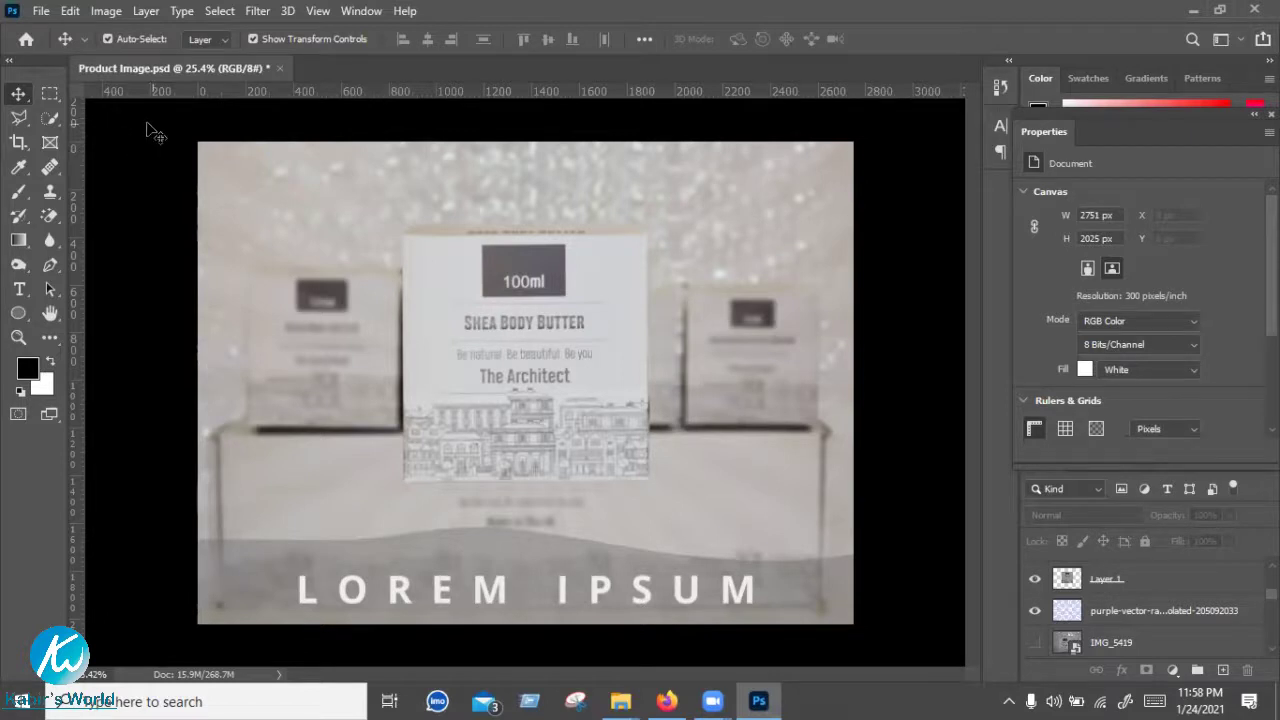
pyautogui.moveTo(147, 123); pyautogui.dragTo(765, 590)
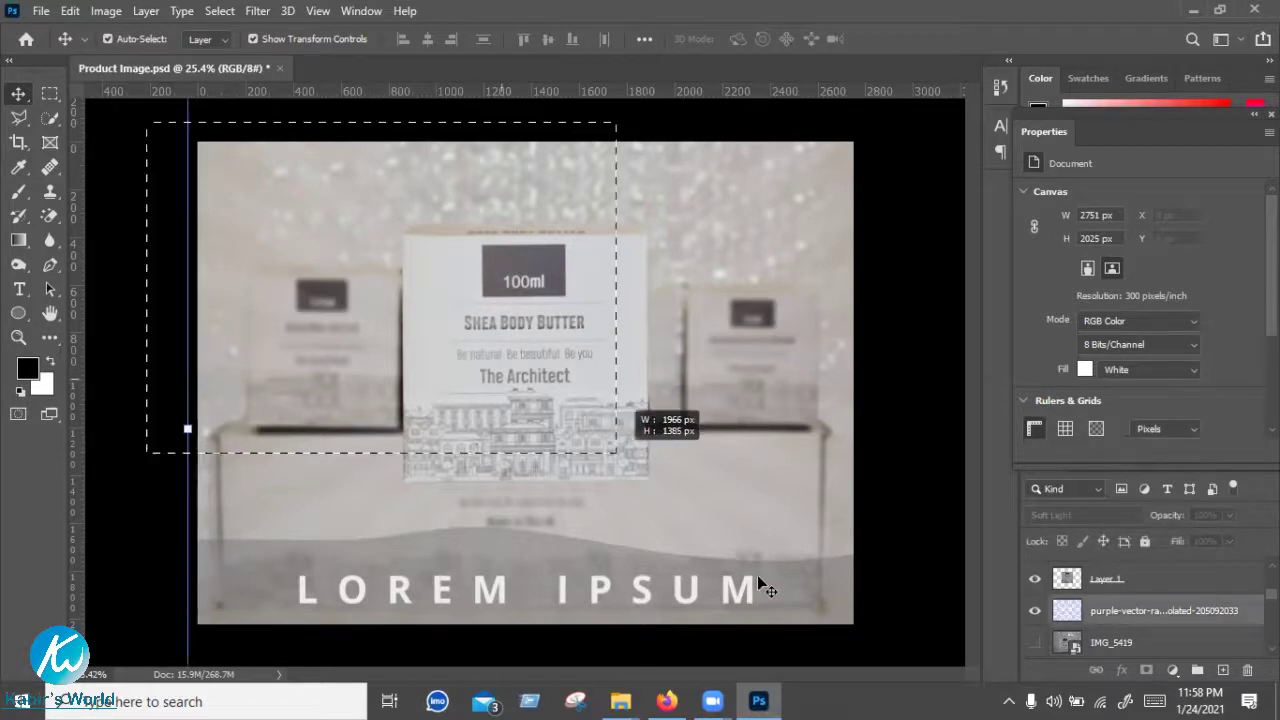
pyautogui.moveTo(875, 690); pyautogui.dragTo(900, 680)
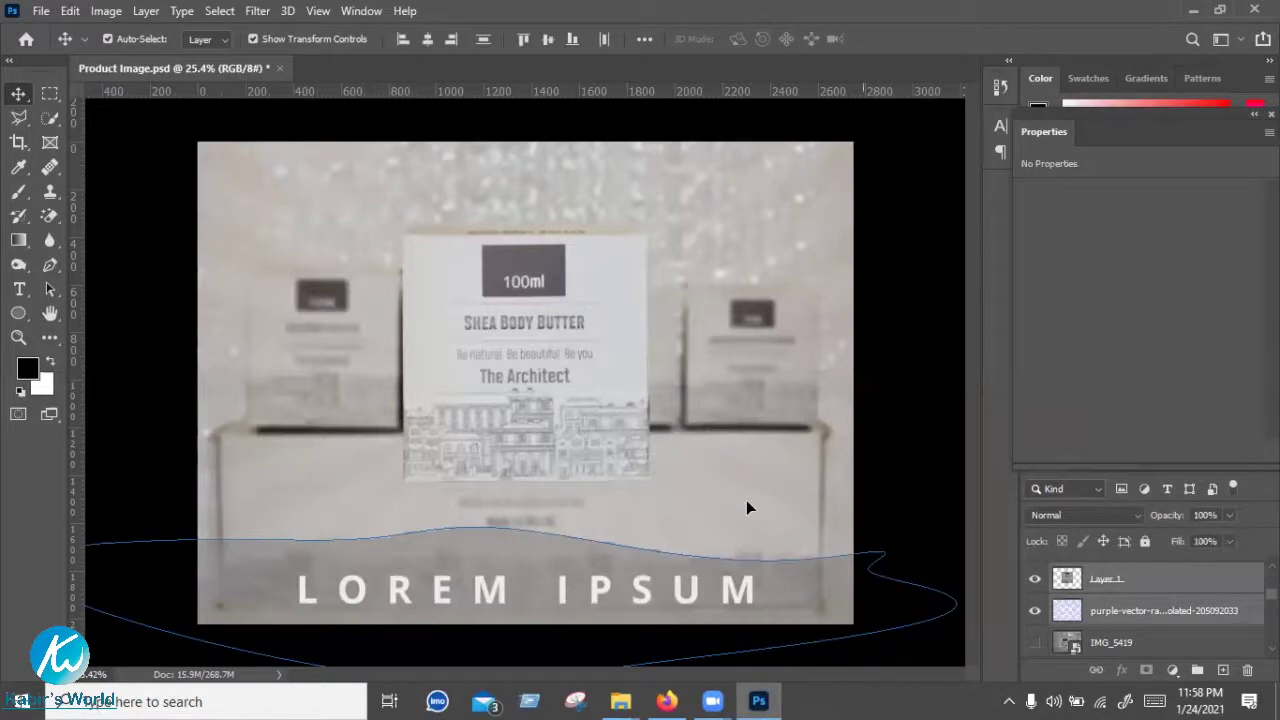
pyautogui.hotkey('ctrl', '-')
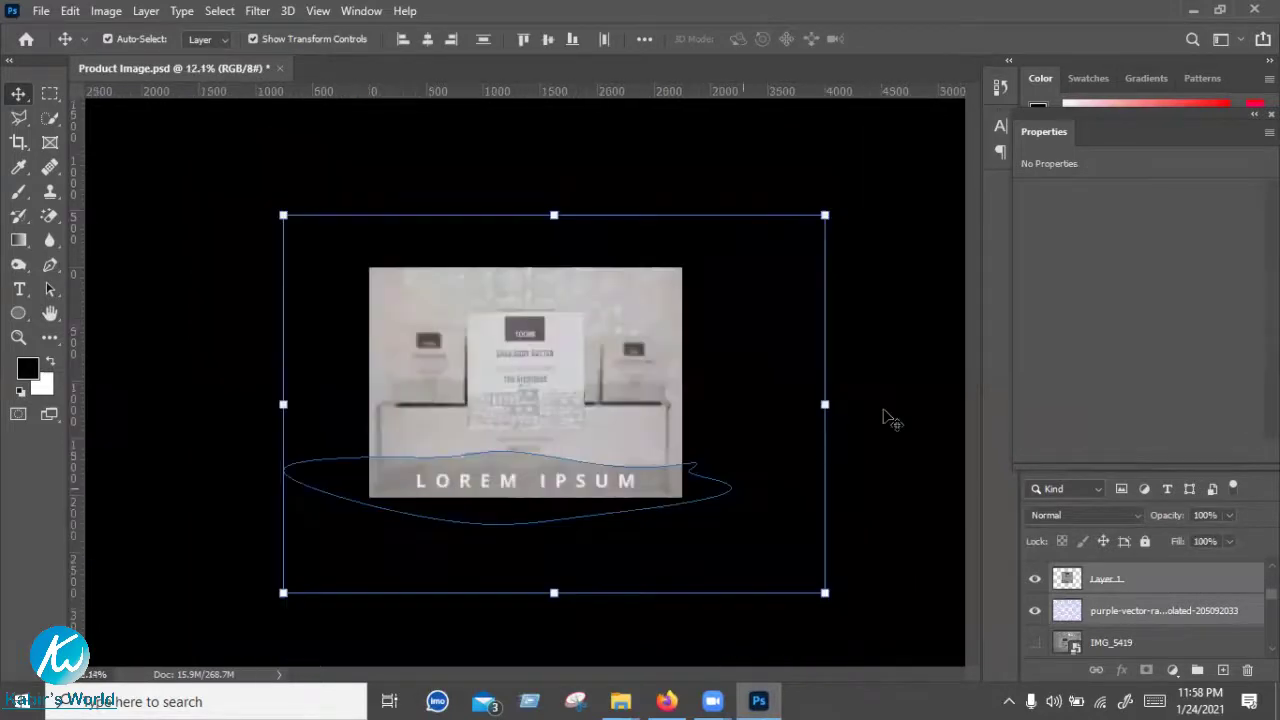
pyautogui.hotkey('ctrl', '-')
pyautogui.hotkey('ctrl', '+')
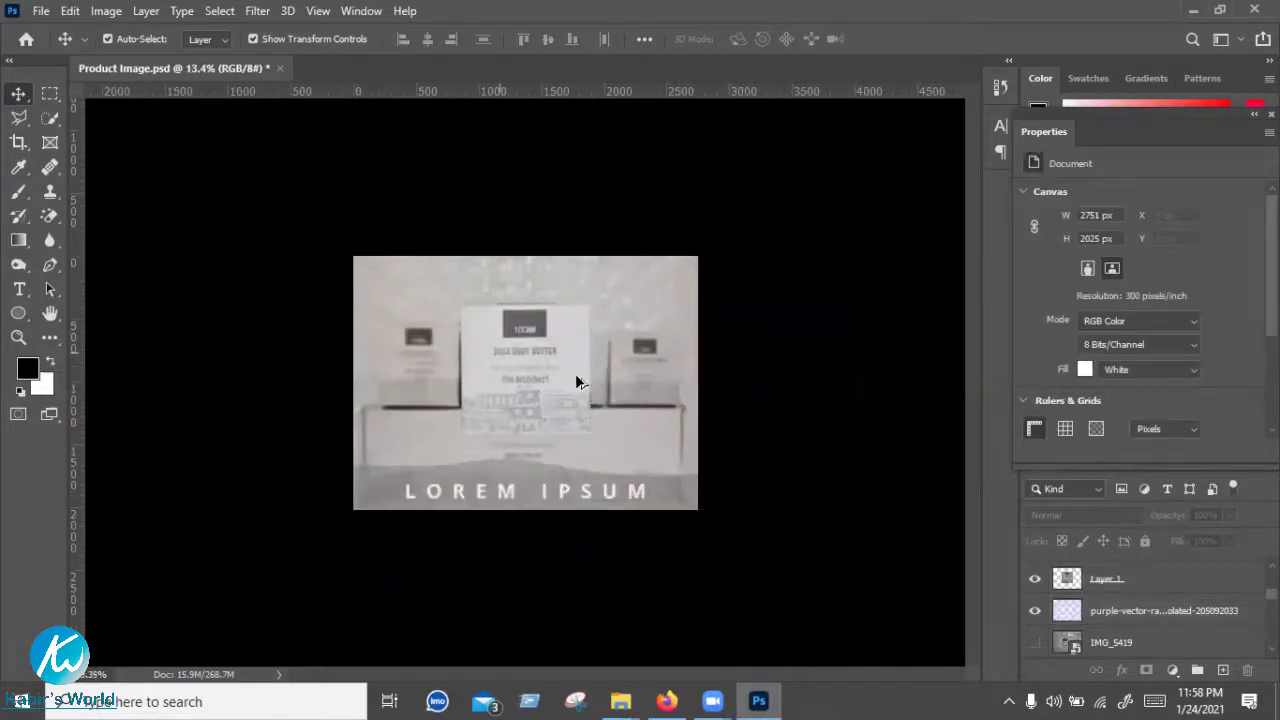
pyautogui.hotkey('ctrl', '+')
pyautogui.click(704, 410)
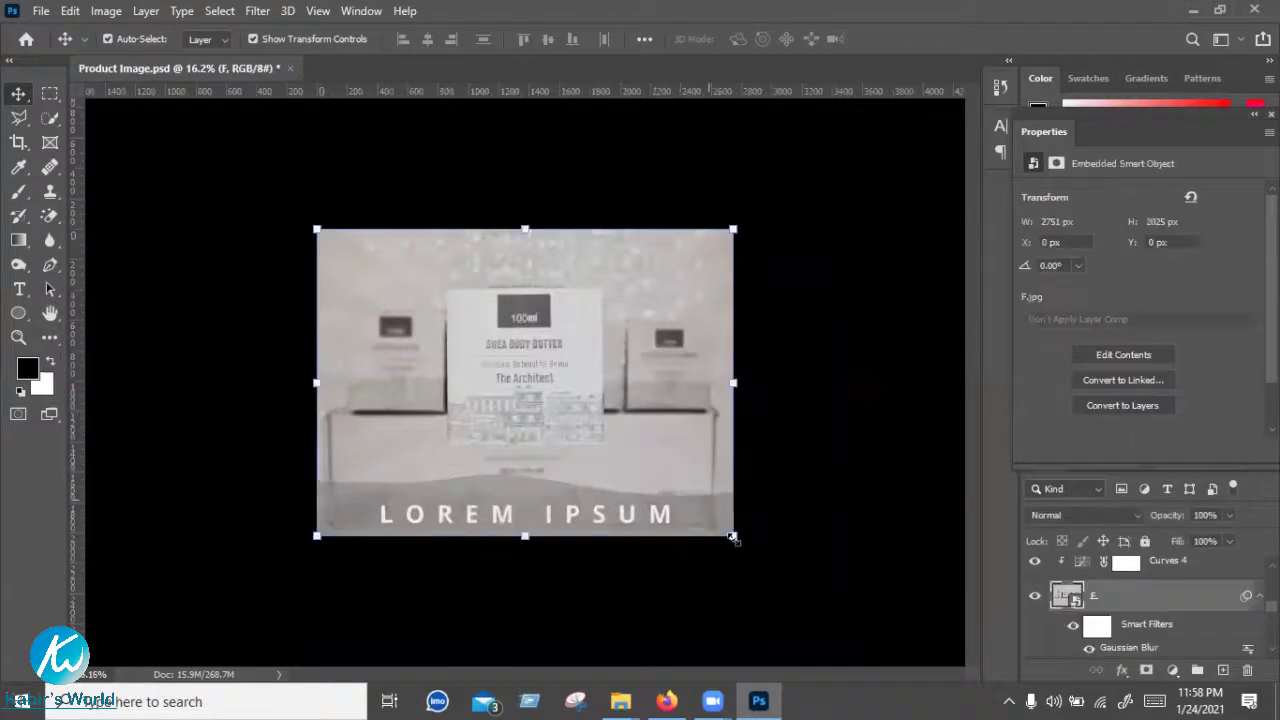
pyautogui.hotkey('ctrl', 't')
pyautogui.click(656, 290)
pyautogui.moveTo(720, 530); pyautogui.dragTo(614, 366)
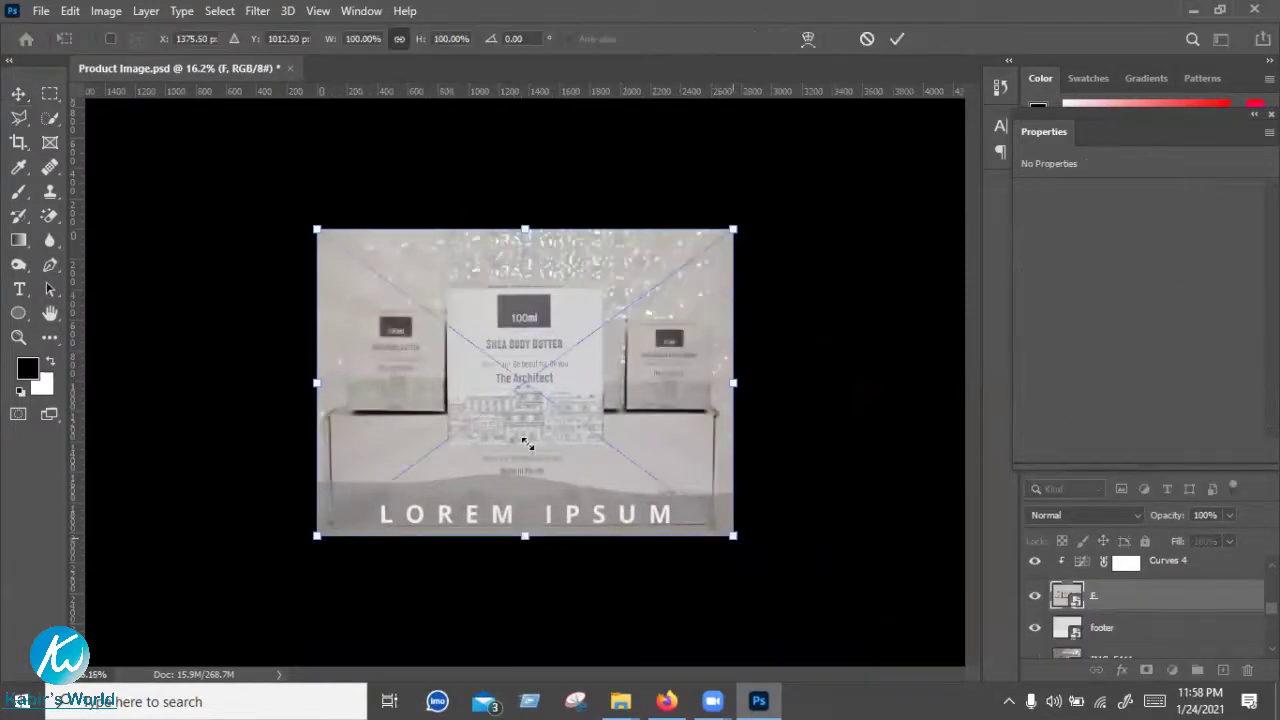
pyautogui.moveTo(522, 379); pyautogui.dragTo(516, 376)
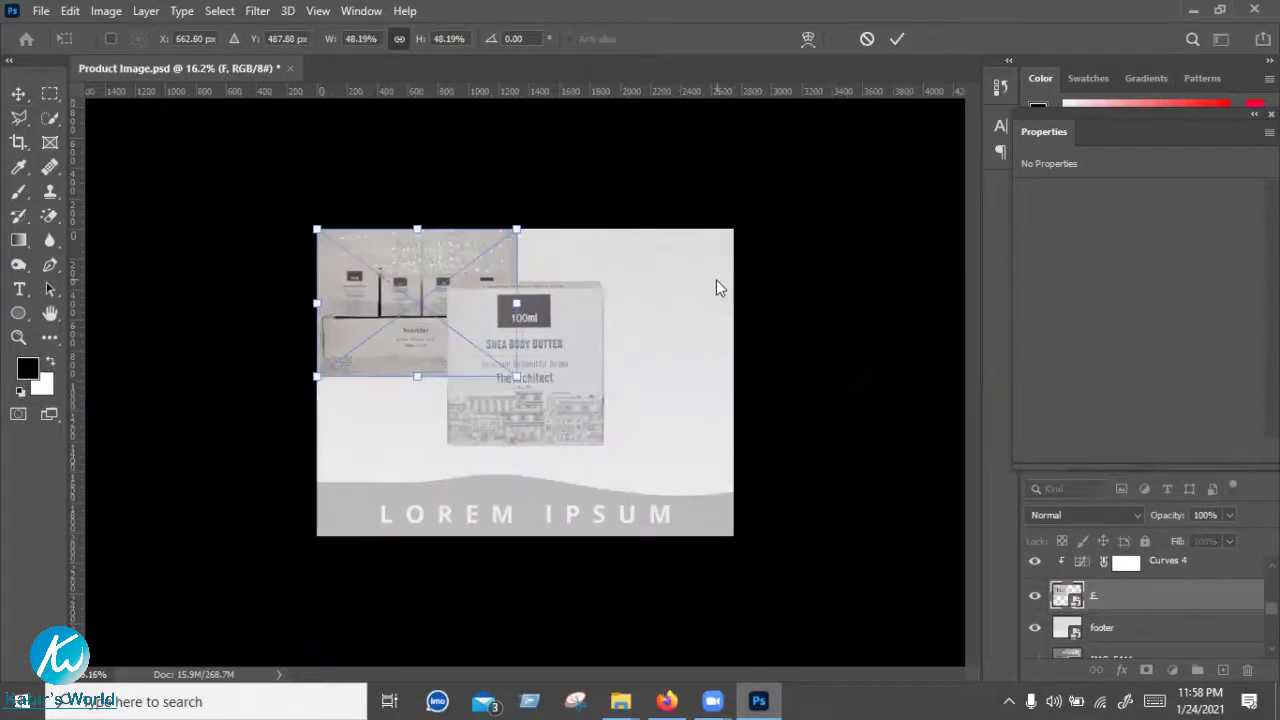
pyautogui.click(866, 40)
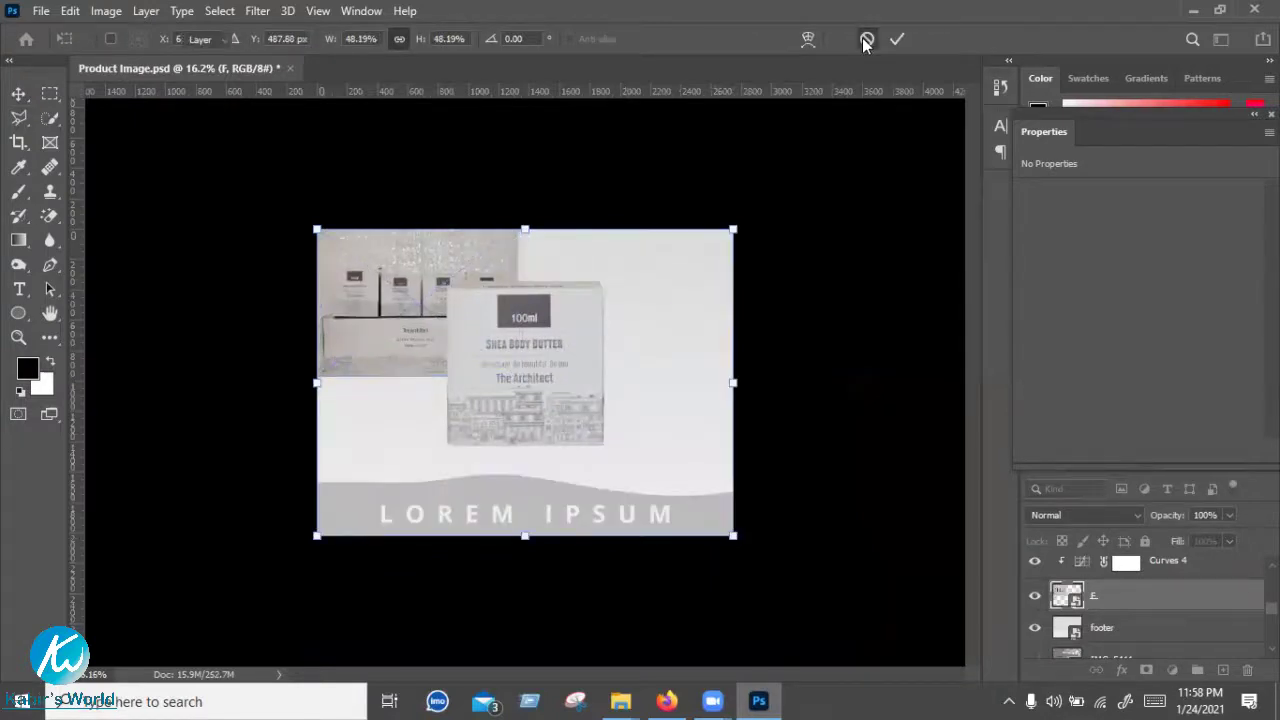
pyautogui.click(20, 143)
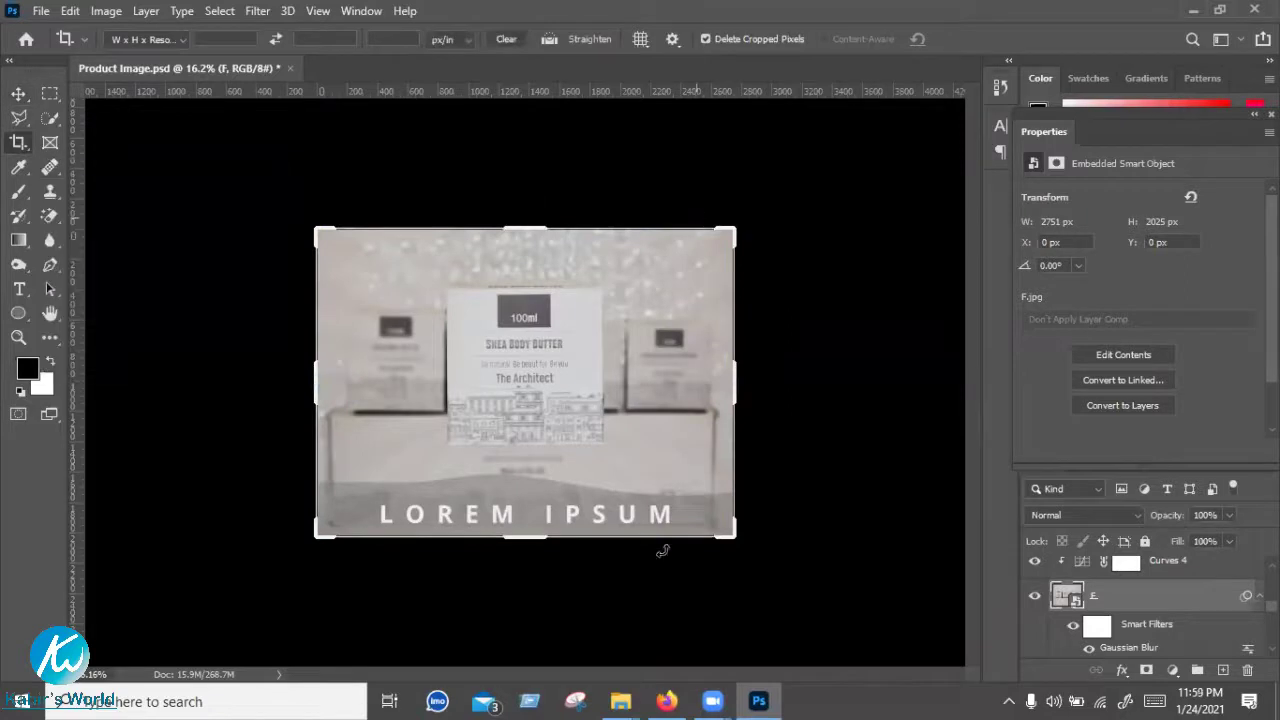
# Widen the canvas to the right and slide a layer over onto the right half
pyautogui.moveTo(742, 380); pyautogui.dragTo(953, 377)
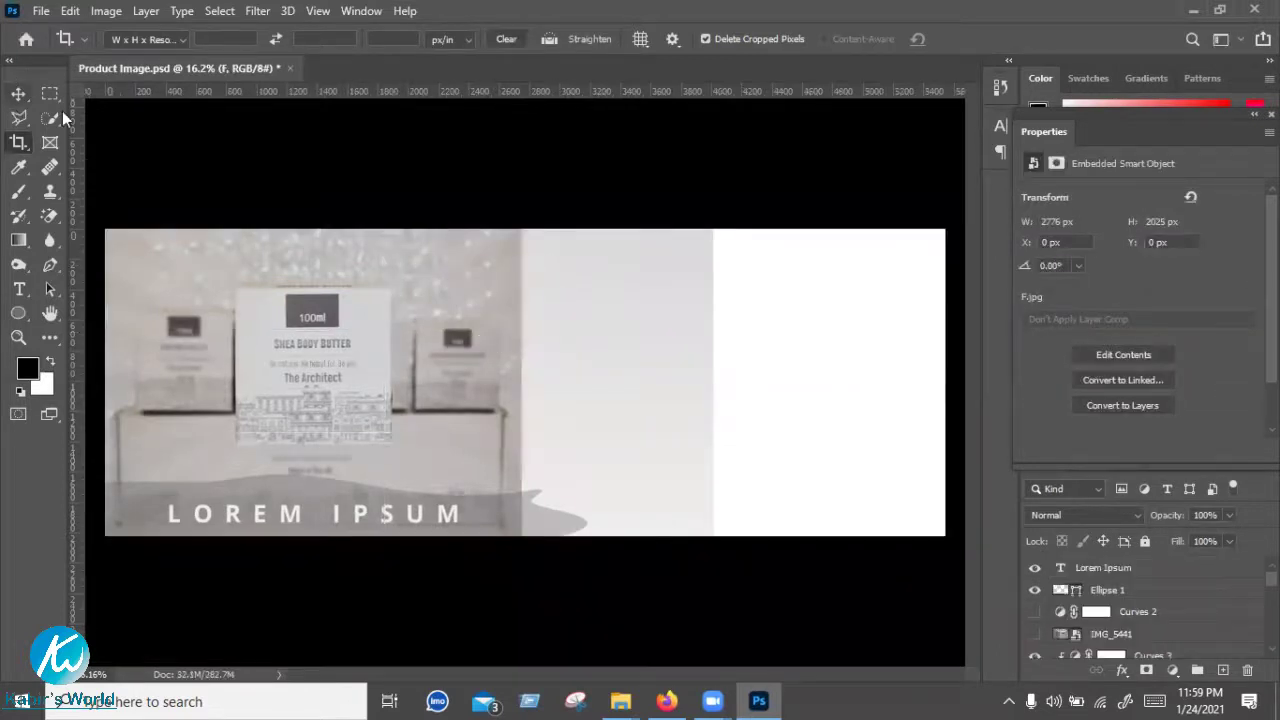
pyautogui.press('v')
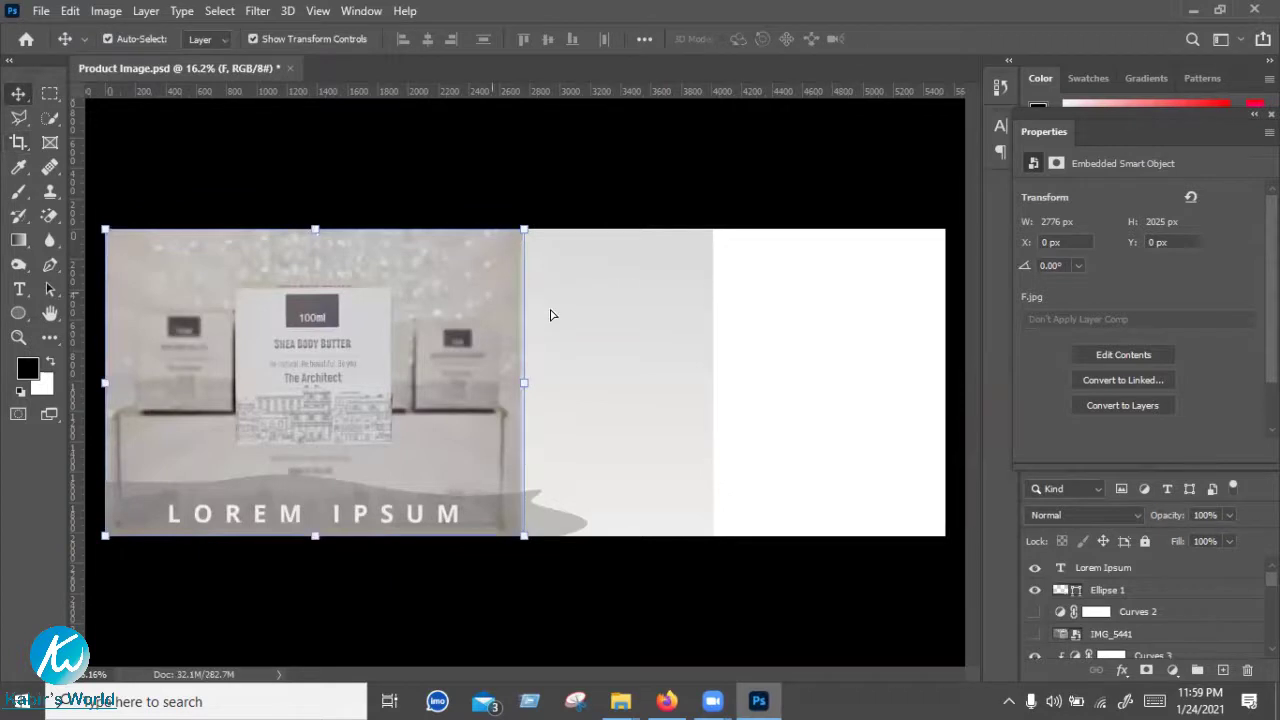
pyautogui.moveTo(705, 289); pyautogui.dragTo(903, 284)
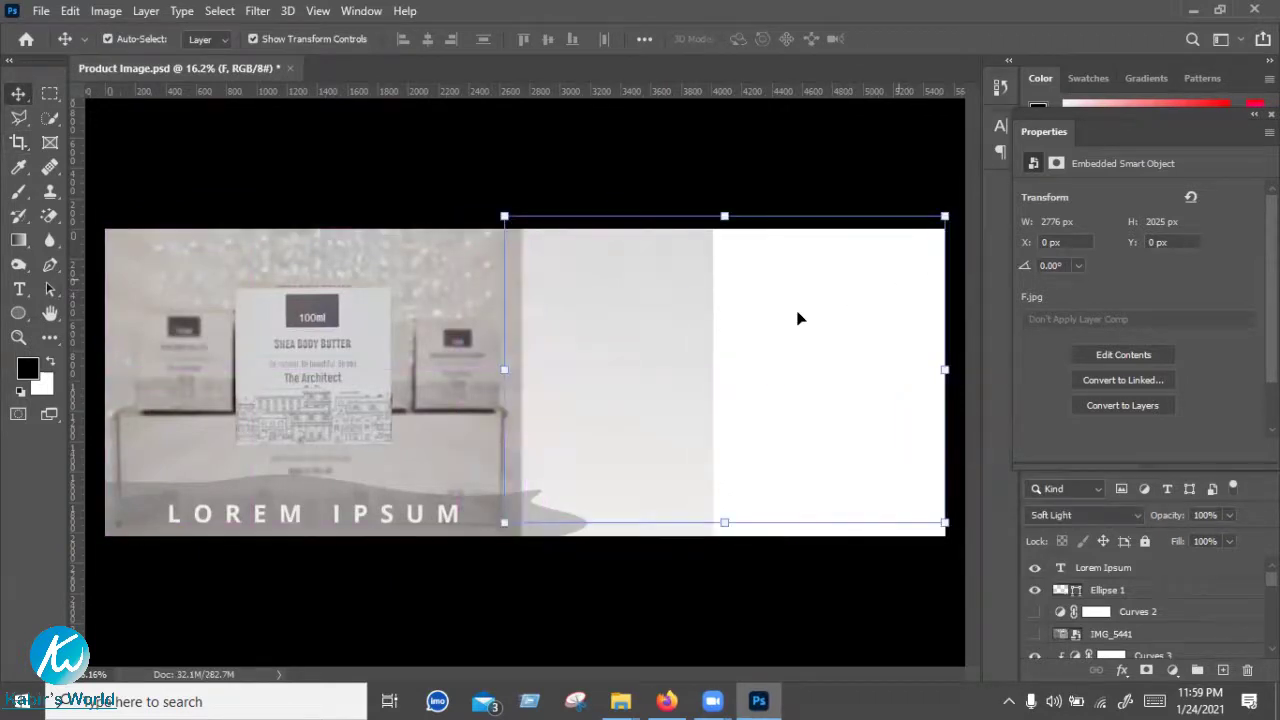
pyautogui.click(1130, 645)
pyautogui.scroll(-2, 1110, 610)
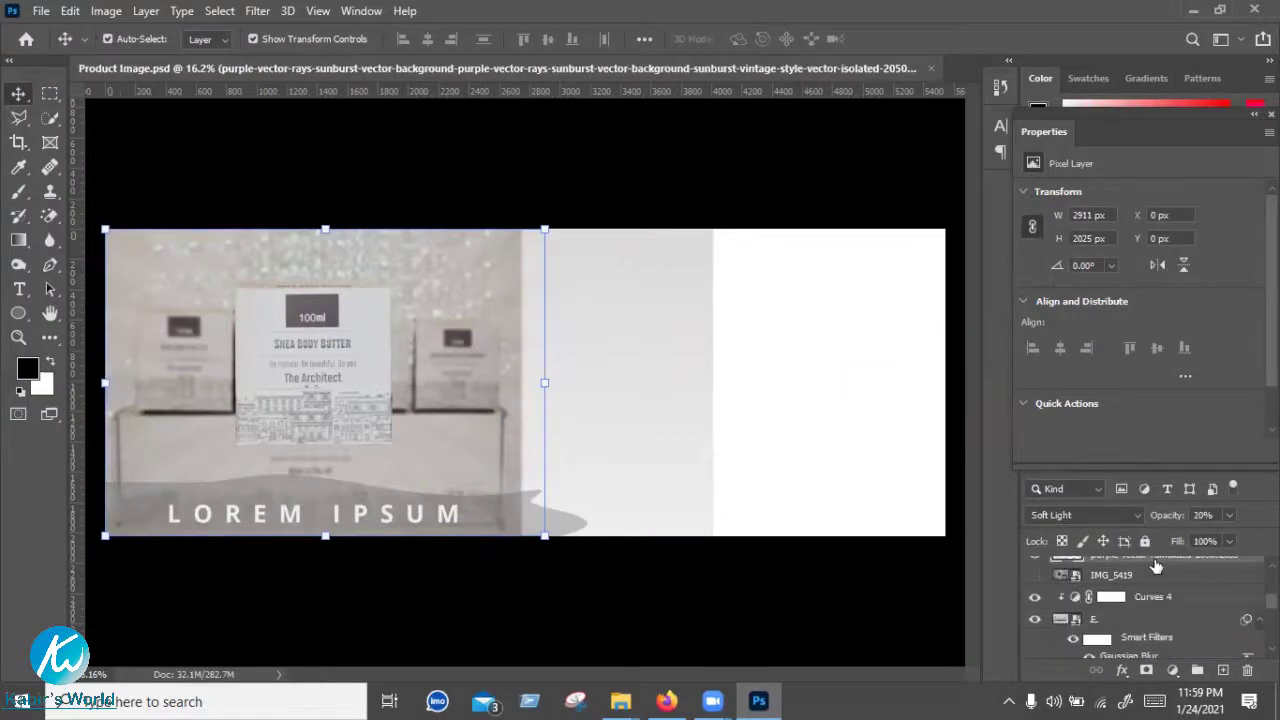
pyautogui.scroll(-1, 1166, 604)
pyautogui.scroll(-1, 1156, 620)
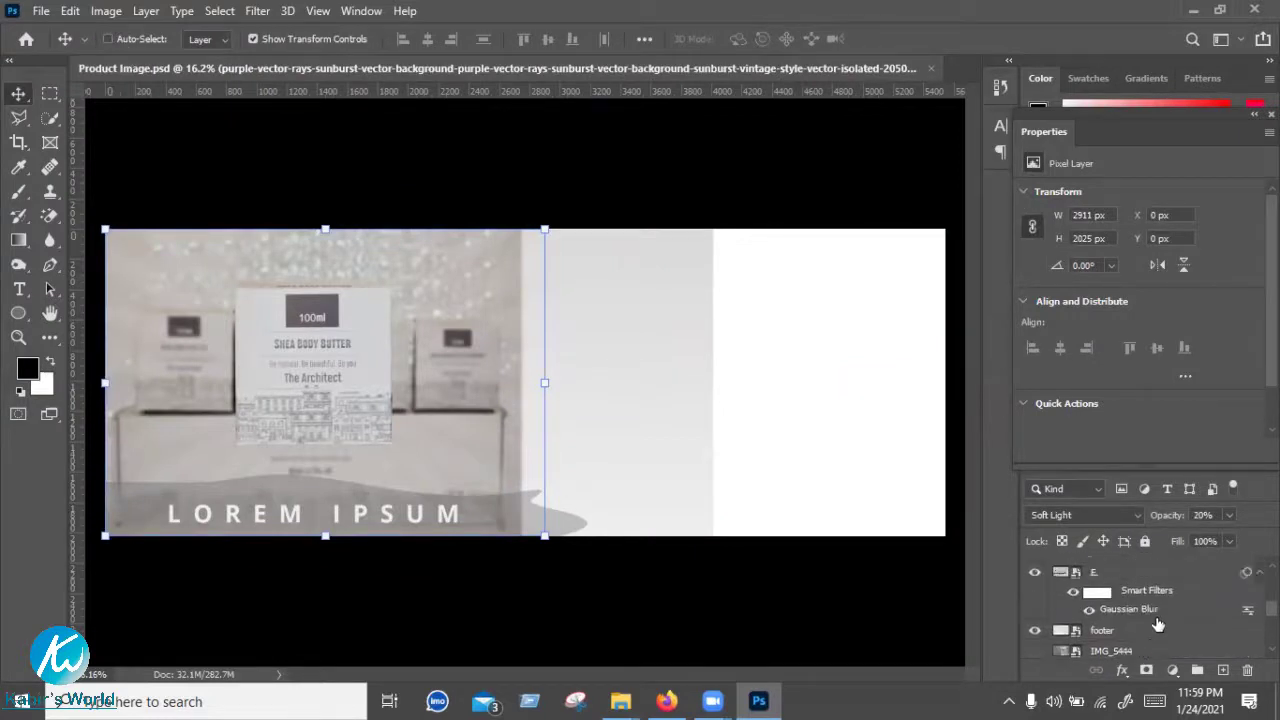
# Move the footer image to the lower right, enable Auto-Select, then undo those layer moves
pyautogui.keyDown('ctrl'); pyautogui.click(668, 462); pyautogui.keyUp('ctrl')
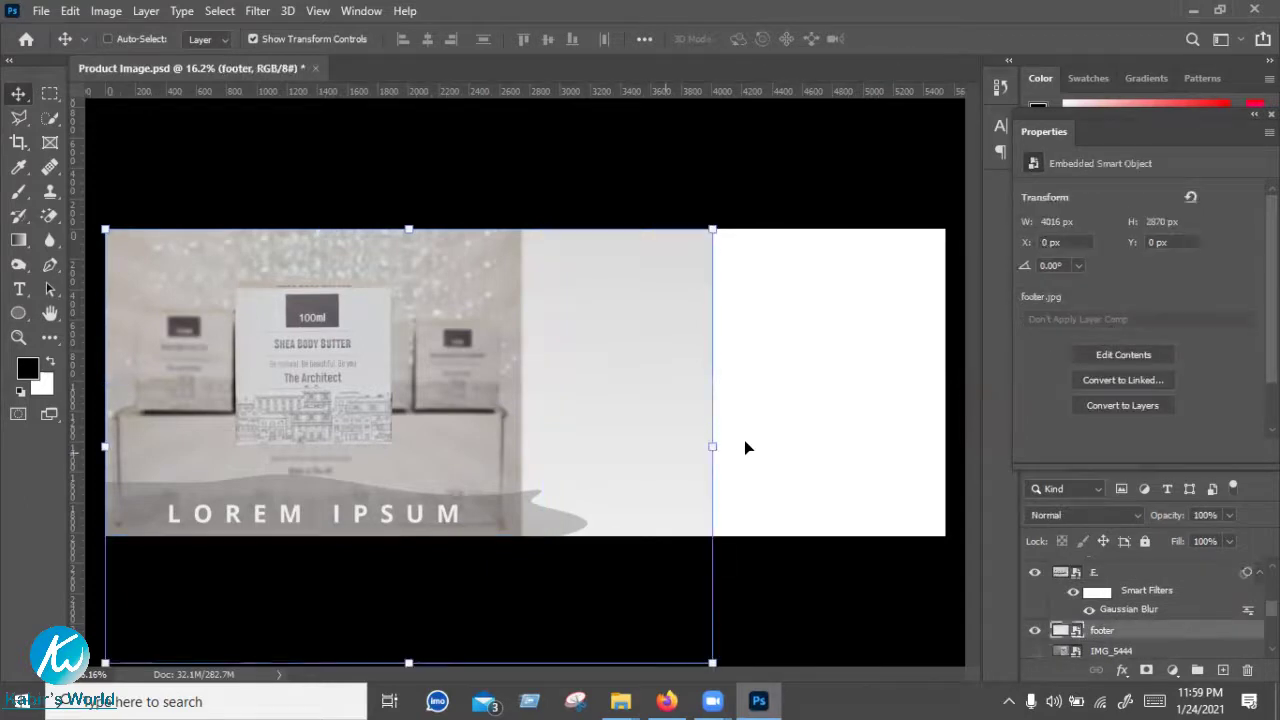
pyautogui.moveTo(920, 431); pyautogui.dragTo(960, 390)
pyautogui.moveTo(976, 283)
pyautogui.mouseDown()
pyautogui.moveTo(967, 344)
pyautogui.moveTo(985, 320)
pyautogui.mouseUp()
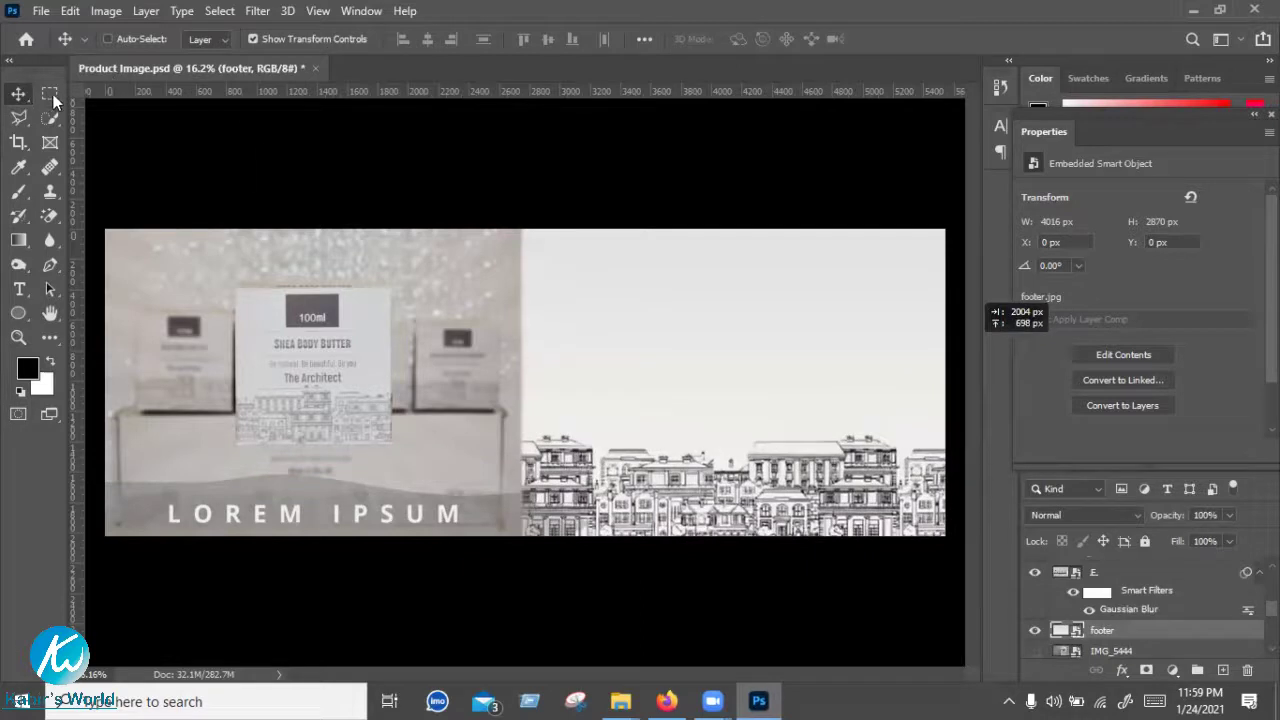
pyautogui.click(141, 37)
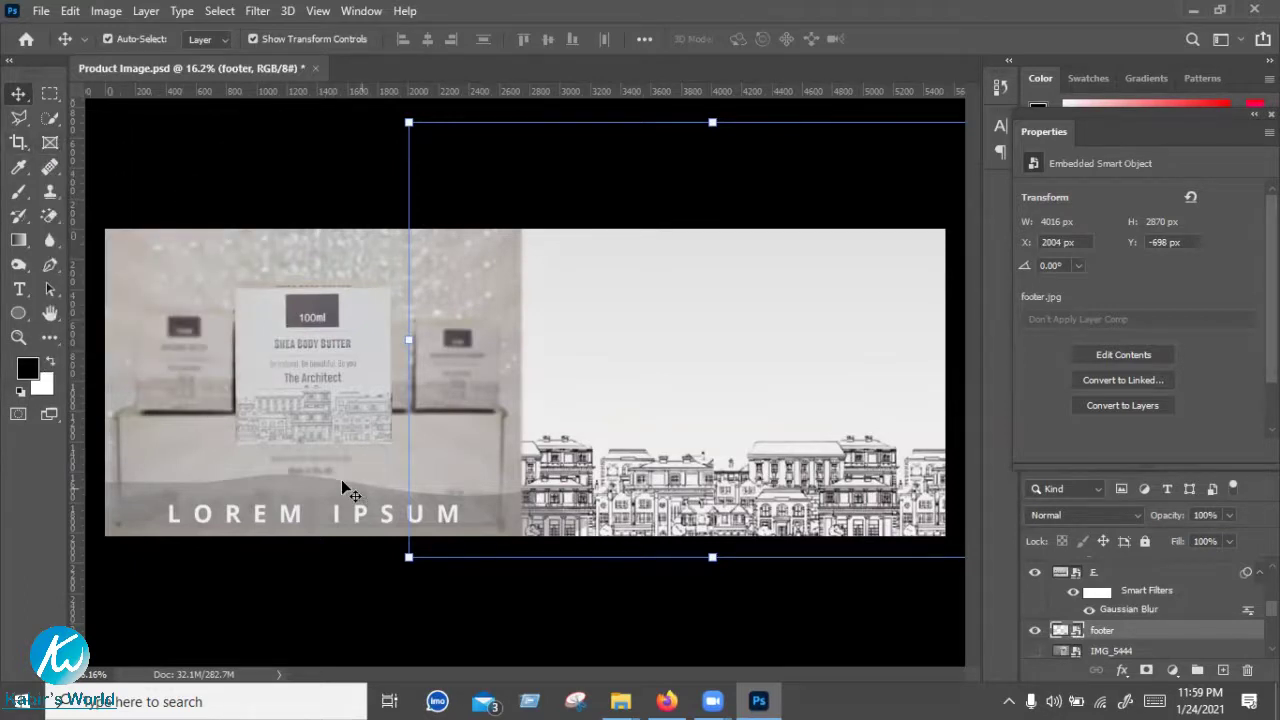
pyautogui.click(25, 148)
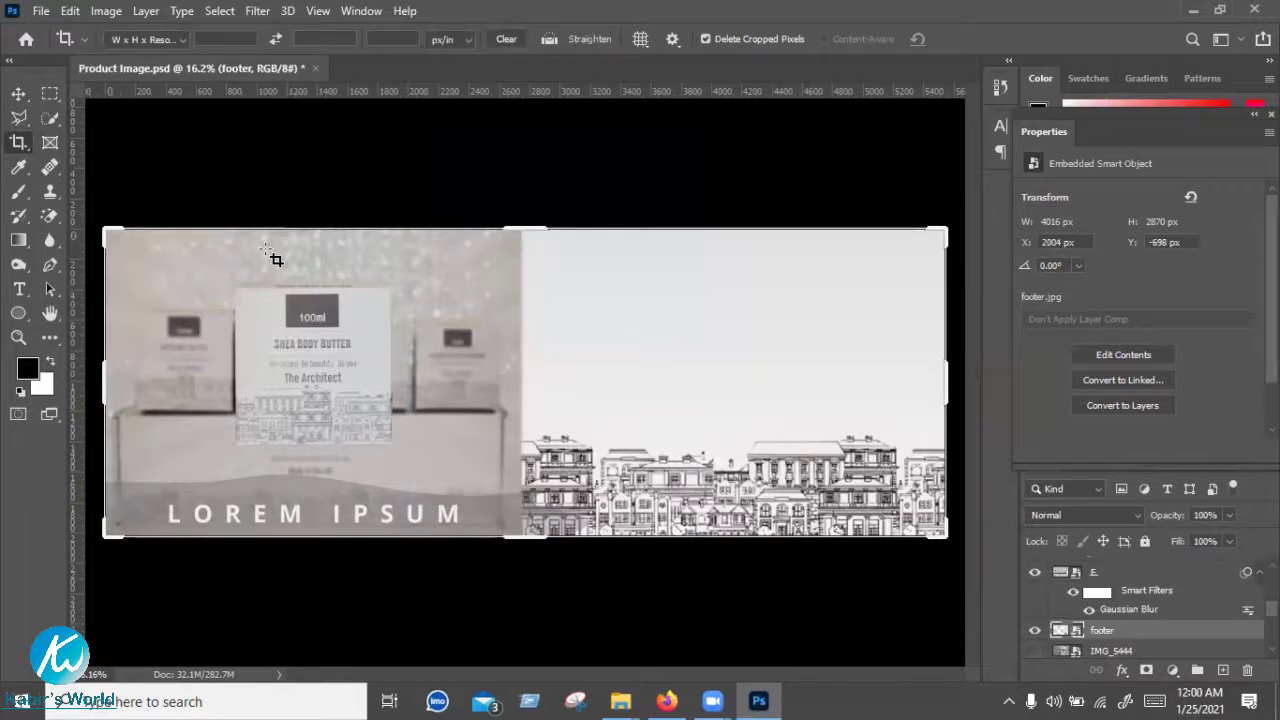
pyautogui.hotkey('ctrl', 'z')
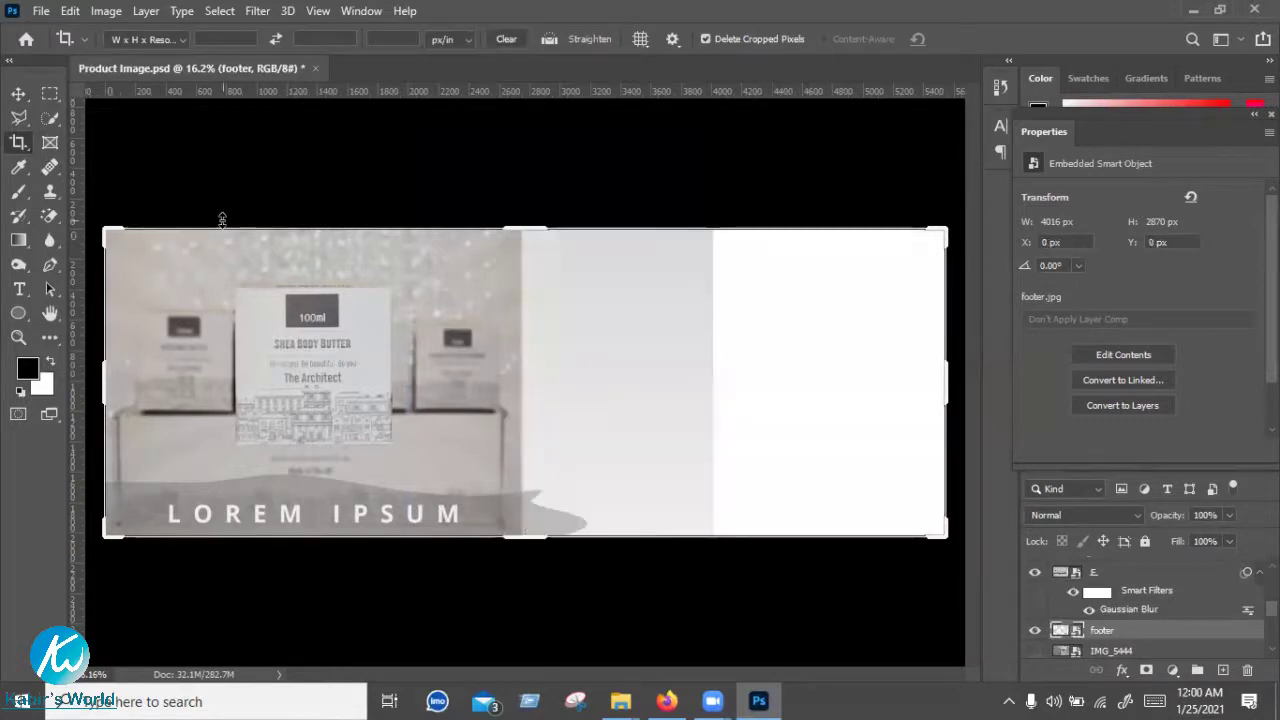
pyautogui.hotkey('ctrl', 'z')
pyautogui.hotkey('ctrl', 'z')
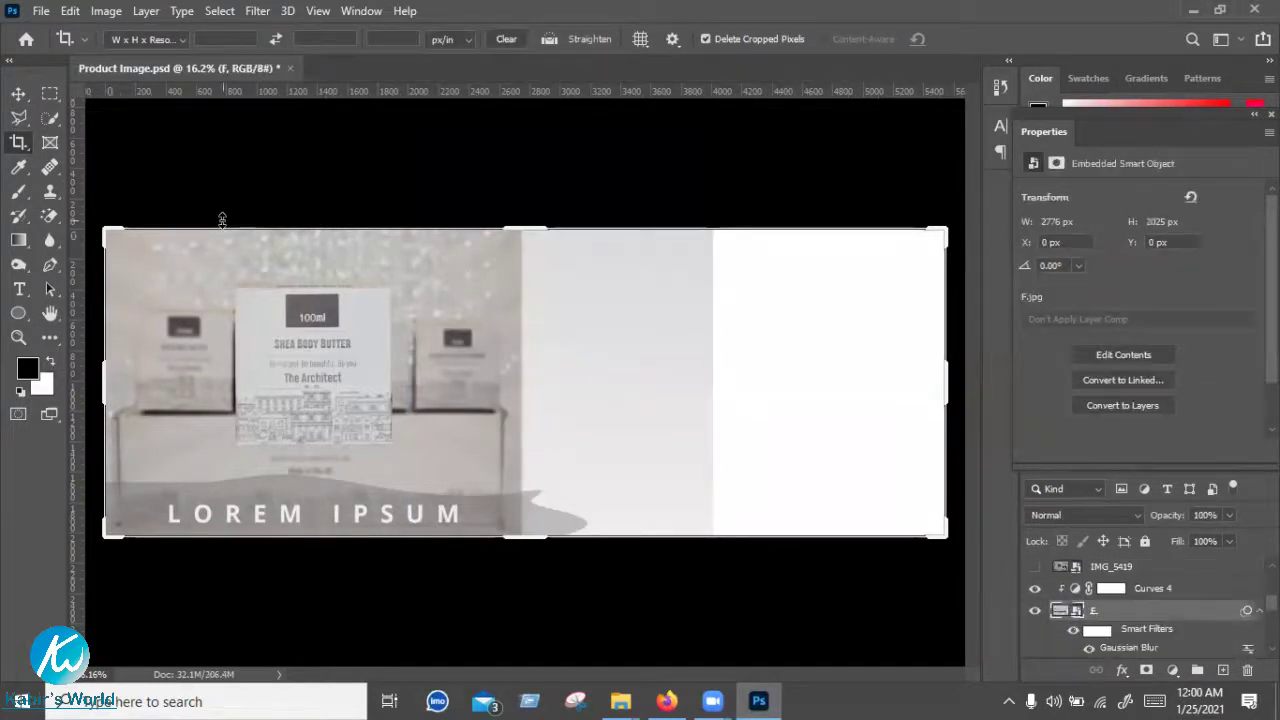
pyautogui.hotkey('ctrl', 'z')
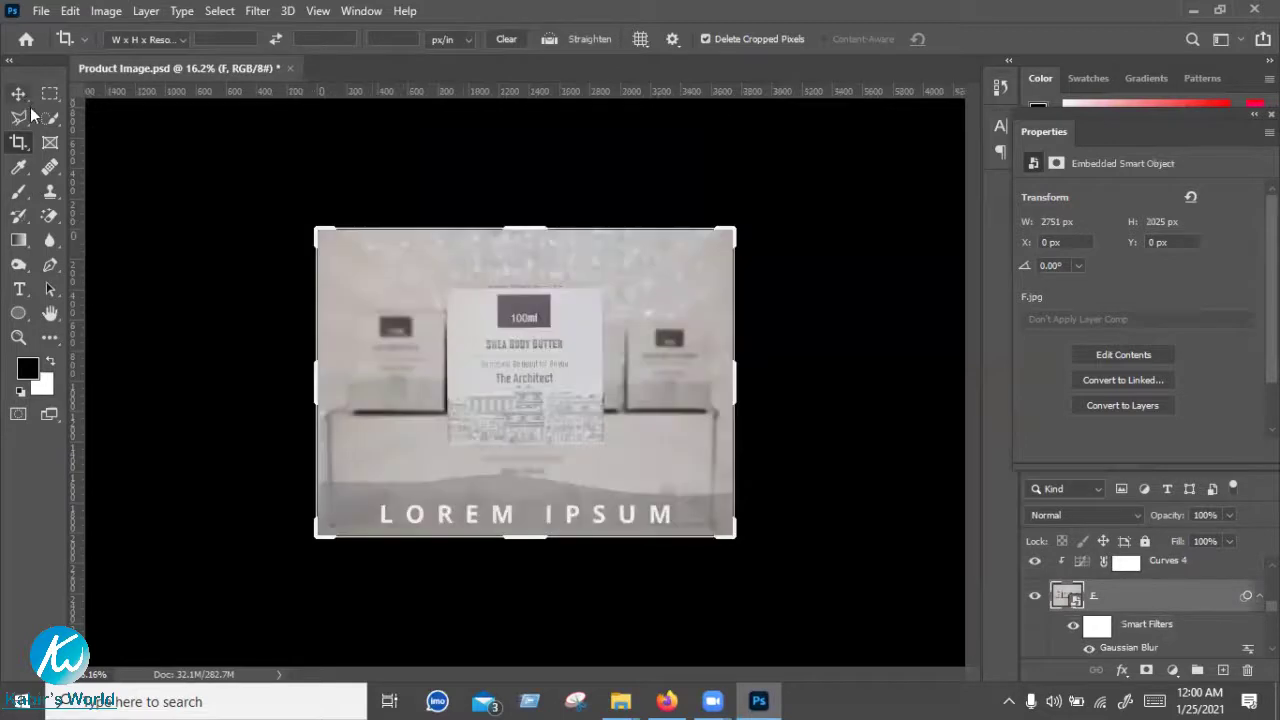
# Free-transform all mockup layers down to 32.15% and commit, left of centre
pyautogui.press('v')
pyautogui.hotkey('ctrl', 'z')
pyautogui.hotkey('ctrl', 't')
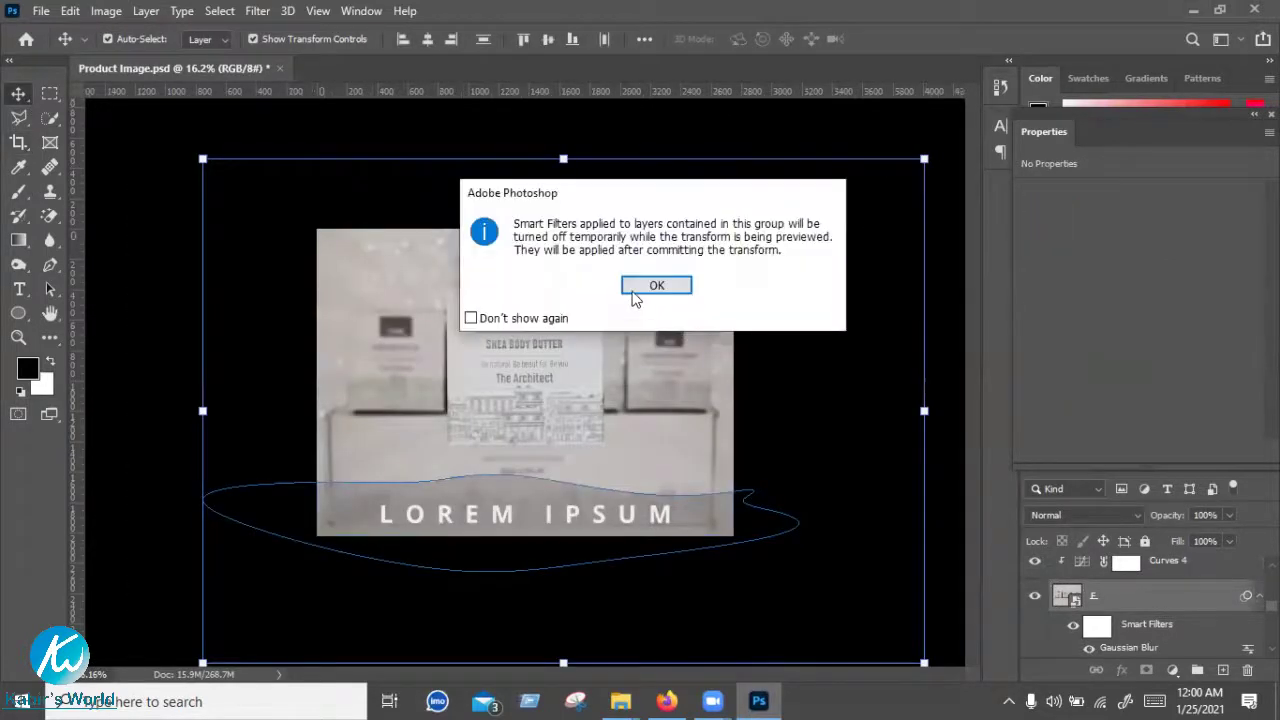
pyautogui.click(650, 287)
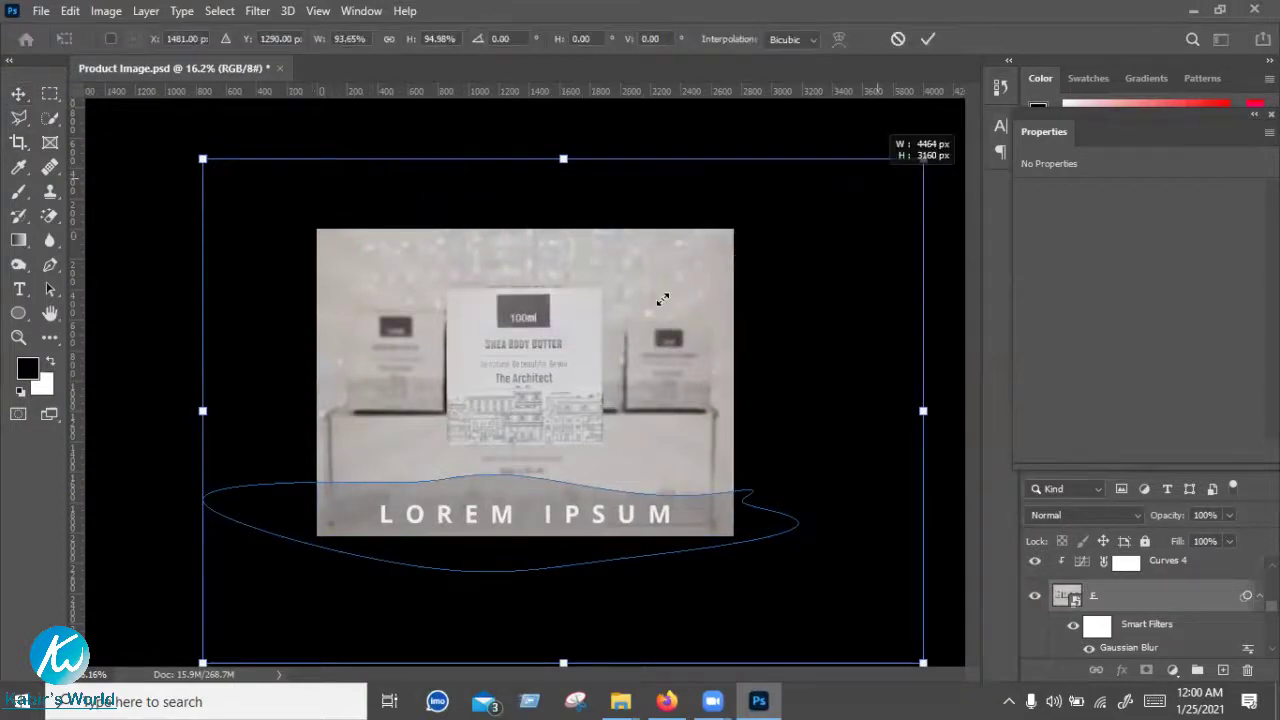
pyautogui.moveTo(709, 281); pyautogui.dragTo(659, 297)
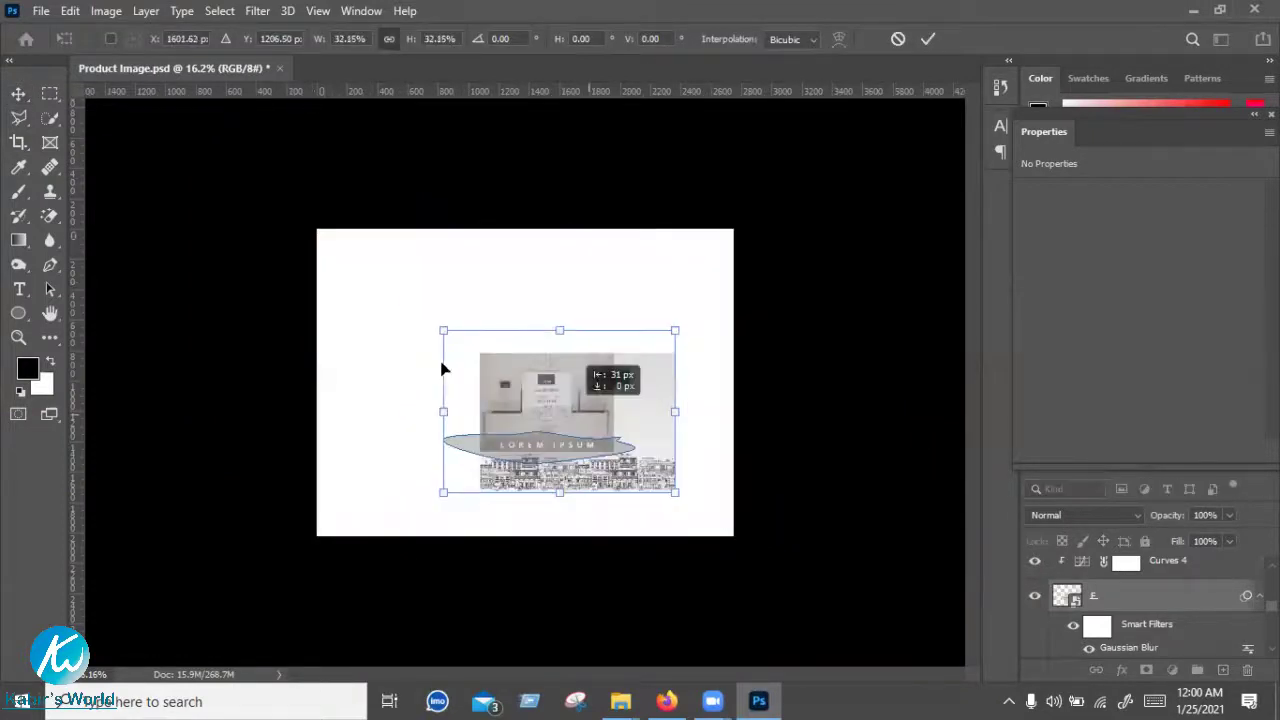
pyautogui.moveTo(689, 341); pyautogui.dragTo(698, 344)
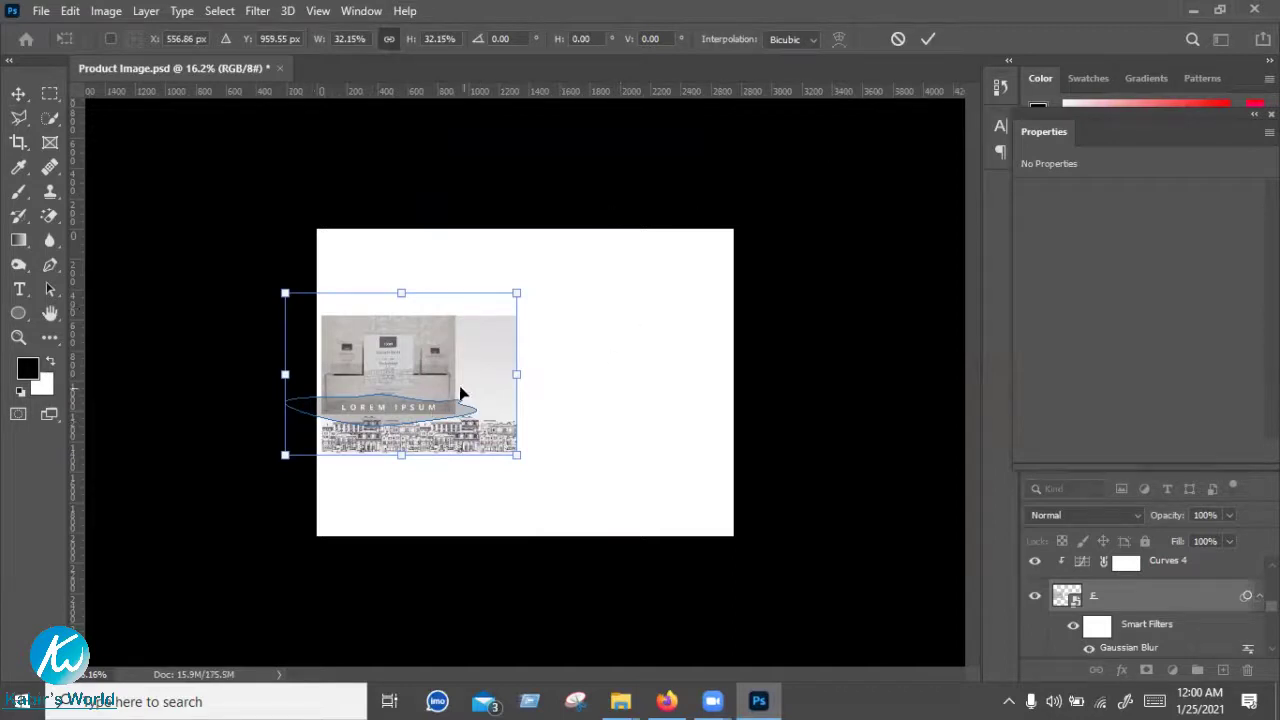
pyautogui.moveTo(459, 385); pyautogui.dragTo(455, 384)
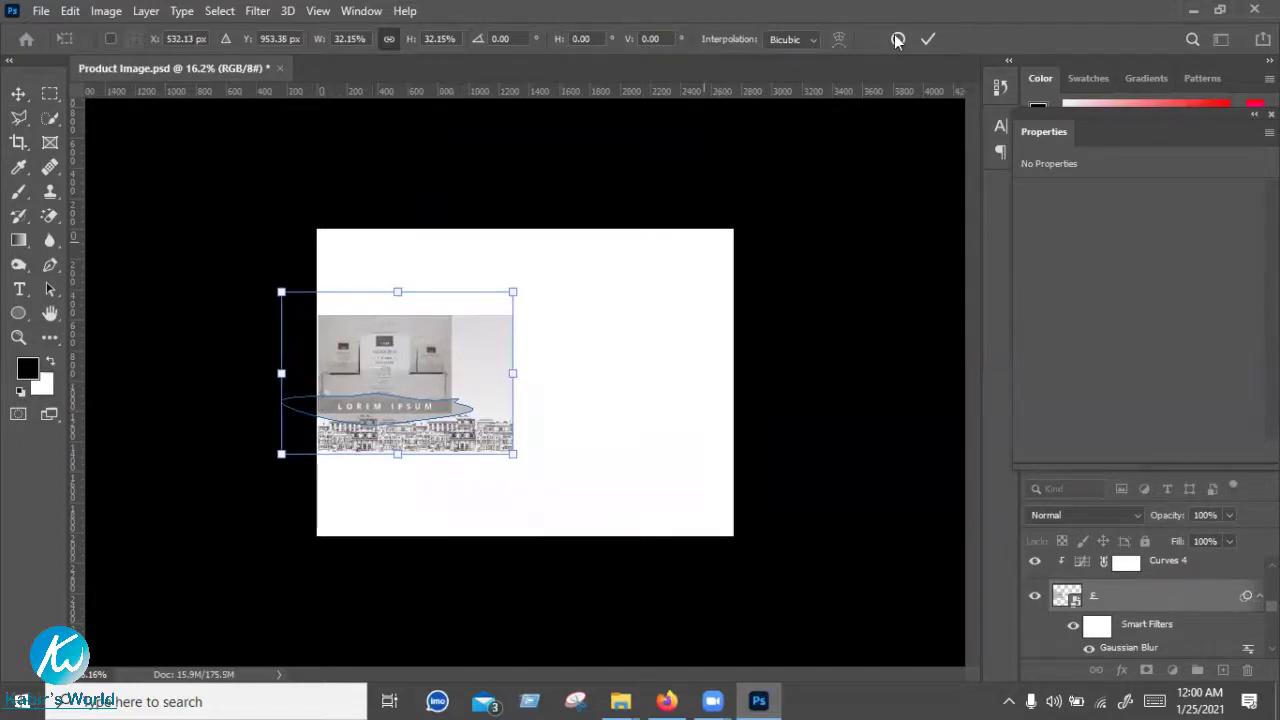
pyautogui.click(928, 39)
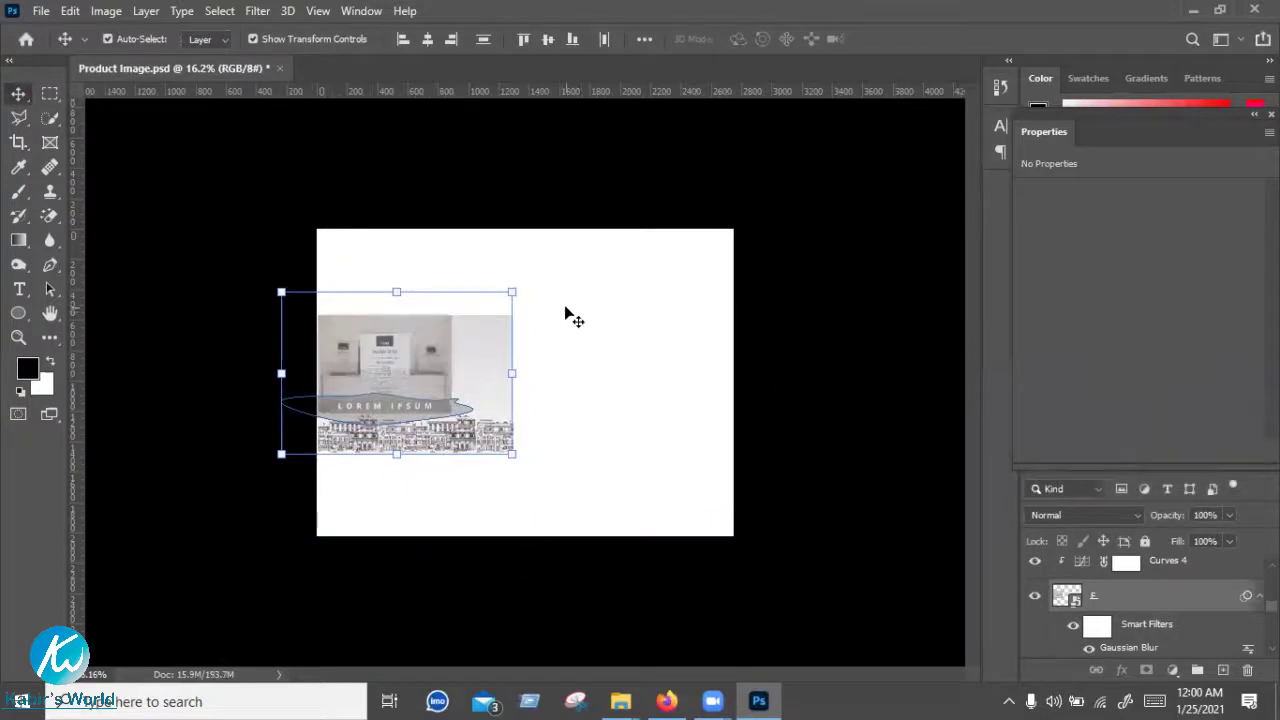
# Move the small mockup to the top-left corner and drop a duplicate at the bottom-right
pyautogui.moveTo(400, 398)
pyautogui.mouseDown()
pyautogui.moveTo(463, 364)
pyautogui.moveTo(426, 319)
pyautogui.moveTo(645, 487)
pyautogui.mouseUp()
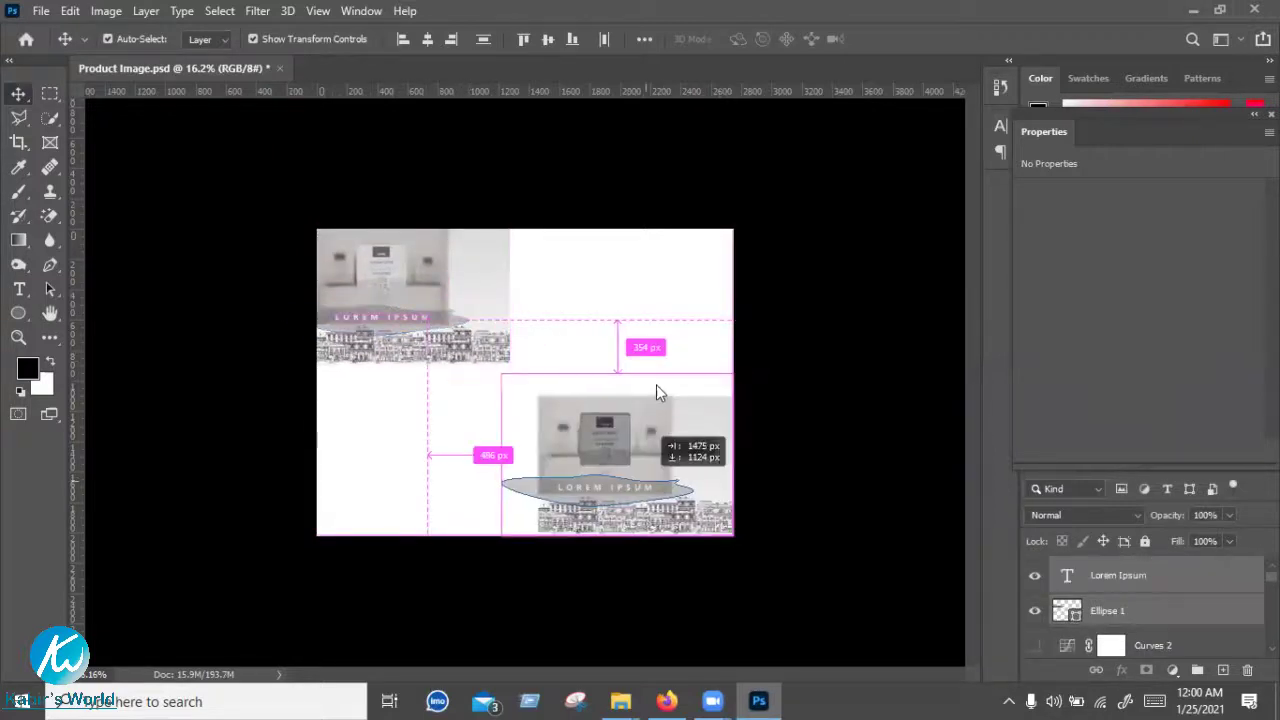
pyautogui.moveTo(647, 487); pyautogui.dragTo(740, 272)
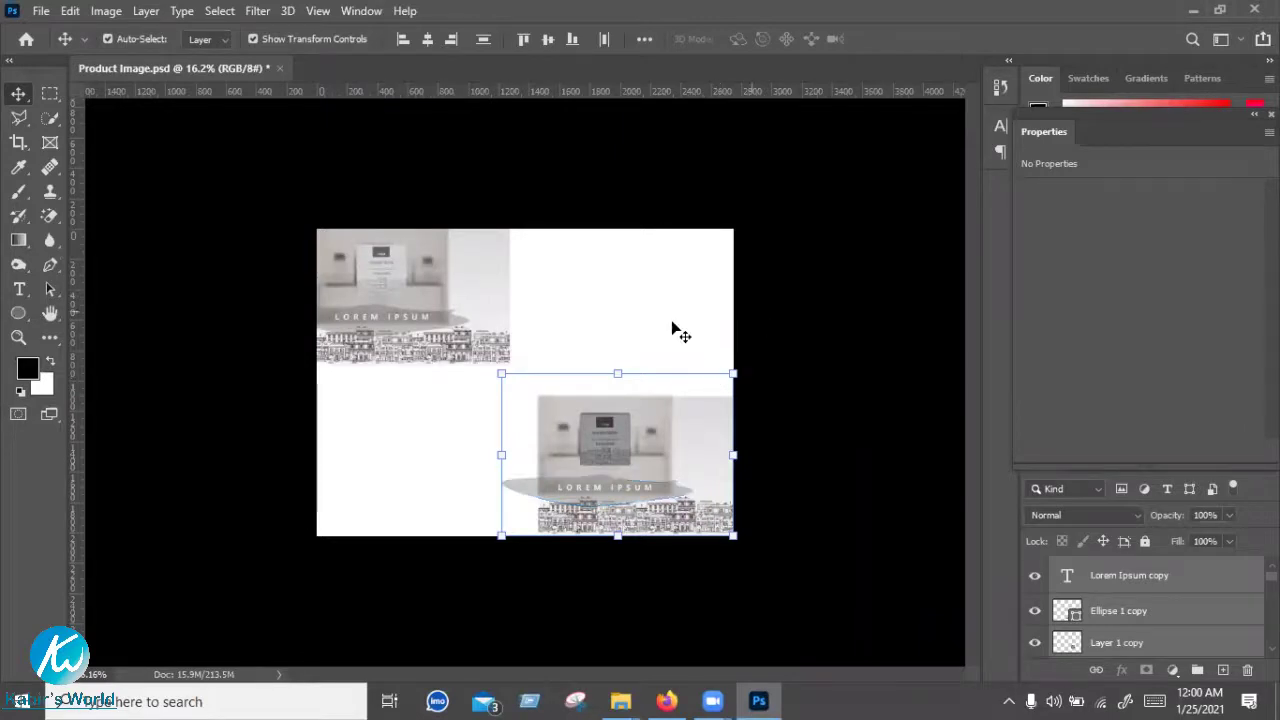
pyautogui.click(487, 350)
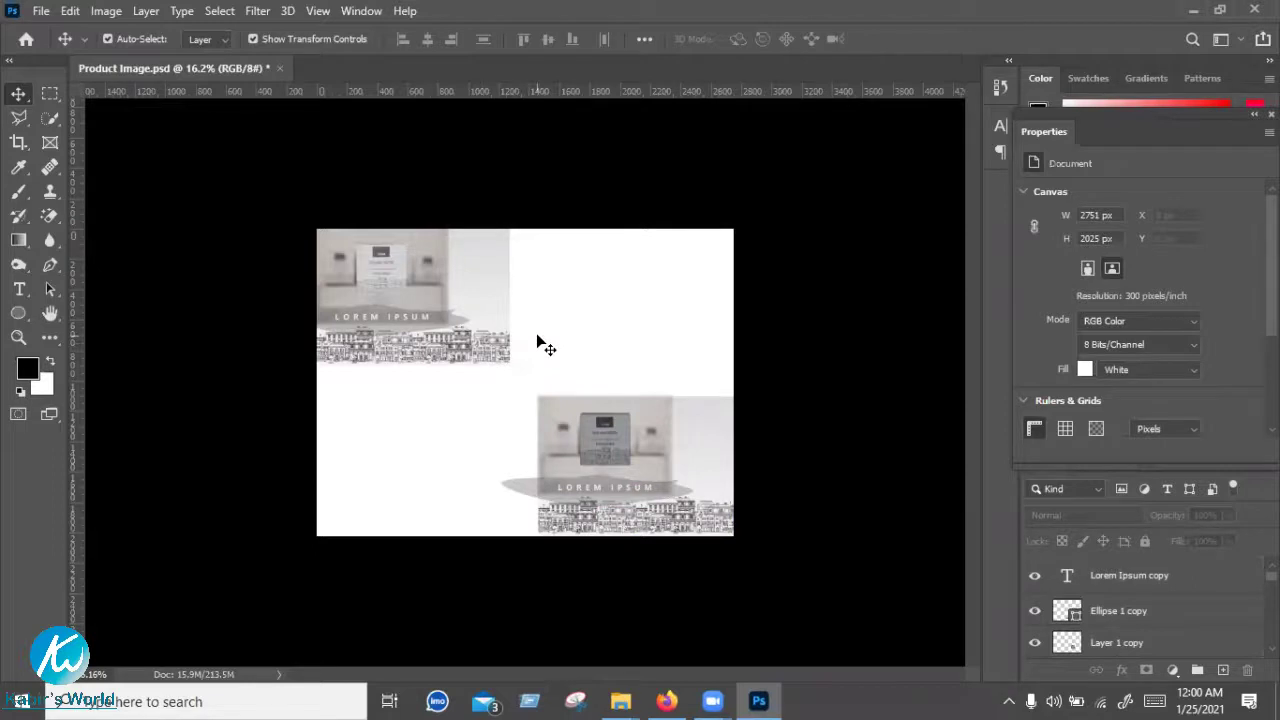
# Zoom in to 28.4% and select the top-left copy's footer layer, hiding its edit bounds
pyautogui.click(479, 241)
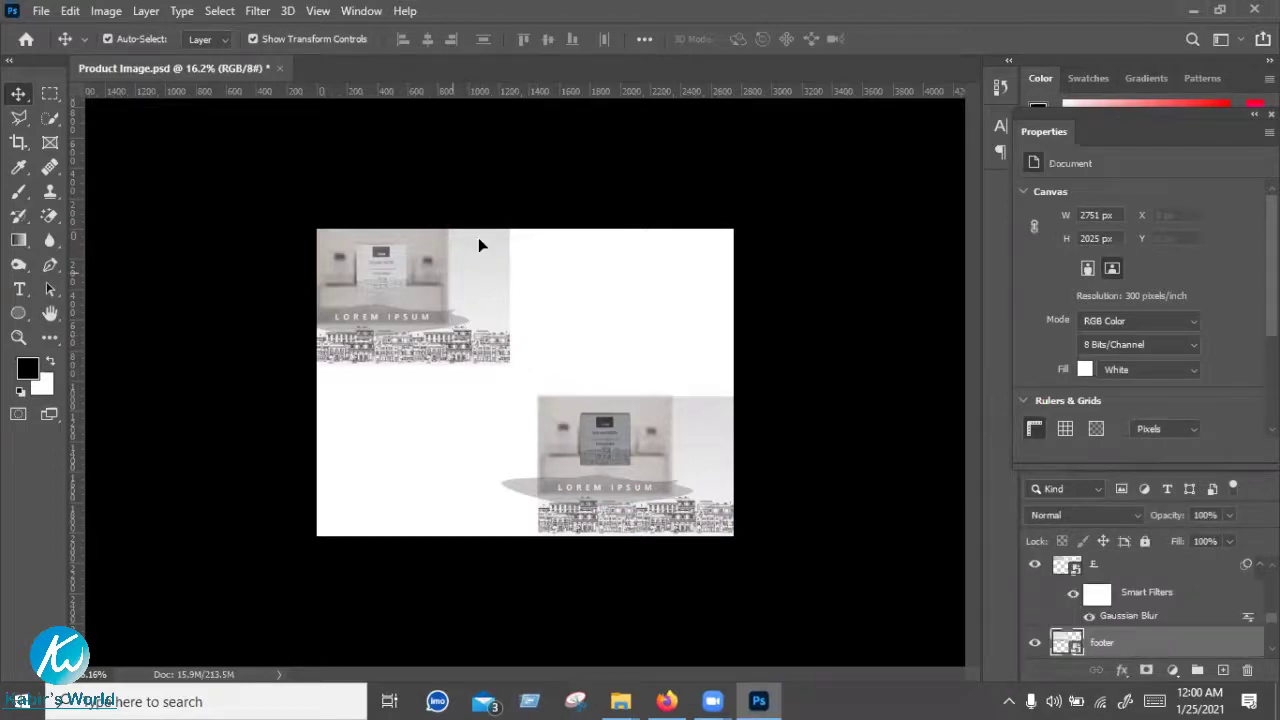
pyautogui.click(435, 265)
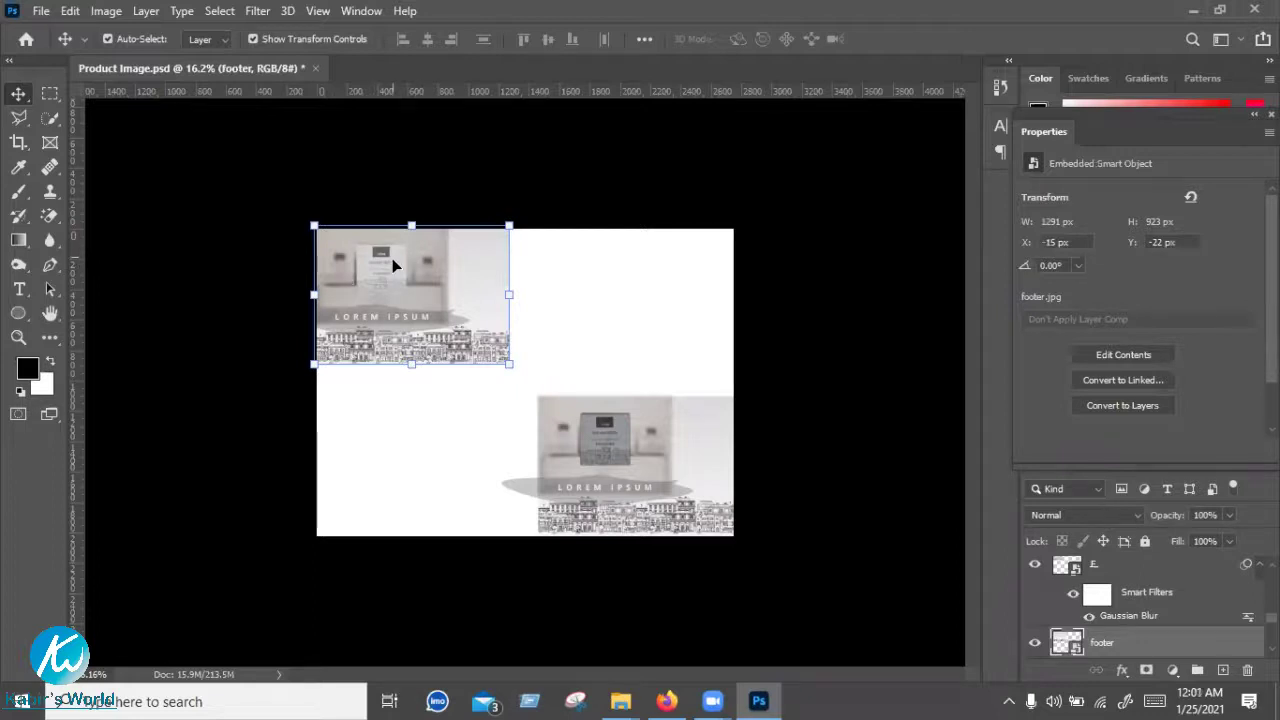
pyautogui.hotkey('ctrl', '+')
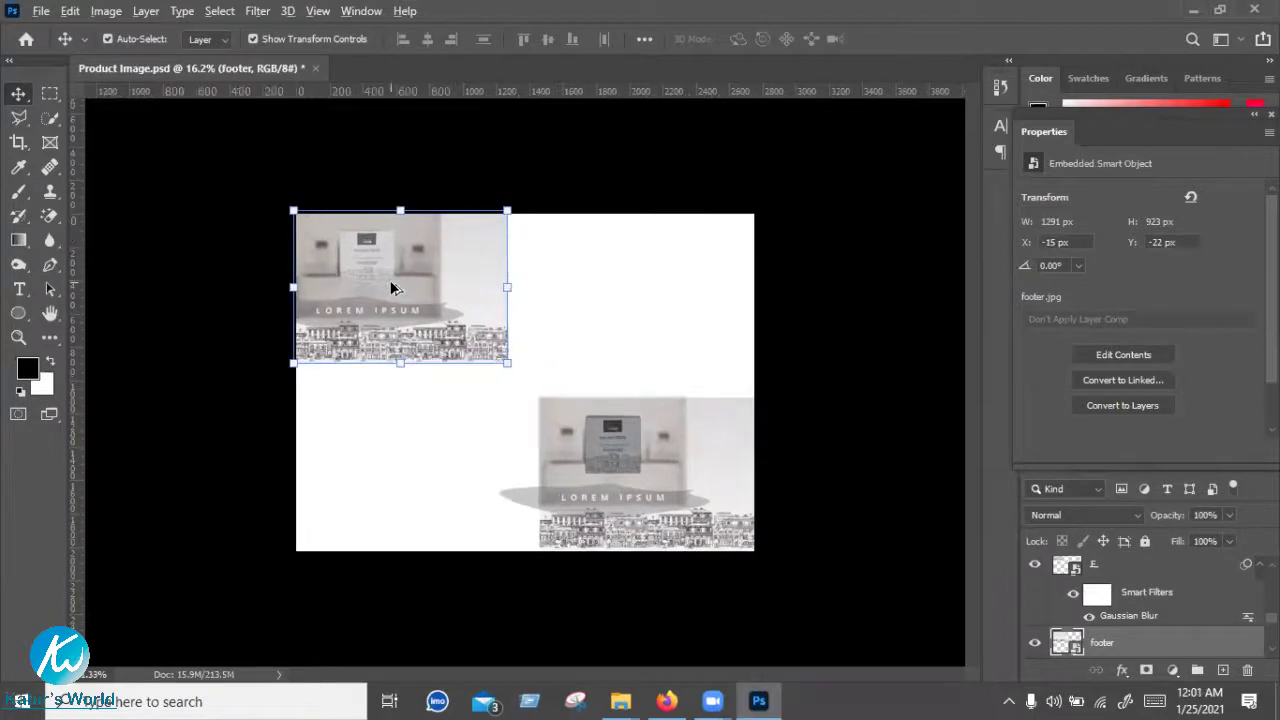
pyautogui.hotkey('ctrl', '+')
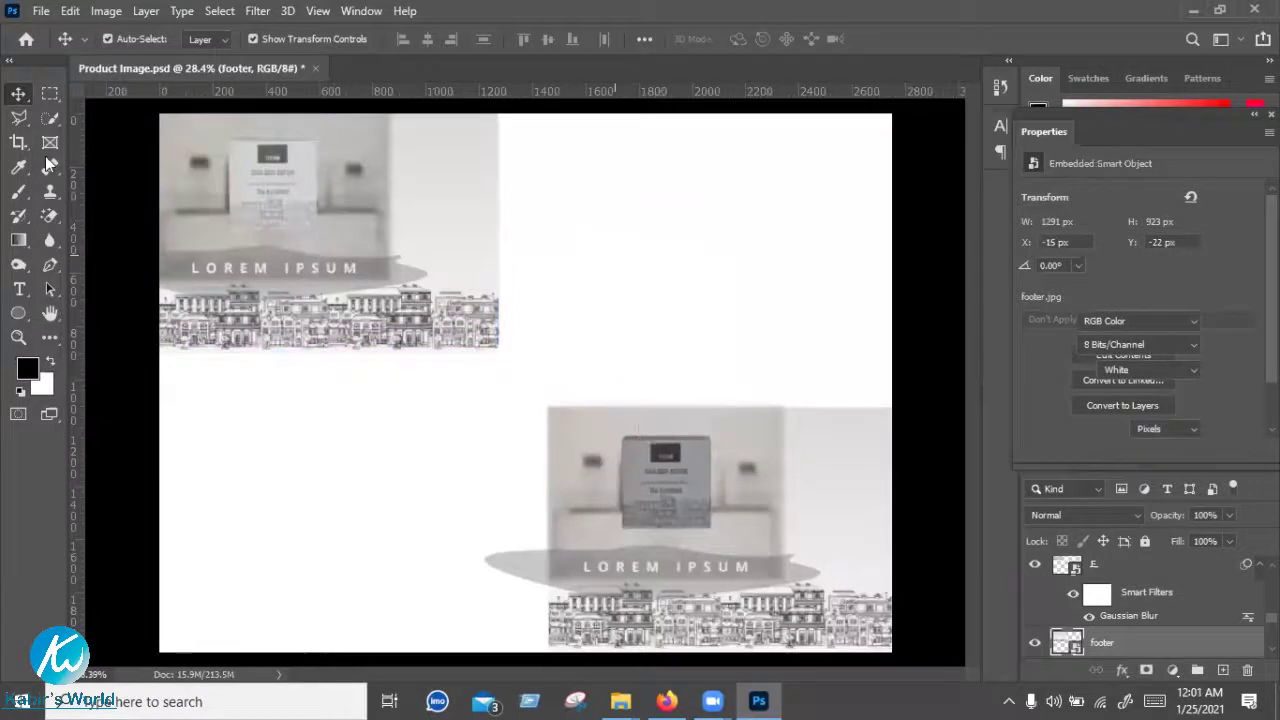
pyautogui.click(309, 162)
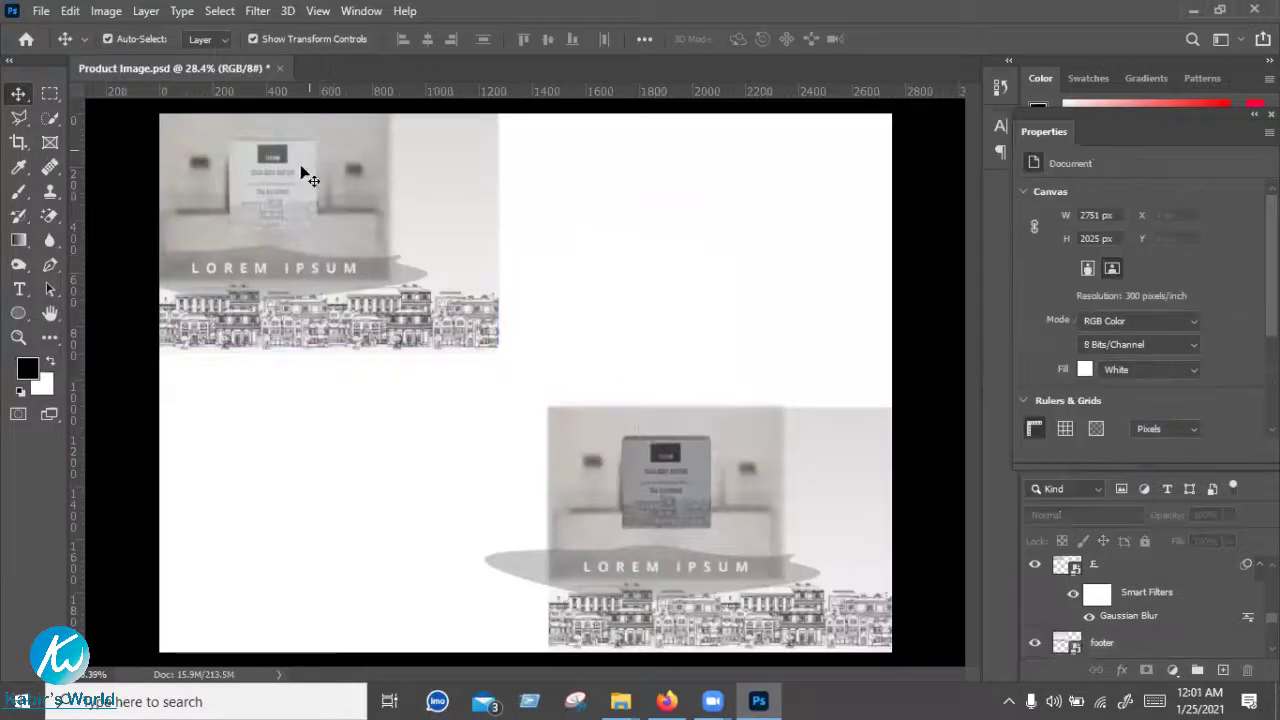
pyautogui.click(417, 185)
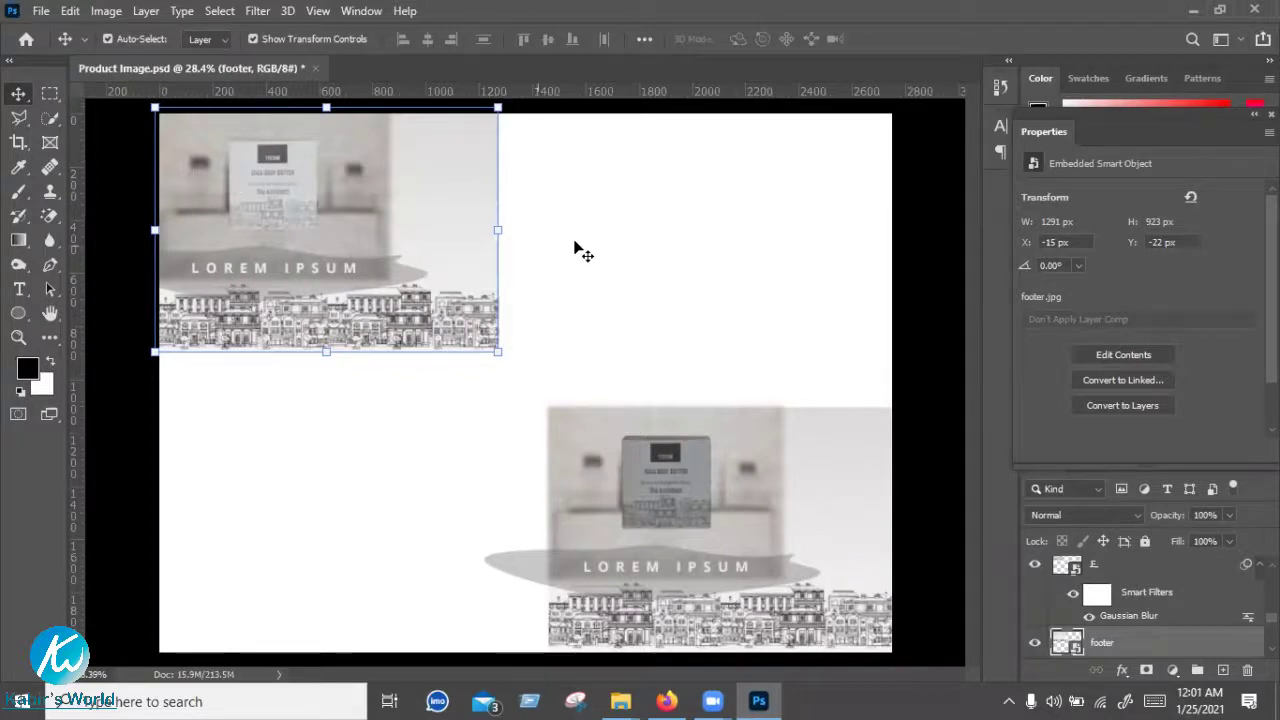
pyautogui.hotkey('ctrl', 'h')
pyautogui.click(352, 250)
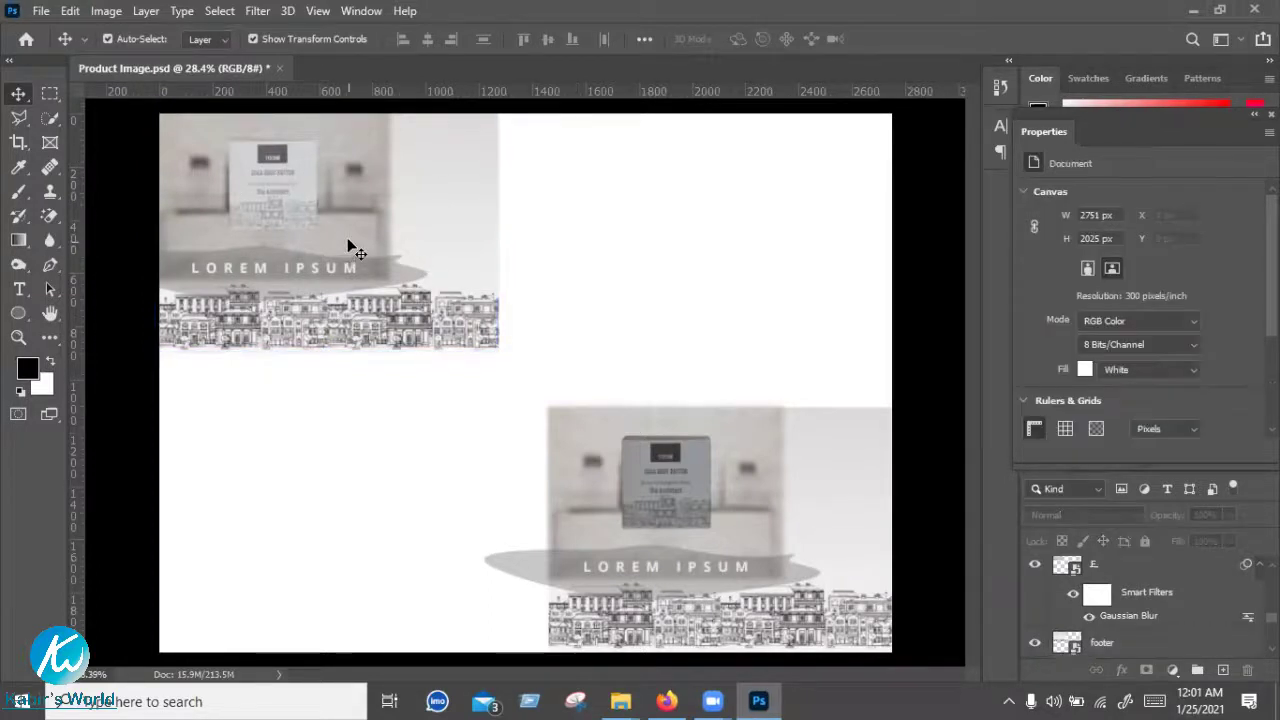